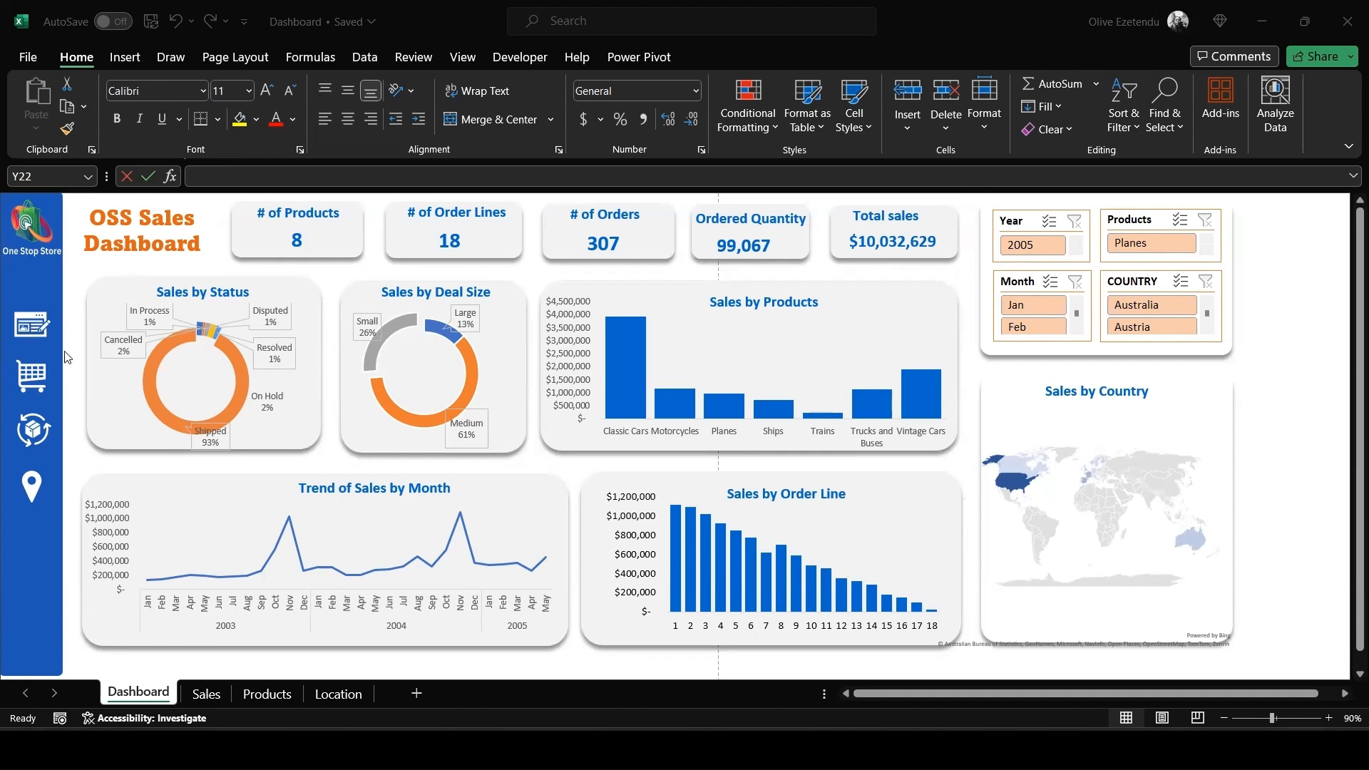
View the Sales, Products and Location sheets through the dashboard's navigation icons, and return to the Dashboard sheet.
left_click(32, 374)
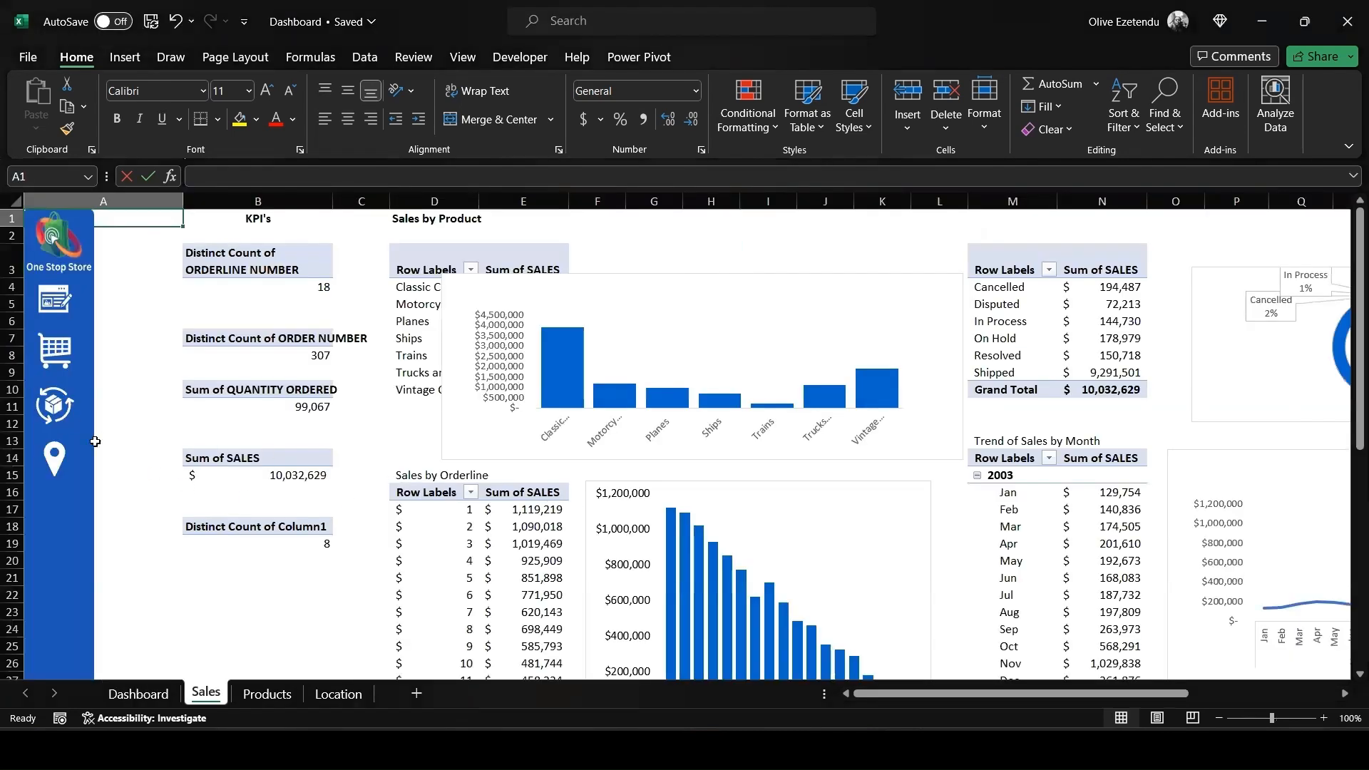
left_click(51, 404)
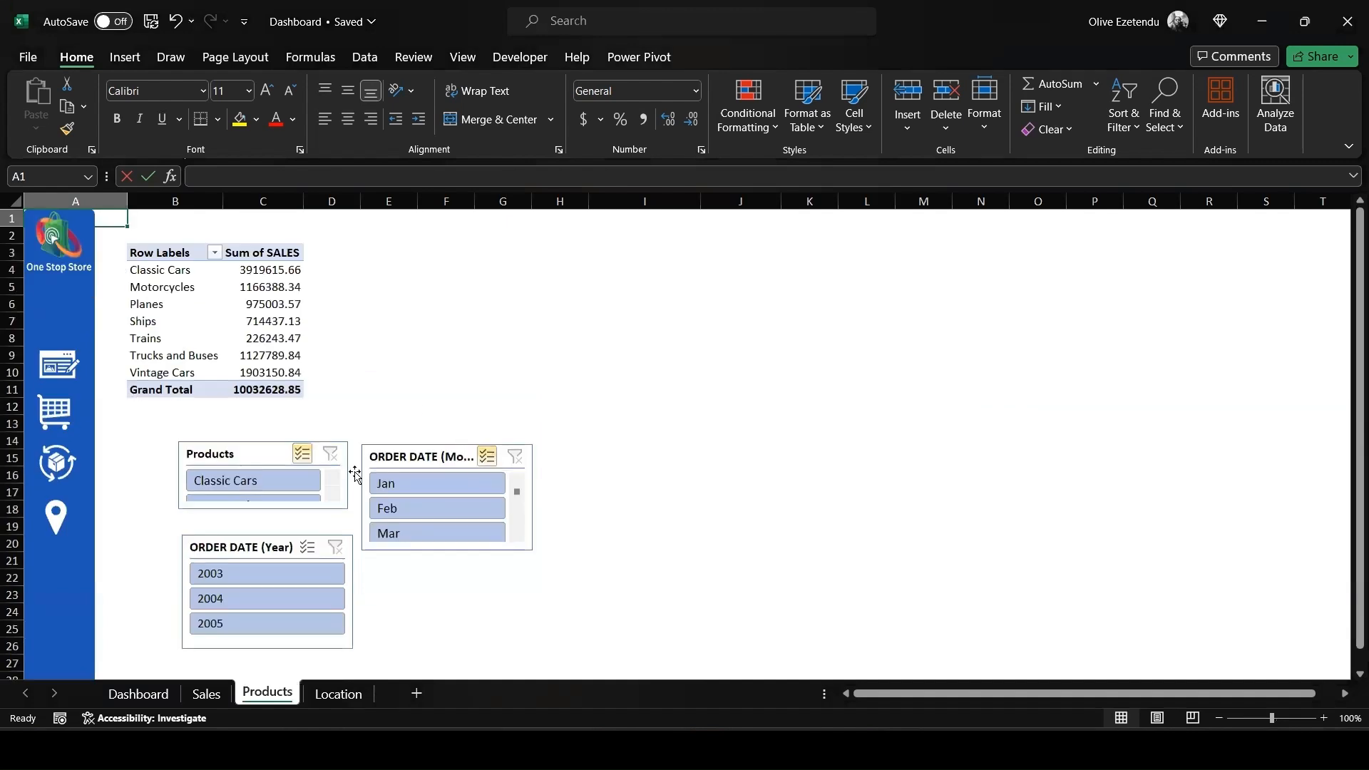
left_click(55, 517)
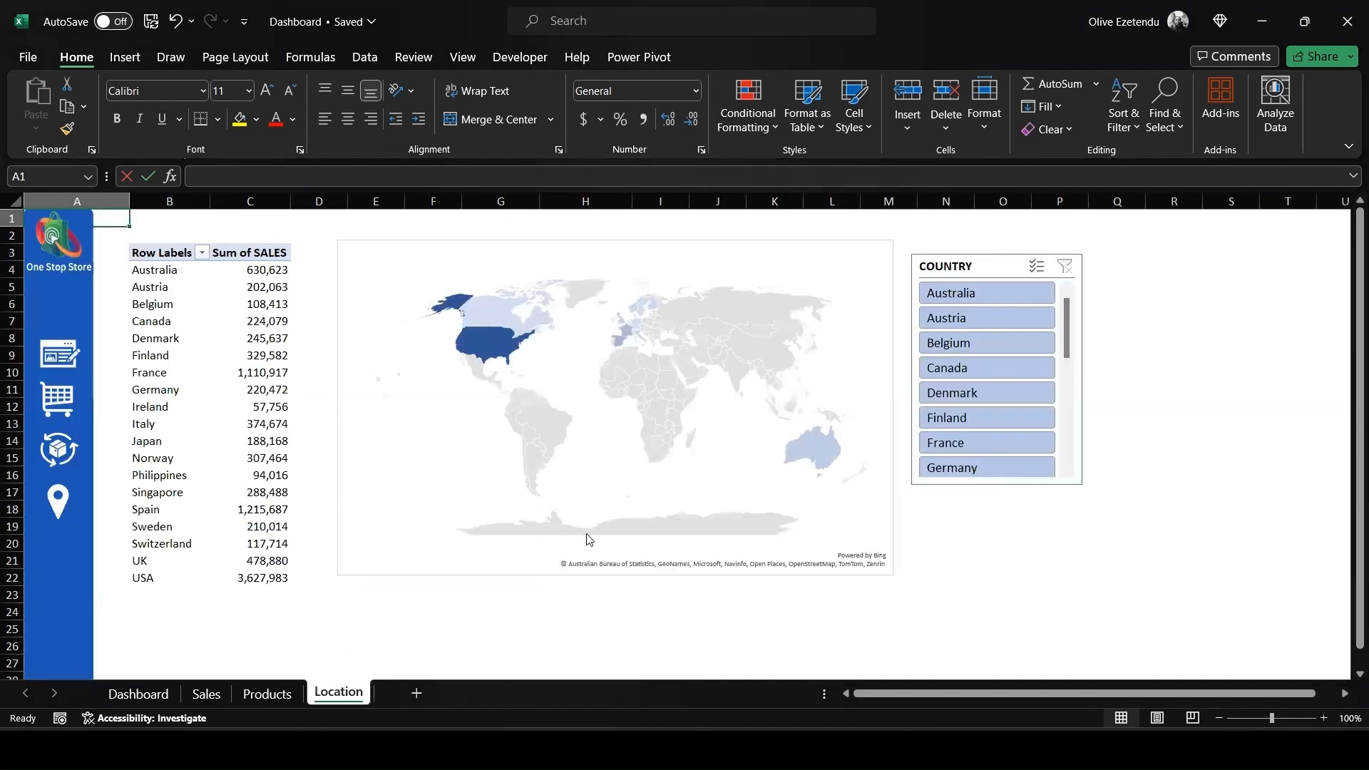
left_click(60, 354)
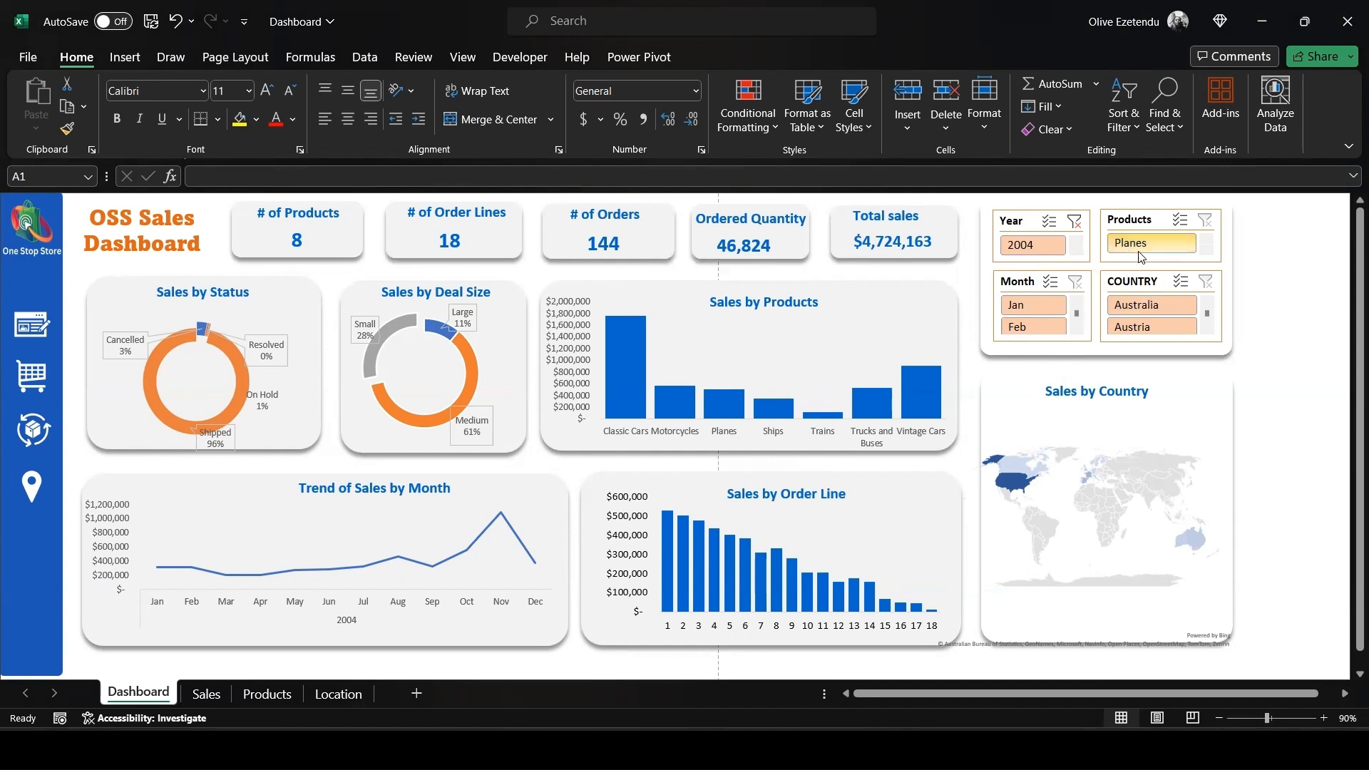
Bring Trains into view in the Products slicer and filter the dashboard by it.
left_click(1206, 254)
left_click(1207, 254)
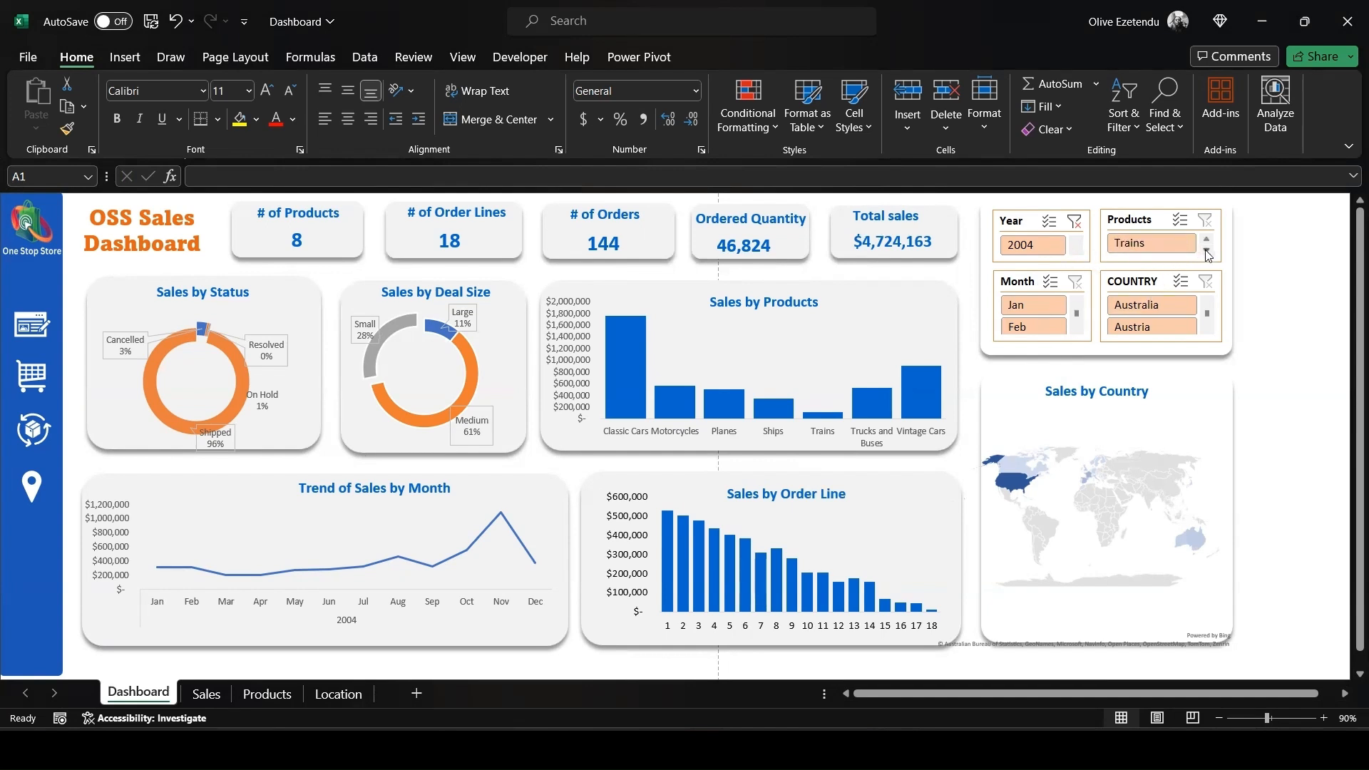
left_click(1148, 247)
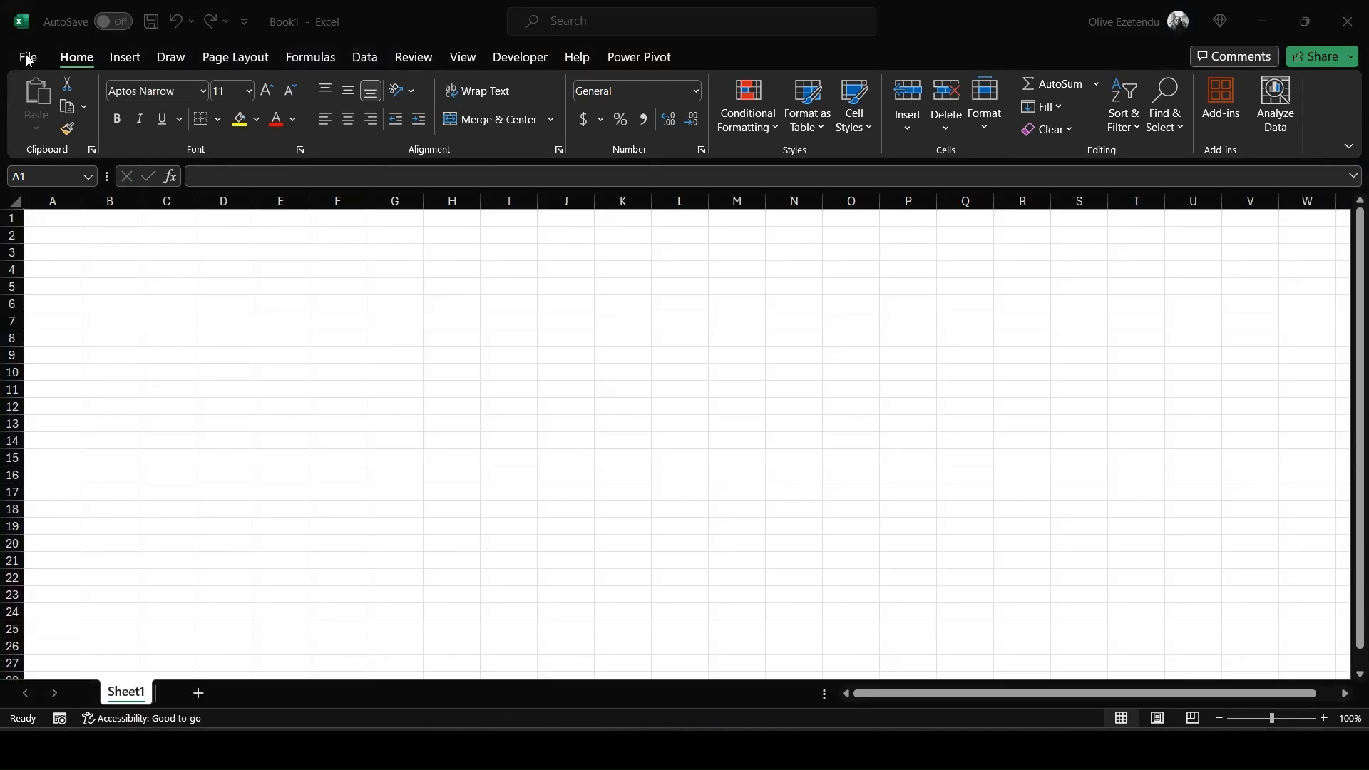
Import the Customer Table workbook from the Downloads folder as an Excel workbook data source.
left_click(368, 58)
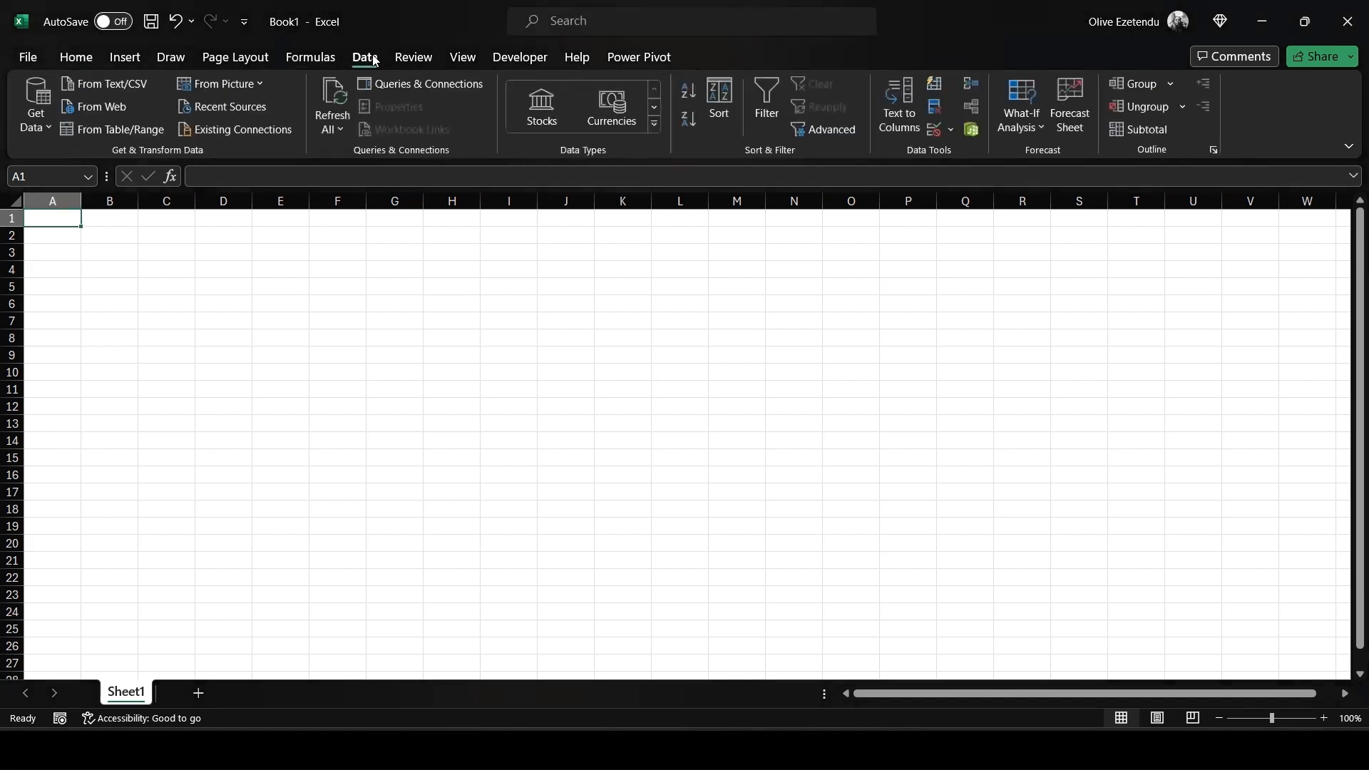
left_click(47, 128)
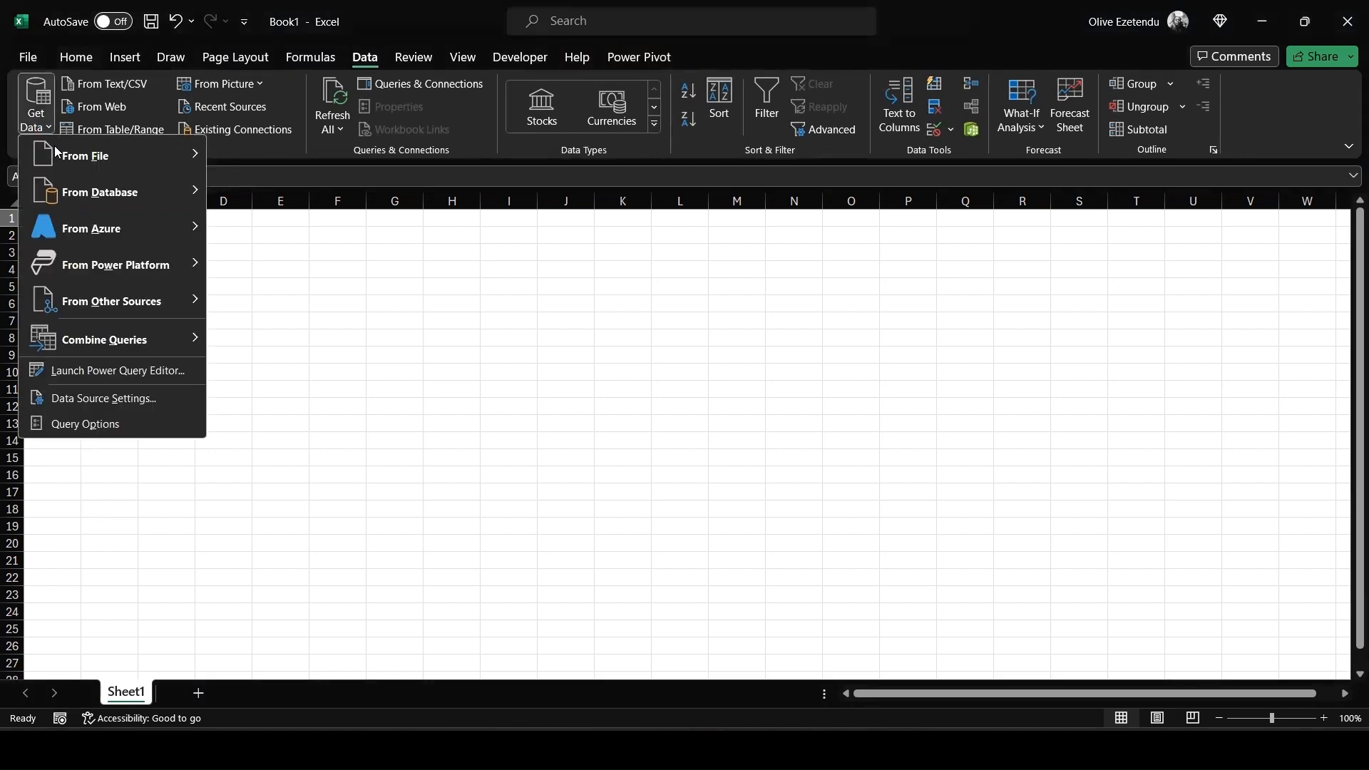
mouse_move(179, 156)
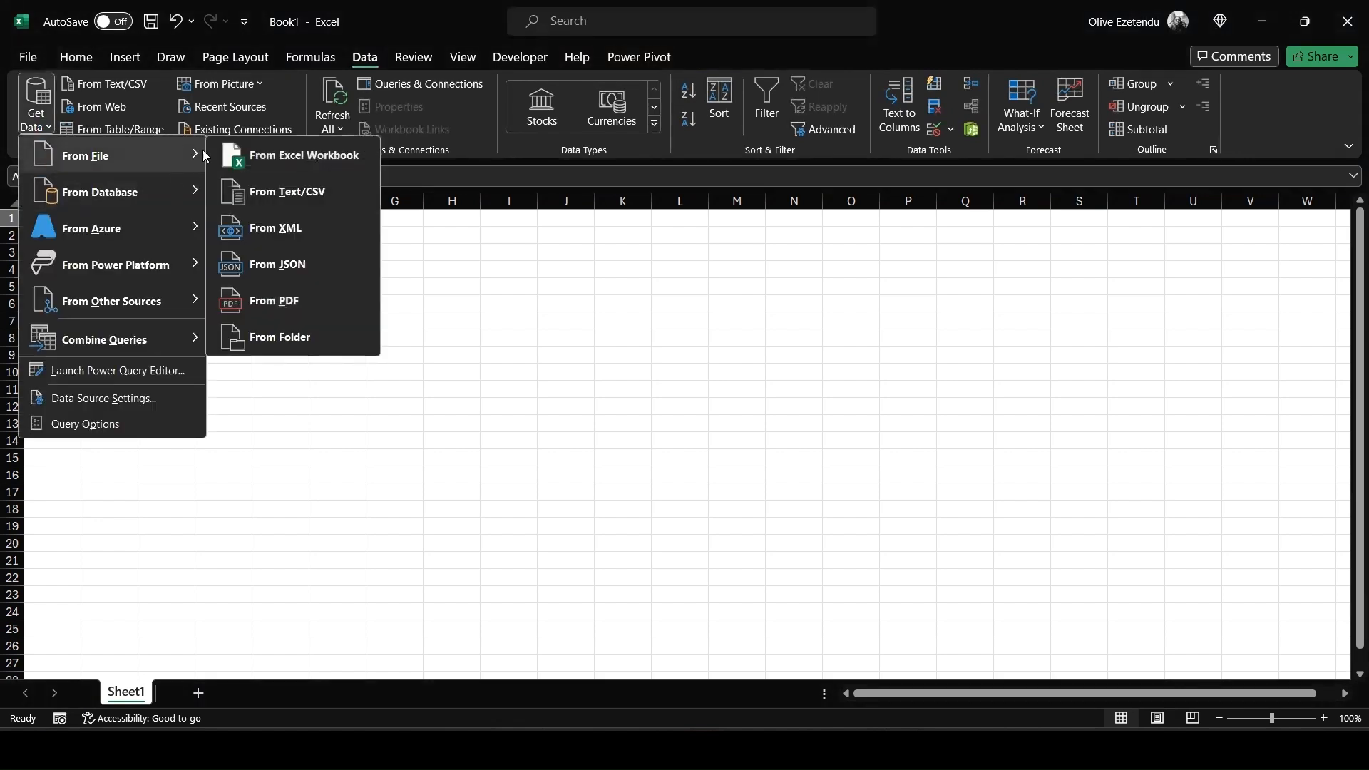
left_click(273, 158)
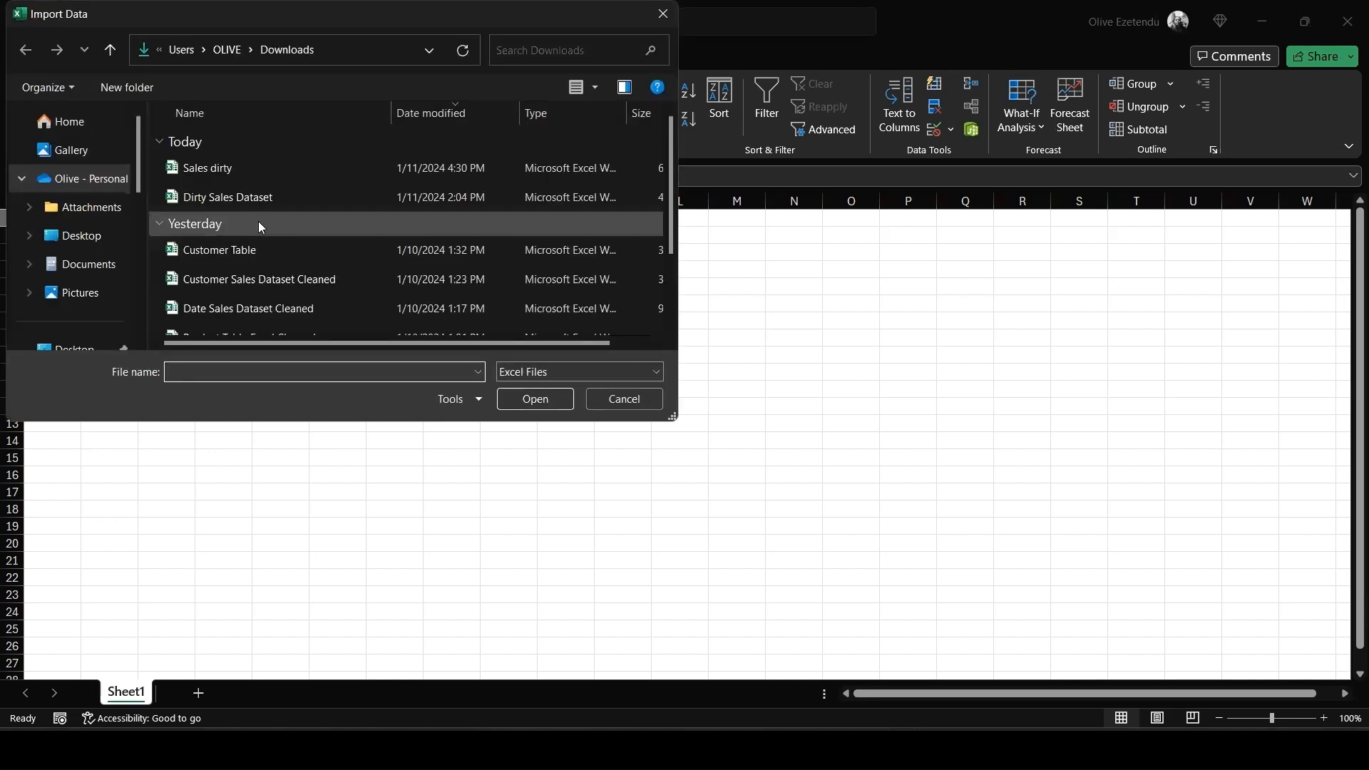
scroll(246, 221, "down", 1)
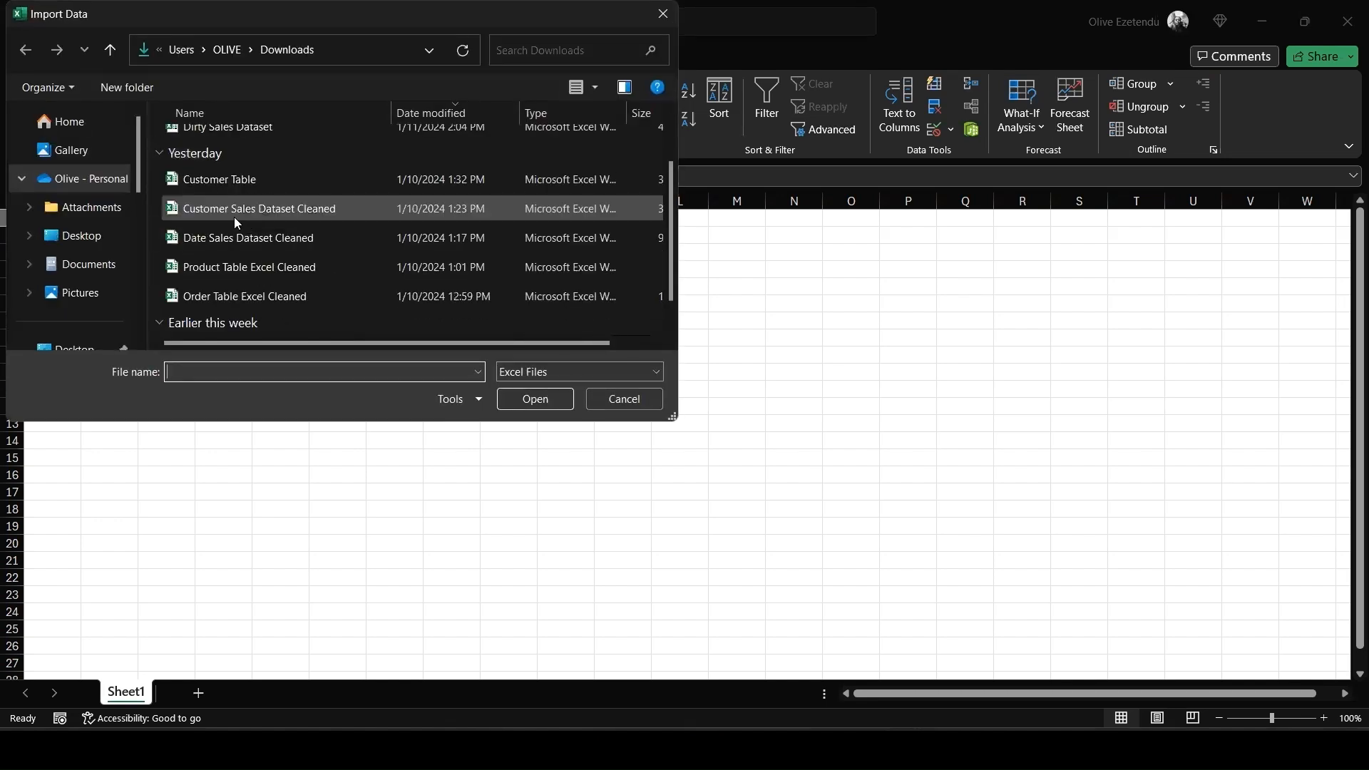
left_click(181, 183)
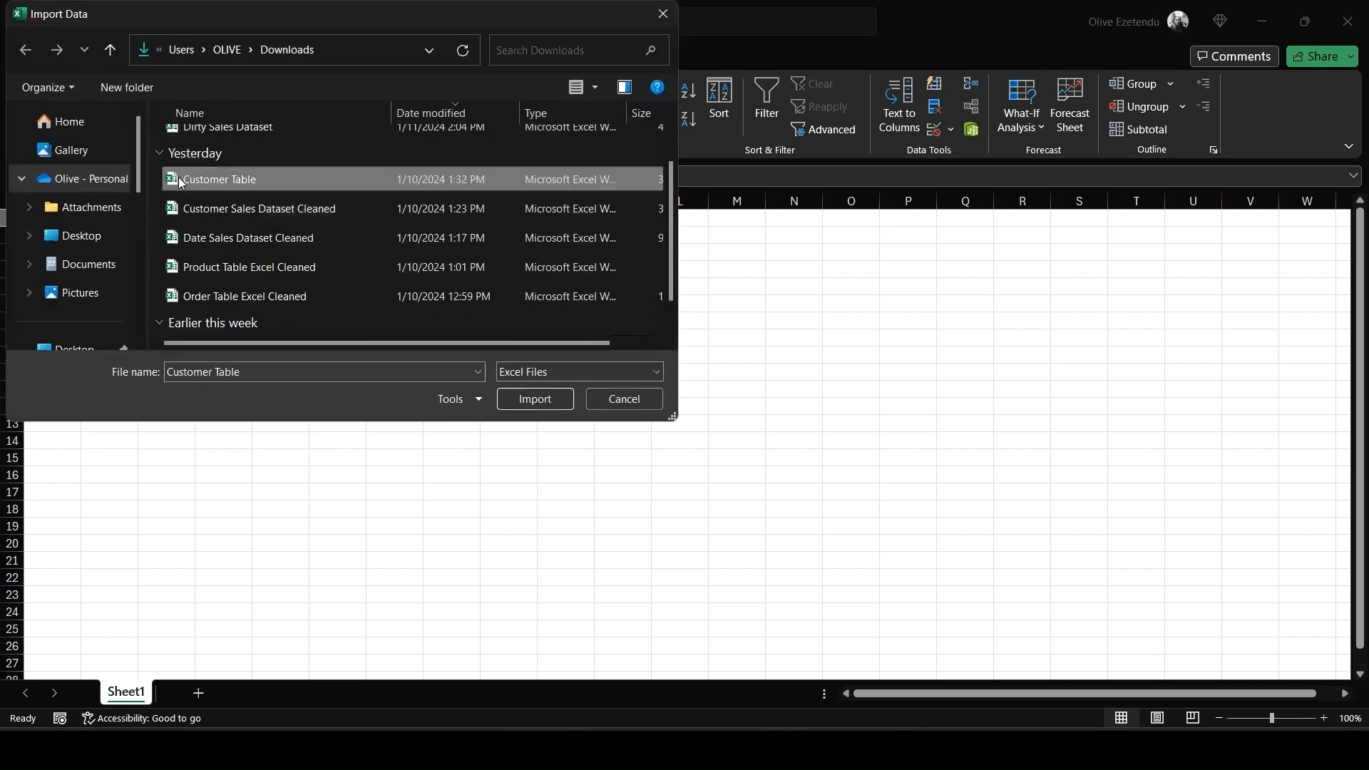
left_click(233, 178)
left_click(544, 402)
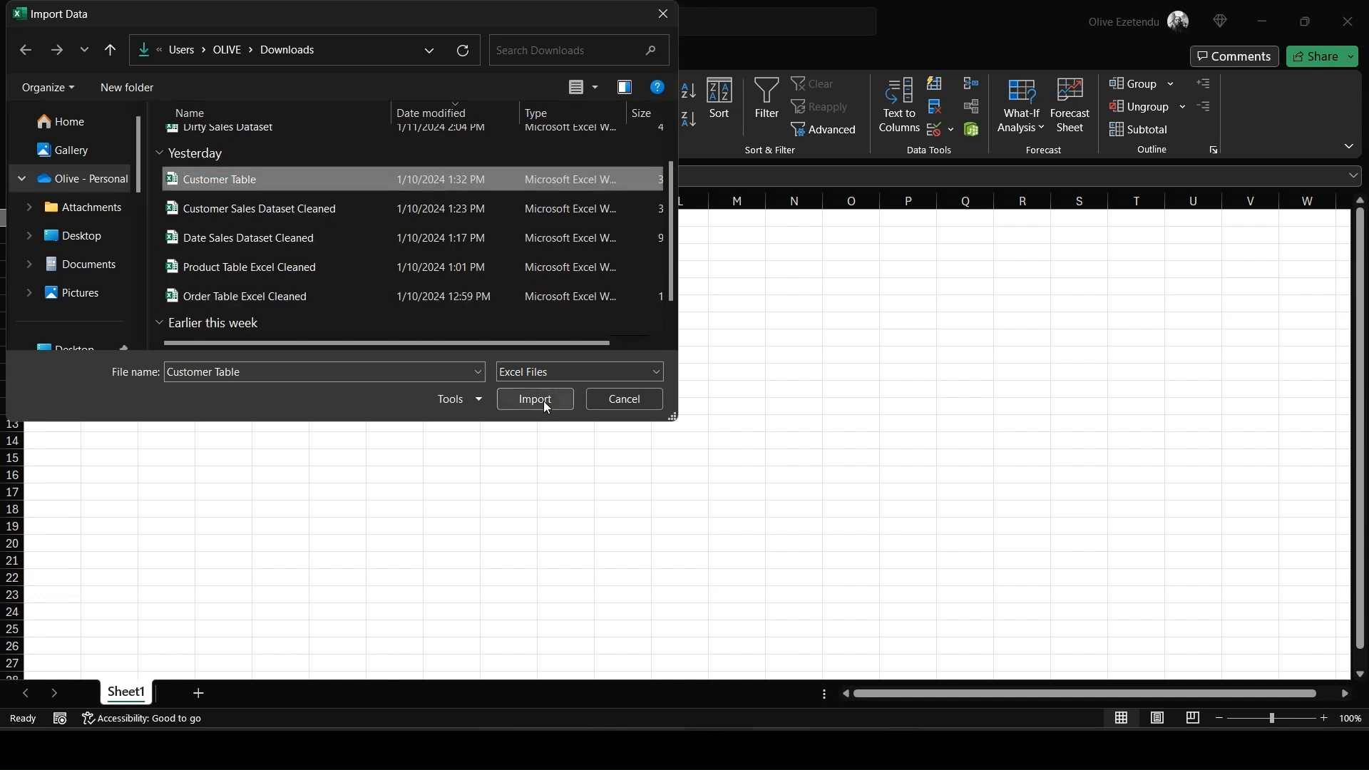
left_click(539, 401)
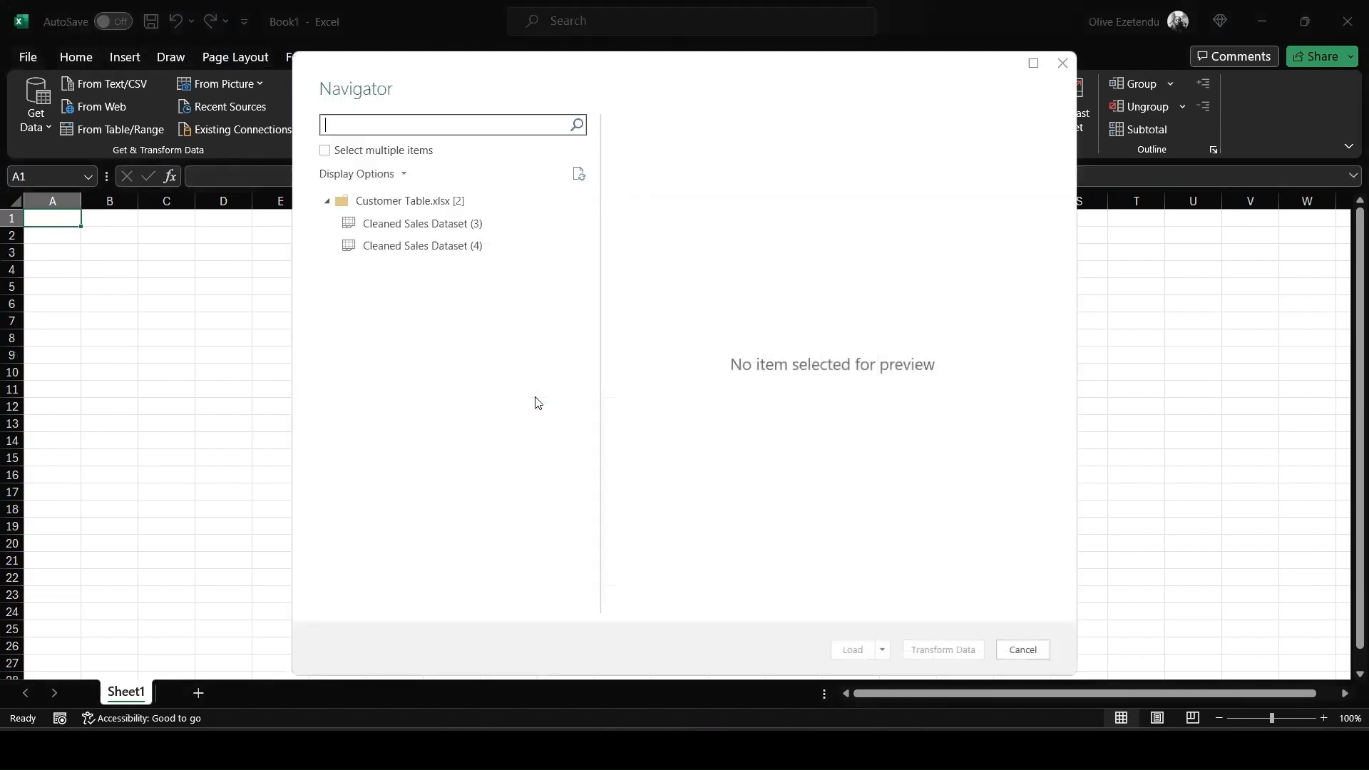
Preview Cleaned Sales Dataset (3), load it into a worksheet, and close the list of queries and connections.
left_click(348, 224)
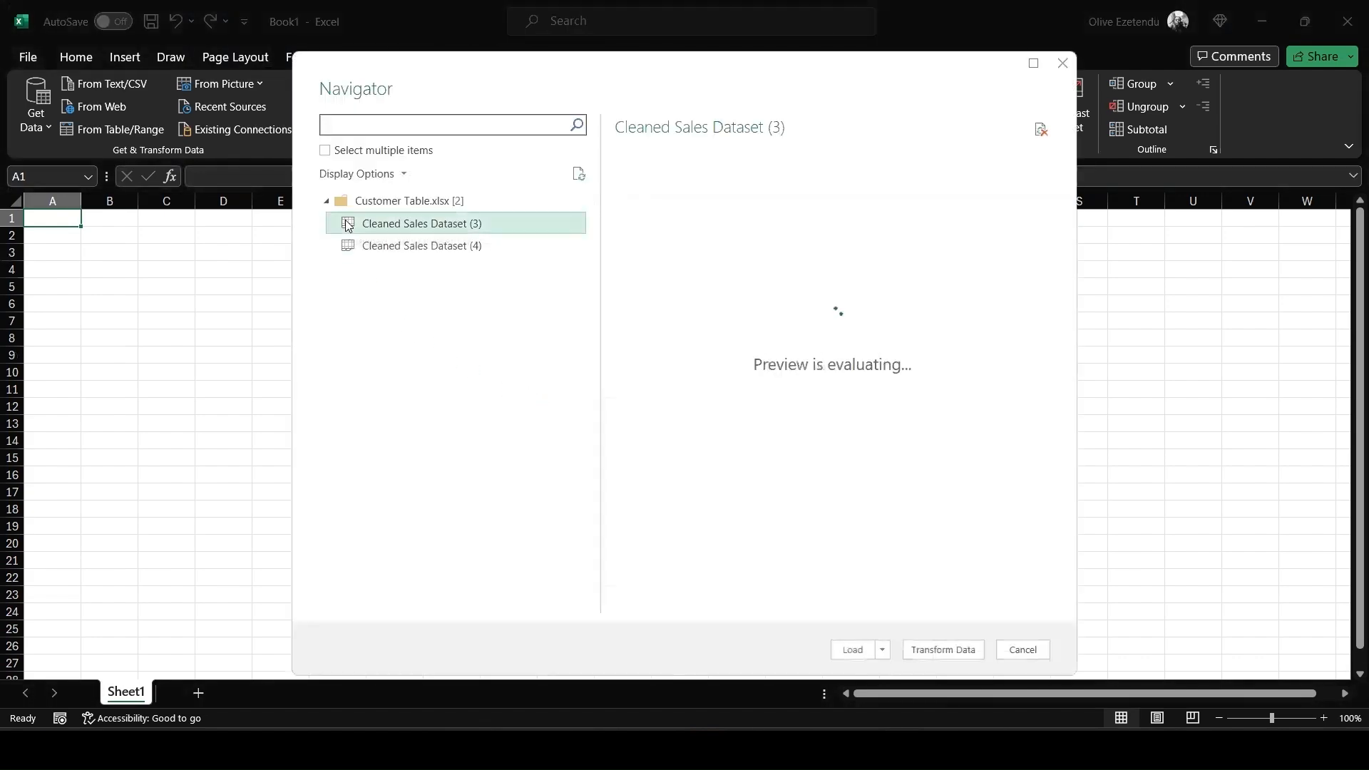
left_click_drag(747, 607, 1068, 628)
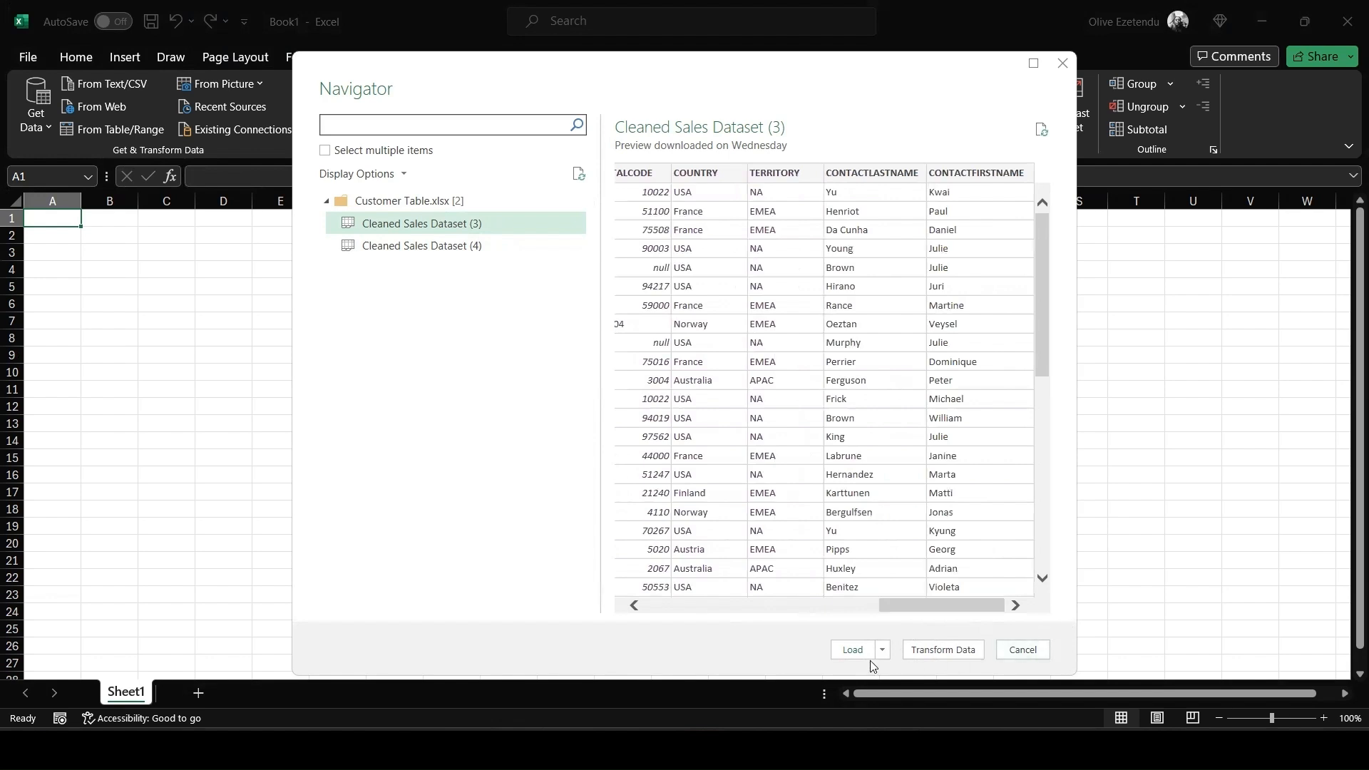
left_click(853, 651)
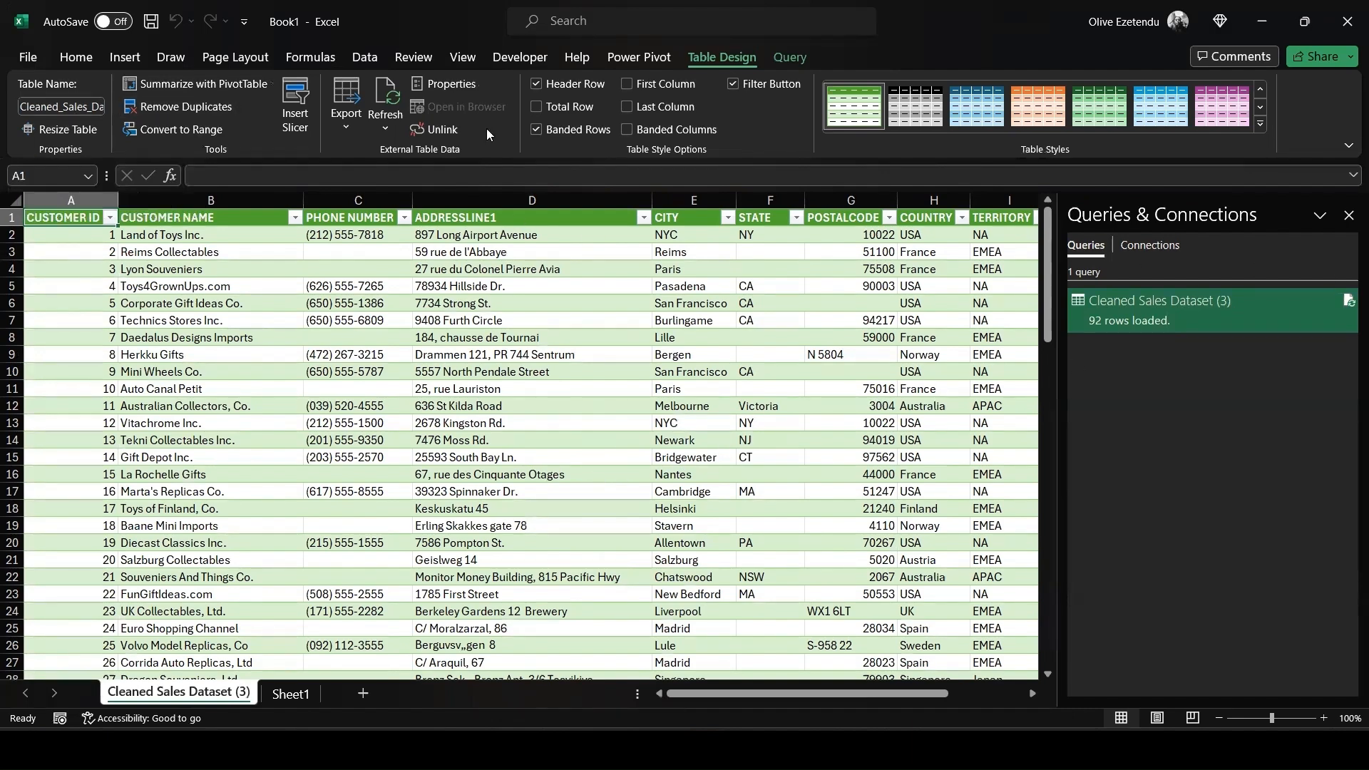
left_click(1349, 215)
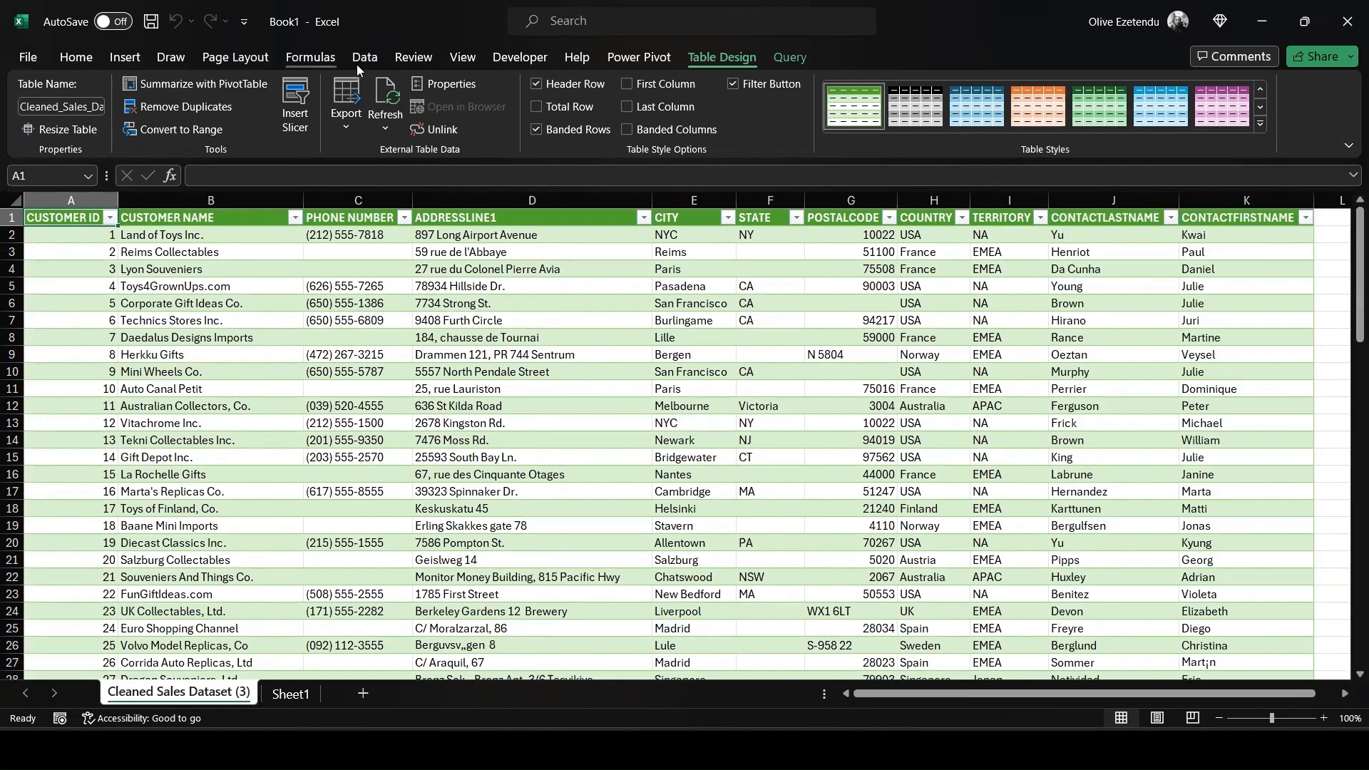
From Sheet1, import the Order Table Excel Cleaned workbook from the Downloads folder as another Excel workbook data source.
left_click(303, 694)
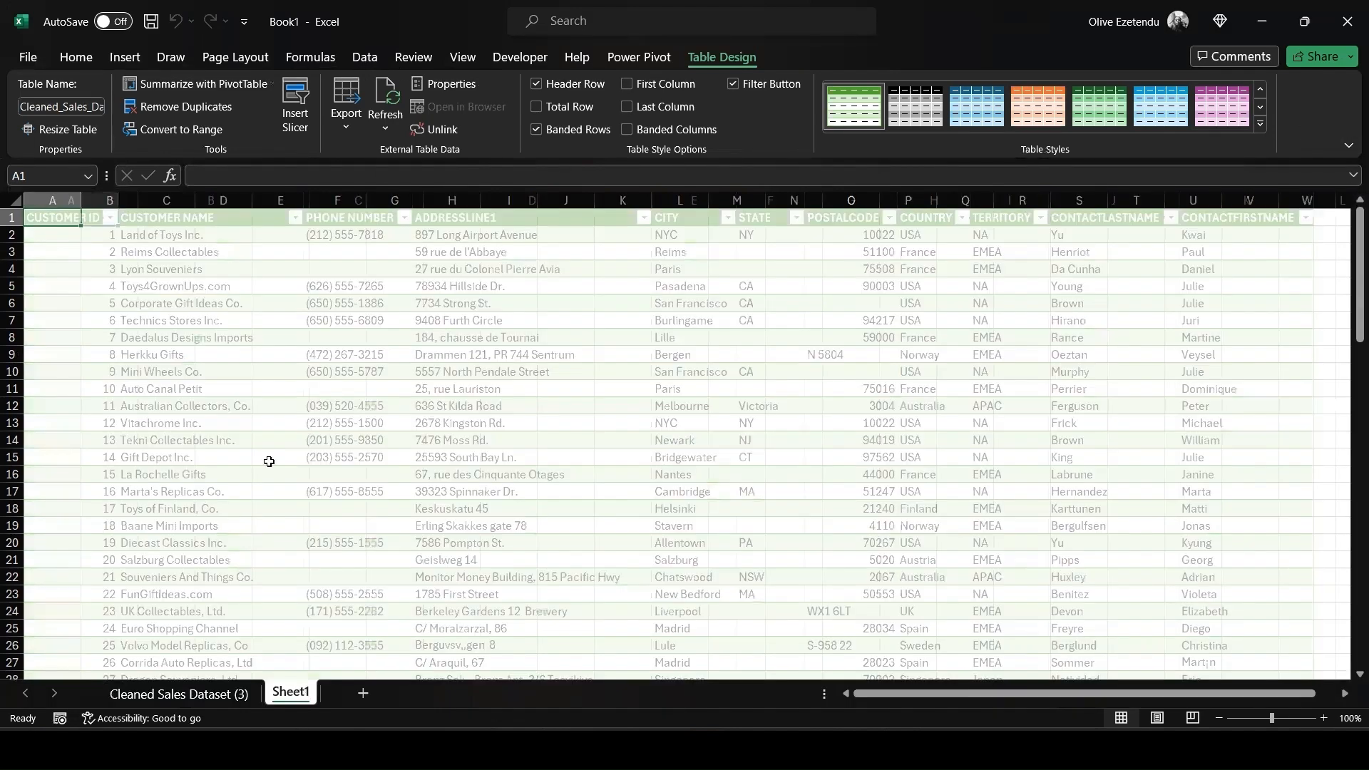
left_click(364, 57)
left_click(43, 130)
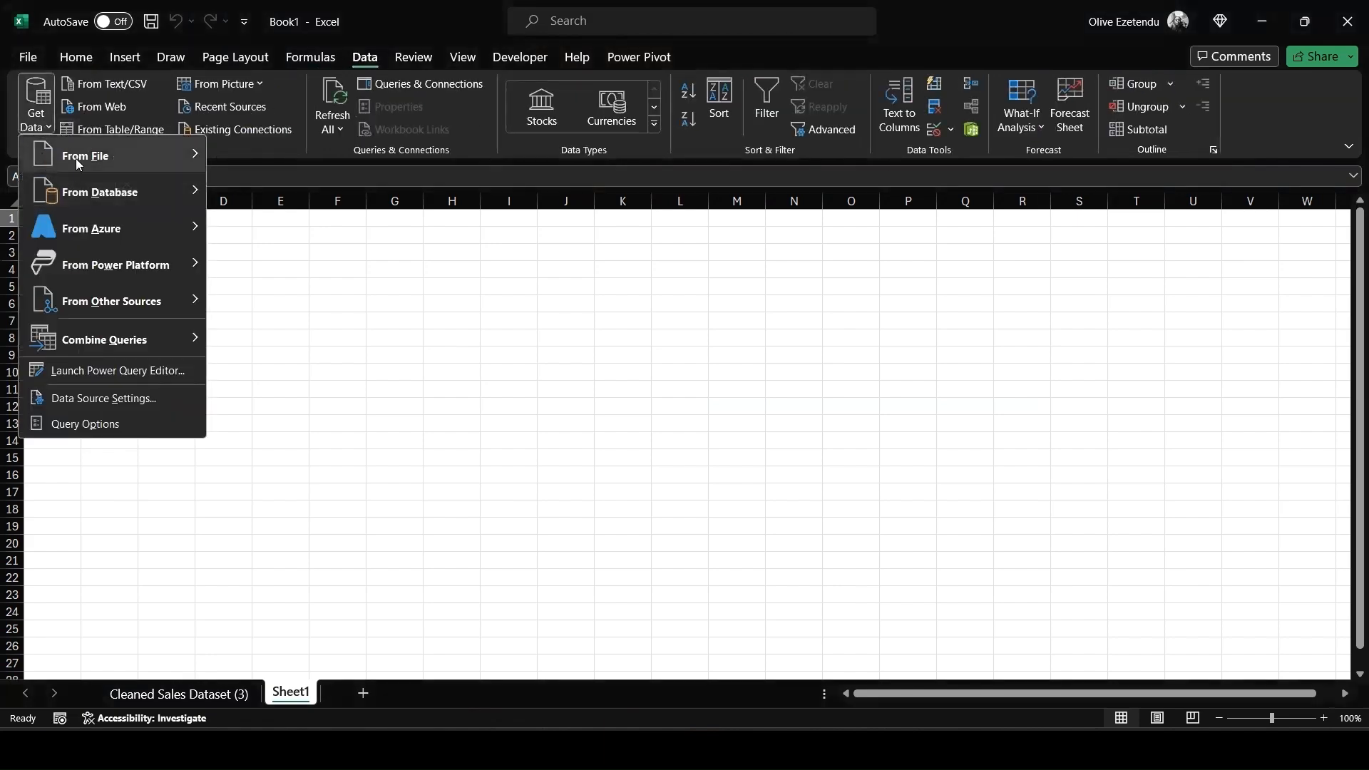
mouse_move(143, 155)
left_click(258, 155)
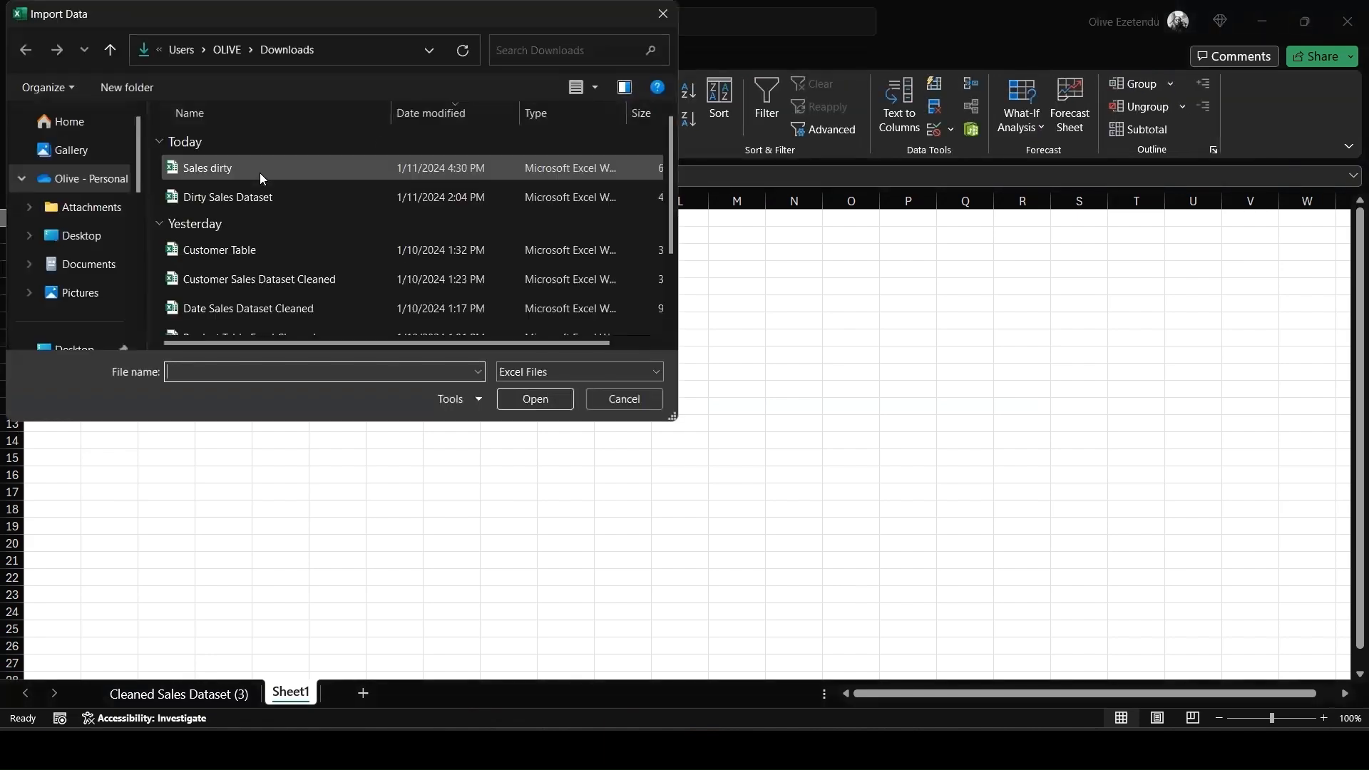
scroll(239, 251, "down", 1)
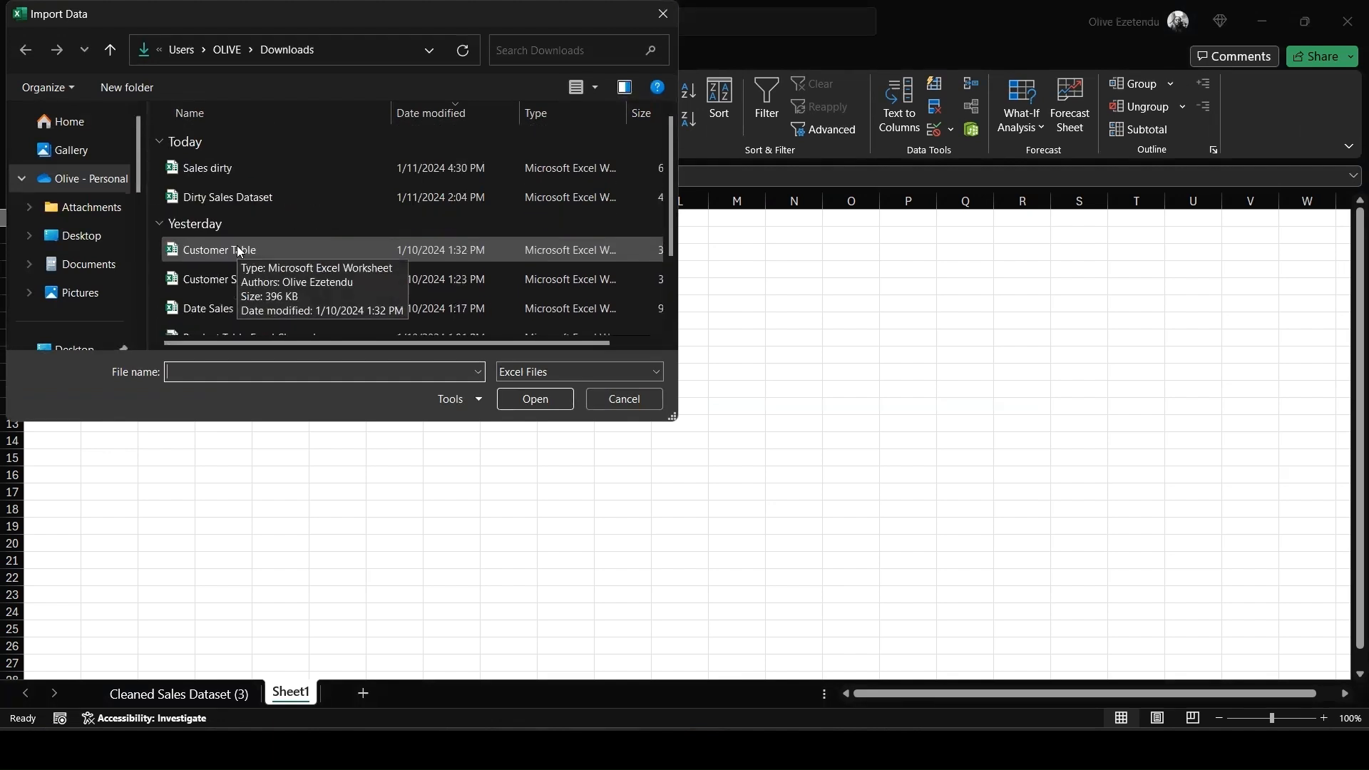
left_click(202, 296)
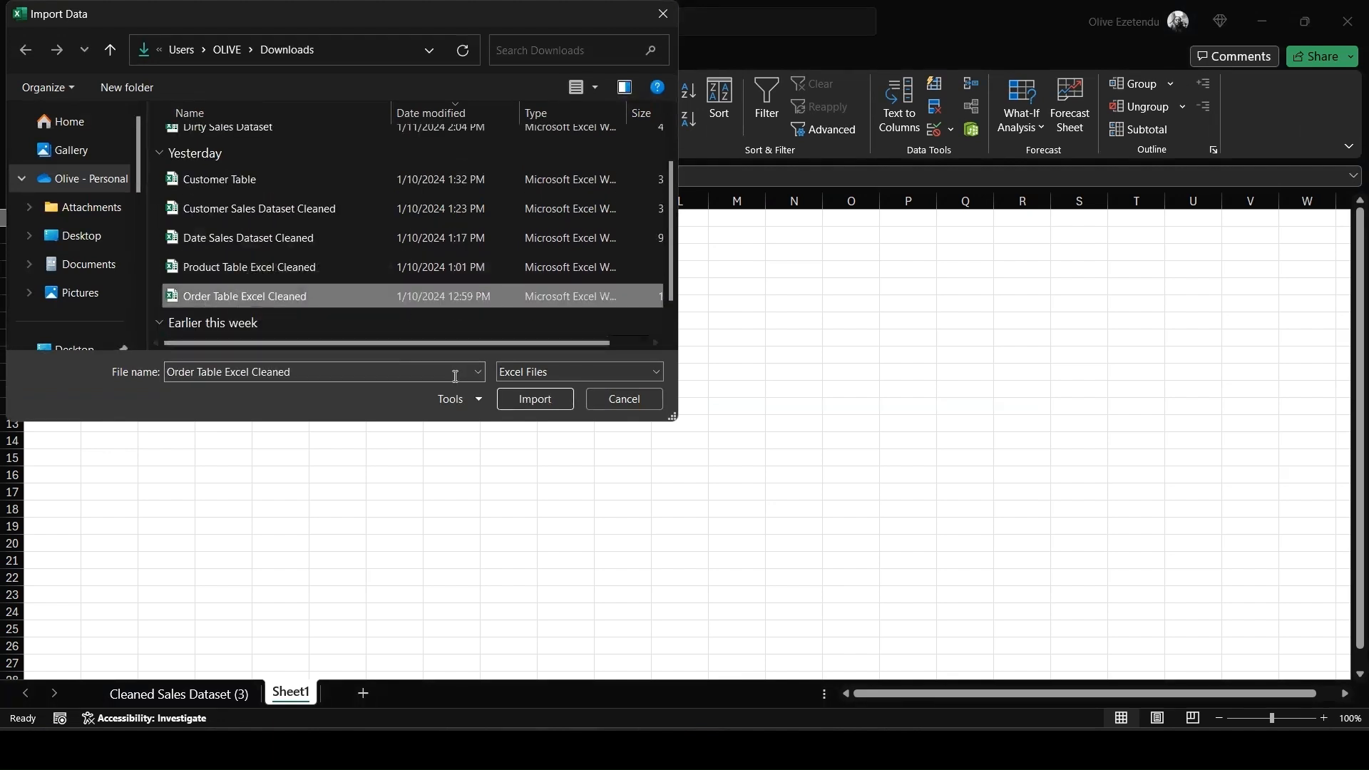
left_click(535, 399)
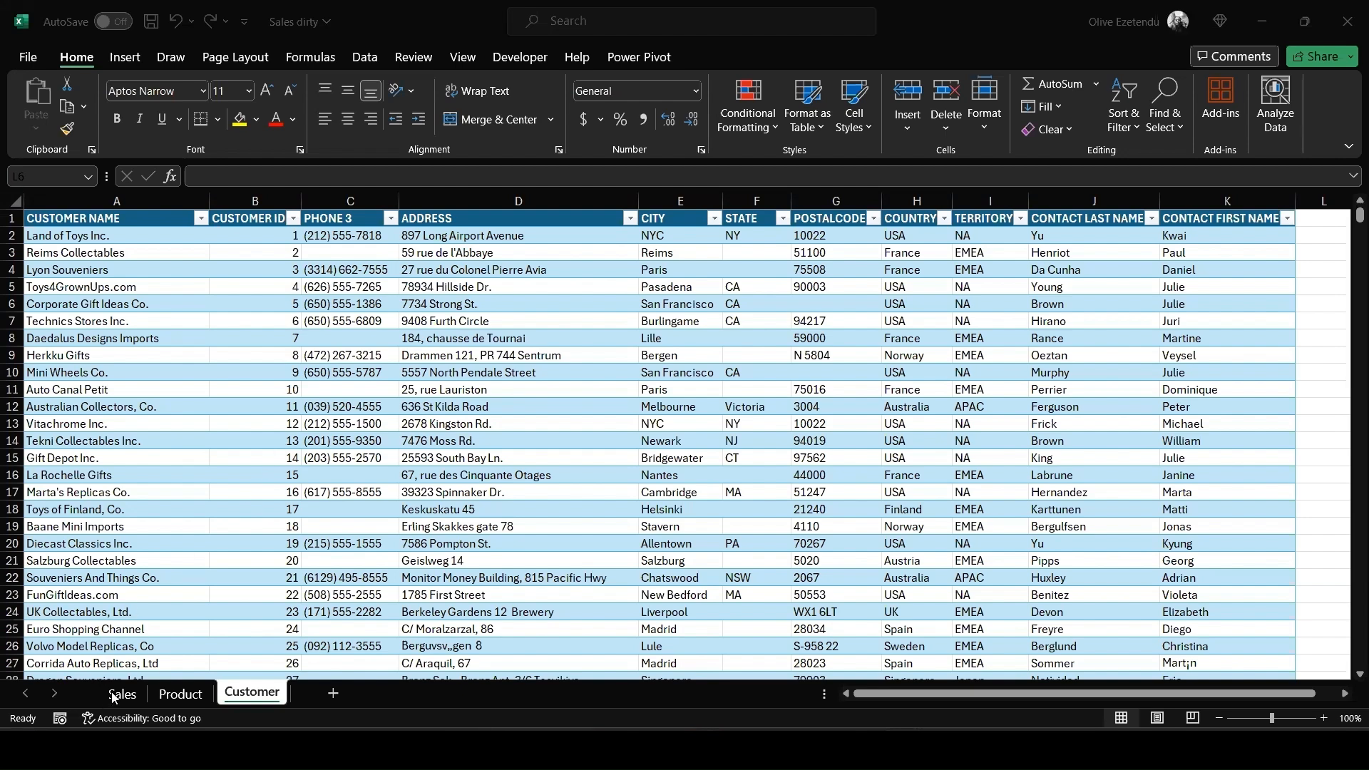
Show the Sales sheet of the Sales dirty workbook and switch to its Power Pivot diagram to examine the table relationships.
left_click(116, 694)
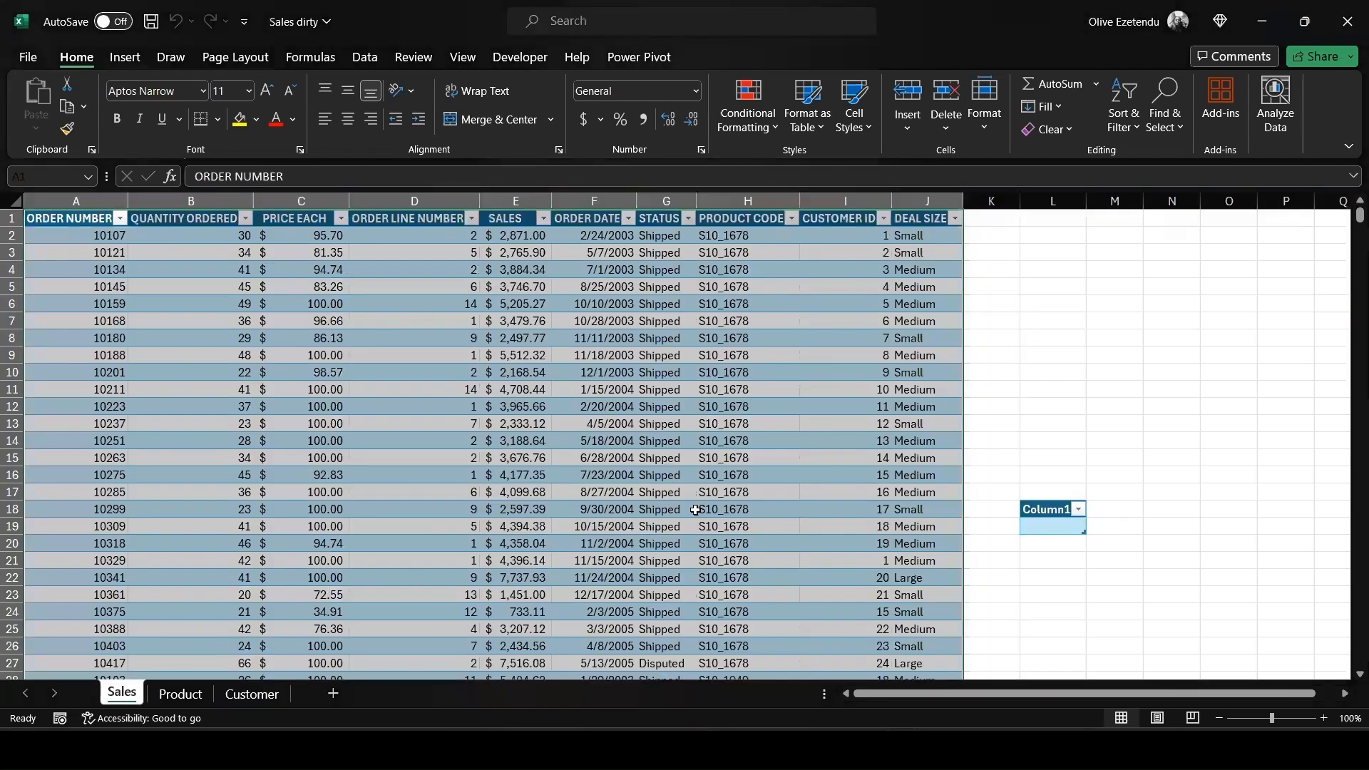
left_click(991, 408)
mouse_move(888, 749)
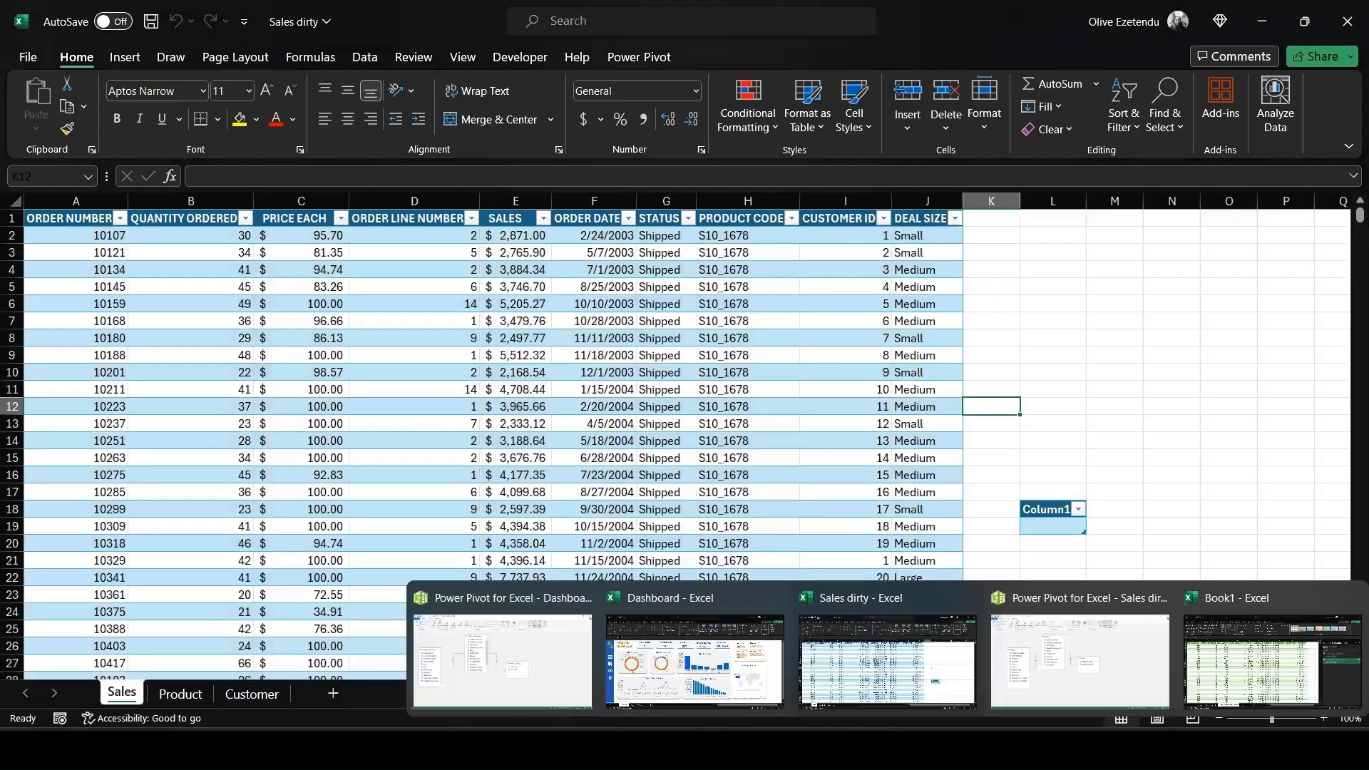
left_click(1063, 677)
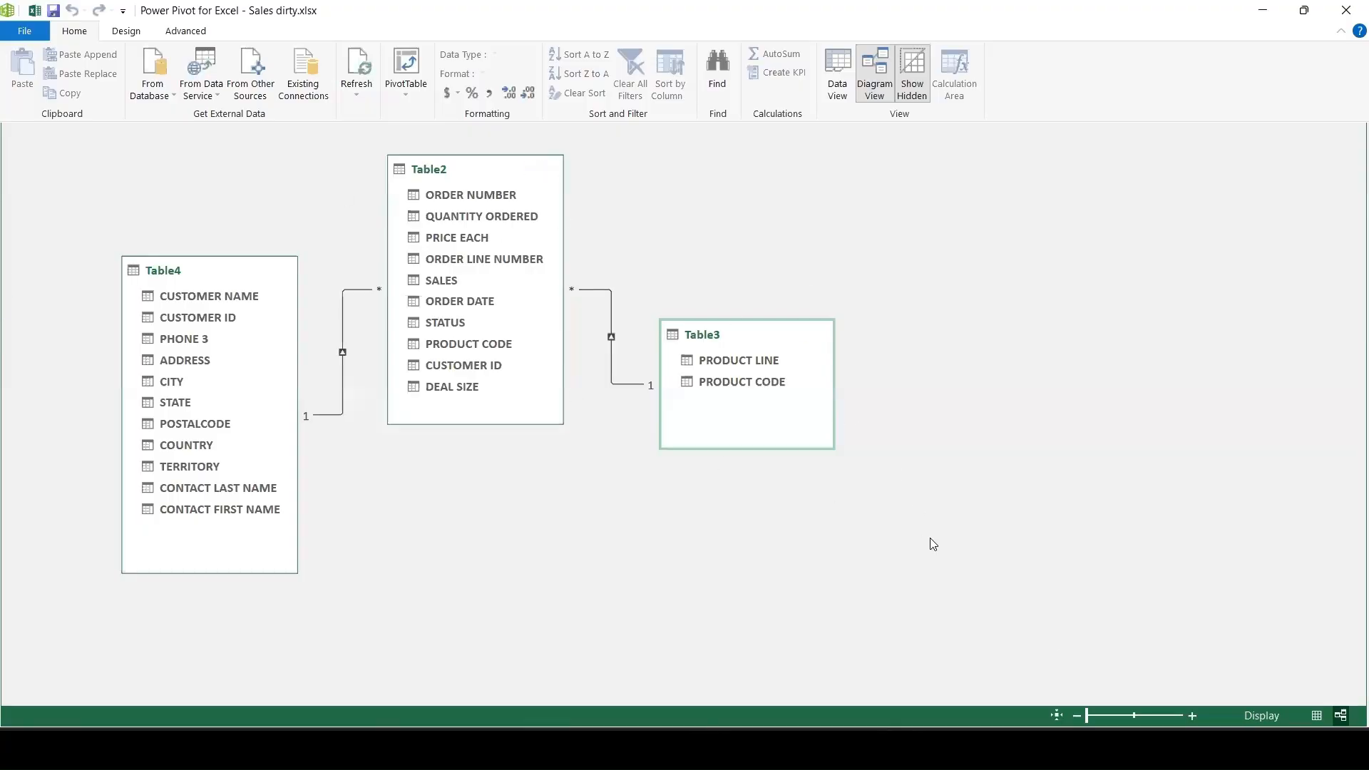
Switch back to the Sales dirty workbook in Excel and insert a PivotTable from the data model on a new worksheet.
left_click(887, 663)
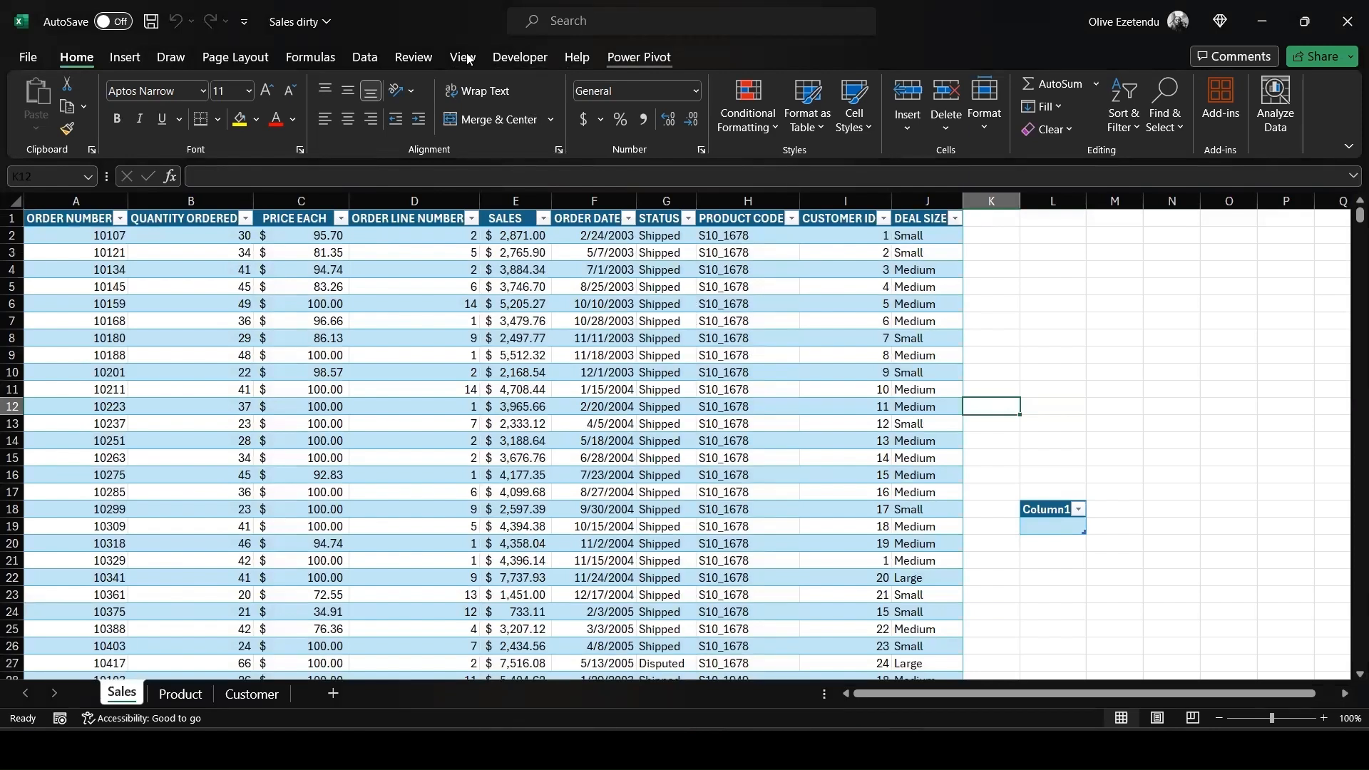
left_click(124, 57)
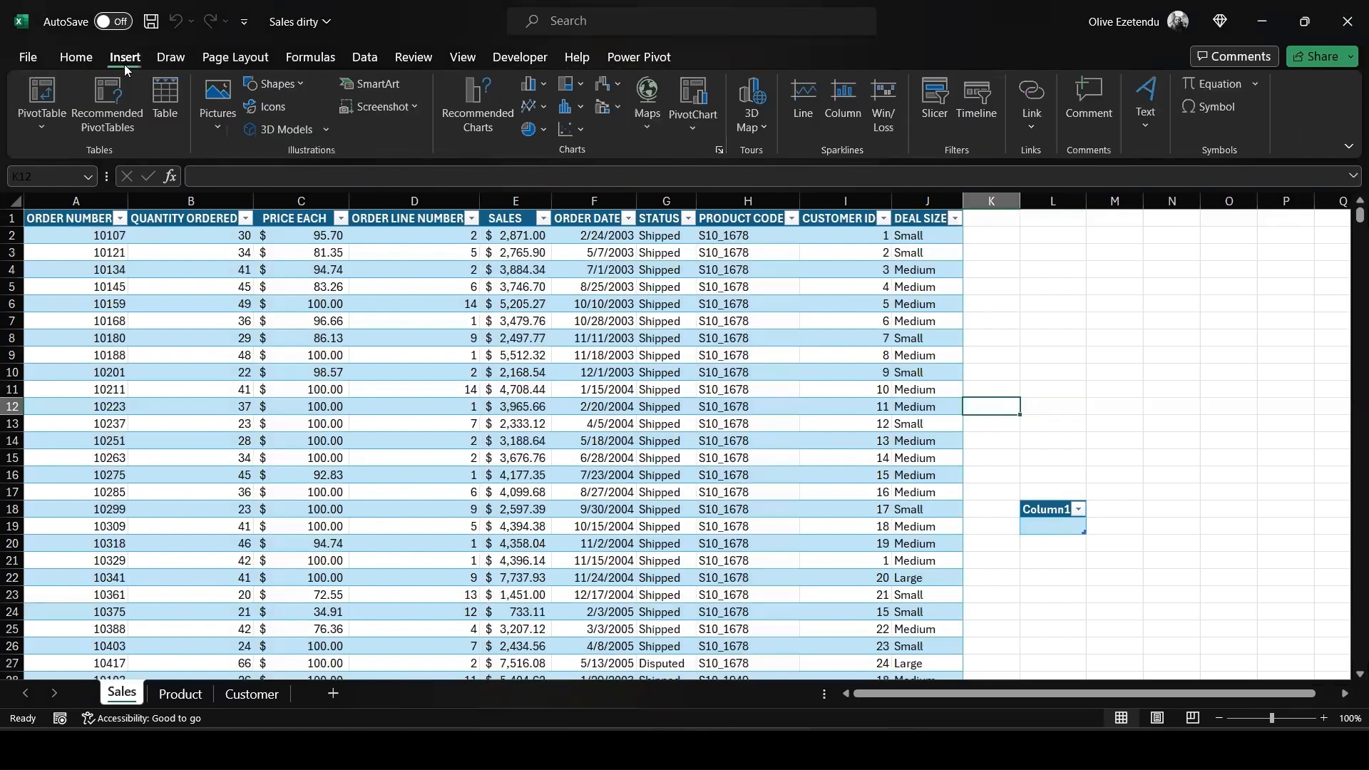
left_click(43, 131)
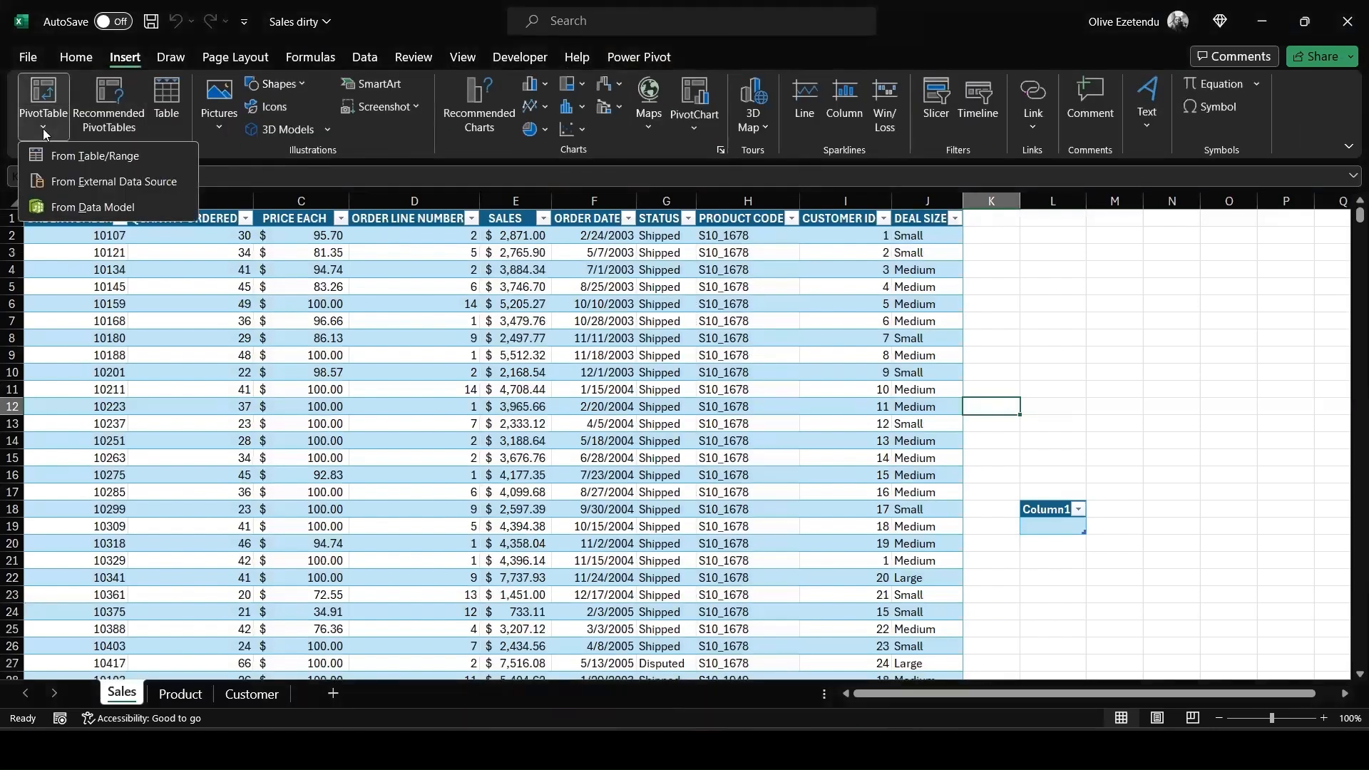
left_click(72, 209)
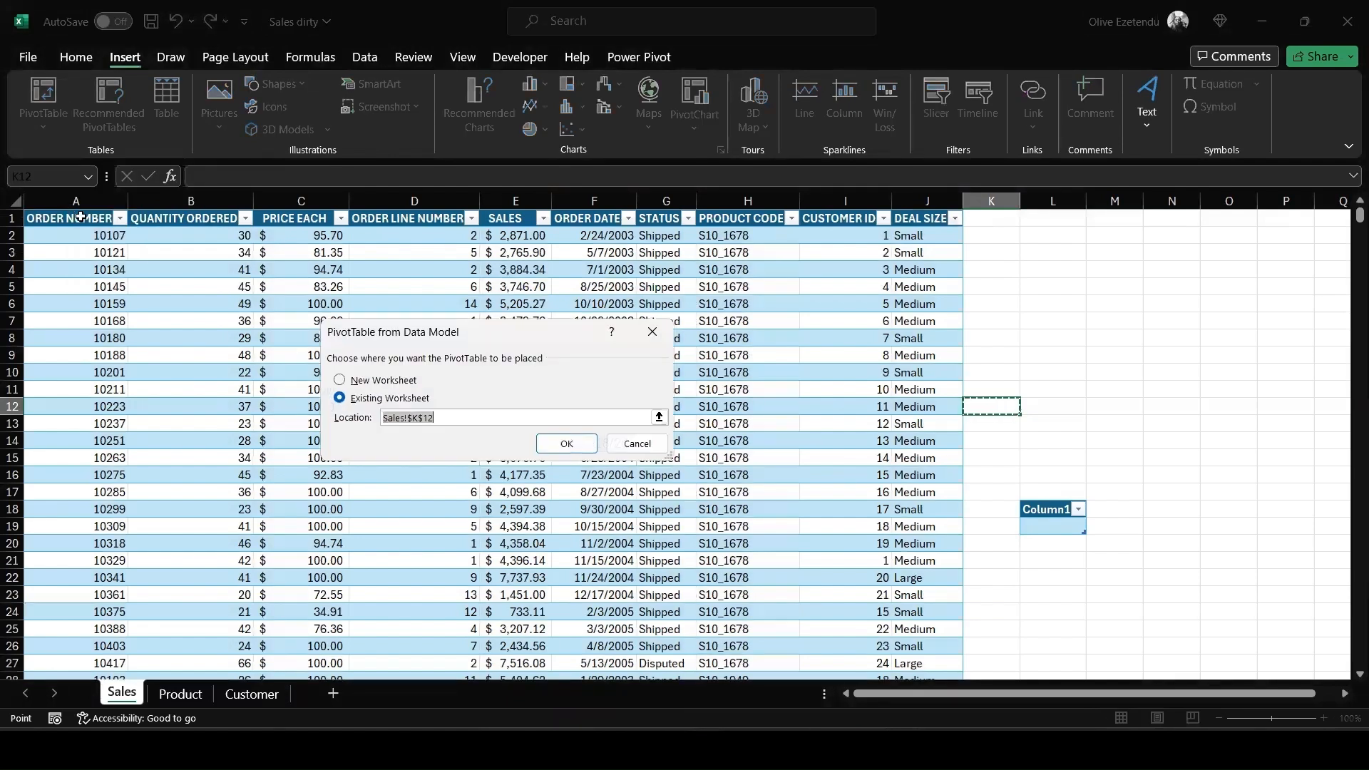
left_click(348, 381)
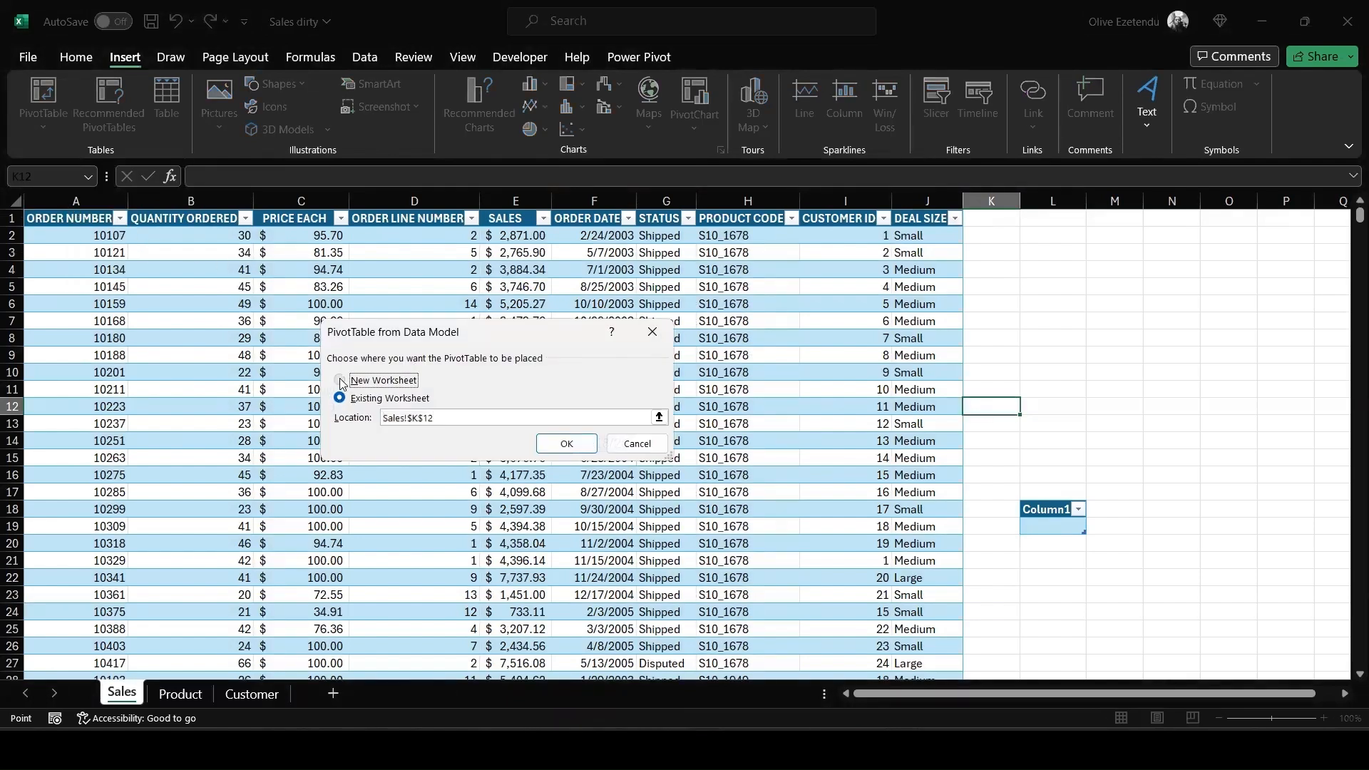
left_click(568, 445)
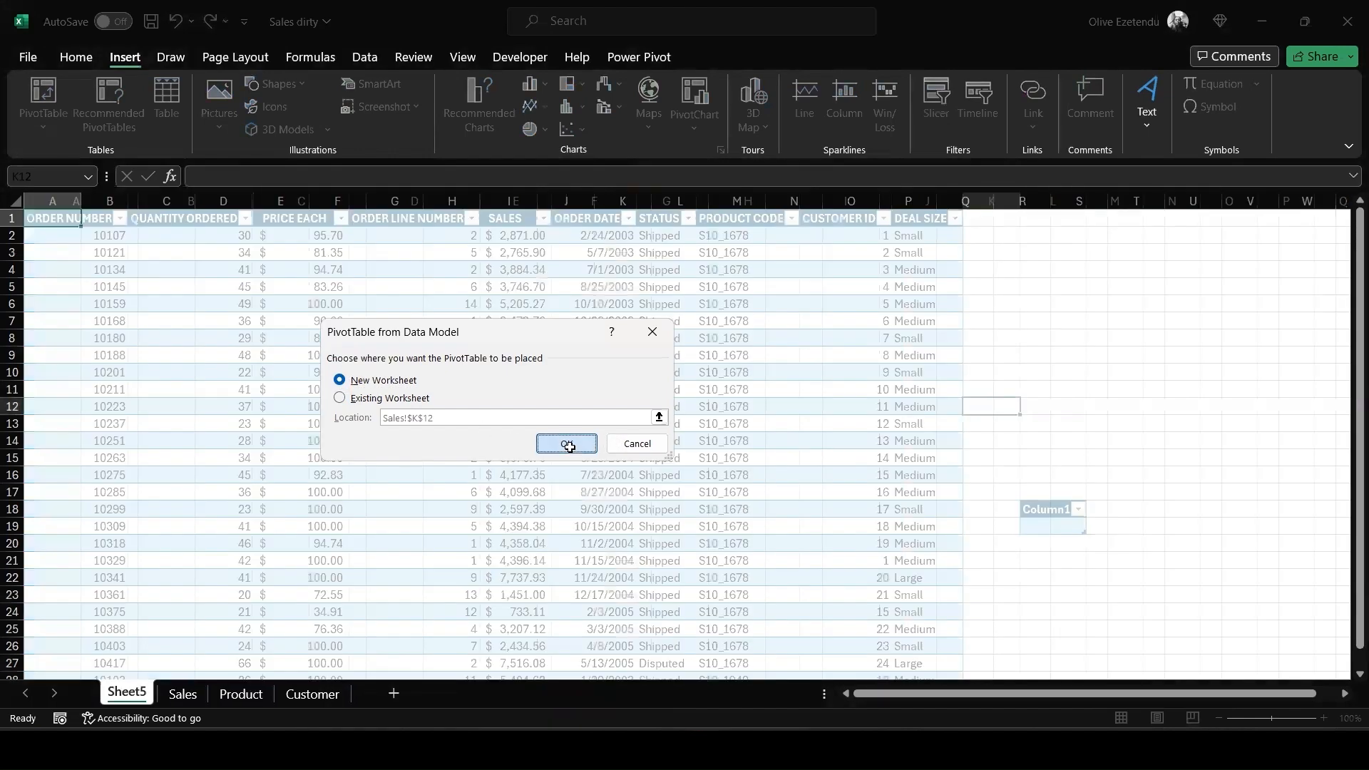
Examine the data model's tables and their available fields in the new PivotTable's field list.
left_click(1096, 352)
scroll(1159, 365, "down", 3)
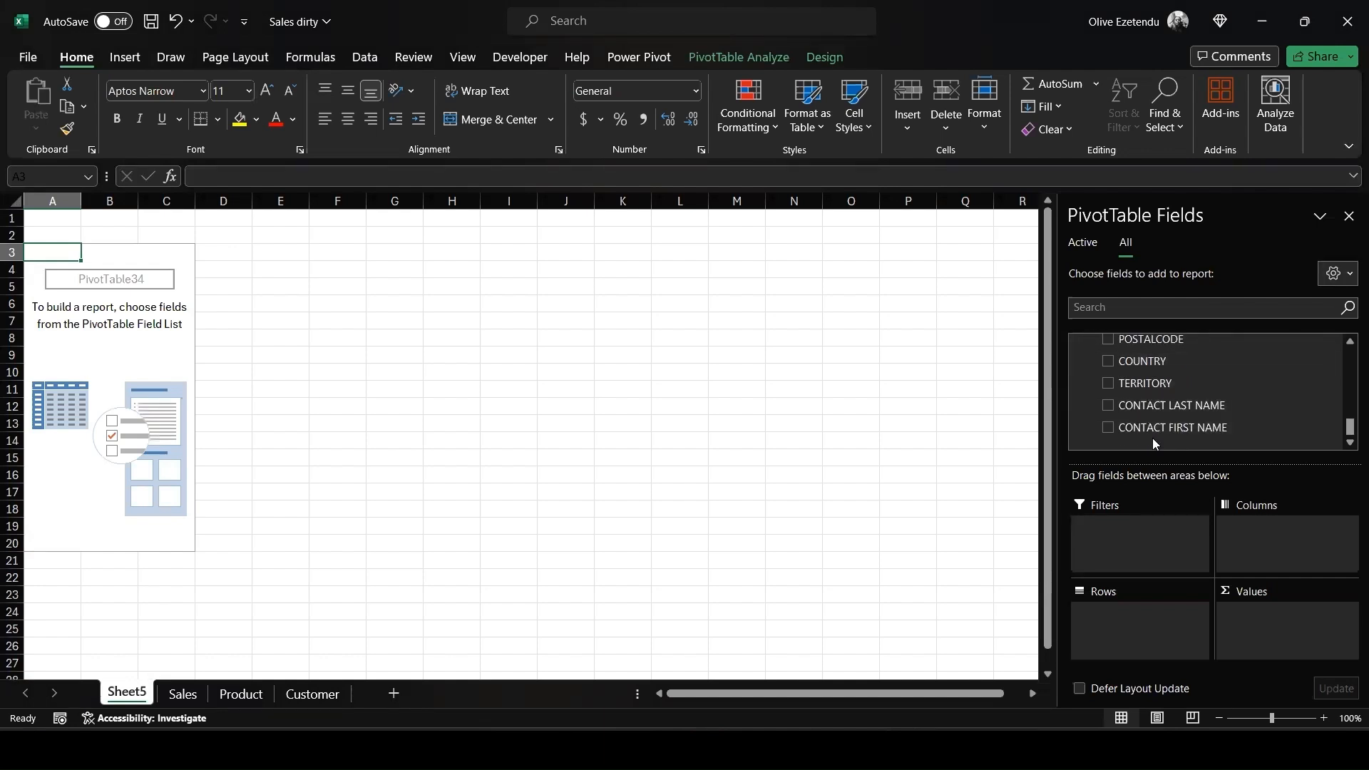
scroll(1149, 435, "up", 5)
scroll(1159, 411, "up", 2)
scroll(1159, 411, "down", 1)
scroll(1158, 412, "up", 8)
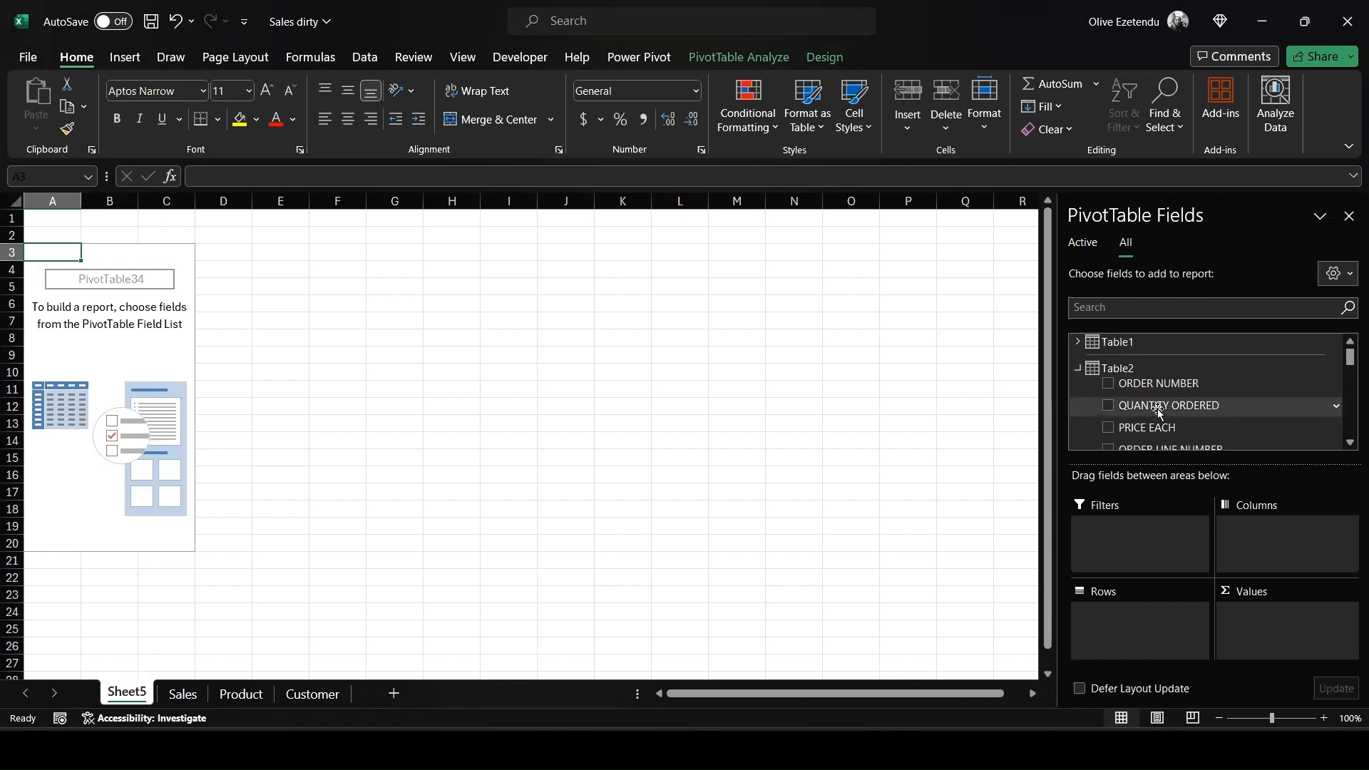
Add the PRODUCT LINE field from Table3 to the values of the empty PivotTable on Sheet6.
left_click(1078, 343)
left_click(1078, 342)
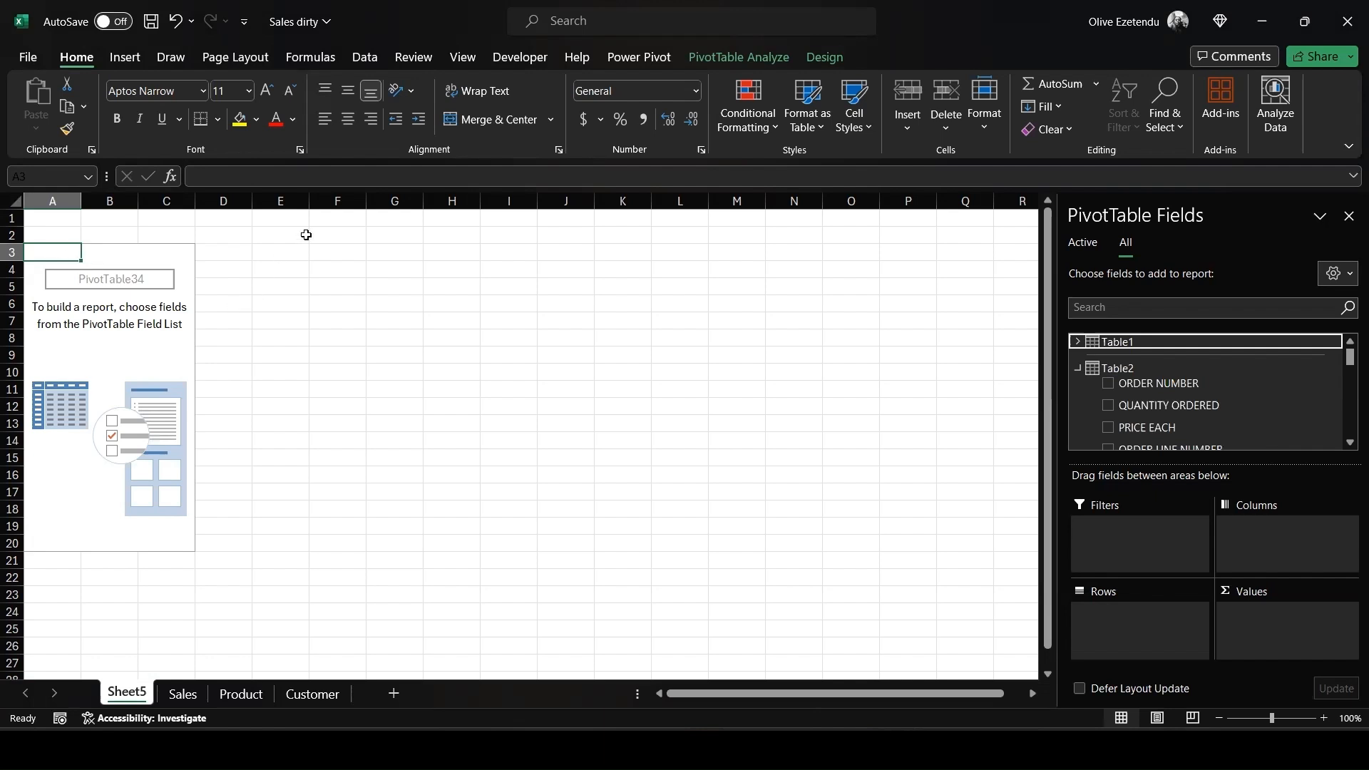
left_click(1077, 368)
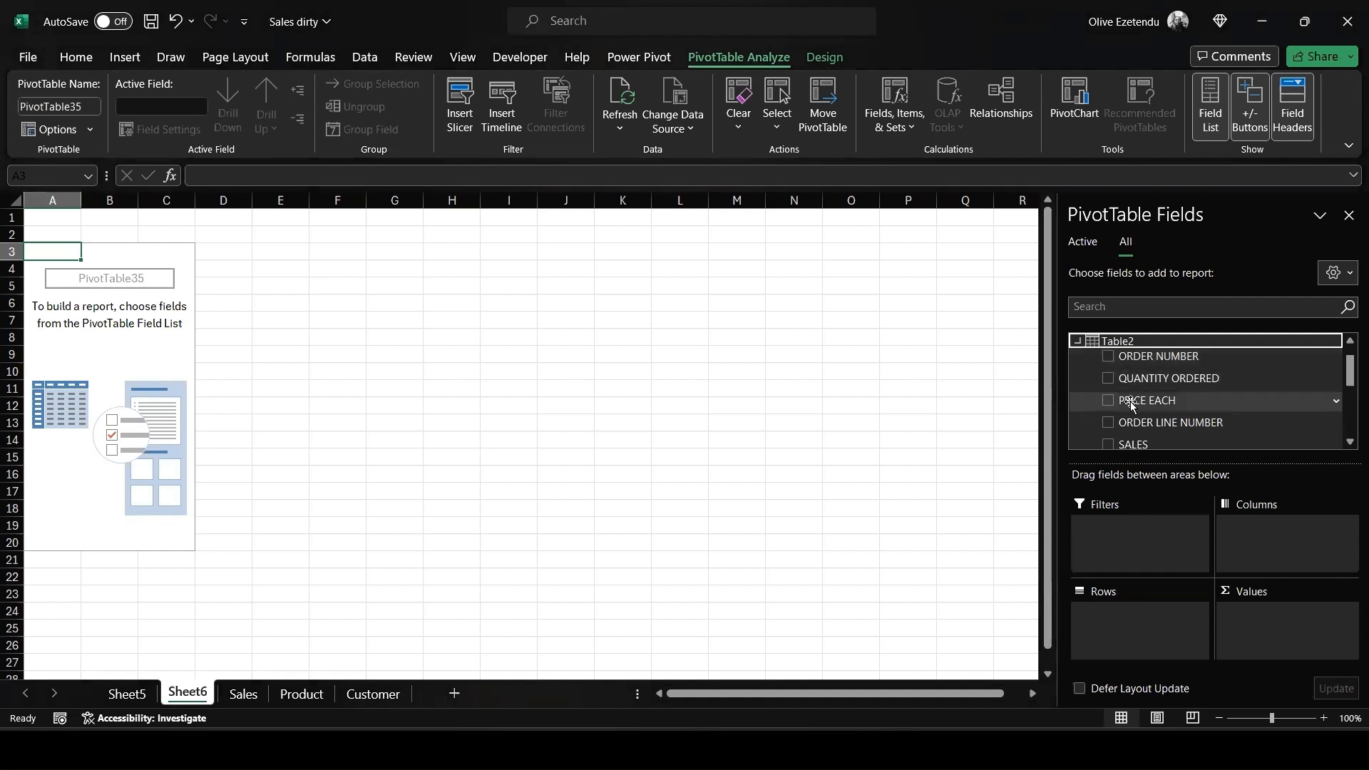
scroll(1180, 389, "down", 3)
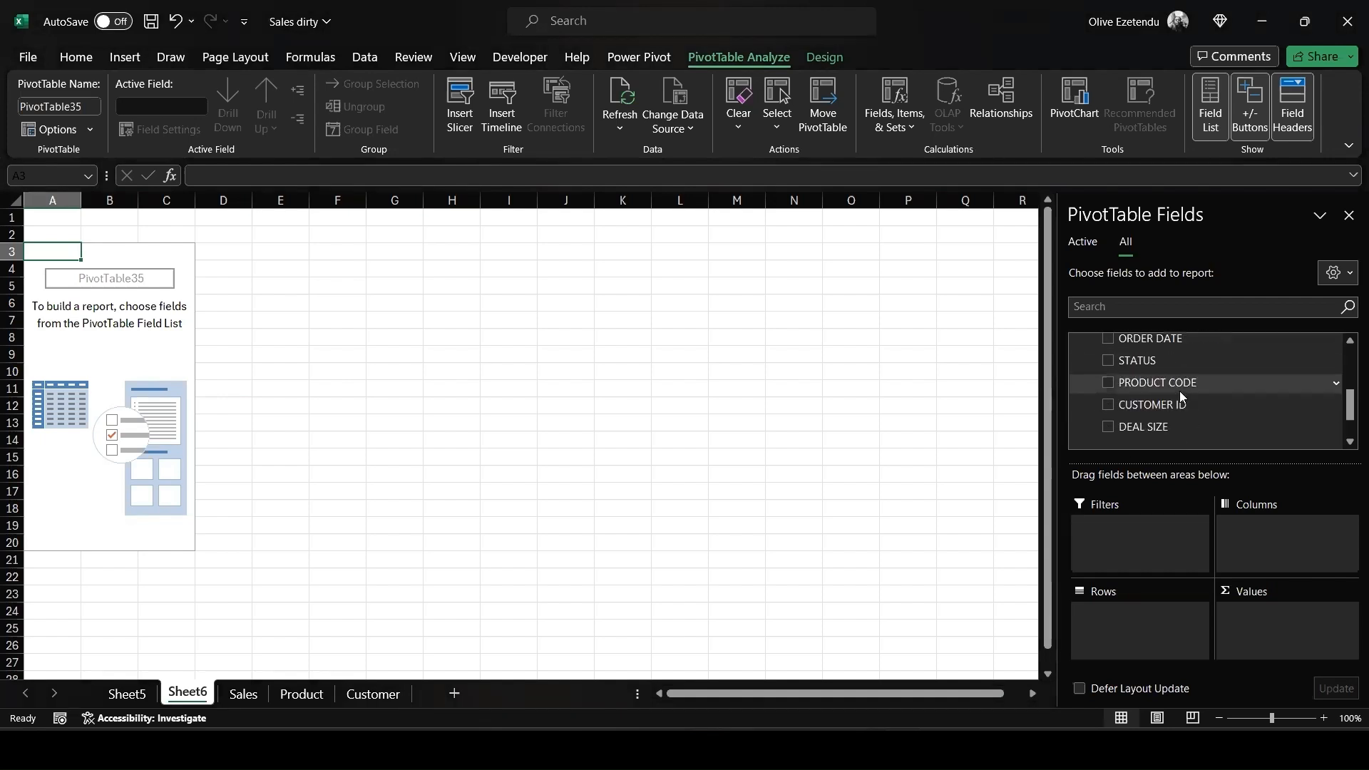
scroll(1177, 399, "down", 2)
left_click(1078, 401)
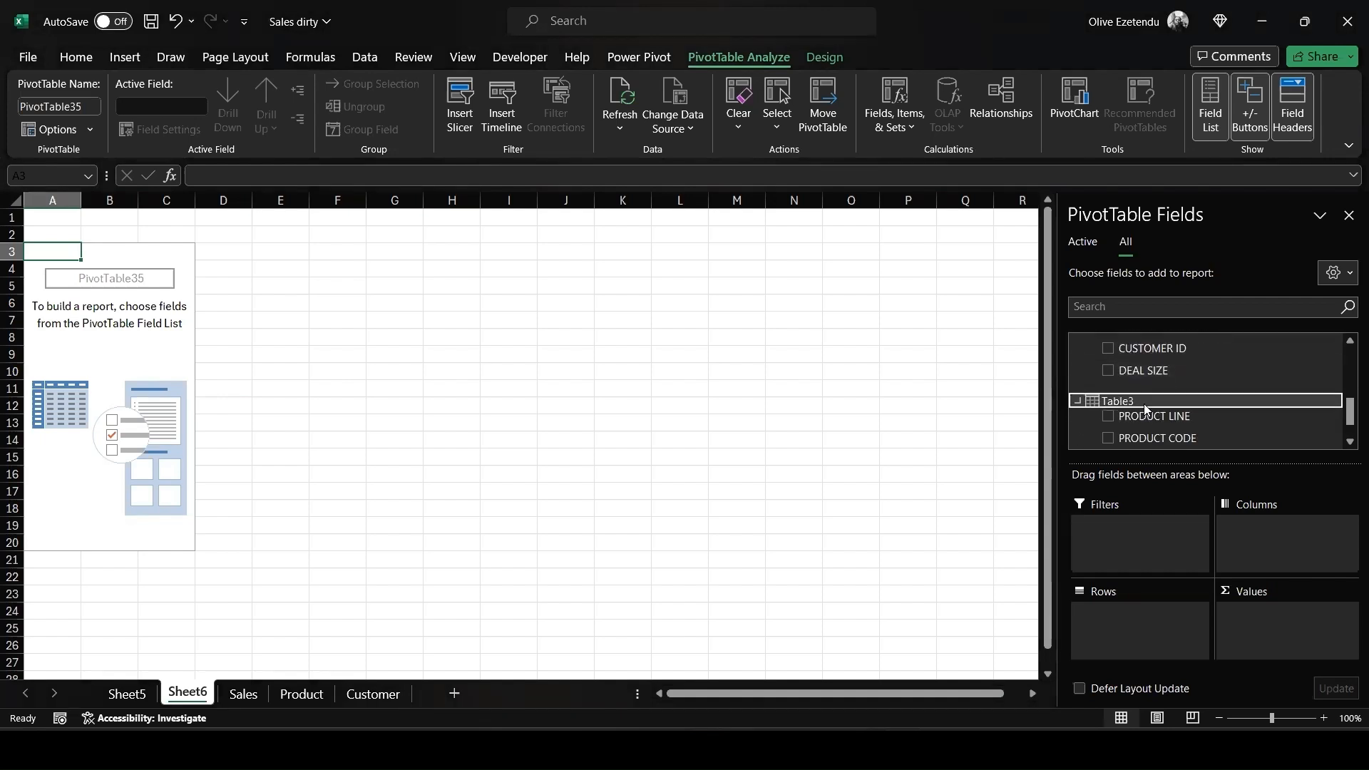
scroll(1144, 402, "down", 1)
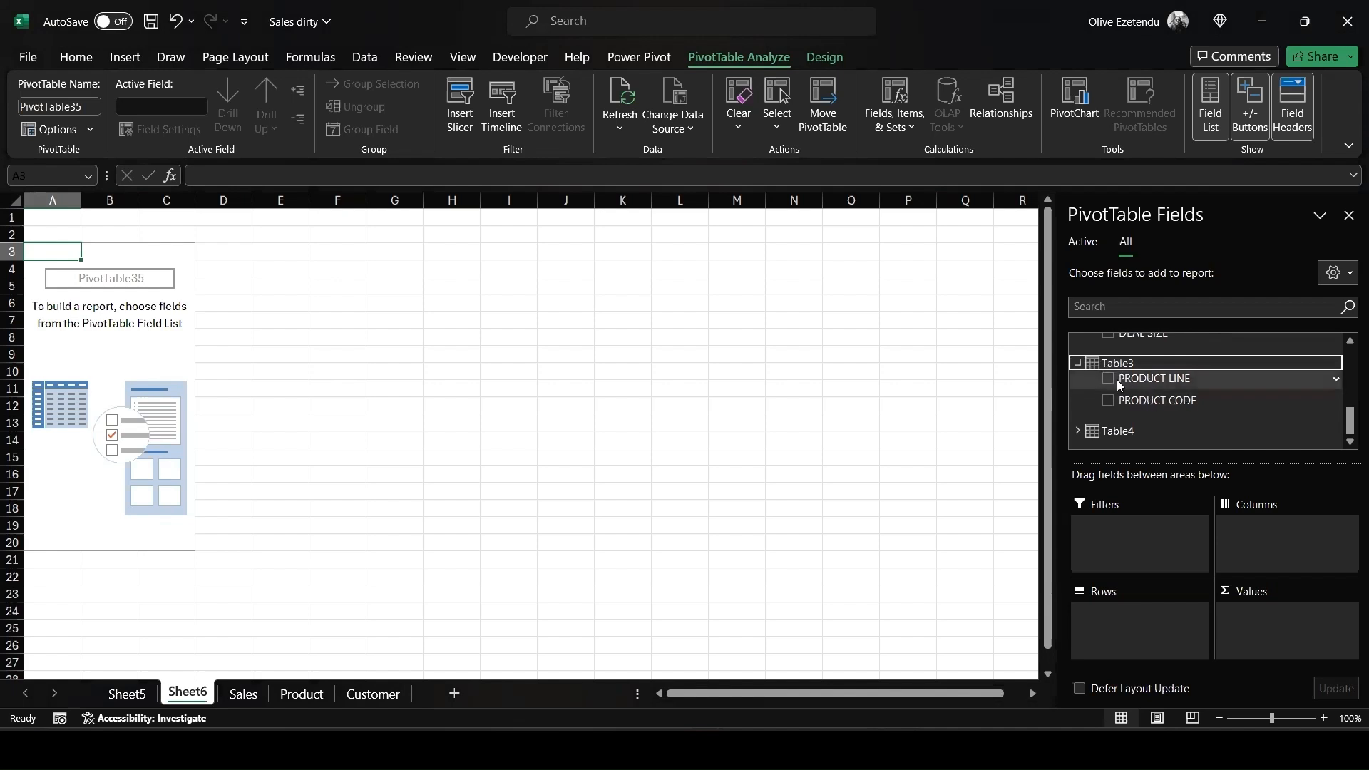
left_click_drag(1115, 379, 1264, 618)
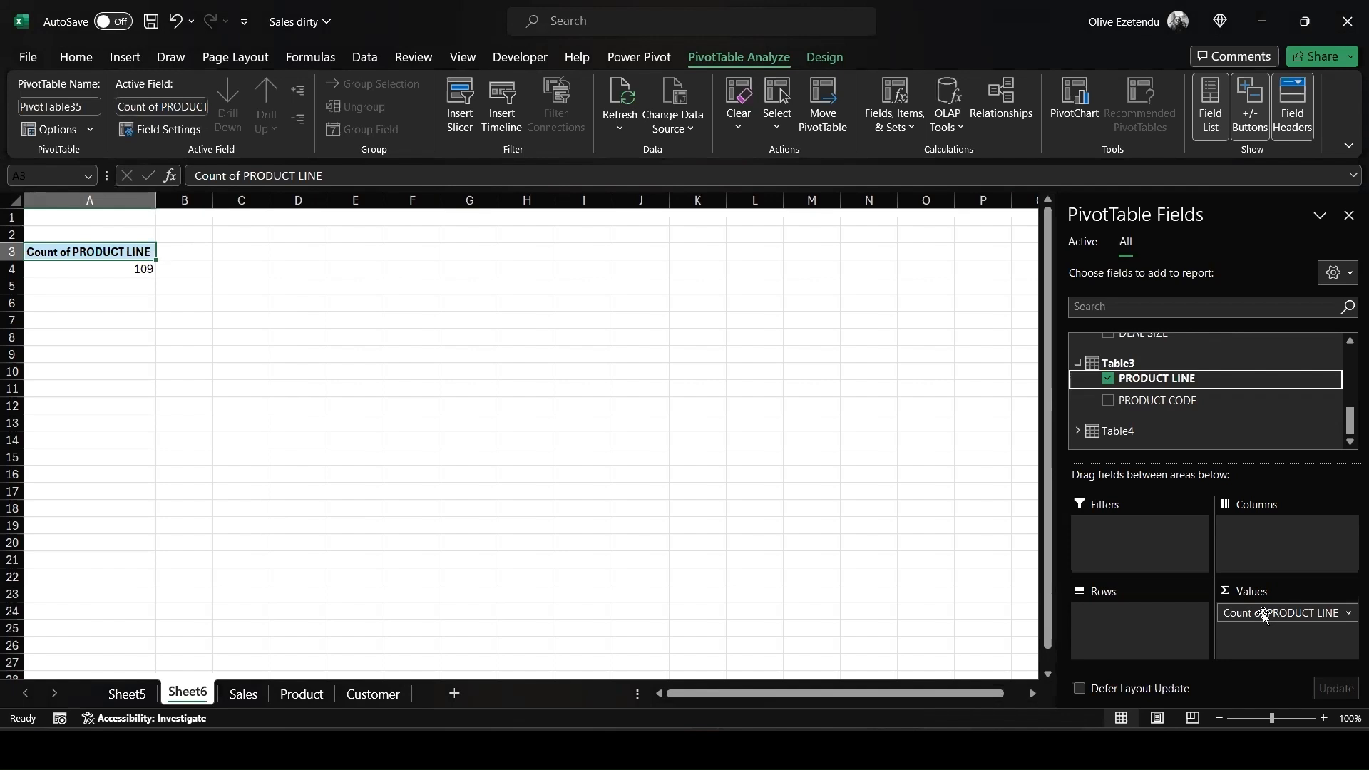
Summarize the PRODUCT LINE value field by Distinct Count.
left_click(1348, 614)
left_click(1316, 593)
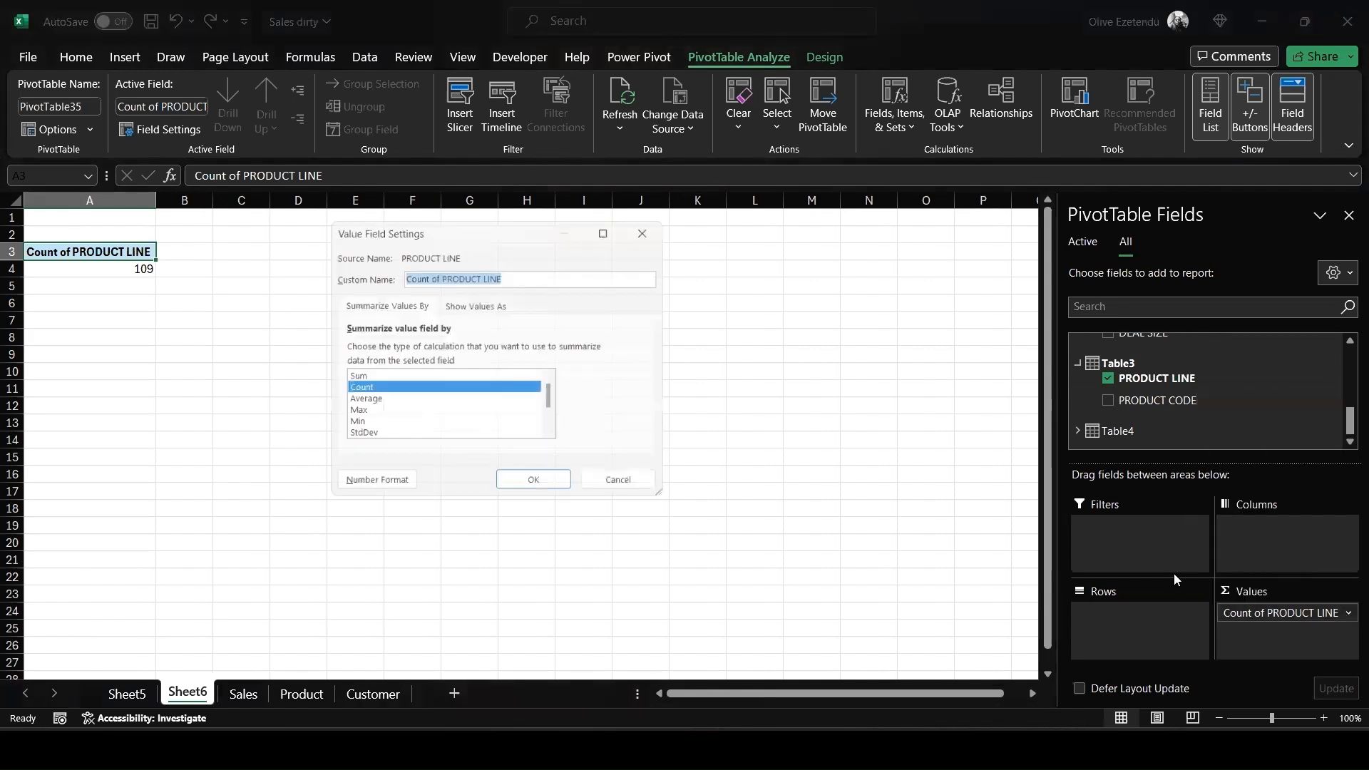
scroll(411, 434, "down", 2)
left_click(385, 436)
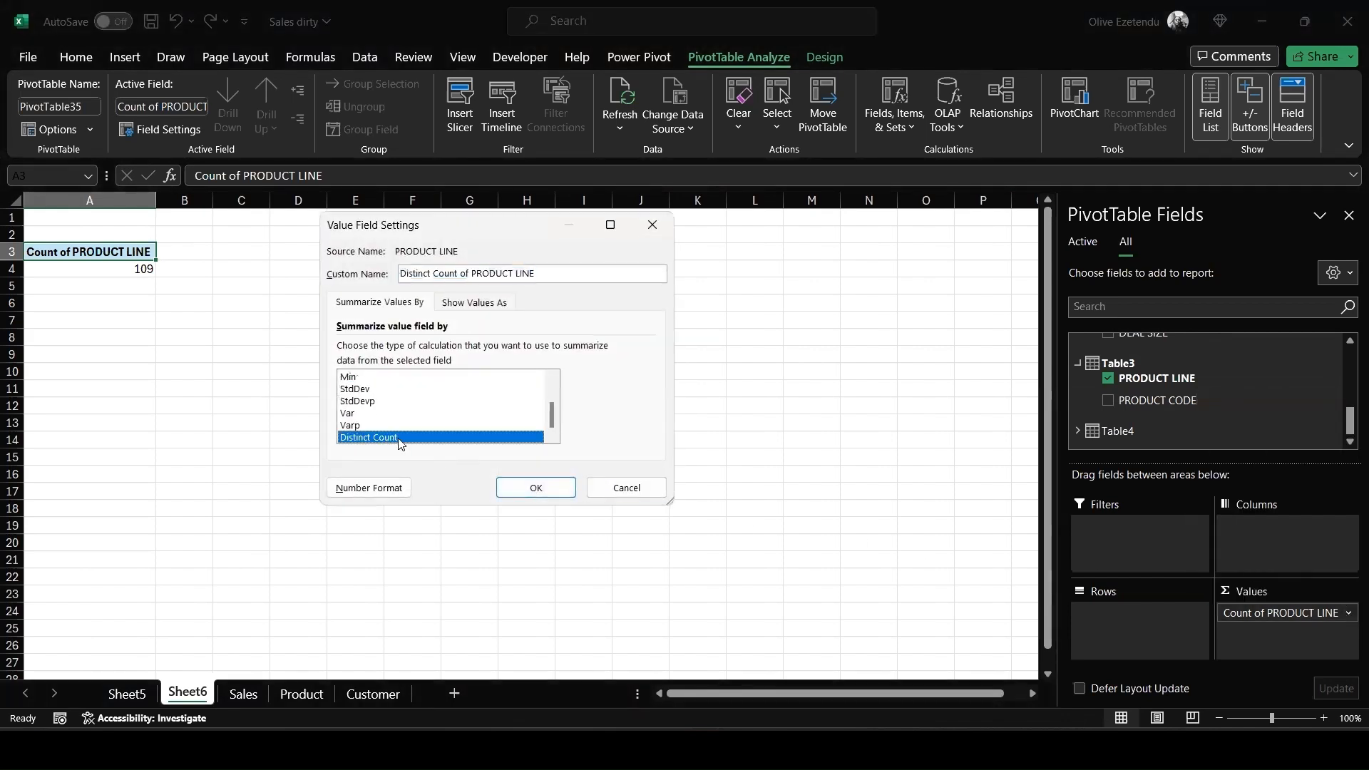
left_click(535, 488)
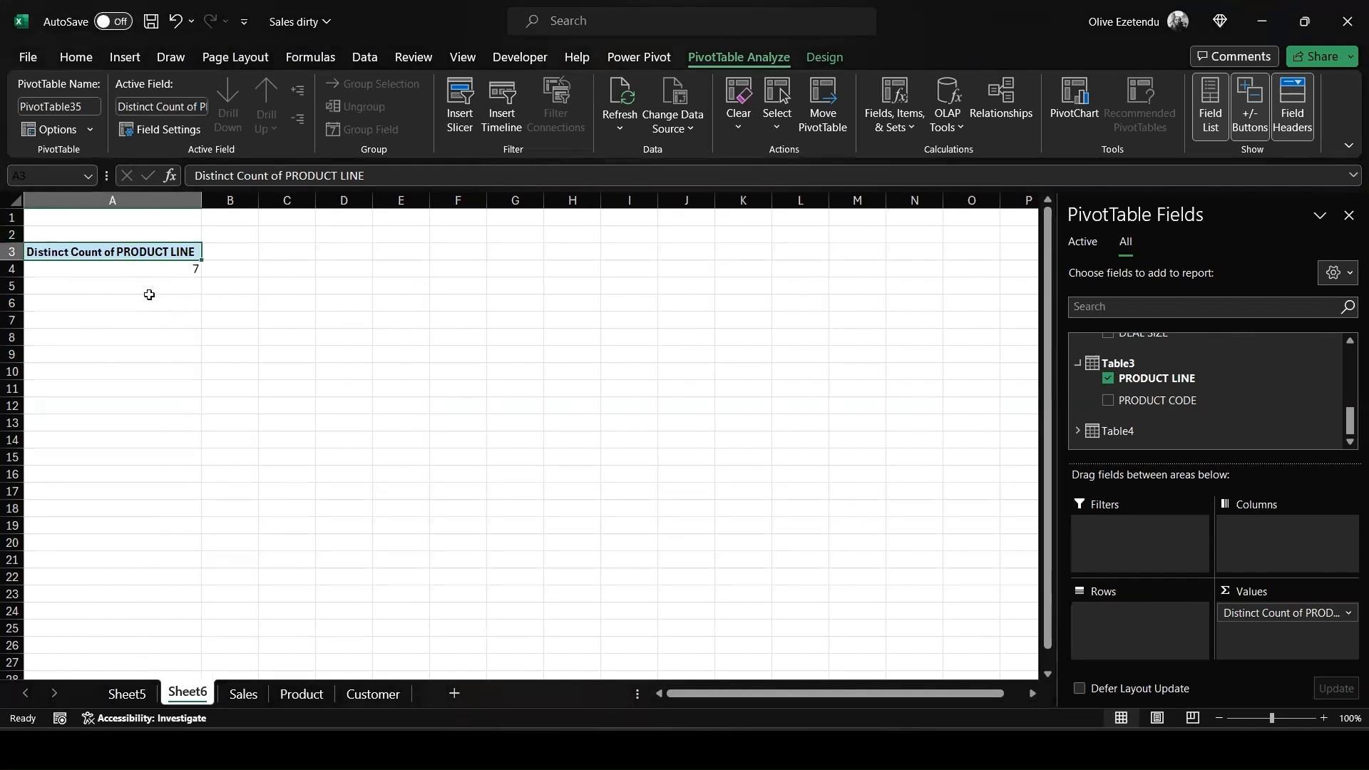
Insert another PivotTable from the data model at cell A6 of the existing Sheet6.
left_click(117, 307)
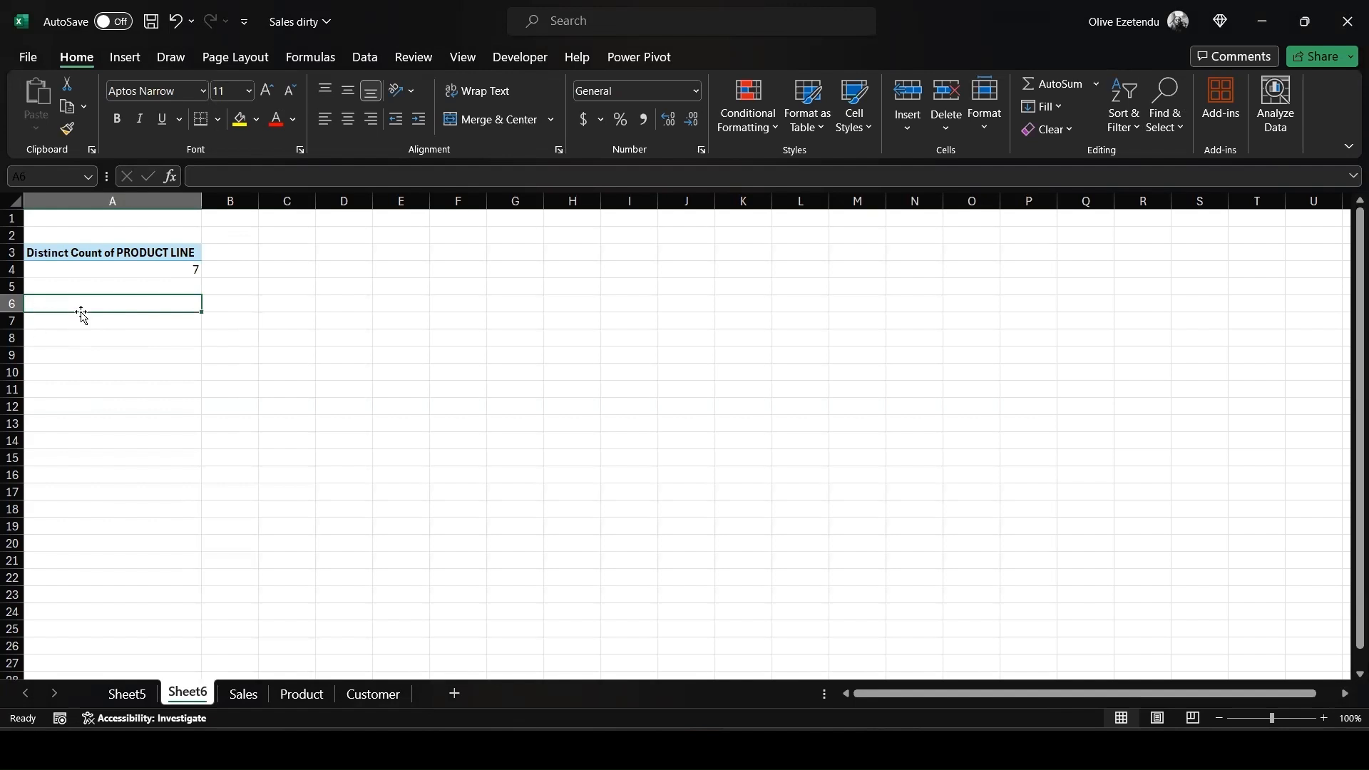
left_click(135, 60)
left_click(42, 114)
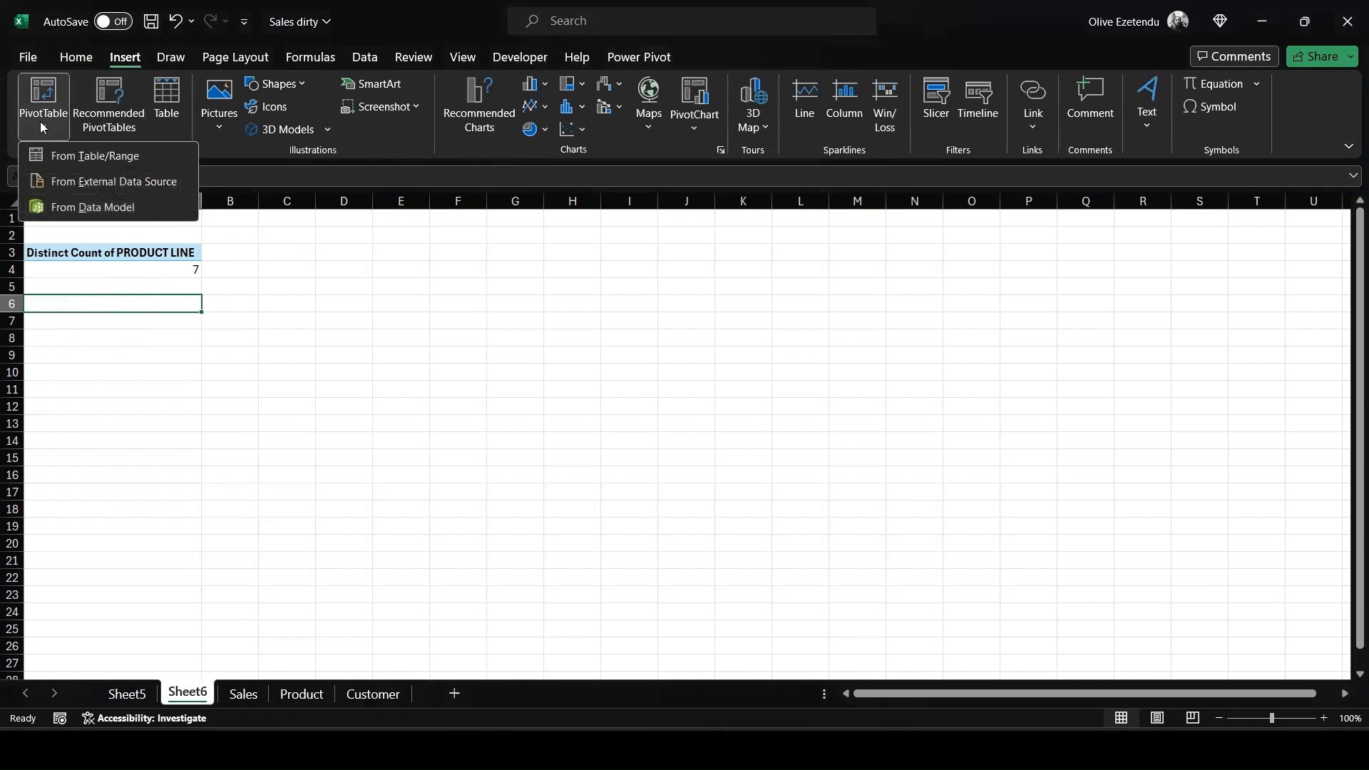
left_click(80, 208)
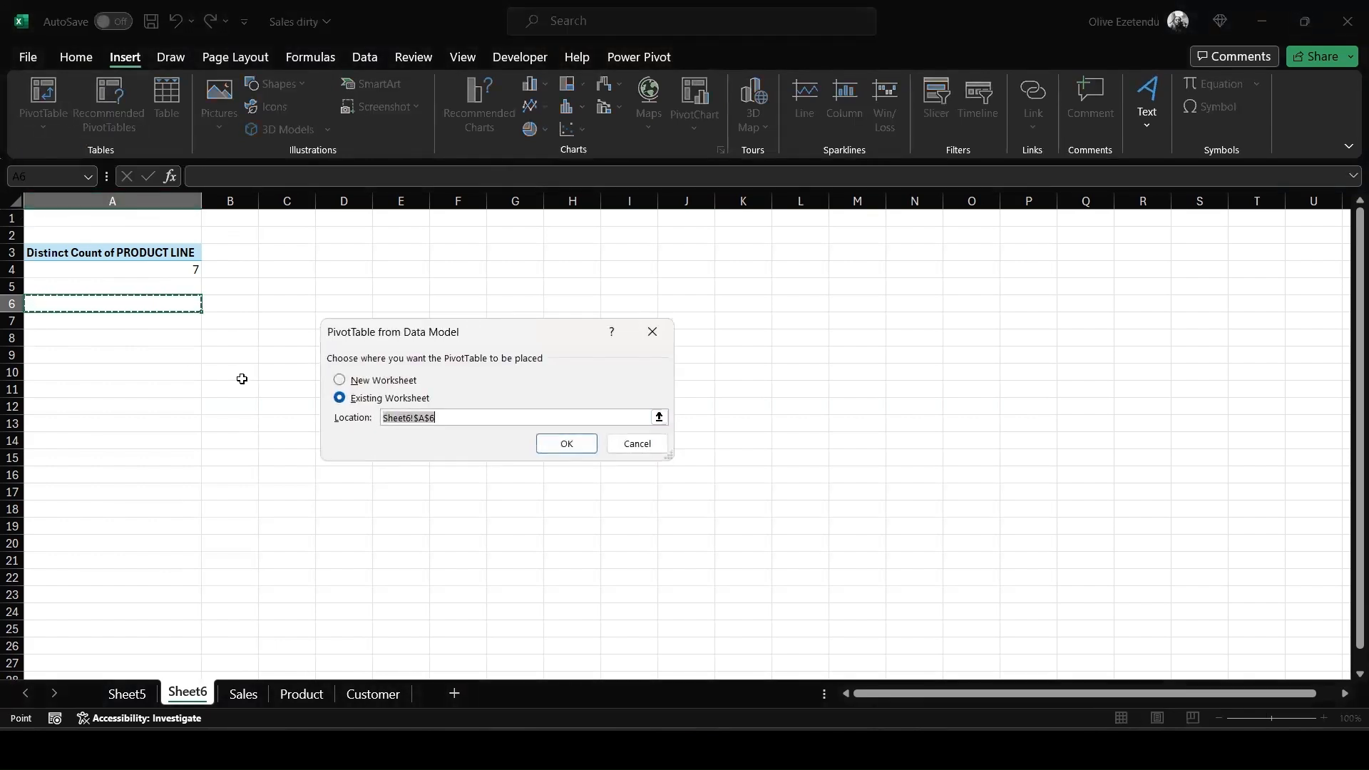
left_click(568, 449)
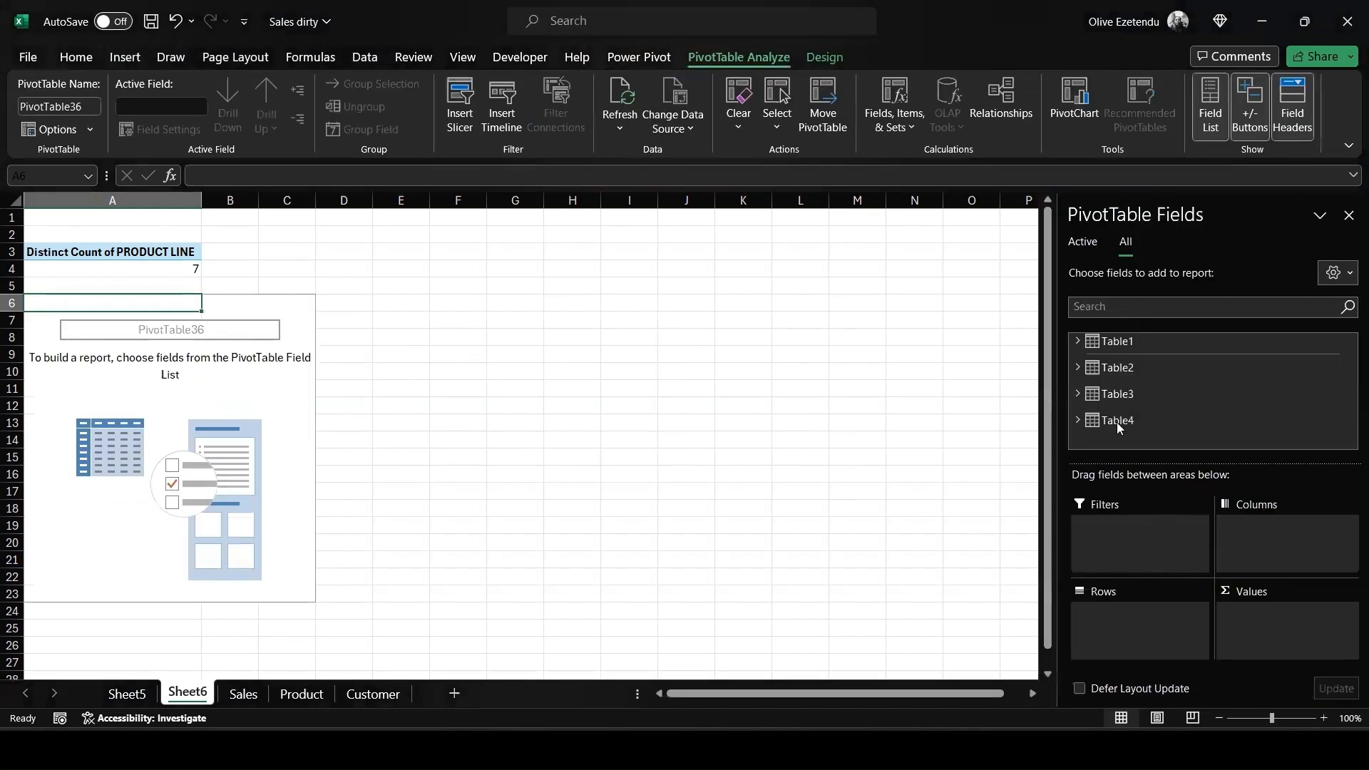
Add the ORDER LINE NUMBER field from Table2 to the values of the PivotTable at A6.
left_click(1081, 368)
scroll(1139, 391, "down", 2)
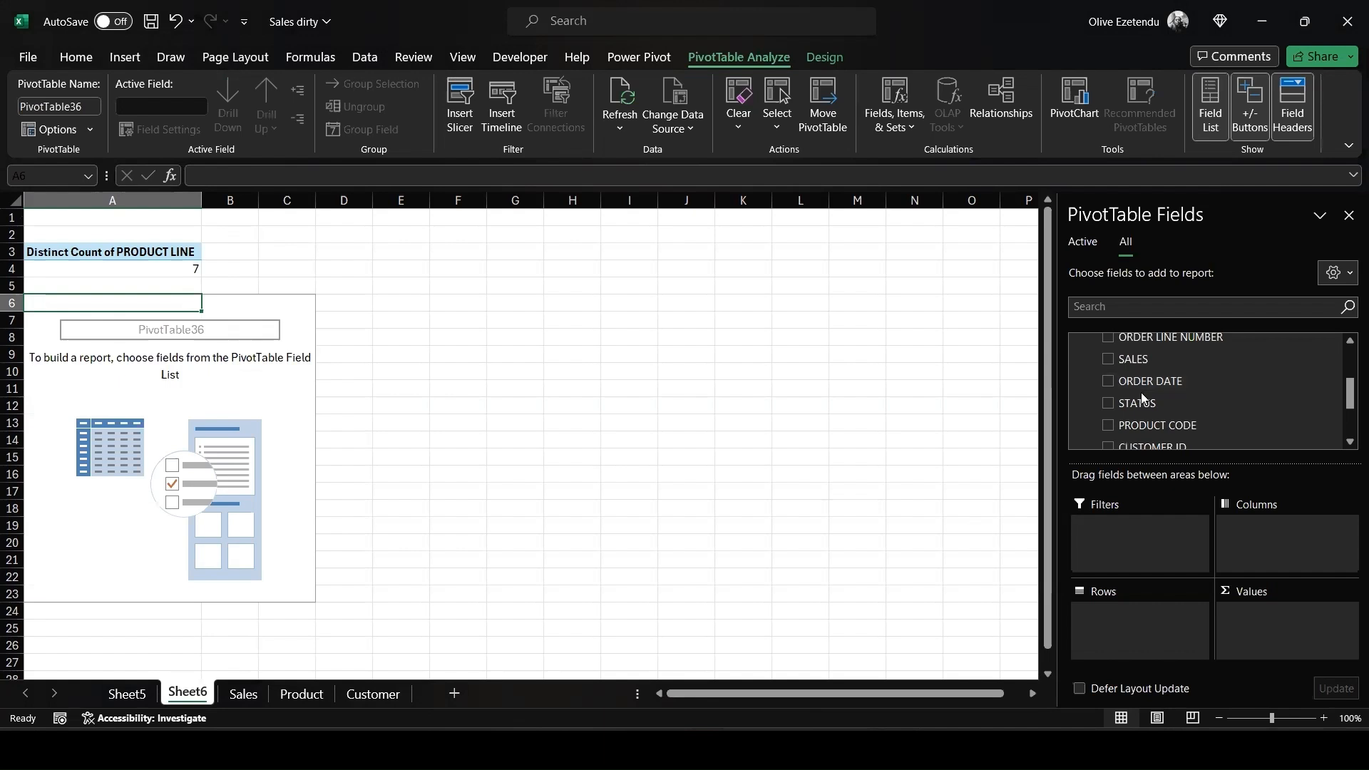
scroll(1141, 393, "down", 1)
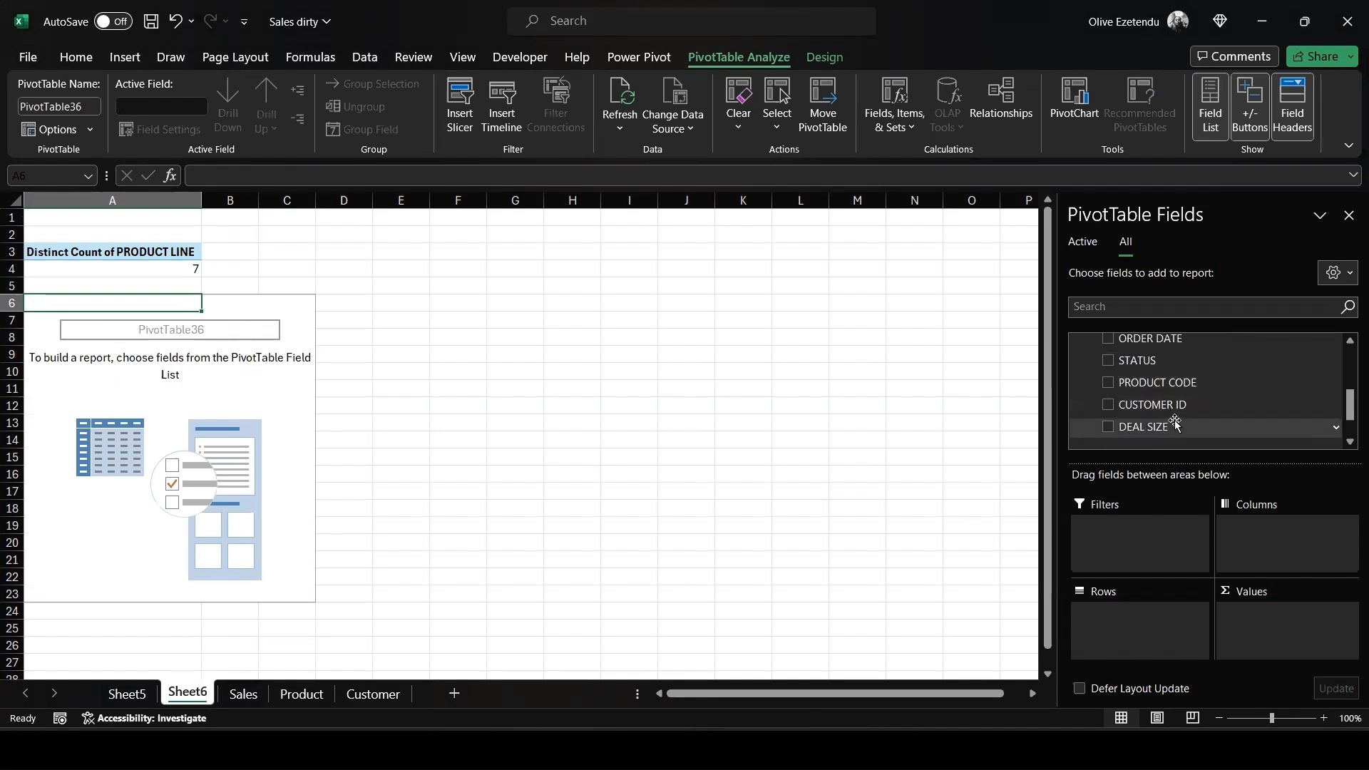
scroll(1177, 422, "up", 1)
scroll(1175, 422, "up", 1)
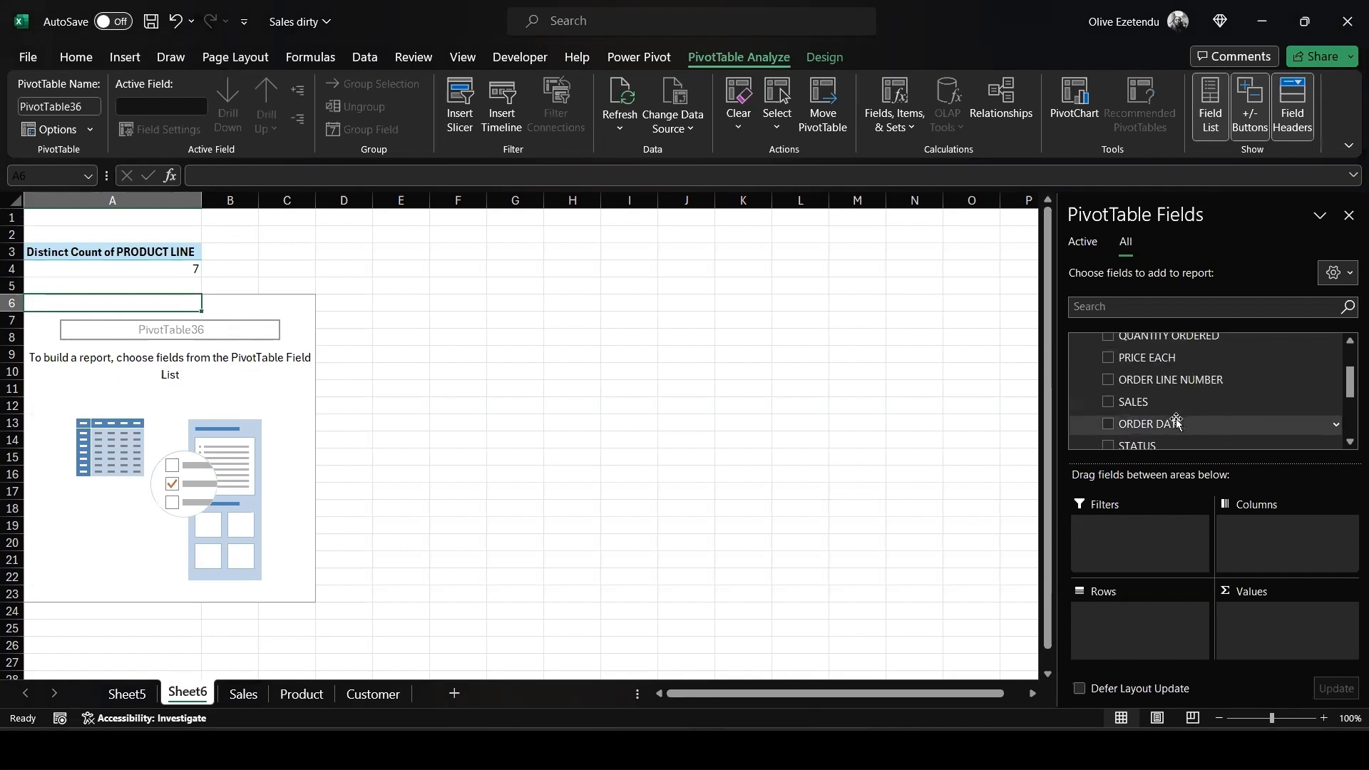
left_click(1108, 380)
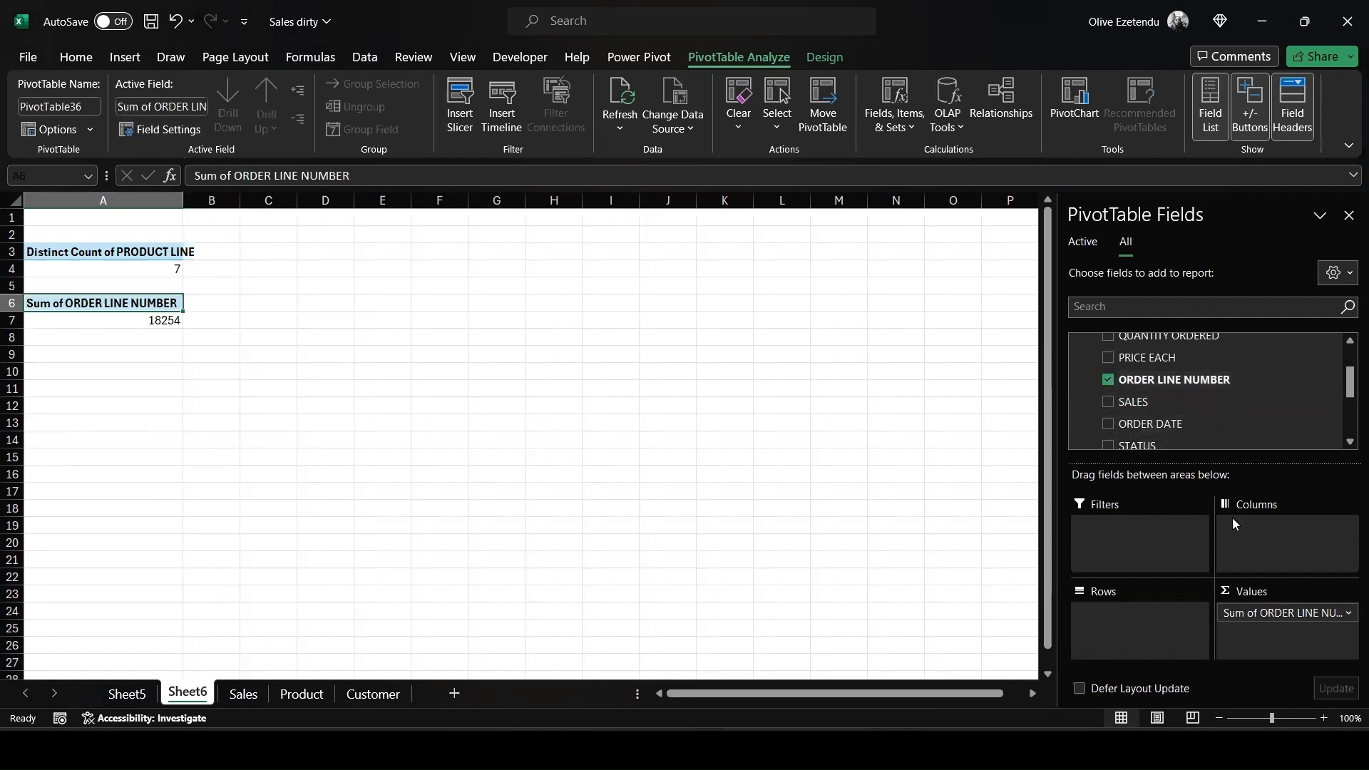
Change the ORDER LINE NUMBER value field's summary calculation to Distinct Count.
left_click(1349, 614)
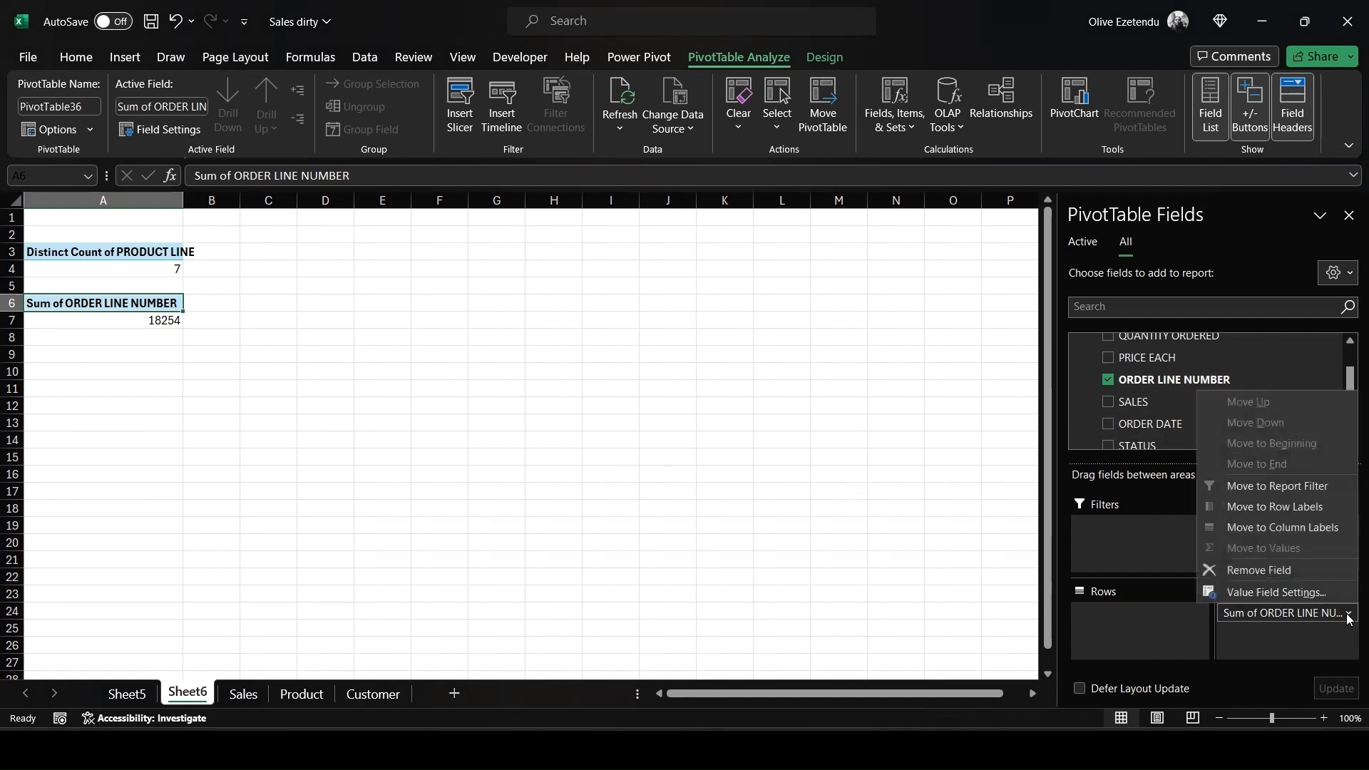
left_click(1310, 593)
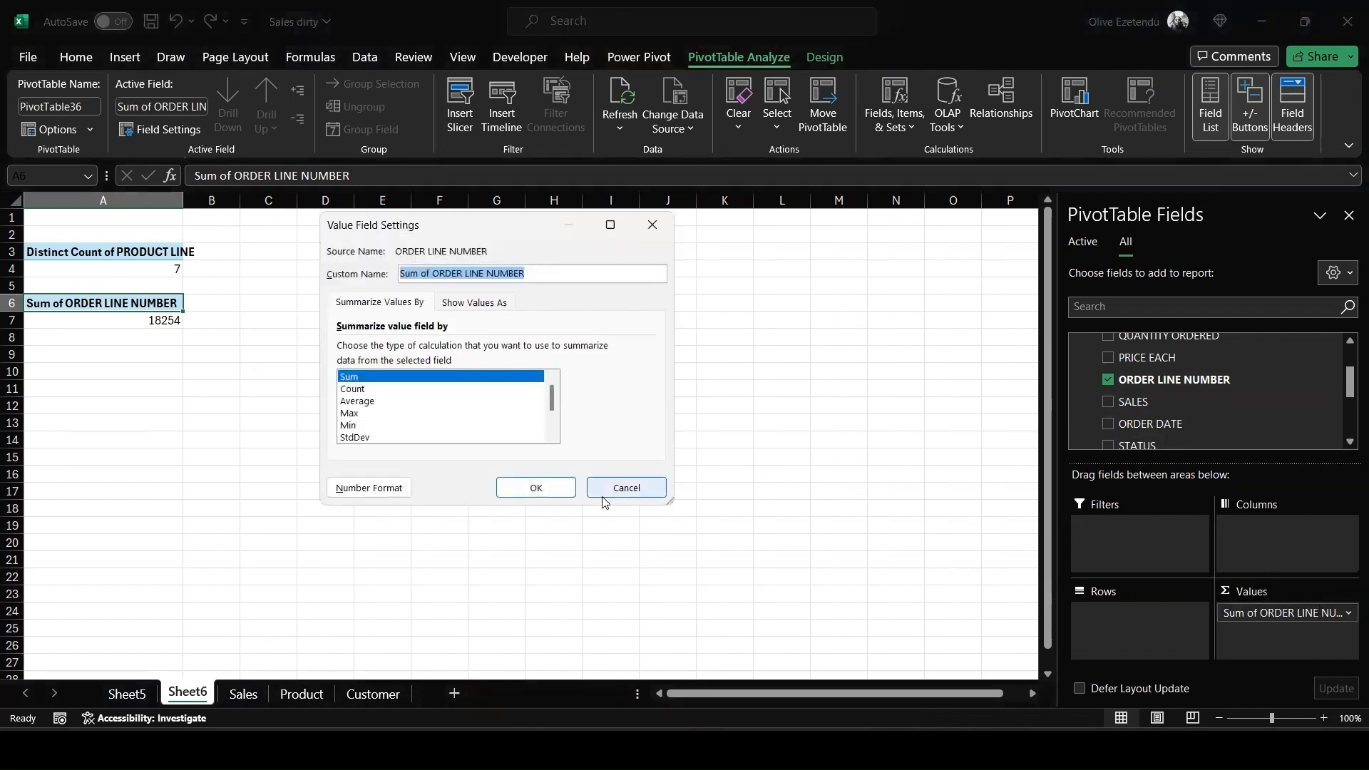
scroll(450, 432, "down", 2)
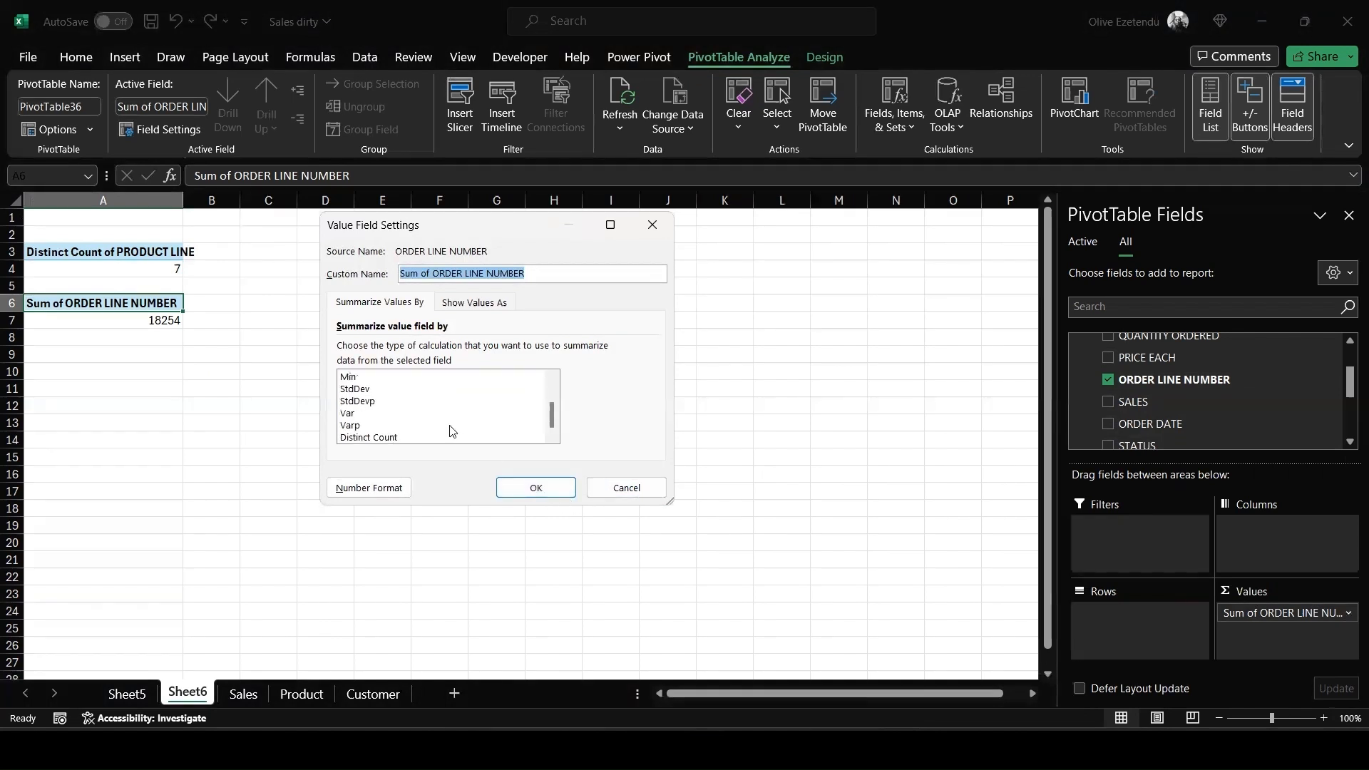
left_click(449, 436)
left_click(536, 487)
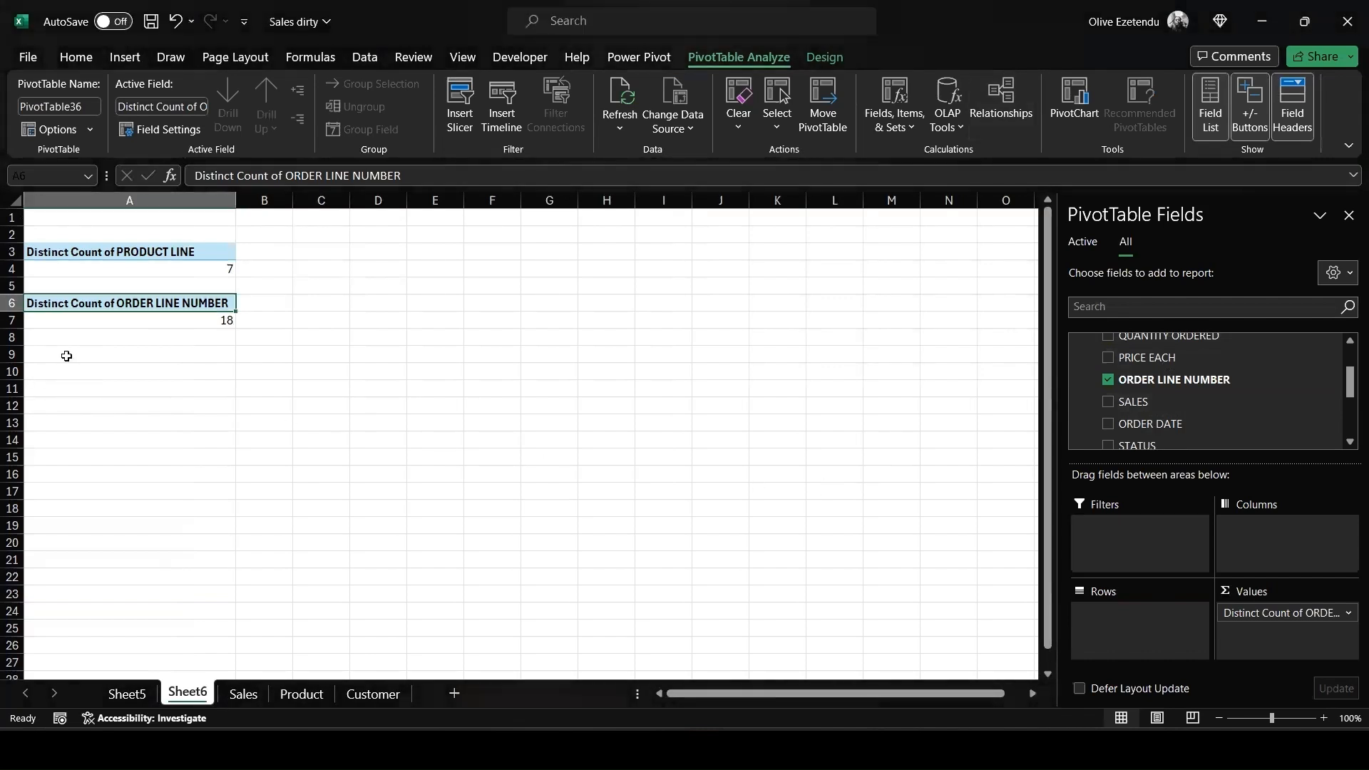
Insert a PivotTable from the data model at cell A10 of Sheet6, below the order line count.
left_click(68, 363)
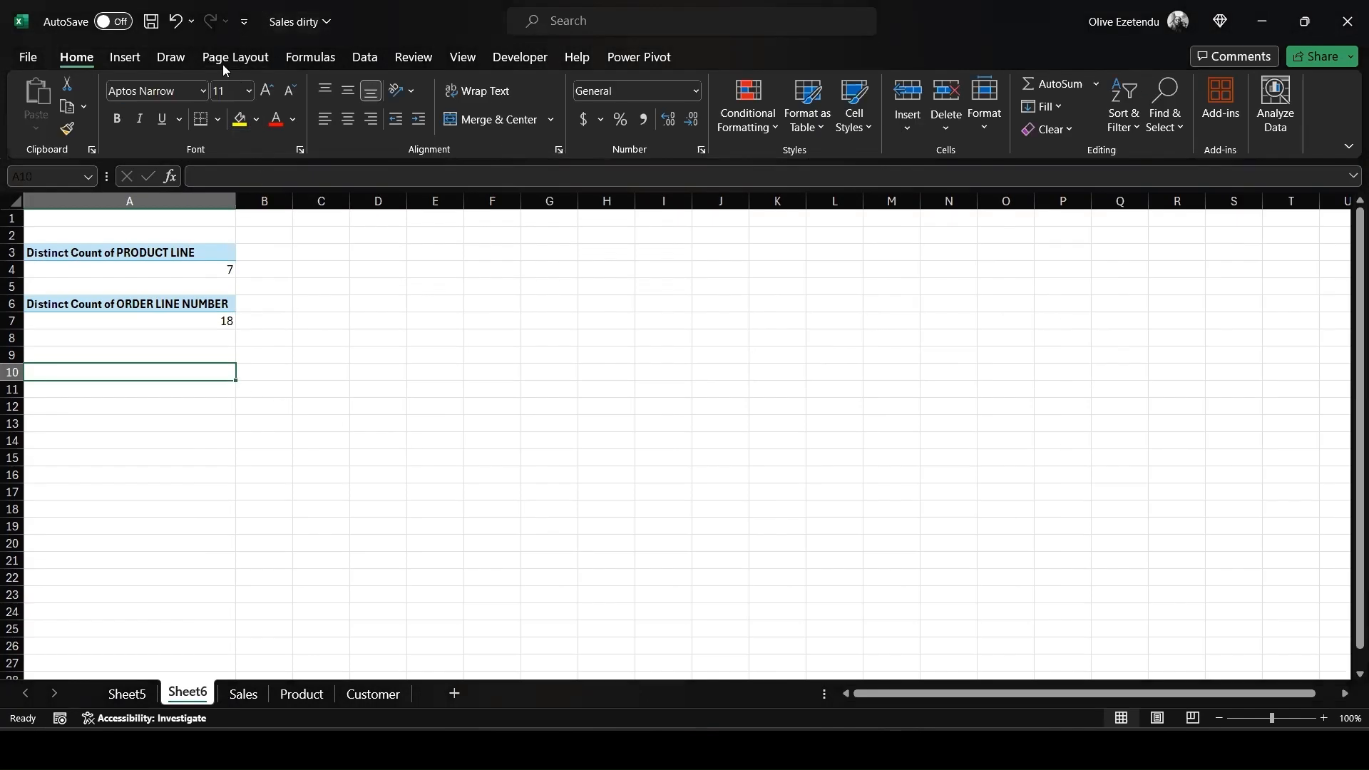
left_click(124, 57)
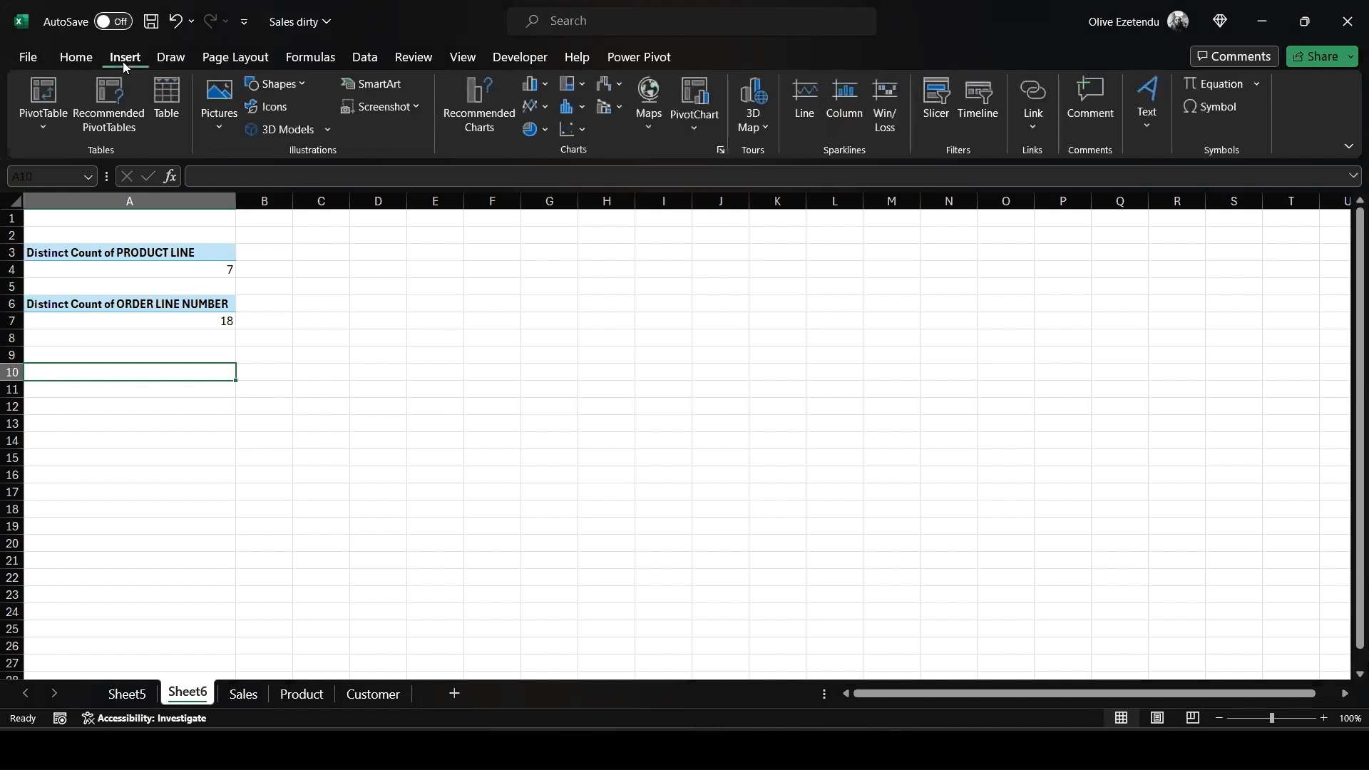
left_click(44, 127)
left_click(43, 206)
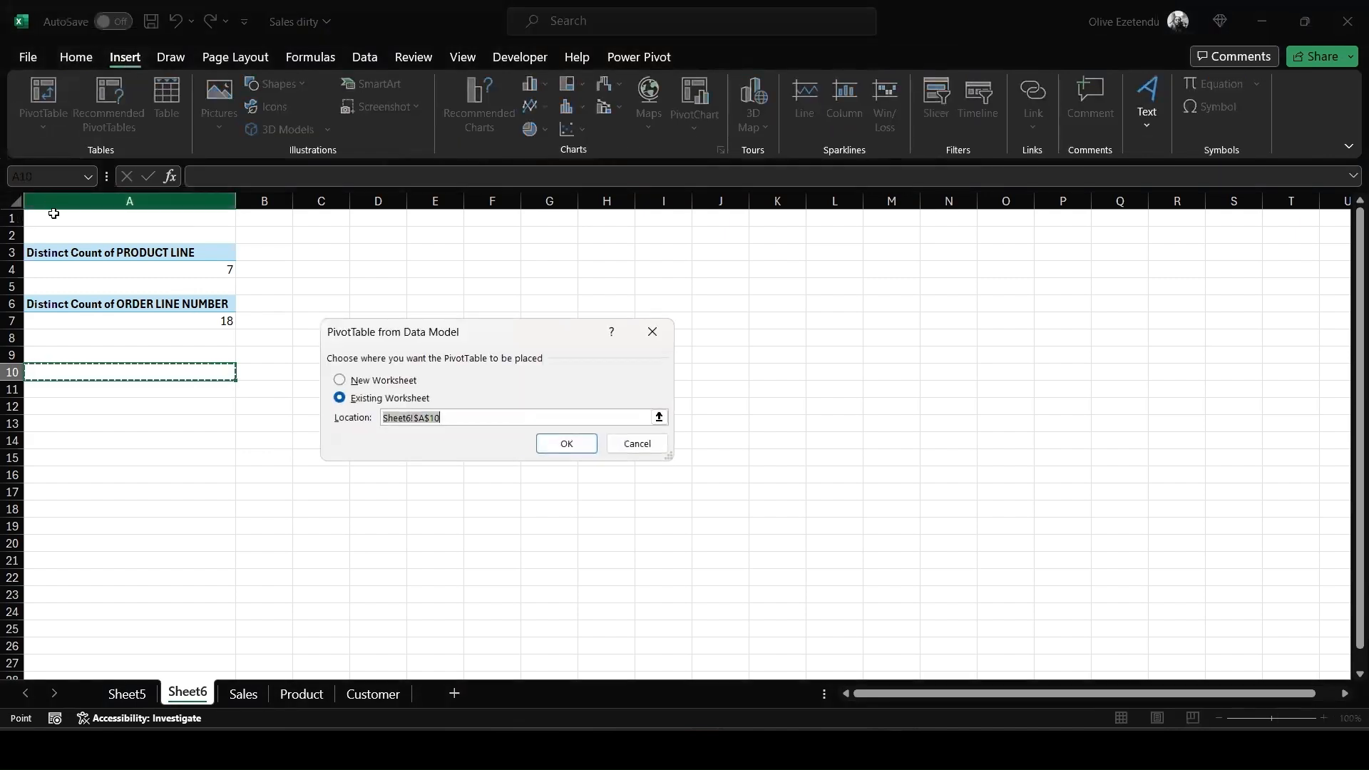
left_click(567, 443)
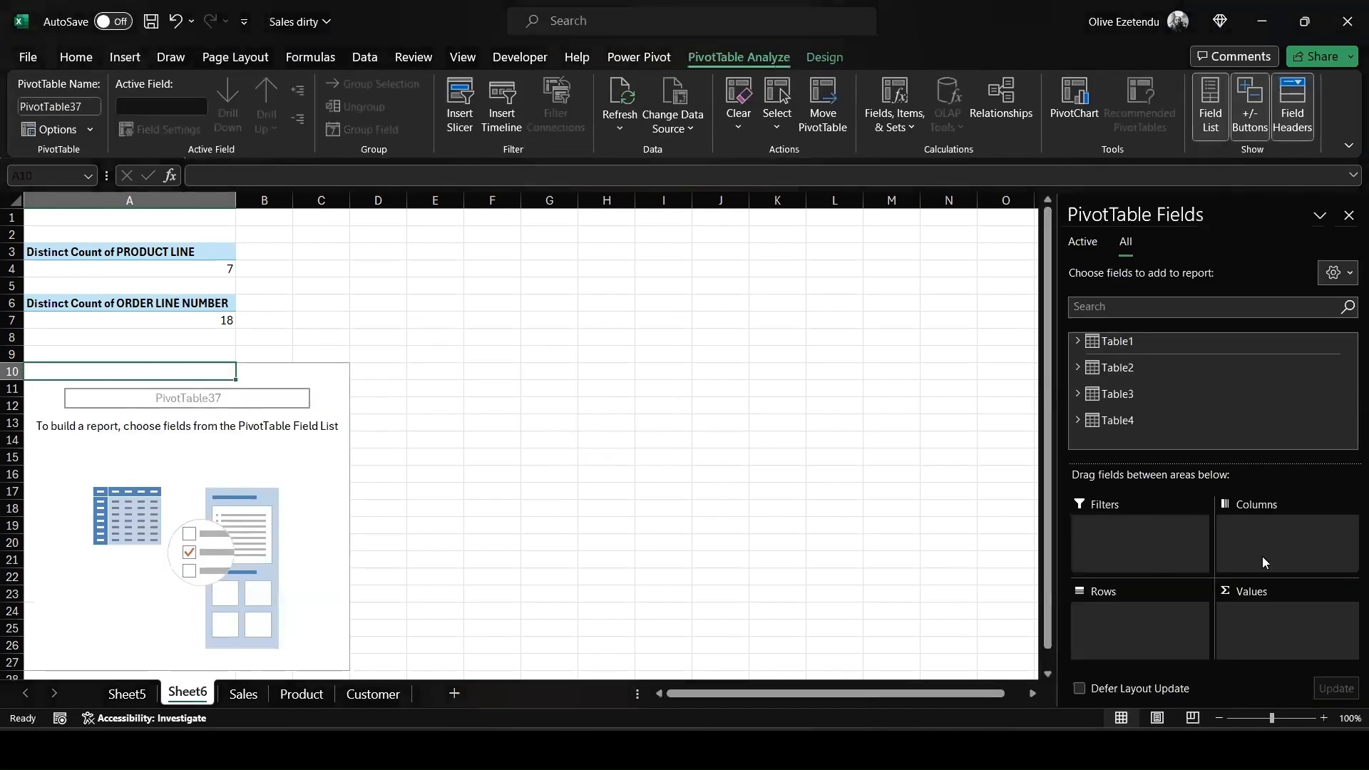
Add Table2's ORDER NUMBER field to the values of the PivotTable at A10 and summarize it by Distinct Count.
left_click(1151, 406)
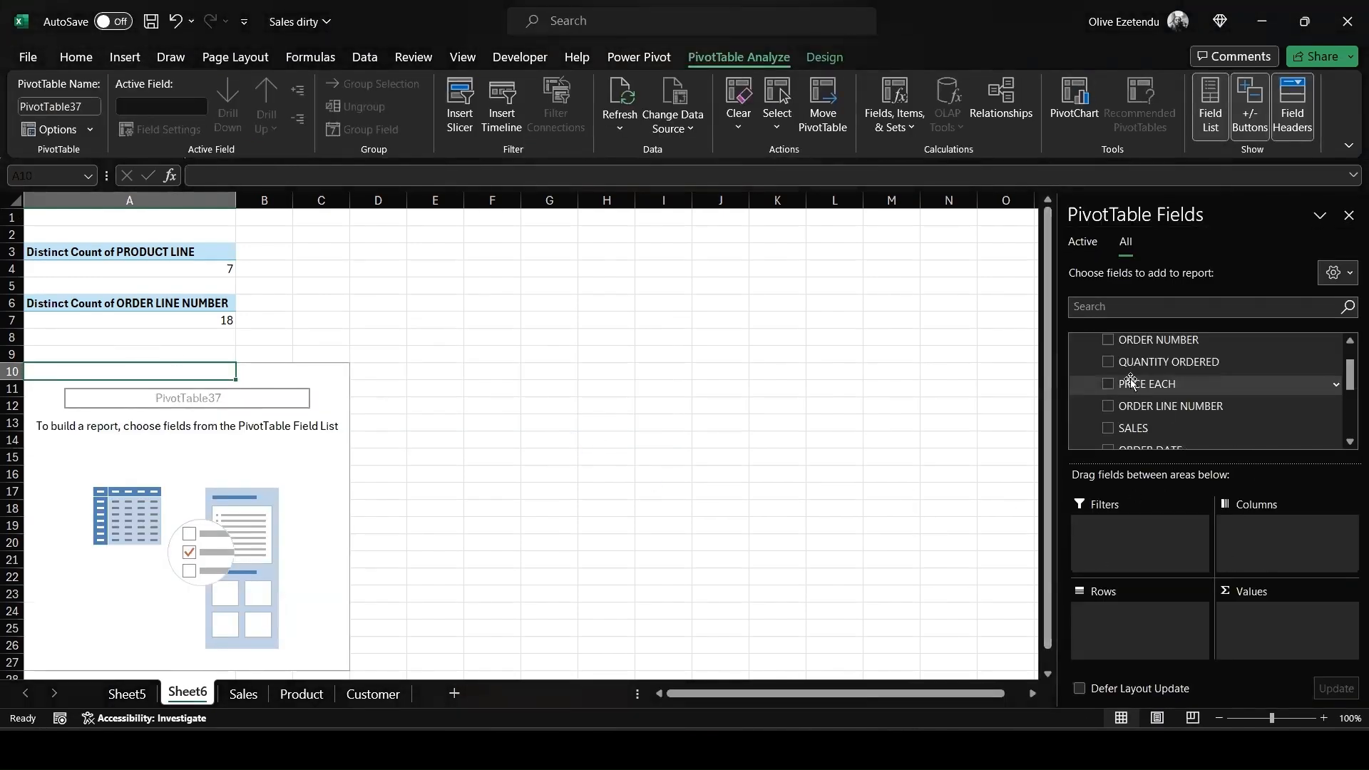
left_click(1109, 340)
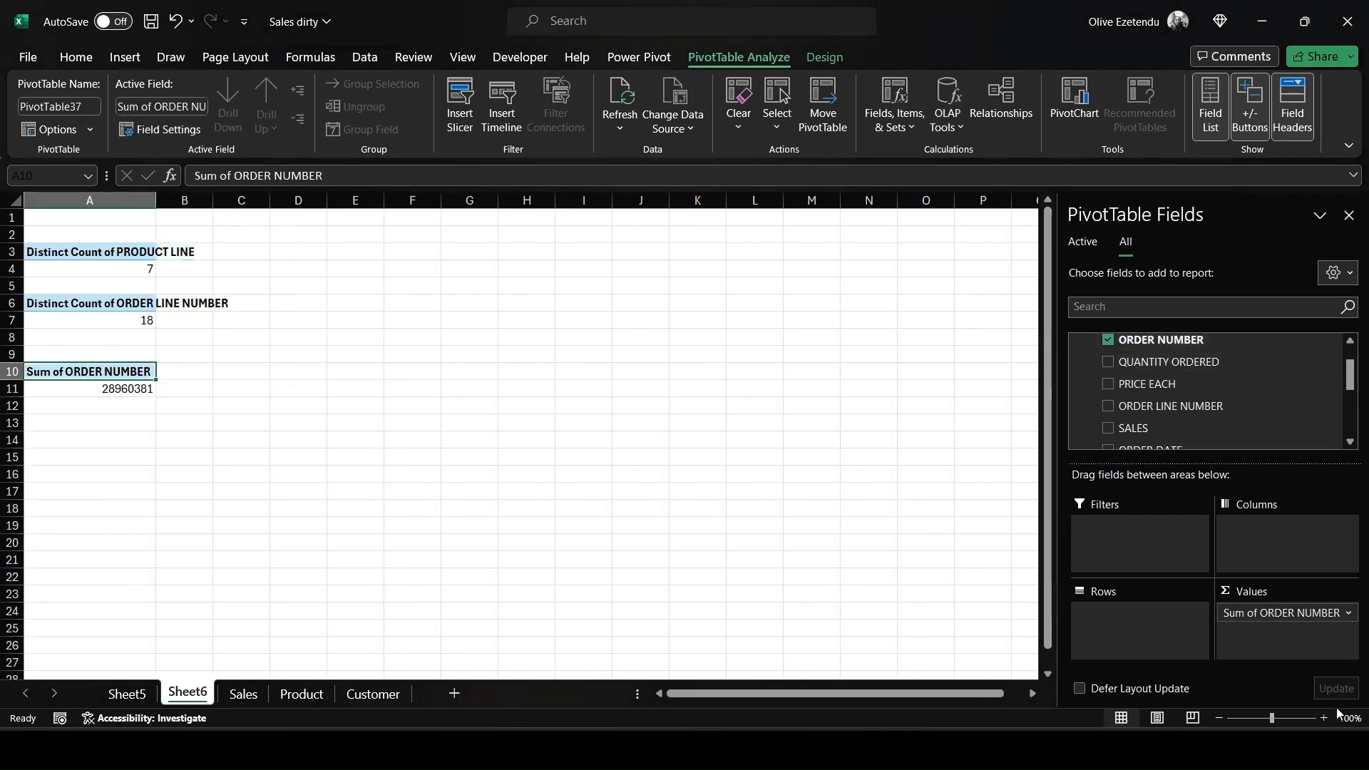
left_click(1348, 613)
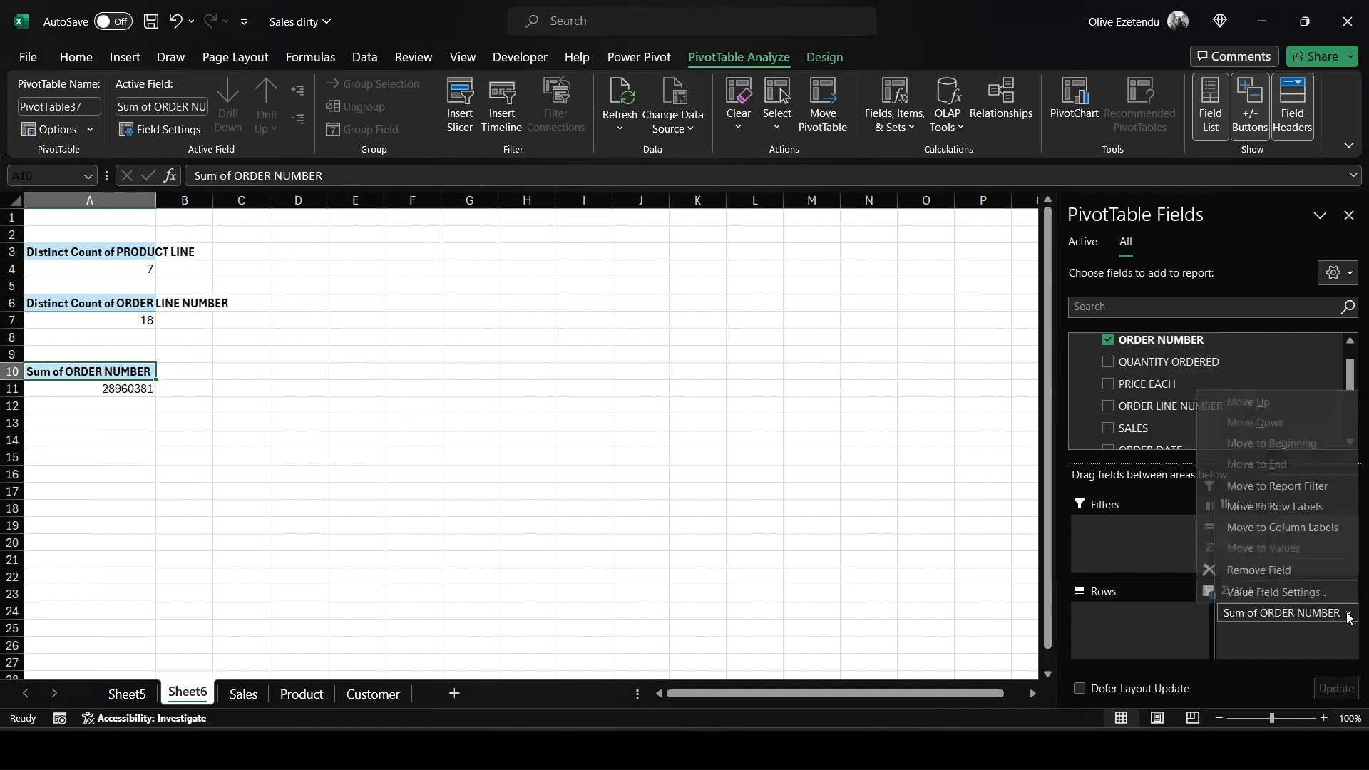
left_click(1274, 593)
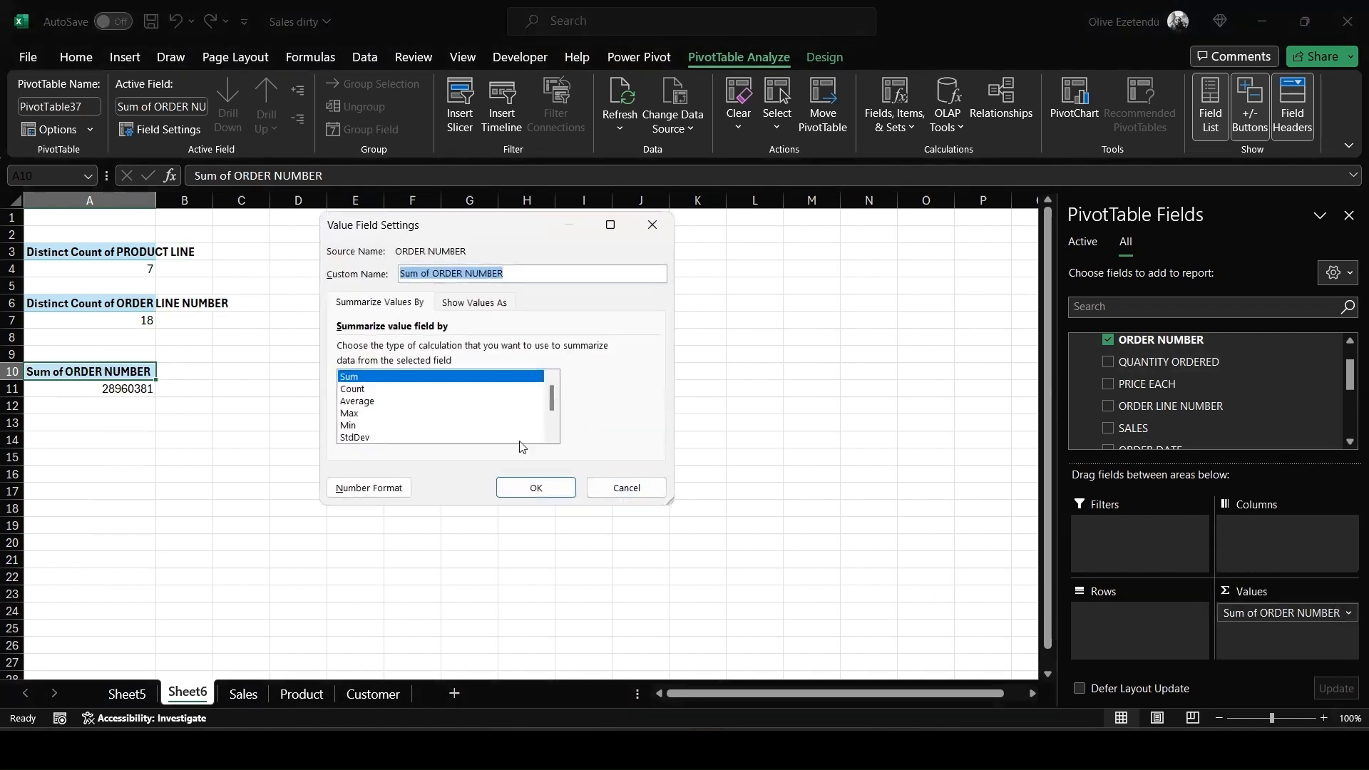
scroll(487, 440, "down", 2)
left_click(456, 437)
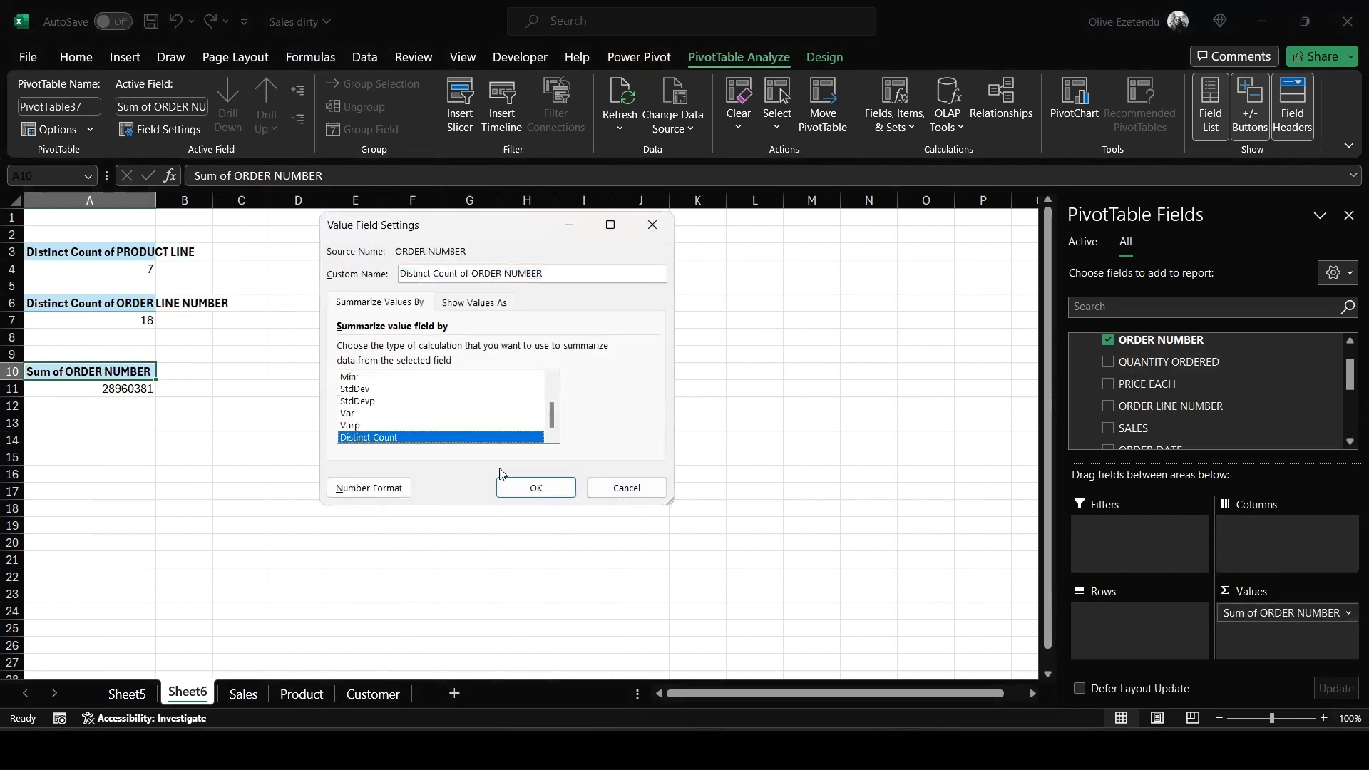
left_click(535, 488)
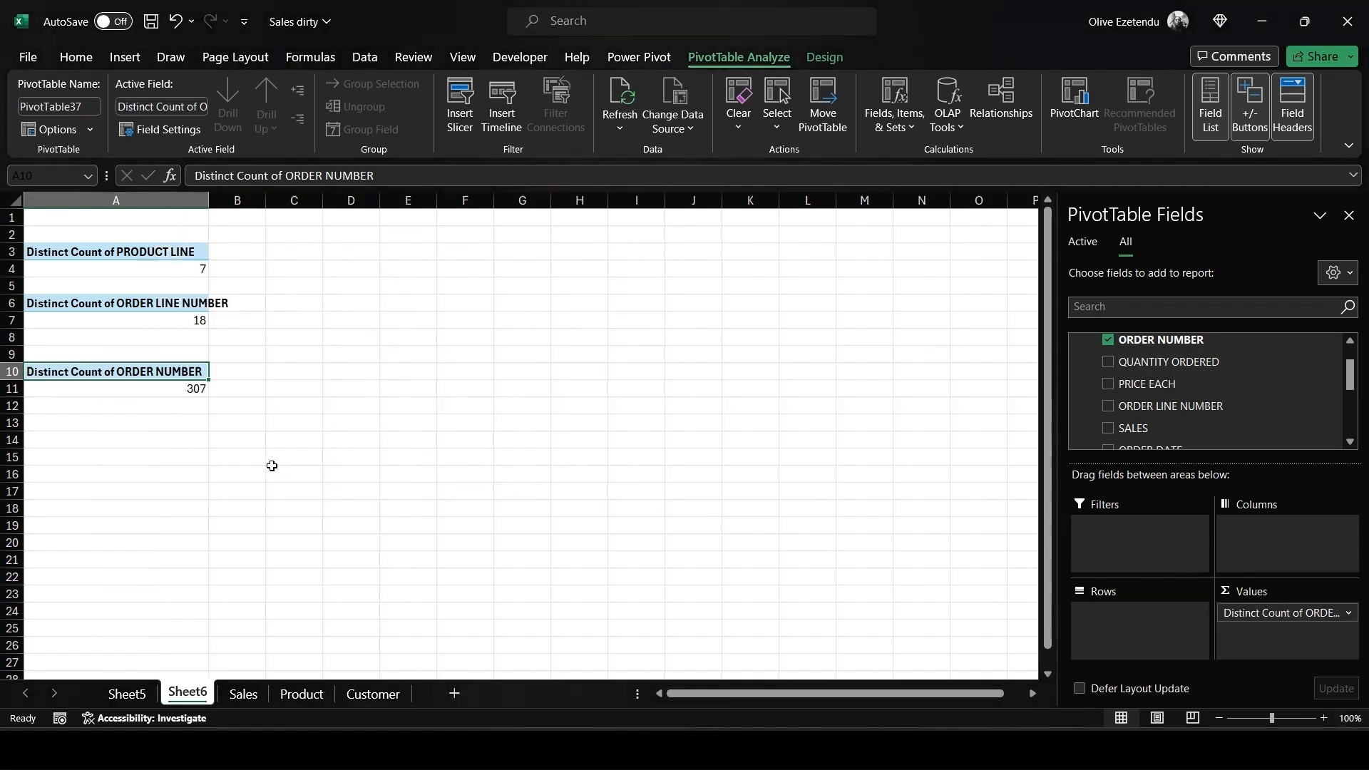
Insert a PivotTable from the data model at cell A13 of Sheet6, below the order number count.
left_click(137, 428)
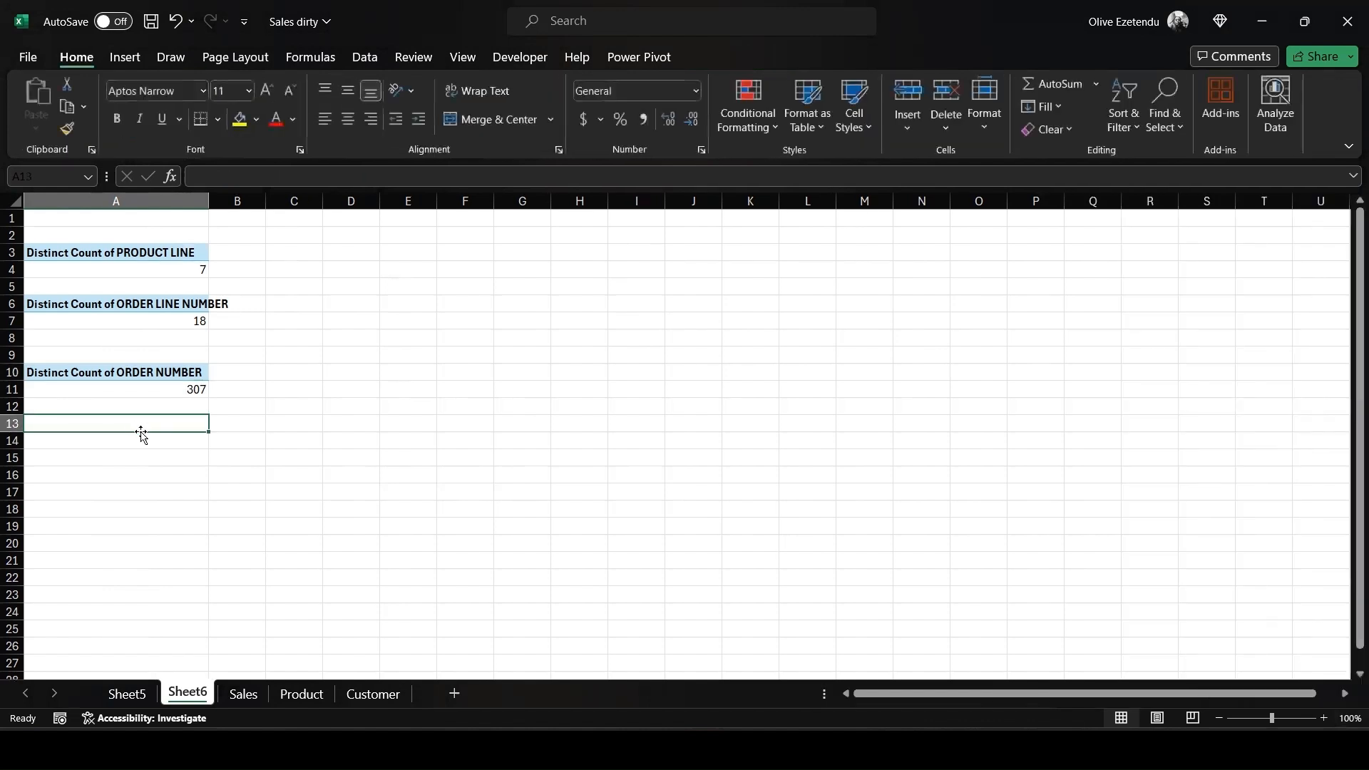
left_click(135, 59)
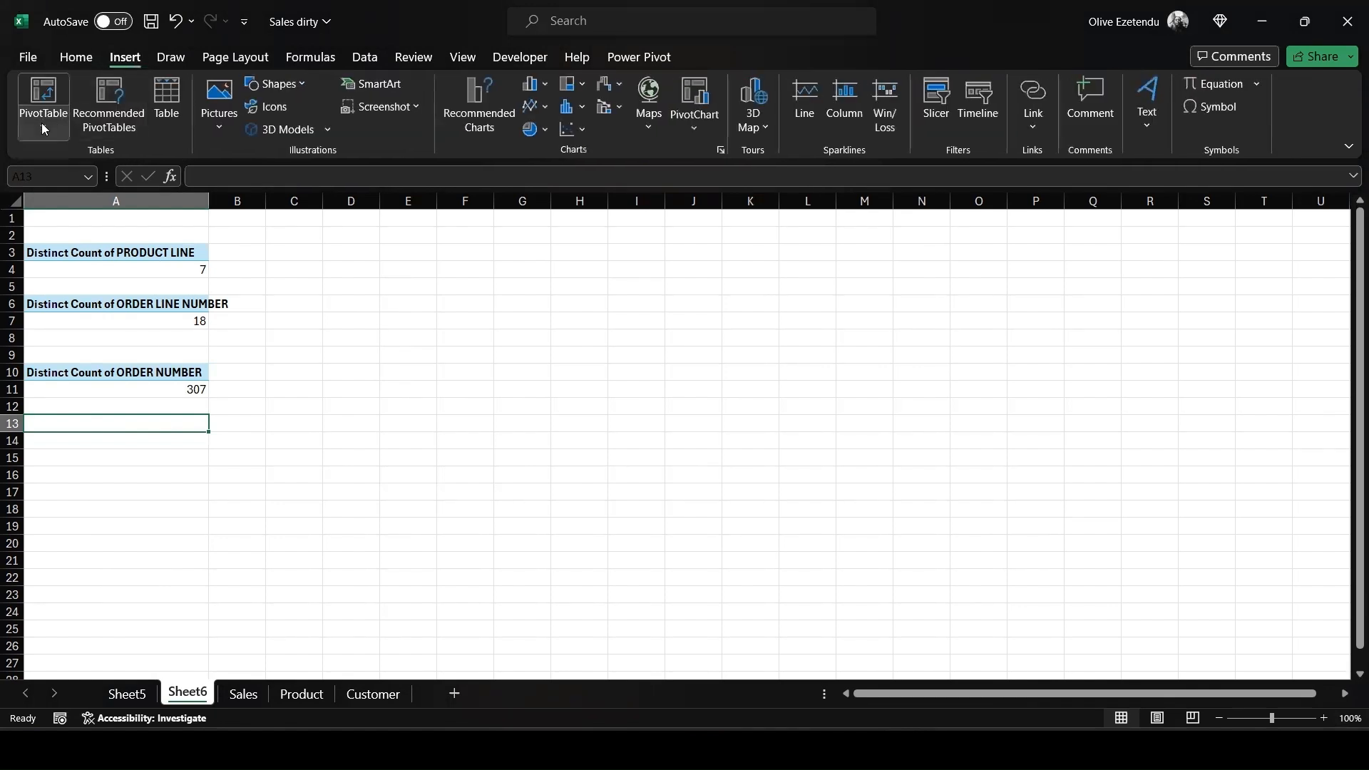
left_click(42, 121)
left_click(80, 206)
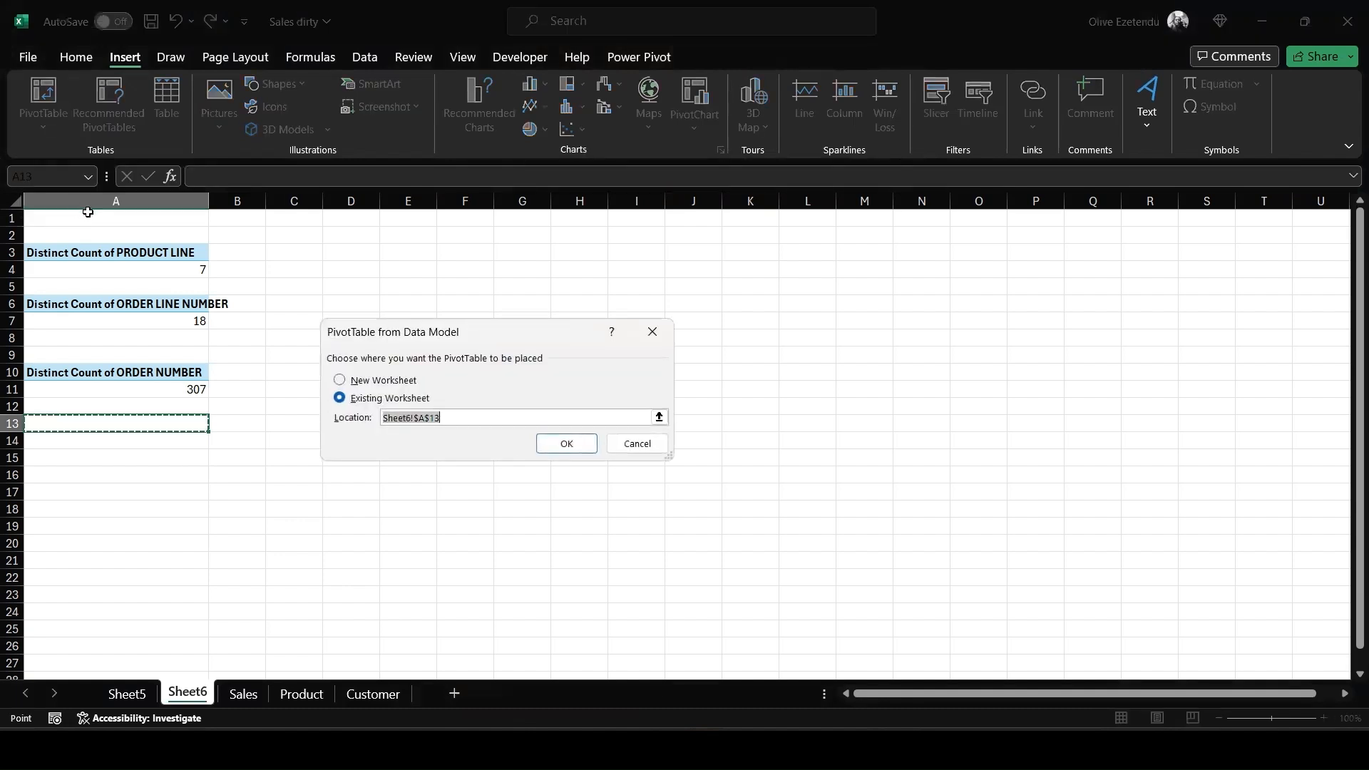
left_click(580, 450)
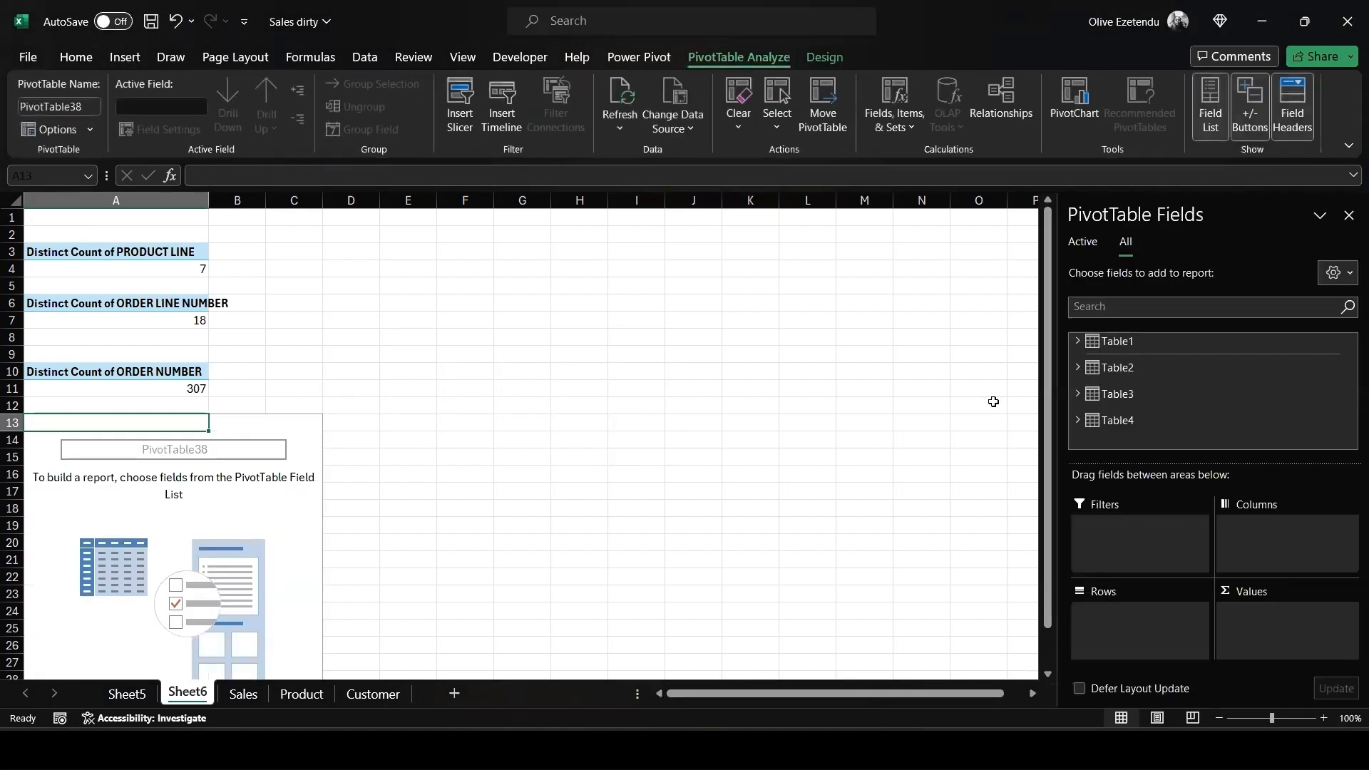
Add Table2's QUANTITY ORDERED field to the values of the PivotTable at A13.
left_click(1076, 368)
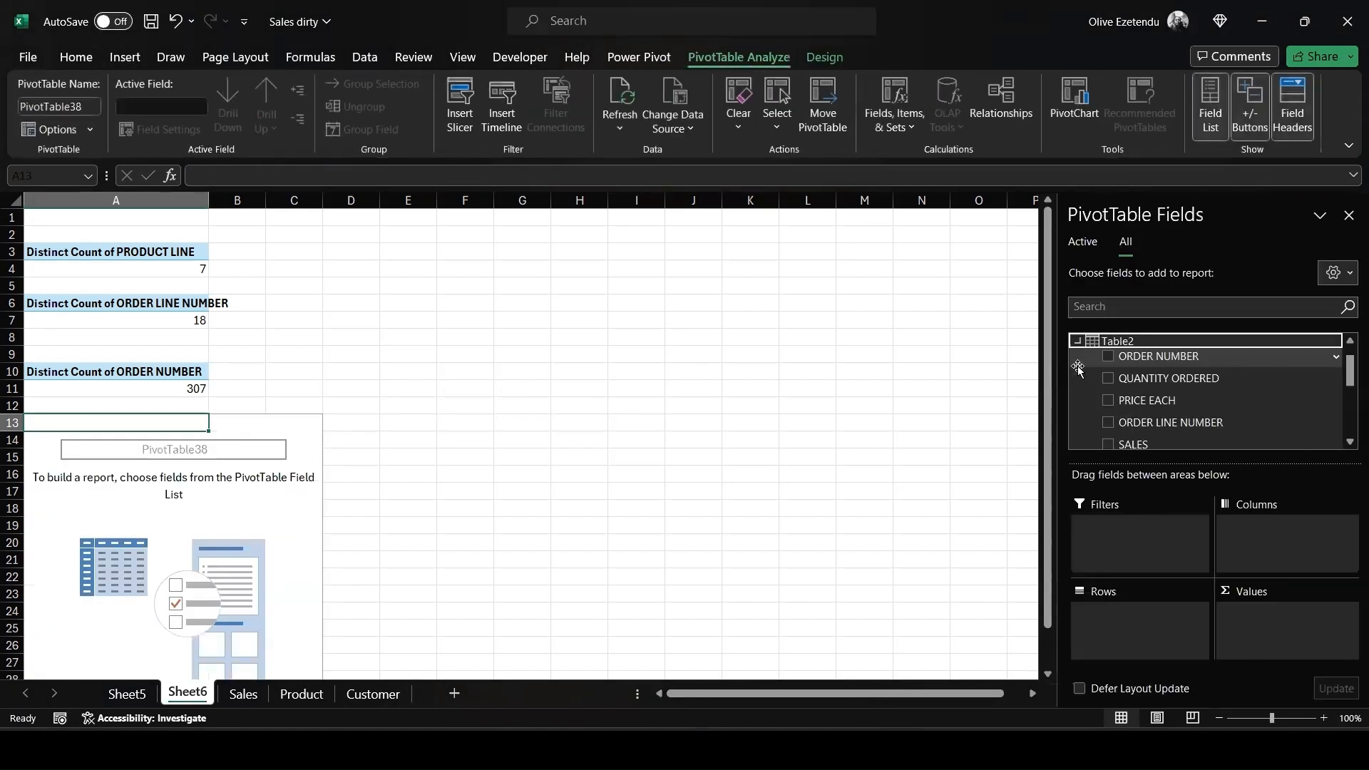
scroll(1211, 409, "down", 1)
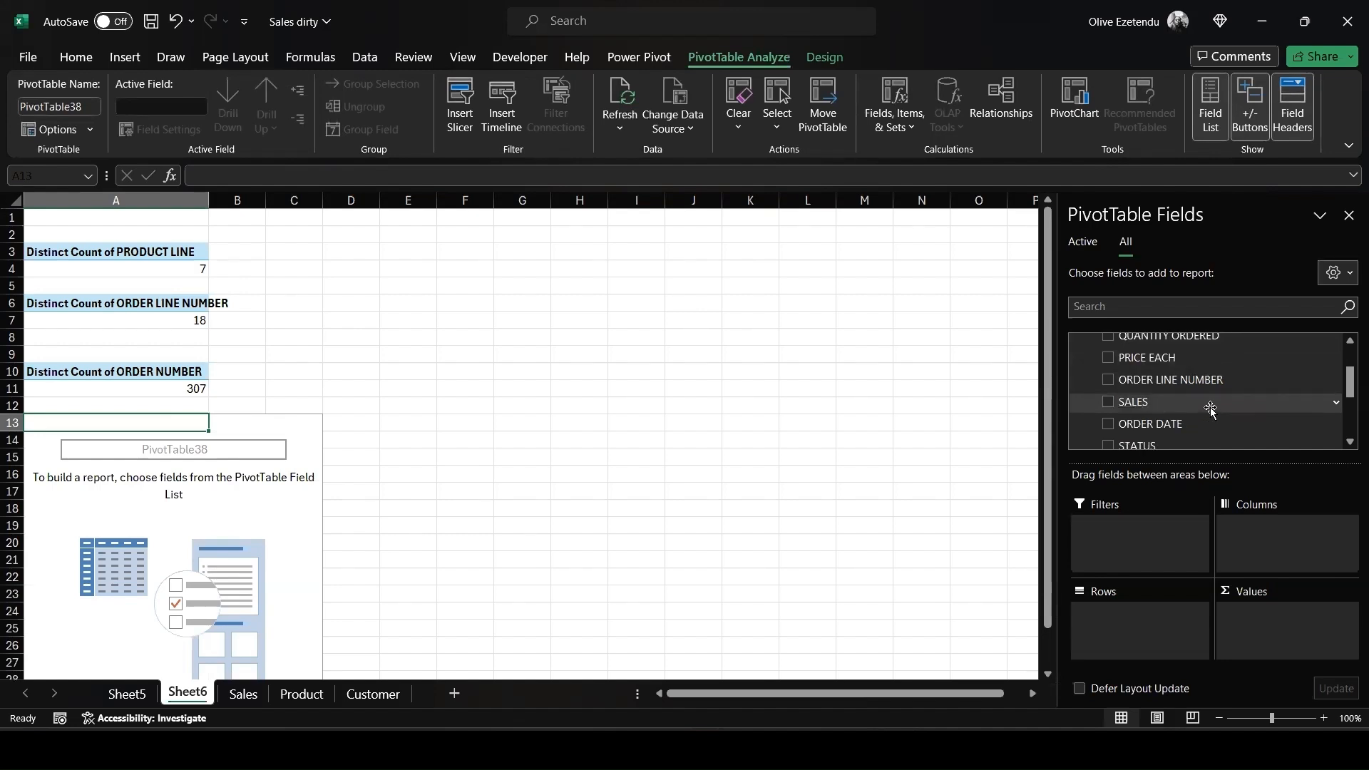
scroll(1211, 409, "up", 1)
left_click(1107, 377)
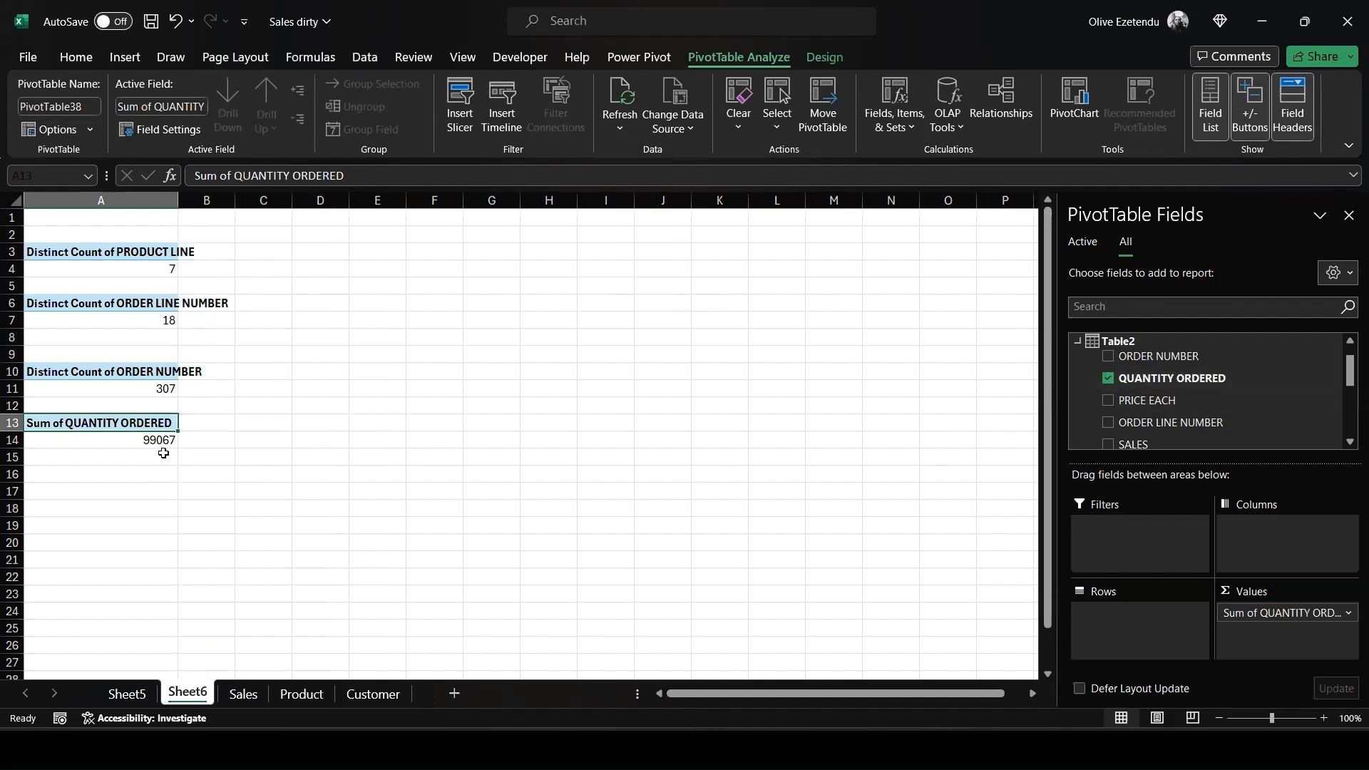
Format the quantity ordered total in A14 with a thousands separator and no decimal places.
left_click(163, 442)
left_click(77, 57)
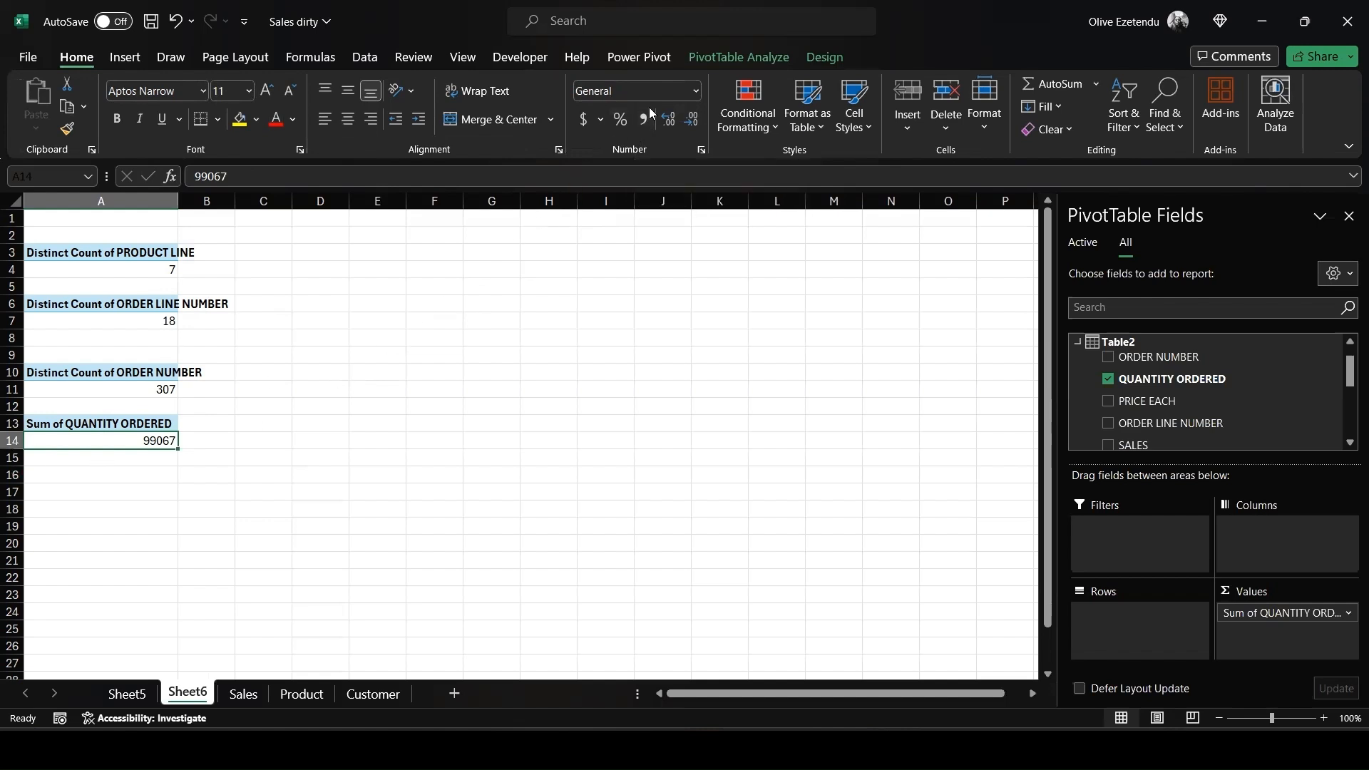
left_click(643, 120)
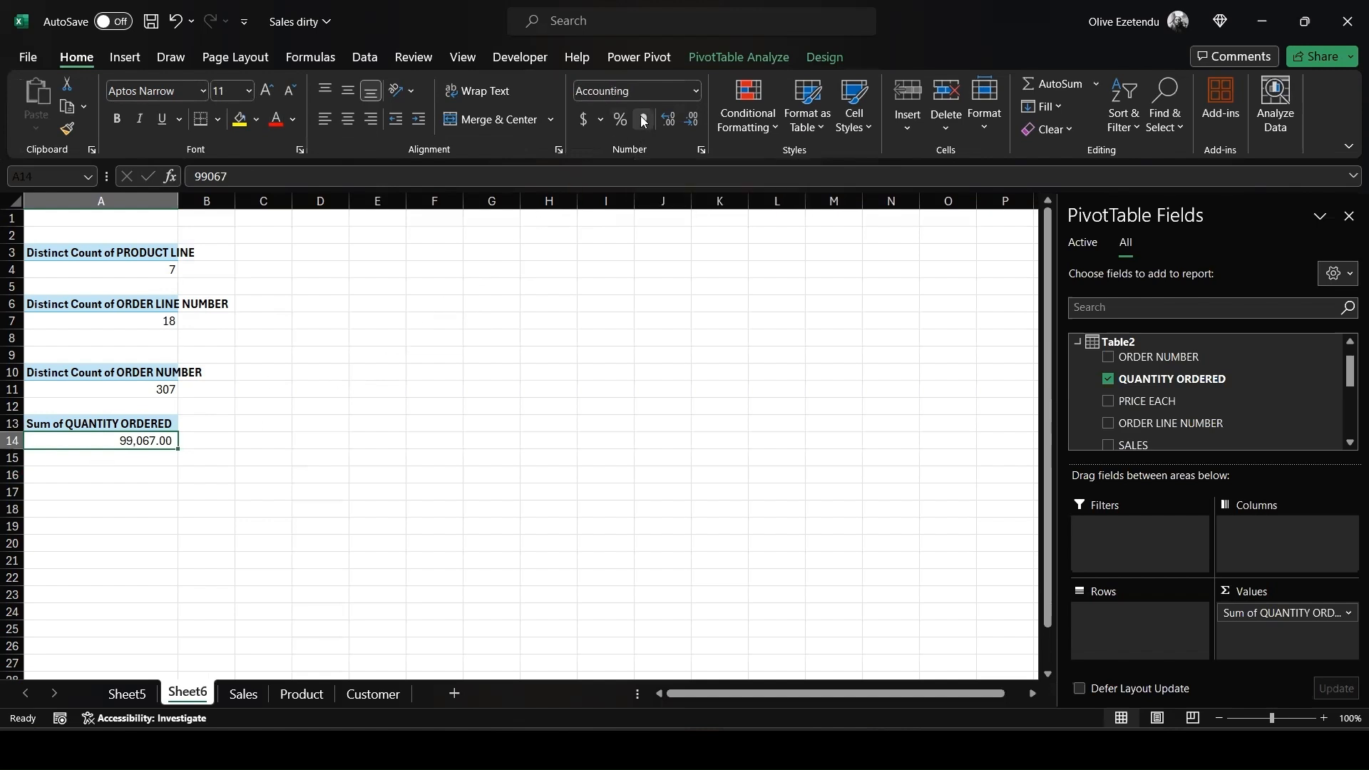
left_click(692, 120)
left_click(692, 120)
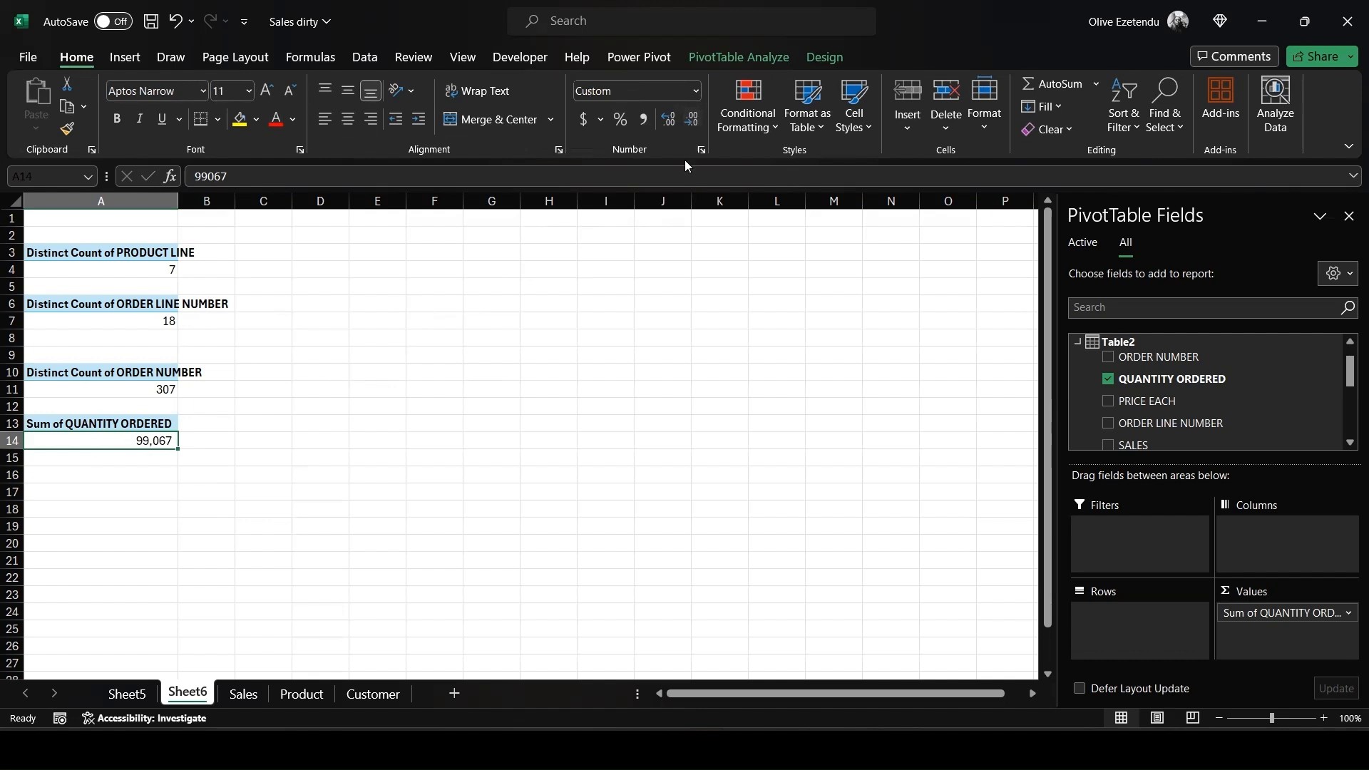
Insert a PivotTable from the data model at cell A16 of Sheet6, below the quantity ordered total.
left_click(131, 480)
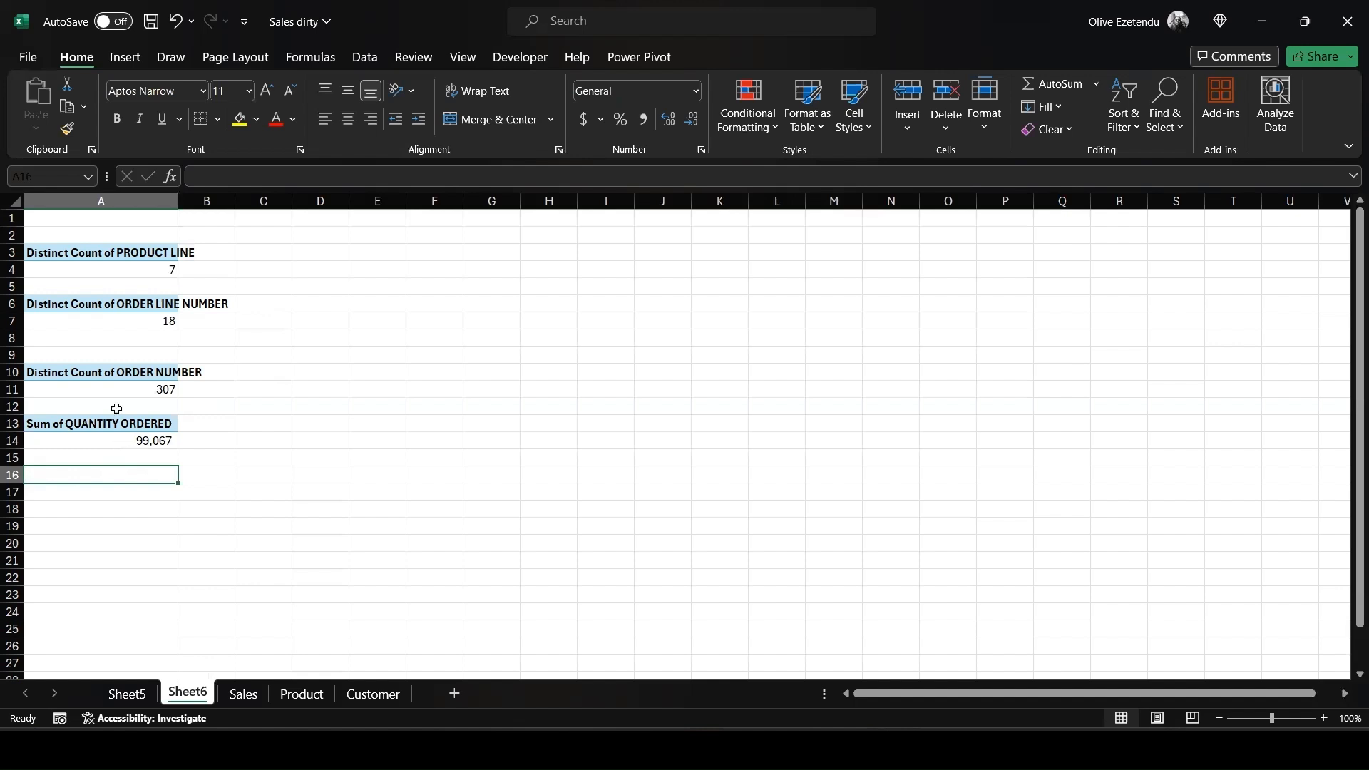
left_click(114, 62)
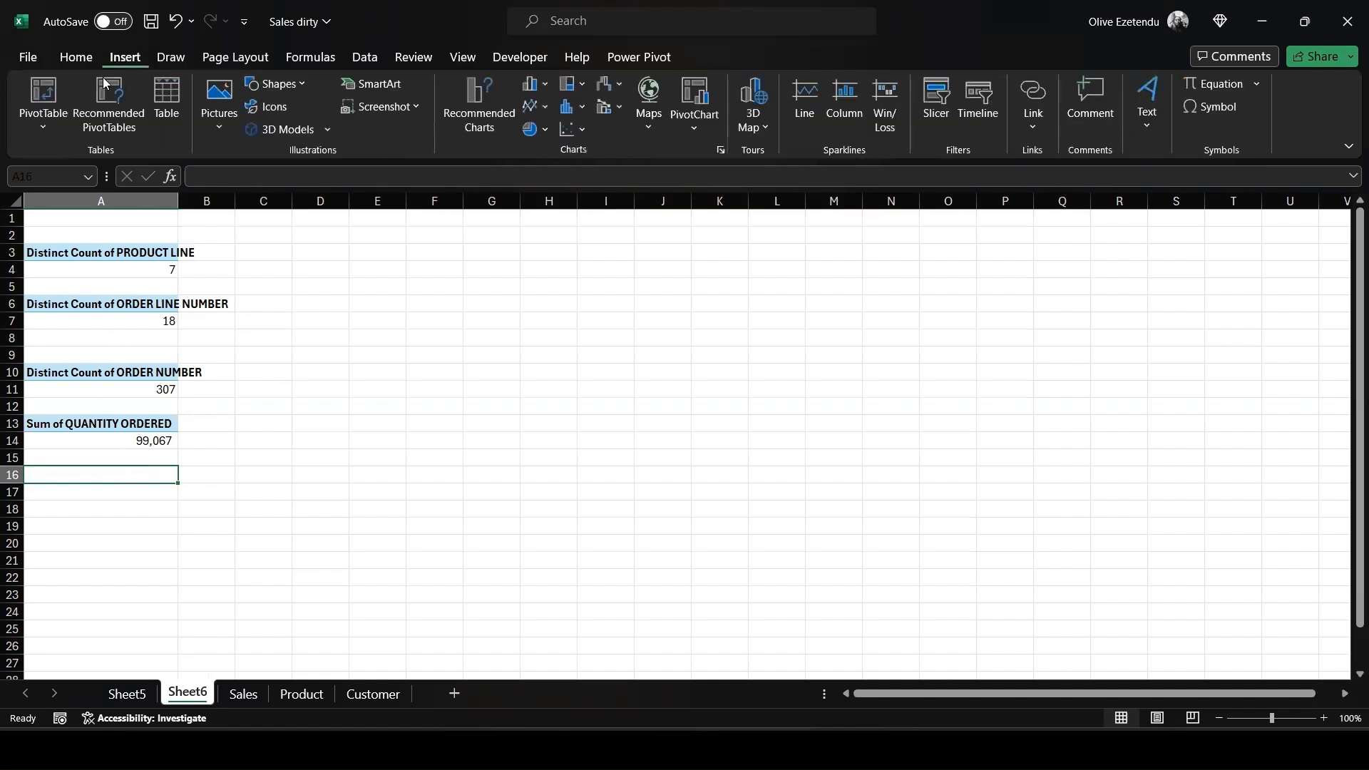
left_click(43, 127)
left_click(61, 209)
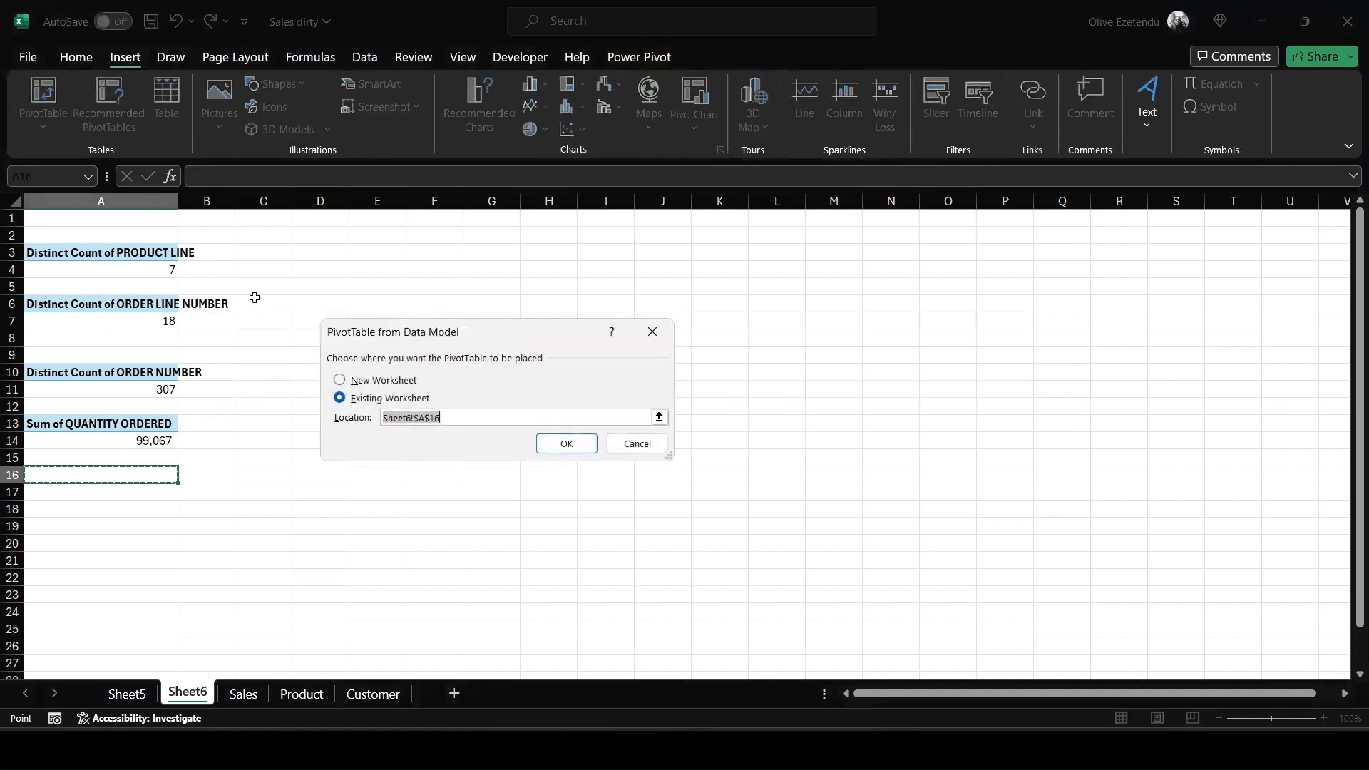
left_click(562, 444)
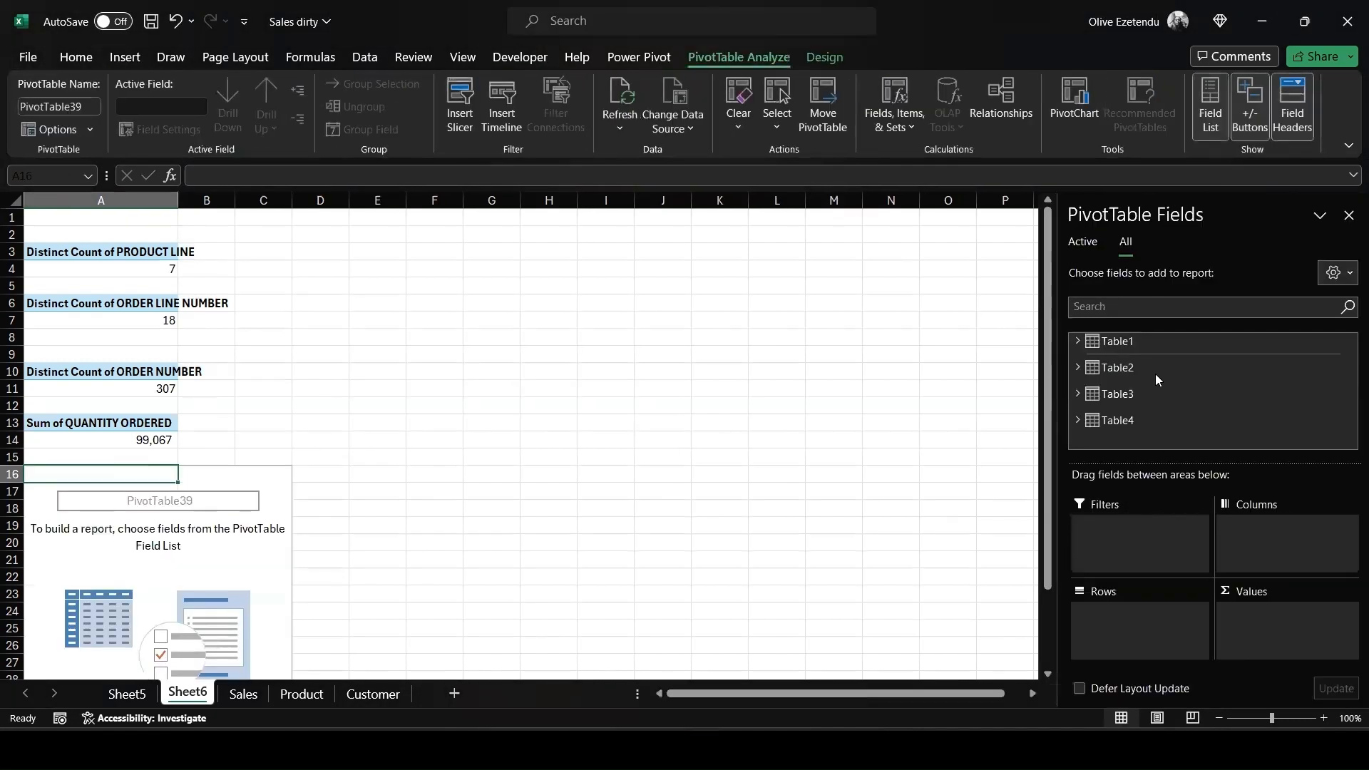
Add Table2's SALES field to the values of the PivotTable at A16.
left_click(1091, 373)
scroll(1148, 387, "down", 1)
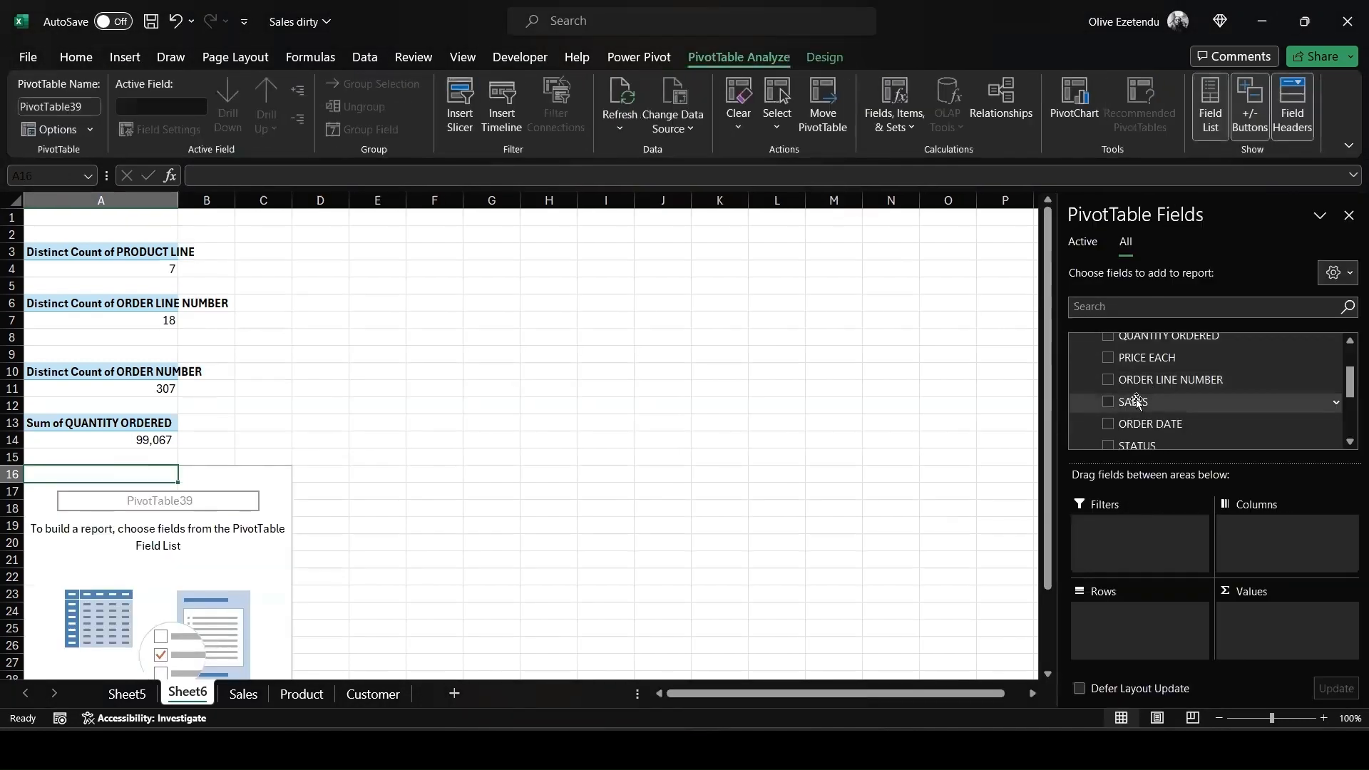
left_click(1098, 404)
left_click(1107, 402)
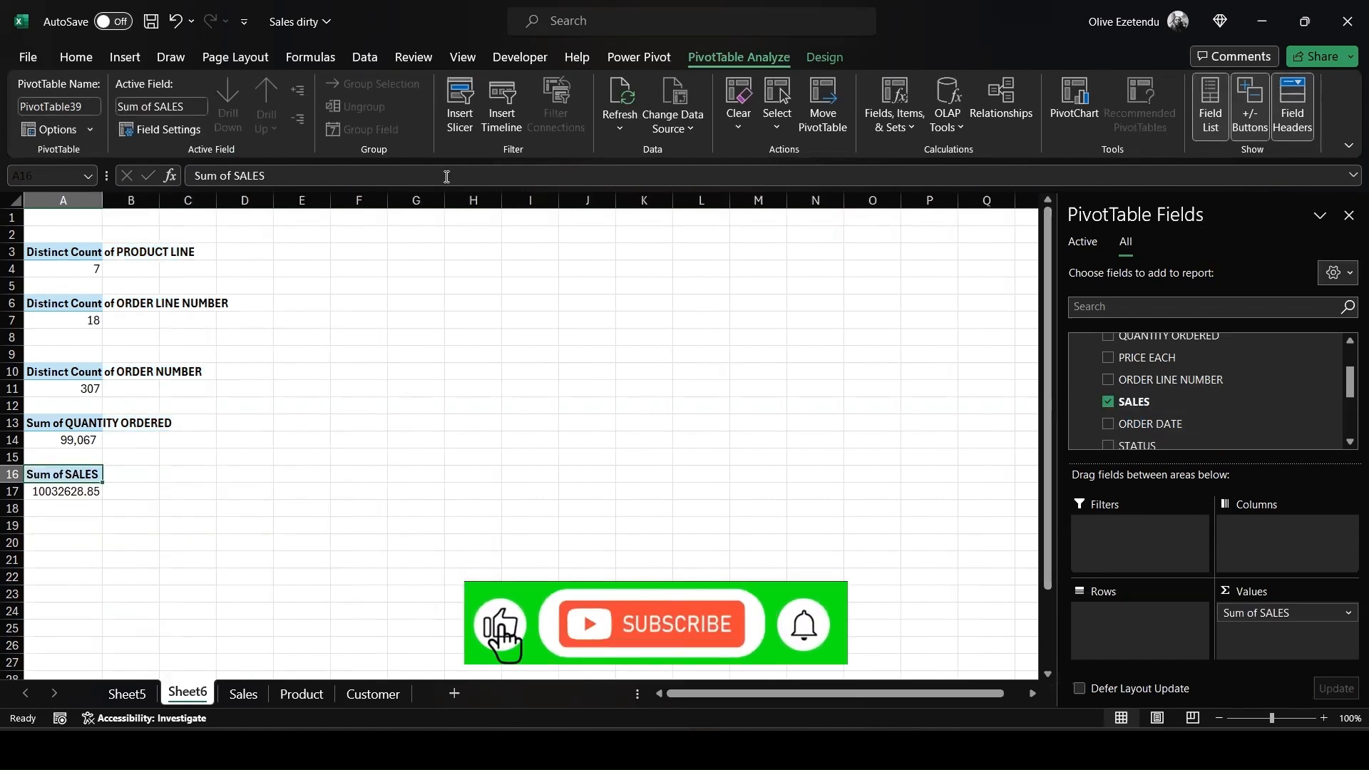
Format the sales total in A17 with a thousands separator and no decimal places.
left_click(71, 490)
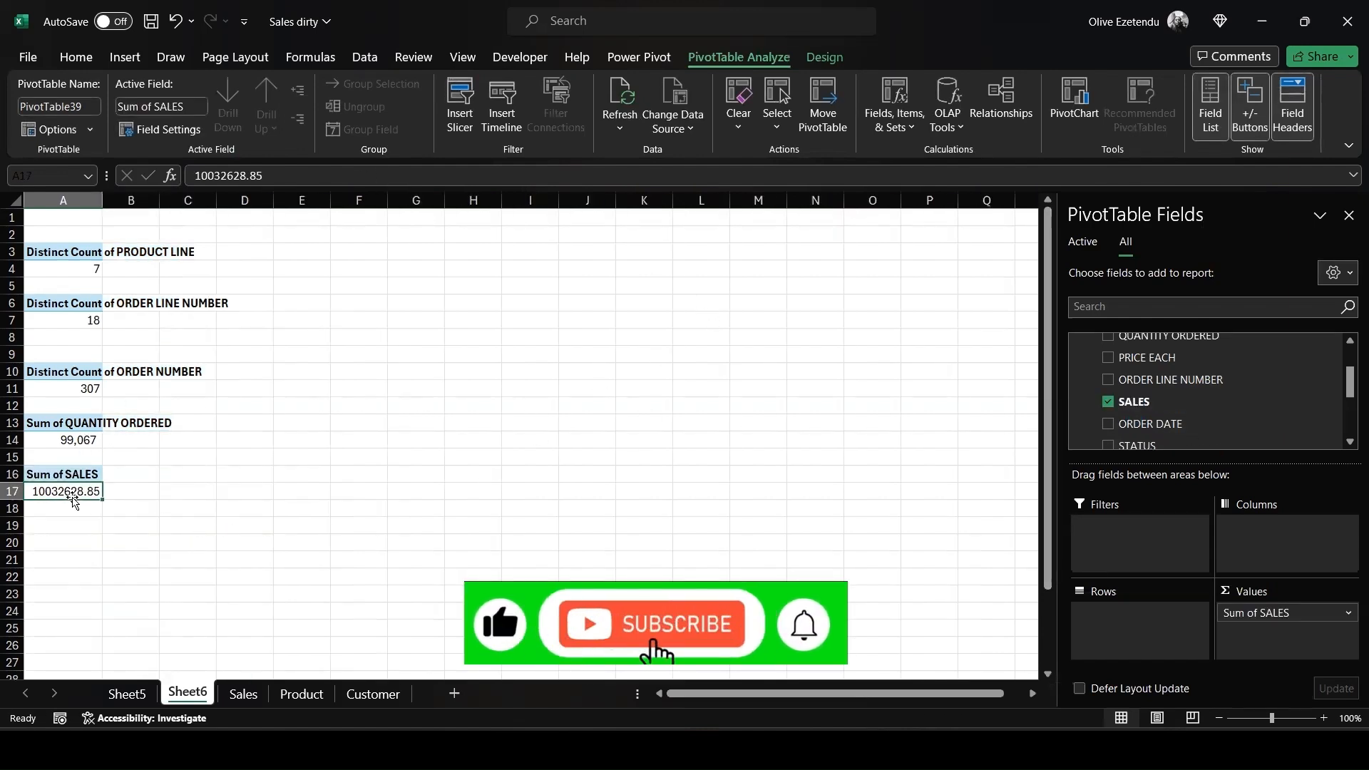
left_click(76, 57)
left_click(644, 121)
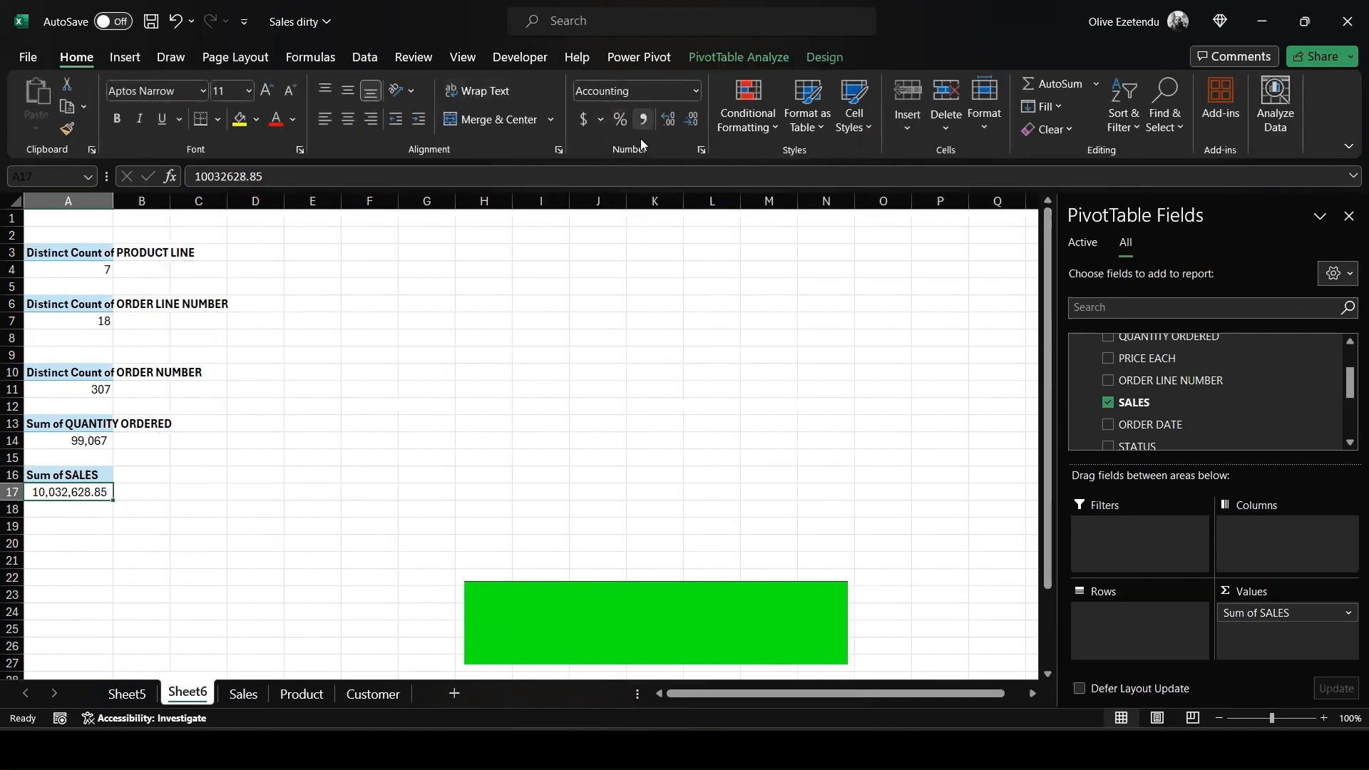
left_click(689, 121)
left_click(689, 122)
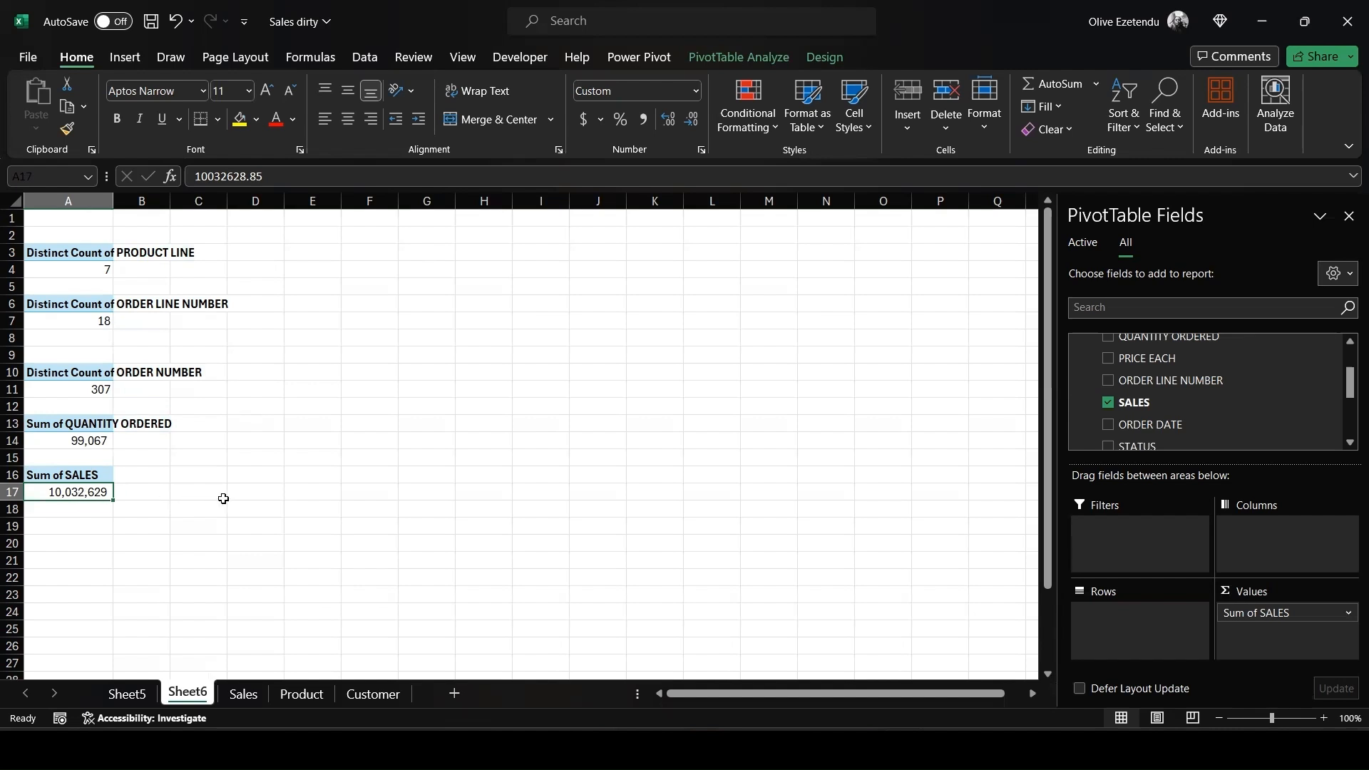
Enter the heading "KPI's" in cell A1 of Sheet6, above the PivotTables.
left_click(66, 218)
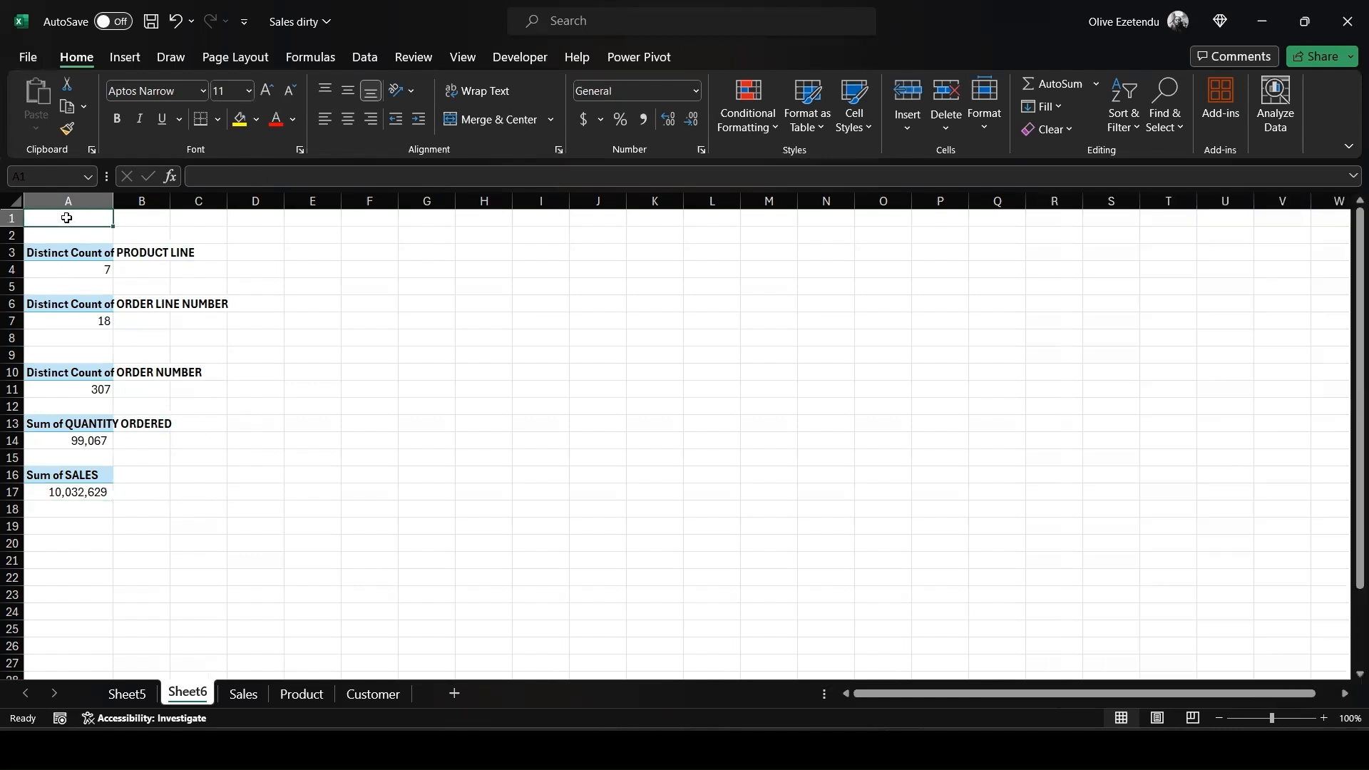
type("K")
type("PUI")
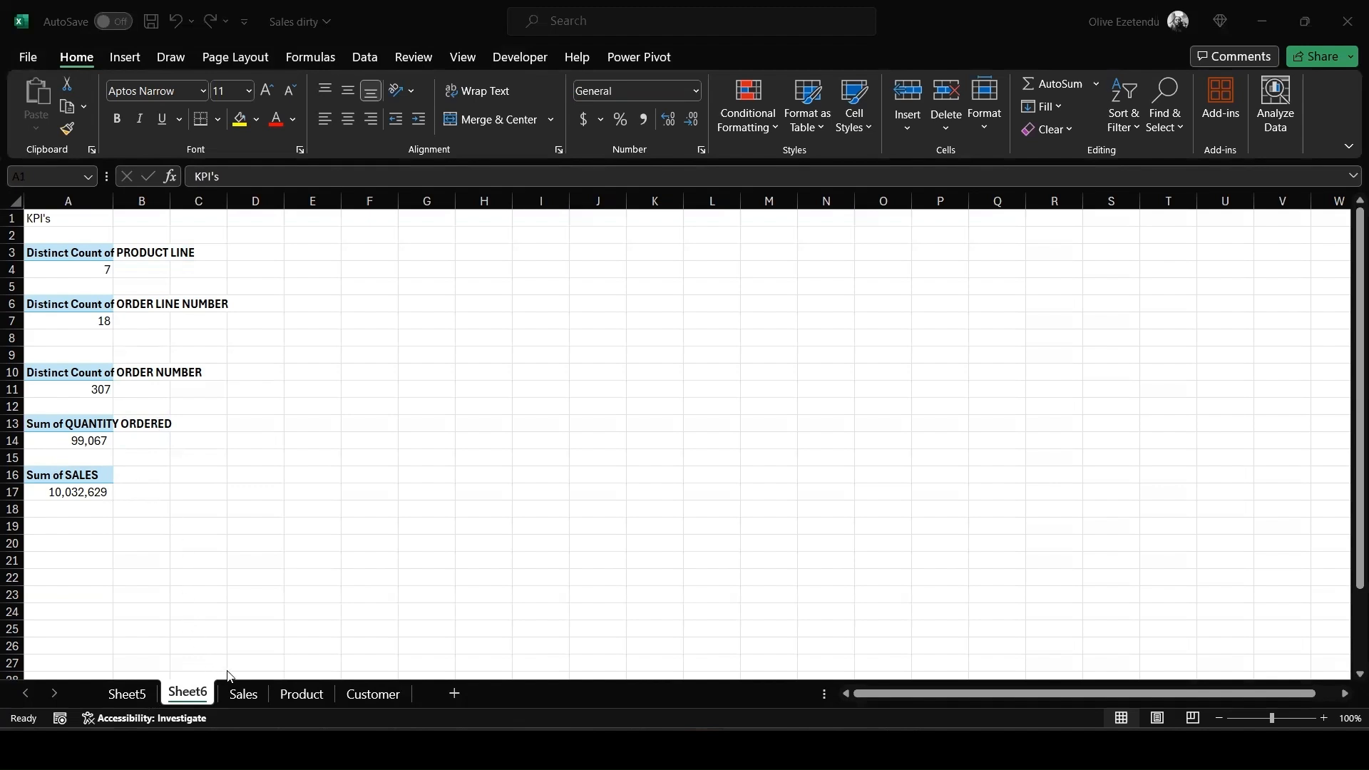
Hide the Sales, Product and Customer worksheets.
left_click(249, 698)
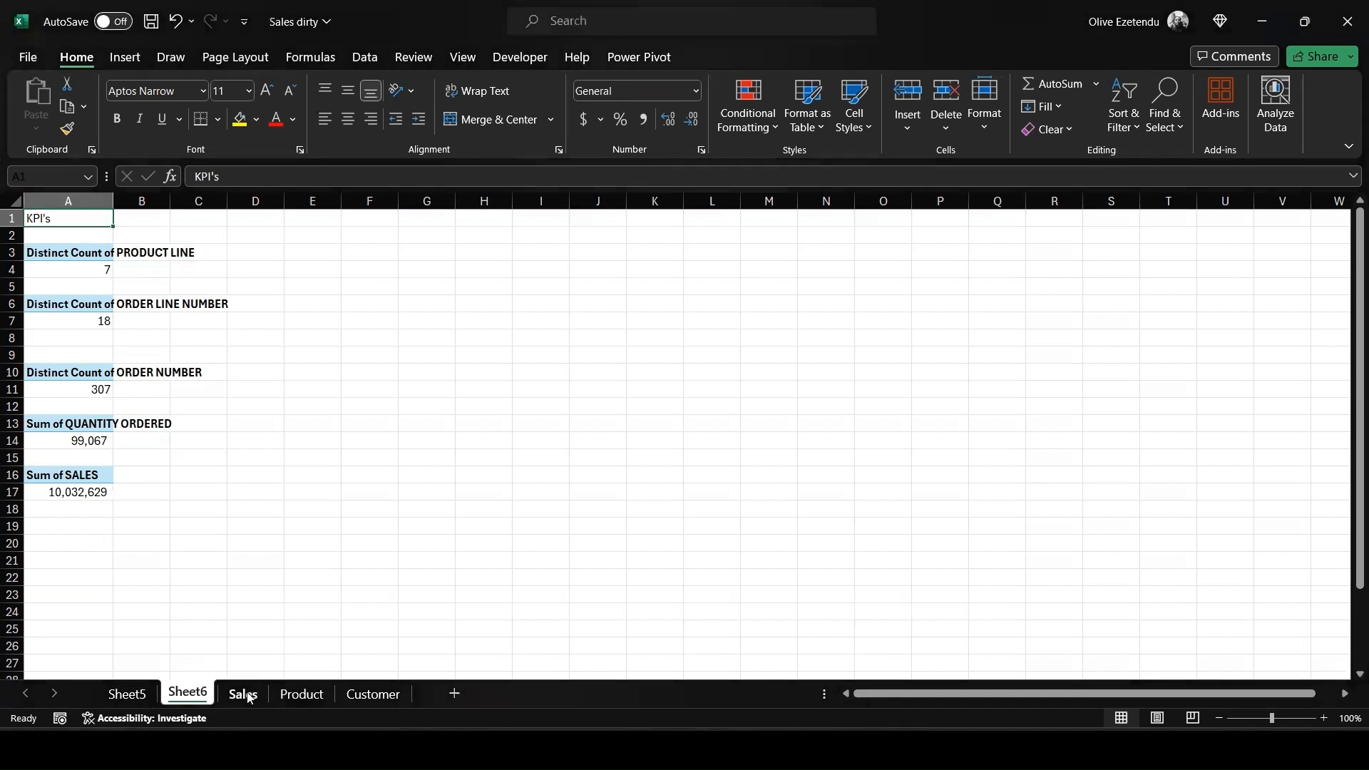
right_click(242, 697)
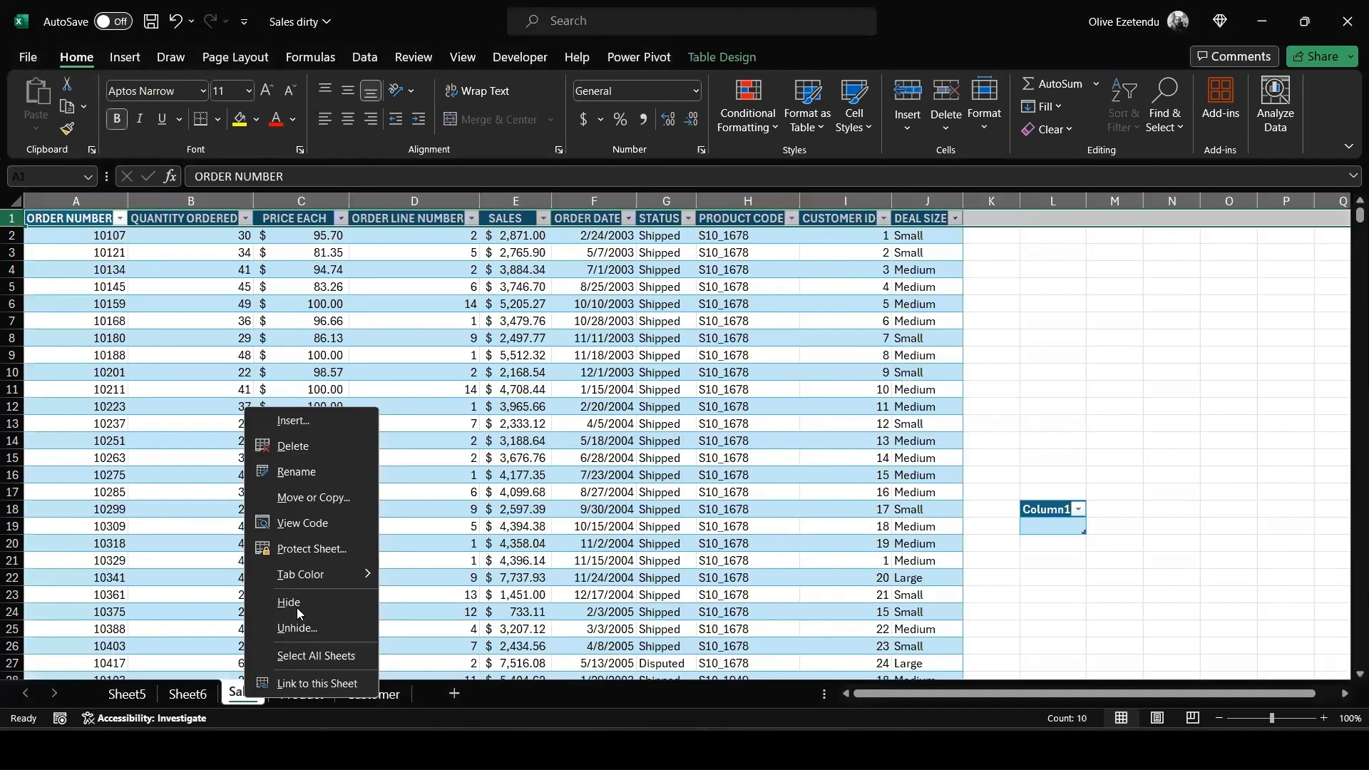
left_click(297, 606)
right_click(267, 697)
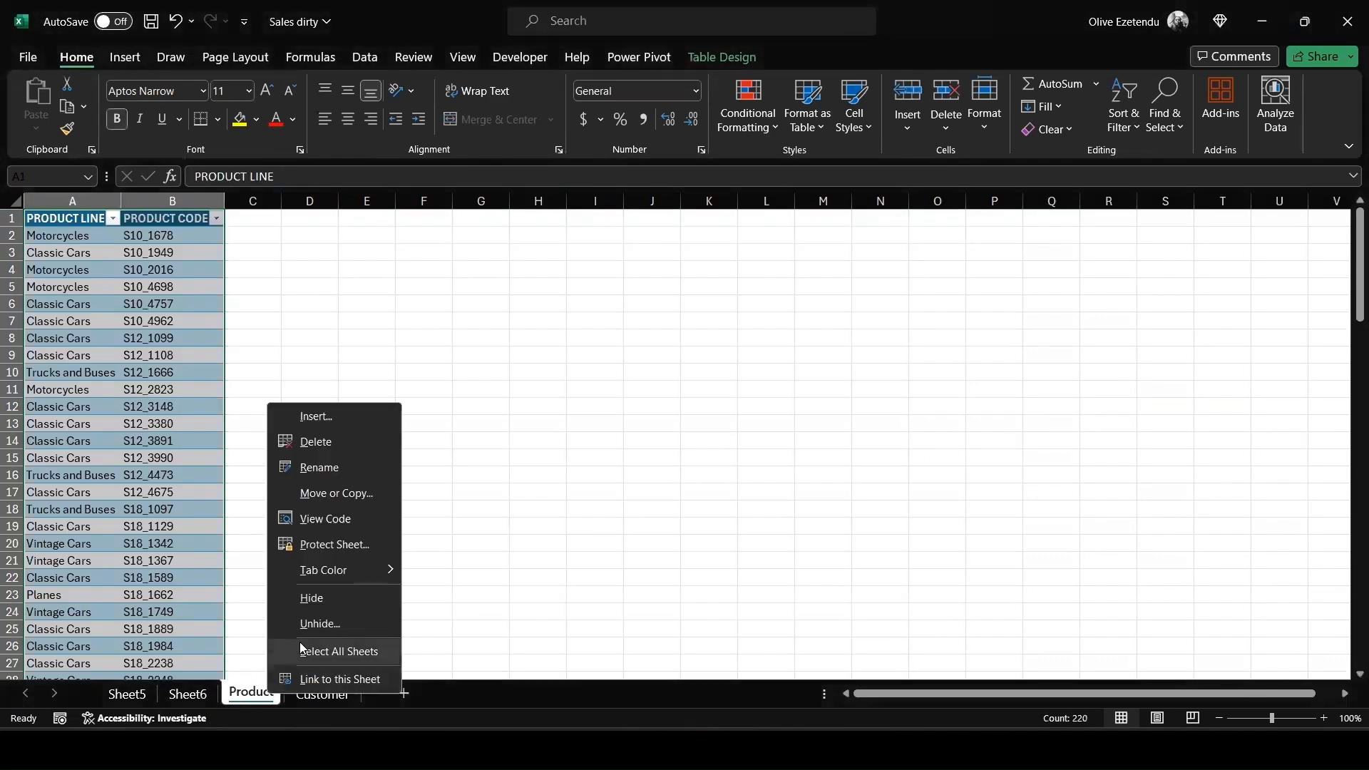
left_click(332, 600)
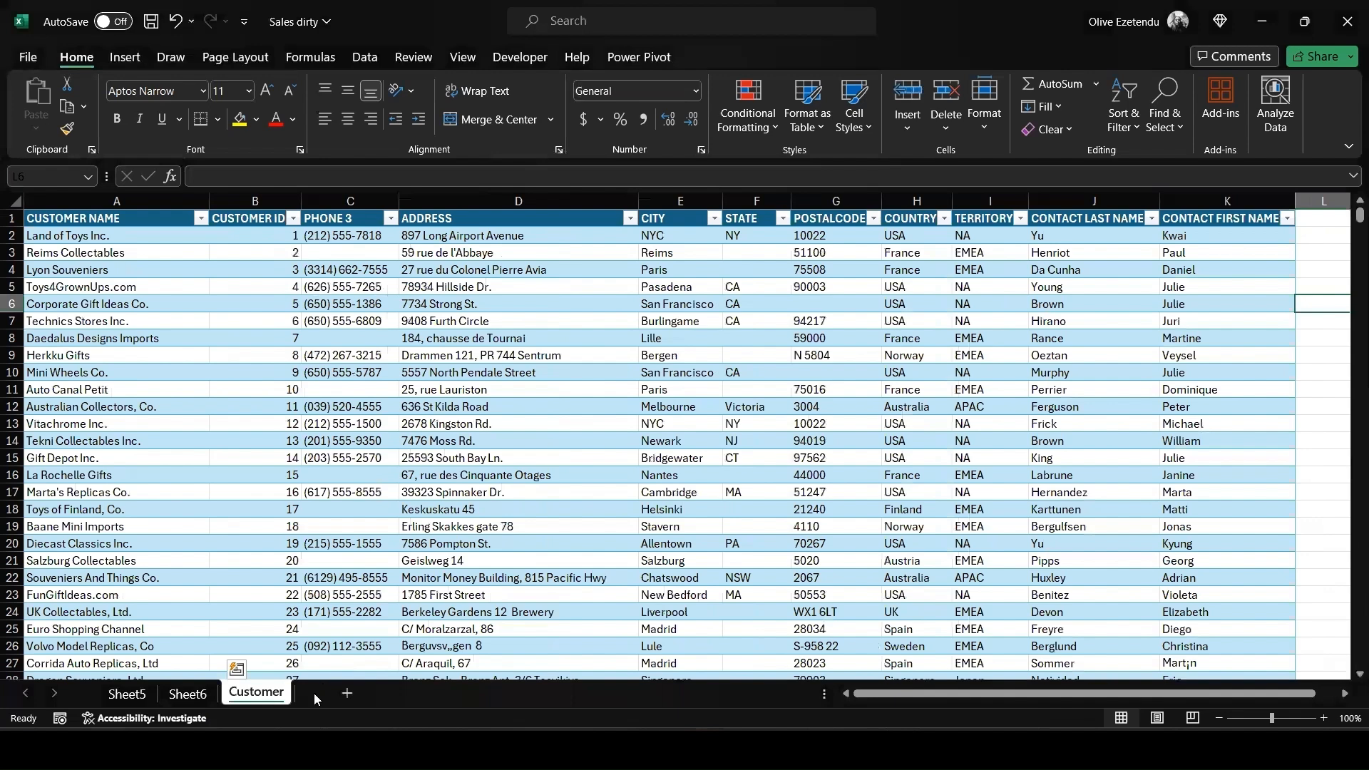
right_click(264, 697)
left_click(314, 599)
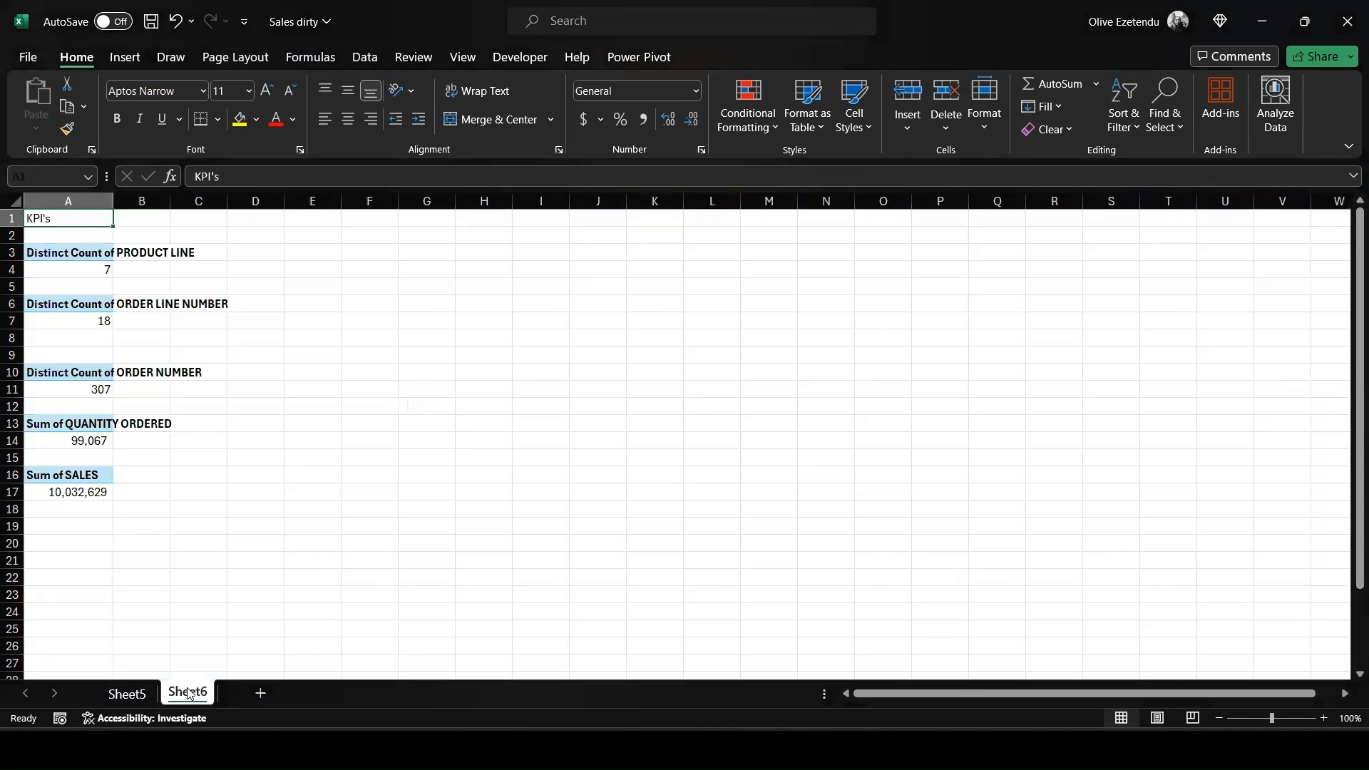
Try to rename Sheet6 as Sales.
double_click(189, 693)
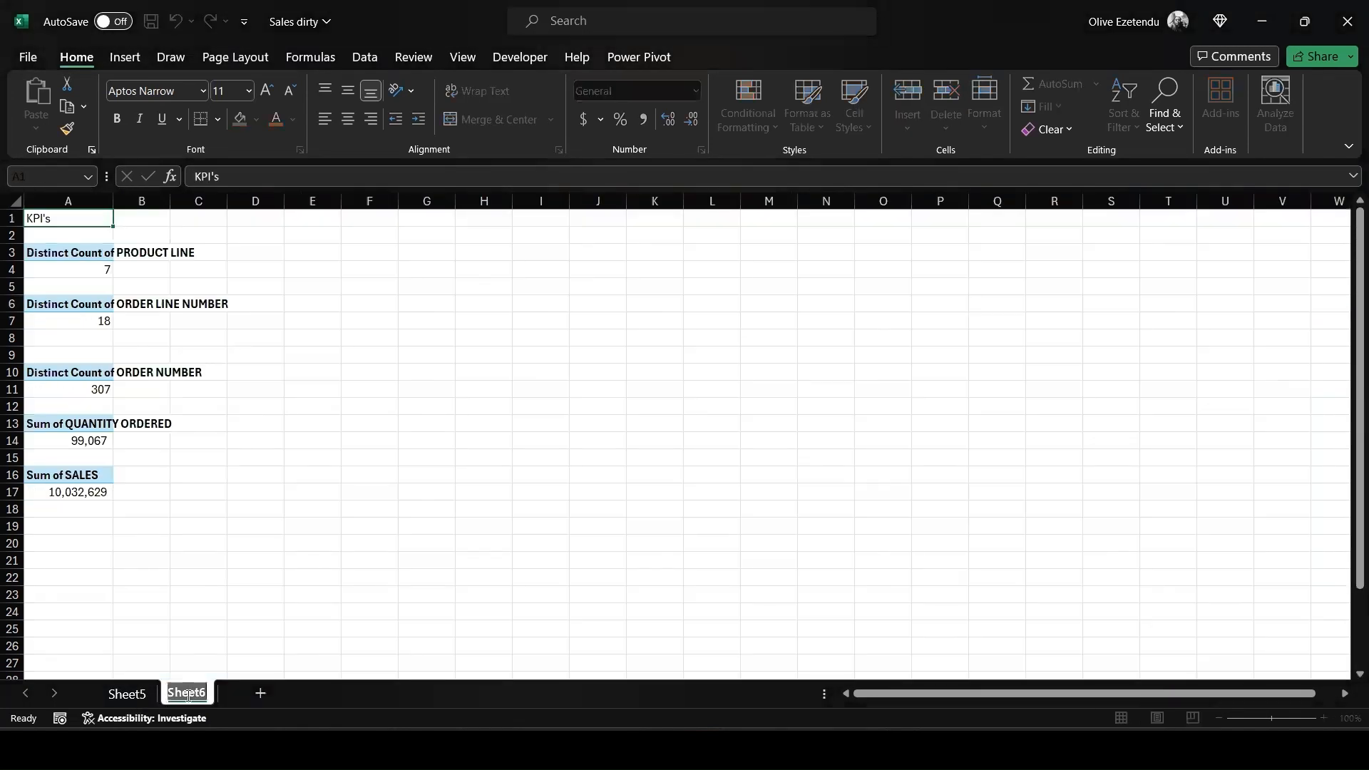
type("Sales")
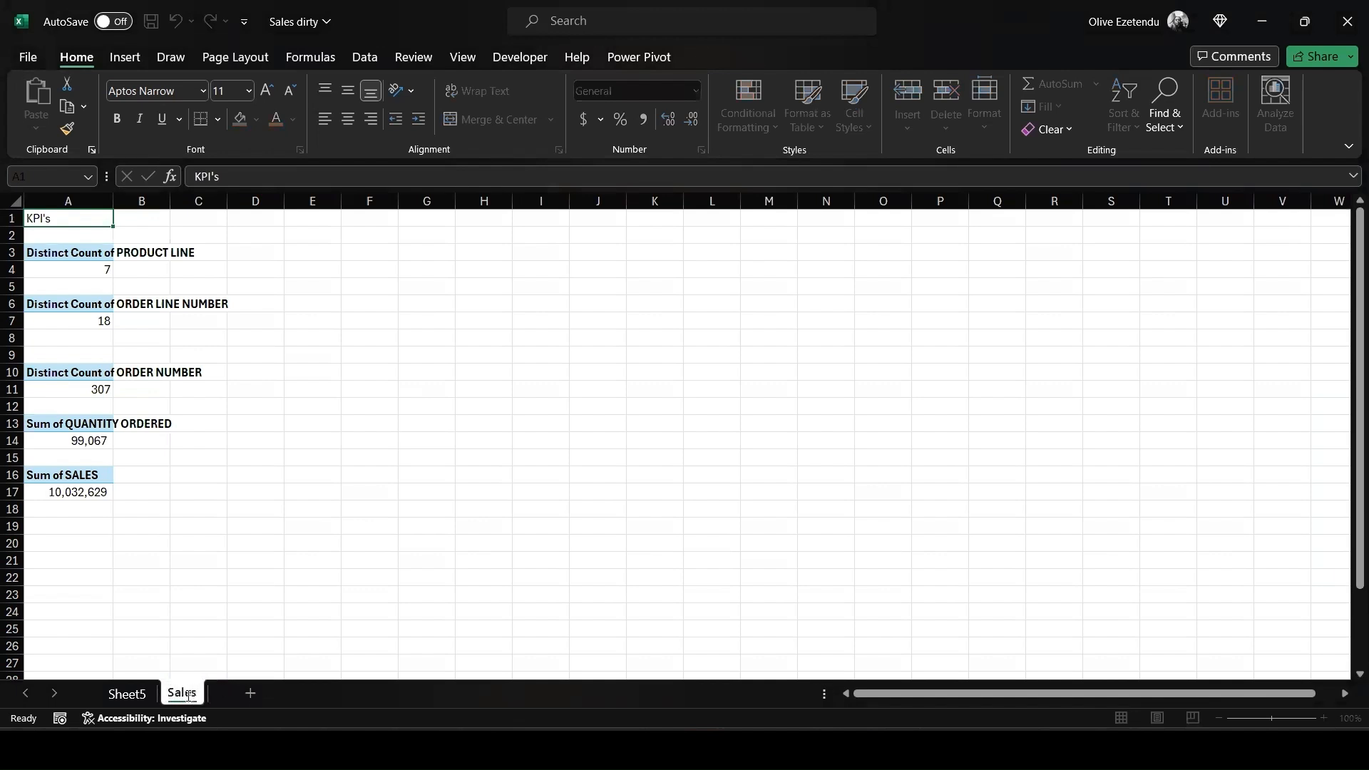
key("Return")
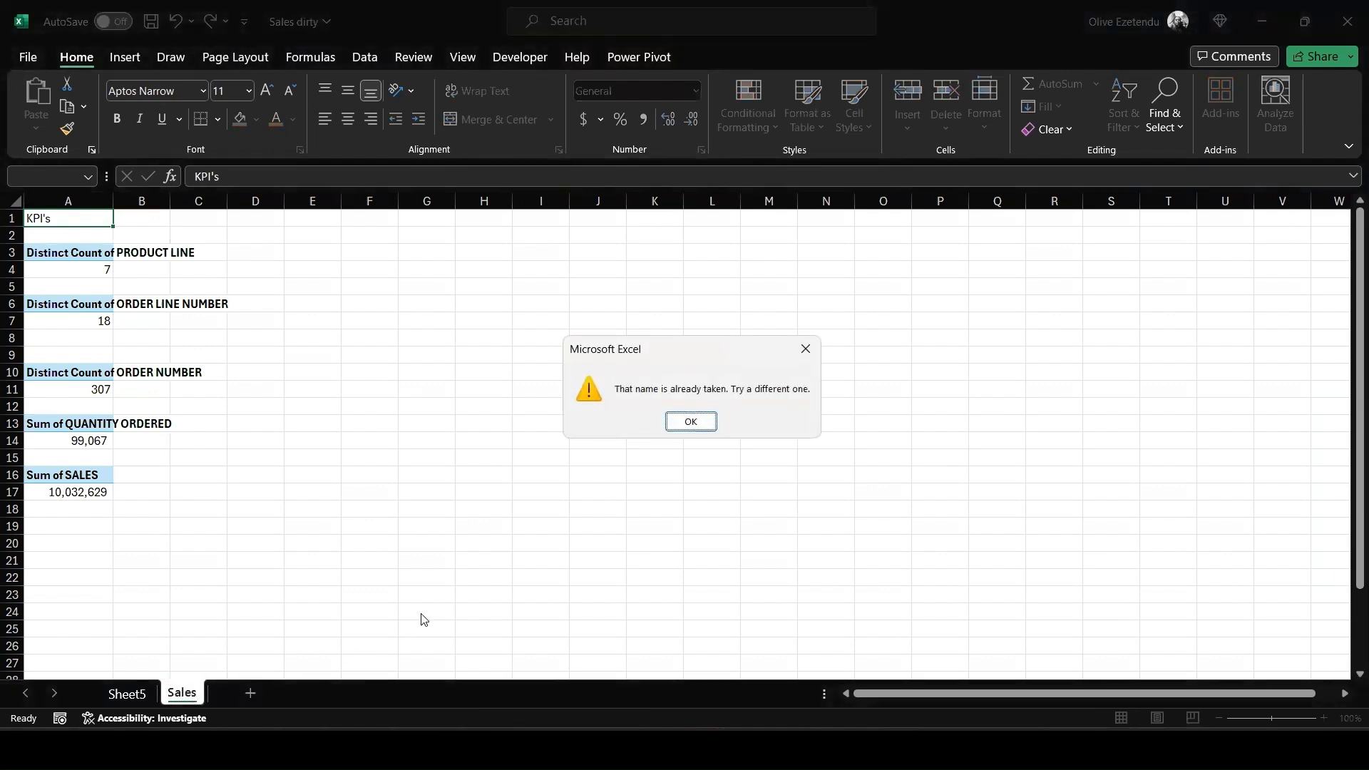
left_click(695, 423)
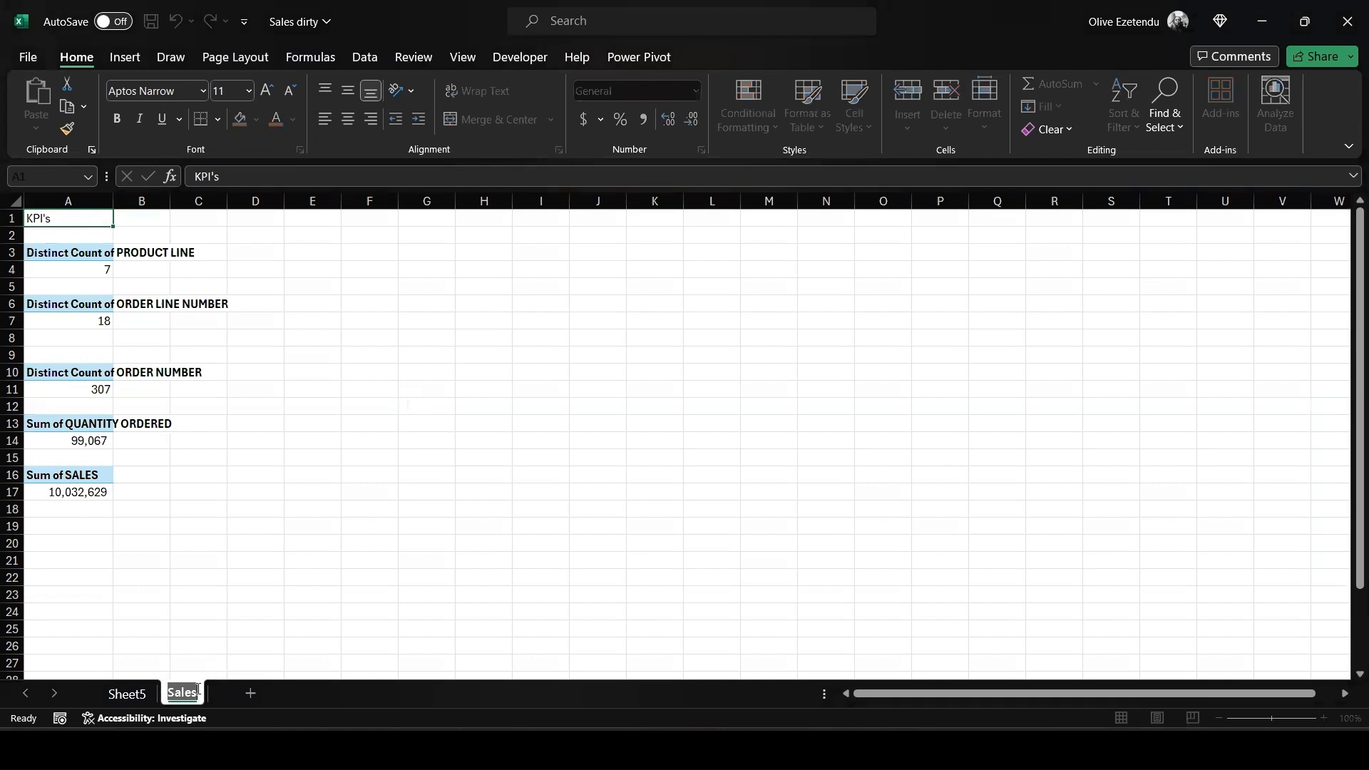
key("Return")
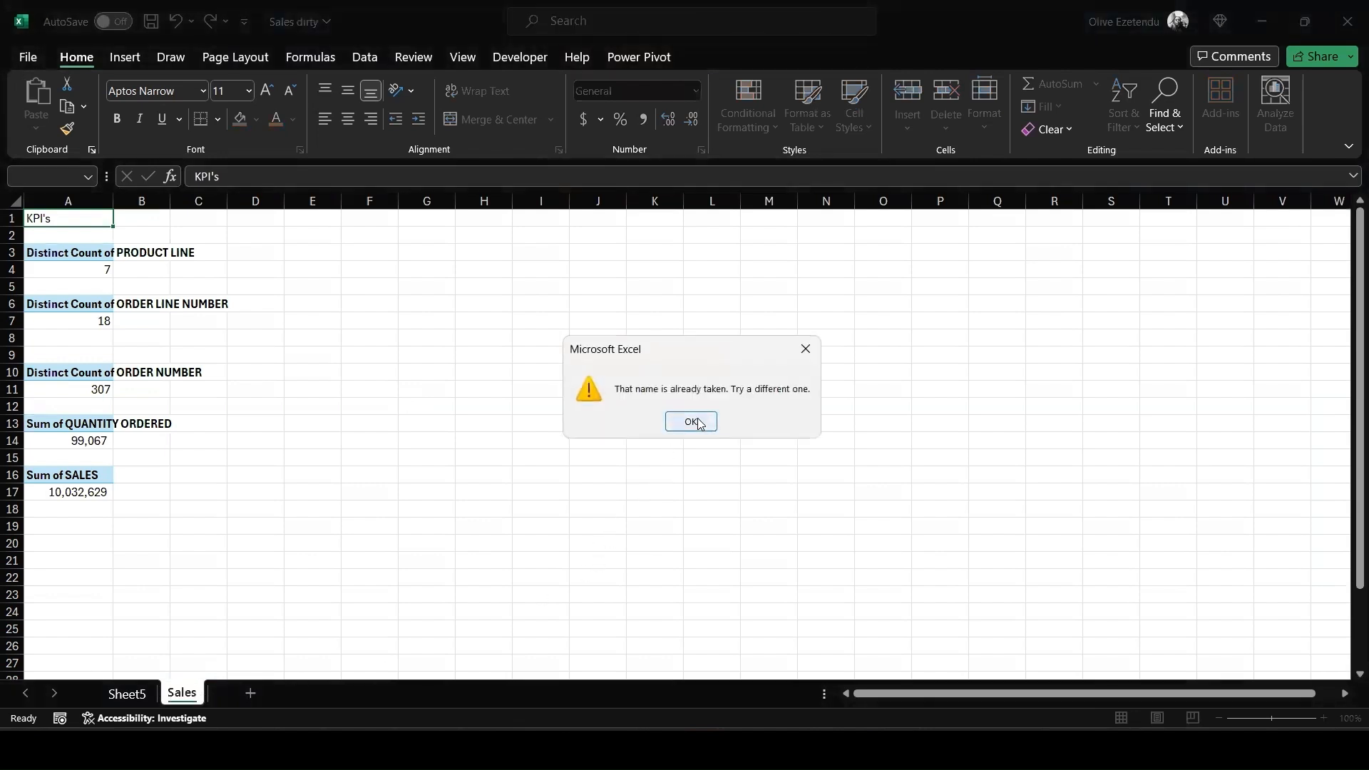
left_click(699, 423)
Rename the worksheet holding the KPI PivotTables as Sale.
left_click(193, 692)
key("BackSpace")
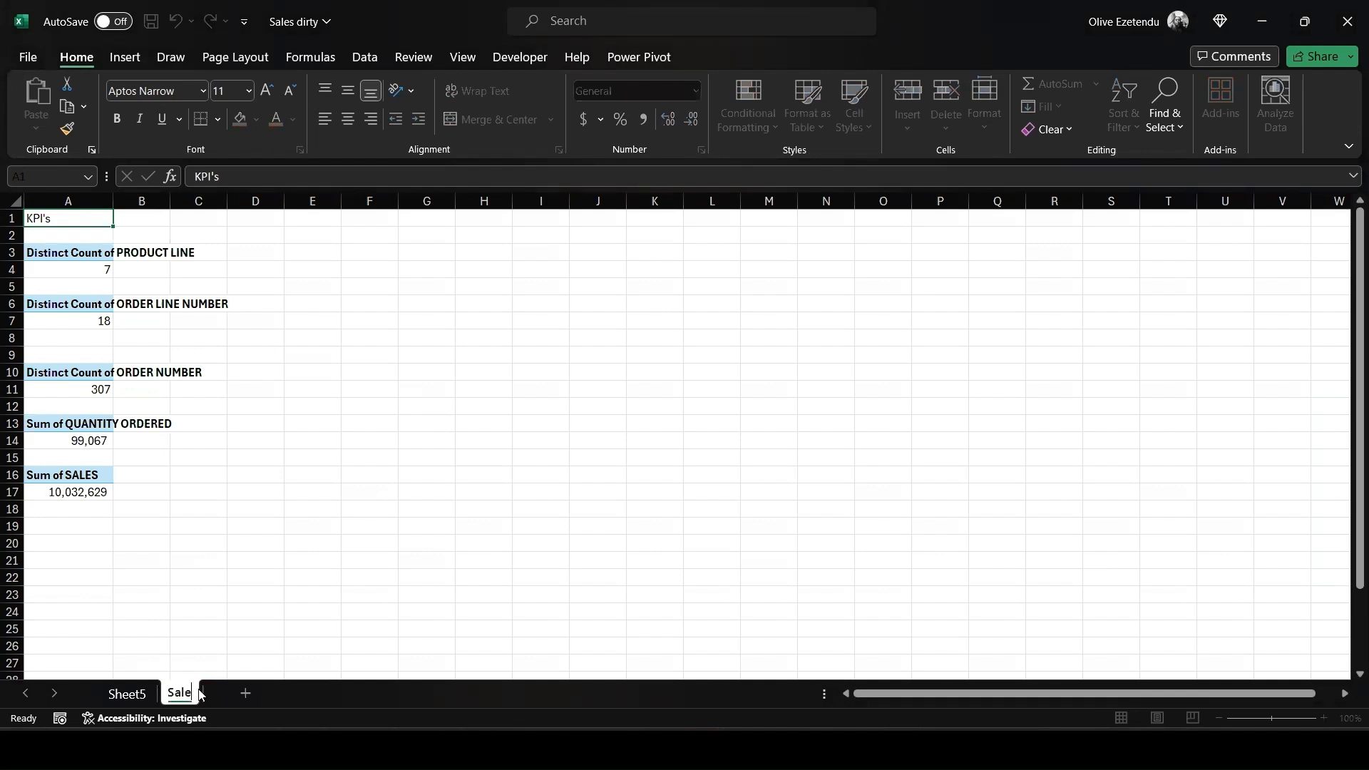
key("Return")
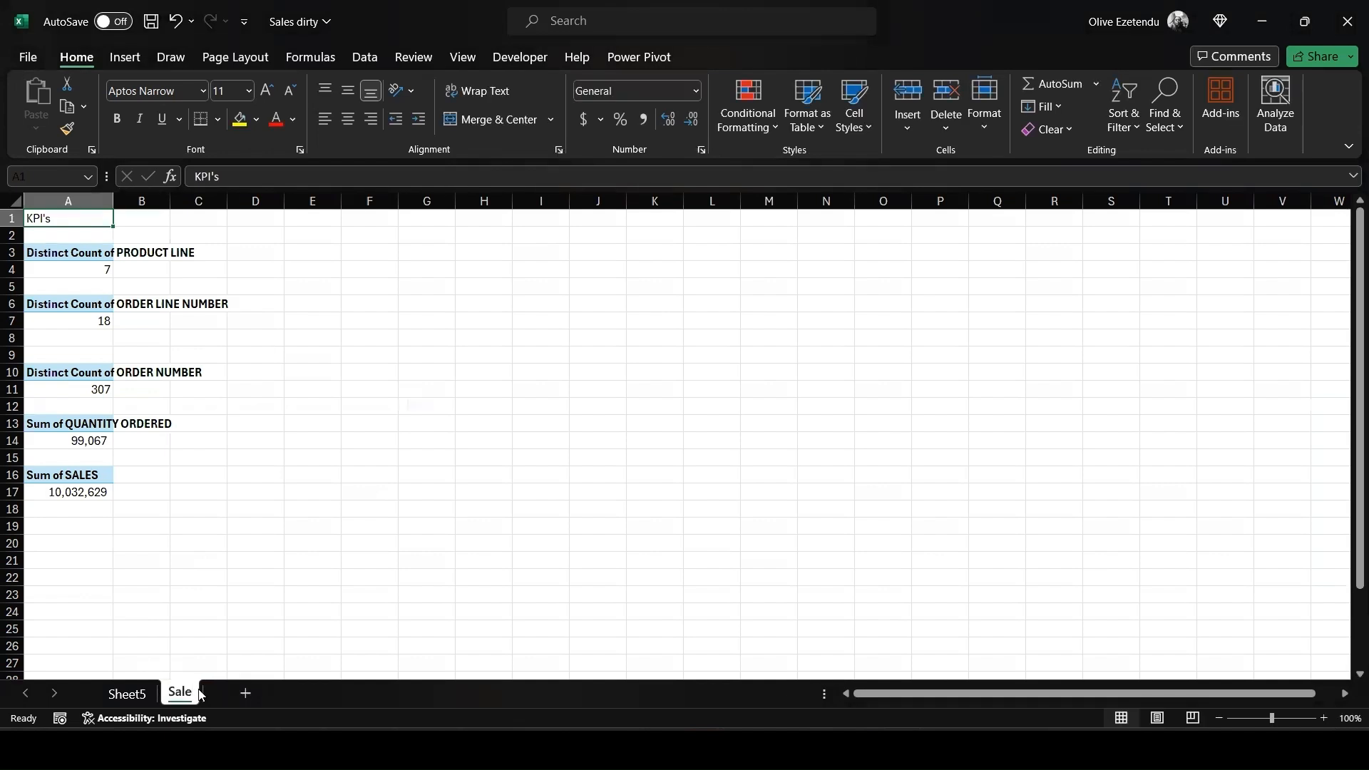
Rename Sheet5 as Dashboard.
left_click(126, 692)
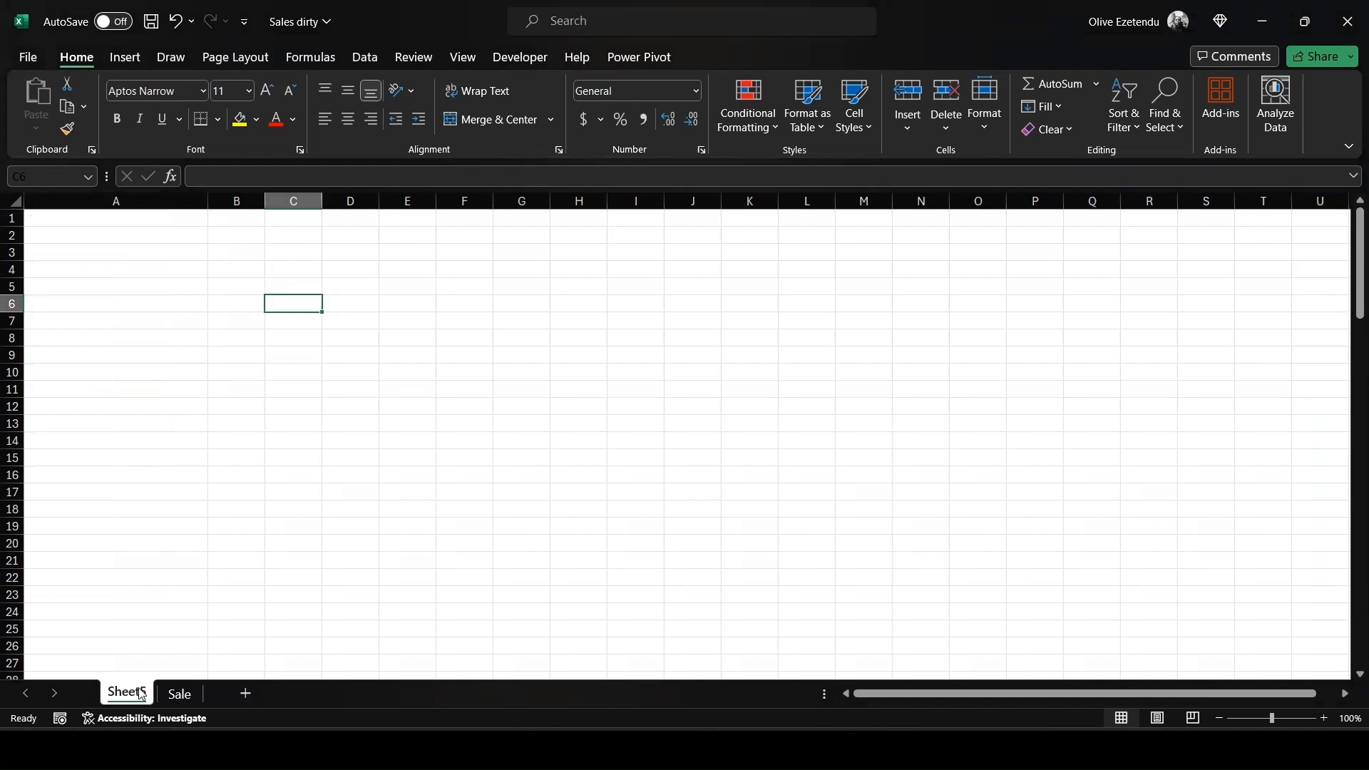
double_click(127, 692)
type("D")
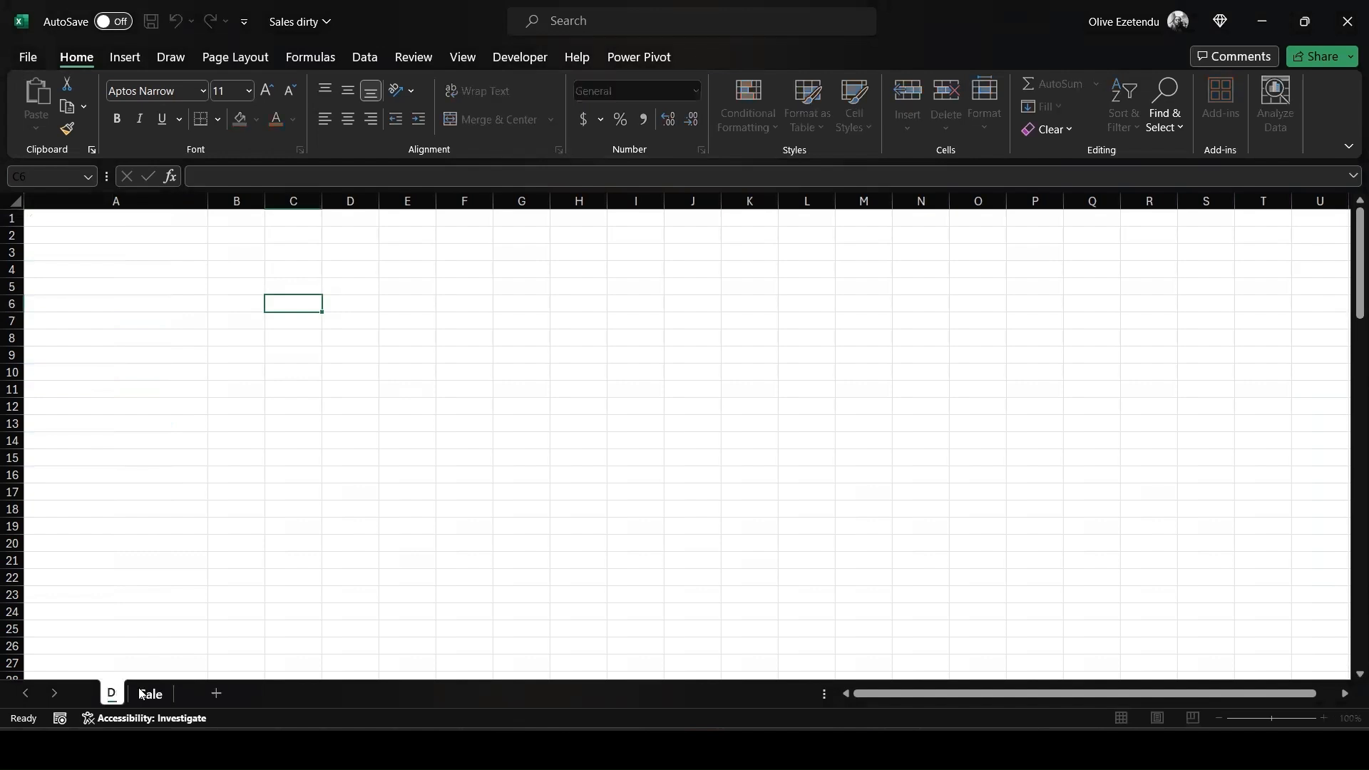
type("ashboard")
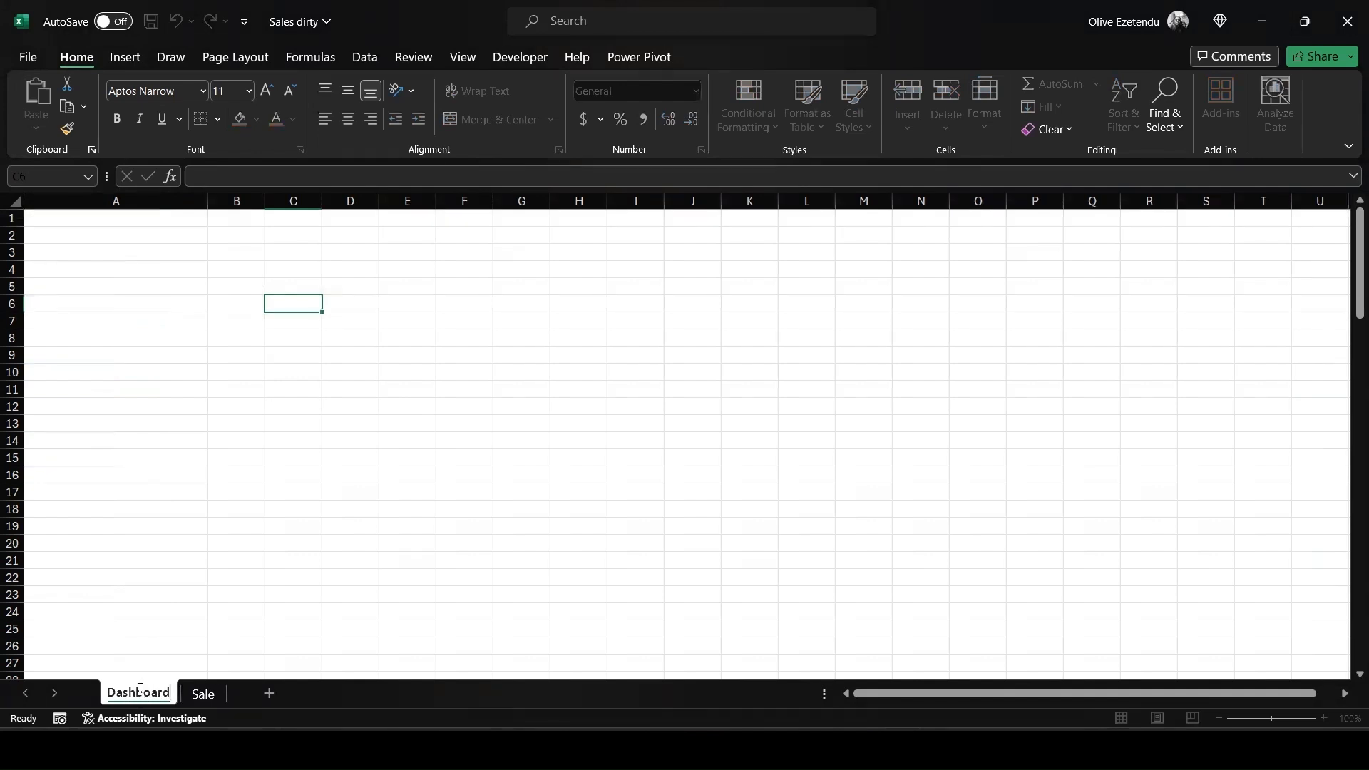
key("Return")
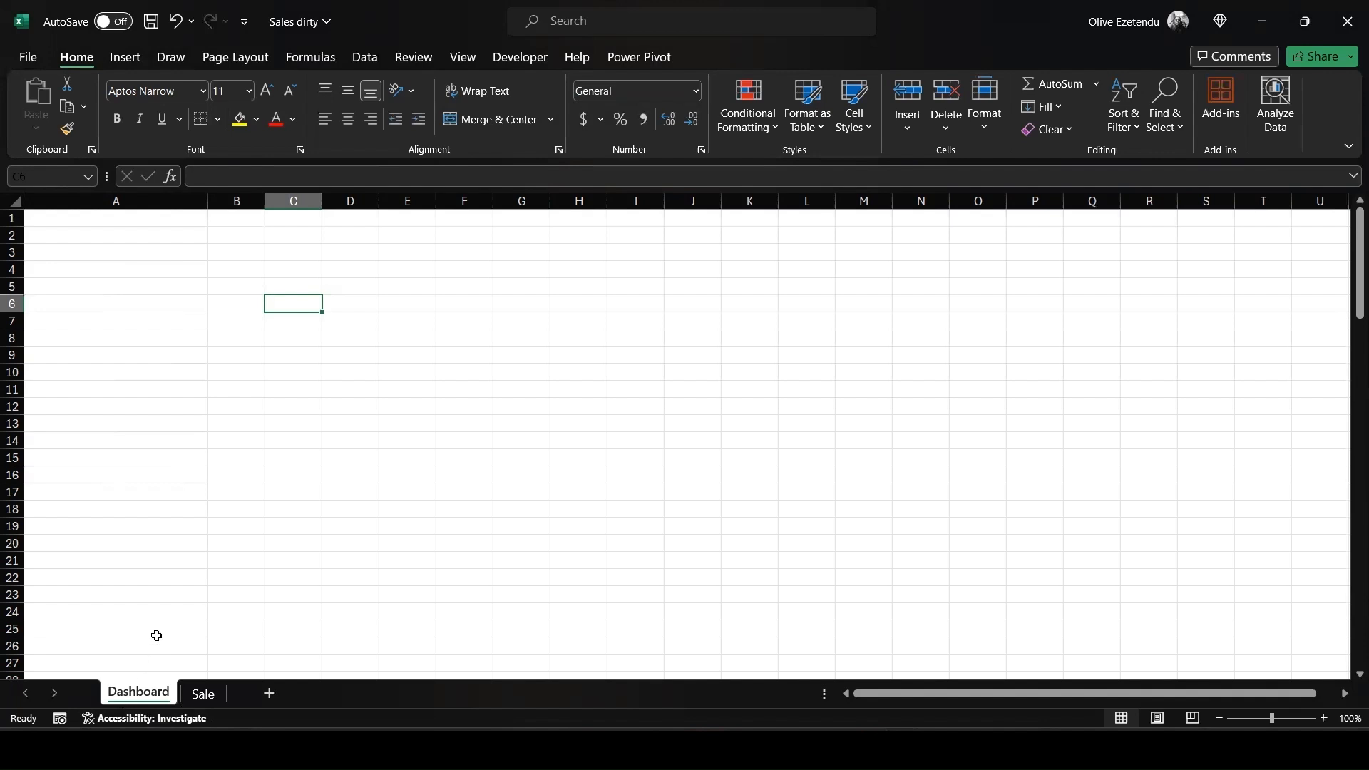
Turn off the gridlines and the row and column headings on the Dashboard worksheet, keeping the formula bar shown.
left_click(14, 202)
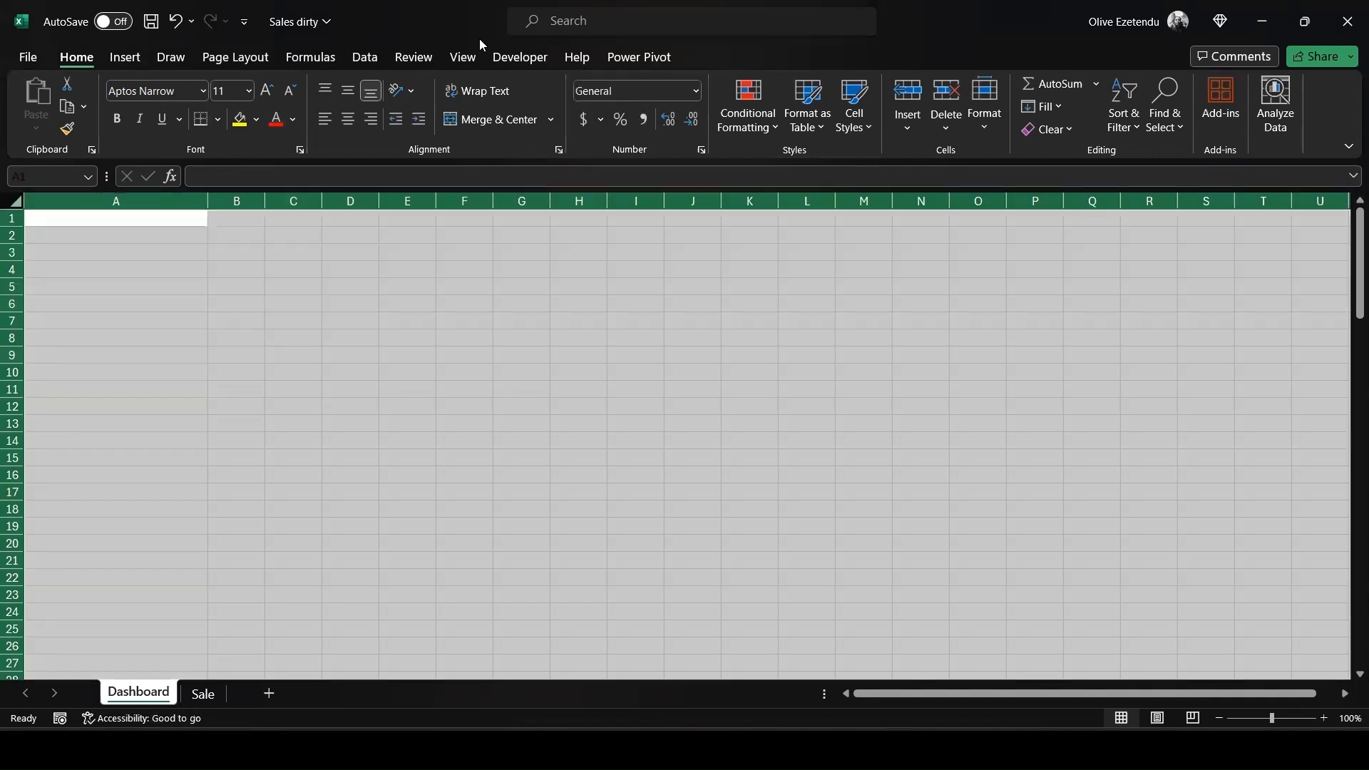
left_click(460, 57)
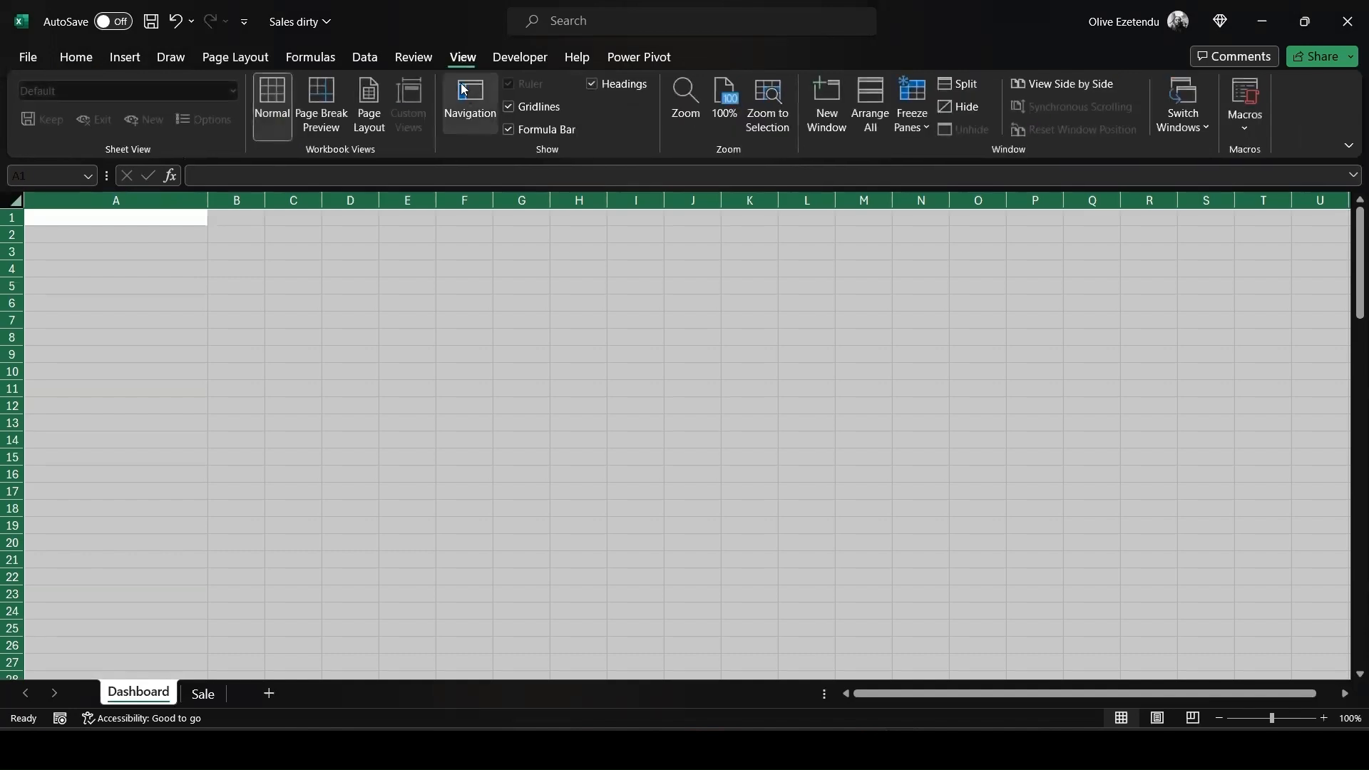
left_click(509, 129)
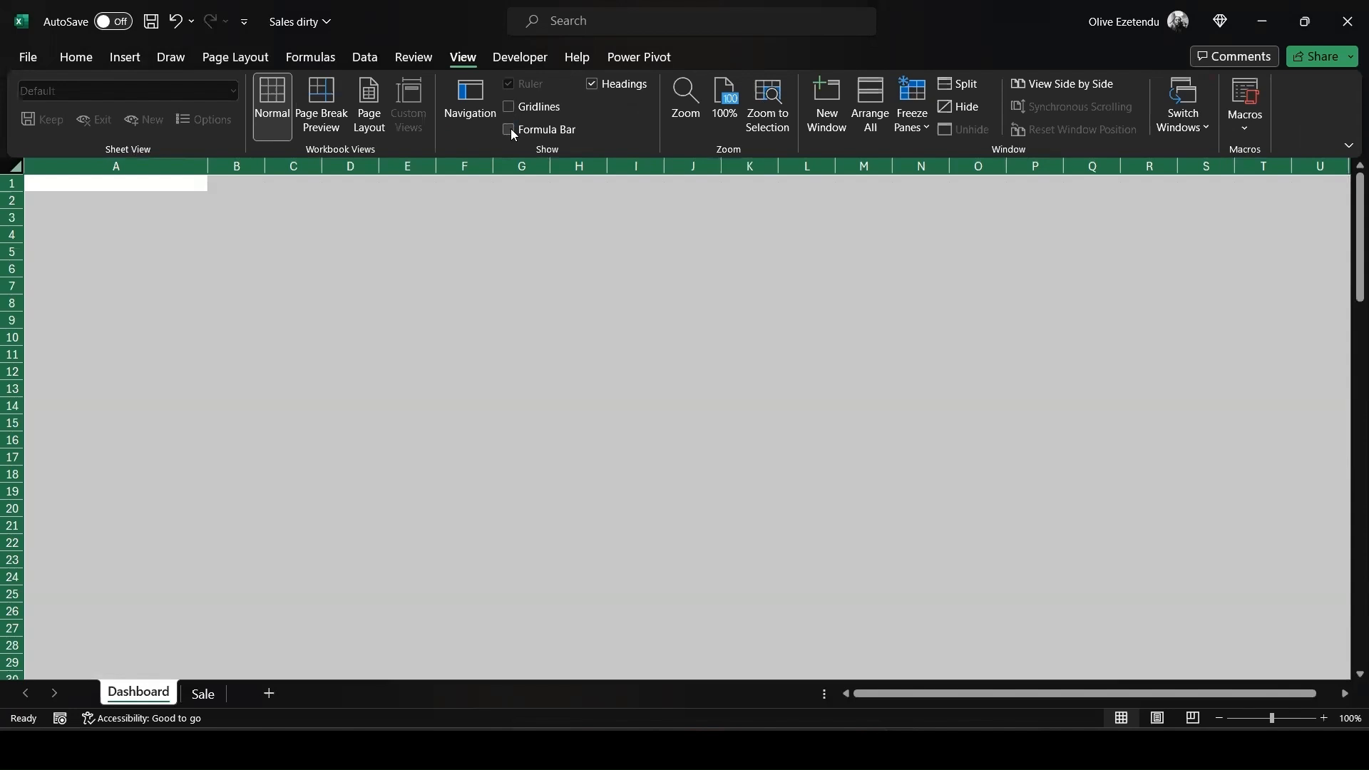
left_click(509, 129)
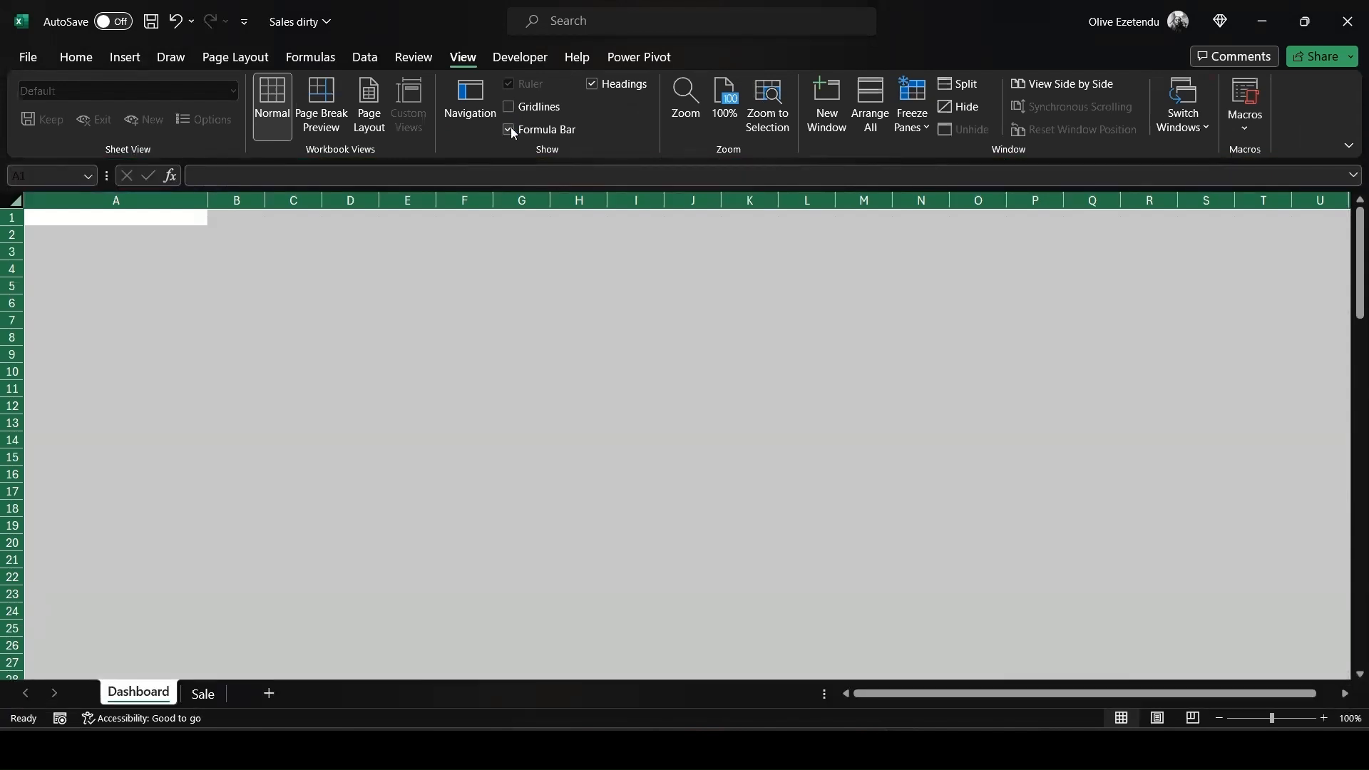
left_click(592, 84)
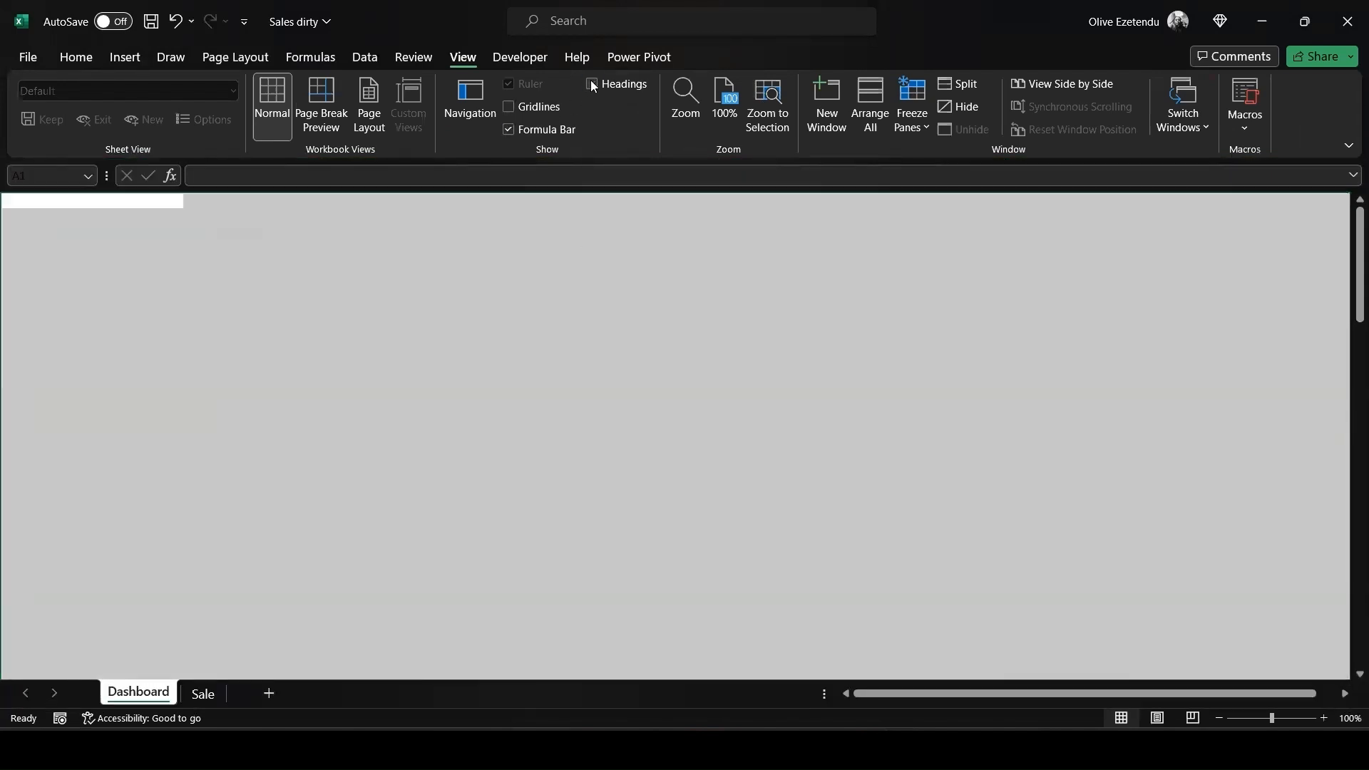
left_click(545, 317)
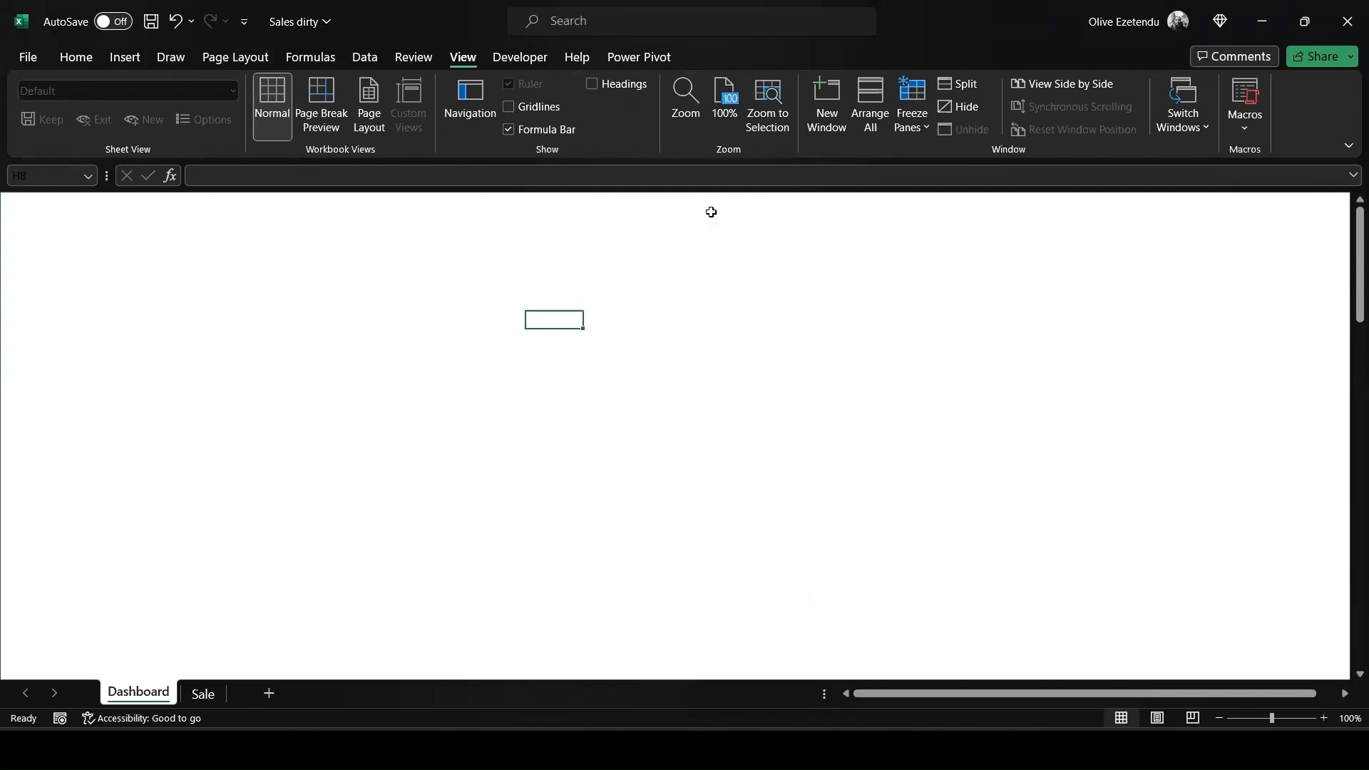
Draw a tall rounded rectangle about 6.22" high and 0.98" wide along the left edge of the Dashboard sheet as a sidebar.
left_click(71, 60)
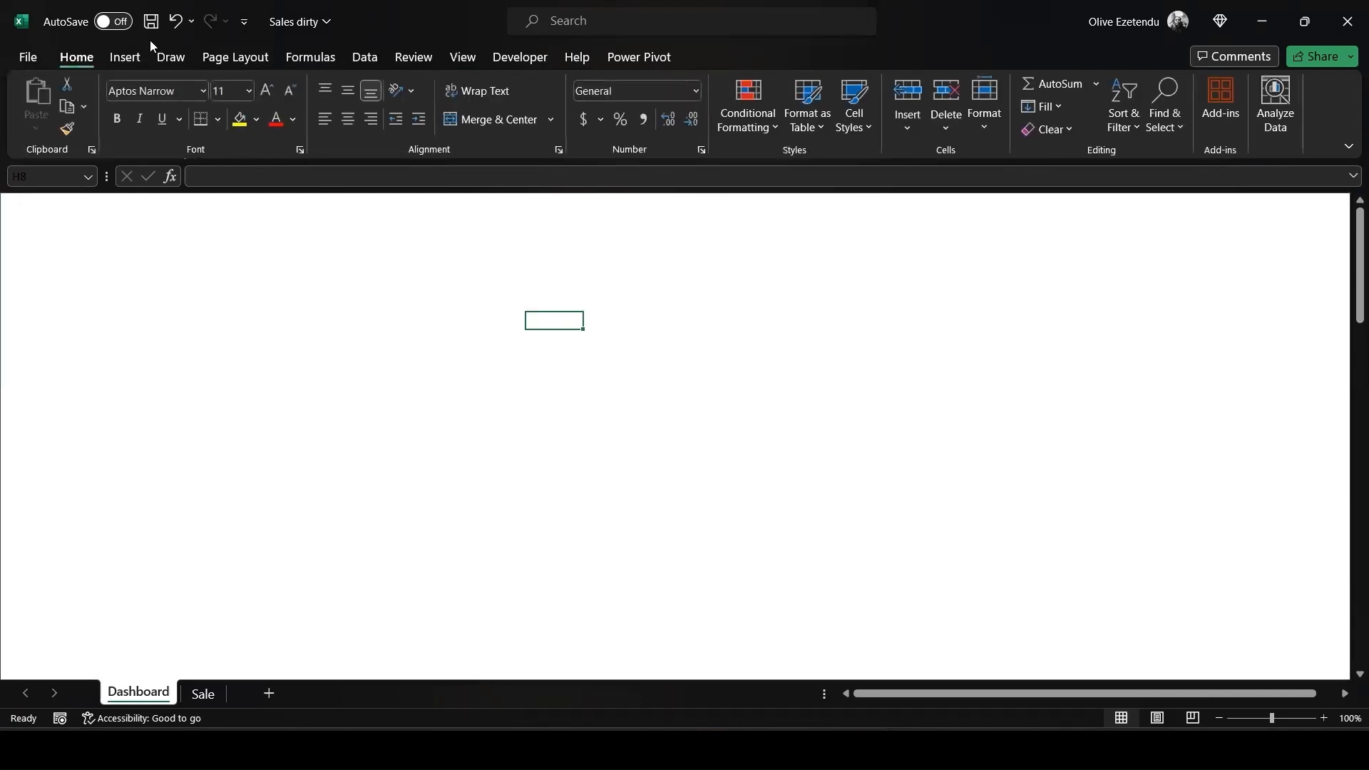
left_click(128, 61)
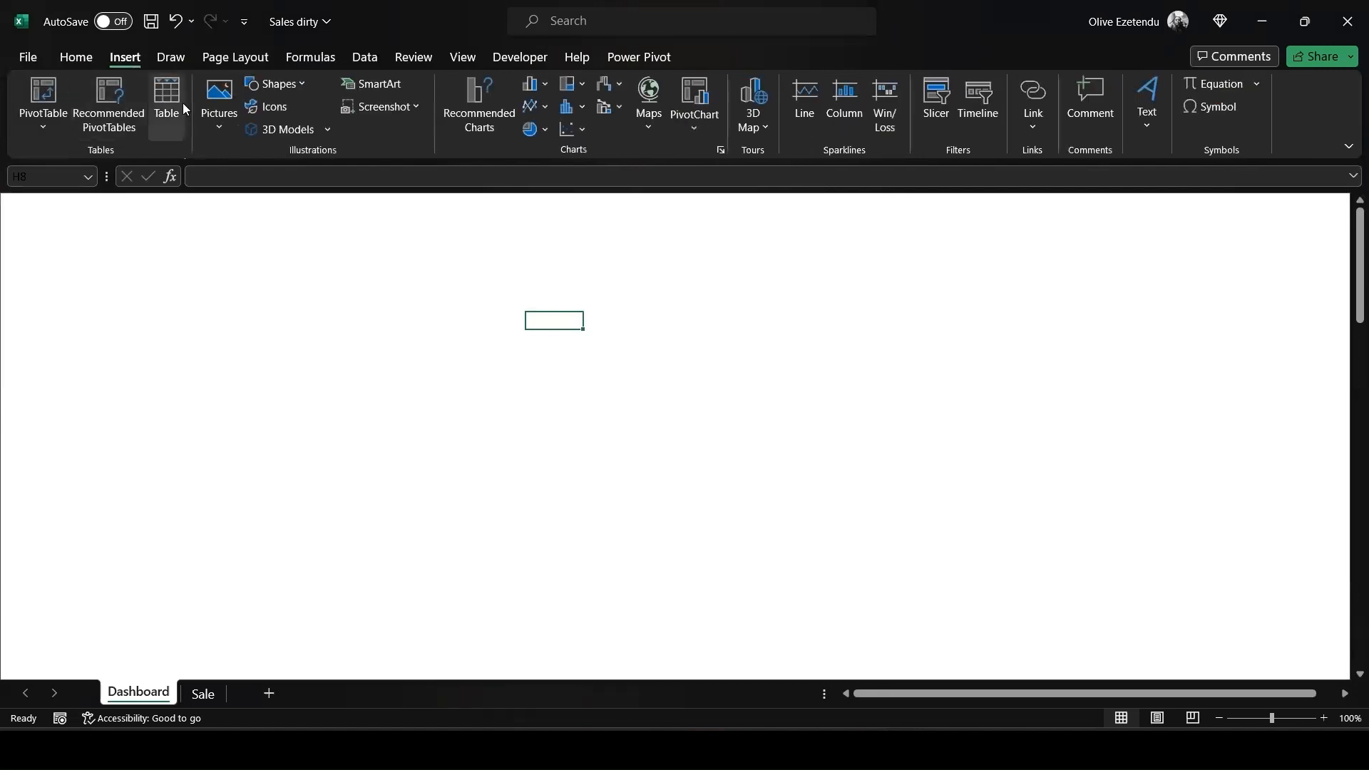
left_click(299, 82)
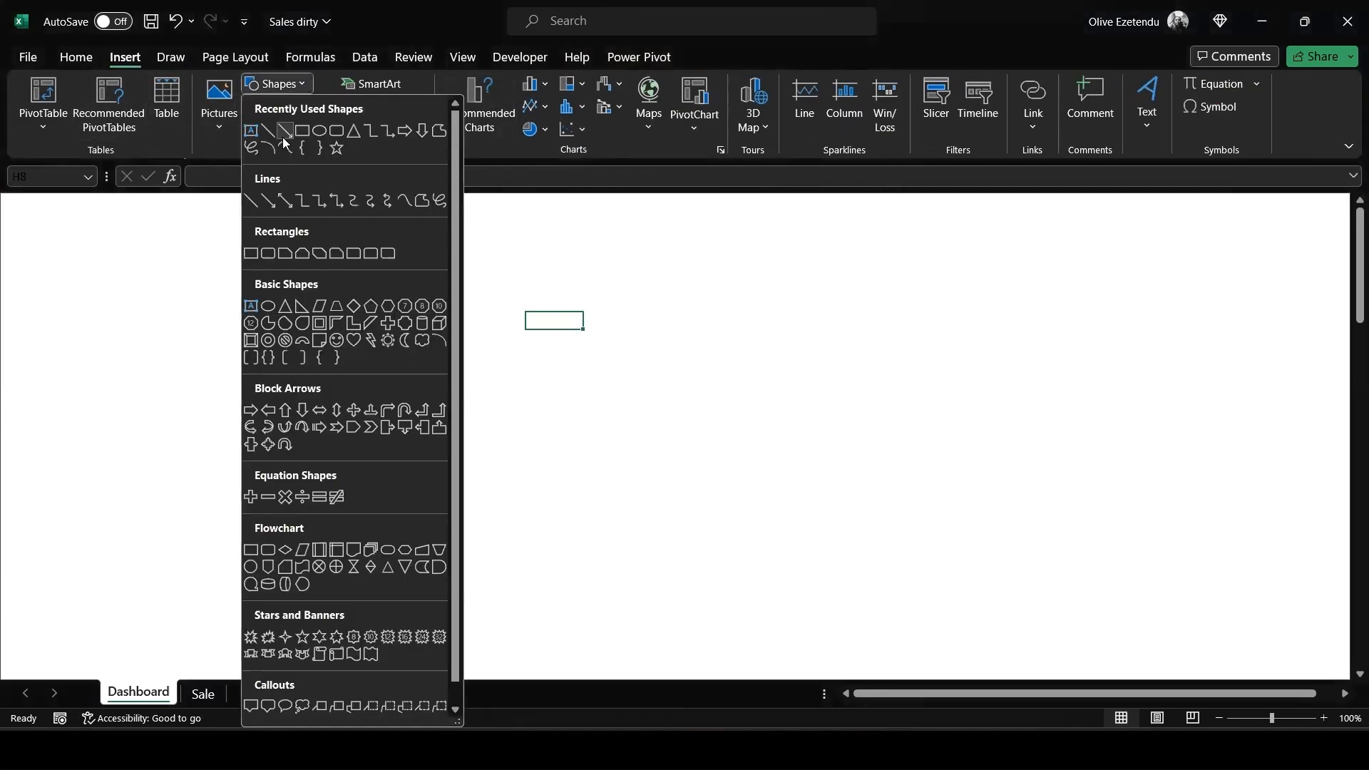
left_click(336, 133)
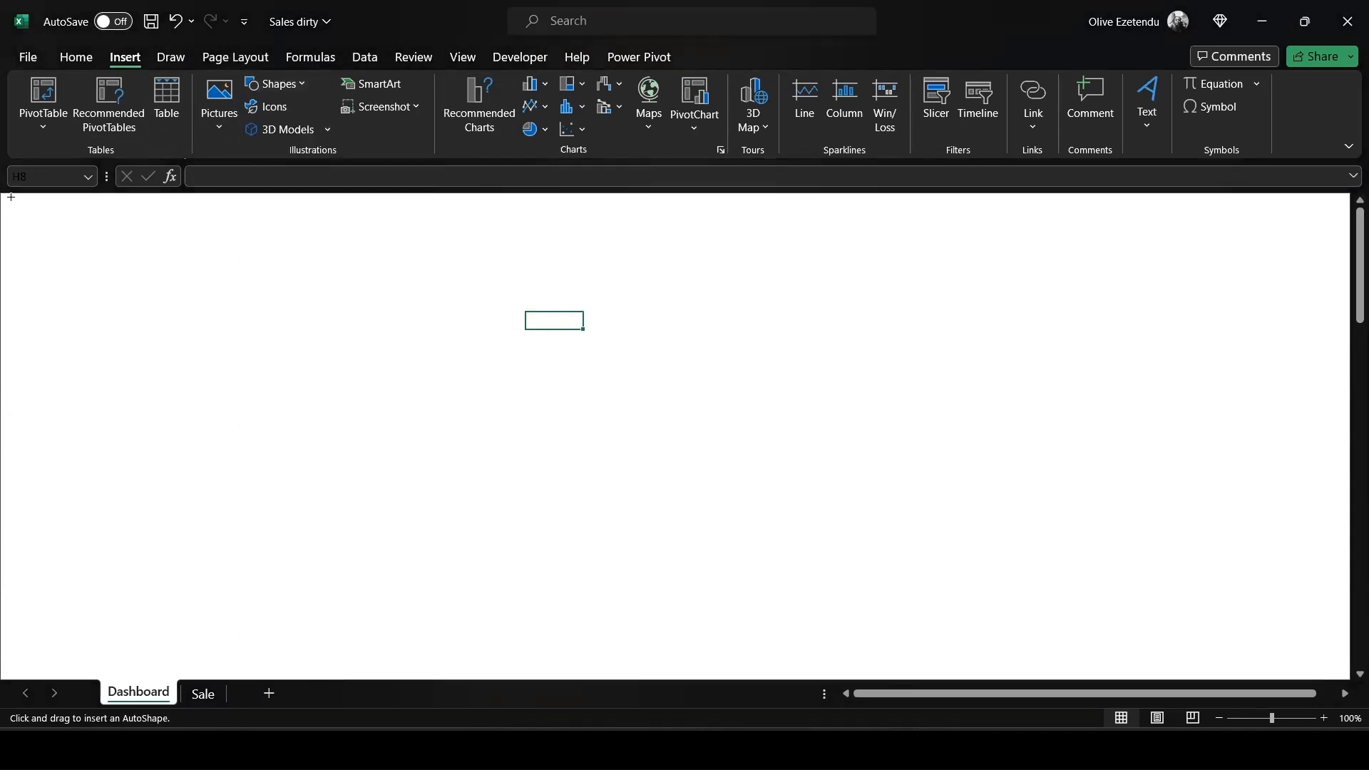
left_click_drag(12, 195, 75, 677)
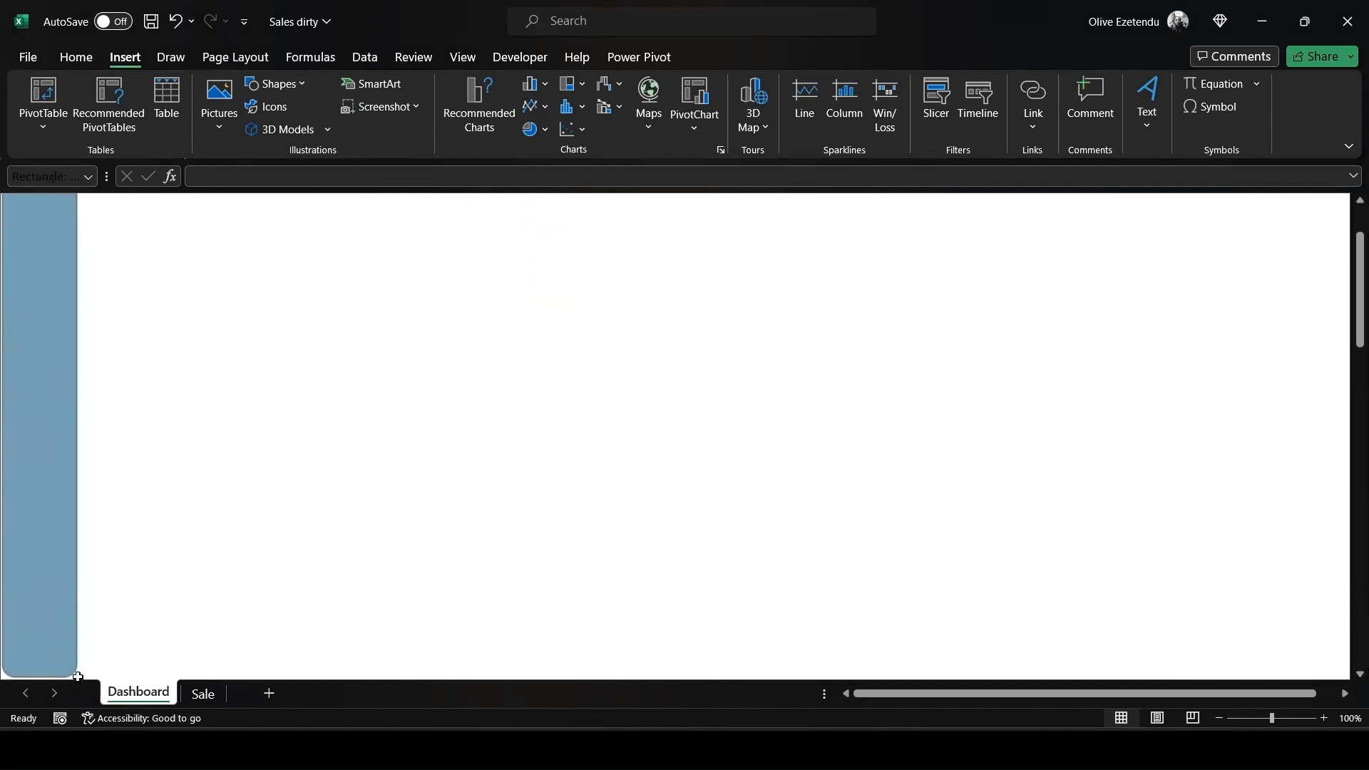
left_click_drag(1348, 274, 1348, 190)
Remove the outline from the sidebar rectangle.
left_click(60, 354)
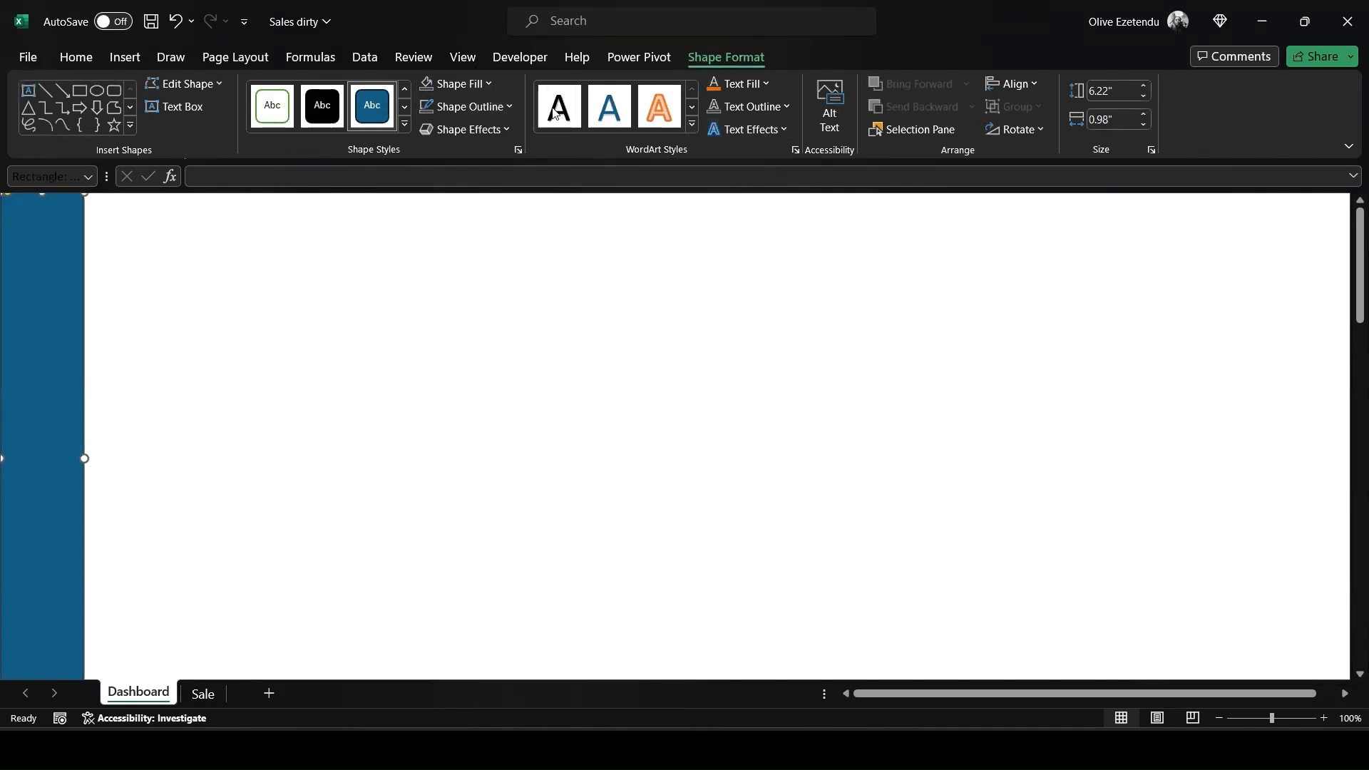
left_click(511, 106)
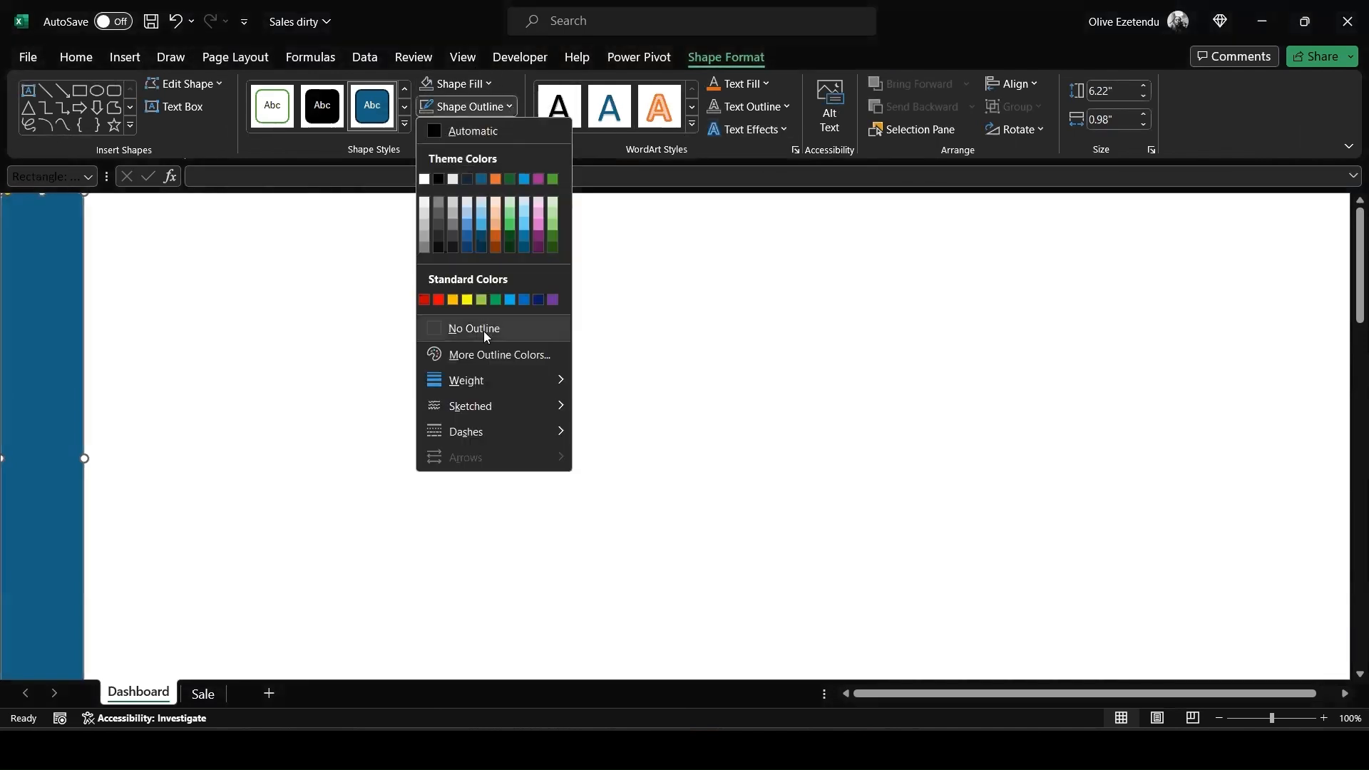
left_click(446, 328)
left_click(470, 106)
left_click(76, 288)
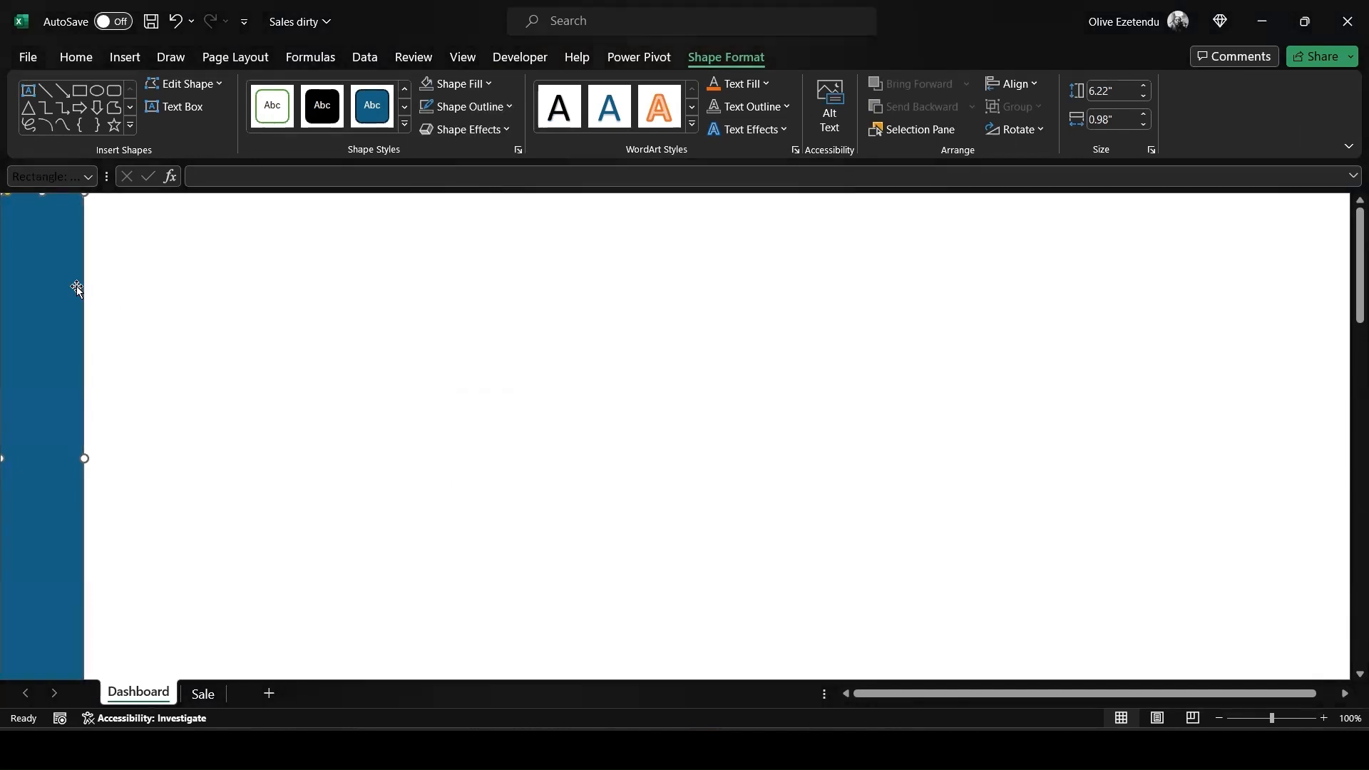
Fill the sidebar rectangle with the custom colour #1C57B6.
left_click(487, 83)
left_click(471, 332)
left_click_drag(478, 464, 437, 463)
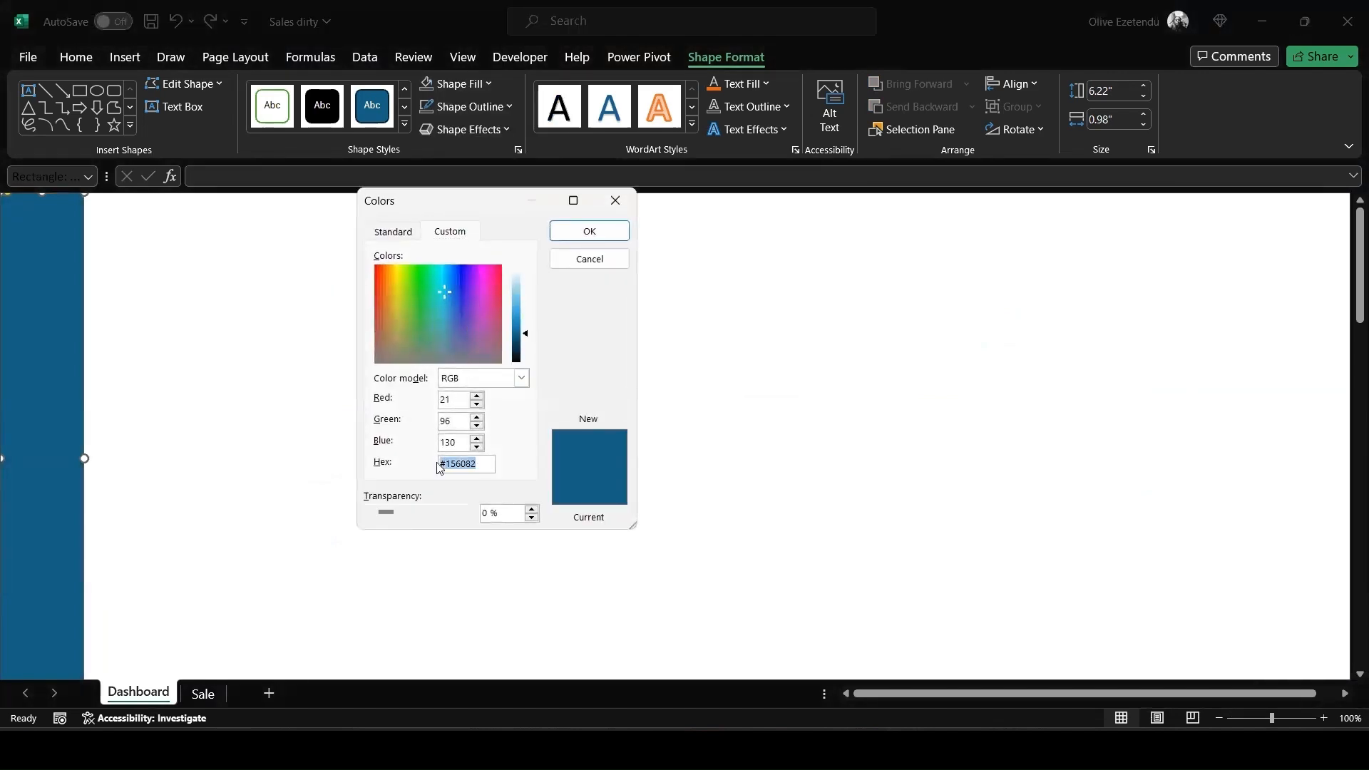
type("#1C57B6")
left_click(590, 231)
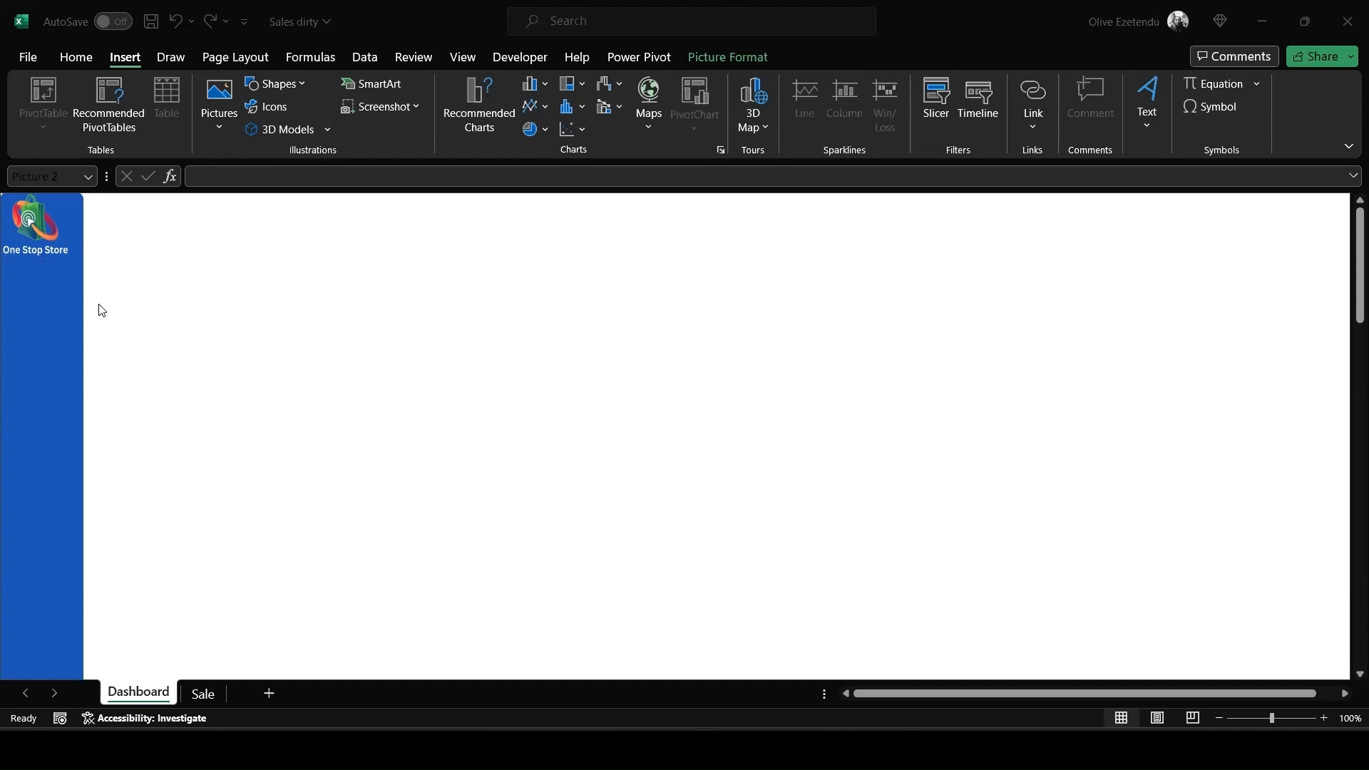
Insert the solid stock icon of a head with a circuit-patterned brain into the Dashboard sheet.
left_click(277, 108)
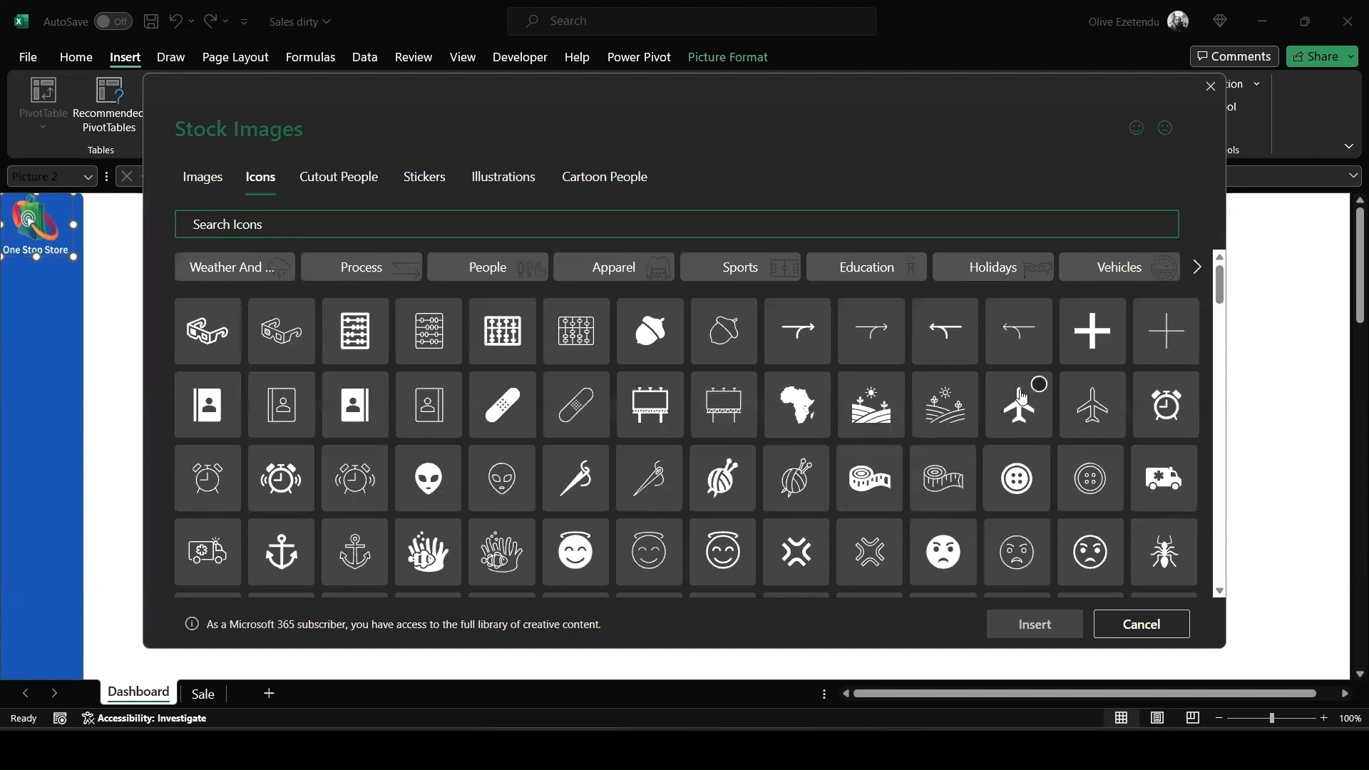
scroll(1022, 397, "down", 8)
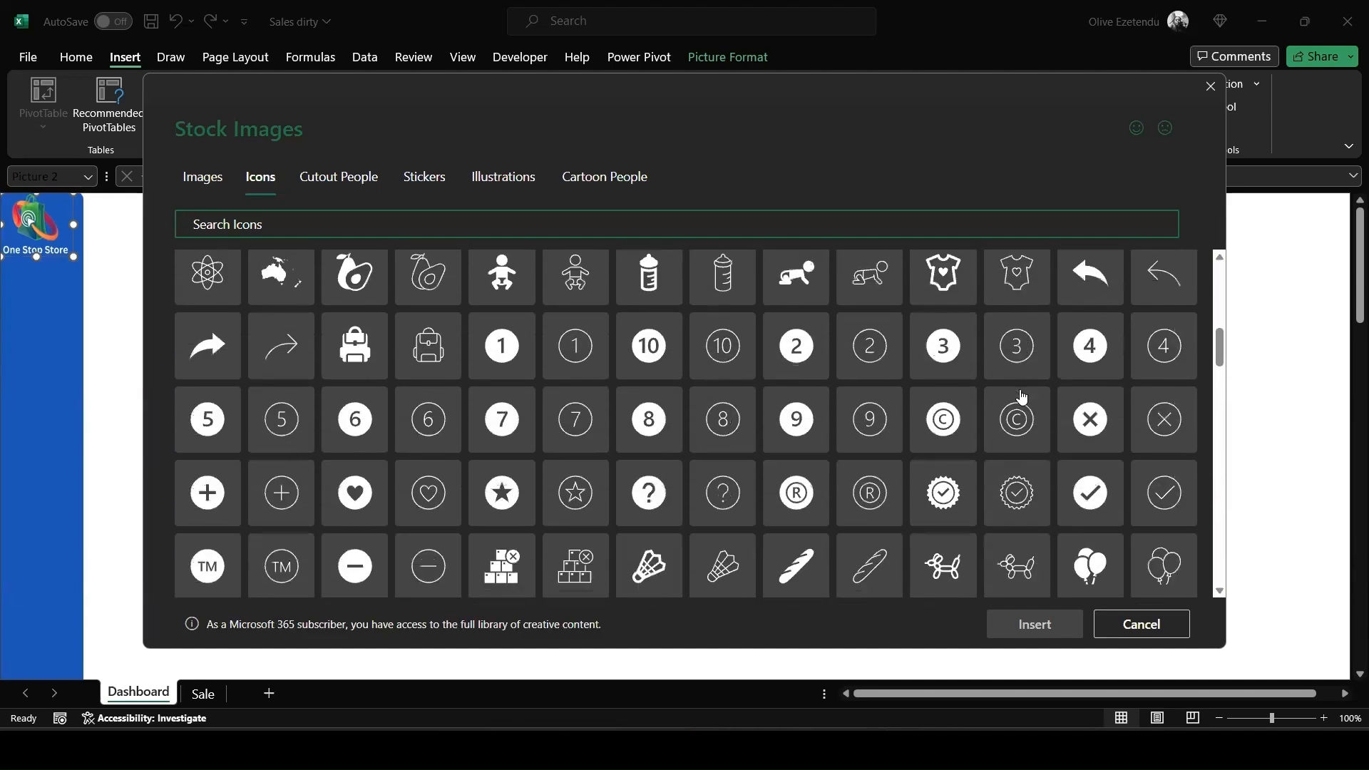
scroll(1022, 397, "down", 1)
scroll(1022, 397, "up", 4)
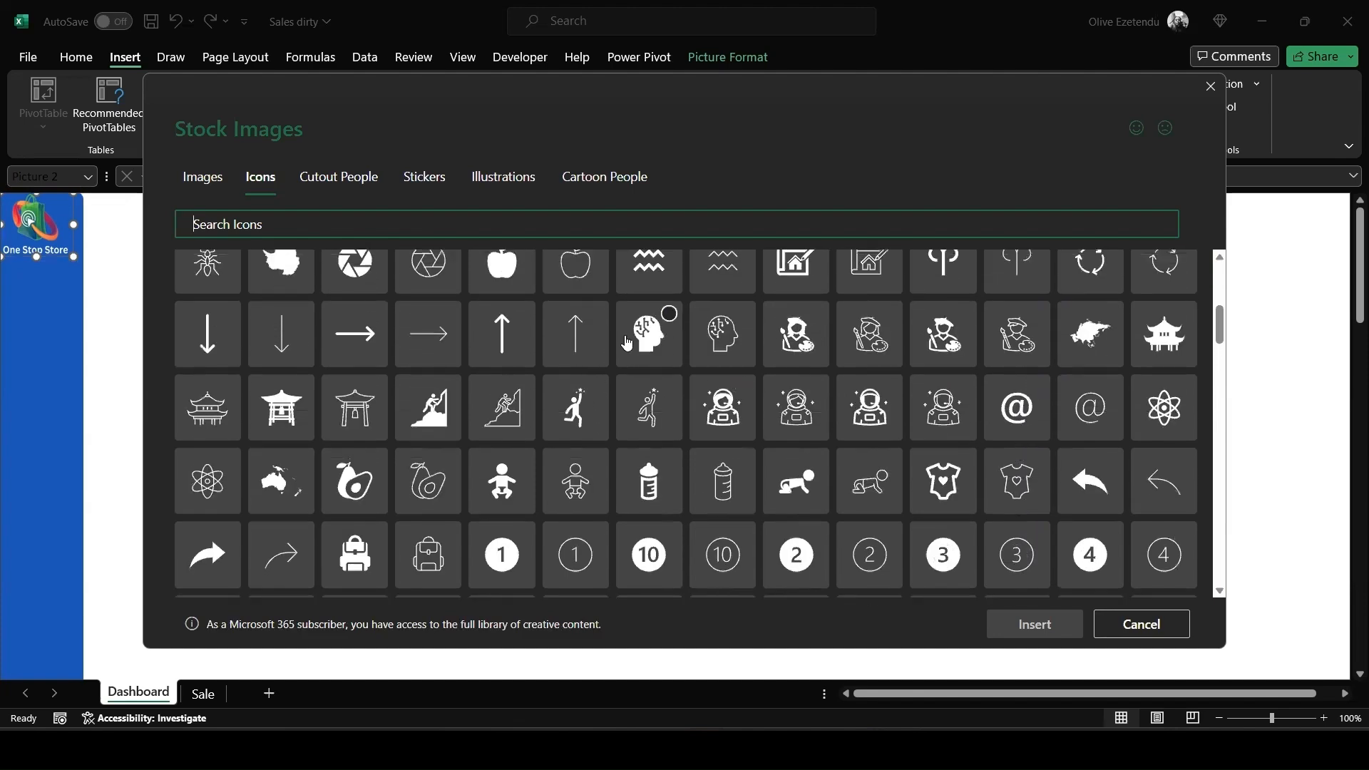
left_click(661, 355)
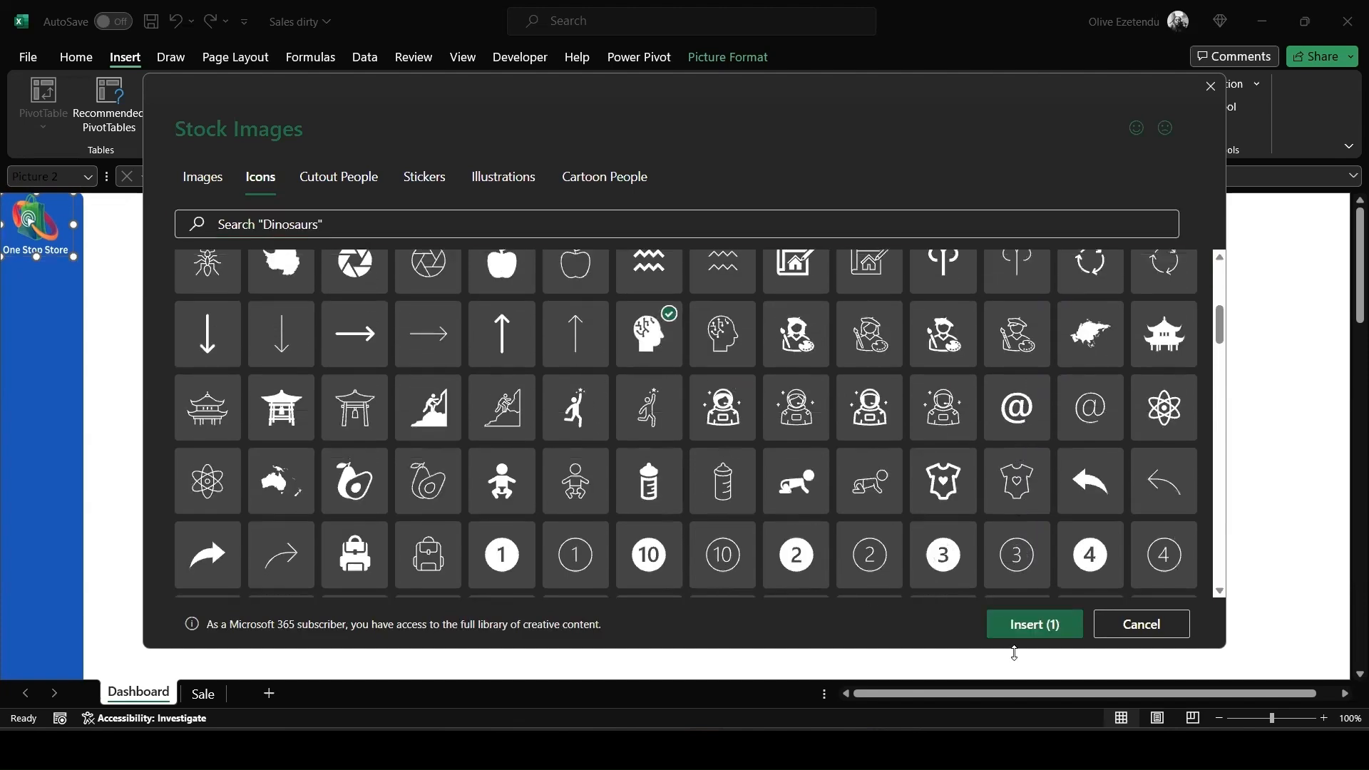
left_click(1035, 624)
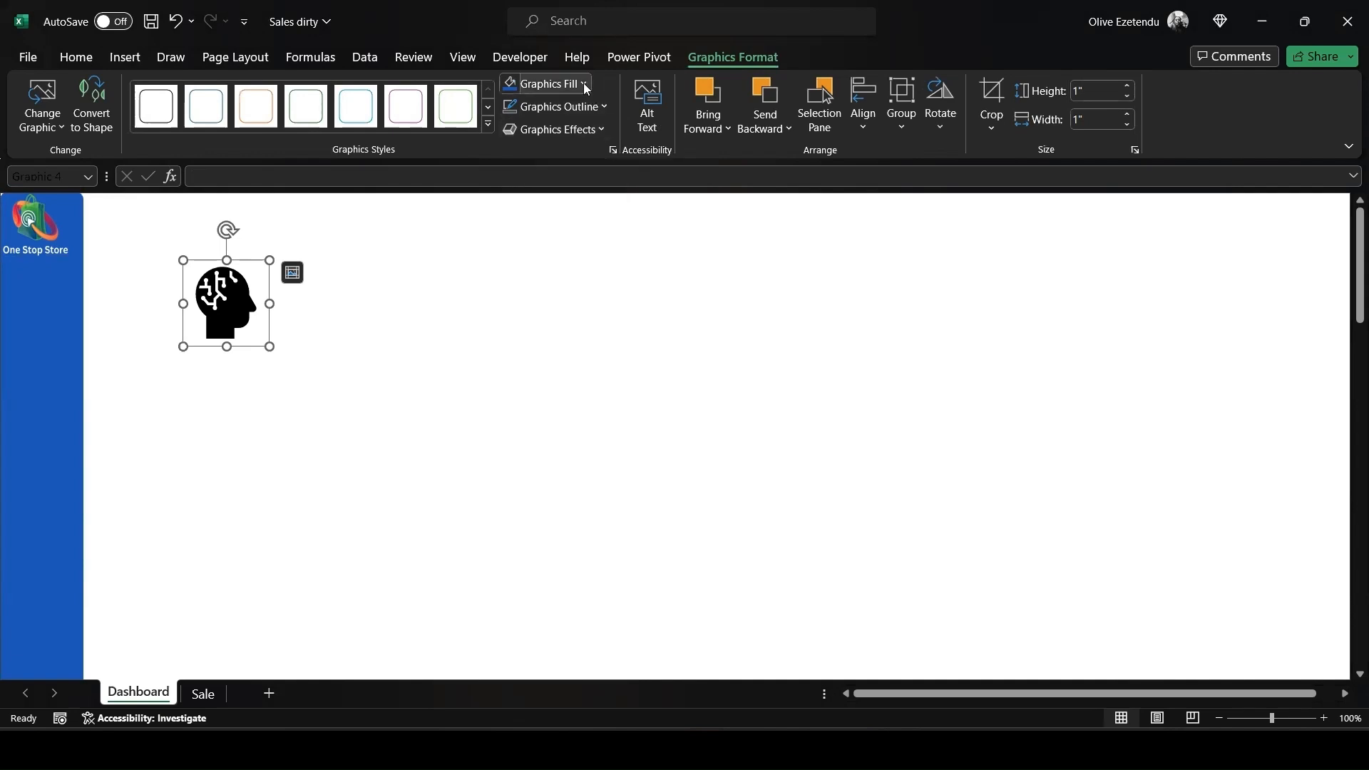
Fill the head icon white and place it on the blue sidebar below the One Stop Store logo.
left_click(547, 84)
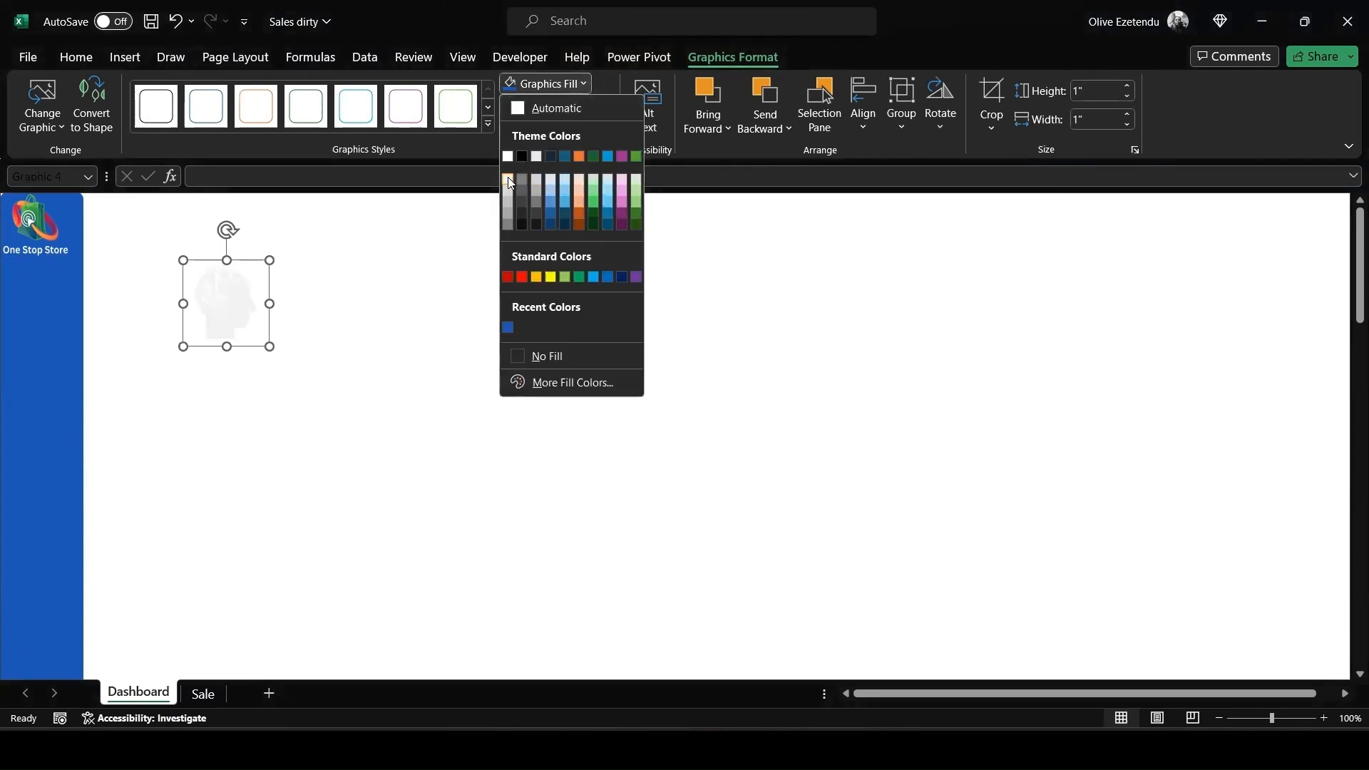
left_click(508, 157)
left_click_drag(234, 305, 55, 333)
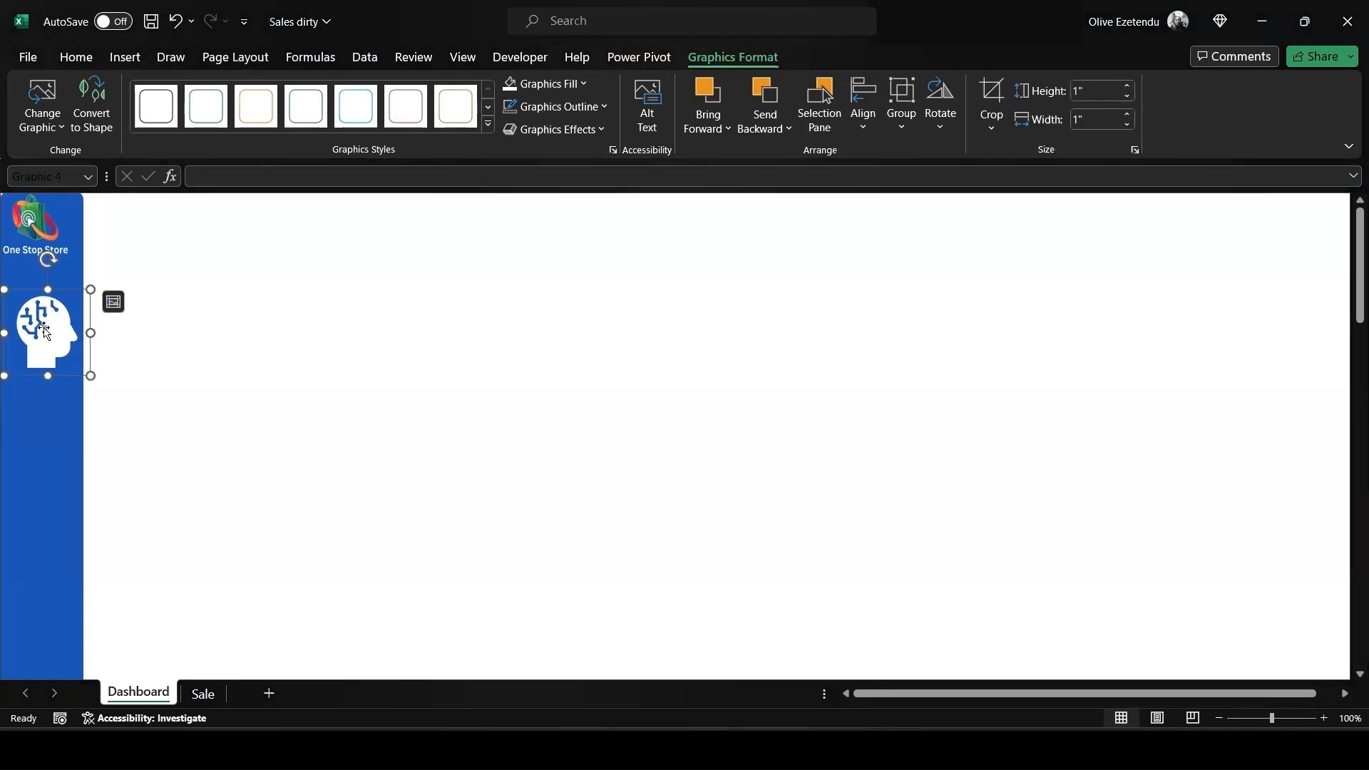
mouse_move(44, 330)
left_mouse_down()
mouse_move(140, 333)
mouse_move(33, 315)
left_mouse_up()
left_click(211, 336)
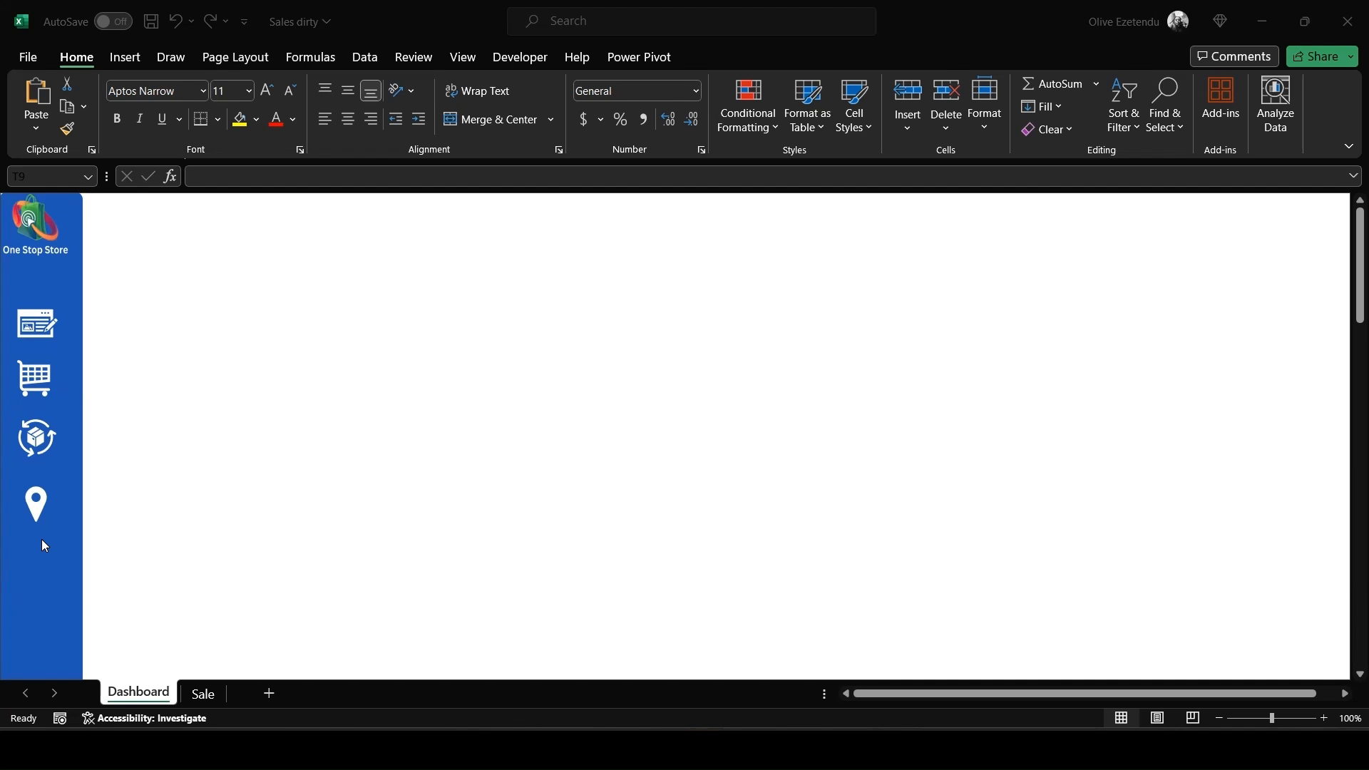
Check the KPI totals on the Sale sheet, and create a copy of the Dashboard worksheet in front of the original.
left_click(204, 698)
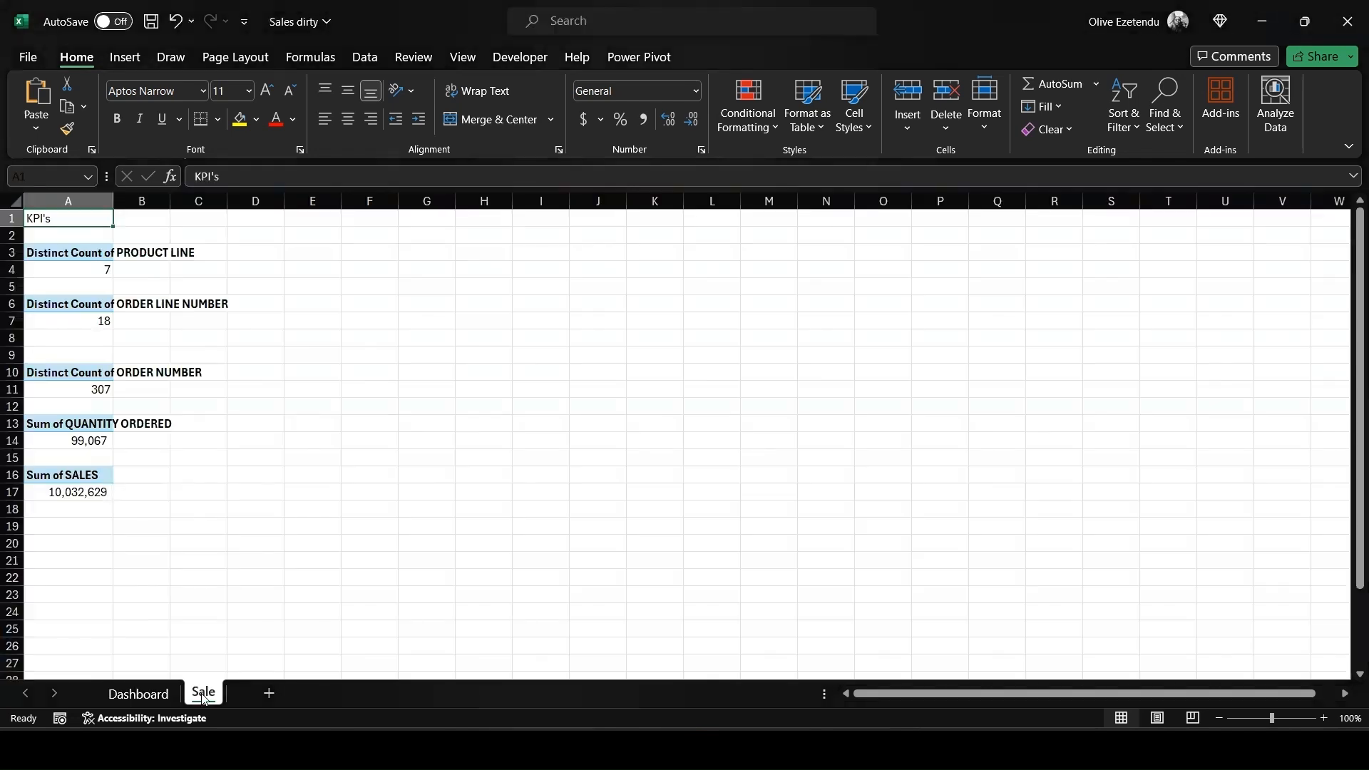
left_click(149, 699)
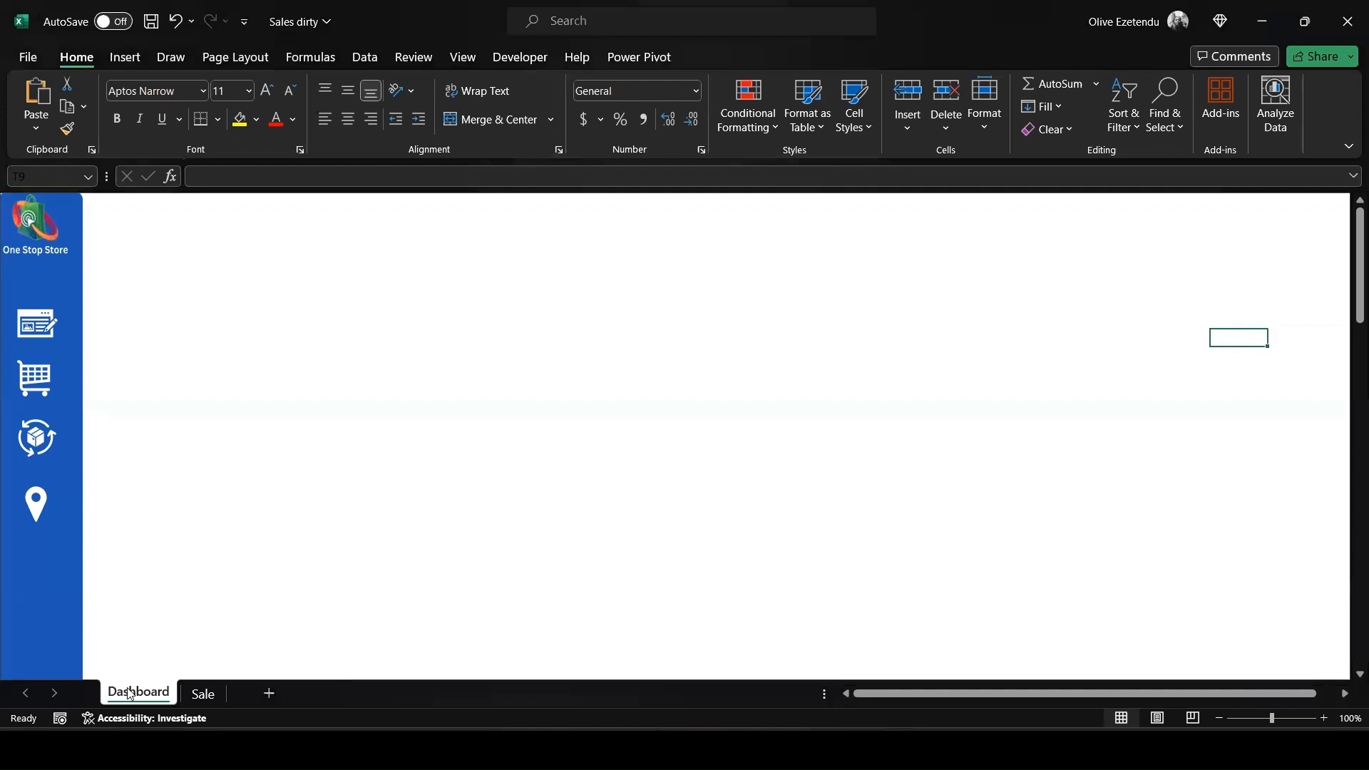
right_click(129, 692)
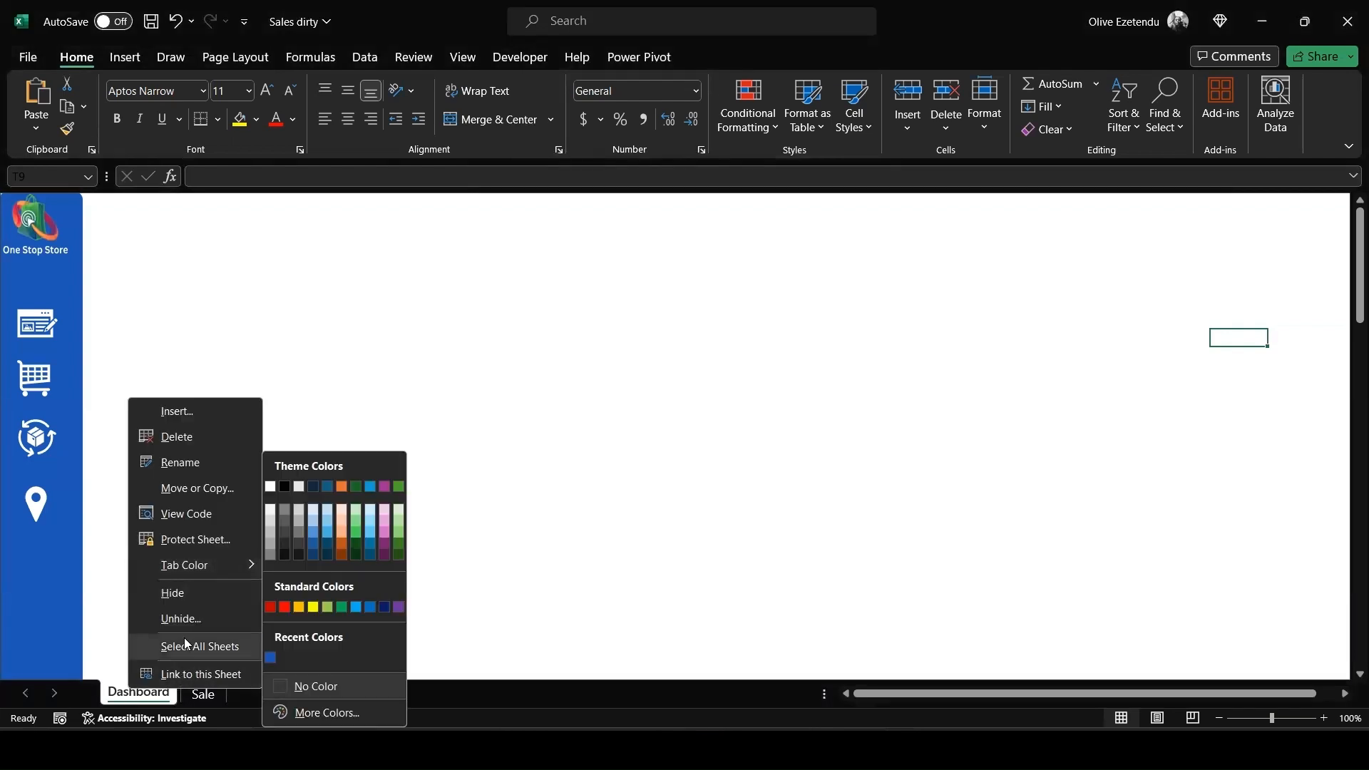
left_click(192, 487)
left_click(114, 591)
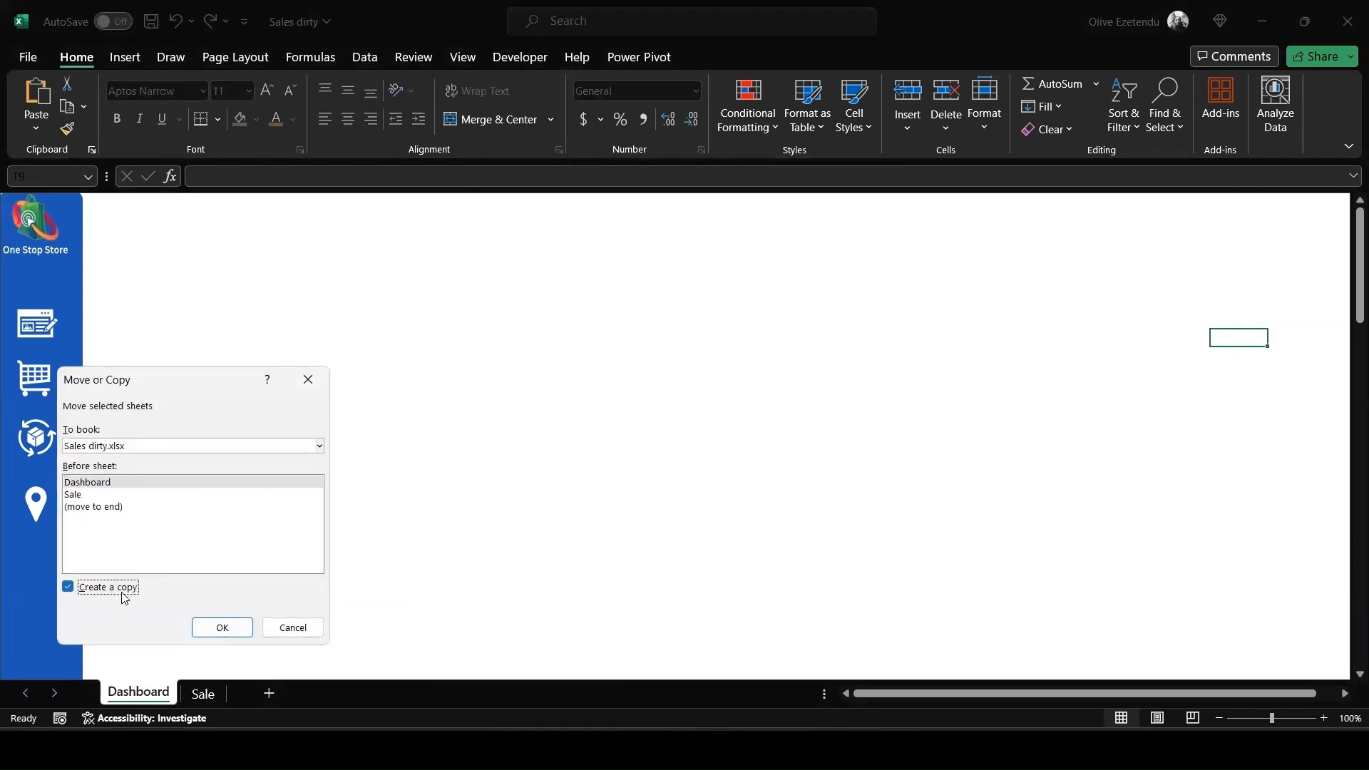
left_click(222, 629)
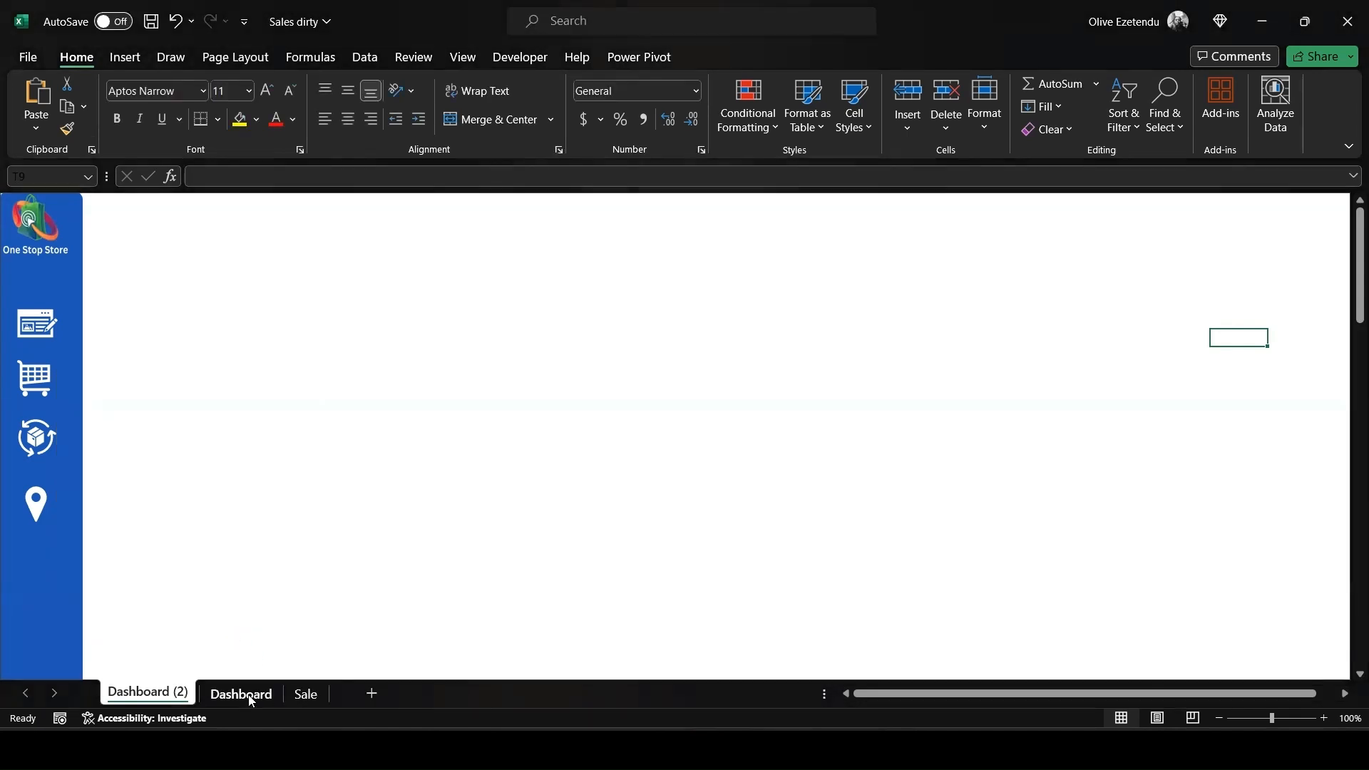
Try to duplicate the Dashboard (2) worksheet.
right_click(157, 697)
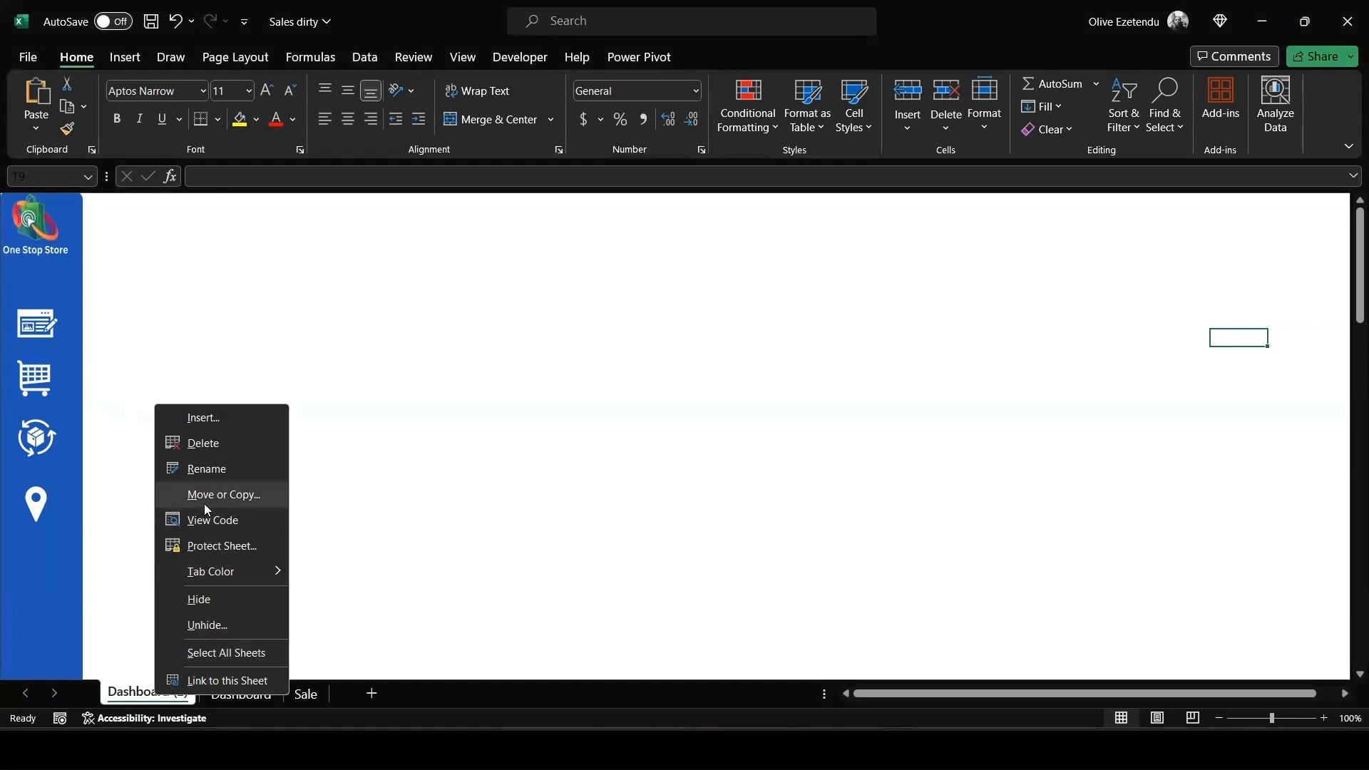
left_click(222, 494)
left_click(233, 630)
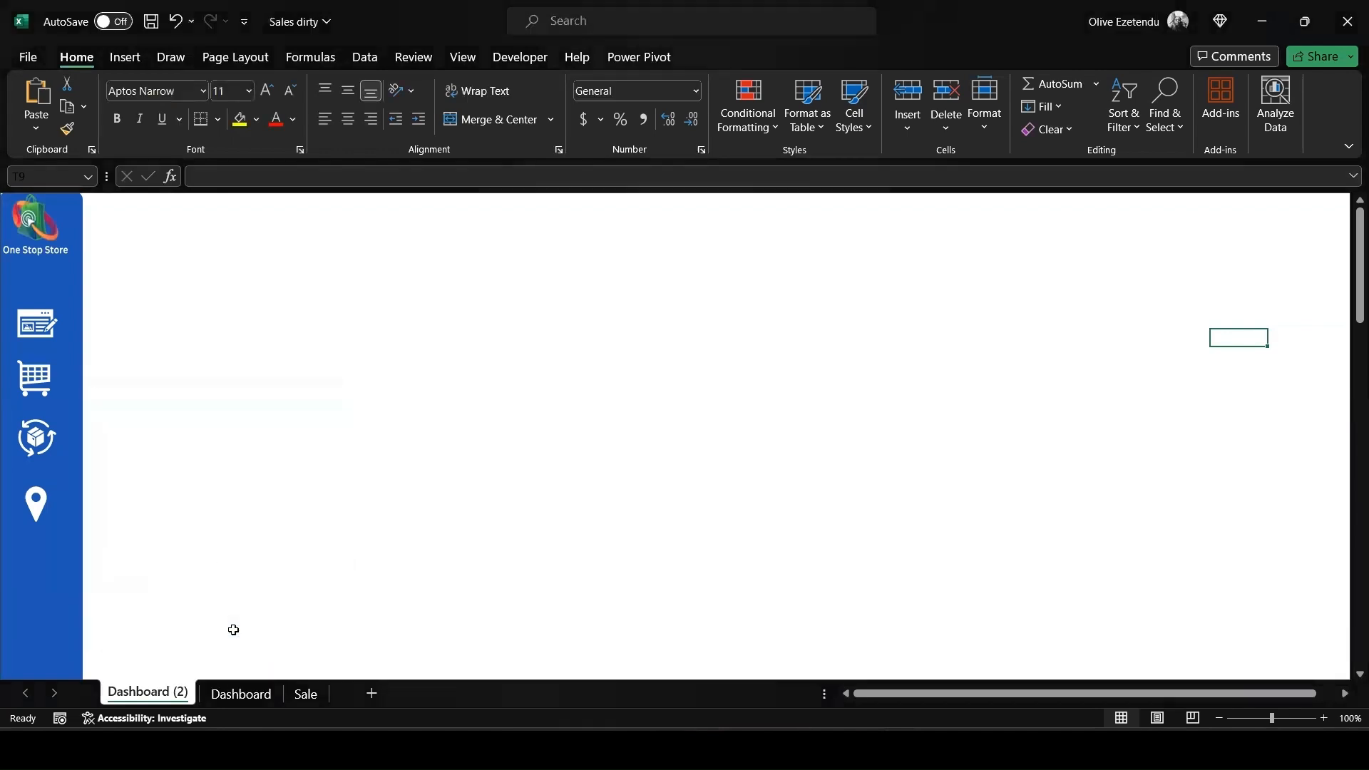
Create a copy of the Dashboard (2) worksheet in front of it, and return to the original Dashboard sheet.
right_click(161, 698)
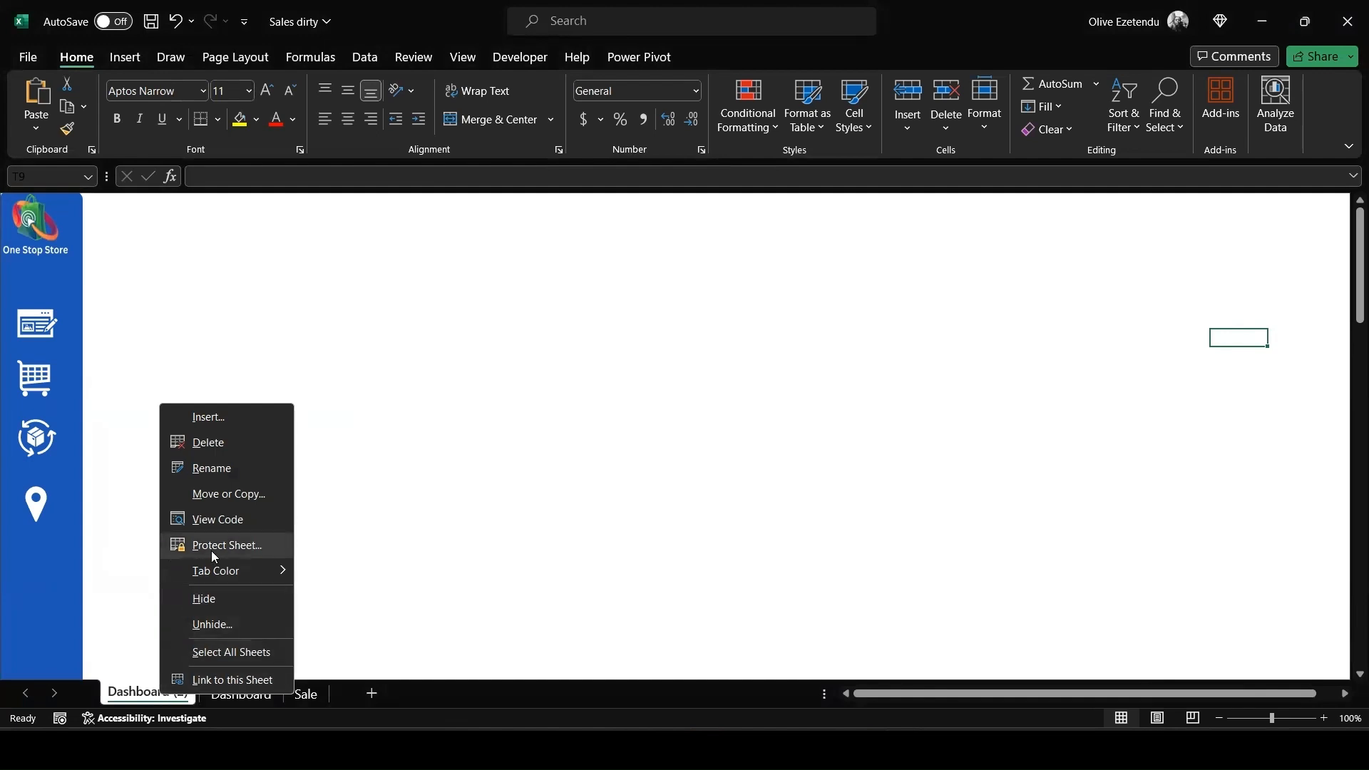
left_click(247, 496)
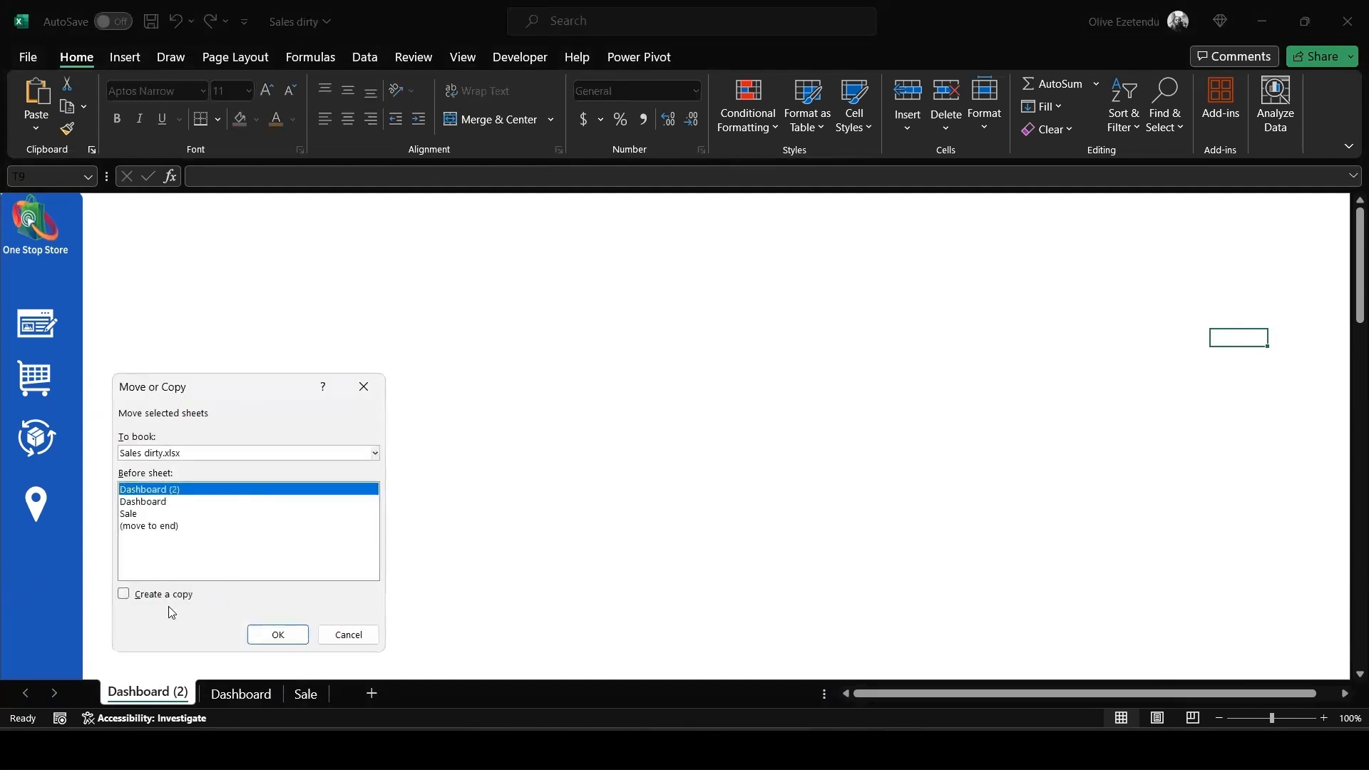
left_click(169, 601)
left_click(278, 634)
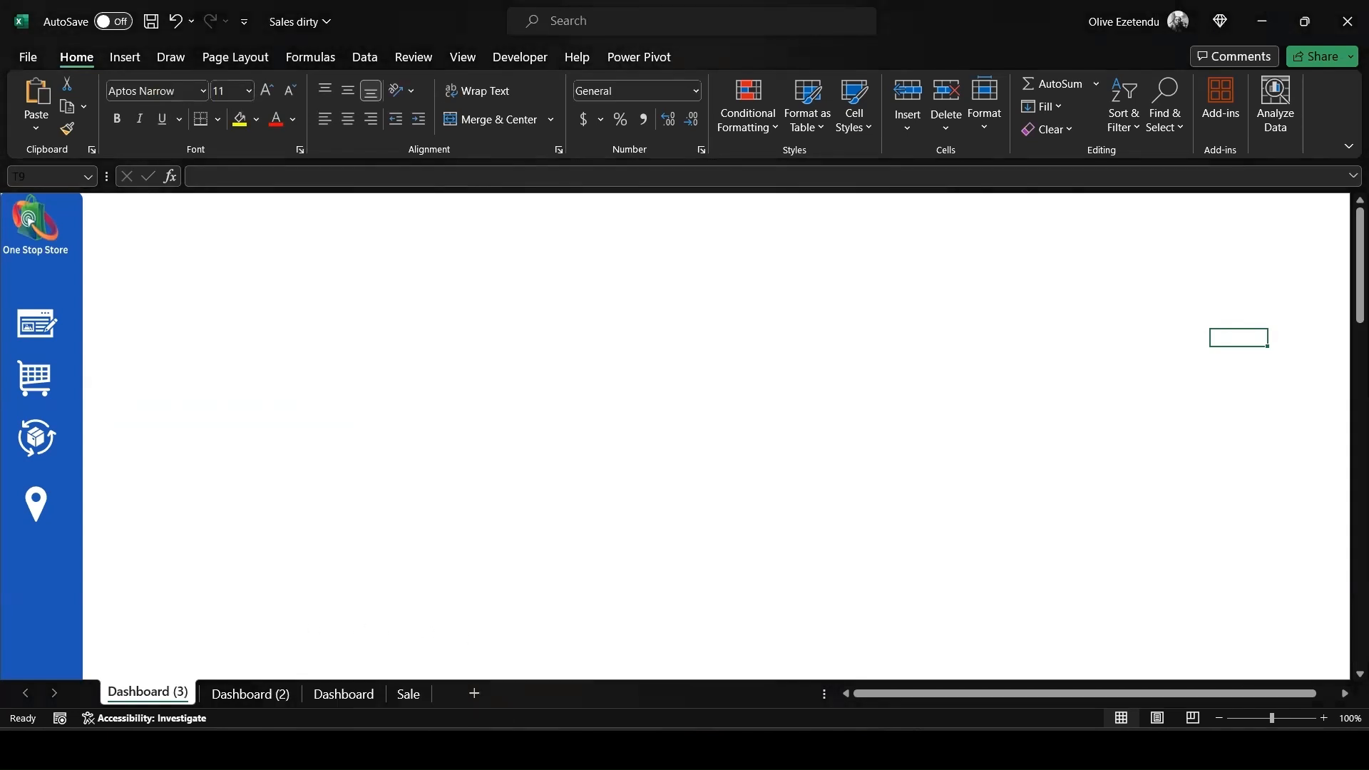
left_click(249, 695)
left_click(345, 697)
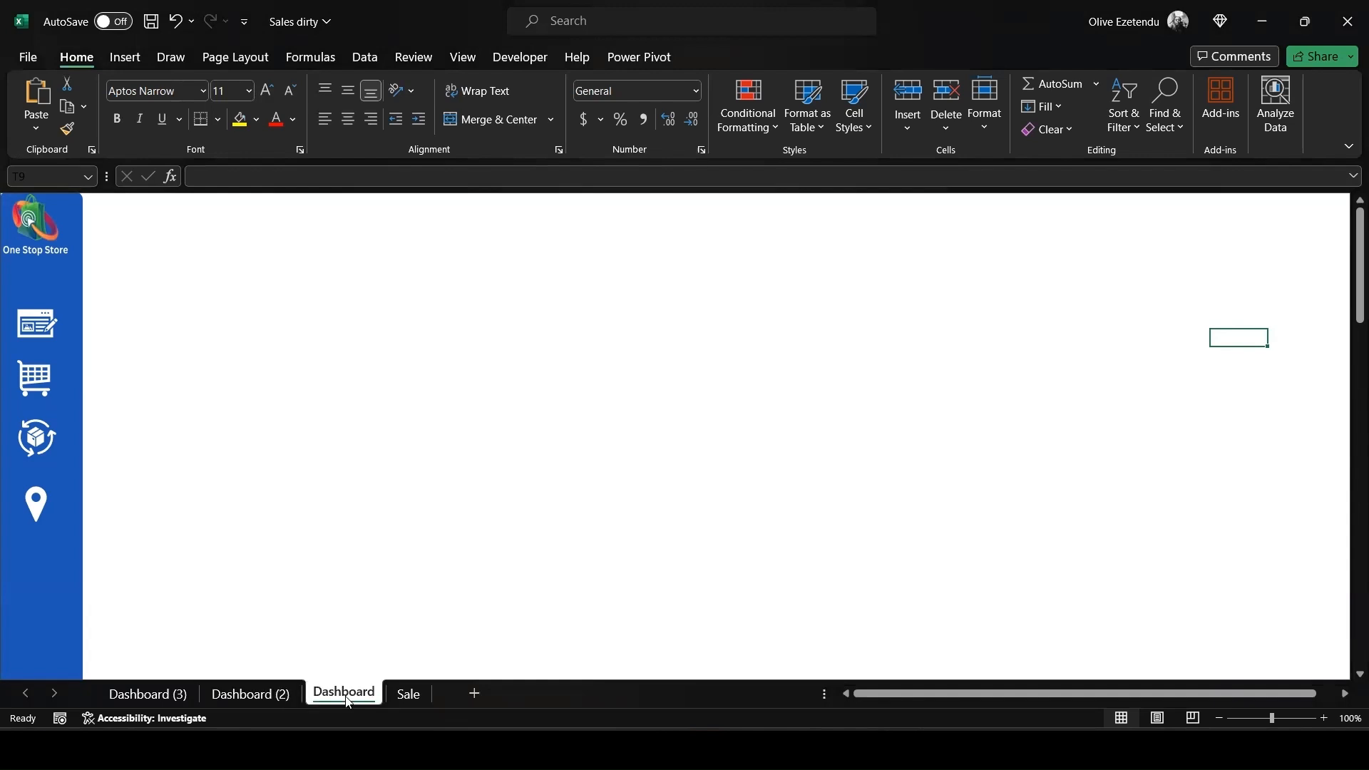
Create a copy of the Dashboard (3) worksheet in front of it.
left_click(412, 696)
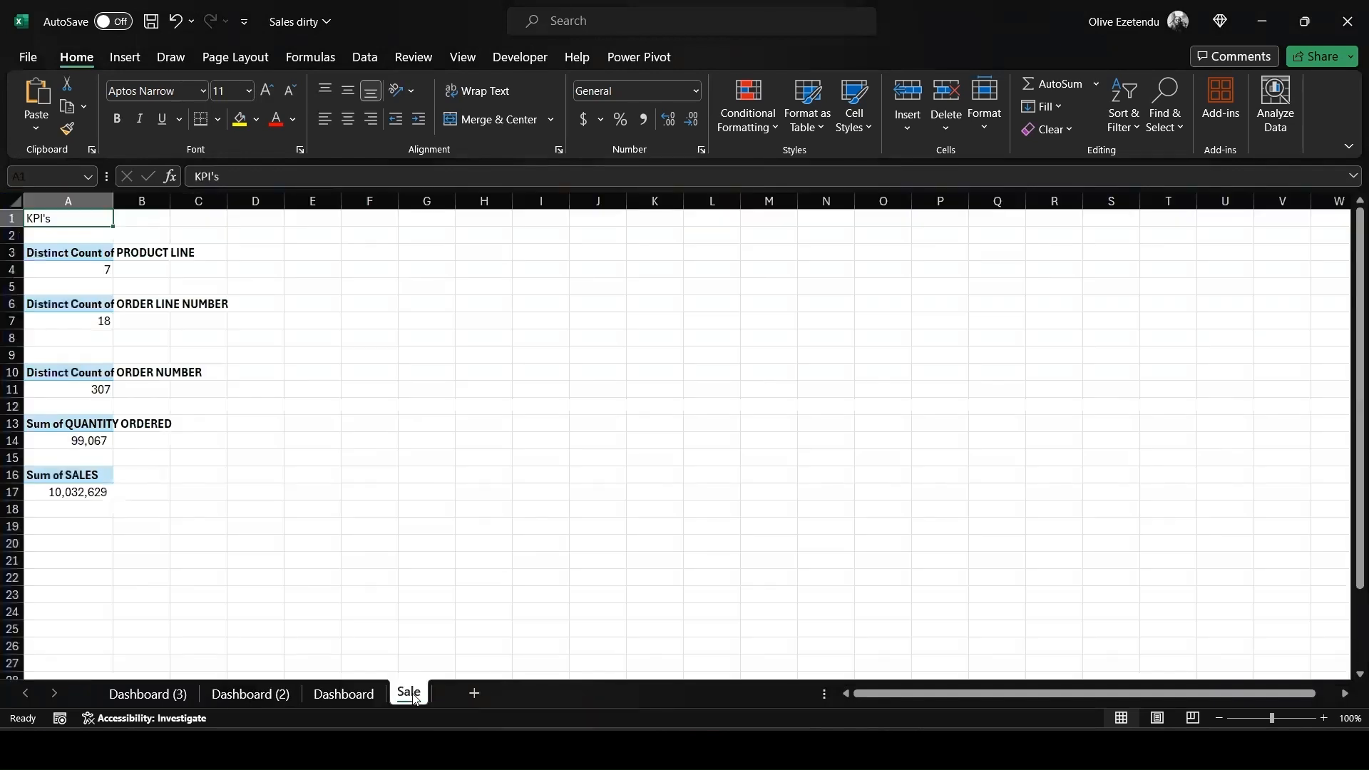
left_click(152, 697)
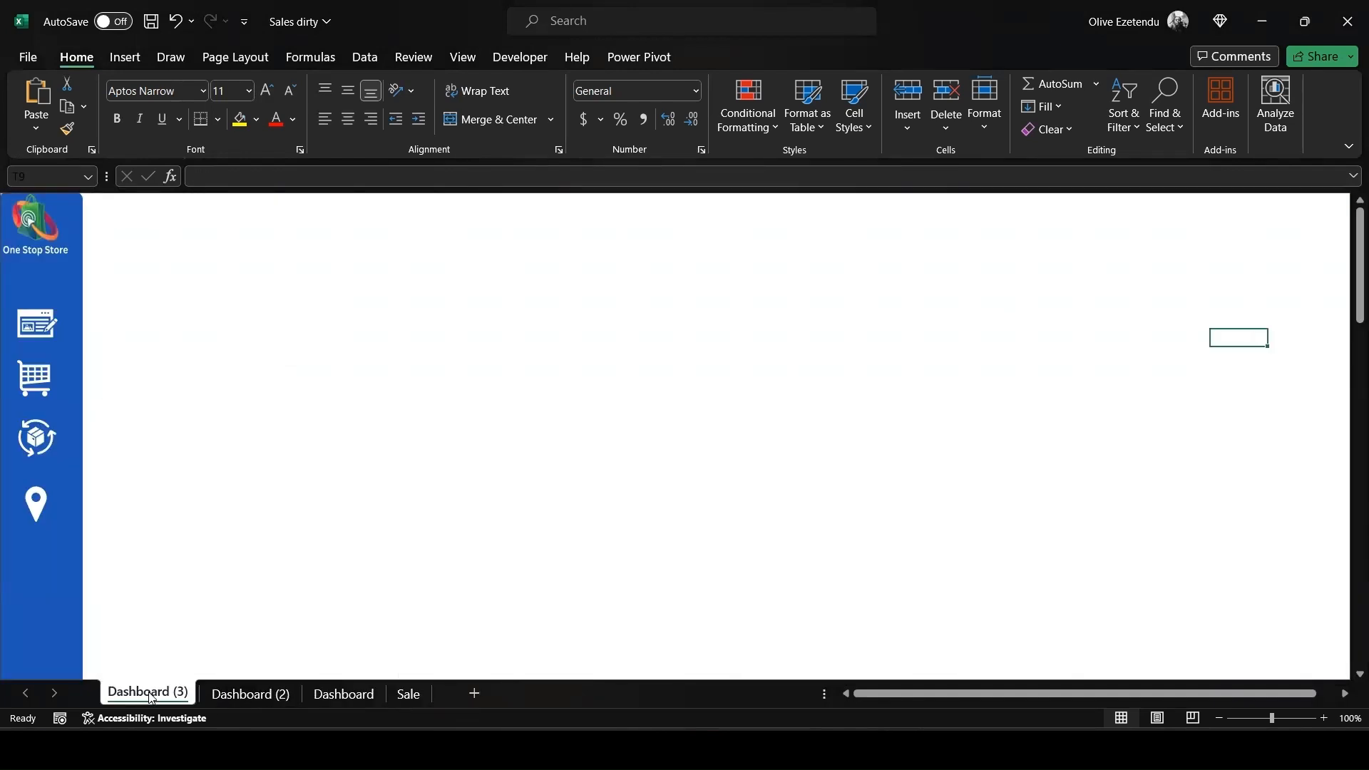
right_click(151, 698)
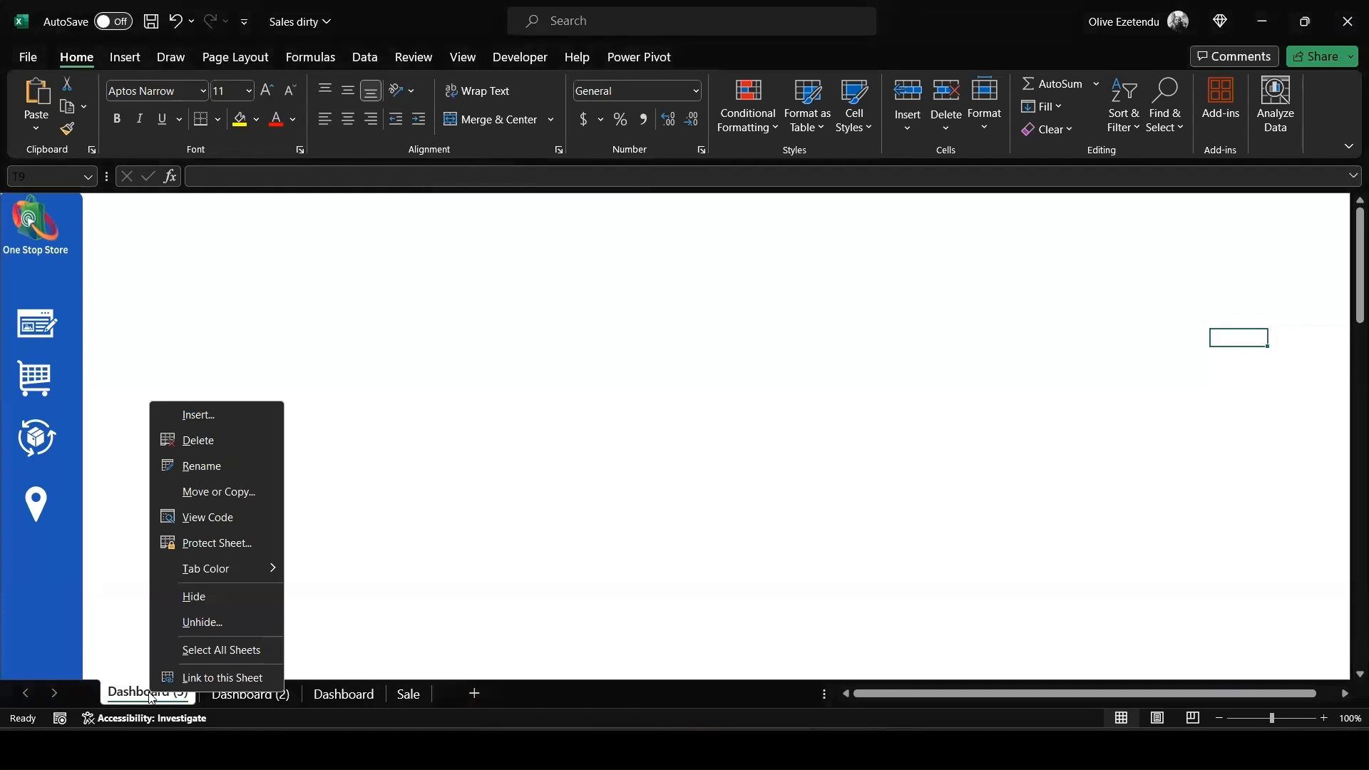
left_click(227, 492)
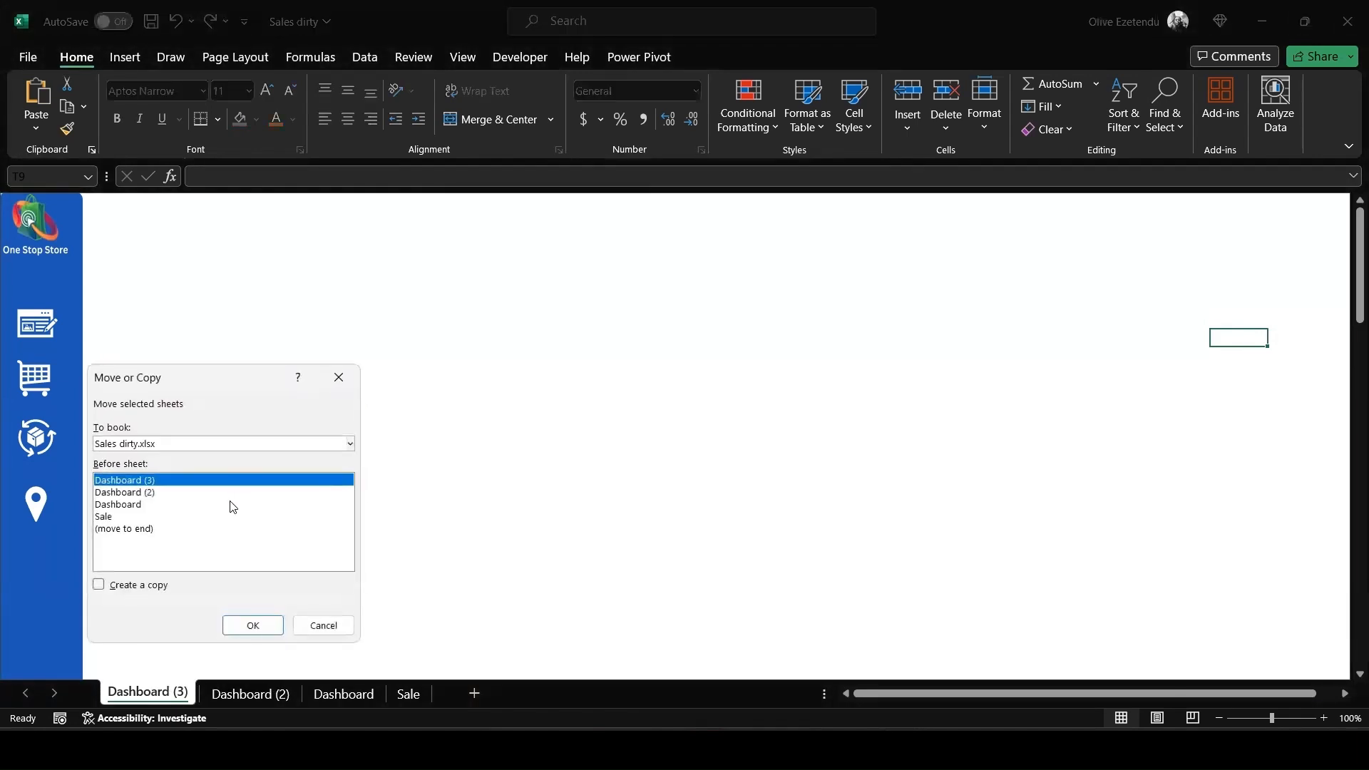
left_click(159, 589)
left_click(252, 626)
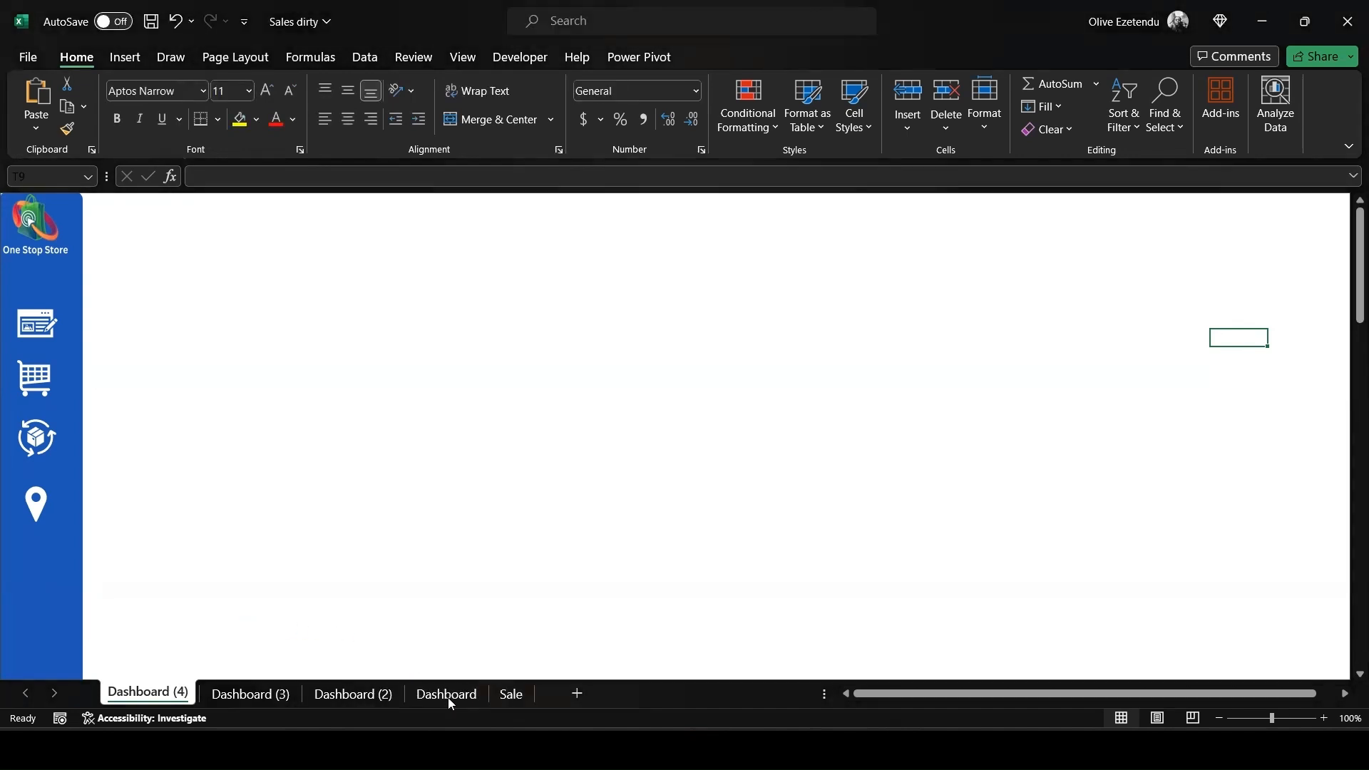
Move the KPI totals in A1:A17 of the Sale sheet onto the Dashboard (3) sheet, beside the blue sidebar.
left_click(511, 695)
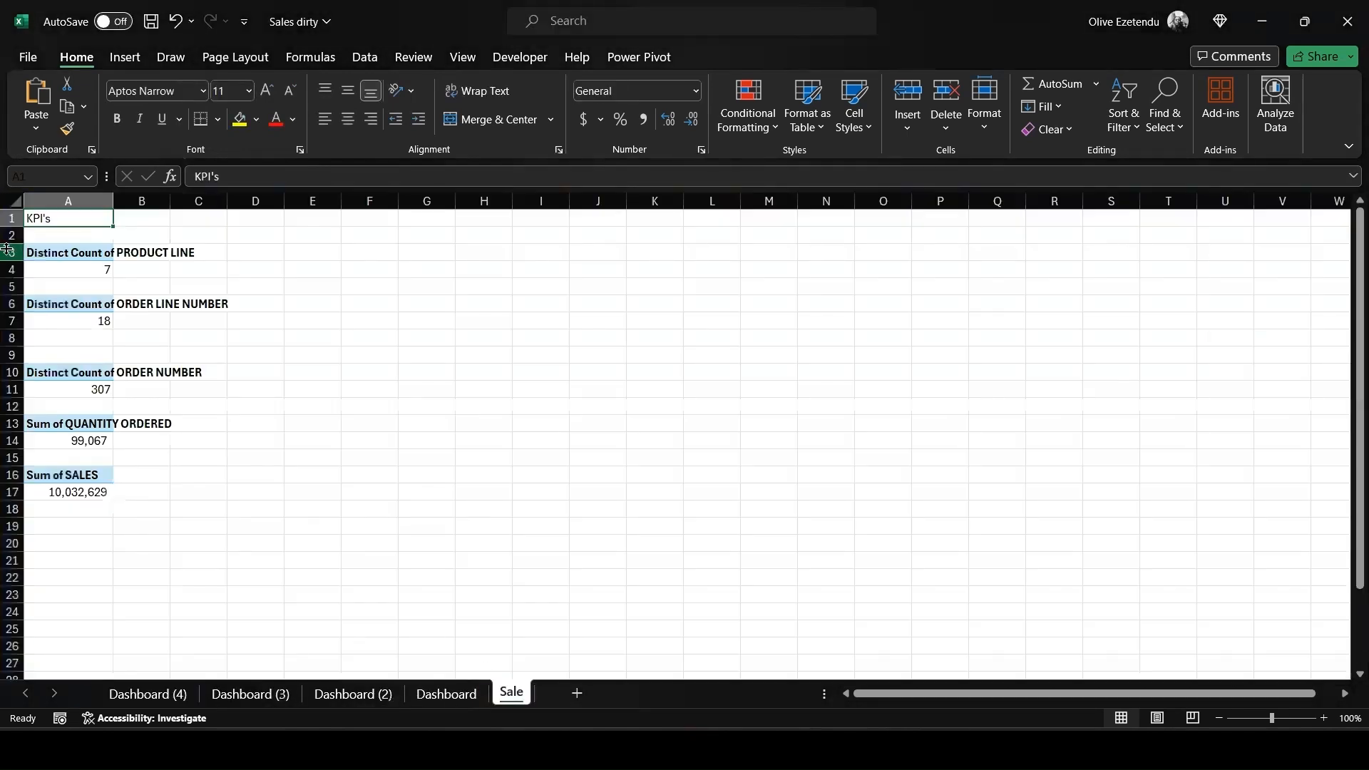
left_click_drag(29, 212, 105, 497)
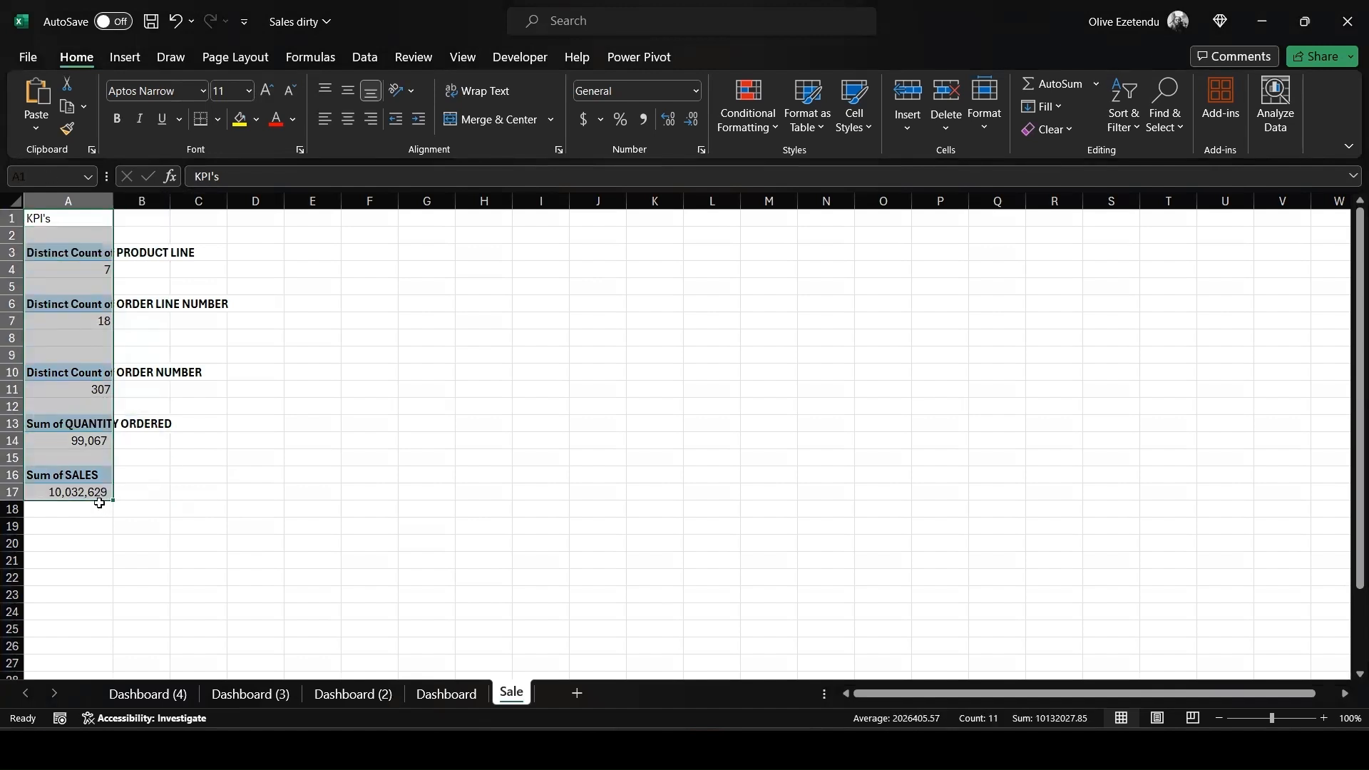
key("ctrl+c")
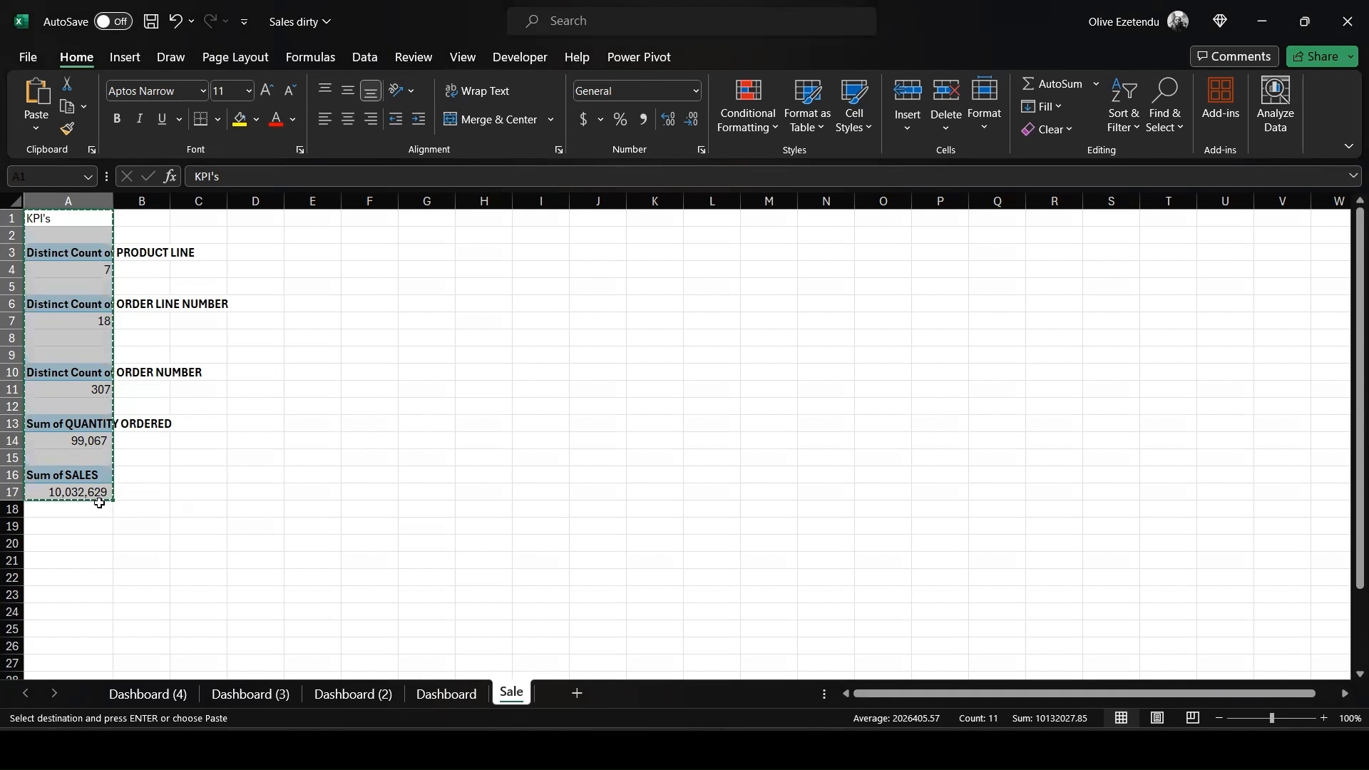
left_click(279, 696)
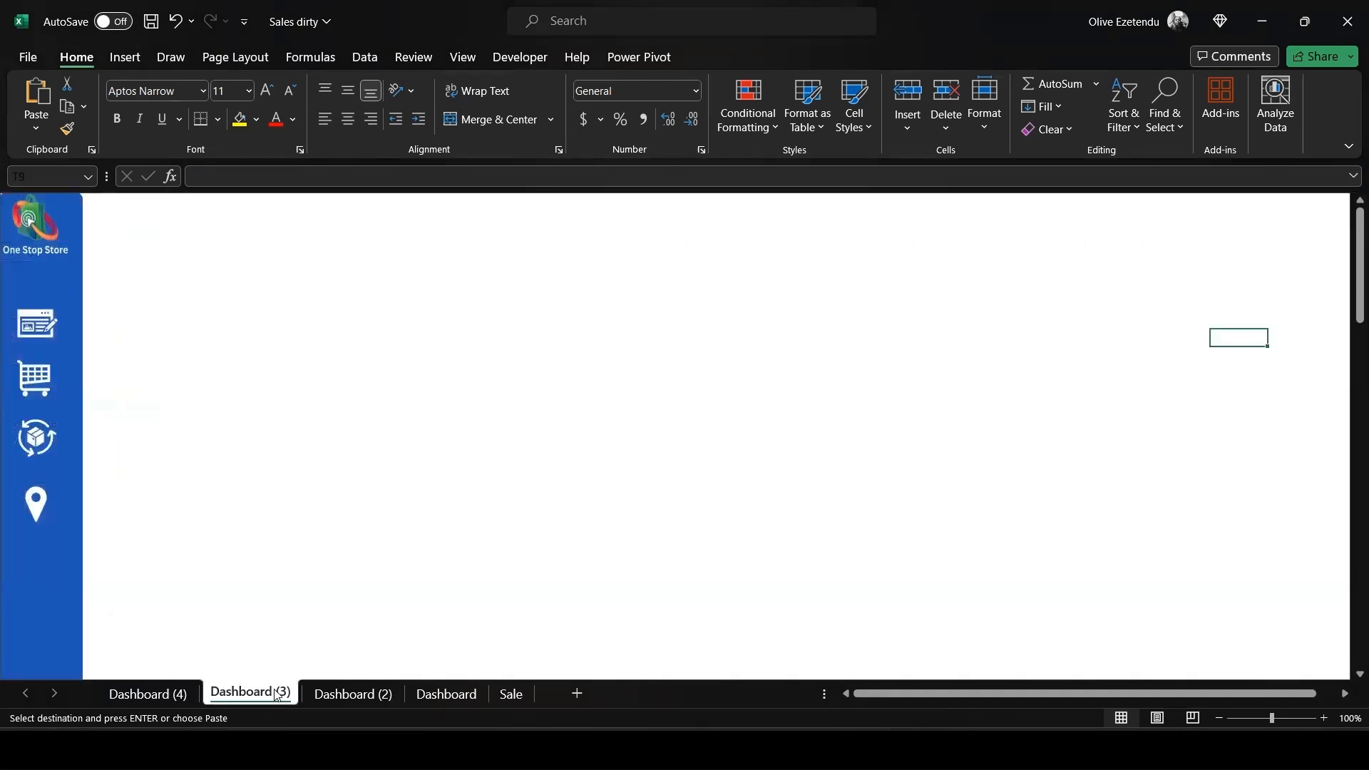
Rename the Dashboard (3) sheet as Salee and delete the old Sale sheet.
double_click(279, 695)
type("Salee")
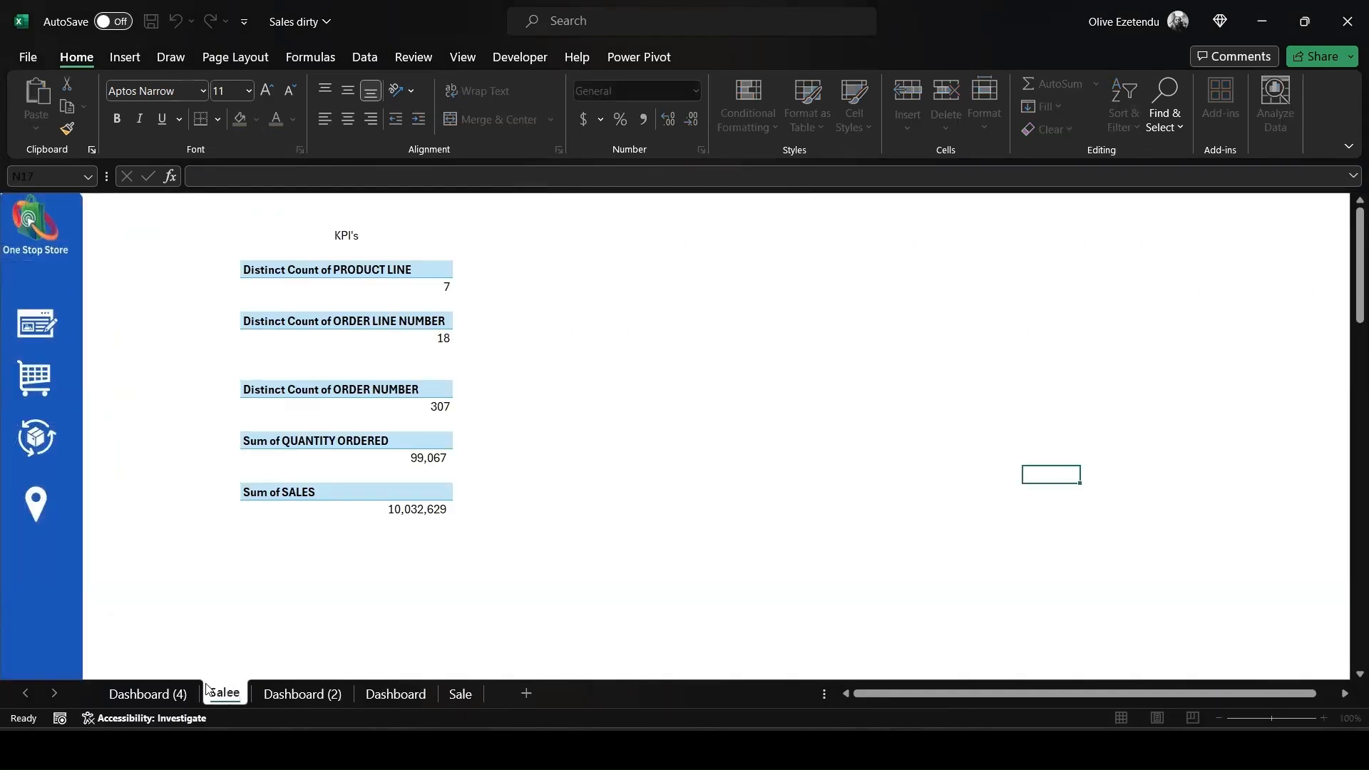
right_click(460, 696)
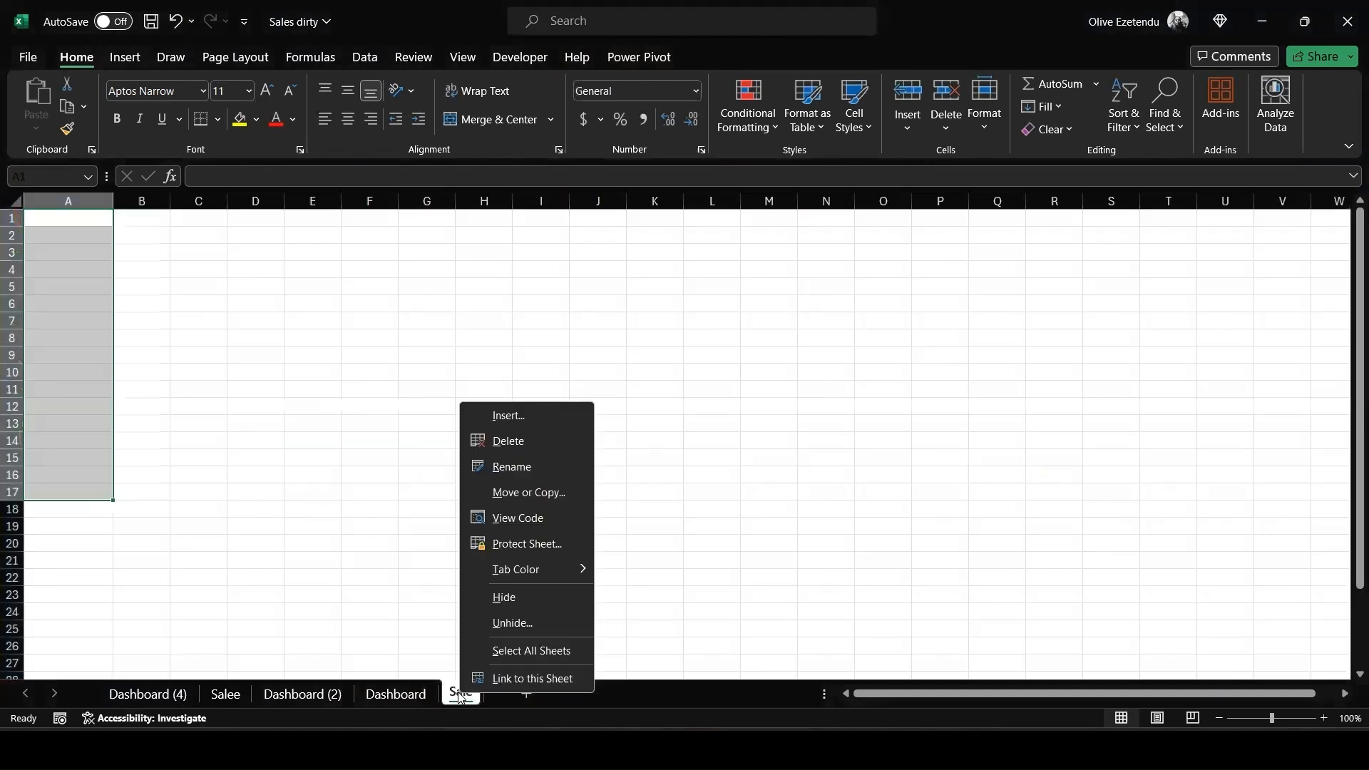
left_click(531, 440)
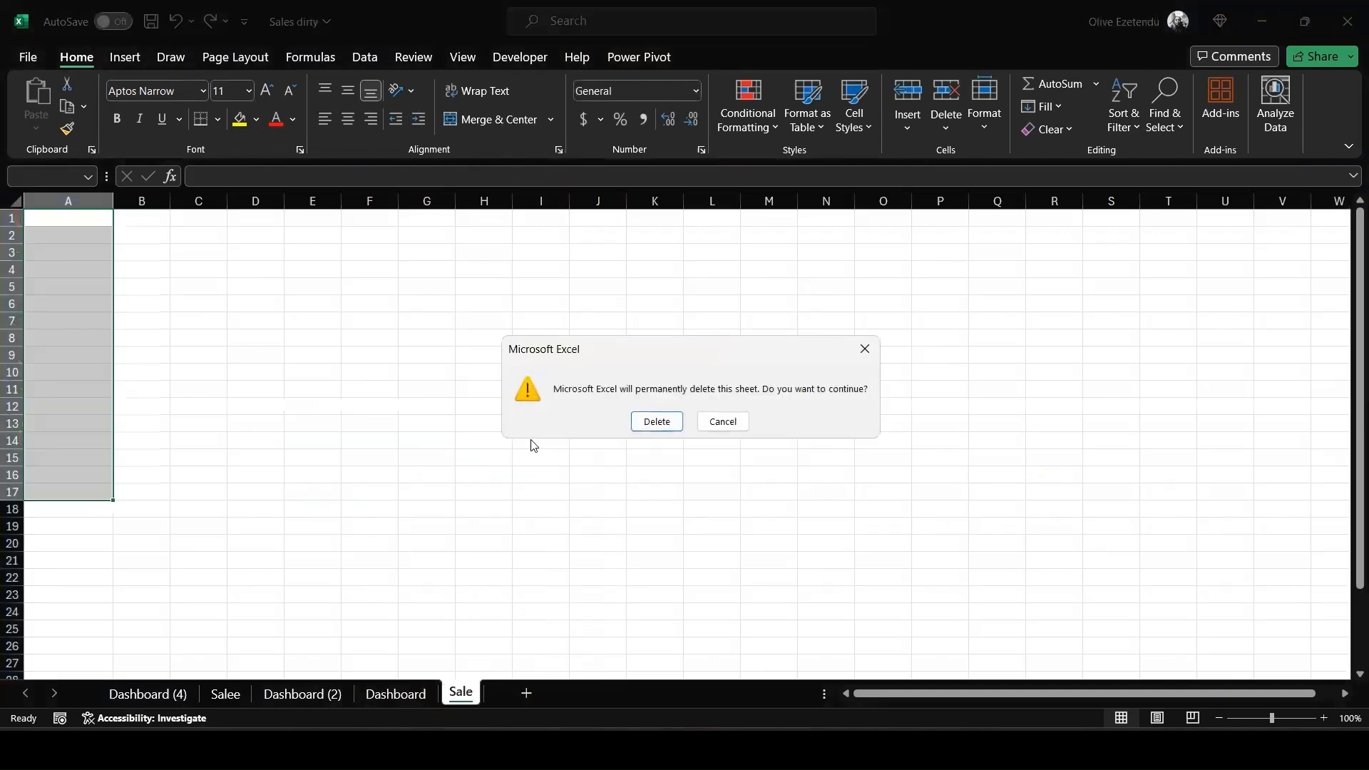
left_click(657, 421)
Rename the Salee sheet as Sale.
double_click(226, 693)
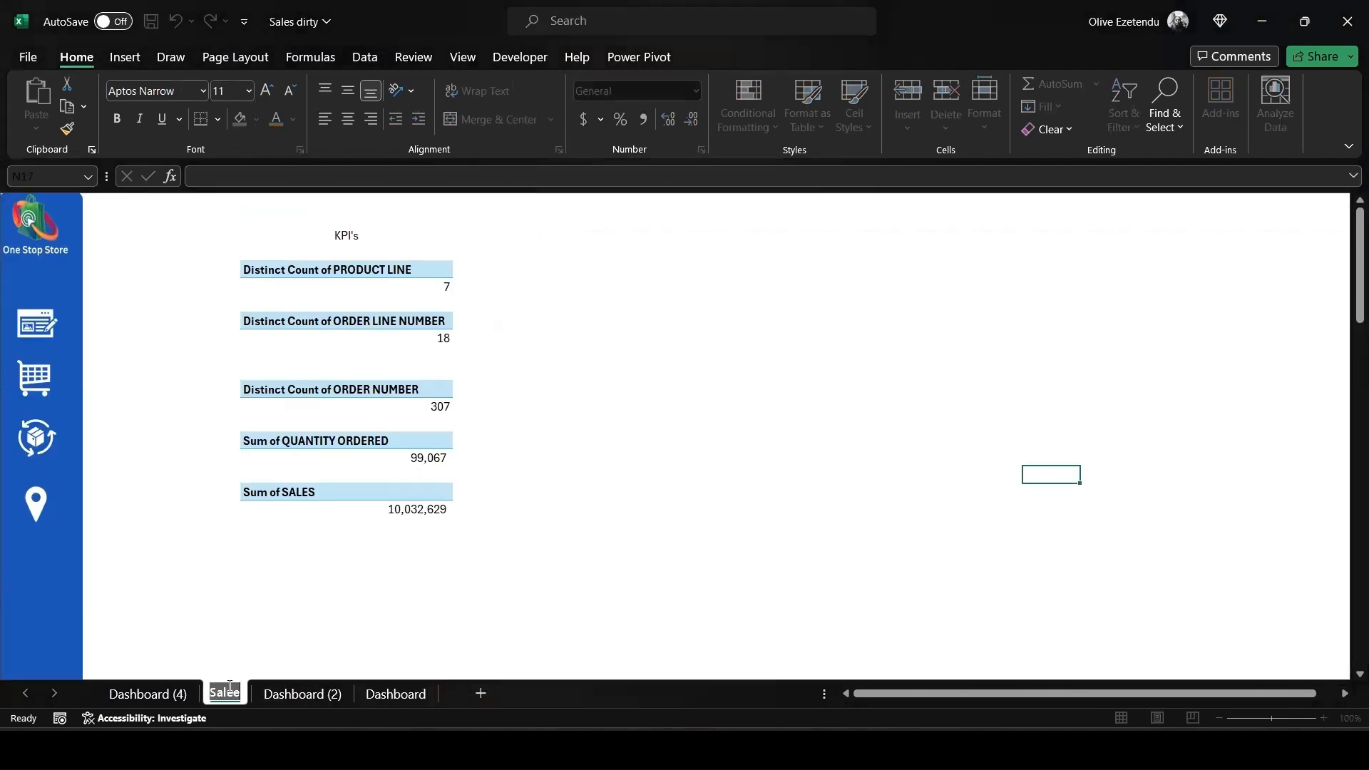
type("Sale")
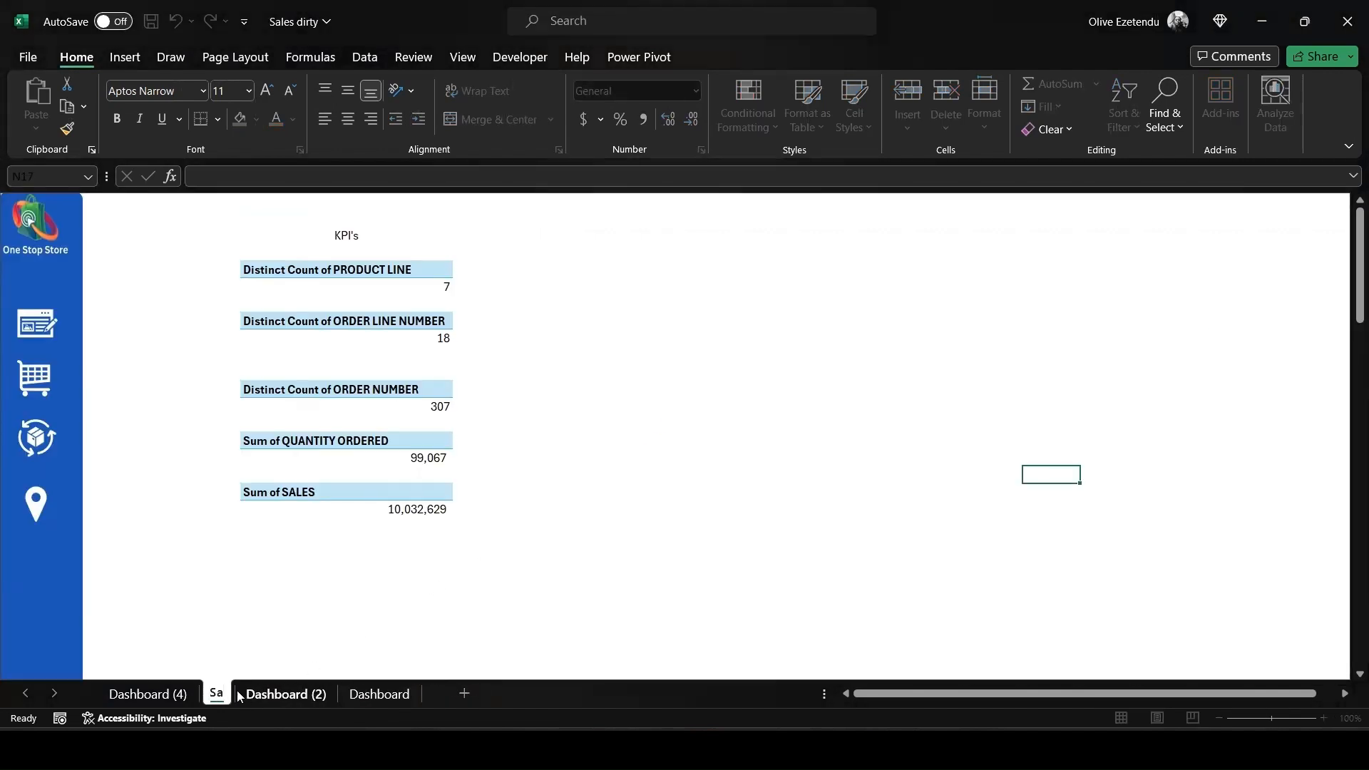
key("Return")
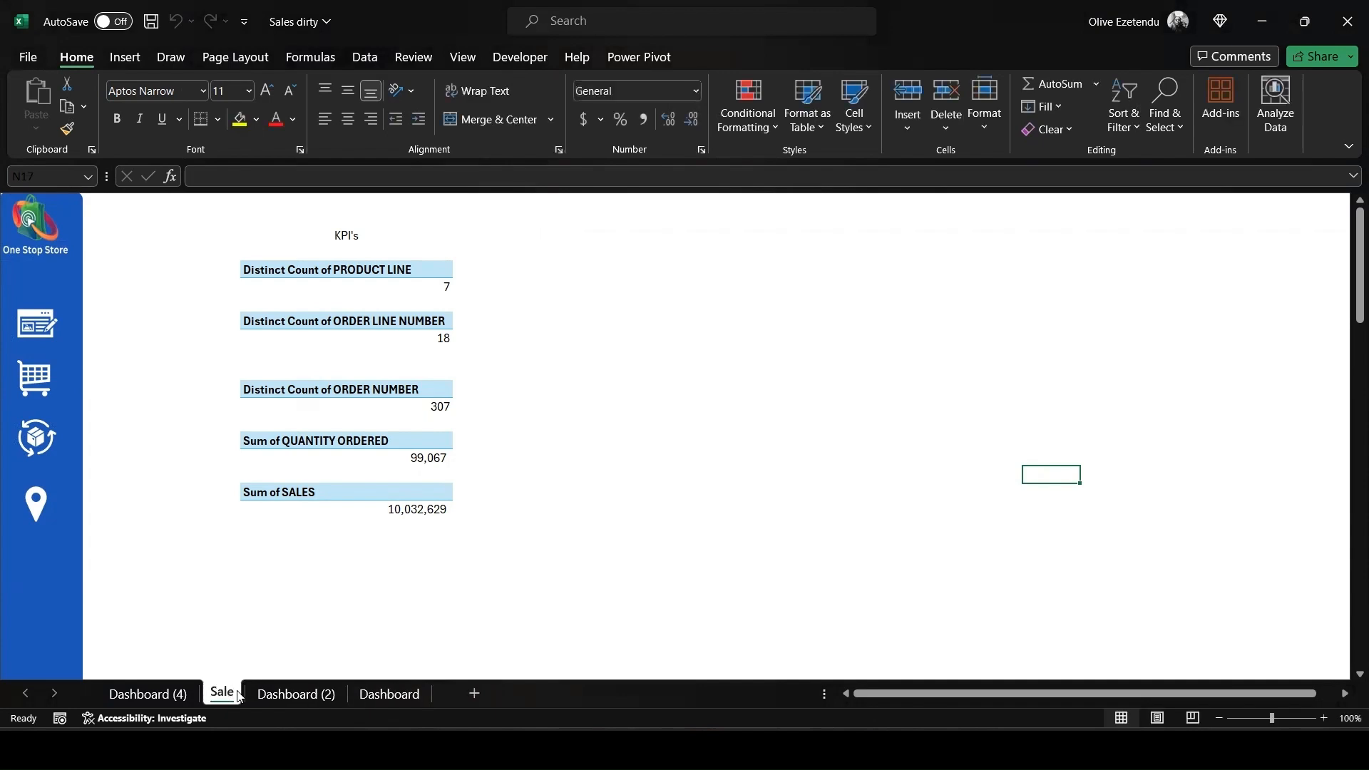
Try the name Product for the Dashboard (2) sheet, and rename it as Products.
double_click(288, 693)
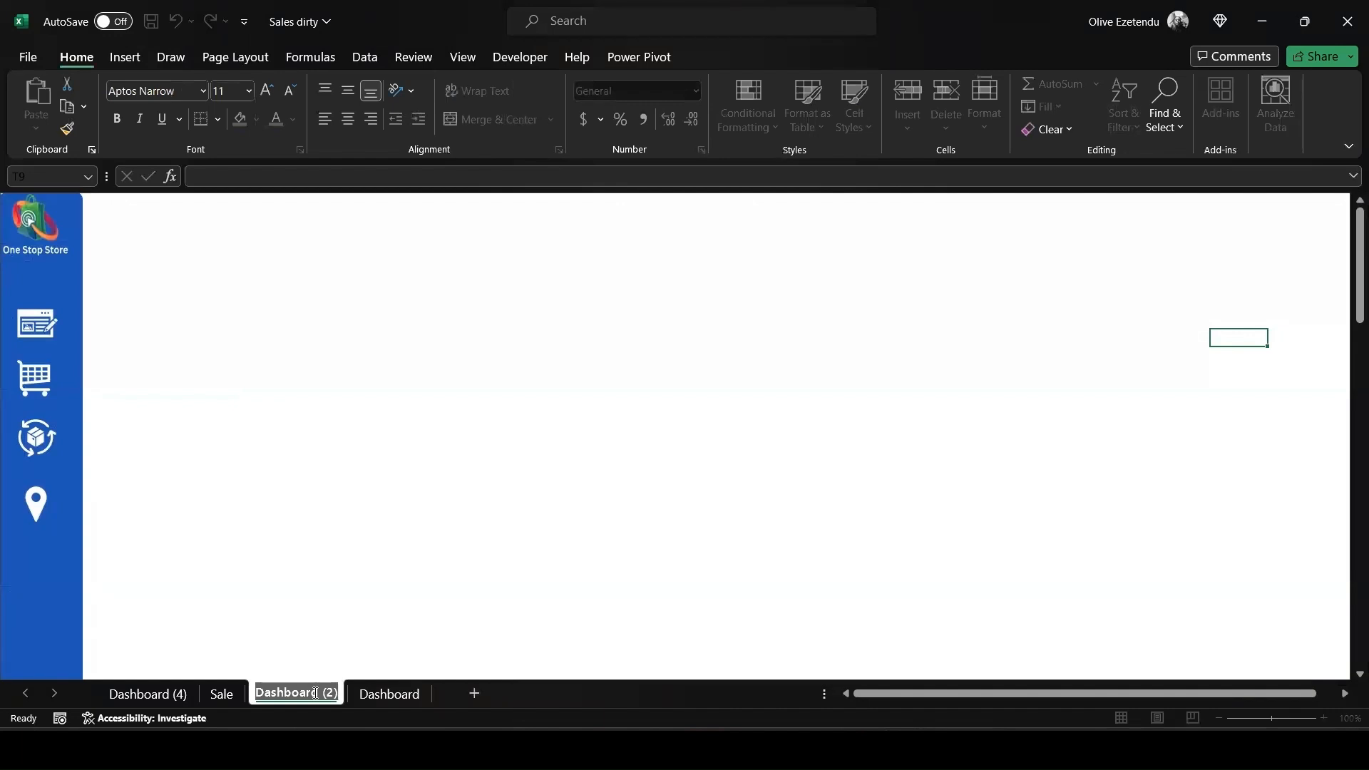
type("P")
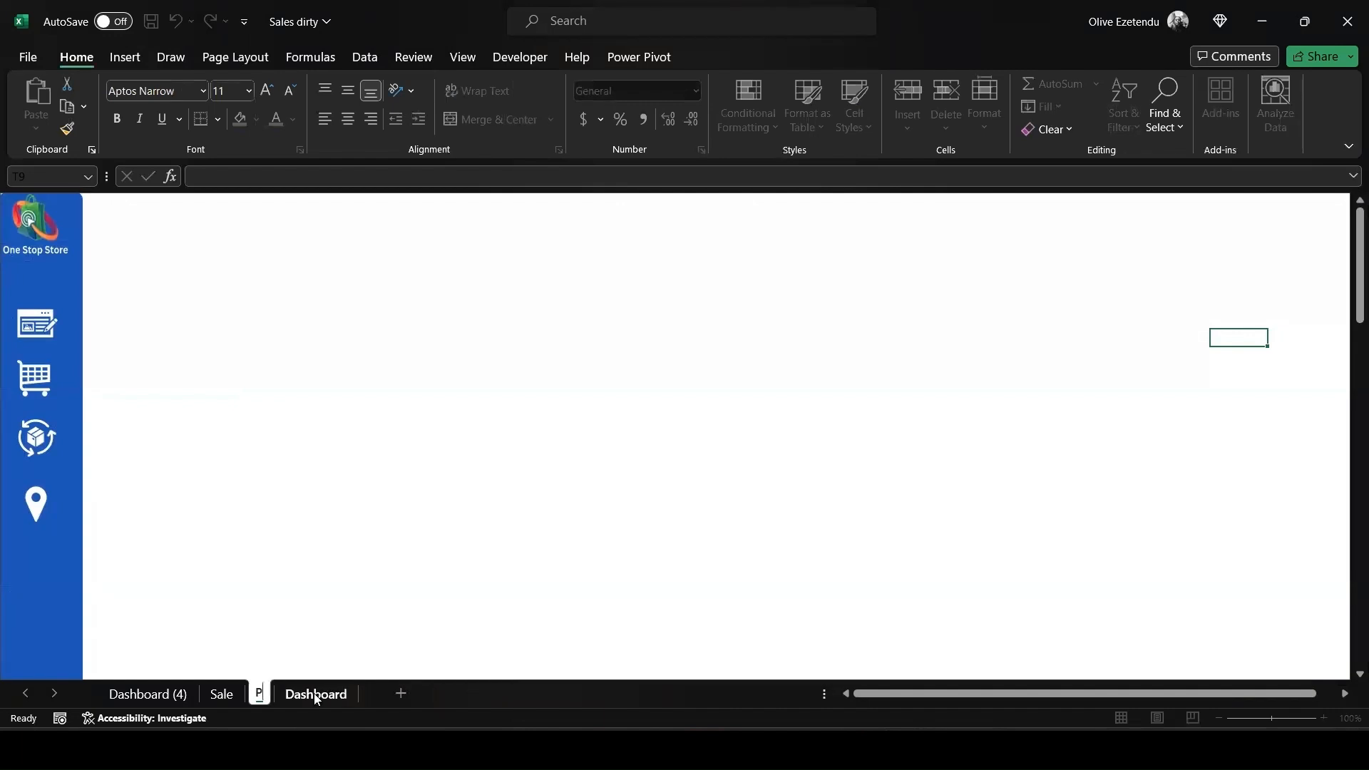
type("roduct")
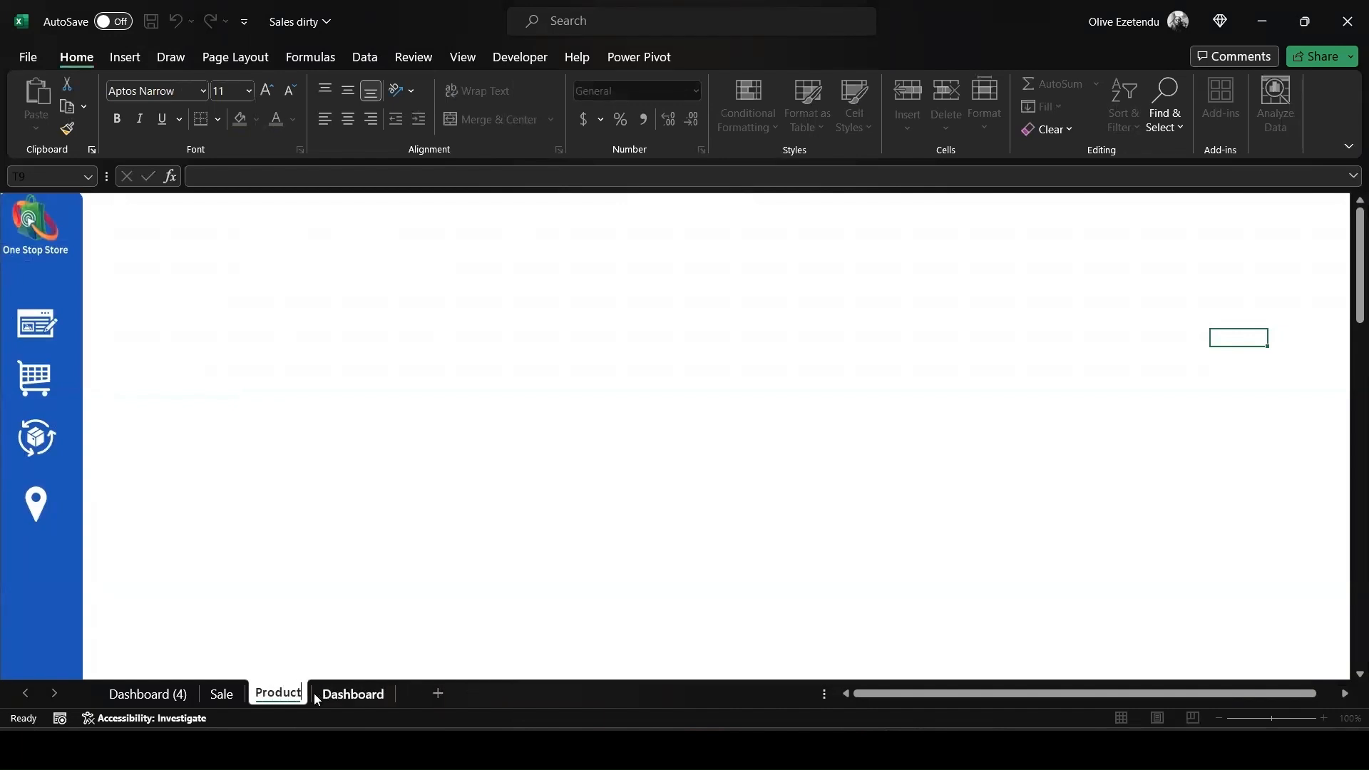
key("Return")
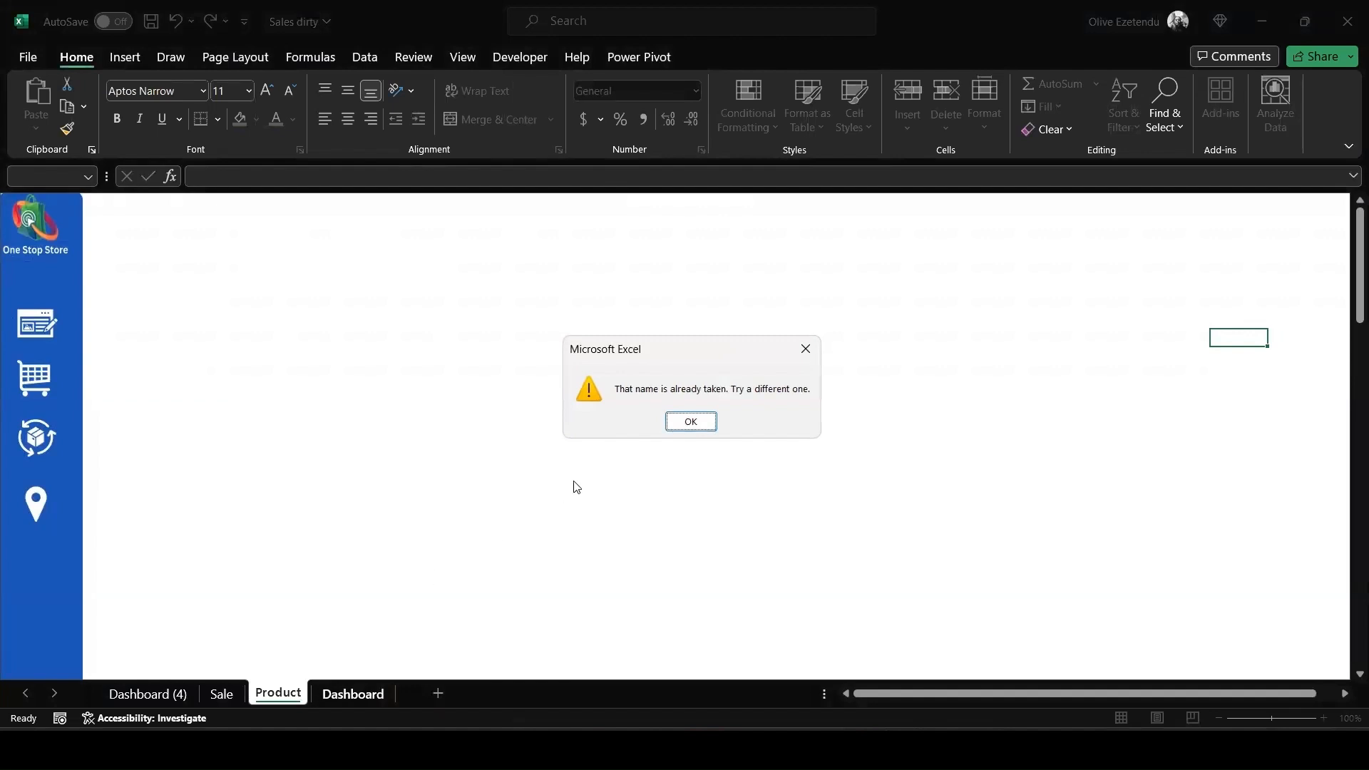
left_click(711, 420)
left_click(298, 688)
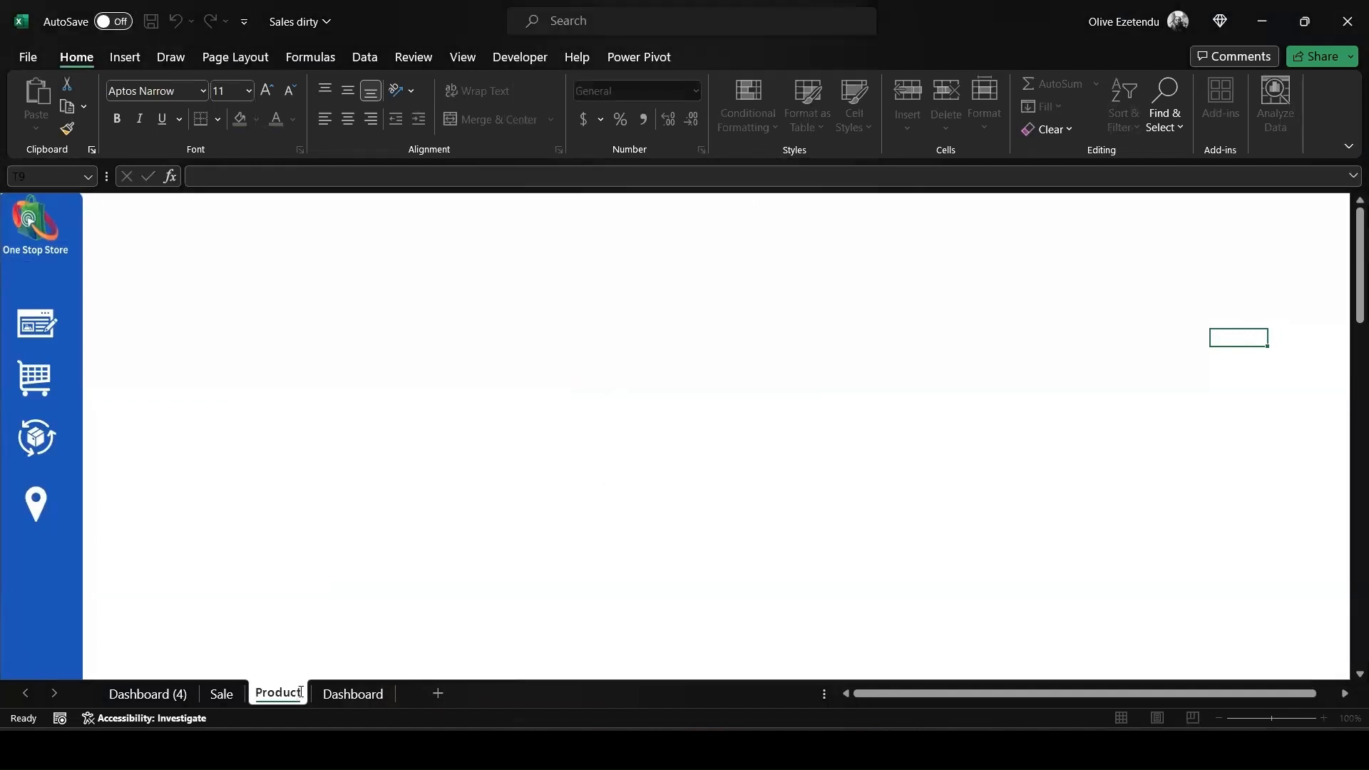
type("s")
key("Return")
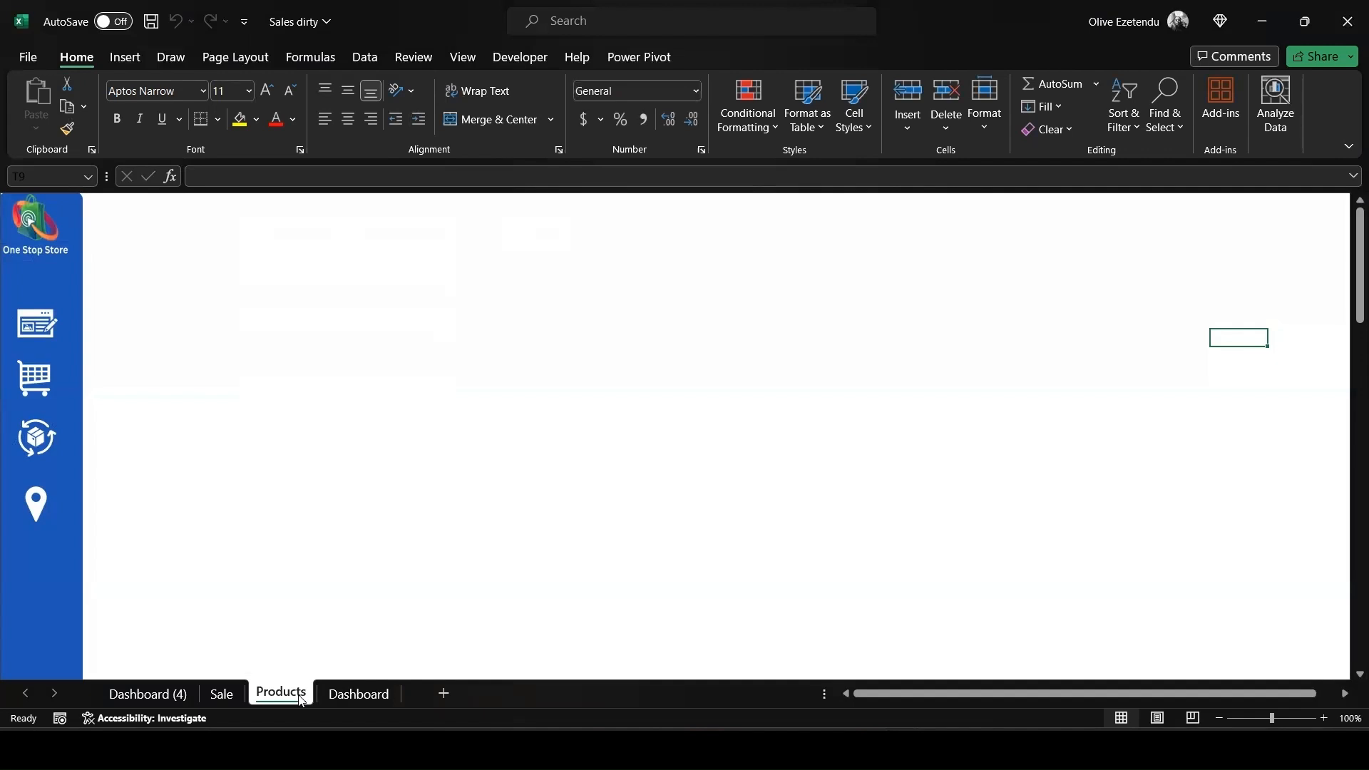
Rename the original Dashboard sheet as Locations and the Dashboard (4) sheet as Dashboard.
double_click(366, 691)
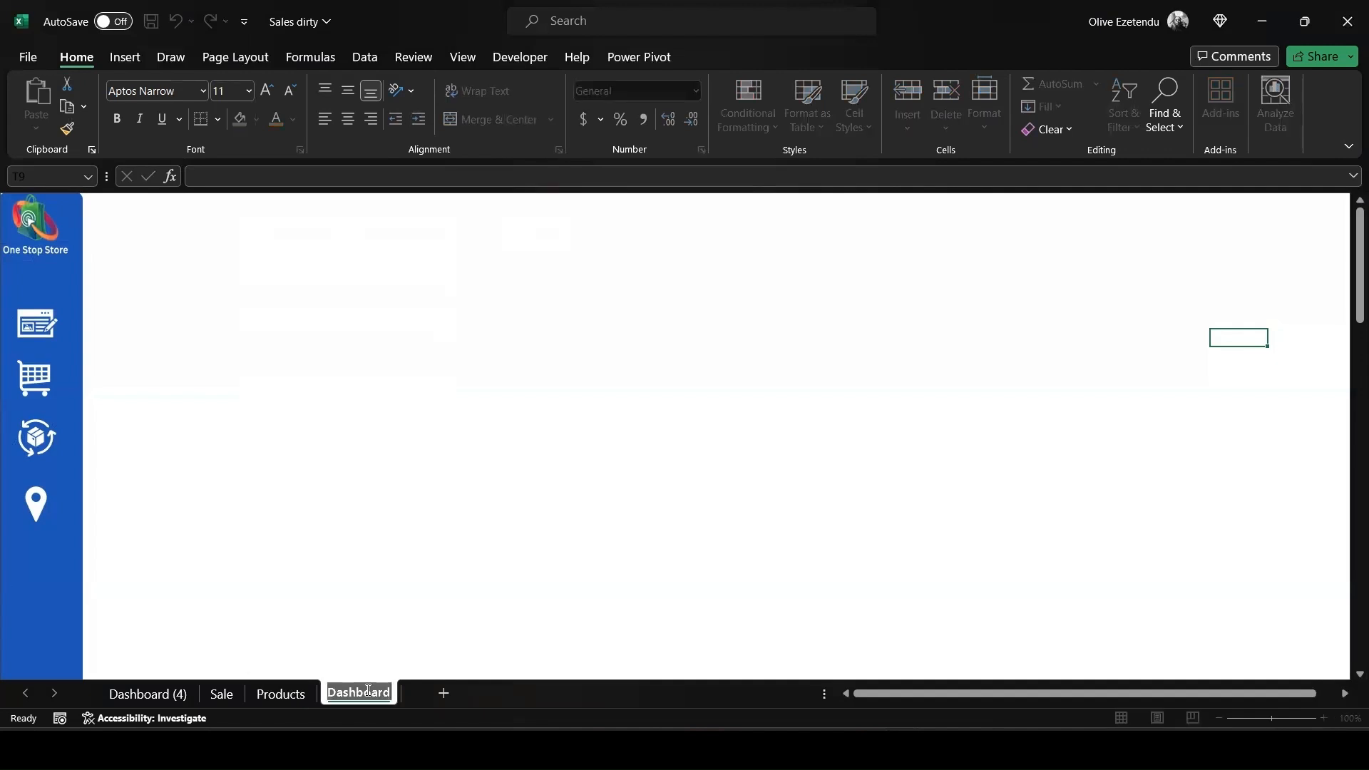
type("Locations")
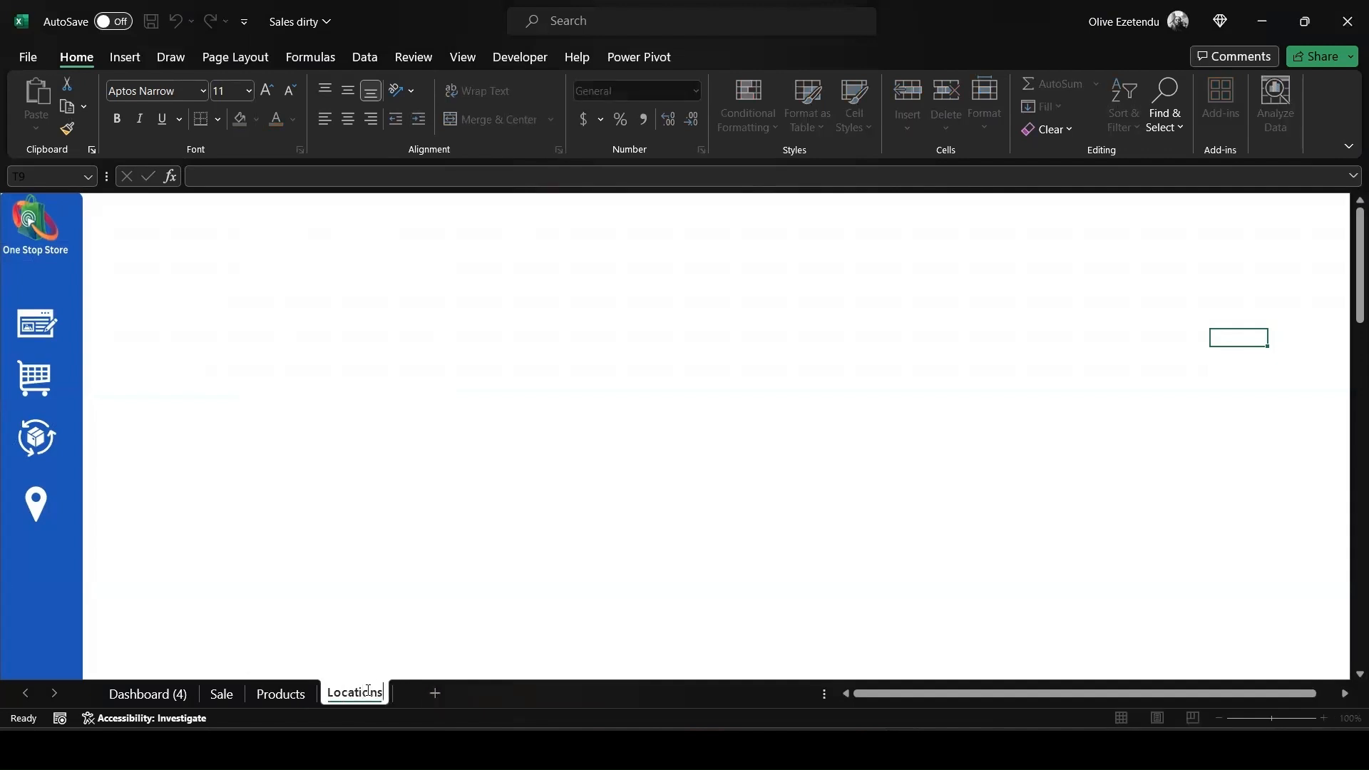
key("Return")
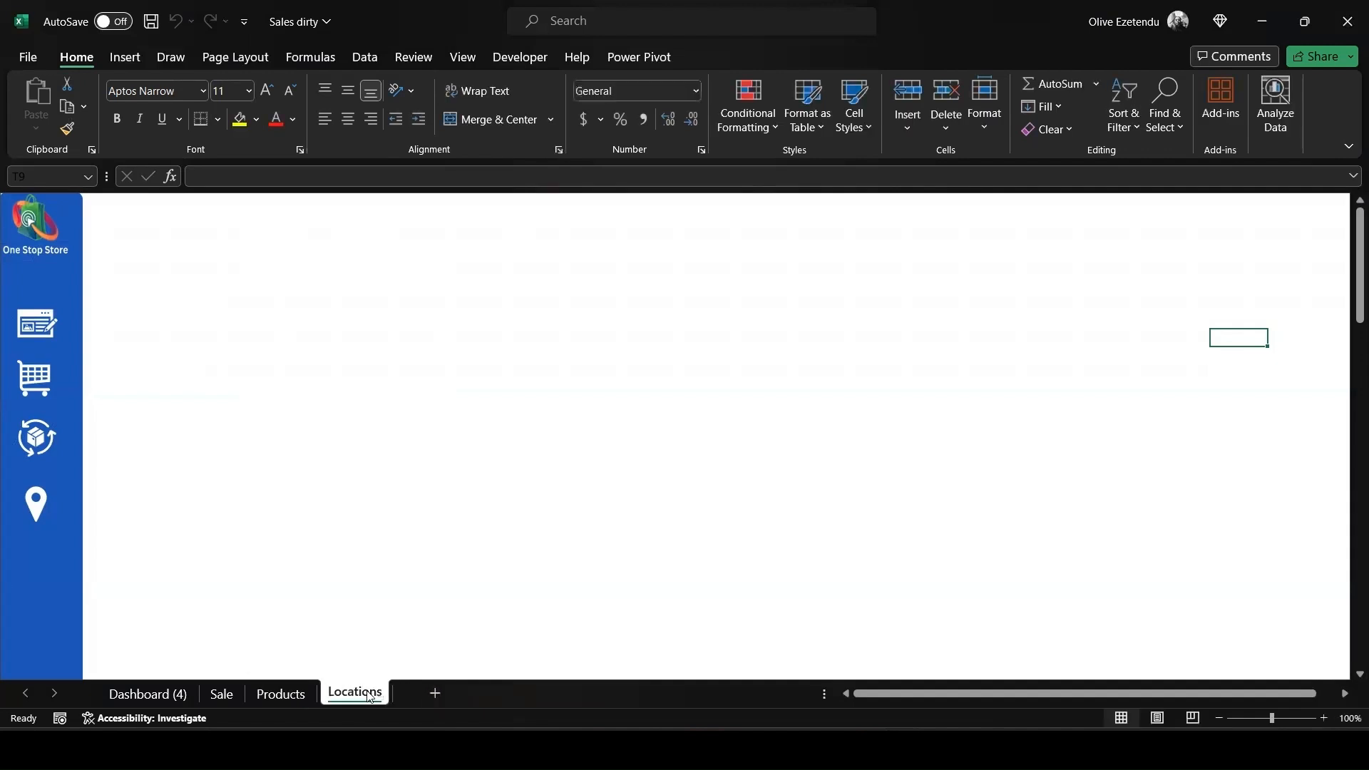
left_click(168, 703)
Draw a rounded rectangle about 2.73" wide and 0.7" high on the Dashboard sheet, beside the One Stop Store logo.
left_click(125, 57)
left_click(276, 84)
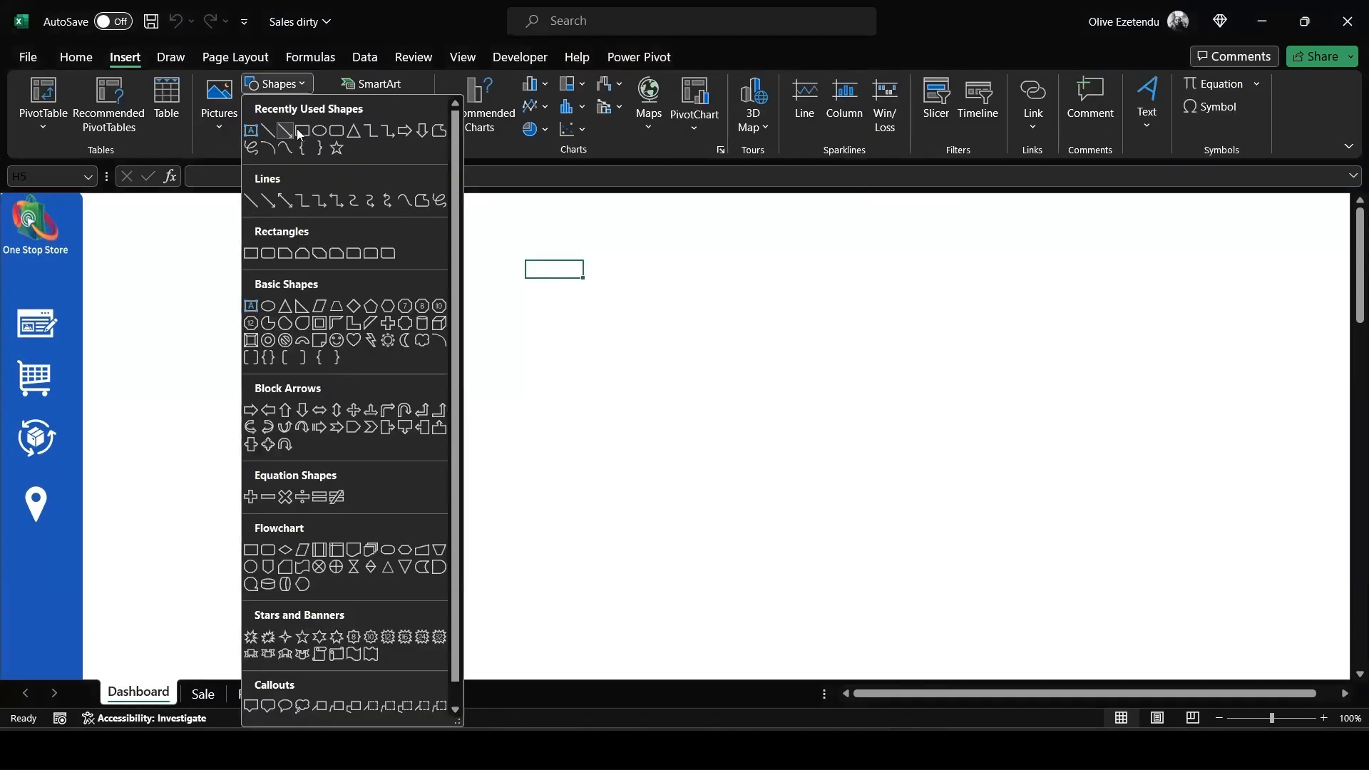
left_click(335, 134)
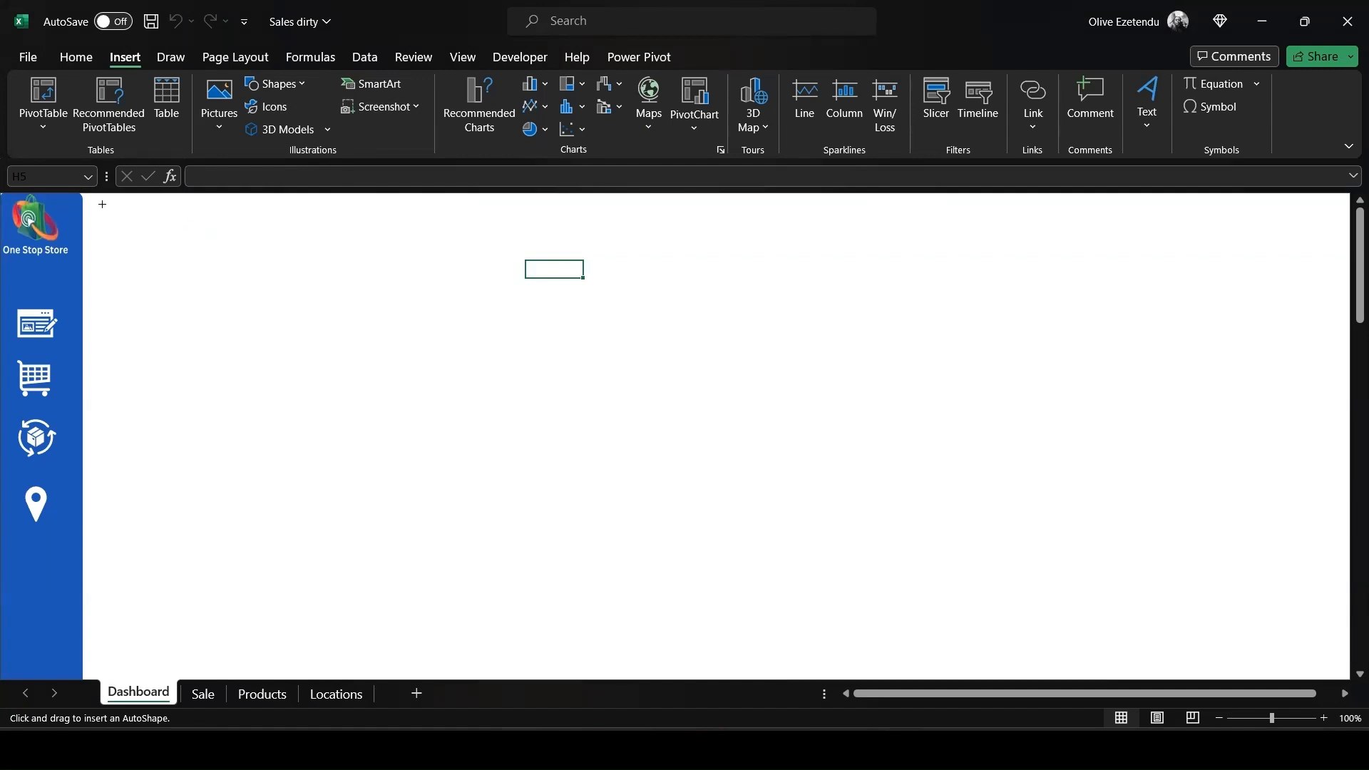
left_click_drag(100, 204, 302, 270)
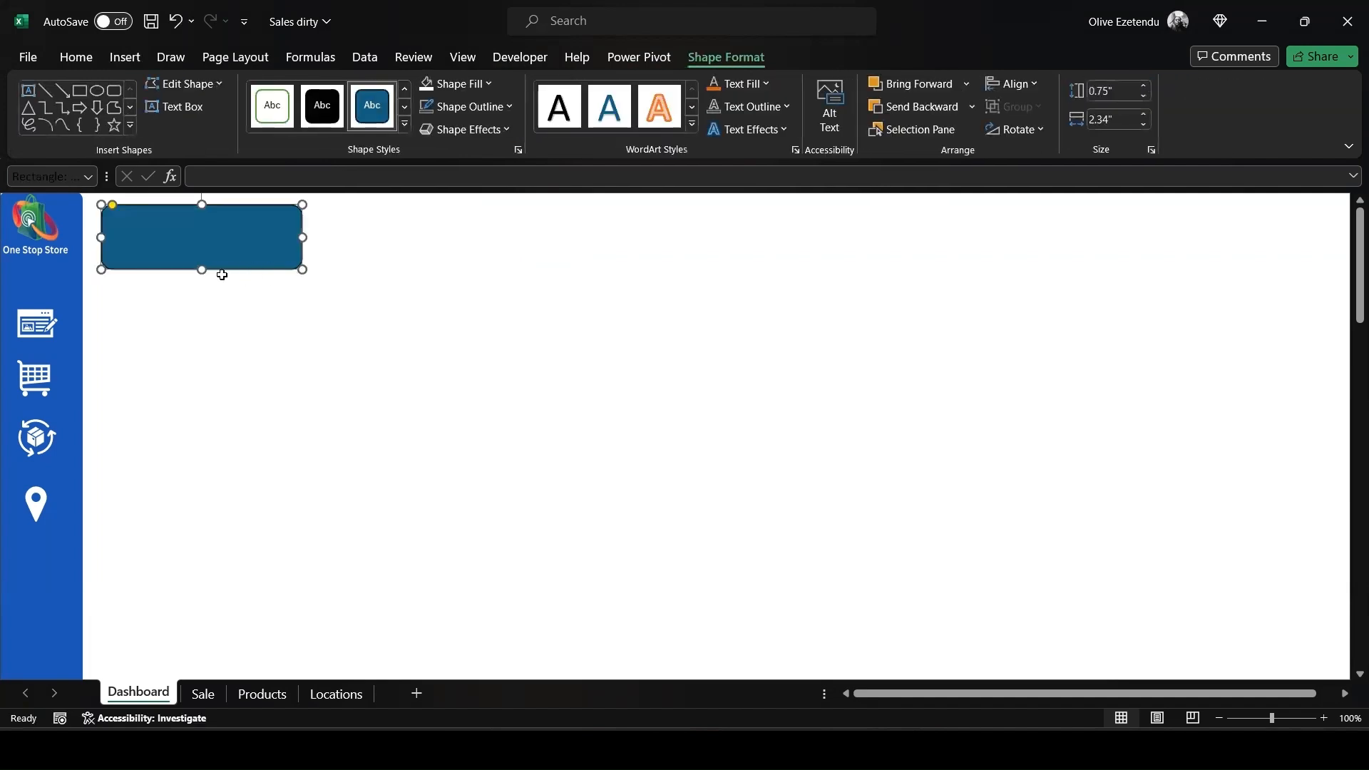
left_click_drag(200, 269, 176, 230)
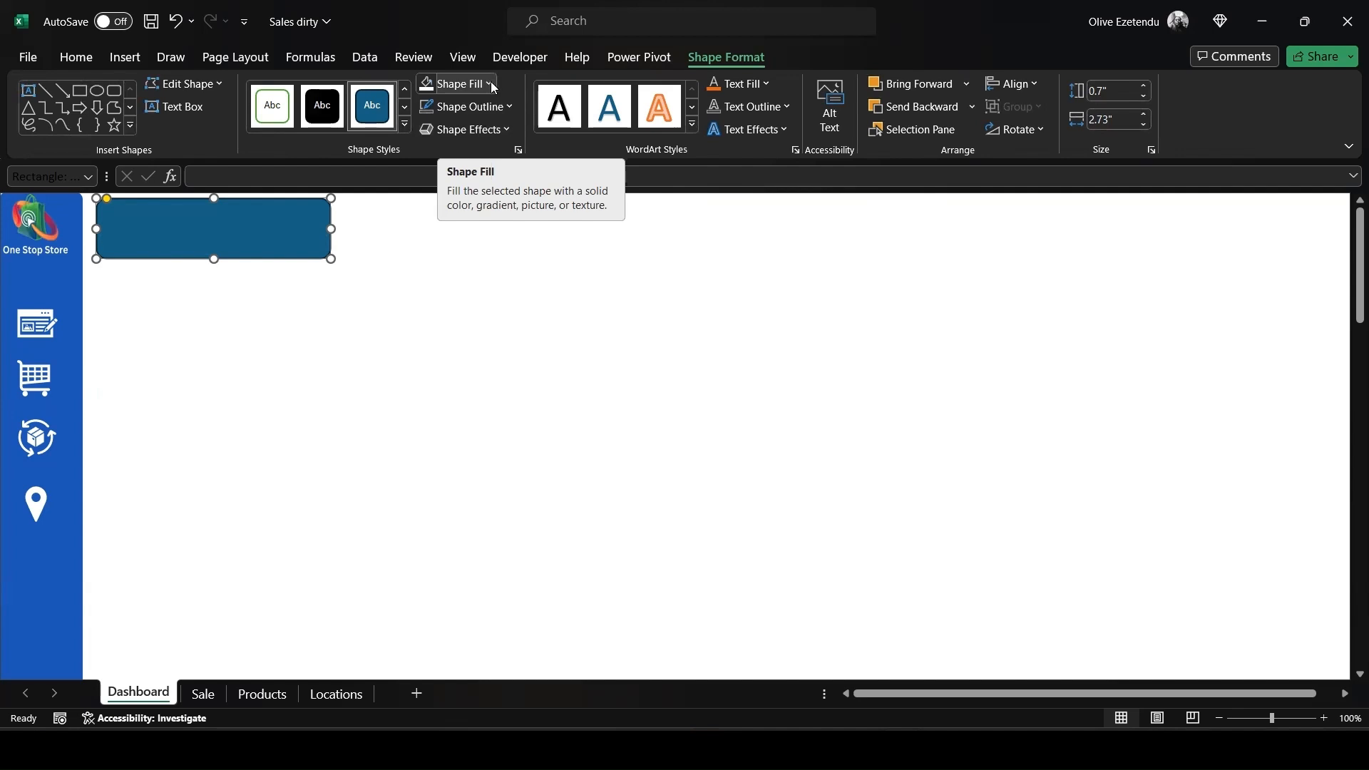
Fill the rounded rectangle with a light orange theme color and remove its outline.
left_click(492, 84)
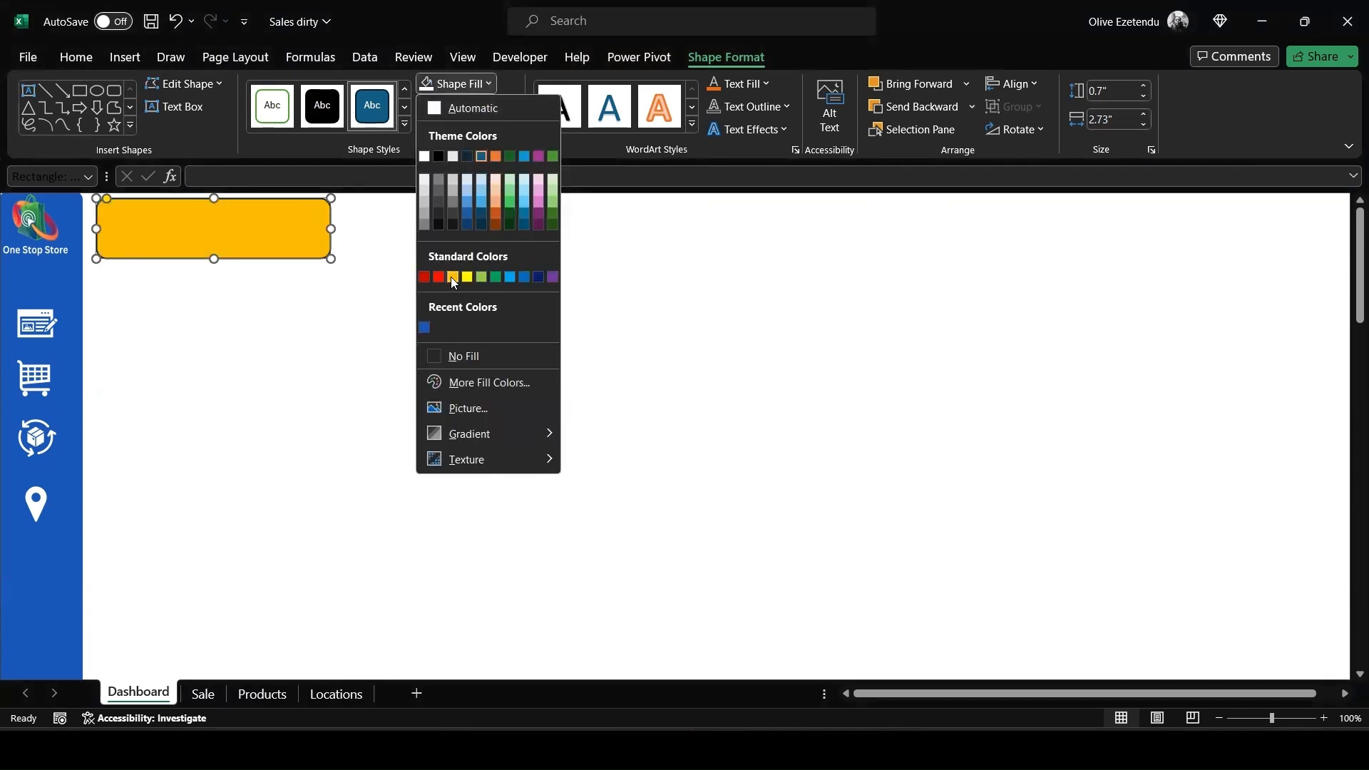
left_click(497, 202)
left_click(506, 107)
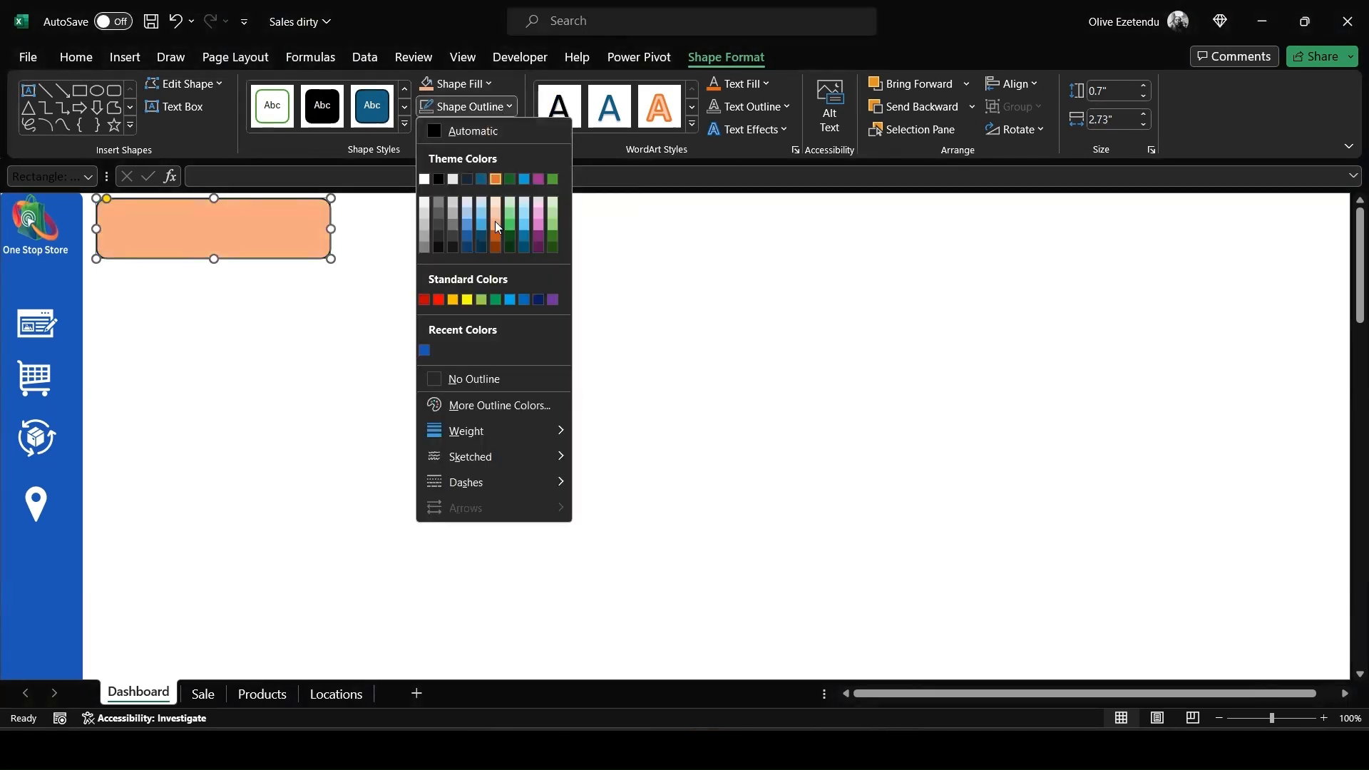
left_click(450, 380)
left_click(520, 305)
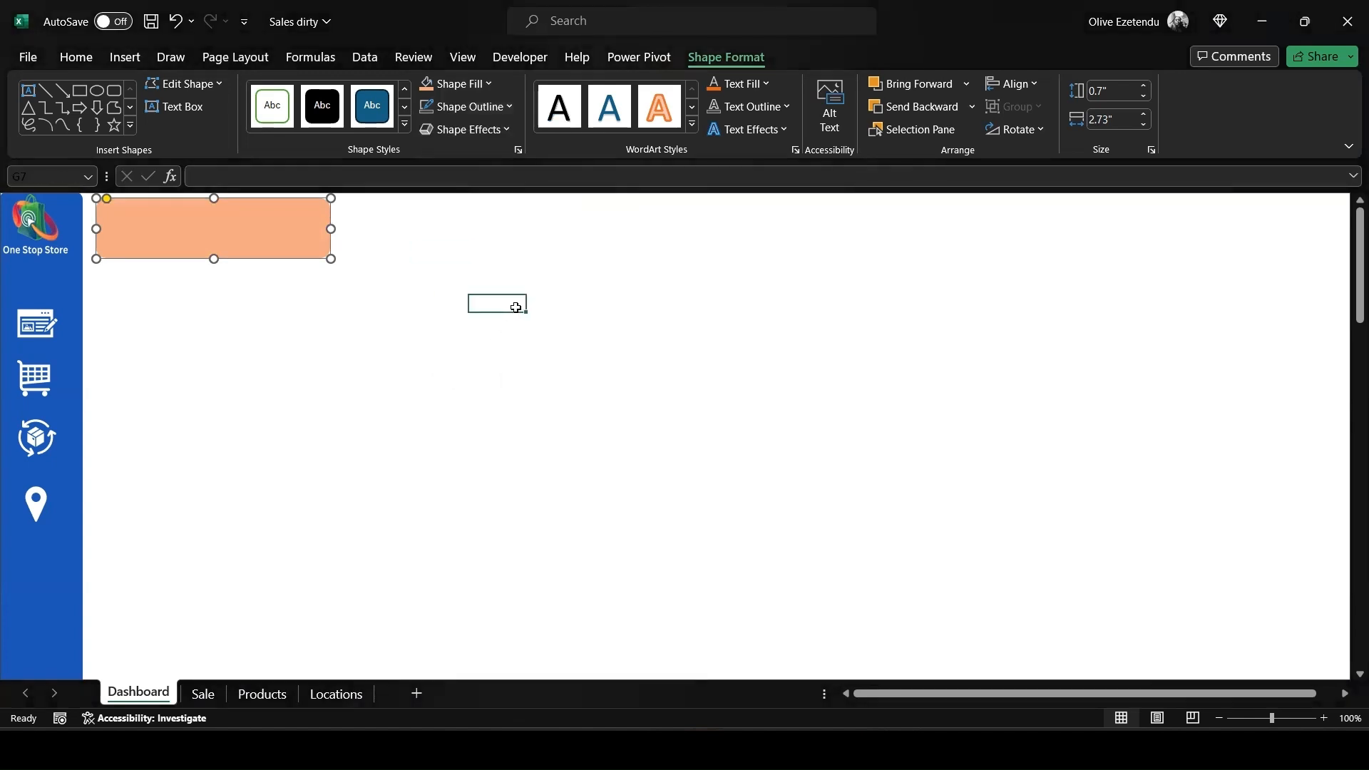
Add a shadow to the orange rounded rectangle and set the shadow's transparency to 60%.
left_click(287, 233)
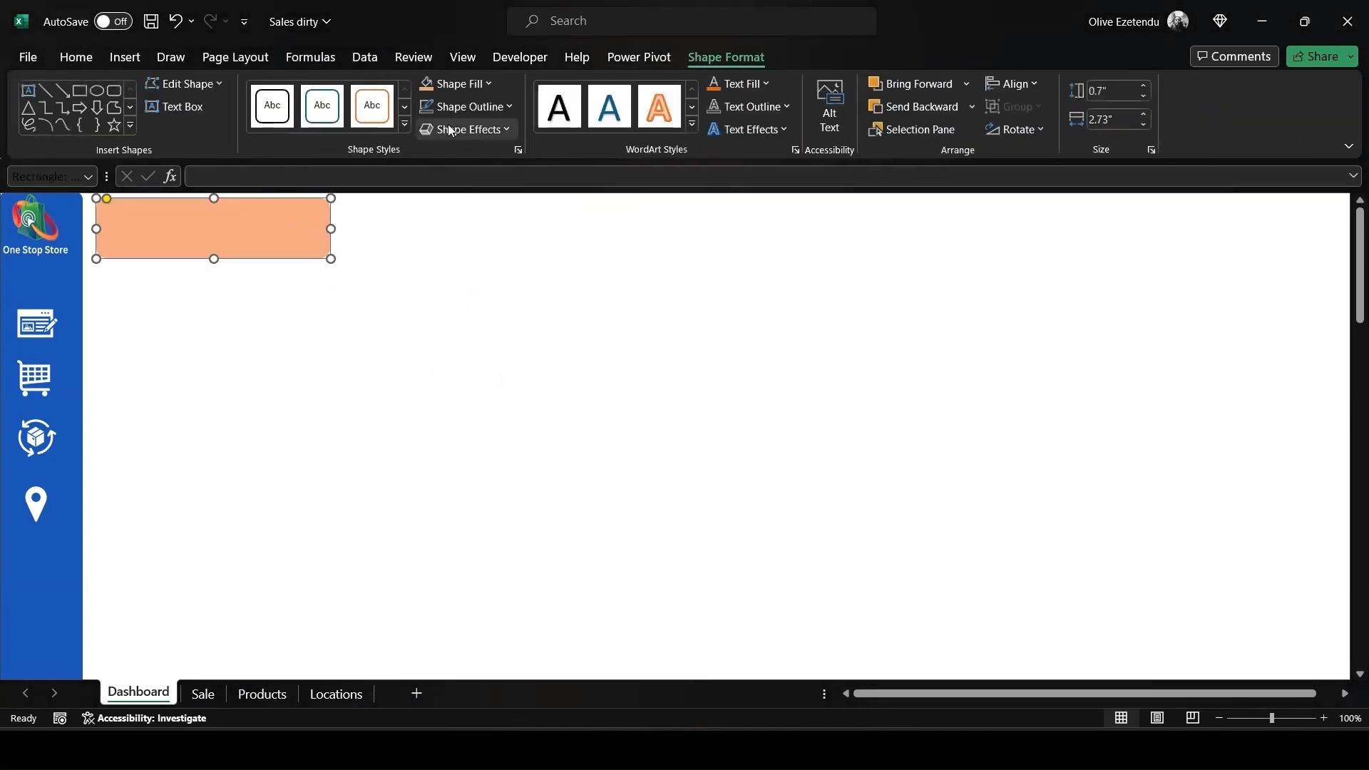
left_click(503, 130)
mouse_move(503, 200)
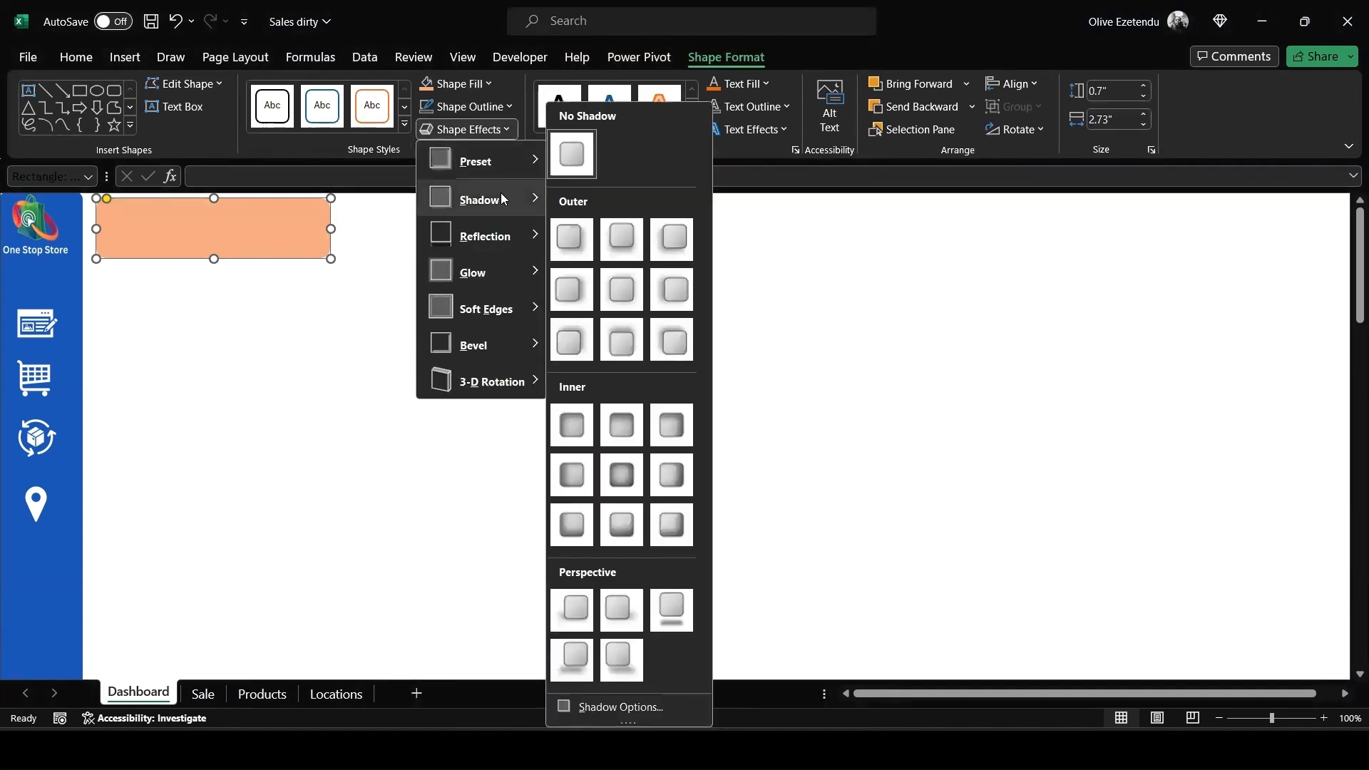
left_click(647, 705)
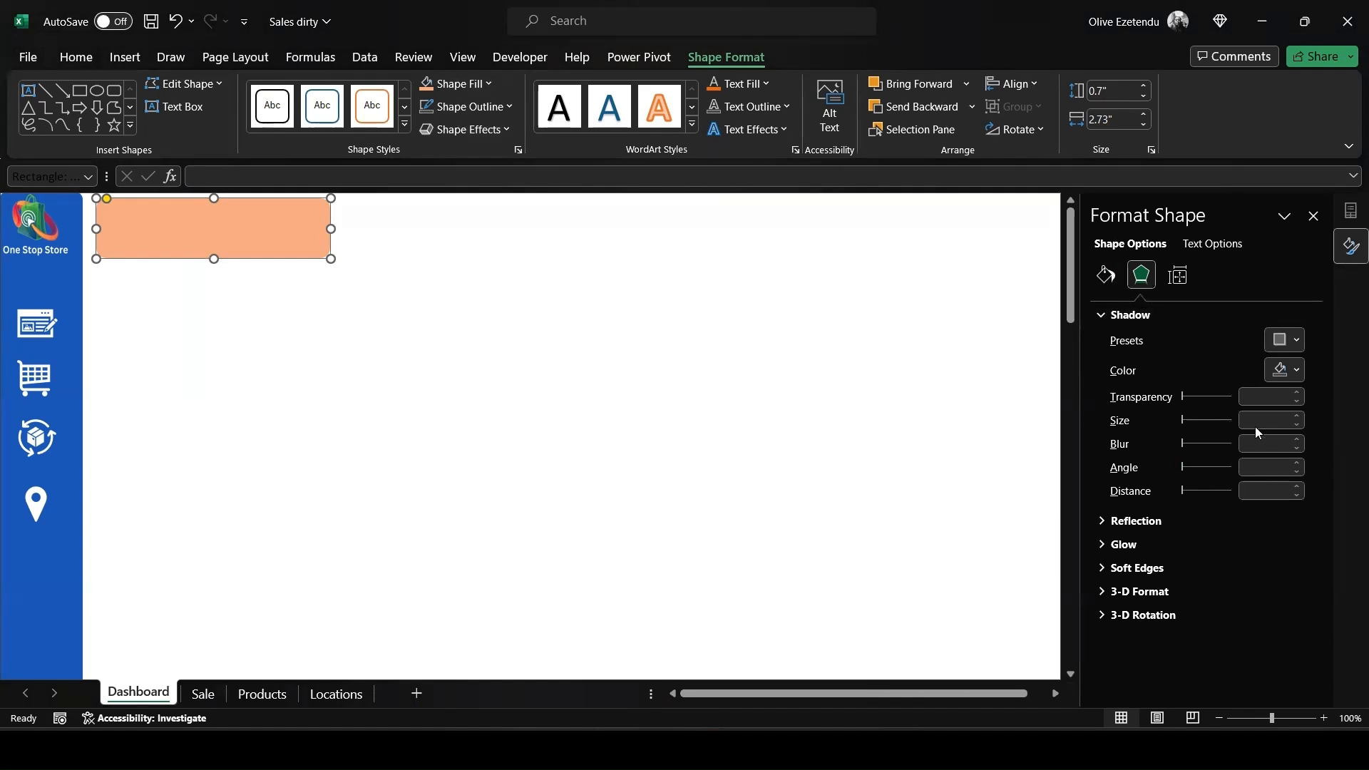
left_click(1192, 394)
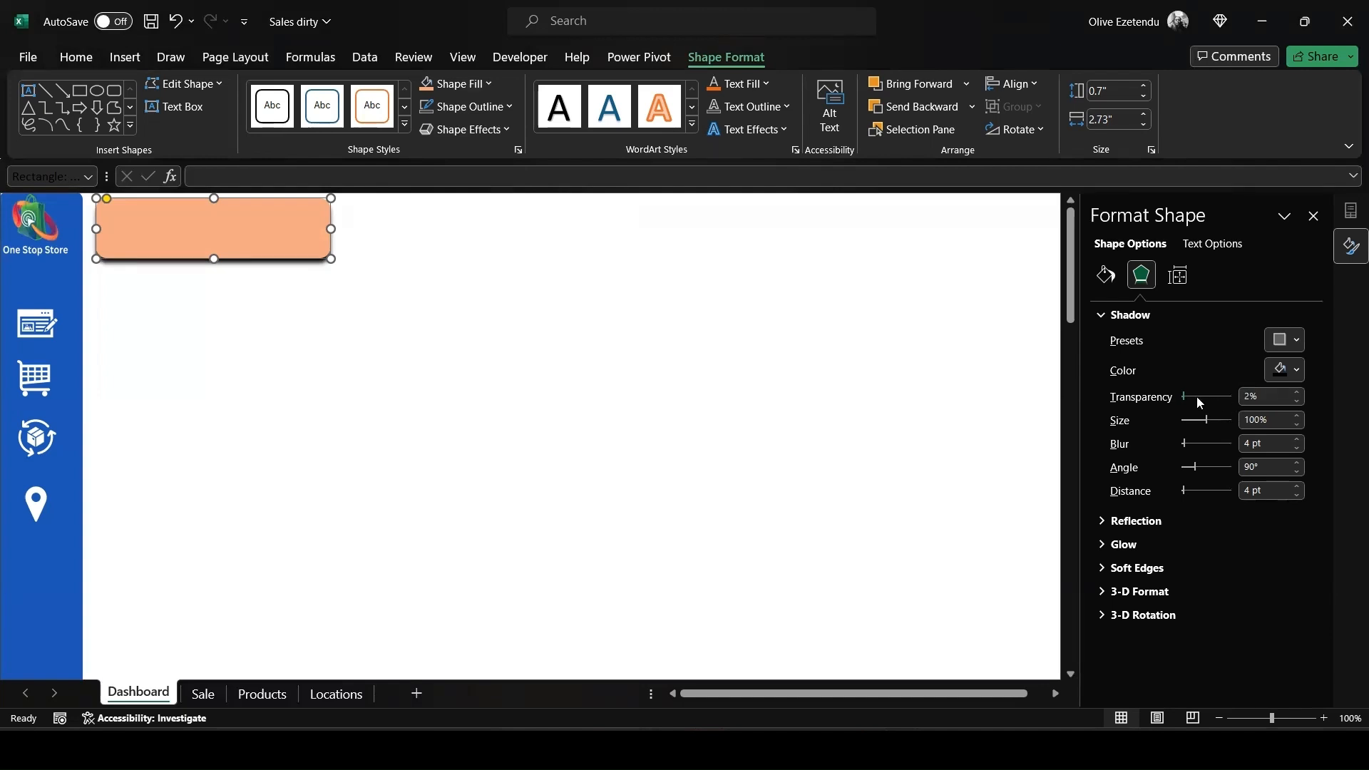
left_click_drag(1184, 397, 1211, 400)
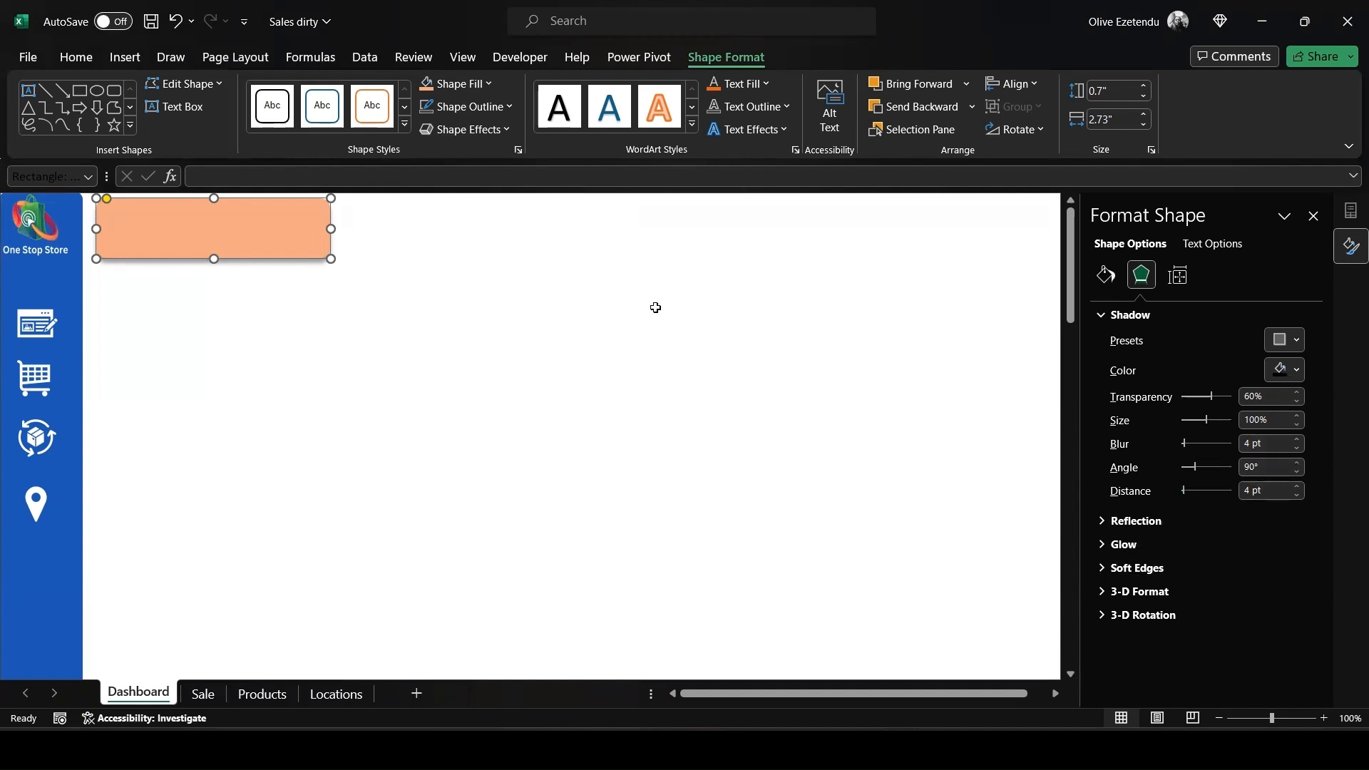
left_click(519, 271)
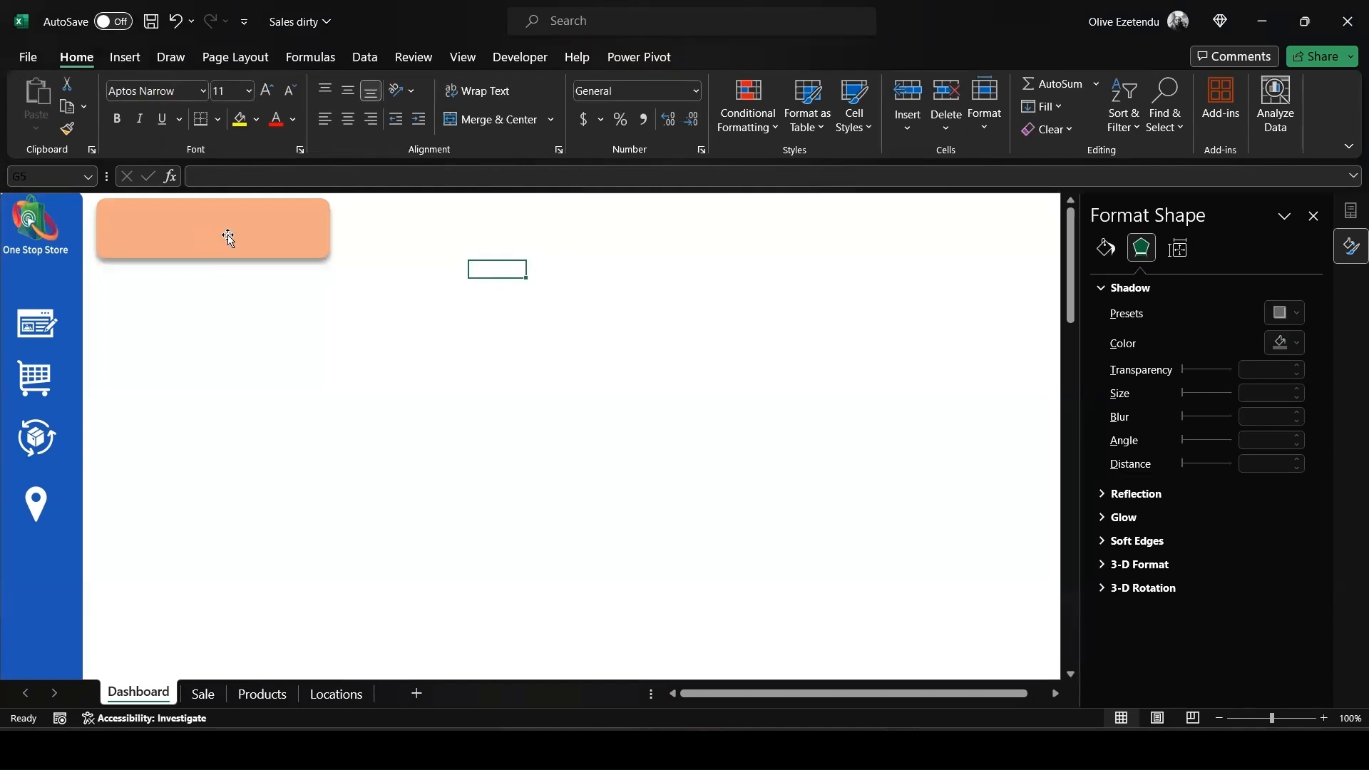
Duplicate the orange rectangle, place the copy beside it, narrow it to 1.48" and fill it with a light gray theme color.
left_click(228, 238)
key("ctrl+d")
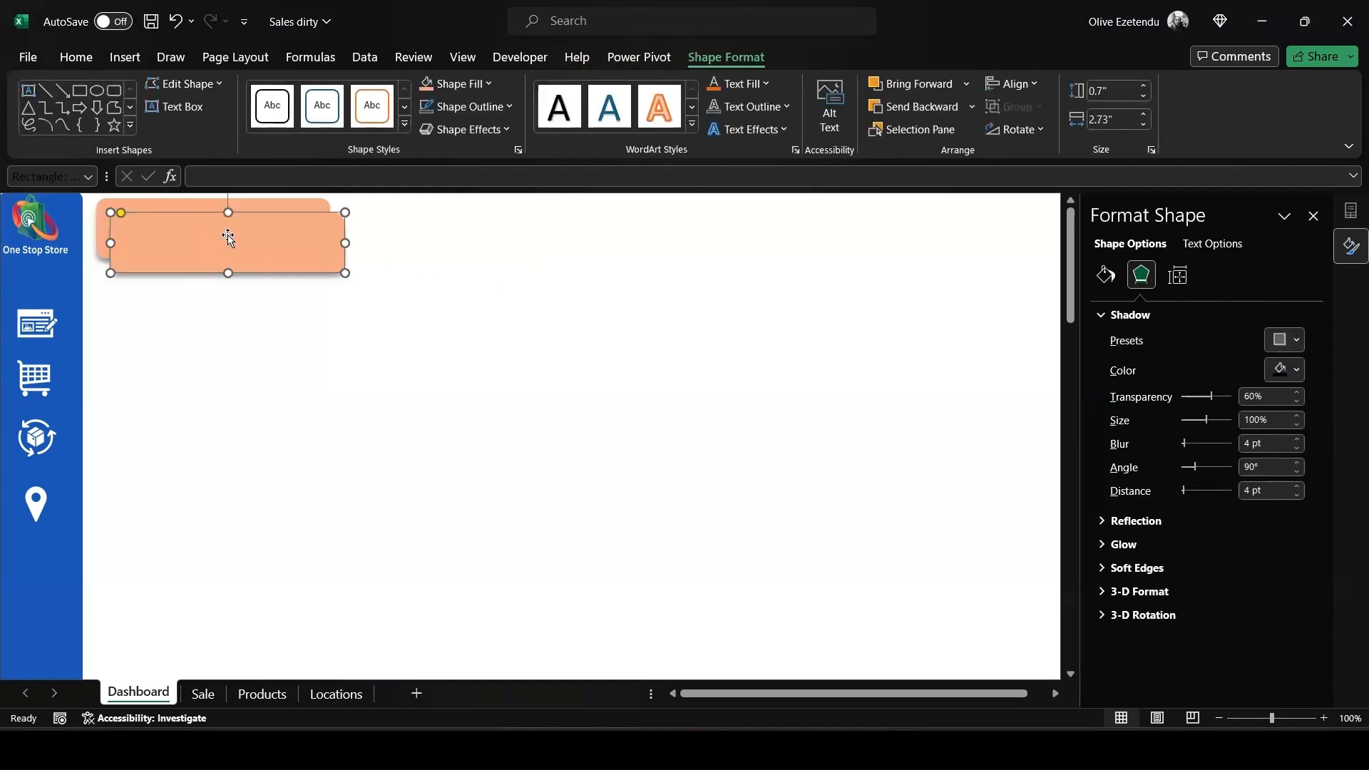
left_click_drag(193, 228, 431, 214)
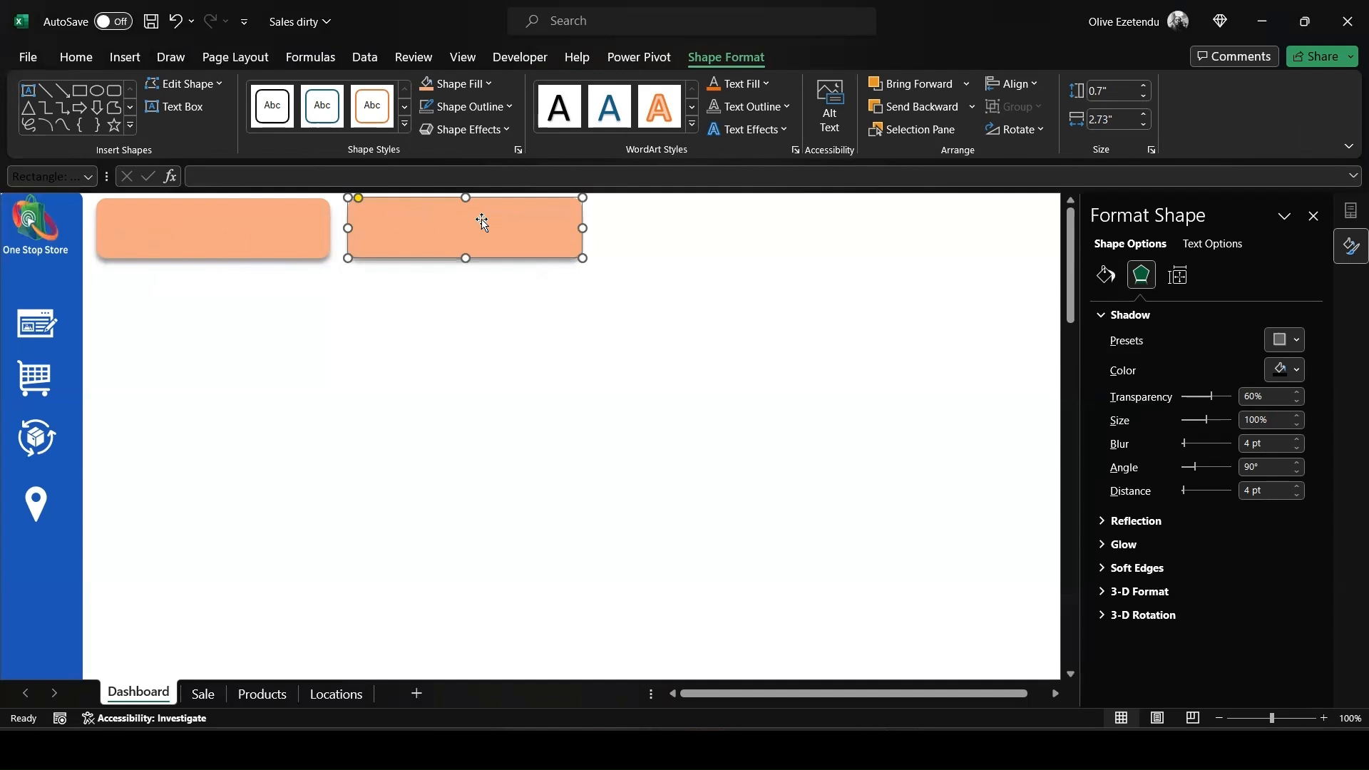
left_click_drag(585, 228, 474, 245)
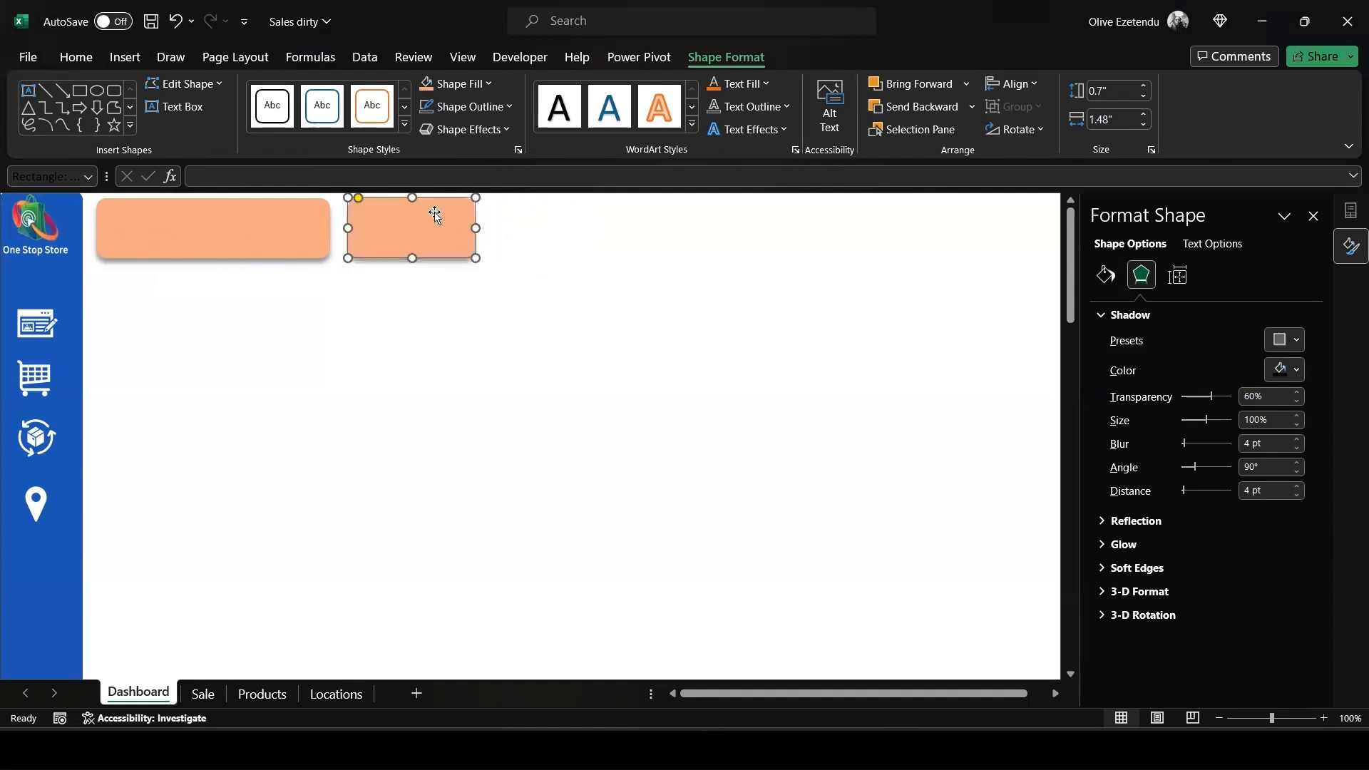
left_click(489, 84)
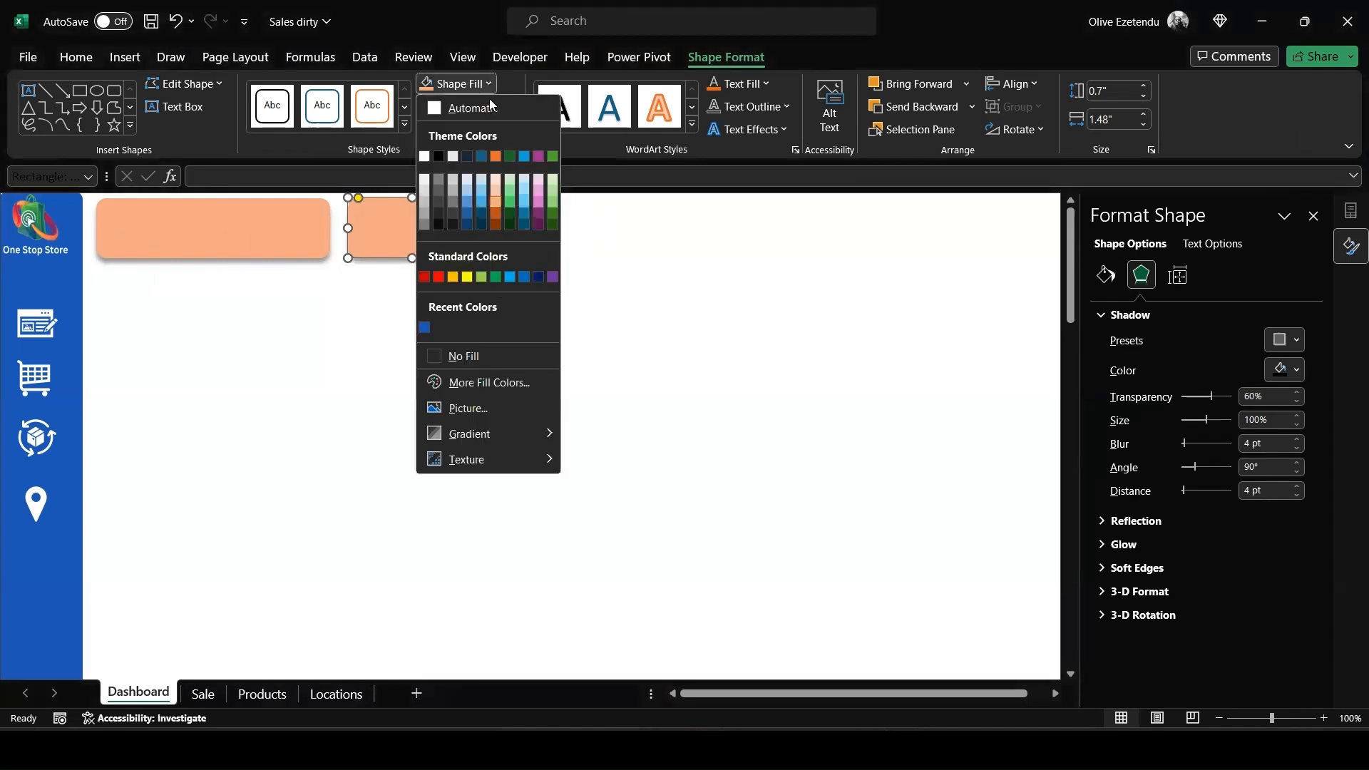
left_click(424, 183)
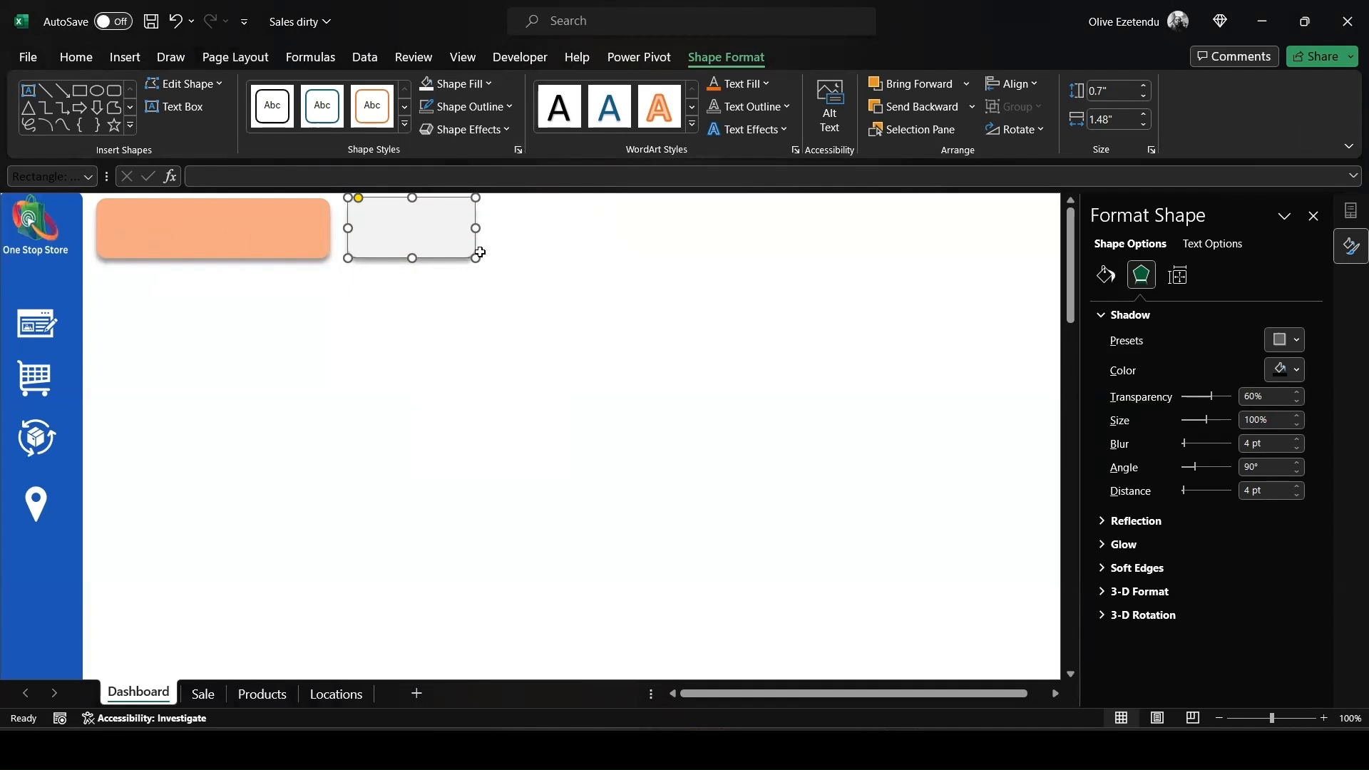
Duplicate the light gray card four times and move the last copy farther along the row.
key("ctrl+d")
key("ctrl+d")
key("ctrl+d")
key("ctrl+d")
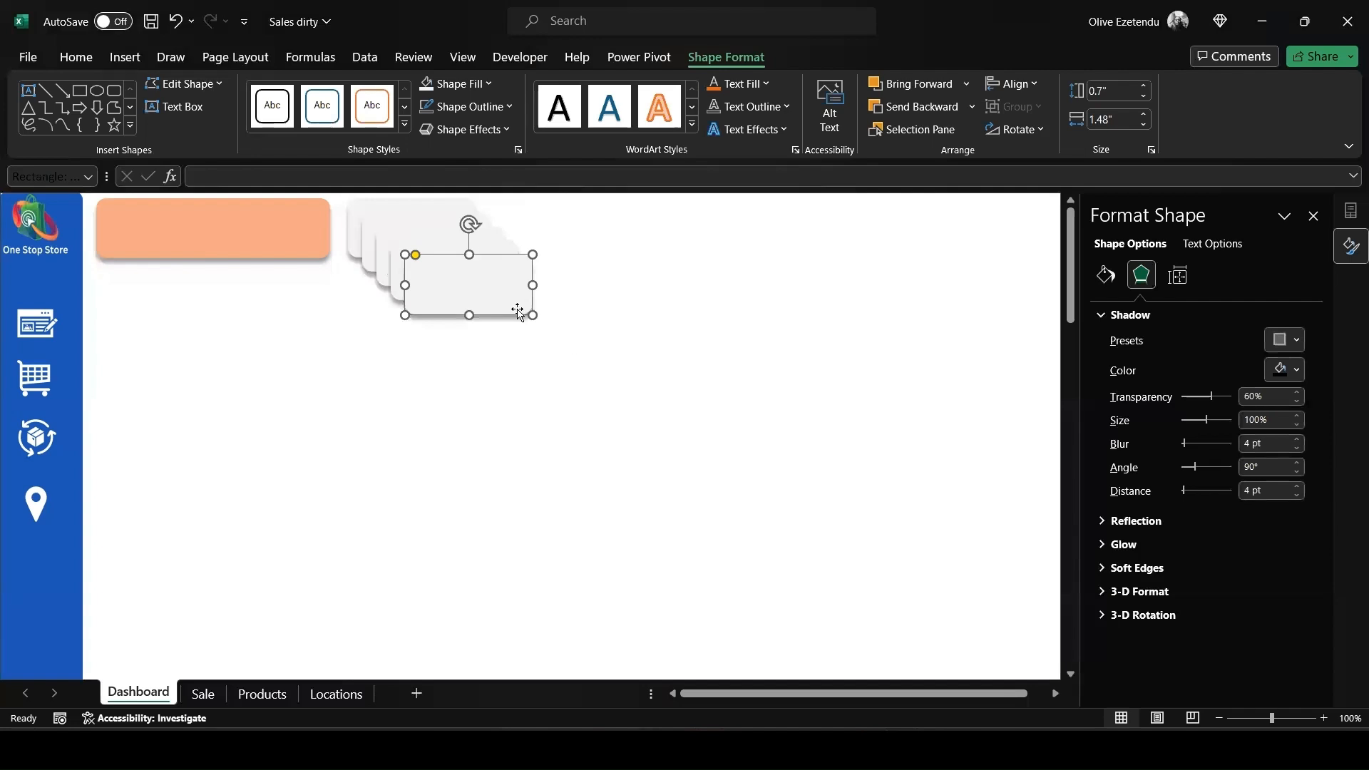
left_click_drag(506, 293, 868, 269)
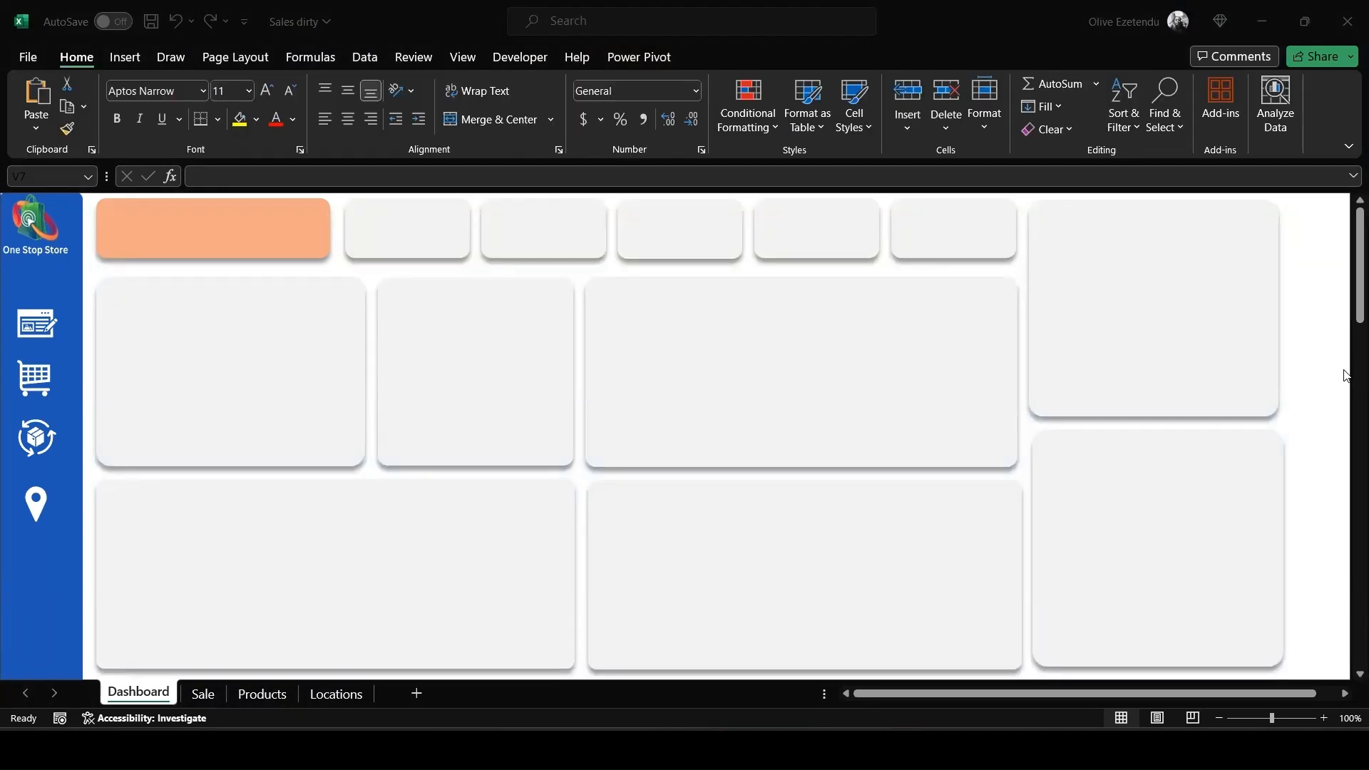
Insert a PivotTable from the Data Model at cell L4 of the Sale sheet.
left_click(205, 701)
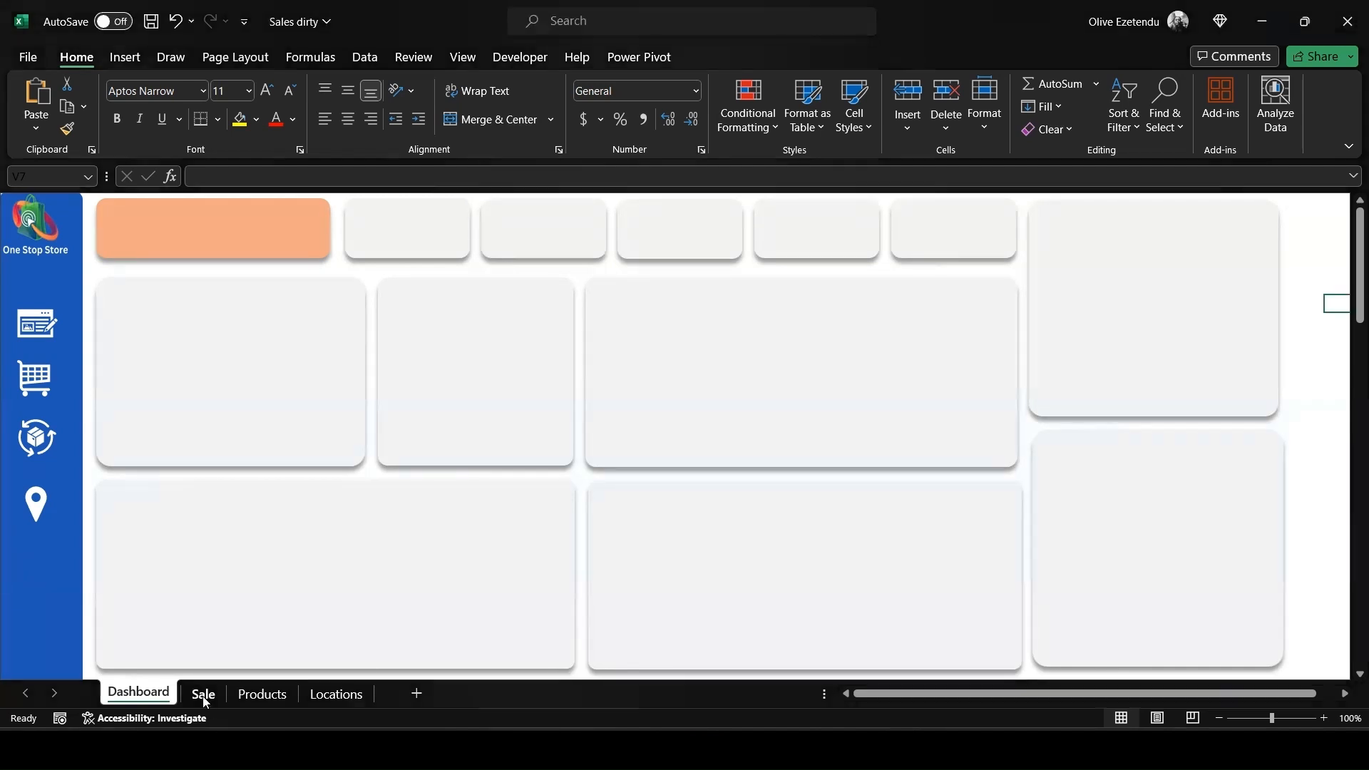
left_click(205, 701)
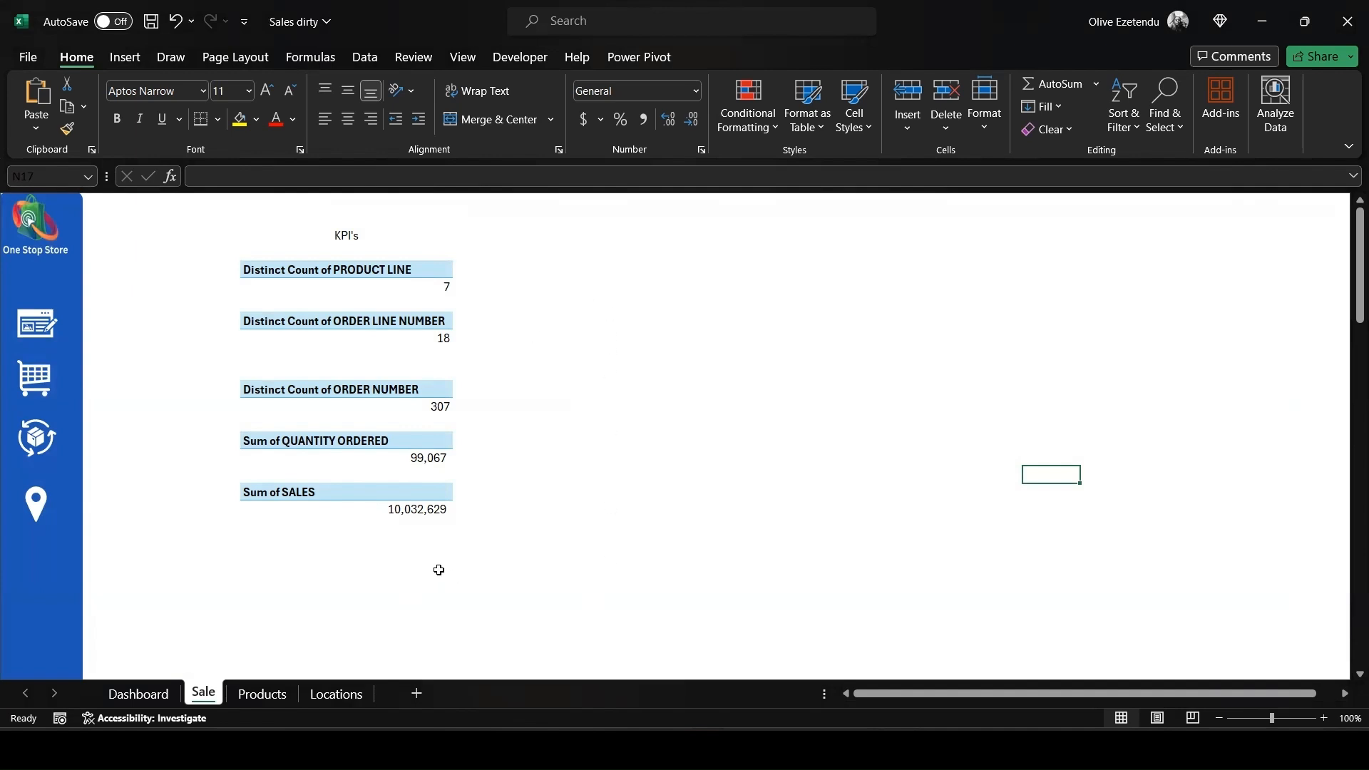
left_click(936, 253)
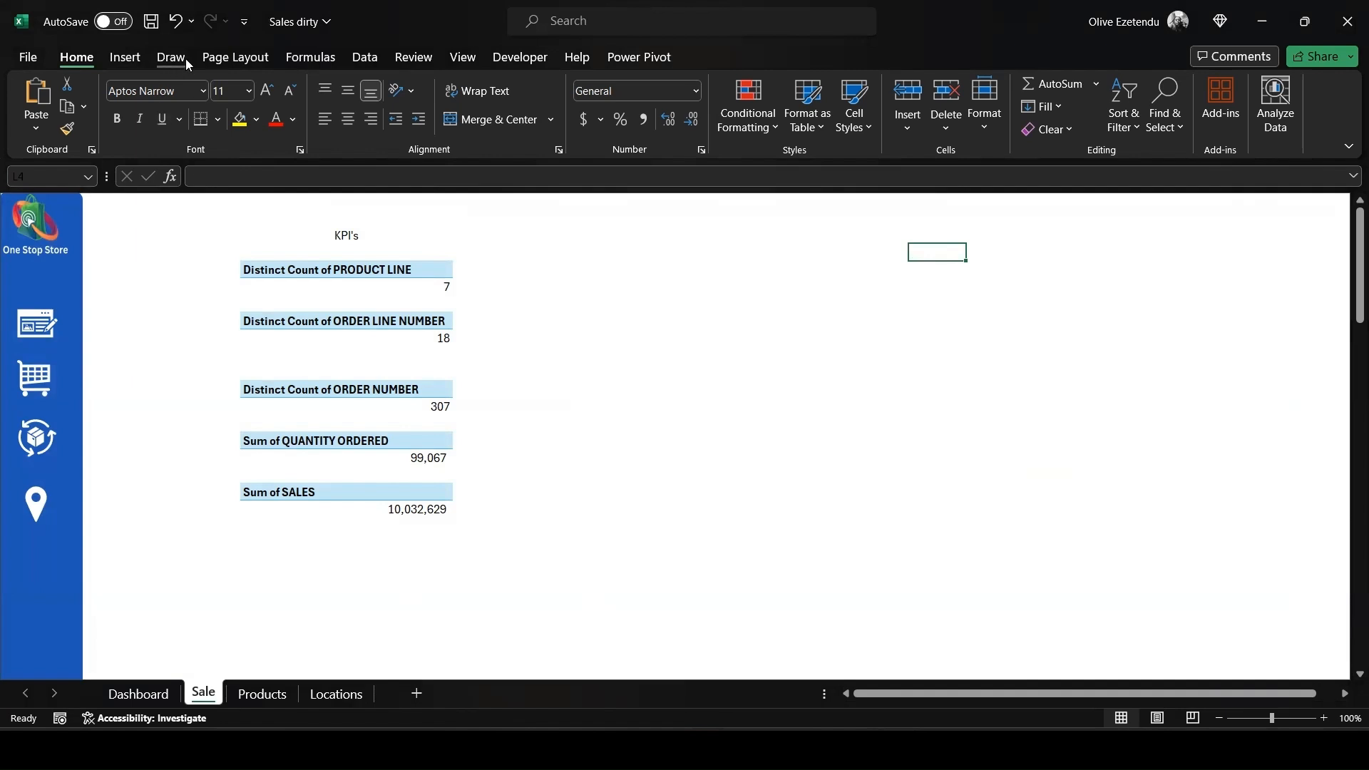
left_click(125, 57)
left_click(43, 127)
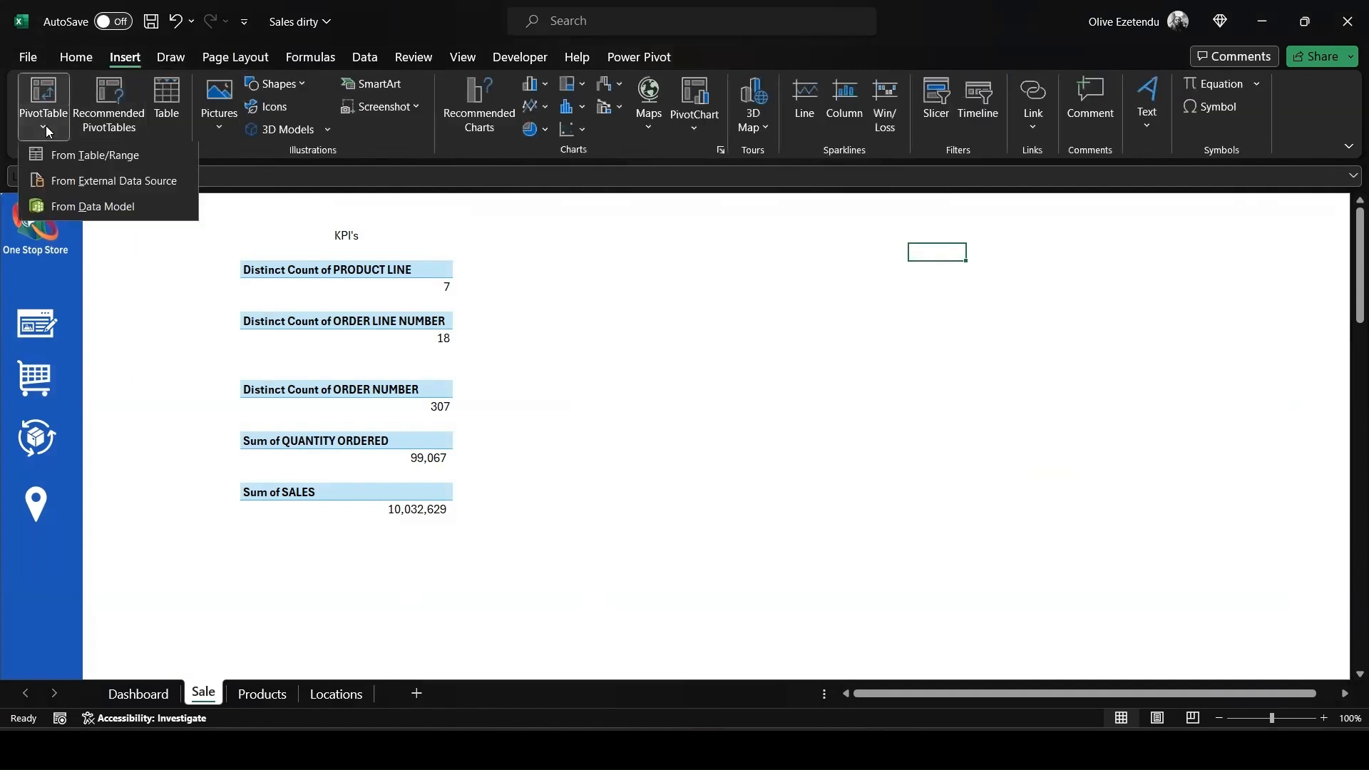
left_click(64, 211)
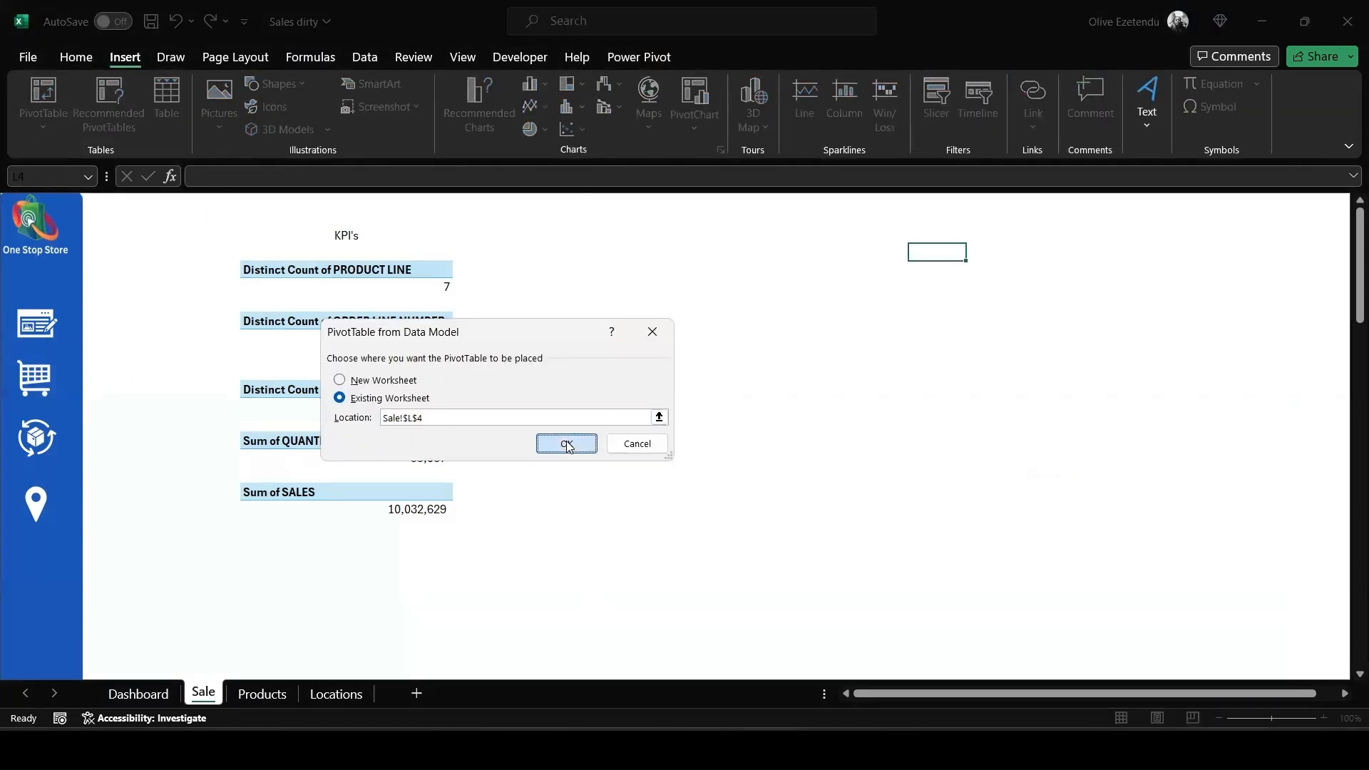
left_click(570, 443)
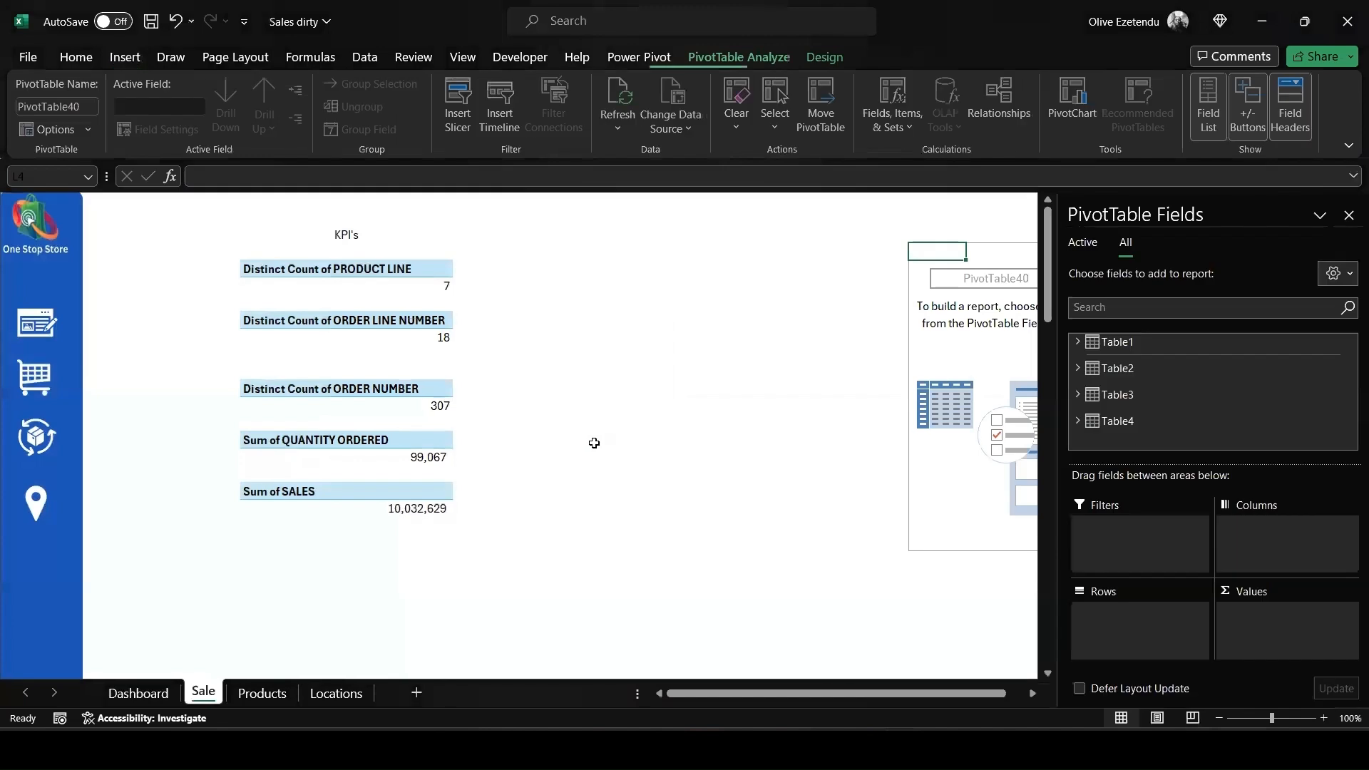
Build the PivotTable with SALES from Table2 as values and PRODUCT LINE from Table3 as rows, and close the field list.
left_click(1078, 368)
scroll(1201, 407, "down", 1)
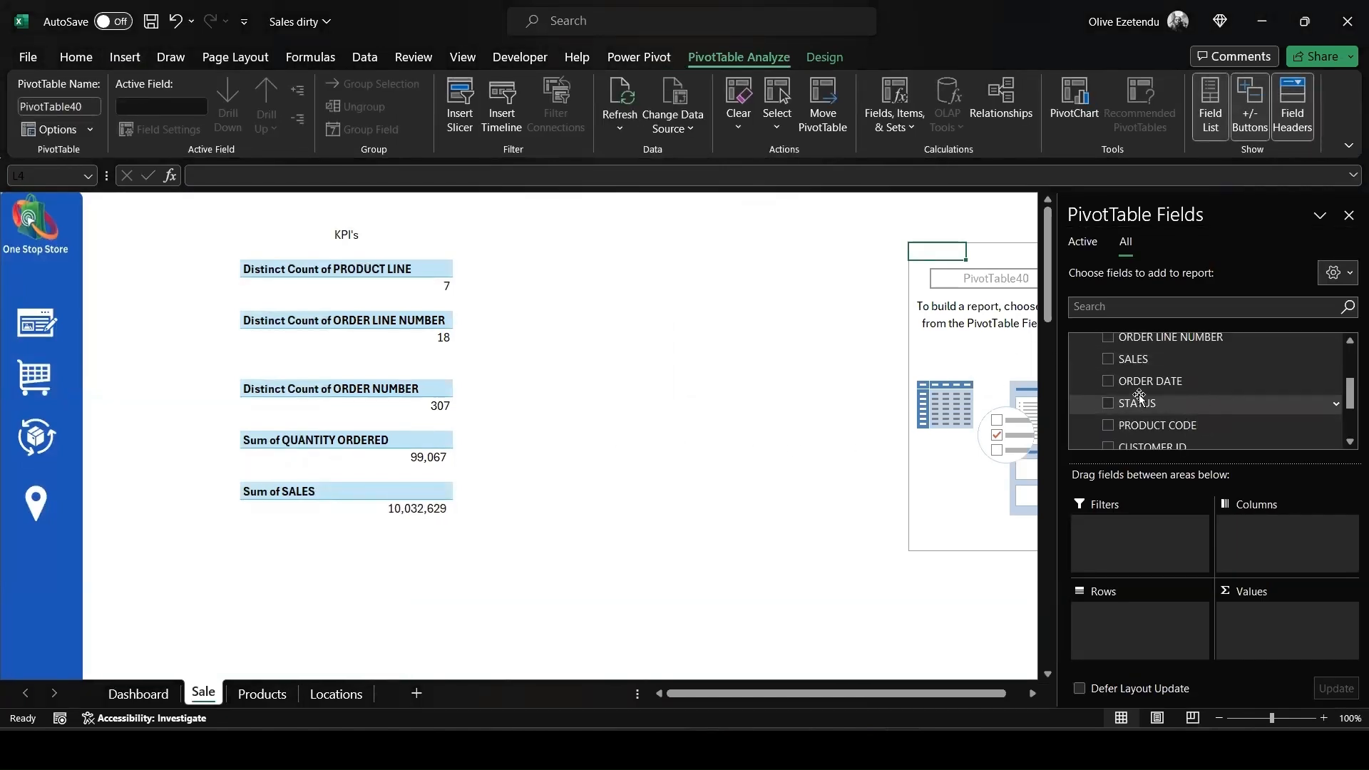
left_click(1108, 359)
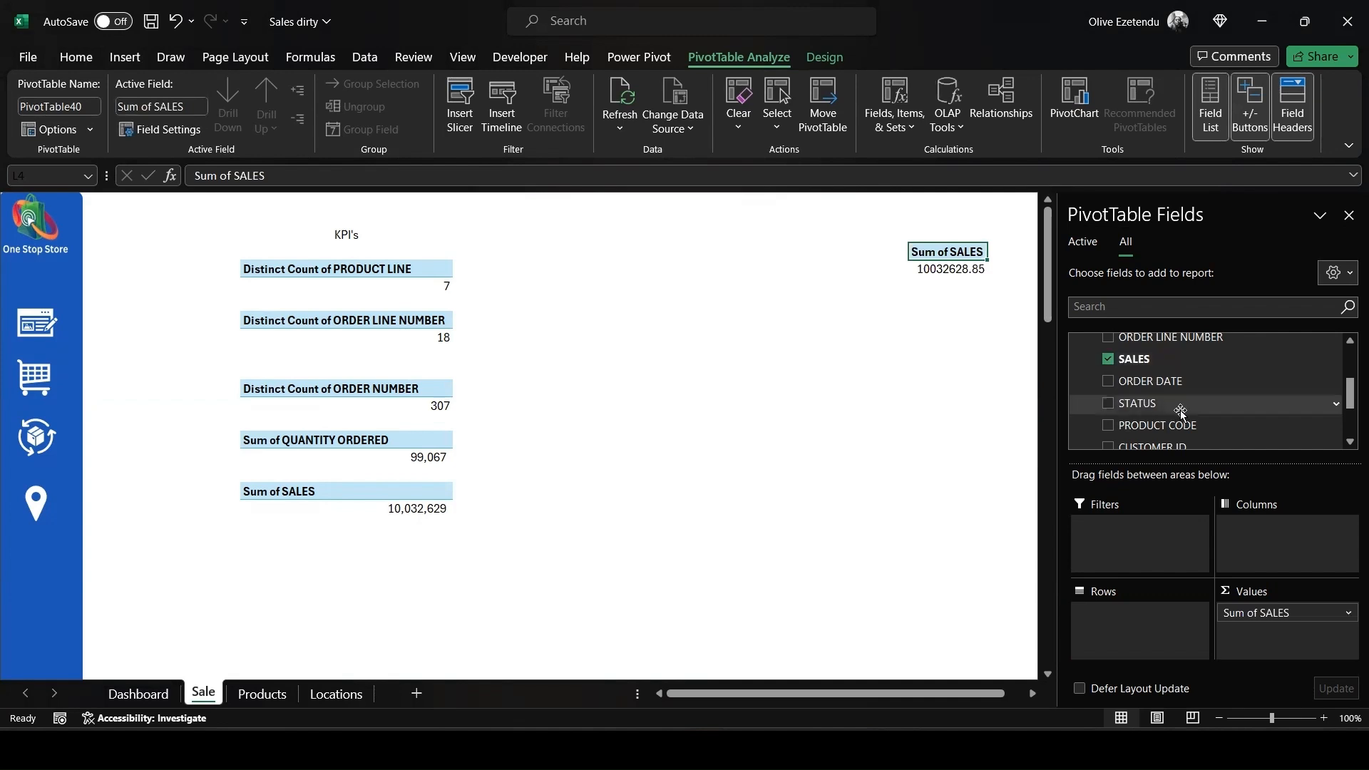
scroll(1179, 410, "down", 2)
left_click(1077, 404)
scroll(1205, 394, "down", 1)
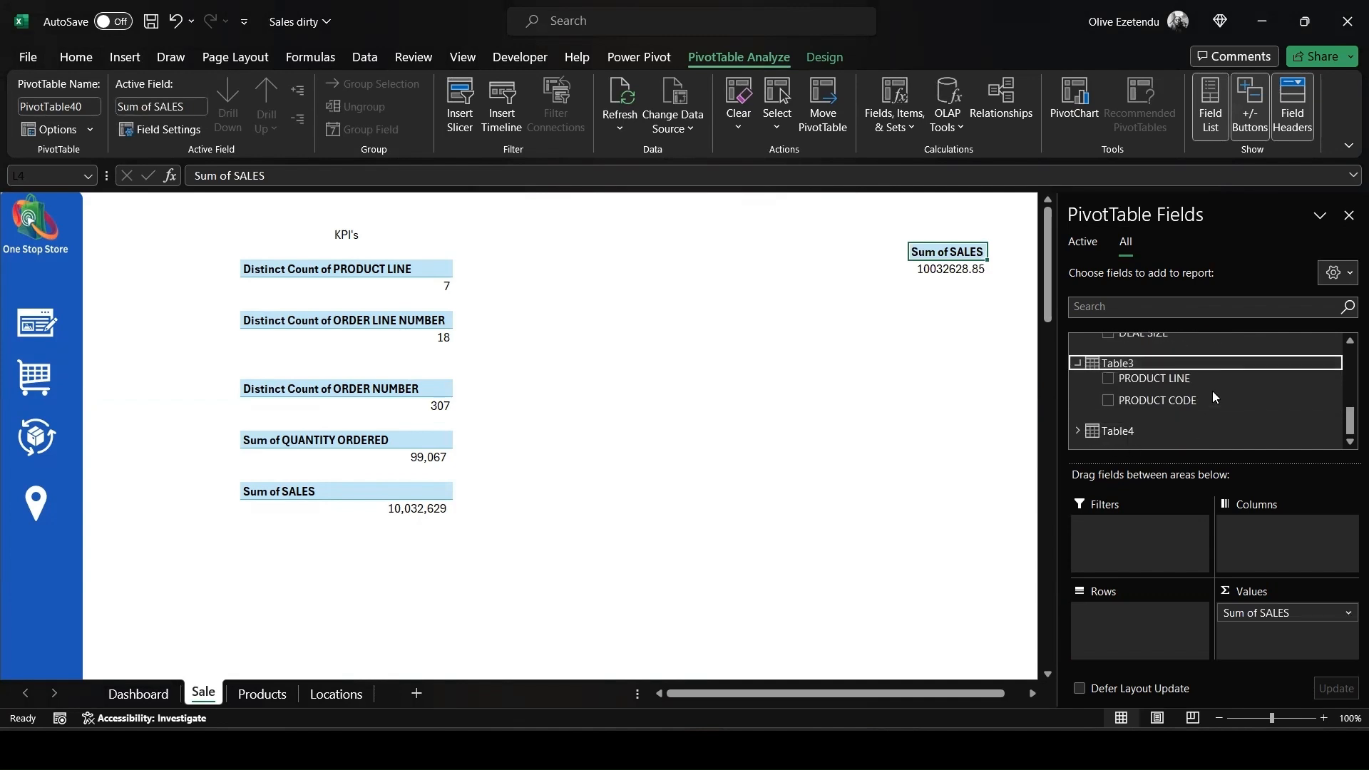
left_click(1108, 378)
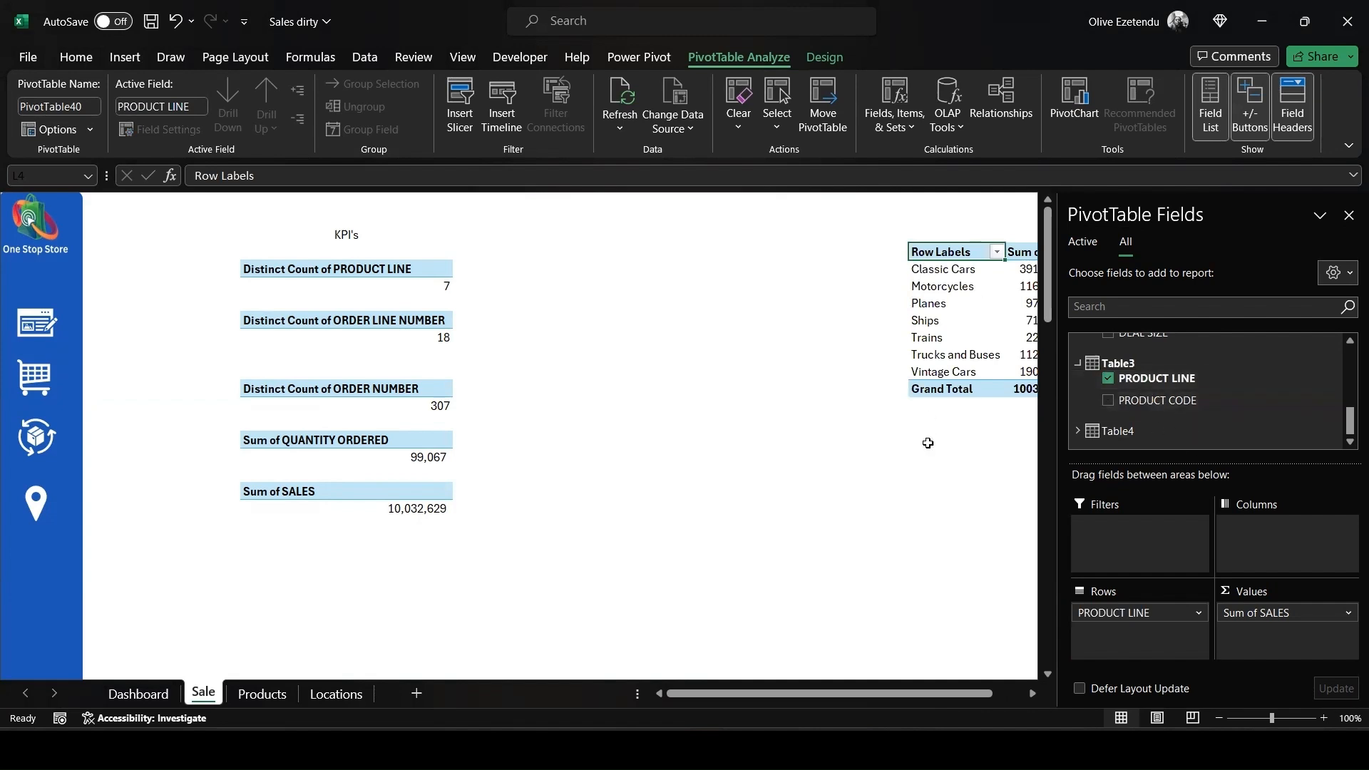
left_click(1349, 217)
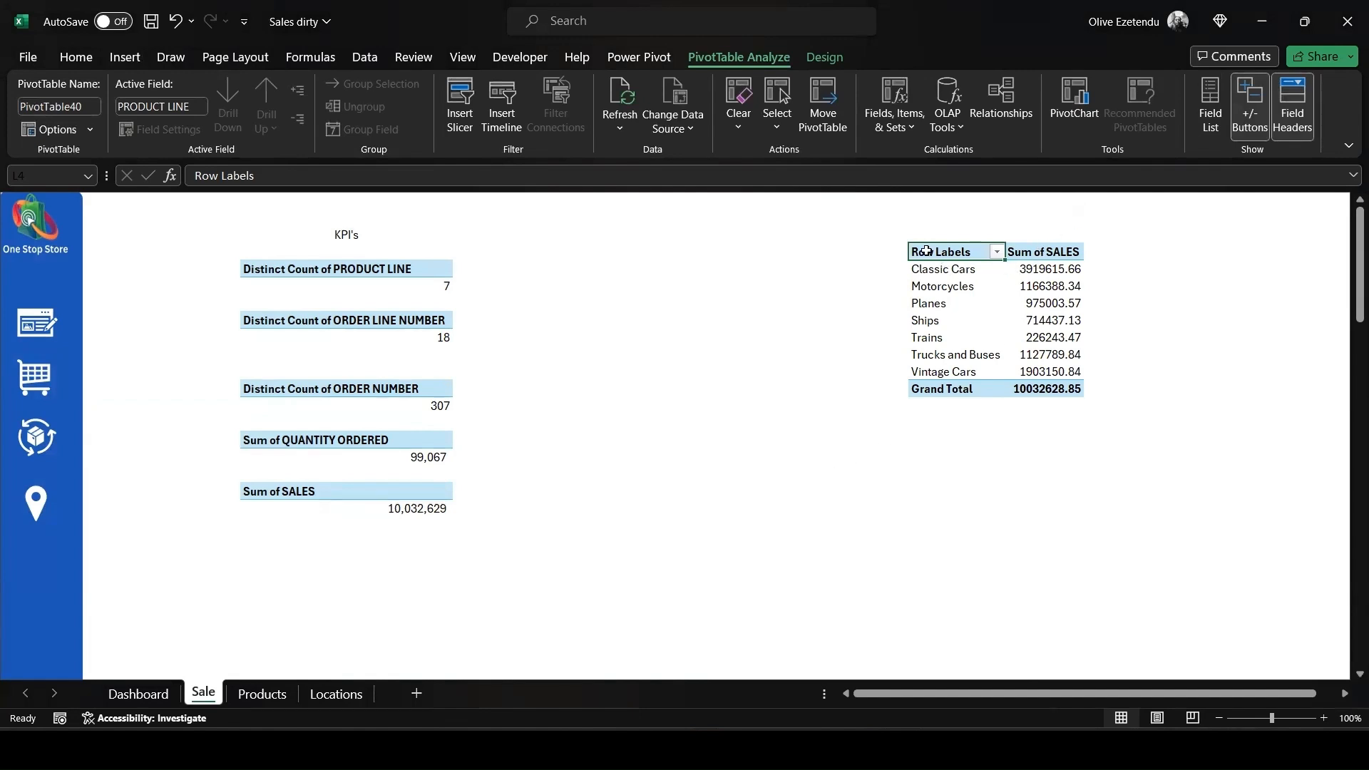
Try comma style without decimals on the product line PivotTable, and apply the dollar accounting format to it.
left_click_drag(920, 250, 1042, 389)
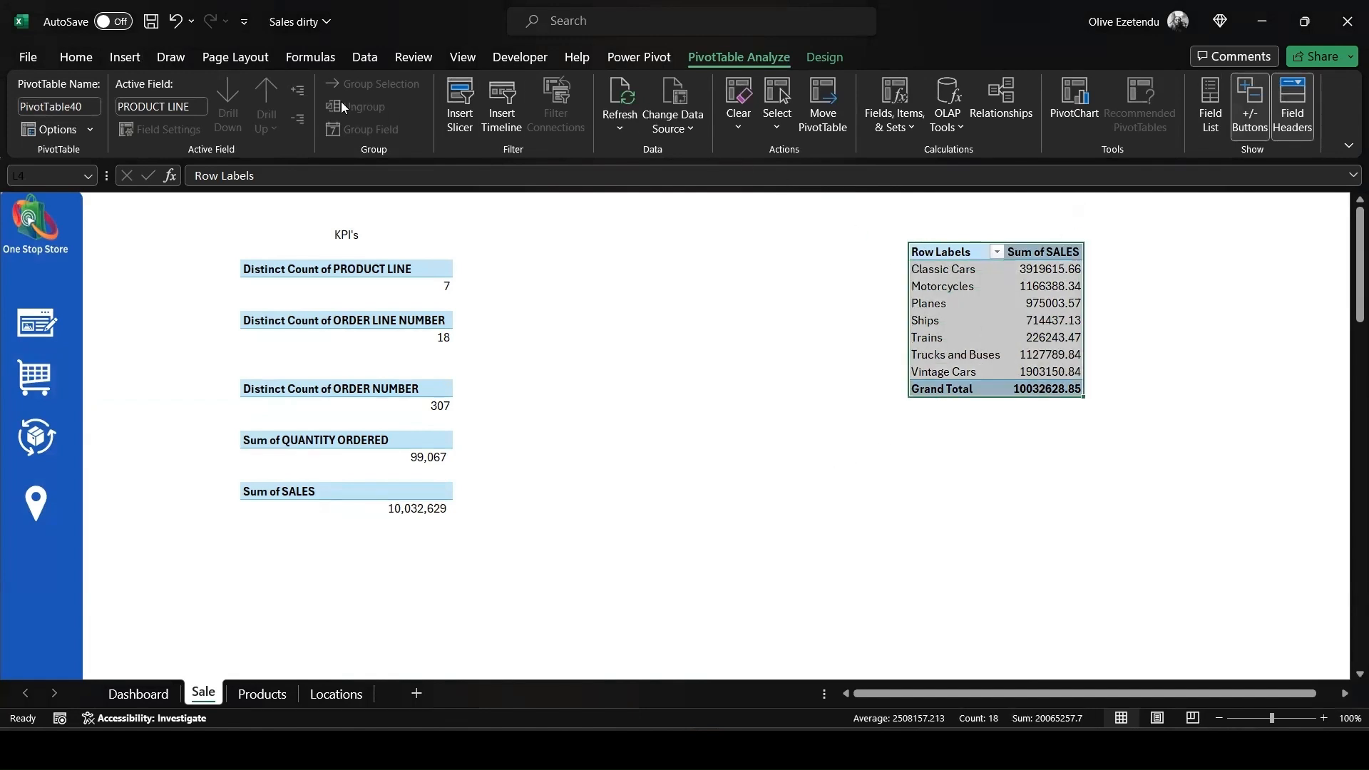
left_click(90, 54)
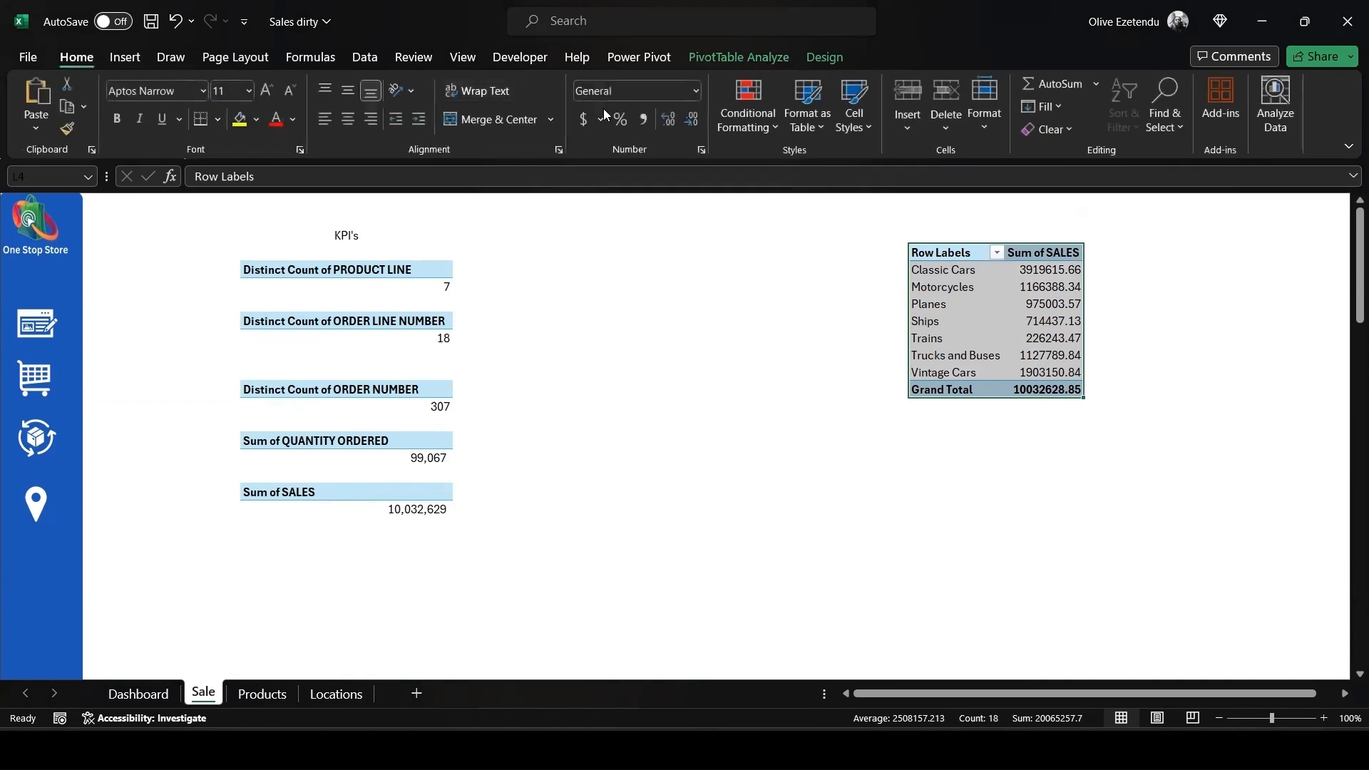
left_click(643, 118)
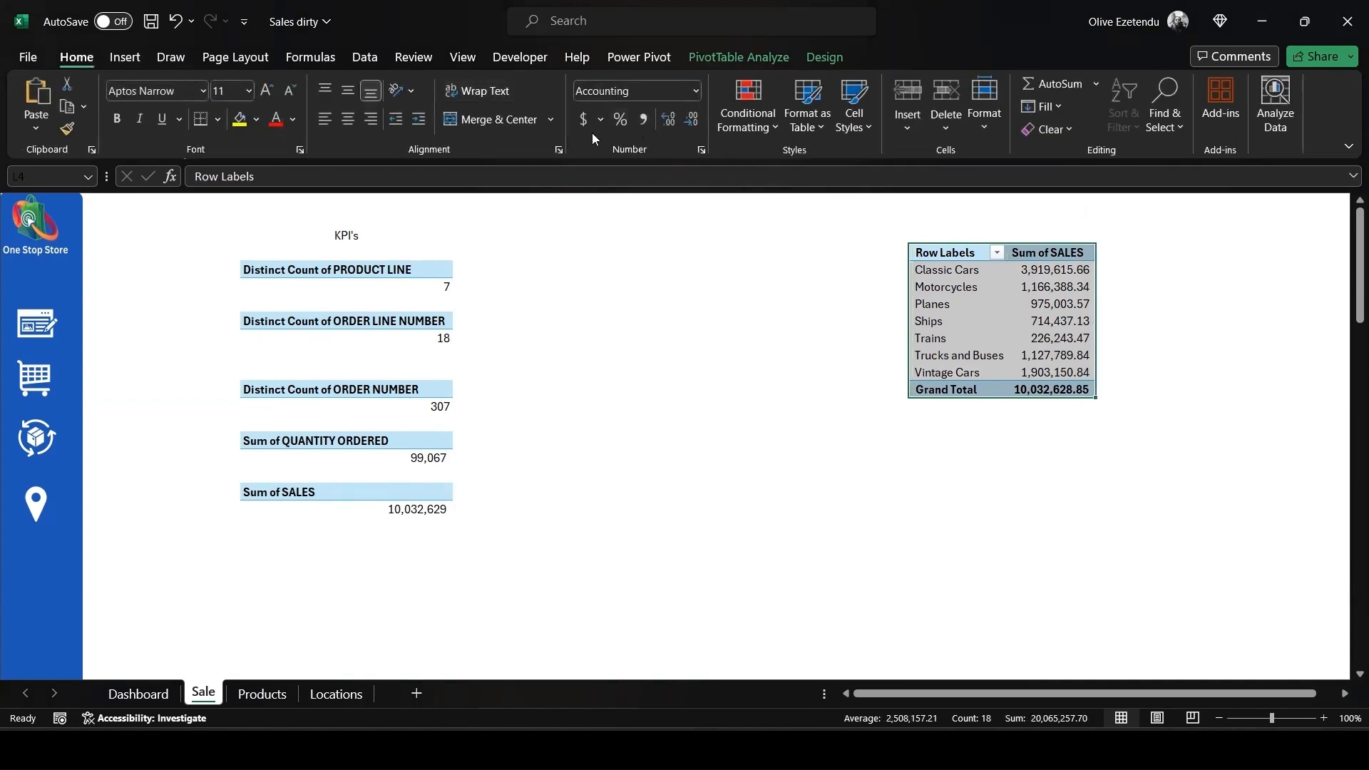
left_click(692, 120)
left_click(692, 120)
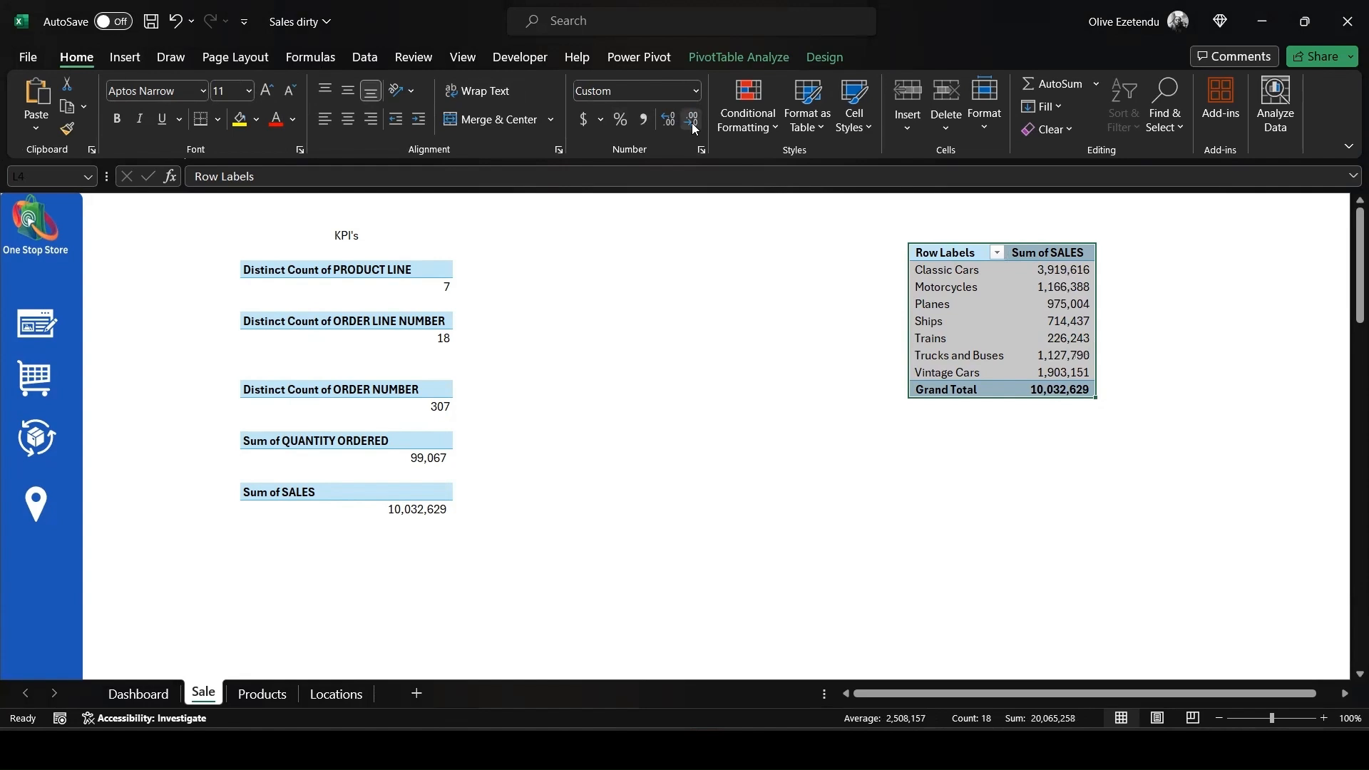
left_click(583, 119)
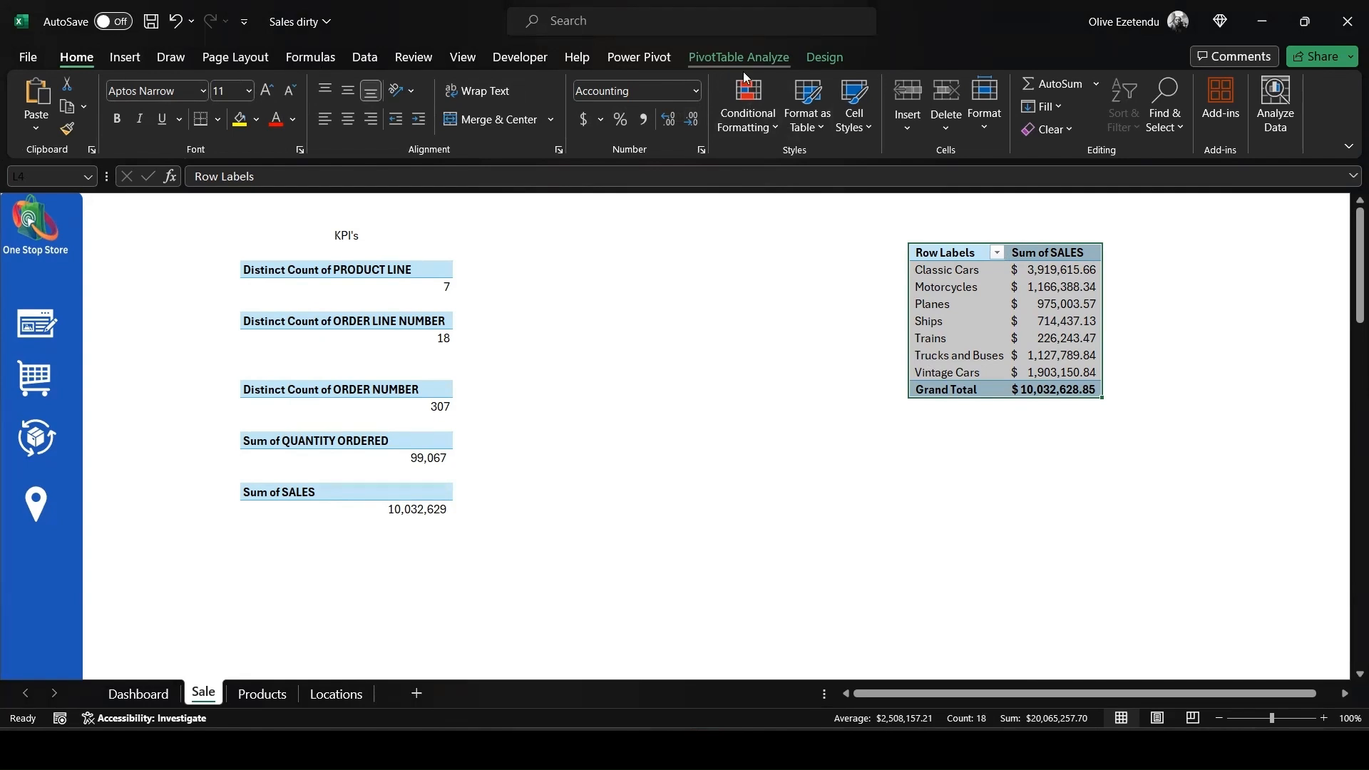
Turn off grand totals for the product line sales PivotTable.
left_click(824, 59)
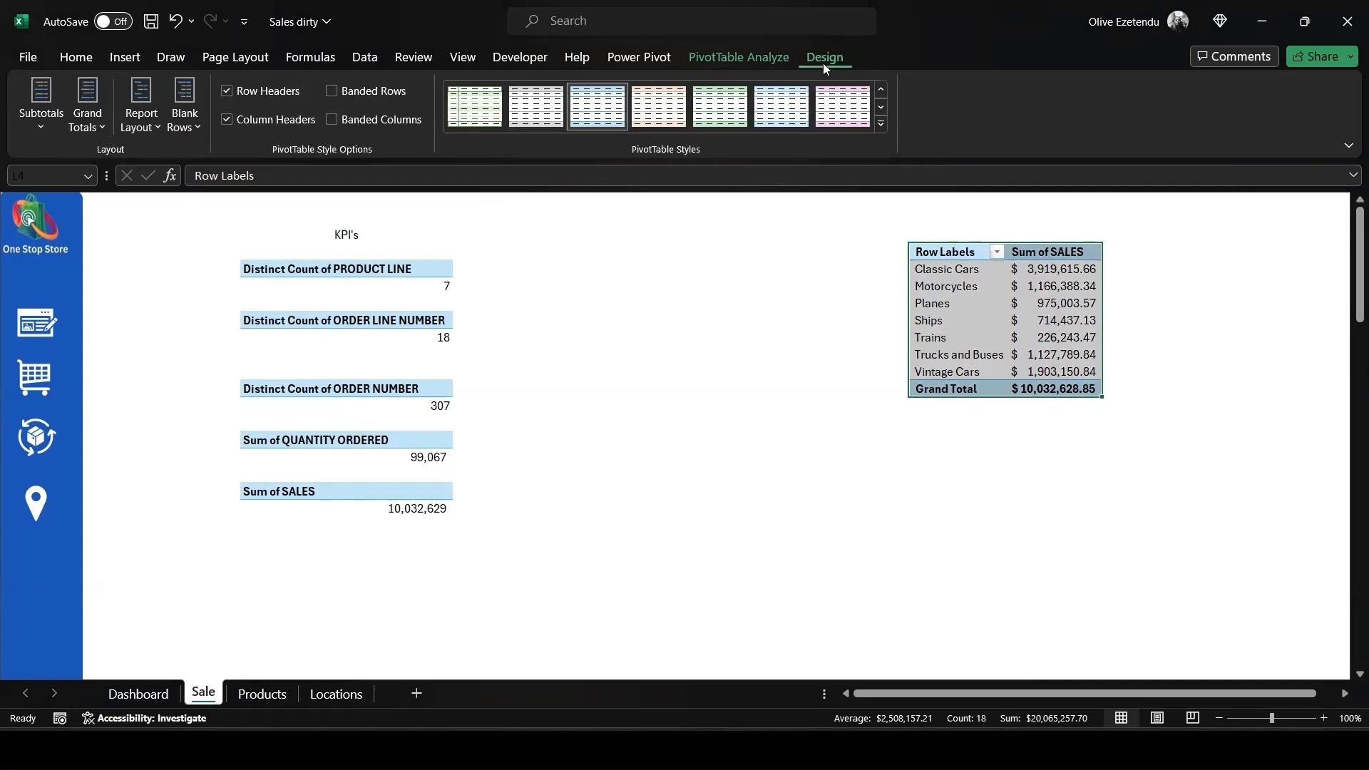
left_click(98, 125)
left_click(114, 161)
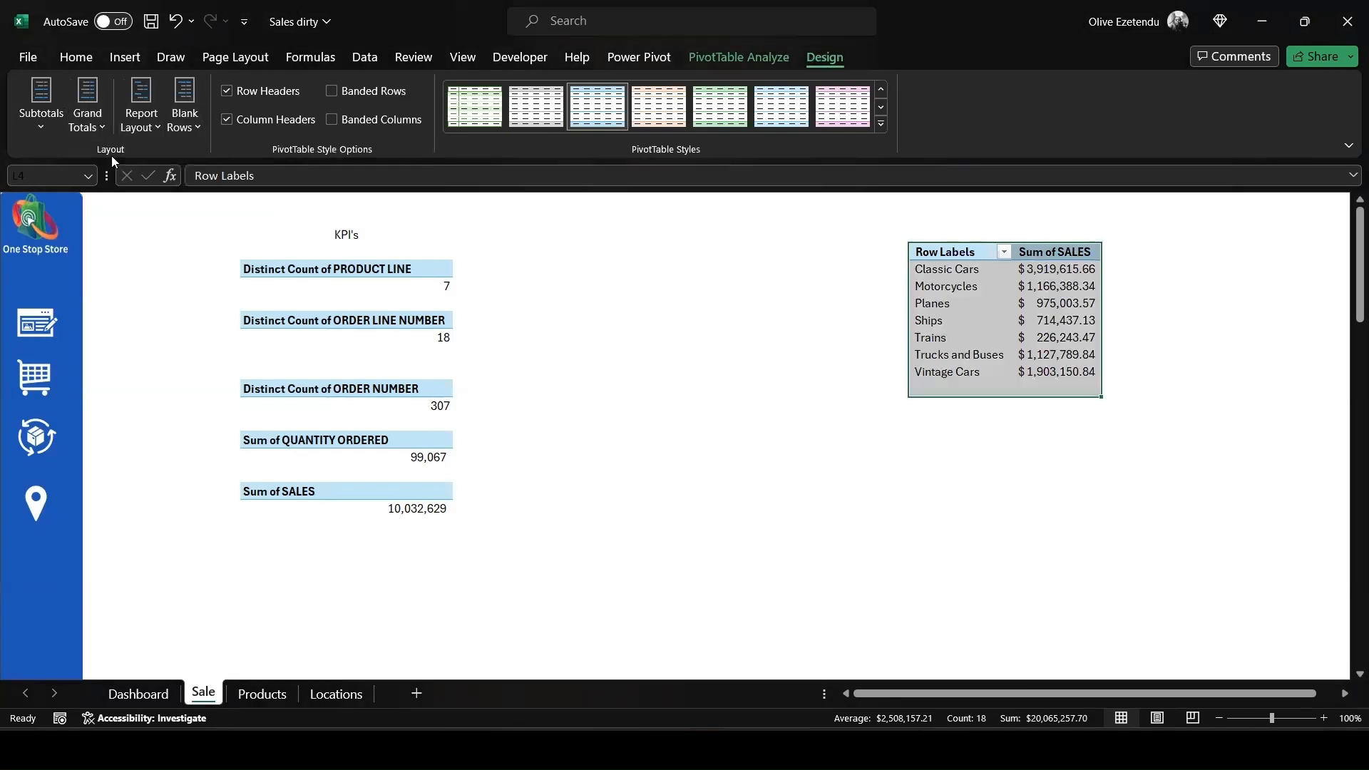
left_click(792, 250)
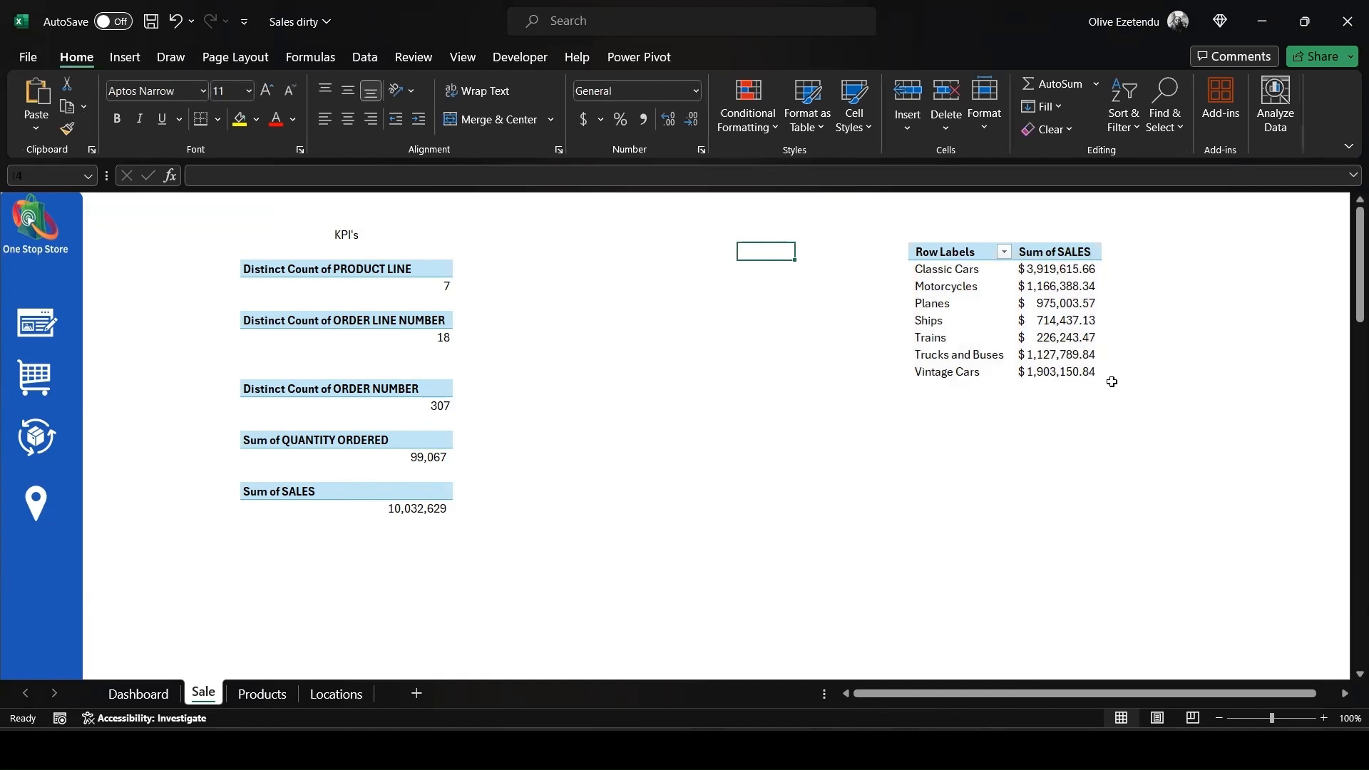
Copy the product line sales PivotTable and paste it at cell E5, beside the KPI tables.
scroll(926, 321, "down", 1)
scroll(968, 488, "up", 1)
left_click(916, 251)
left_click_drag(921, 265, 1056, 369)
key("ctrl+c")
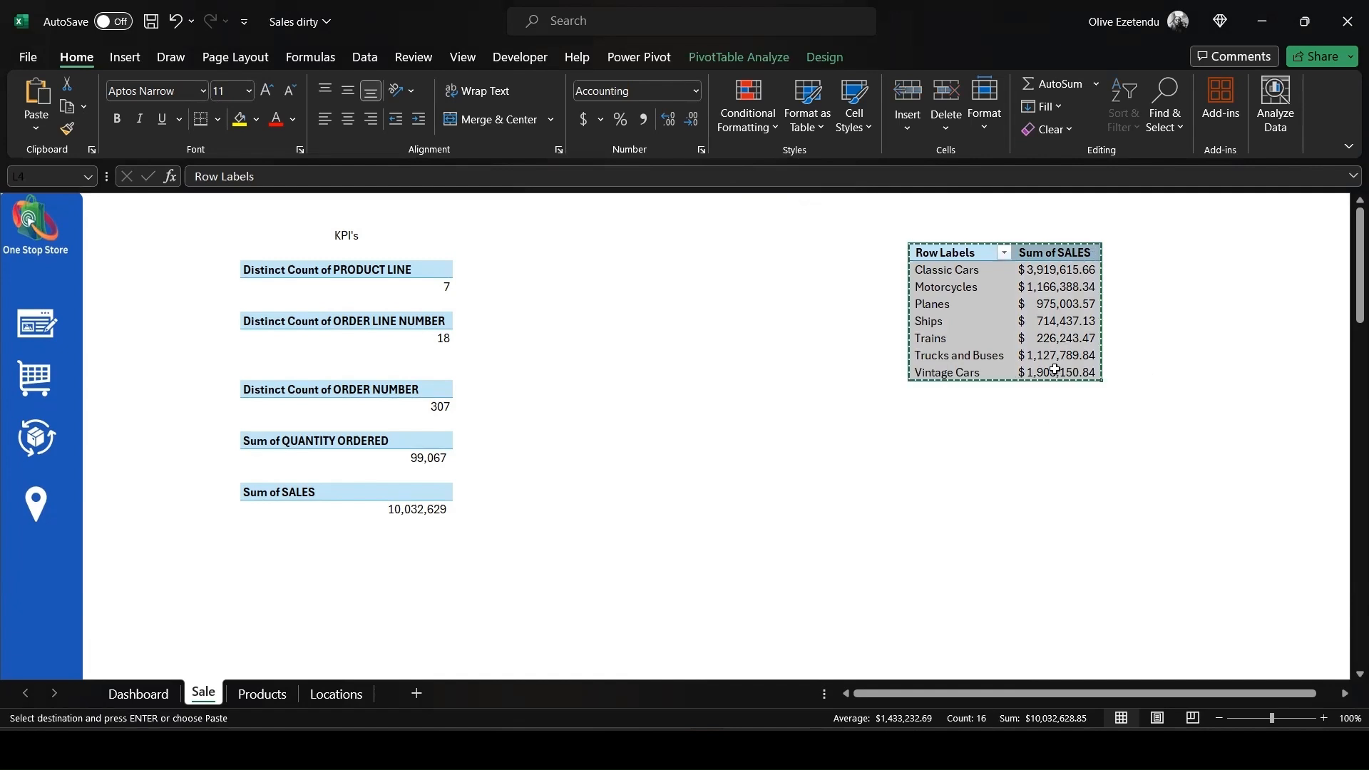
left_click(547, 266)
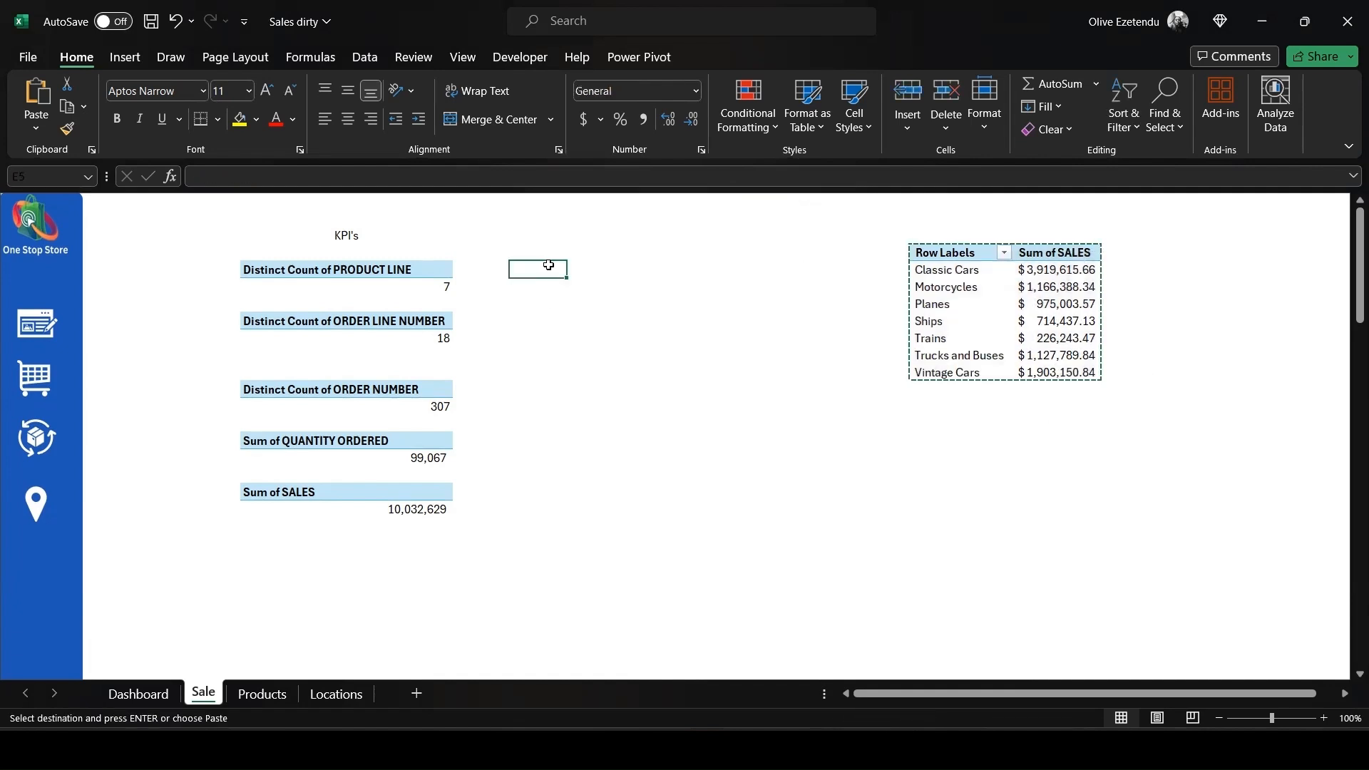
key("ctrl+v")
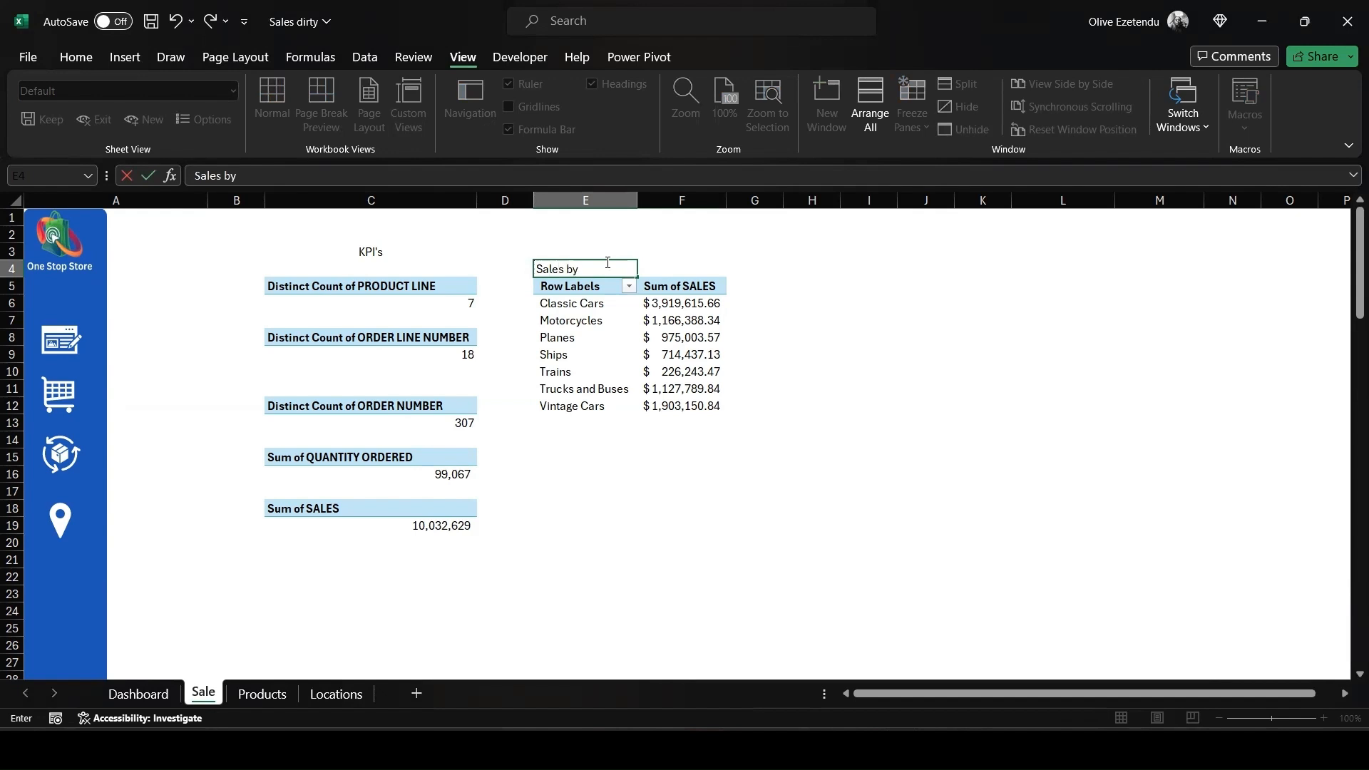
Complete the heading in cell E4 above the product line PivotTable as "Sales by Product" and make it bold.
type("odu")
left_click(76, 58)
left_click(117, 118)
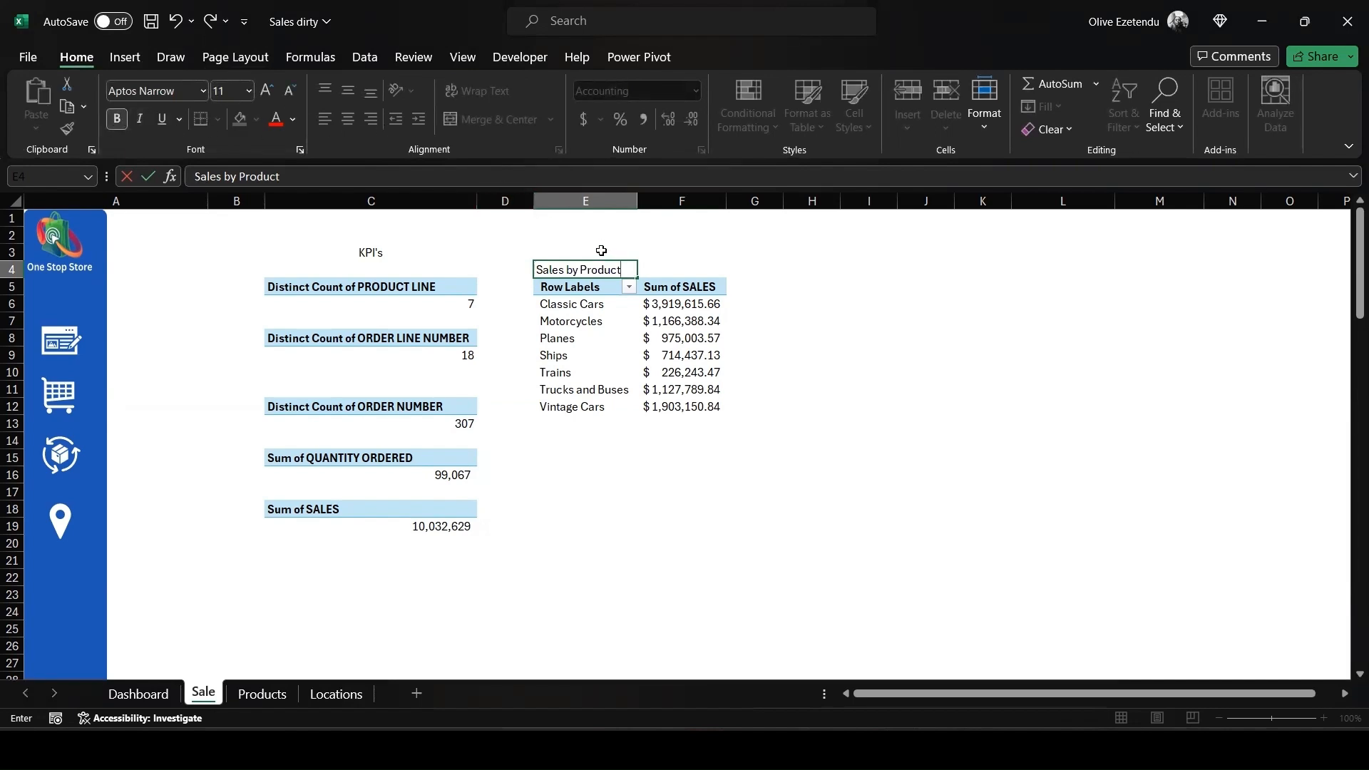
key("ctrl+a")
left_click(115, 117)
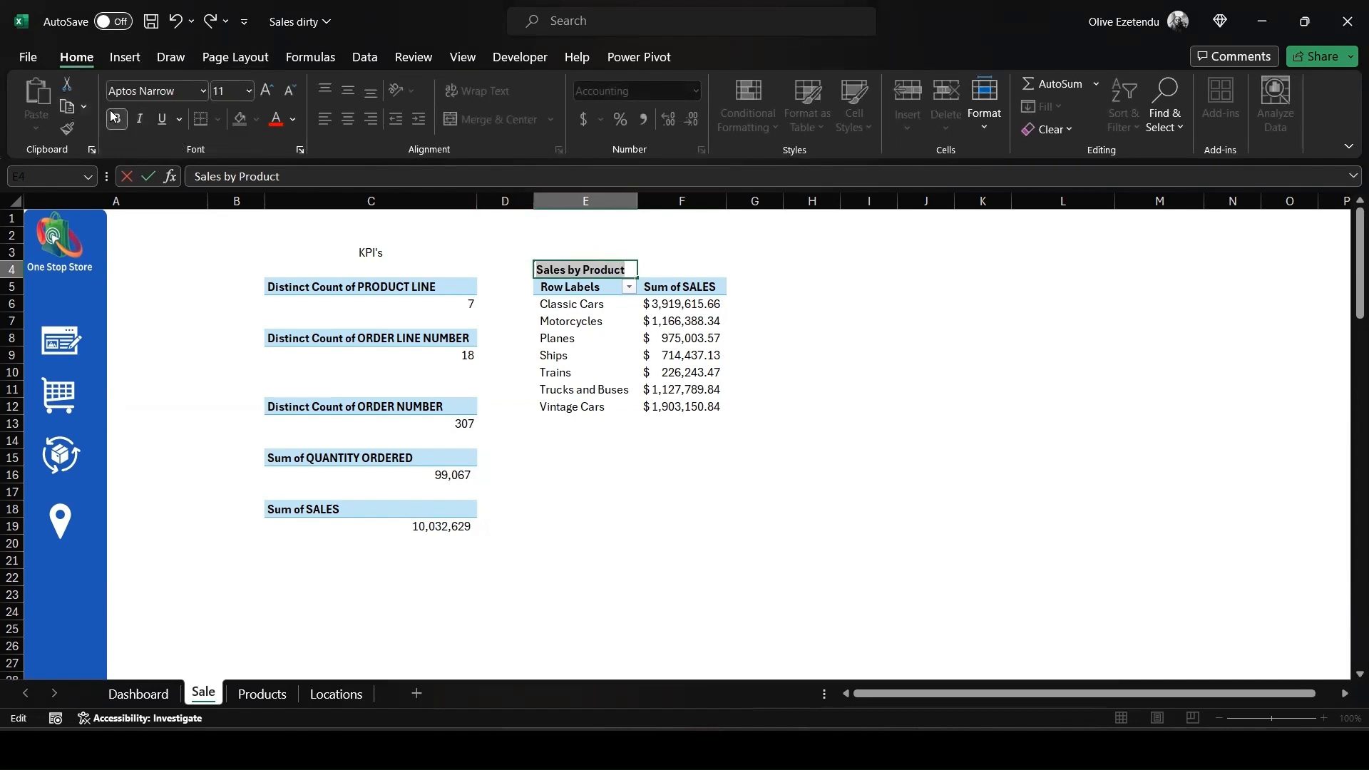
left_click(839, 284)
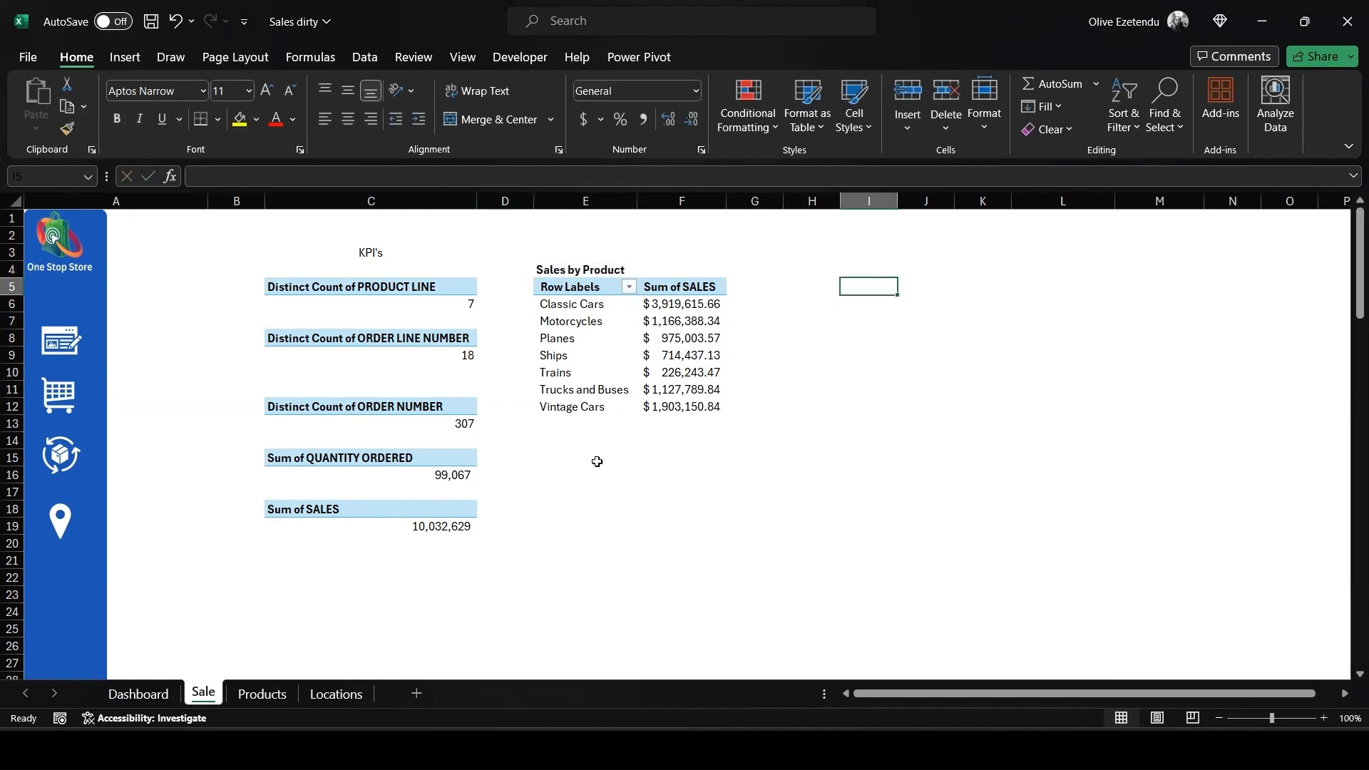
Enter the bold heading "Sales by Order Line" in cell E15, below the product line PivotTable.
left_click(566, 457)
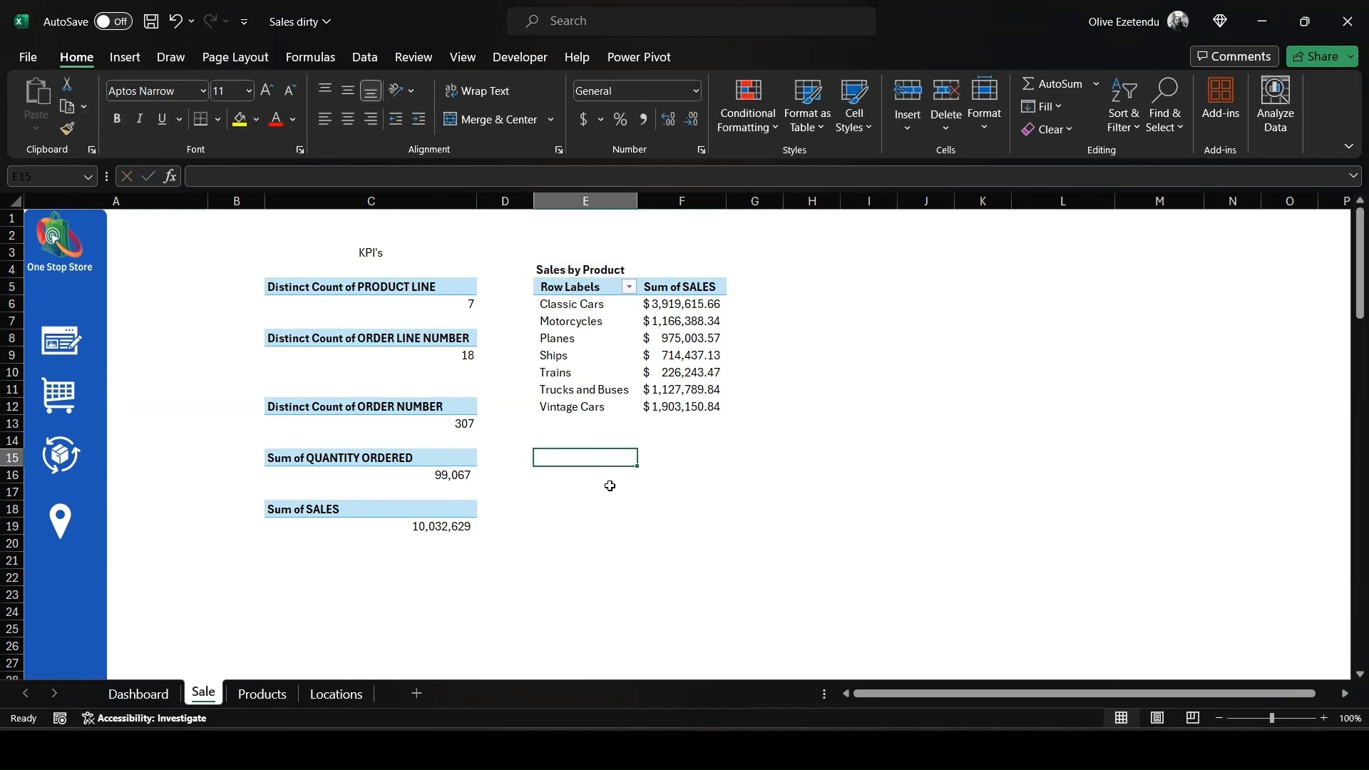
type("Sales")
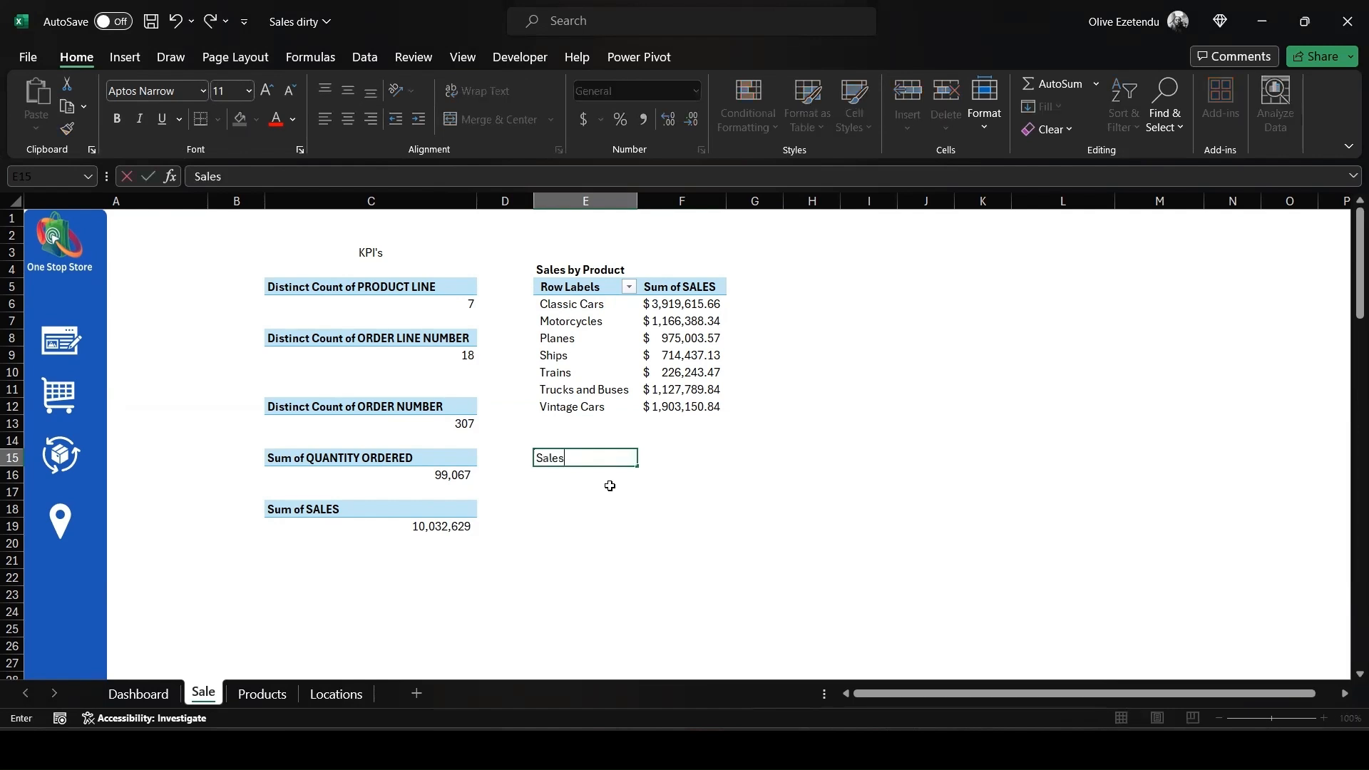
type(" by Order Line")
left_click(116, 118)
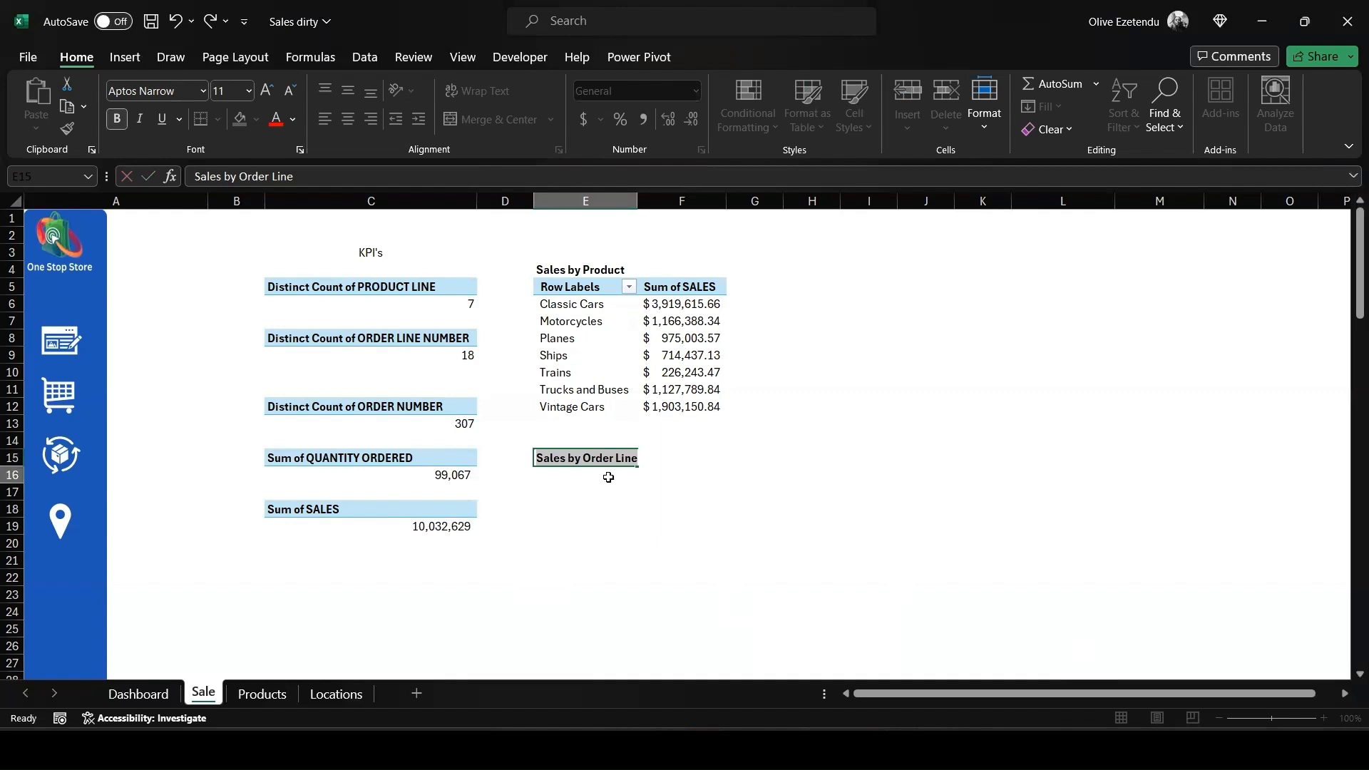
key("Return")
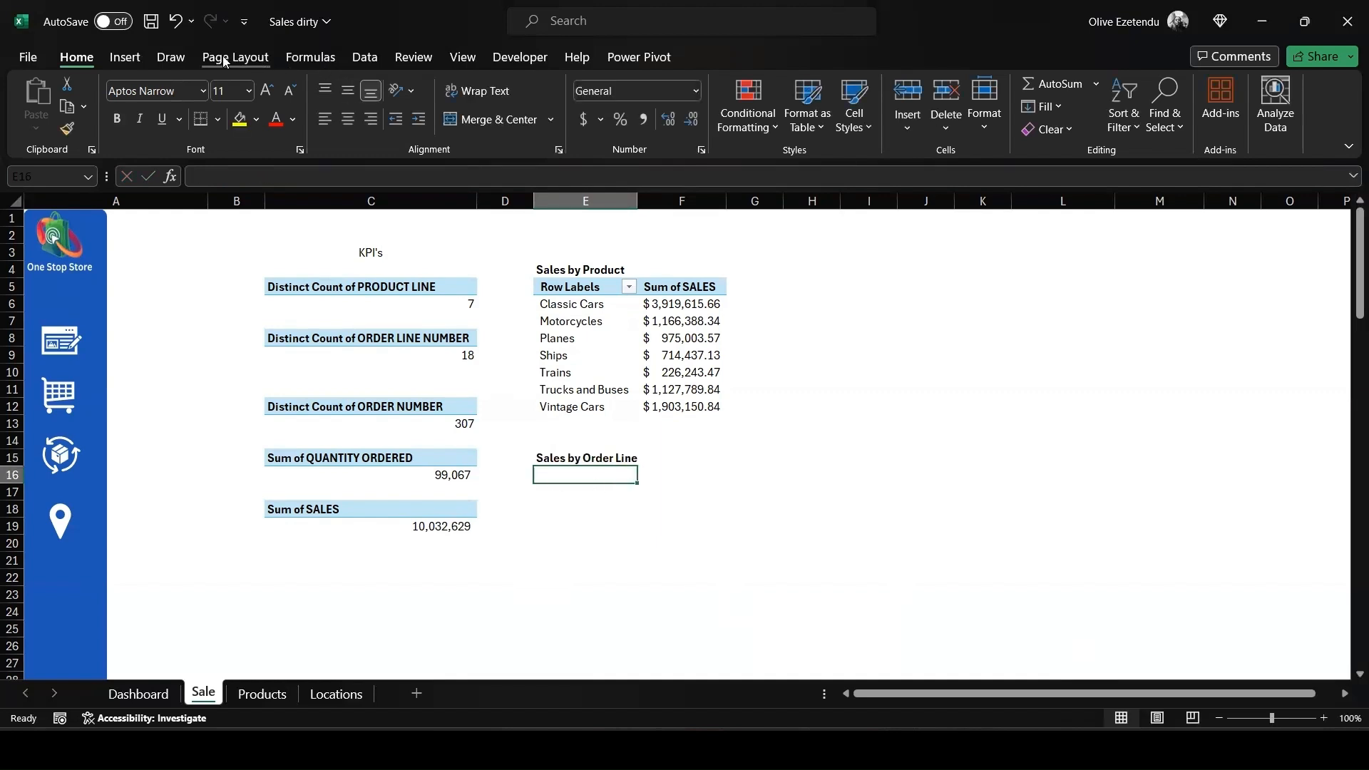
Insert a PivotTable from the data model at cell E16 of the Sale sheet.
left_click(125, 57)
left_click(44, 118)
left_click(93, 207)
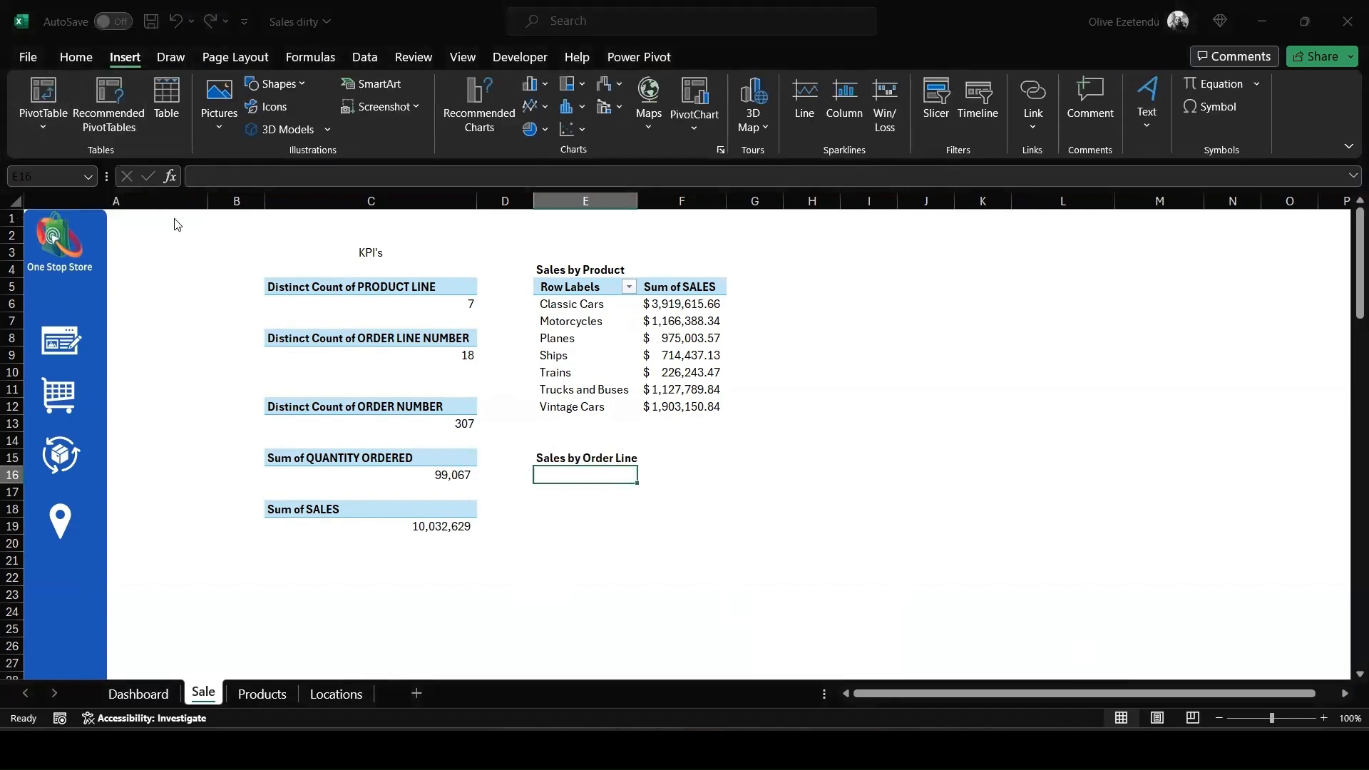
left_click(583, 445)
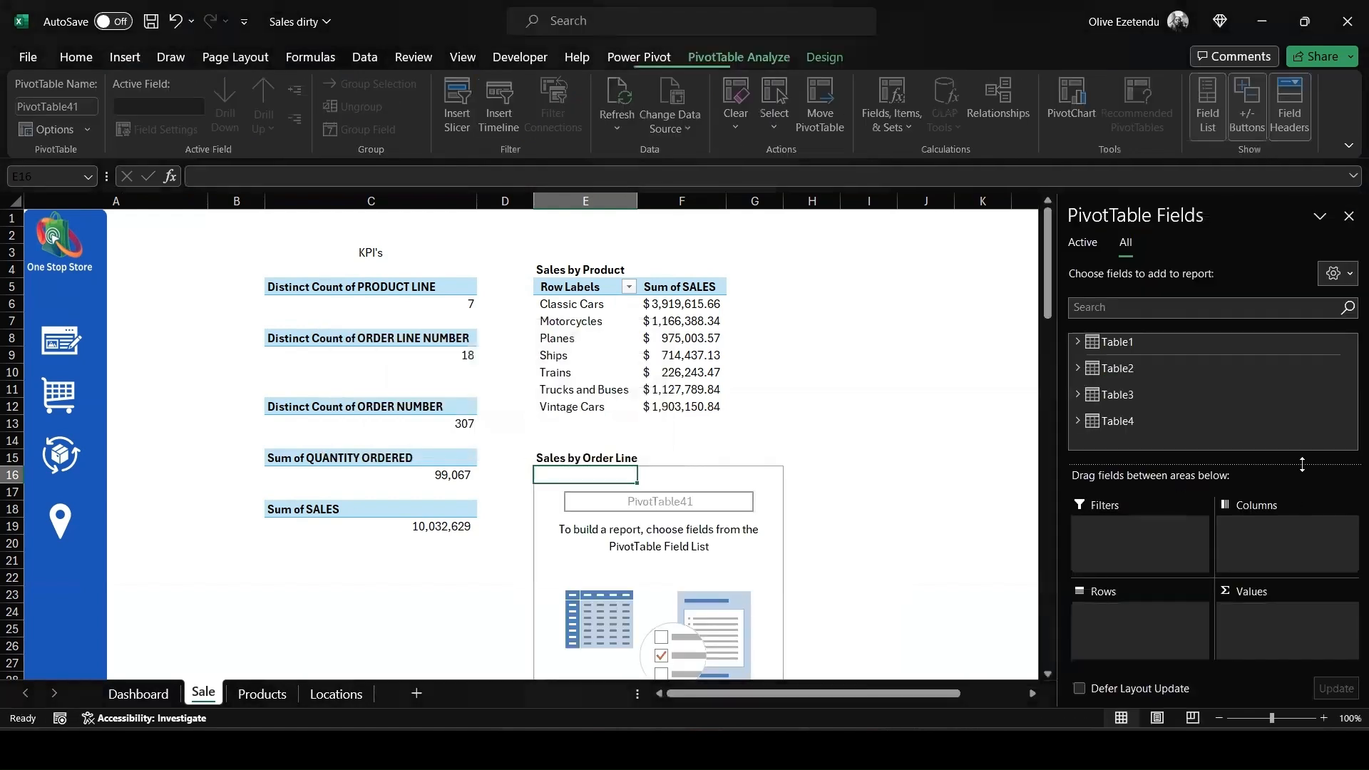
Build the PivotTable under "Sales by Order Line" with ORDER LINE NUMBER from Table2 as rows and SALES as values.
left_click(1078, 368)
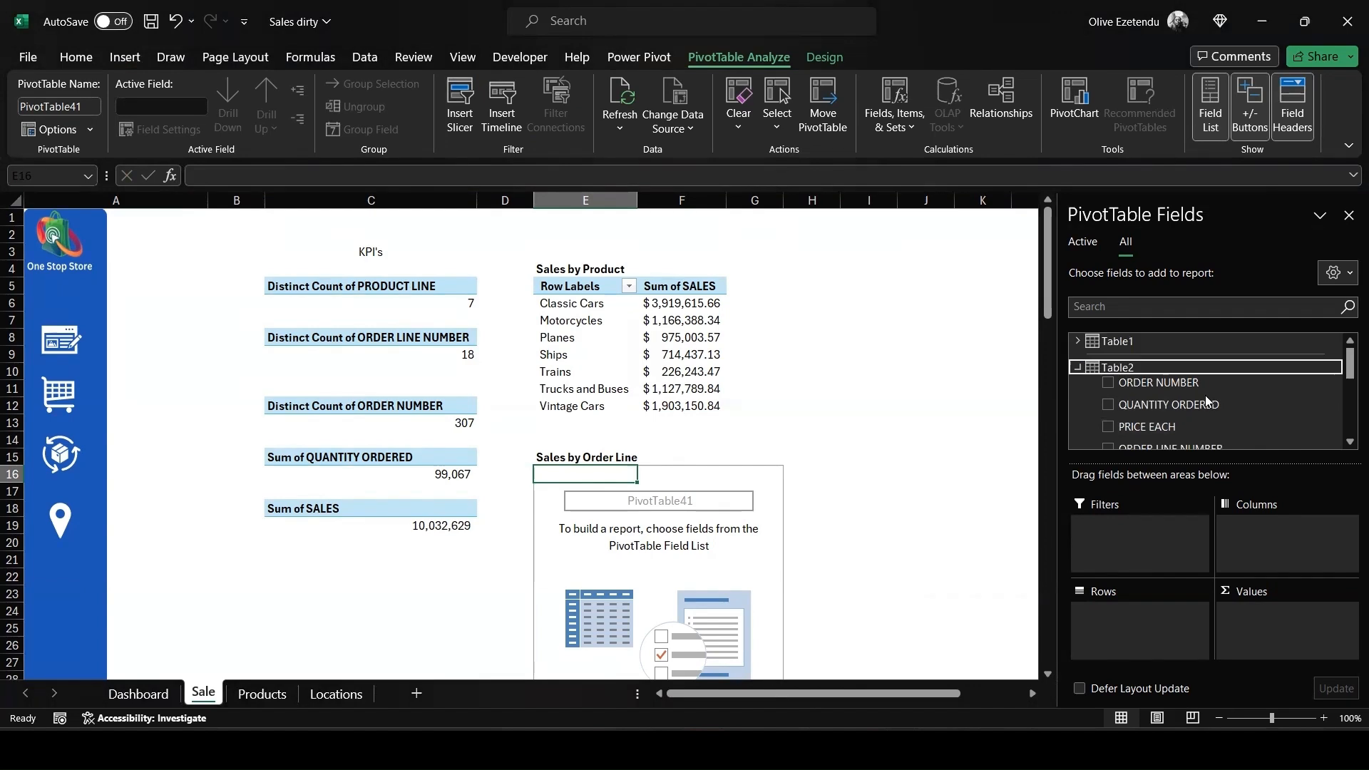
scroll(1205, 400, "down", 1)
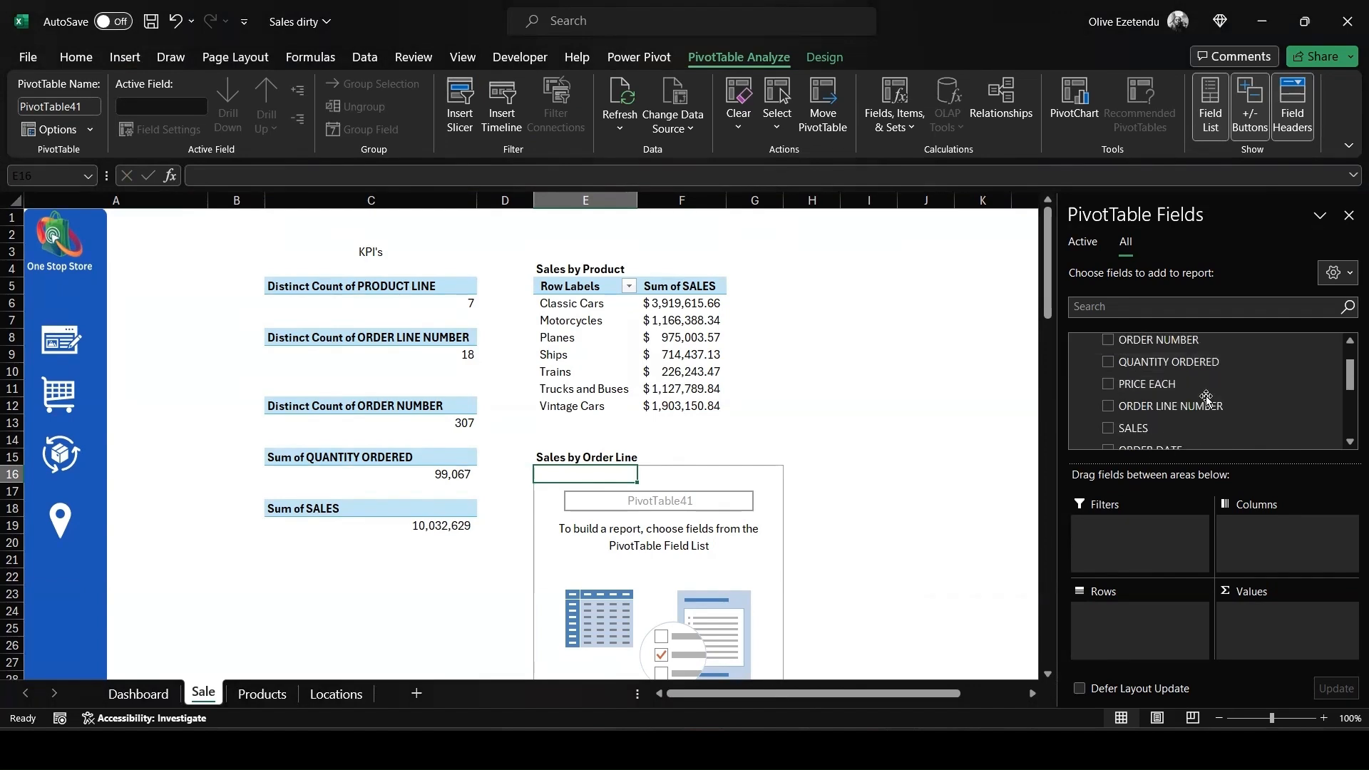
scroll(1206, 399, "down", 1)
scroll(1206, 400, "down", 1)
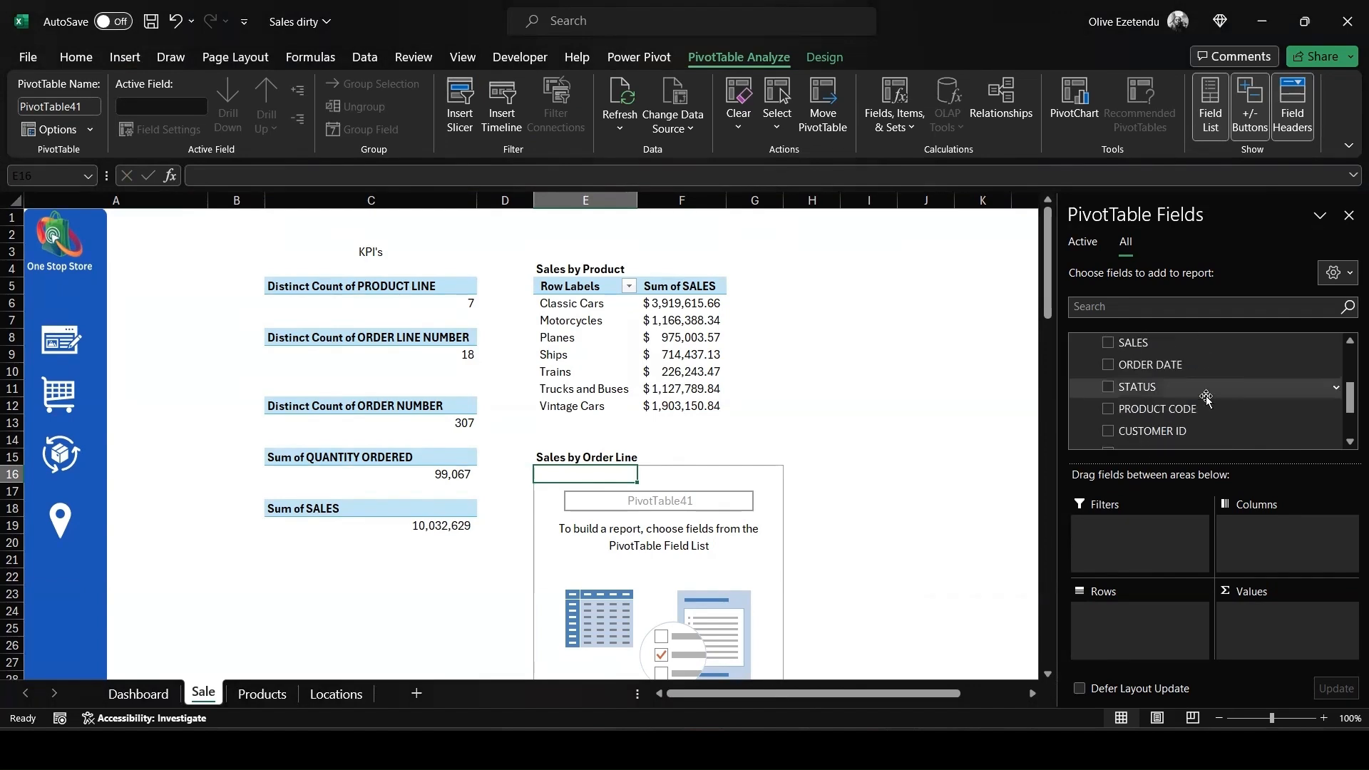
scroll(1205, 397, "down", 1)
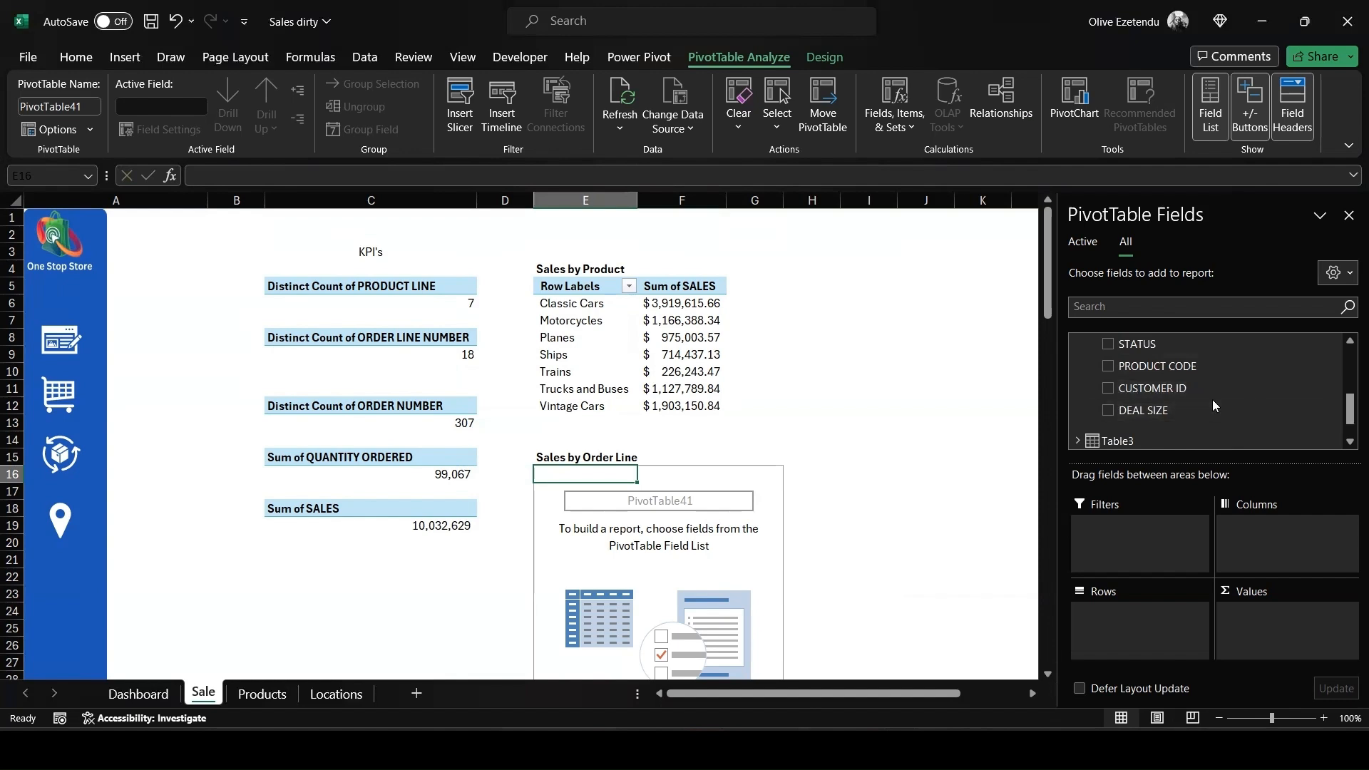
scroll(1212, 395, "up", 1)
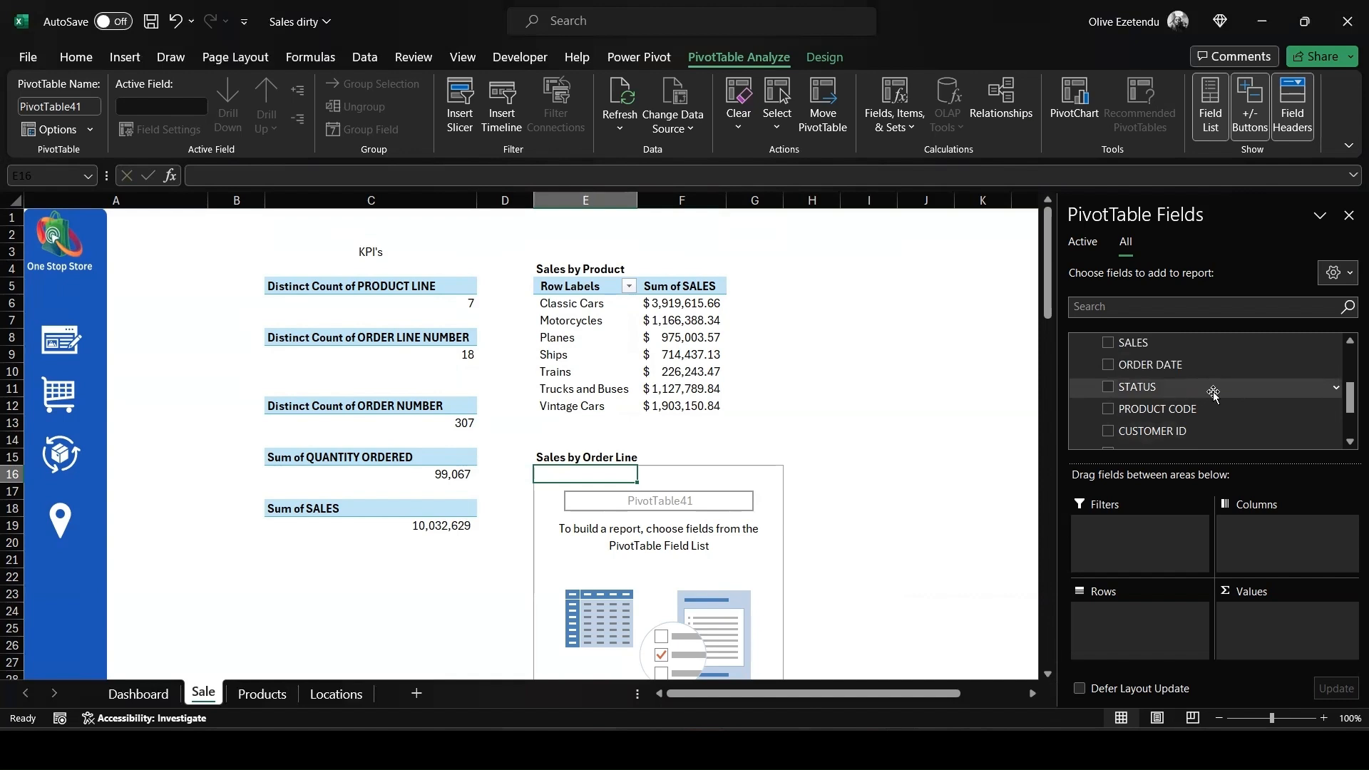
scroll(1155, 406, "up", 1)
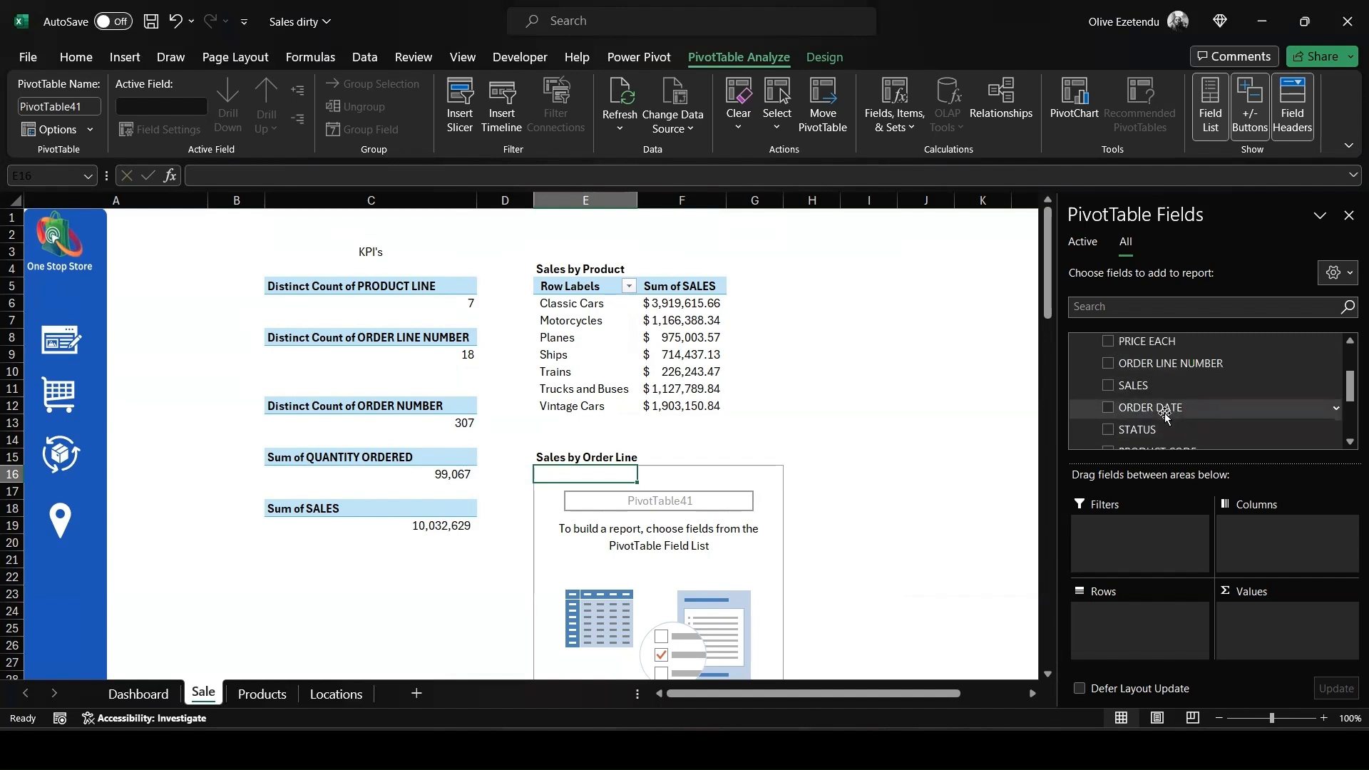
left_click(1108, 362)
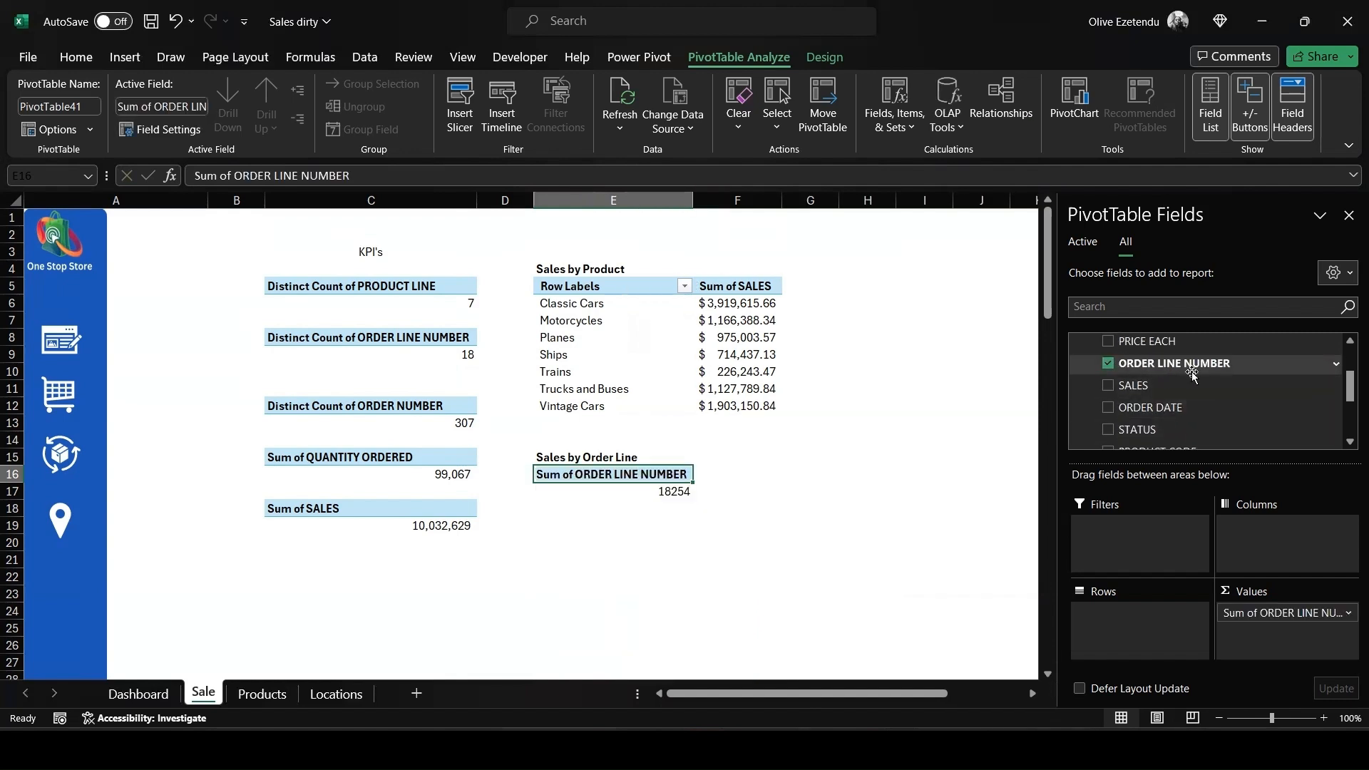
left_click(1108, 385)
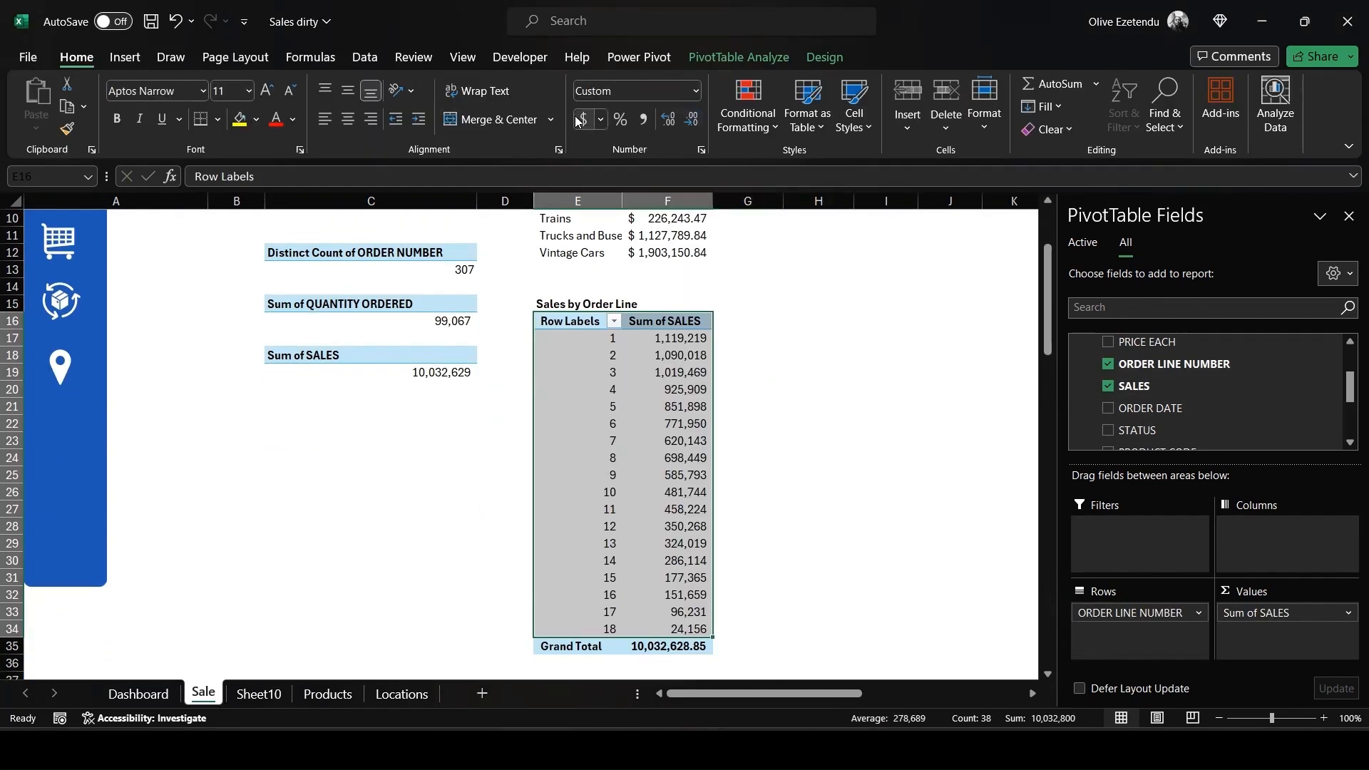
Apply the dollar accounting format to the sales values of the order line PivotTable, F17:F34.
left_click(762, 303)
left_click_drag(666, 338, 674, 628)
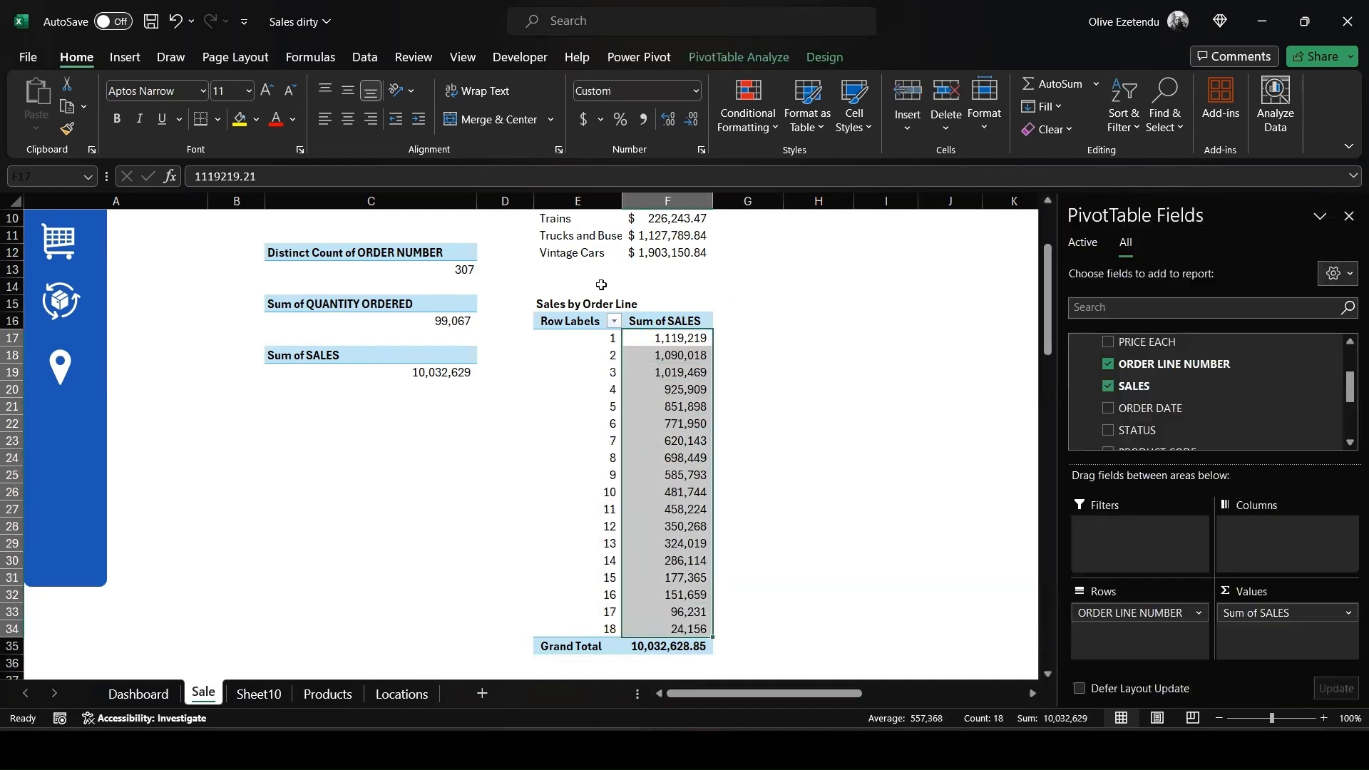
left_click(583, 119)
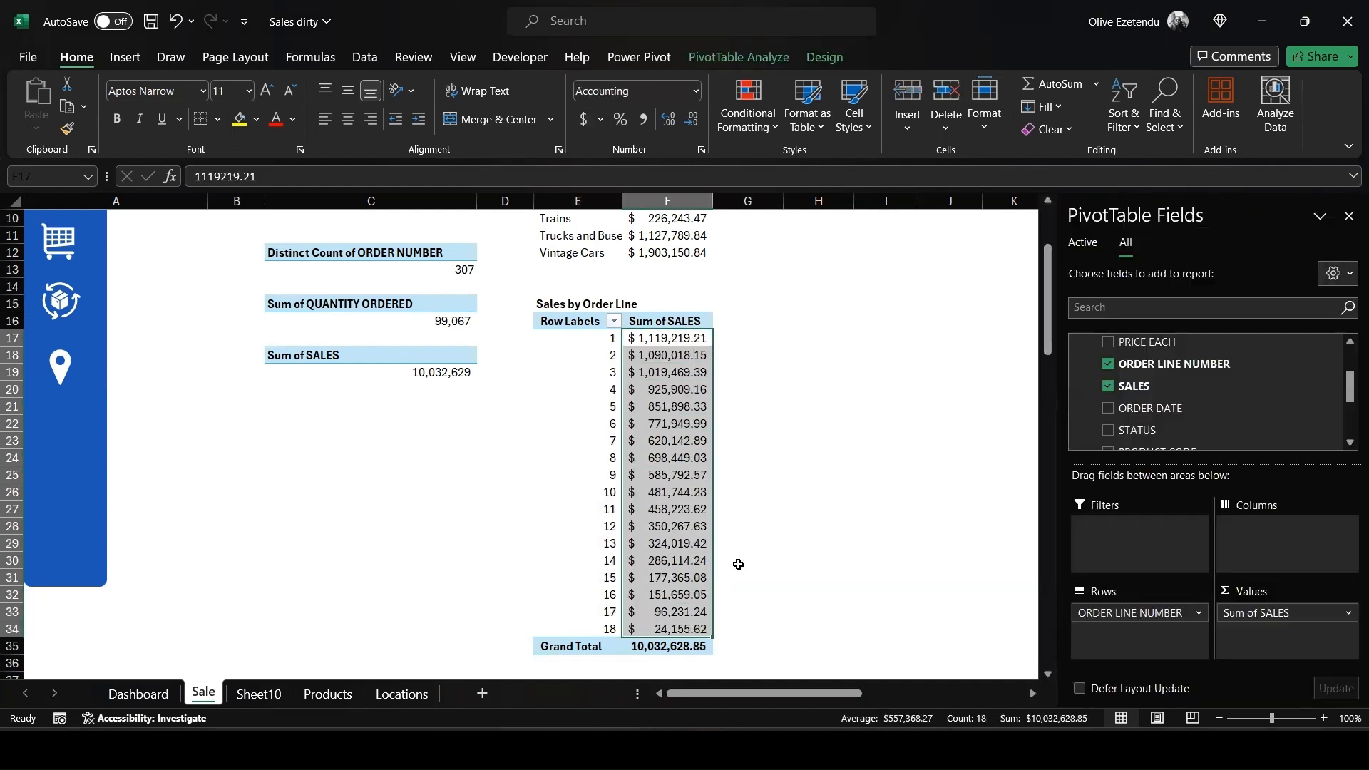
left_click(747, 543)
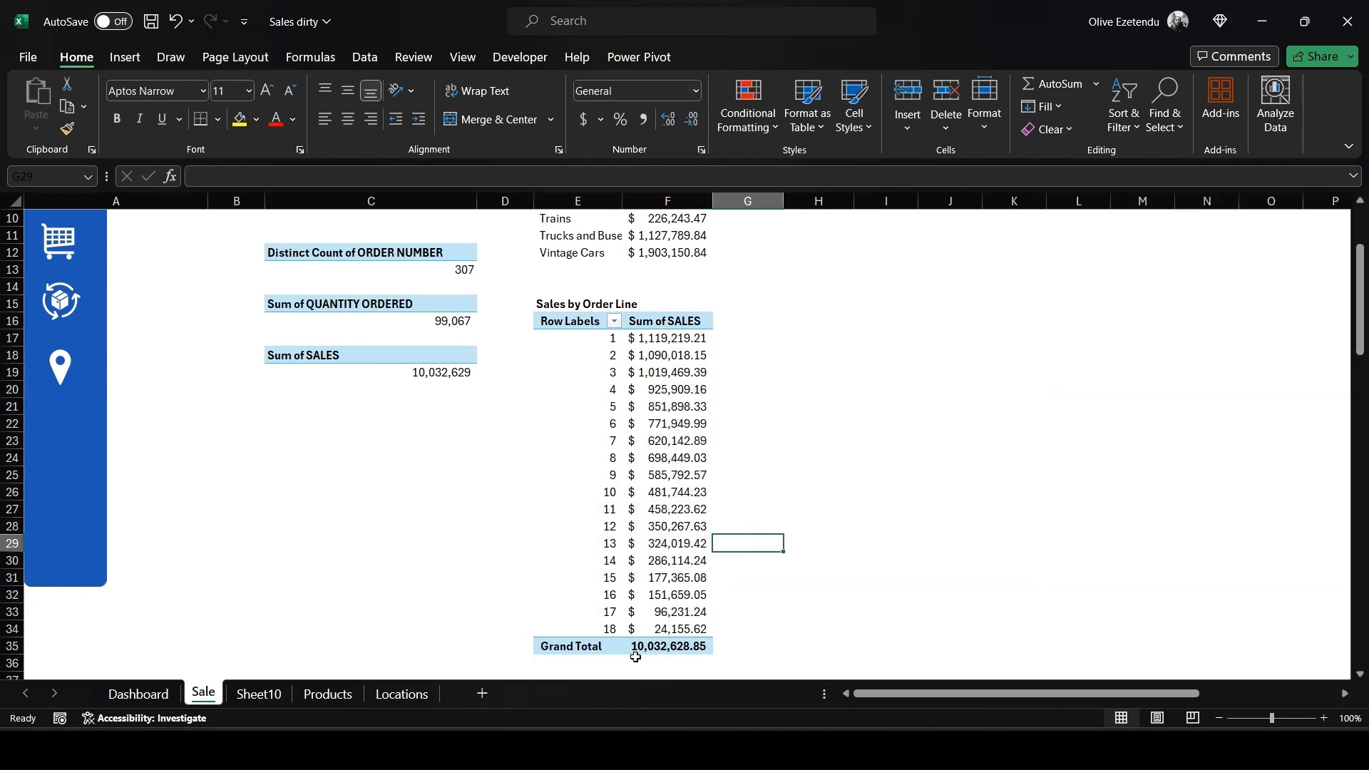
Turn off grand totals for rows and columns in the order line PivotTable.
left_click(579, 651)
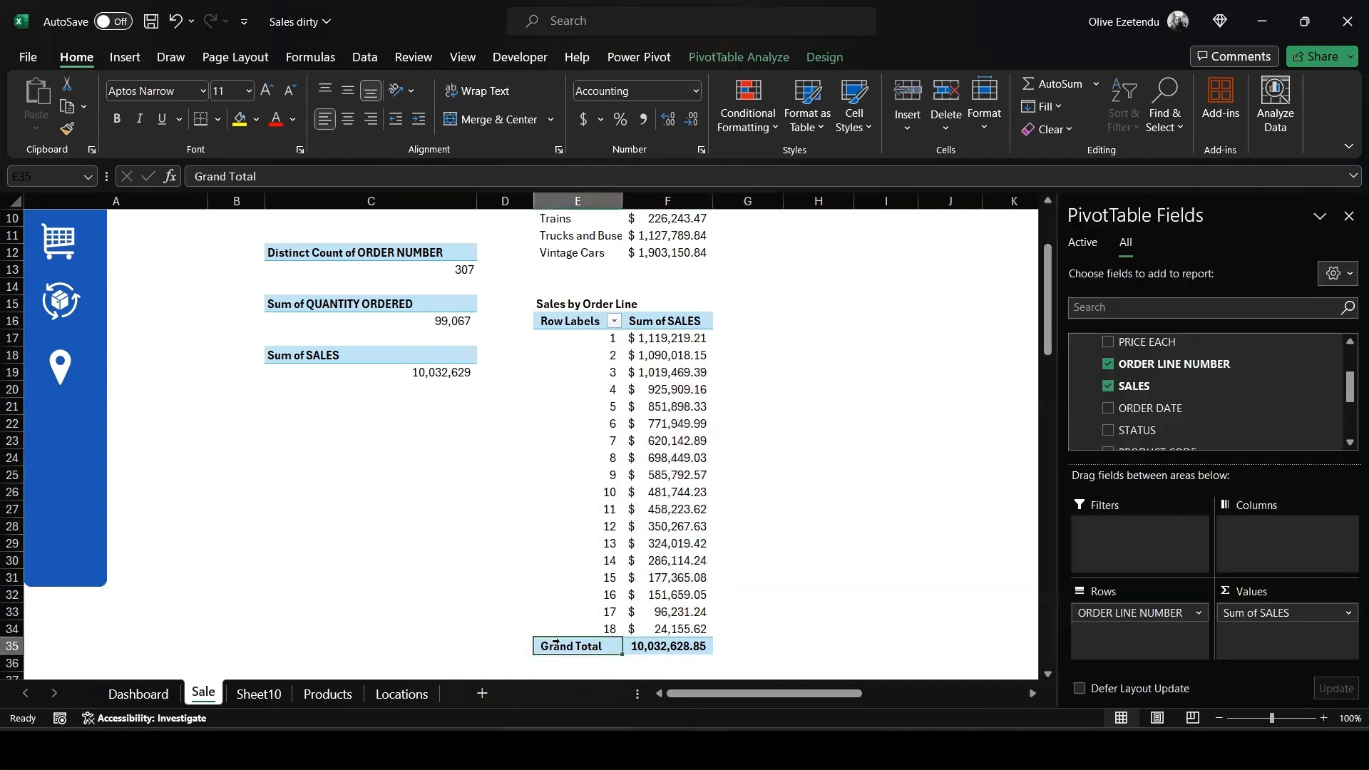
left_click_drag(546, 645, 663, 646)
left_click(756, 57)
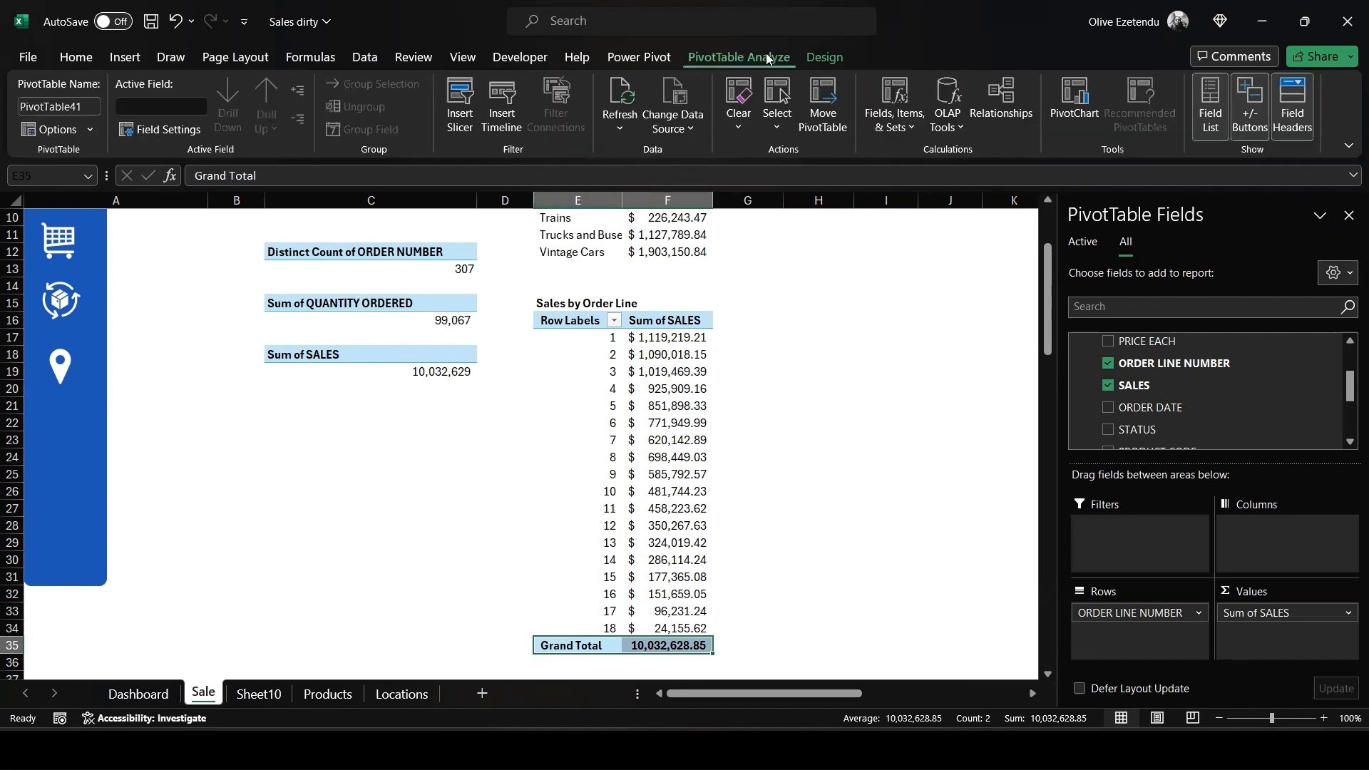
left_click(824, 57)
left_click(104, 131)
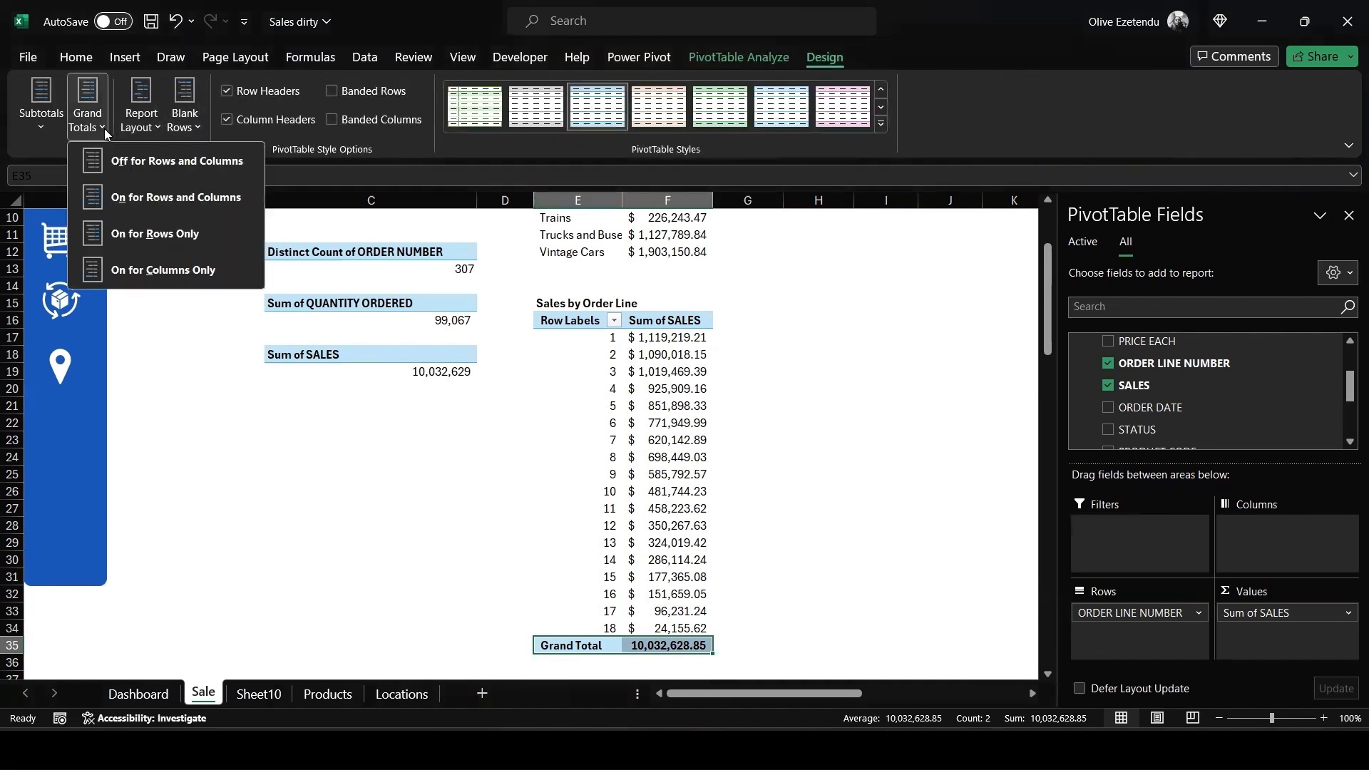
left_click(118, 163)
left_click(762, 314)
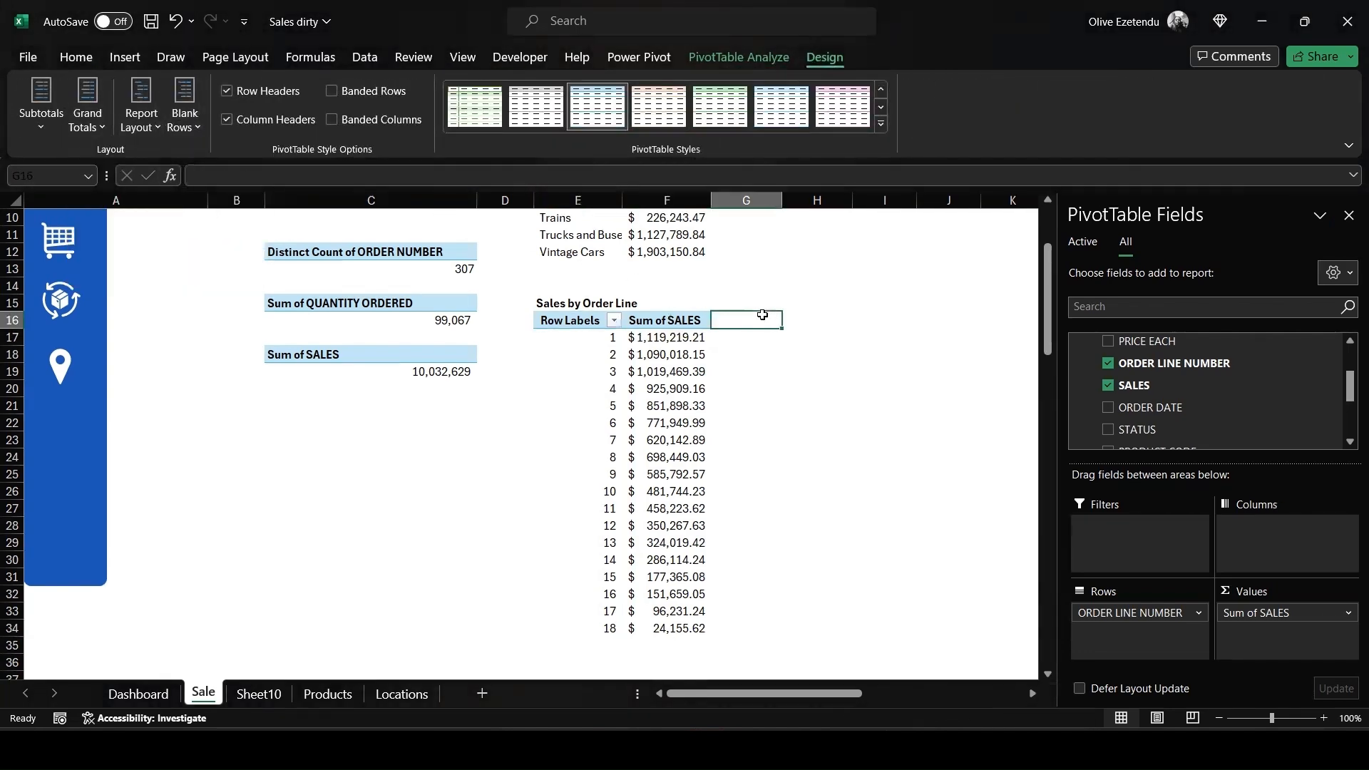
Enter the heading "Sales by Deal Size" in cell K4 and insert a PivotTable from the data model at K5.
scroll(860, 375, "up", 3)
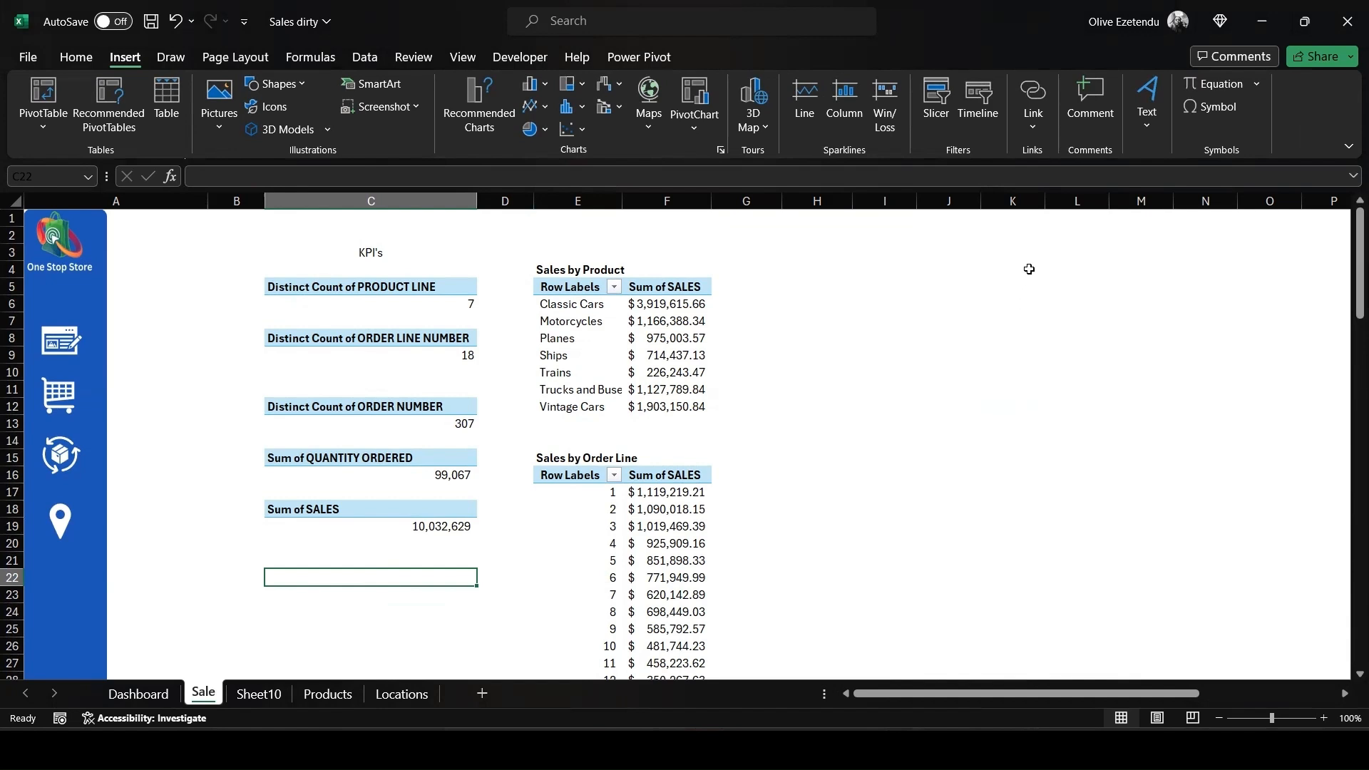
left_click(1029, 269)
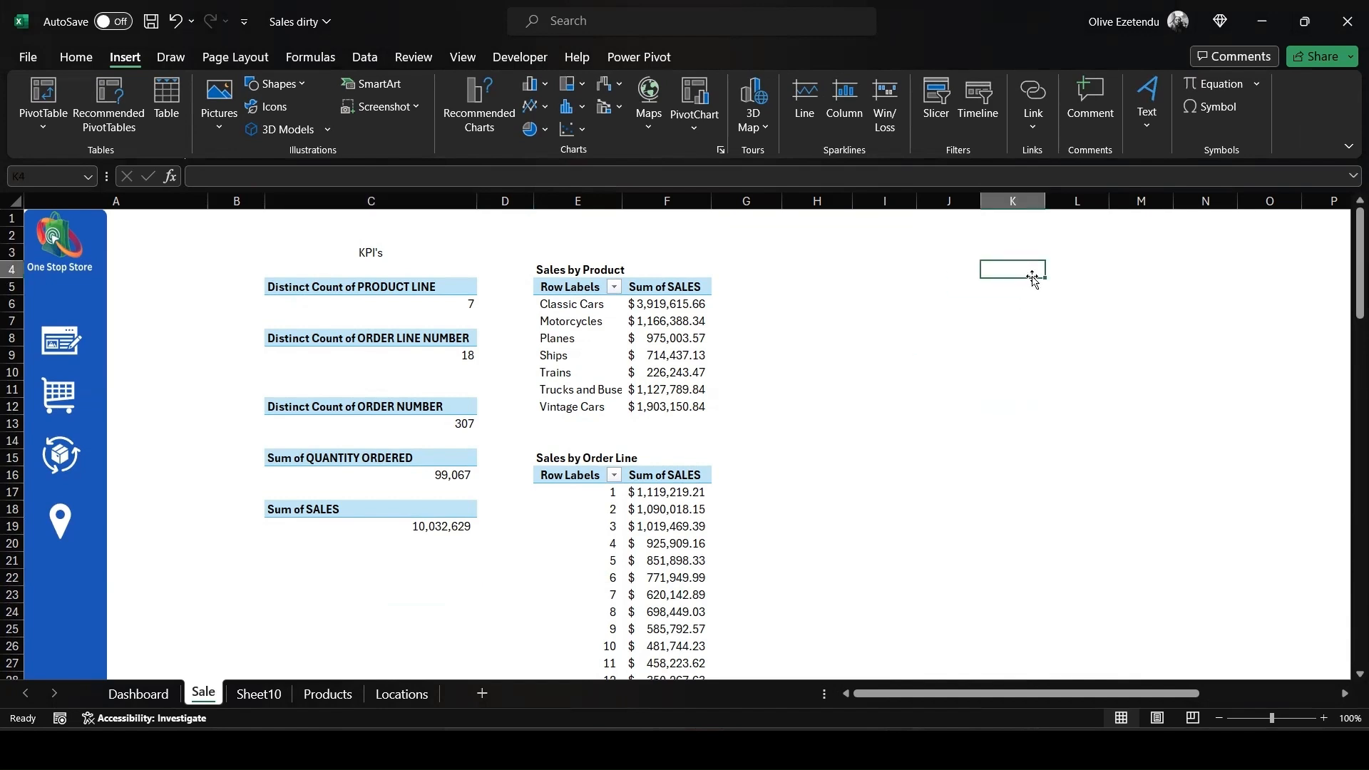
type("Sales by Deal Size")
key("Return")
left_click(43, 107)
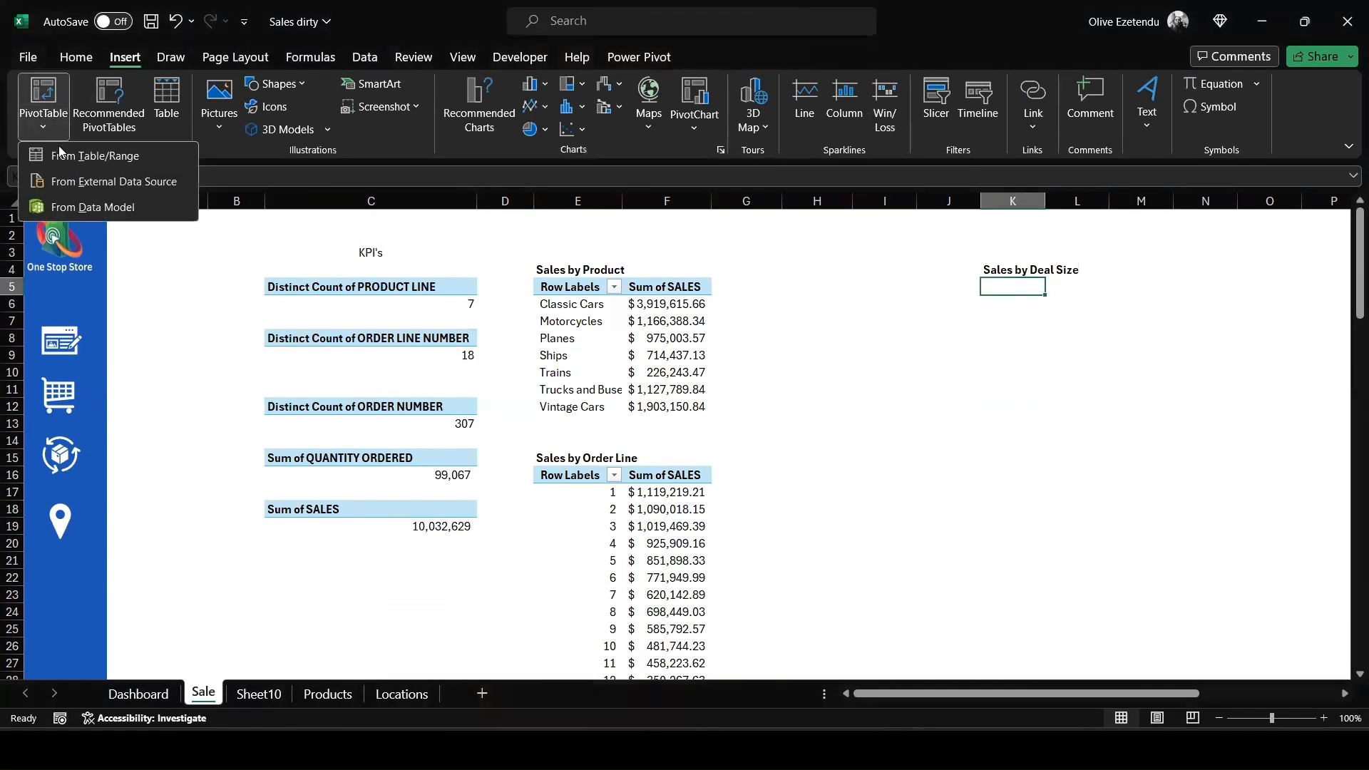
left_click(91, 207)
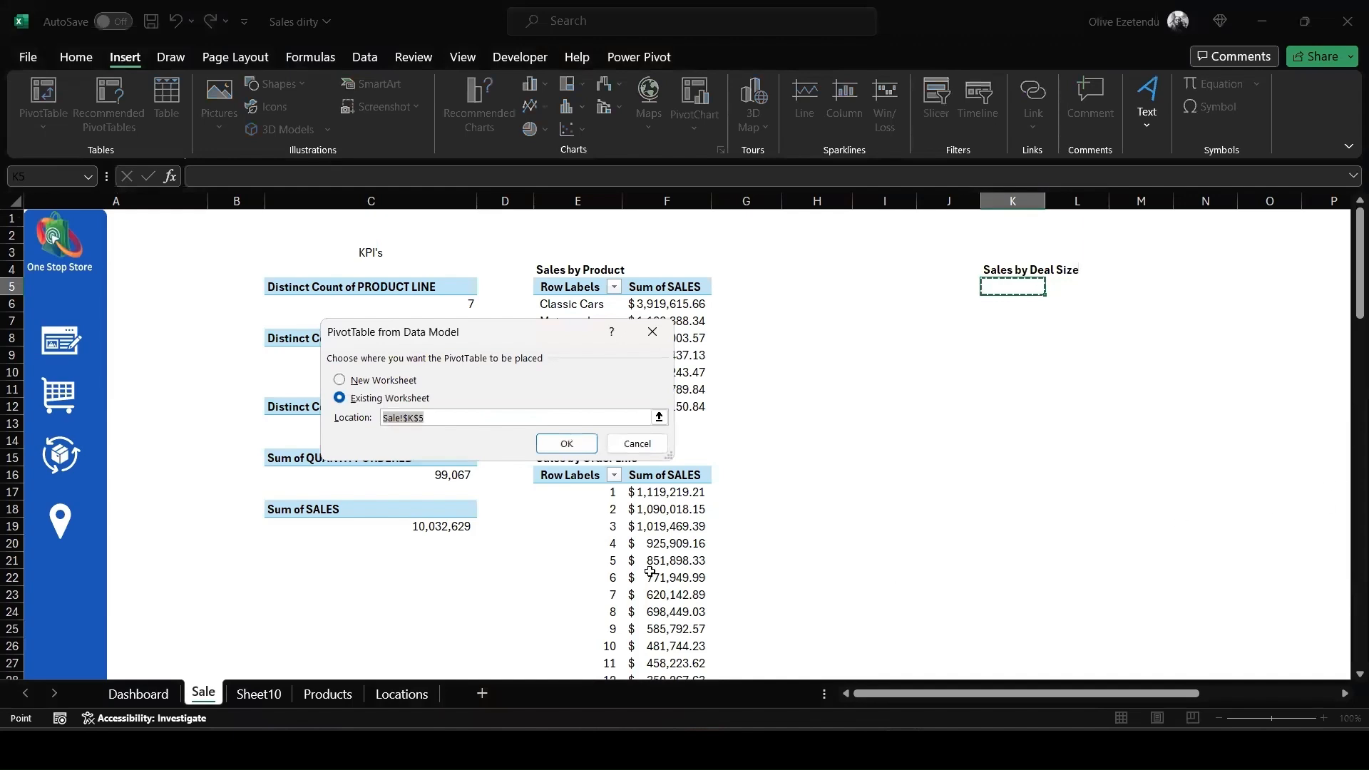
left_click(571, 447)
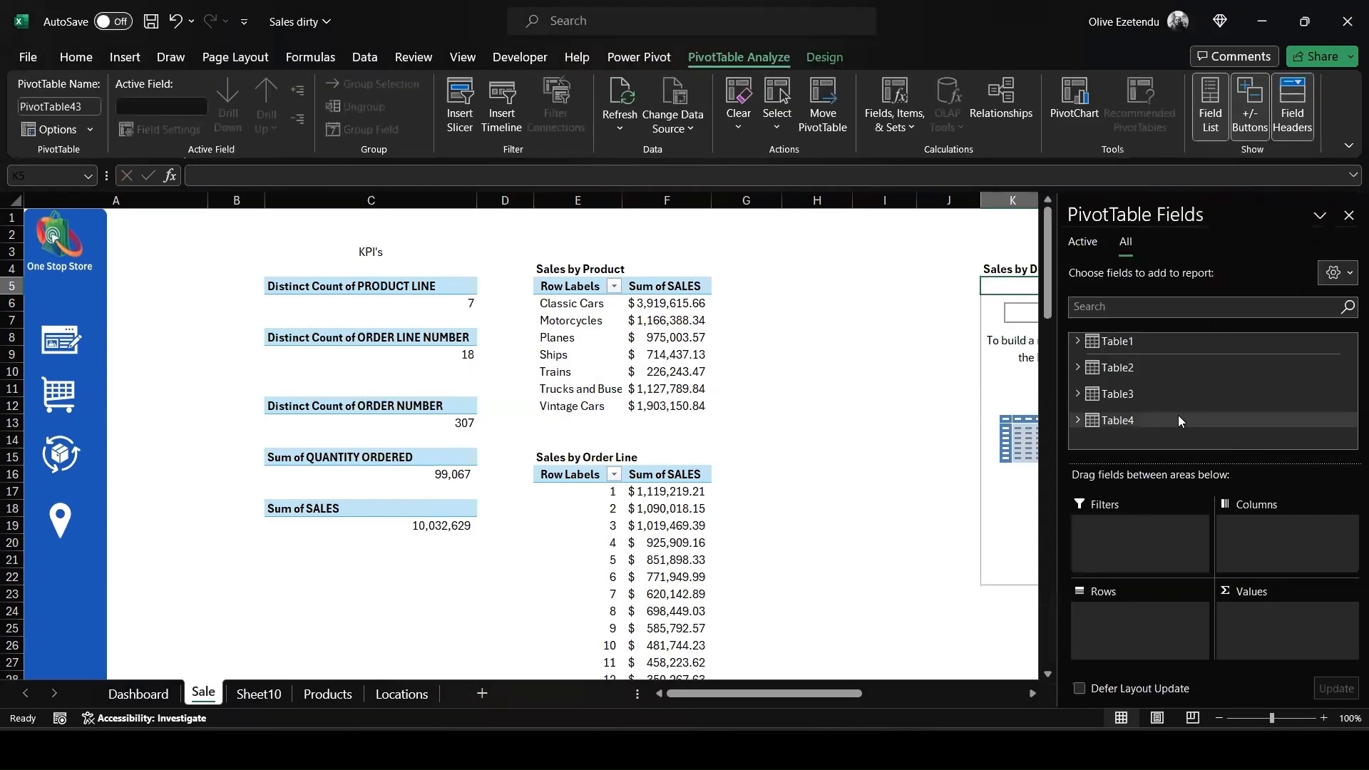
Build the PivotTable under "Sales by Deal Size" with SALES from Table2 as values and DEAL SIZE as rows.
left_click(1077, 368)
scroll(1159, 381, "down", 2)
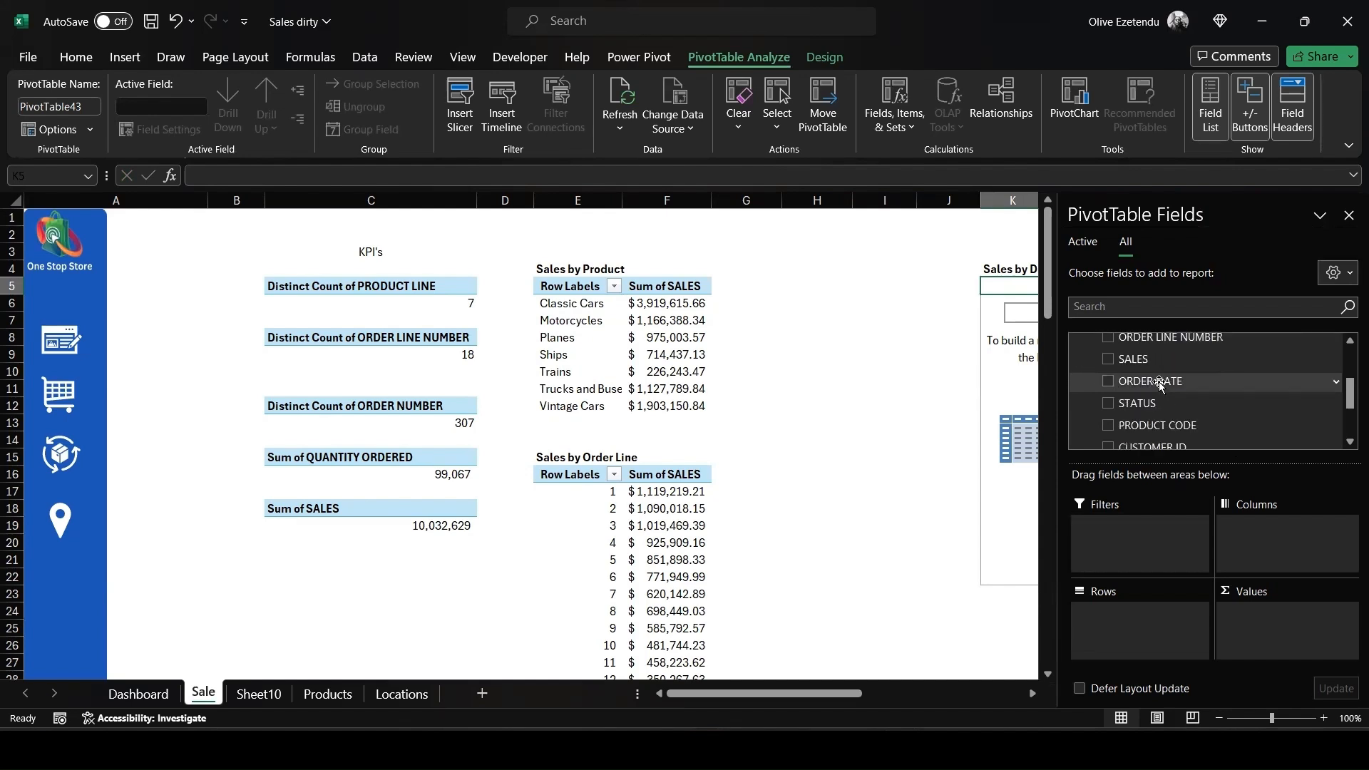
left_click(1109, 359)
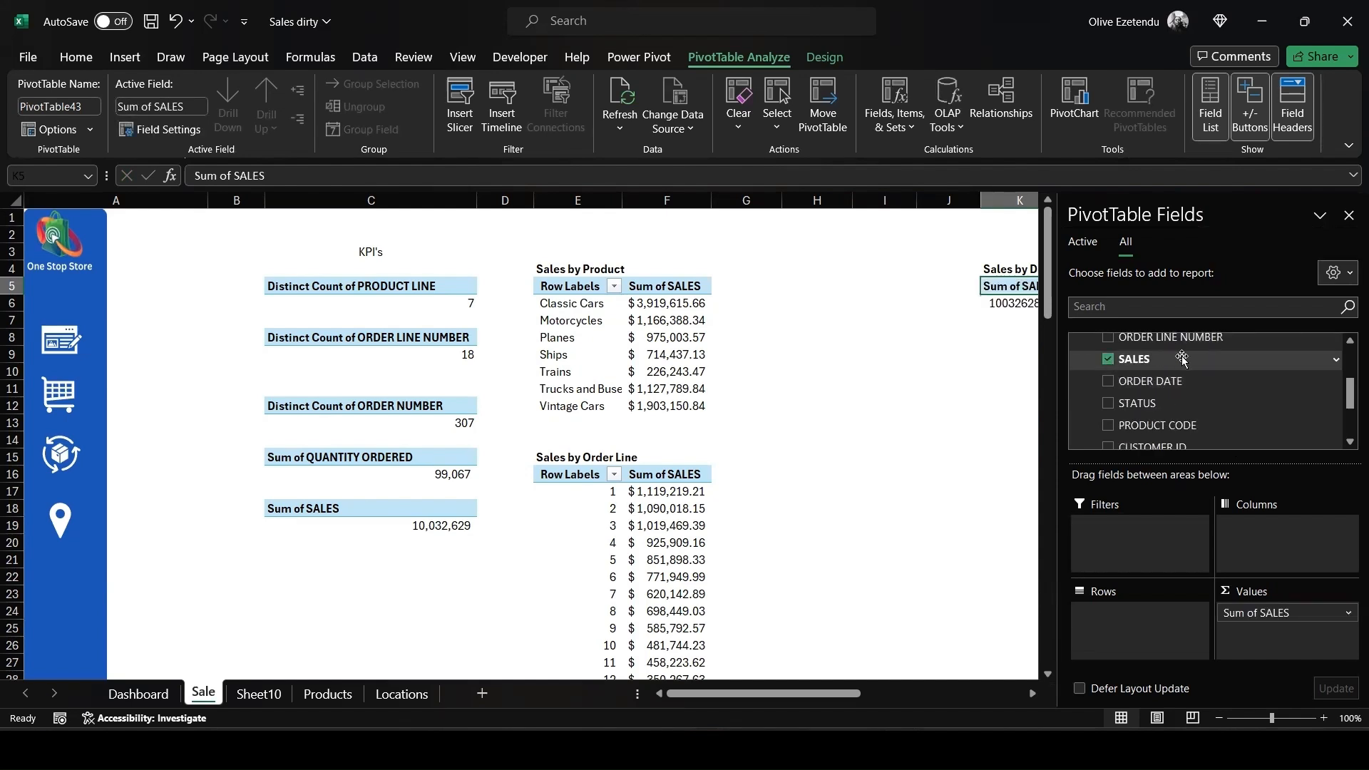
scroll(1112, 366, "down", 2)
left_click(1108, 384)
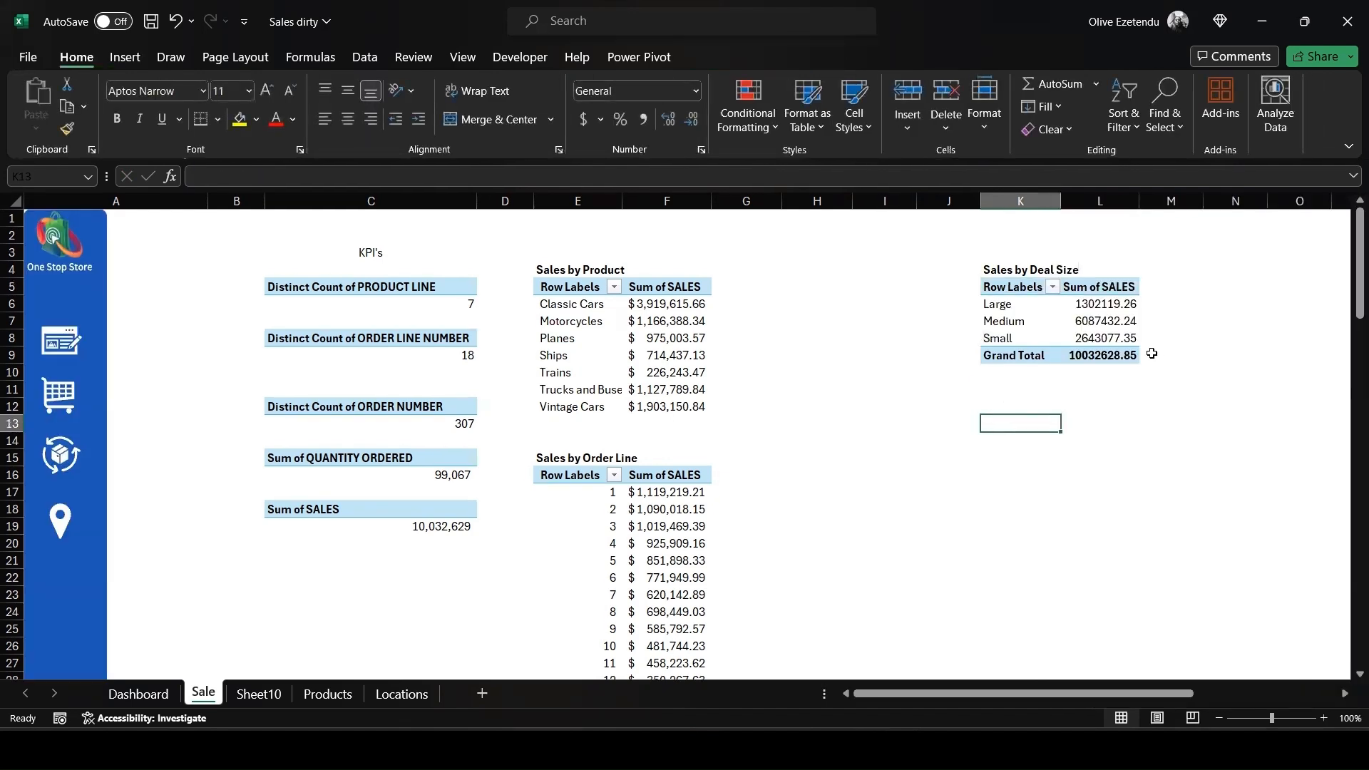
Format the deal size PivotTable, K5:L9, with comma style and no decimals.
left_click_drag(983, 286, 1130, 357)
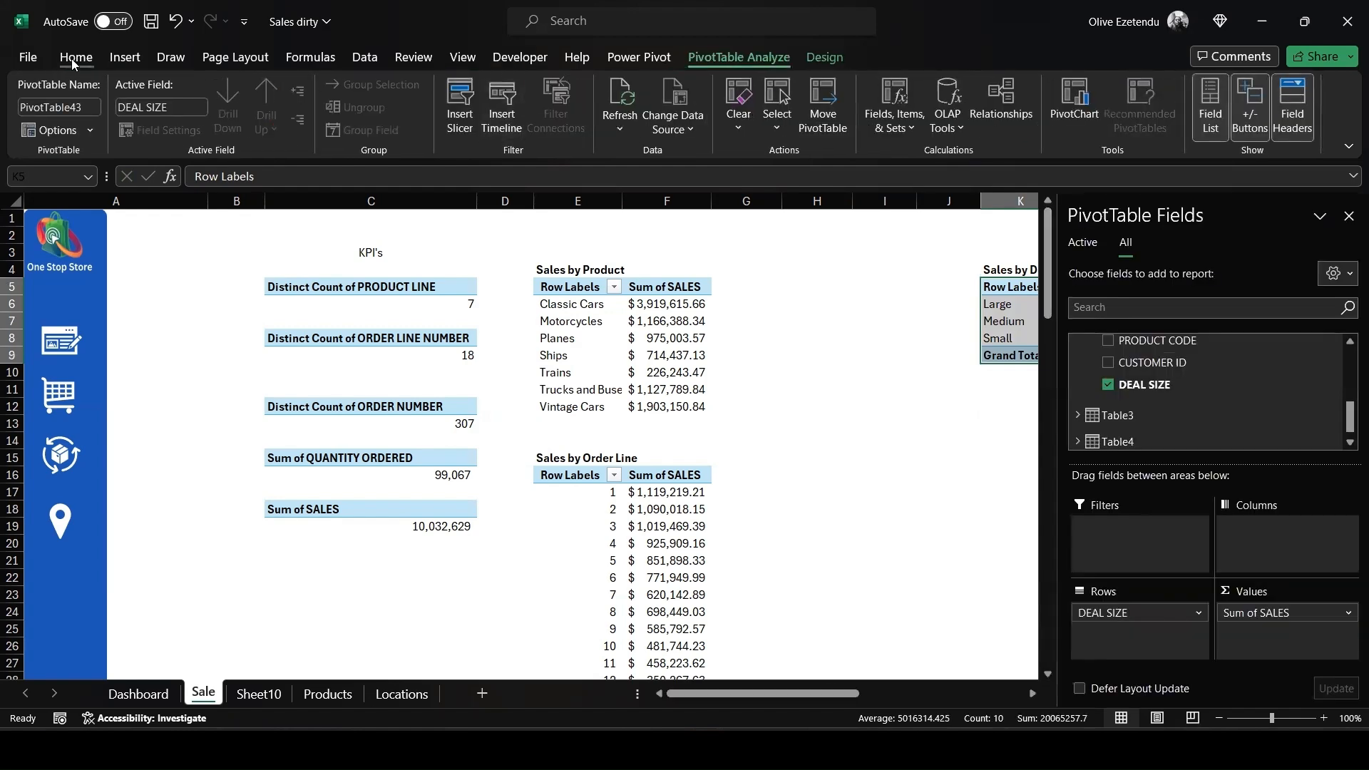
left_click(74, 58)
left_click(644, 124)
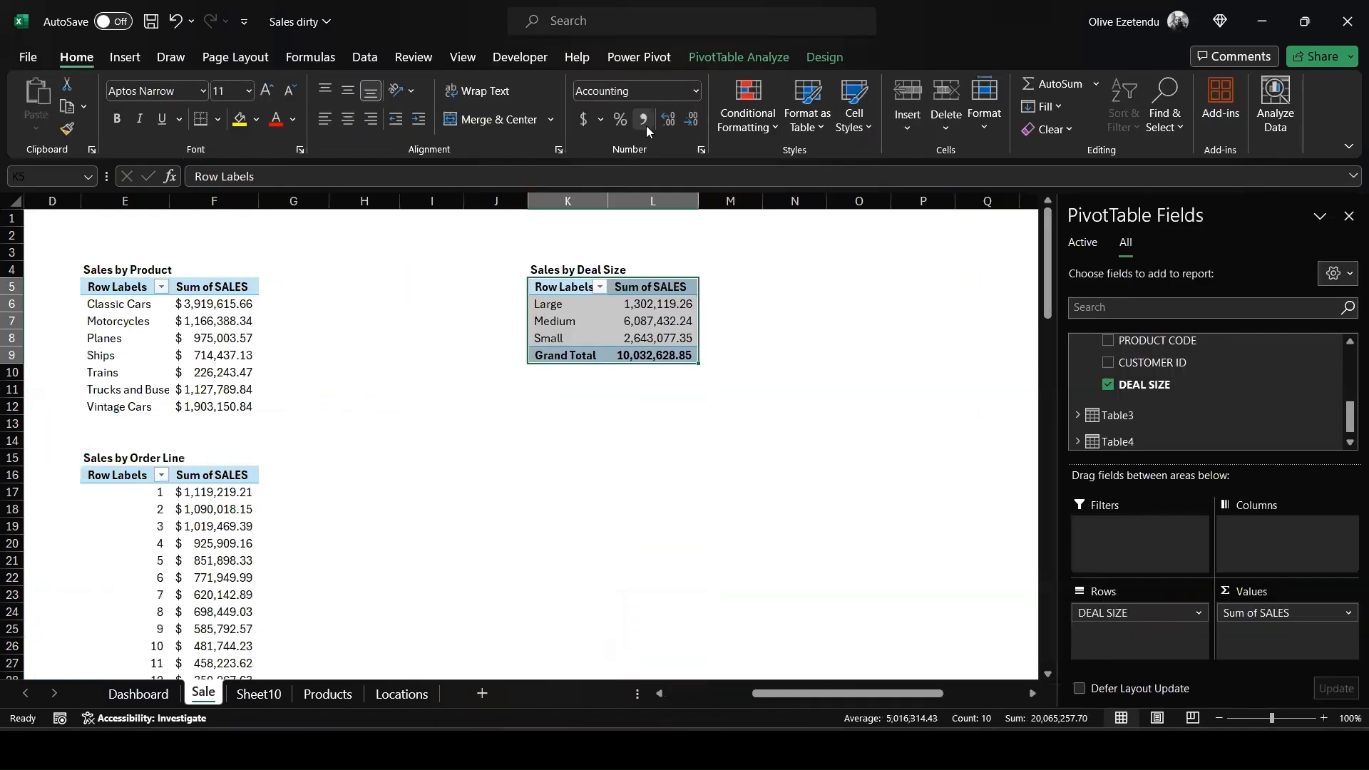
left_click(691, 119)
left_click(692, 119)
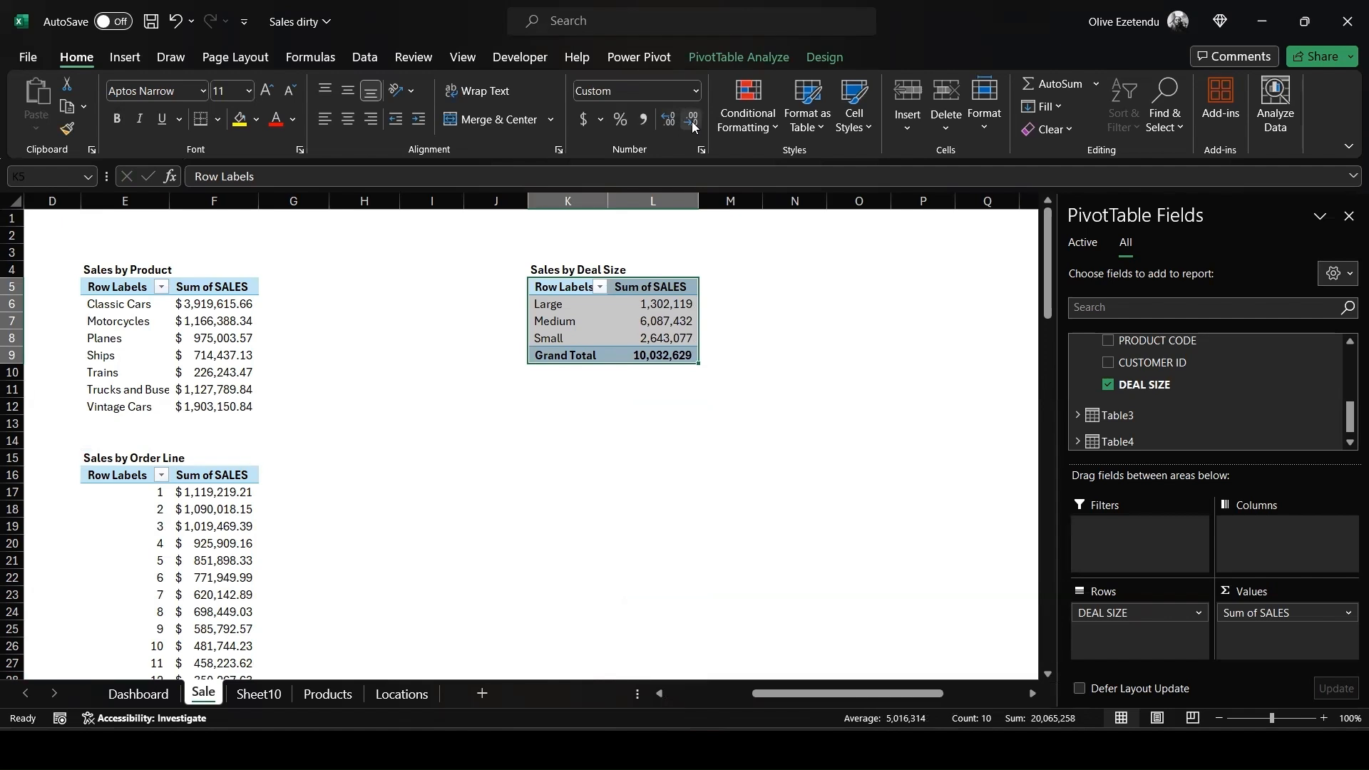
Apply the dollar Accounting format to the deal size PivotTable and turn off its grand totals for rows and columns.
left_click(584, 120)
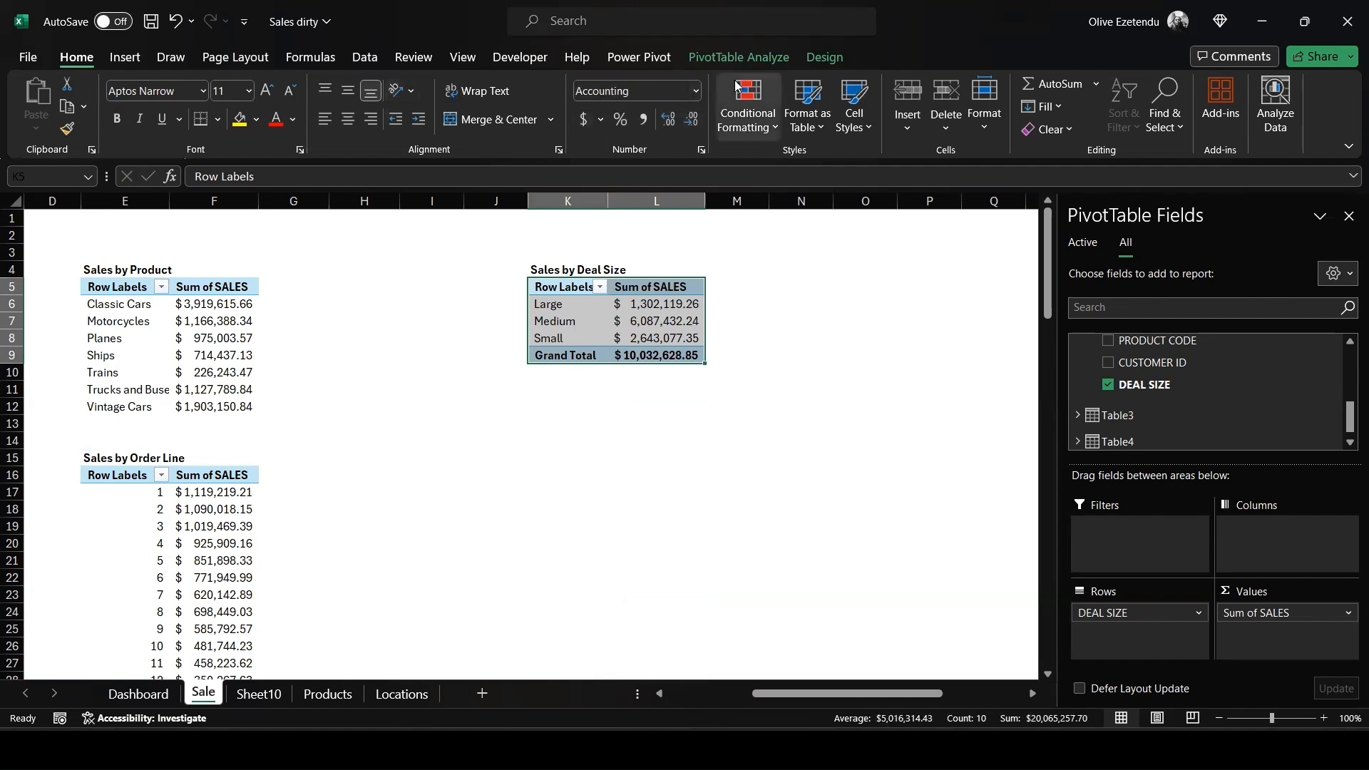
left_click(827, 57)
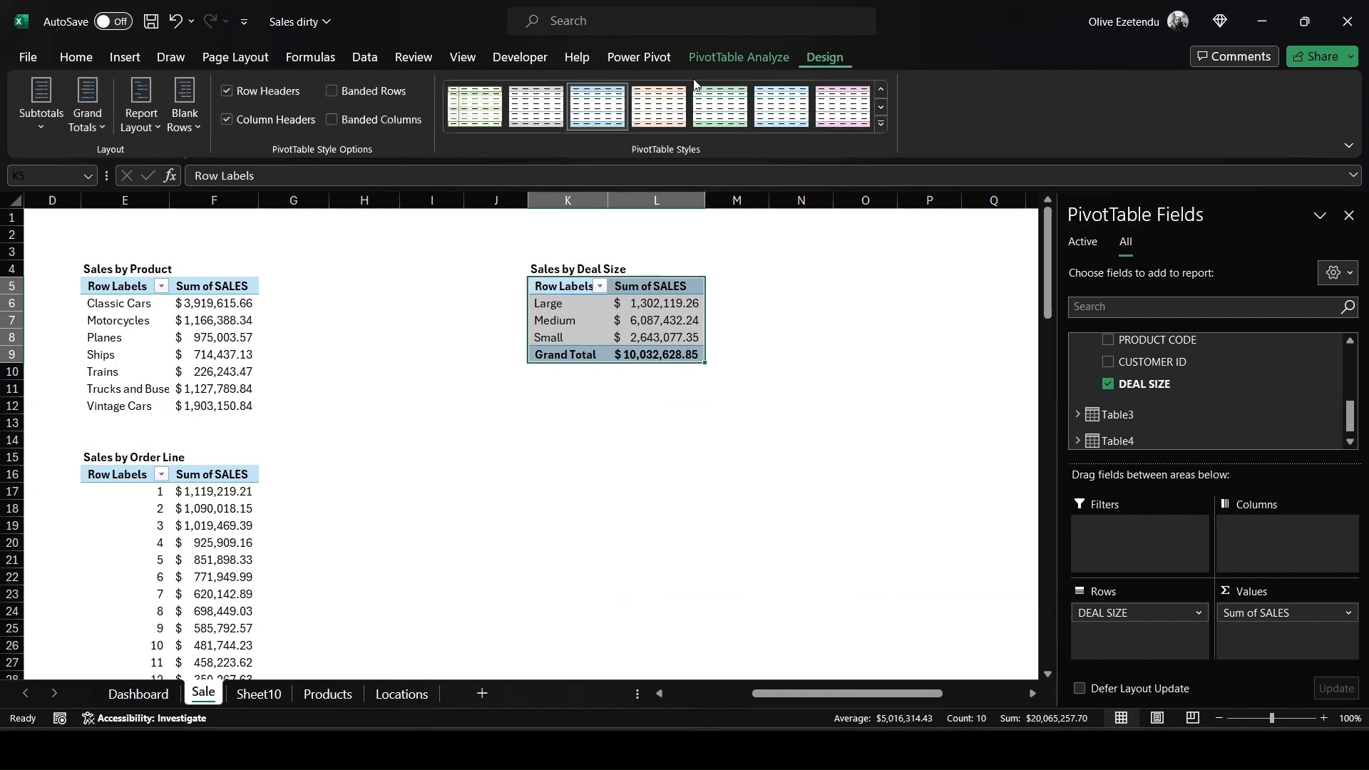
left_click(86, 121)
left_click(114, 162)
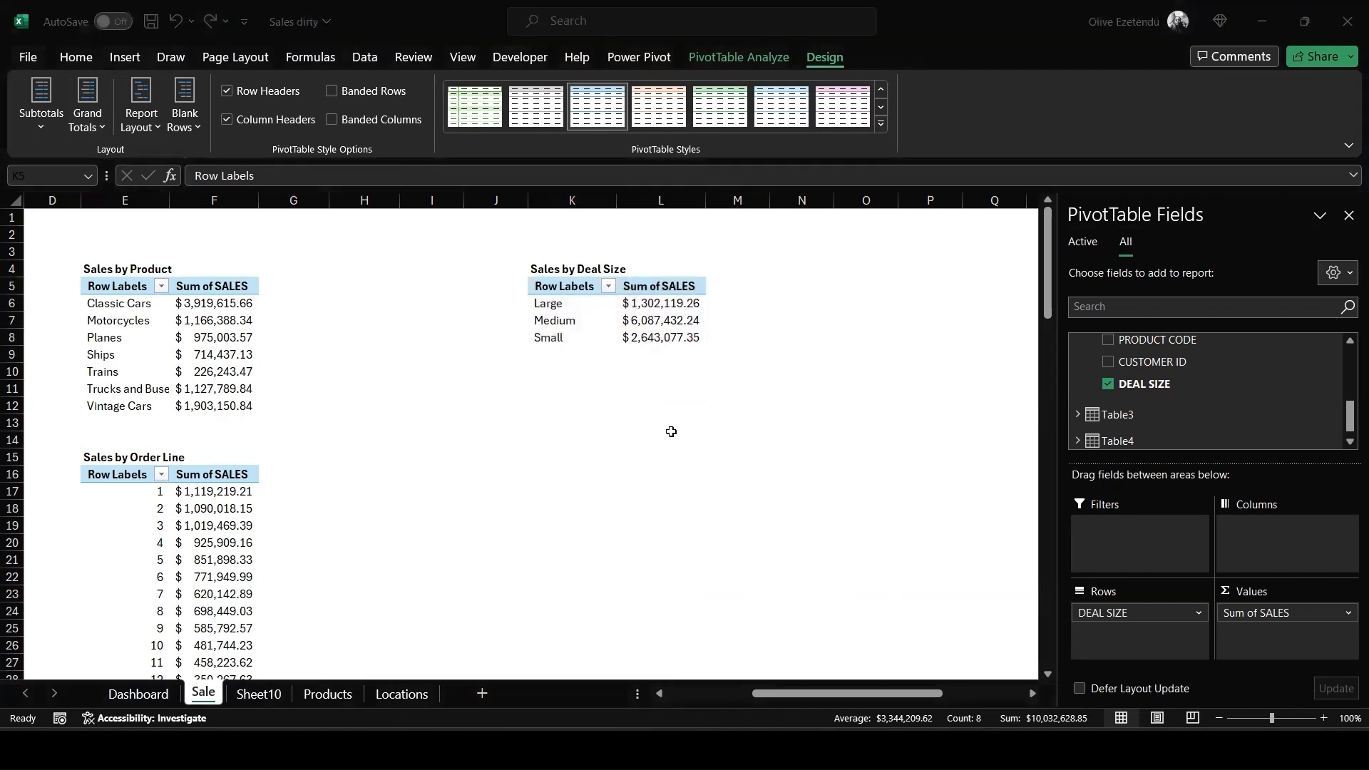
Enter the heading "Sales by Status" in cell K14 and make it bold.
left_click(582, 440)
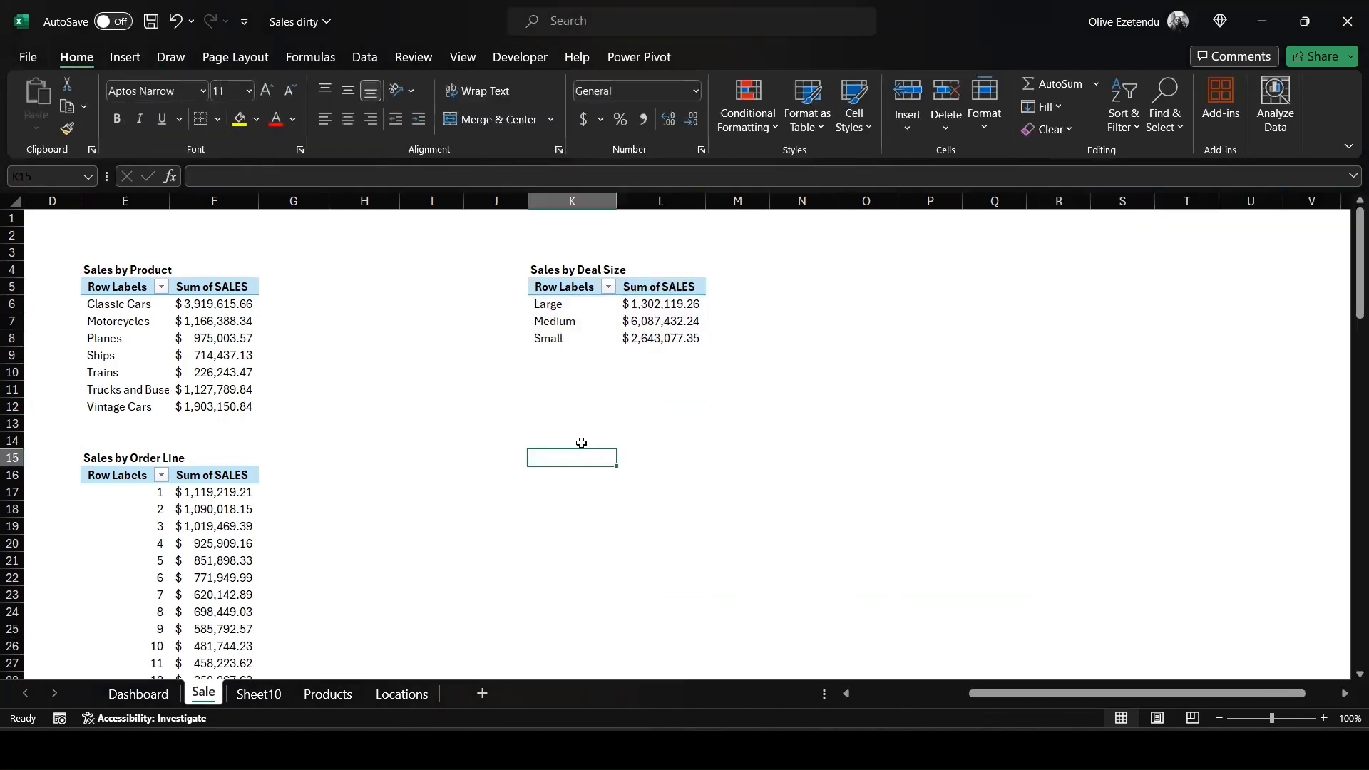
type("Sales by Status")
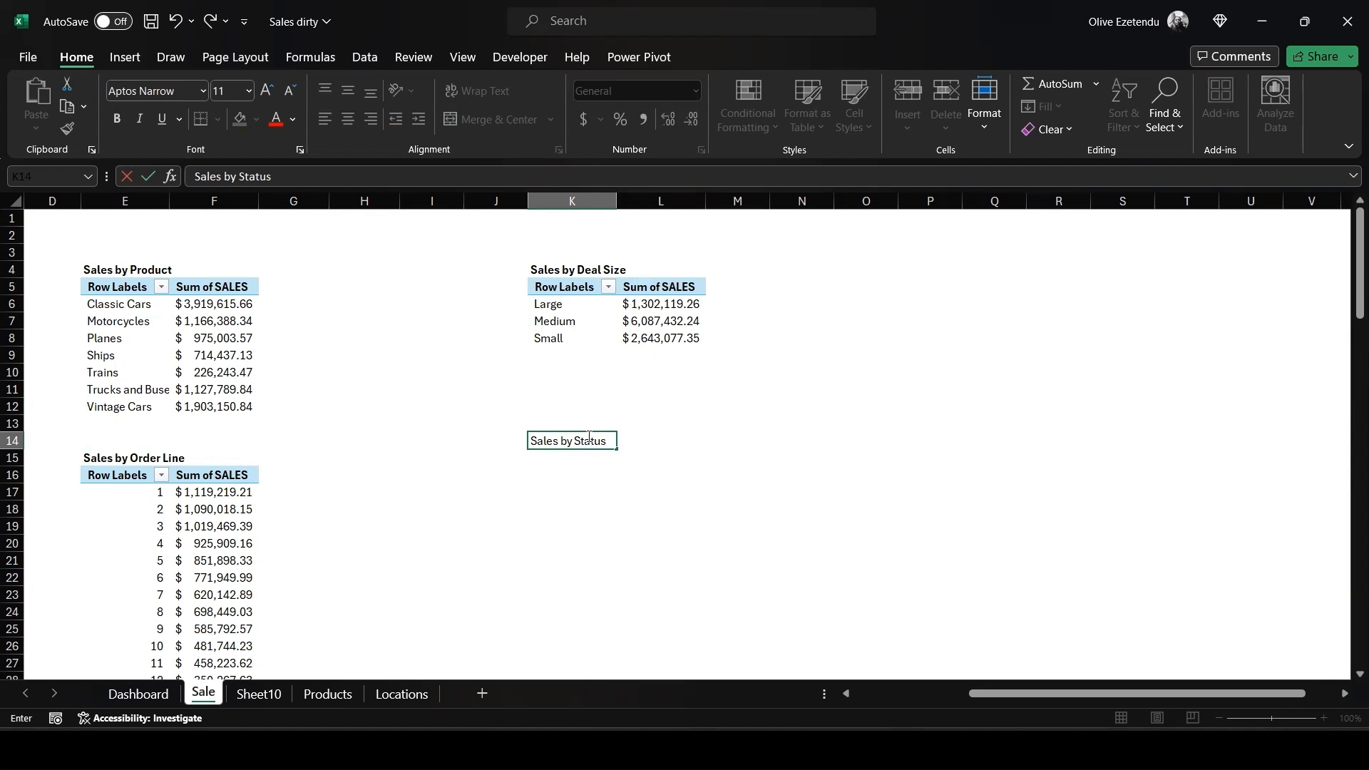
triple_click(589, 436)
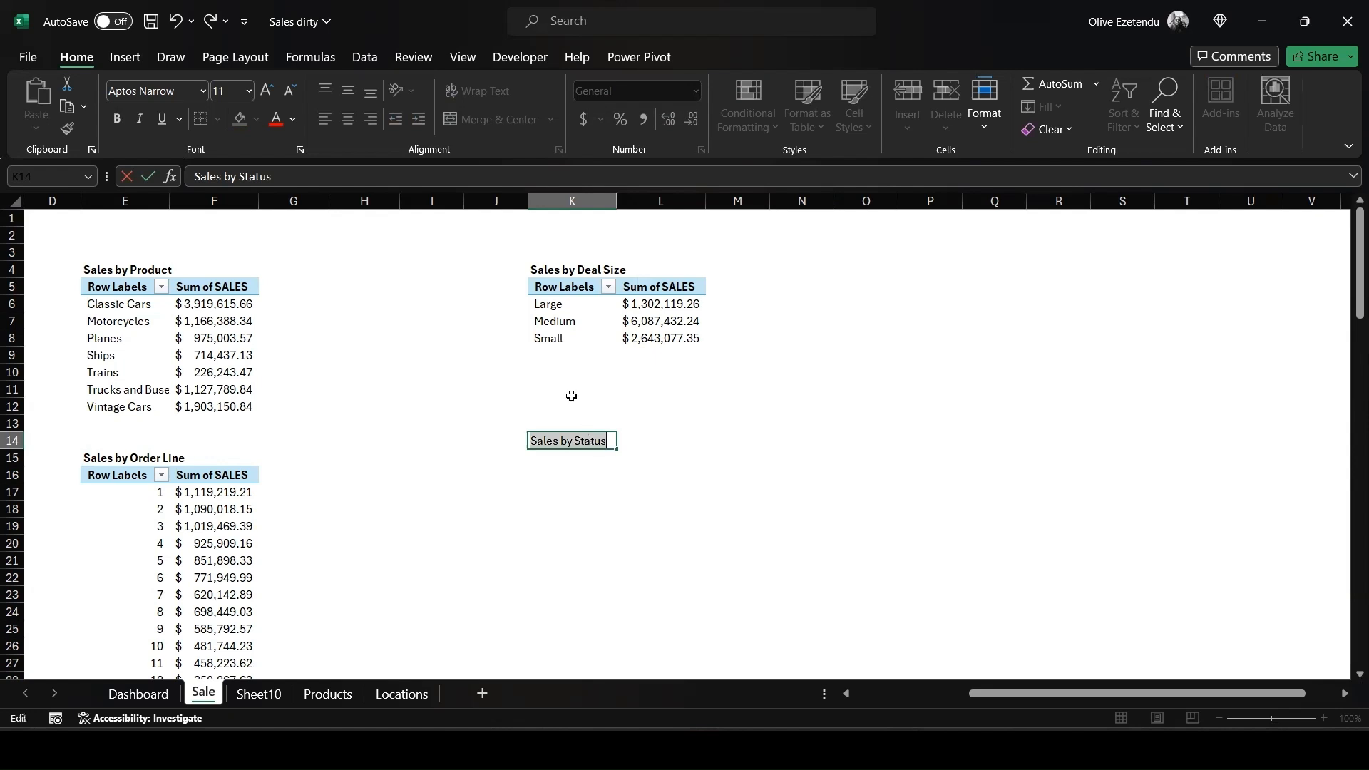
left_click(117, 119)
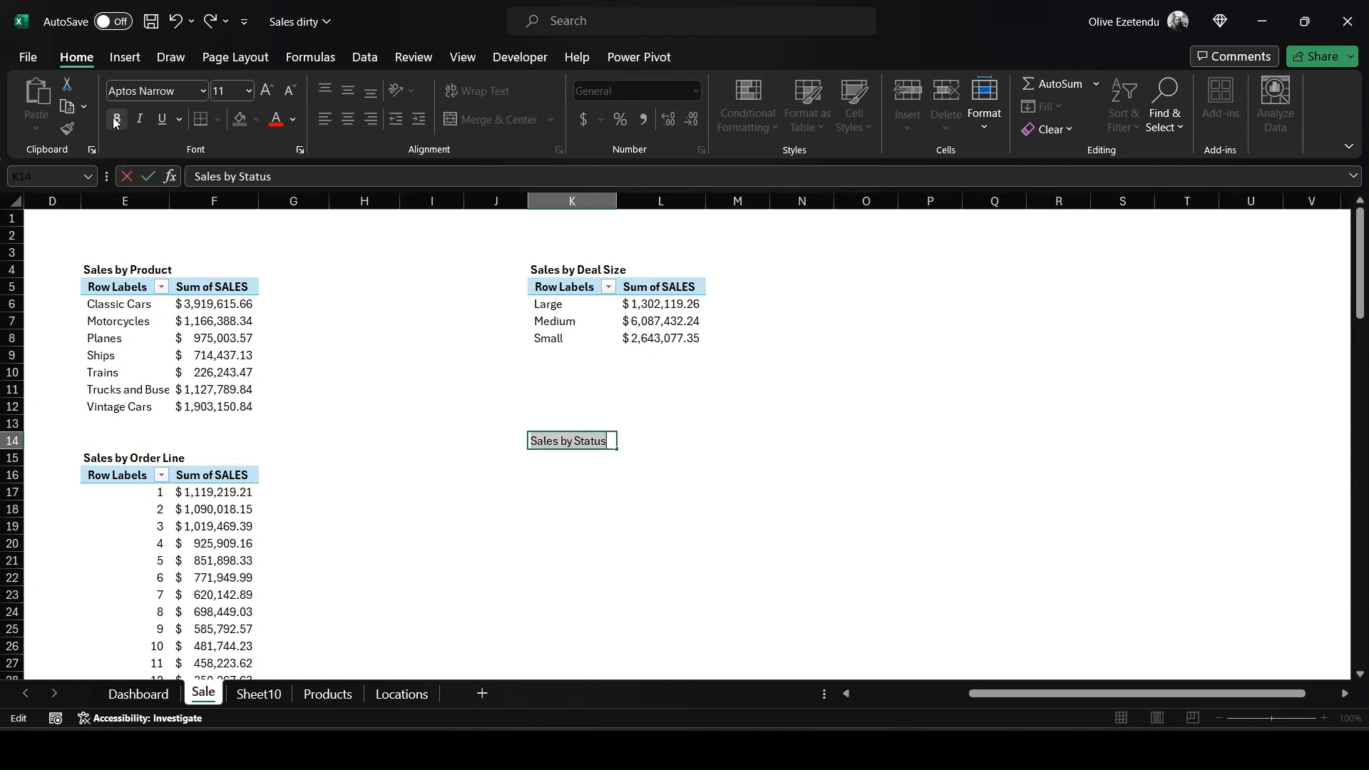
left_click(532, 471)
Insert a PivotTable from the data model at K15 on the Sale sheet and expand the Table2 fields.
left_click(535, 457)
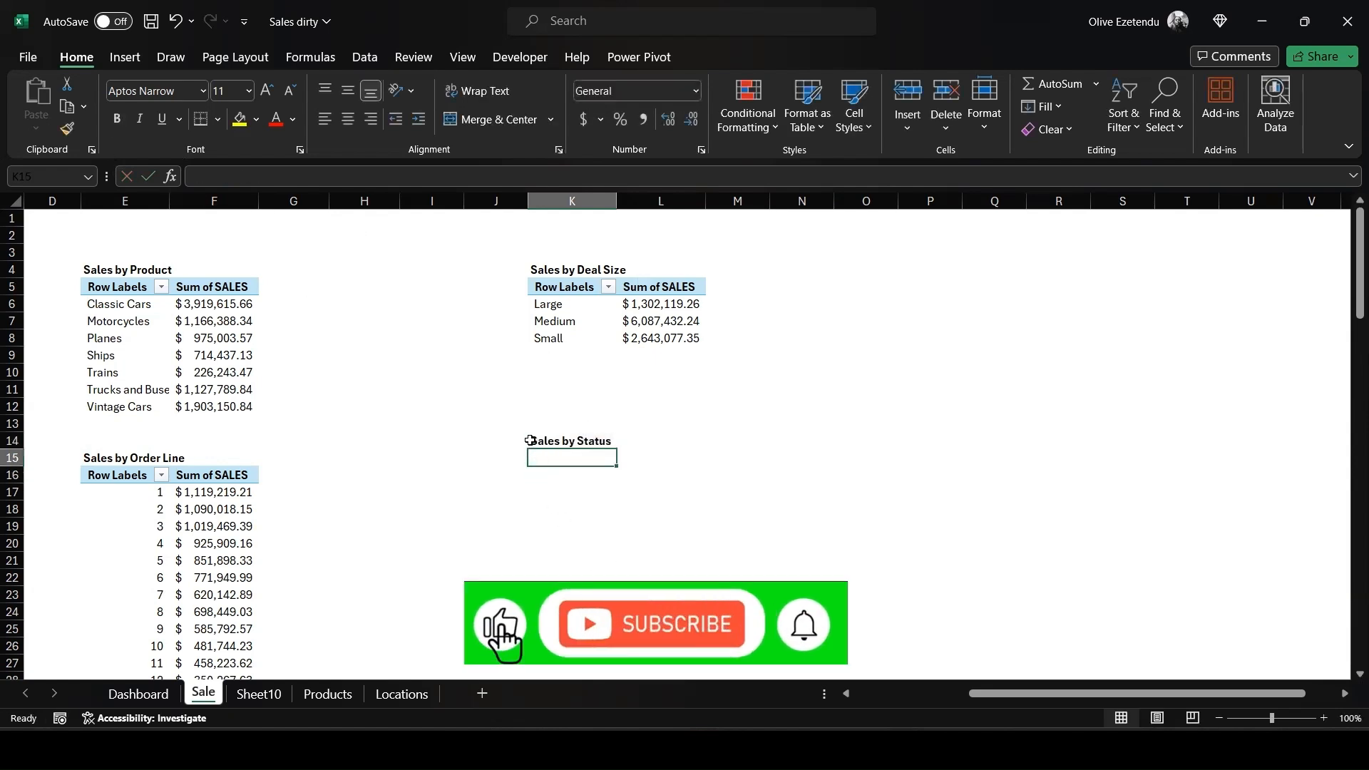
left_click(124, 57)
left_click(42, 107)
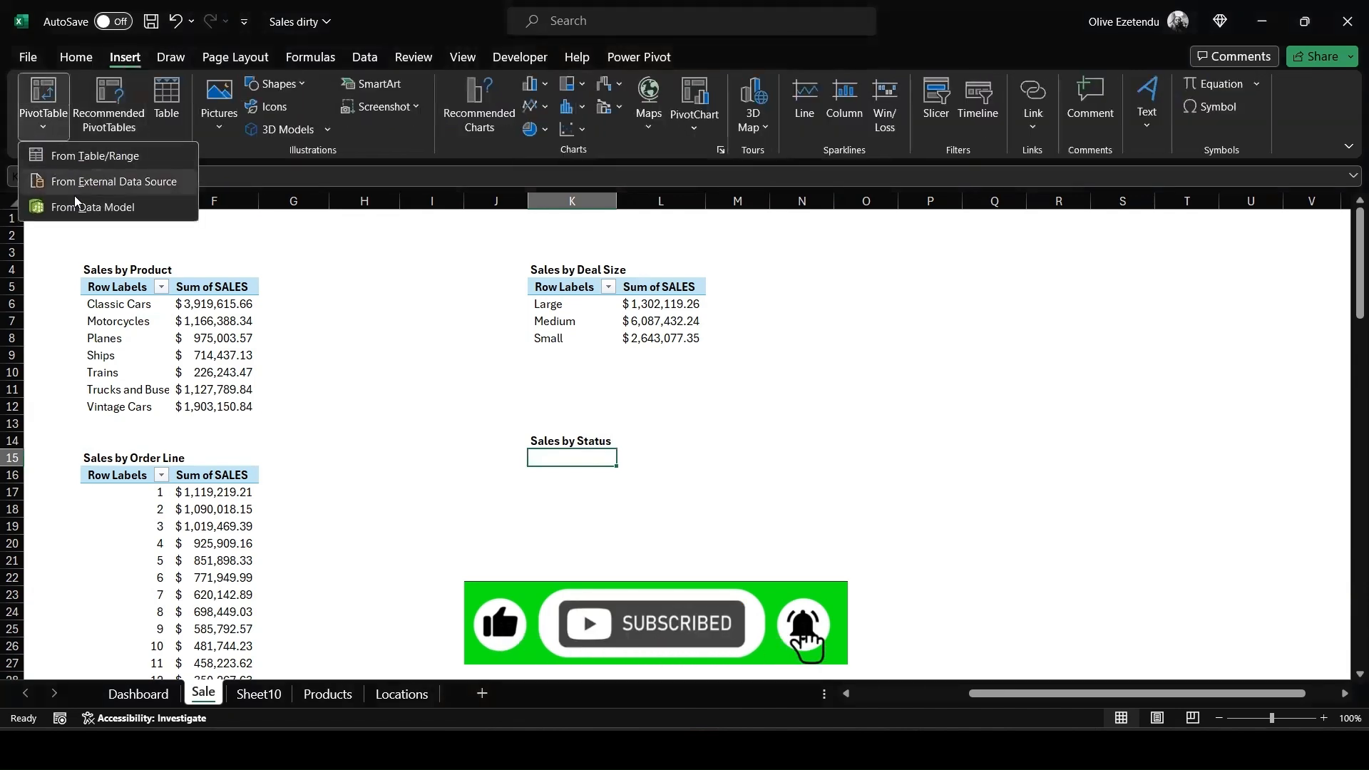
left_click(78, 208)
left_click(565, 446)
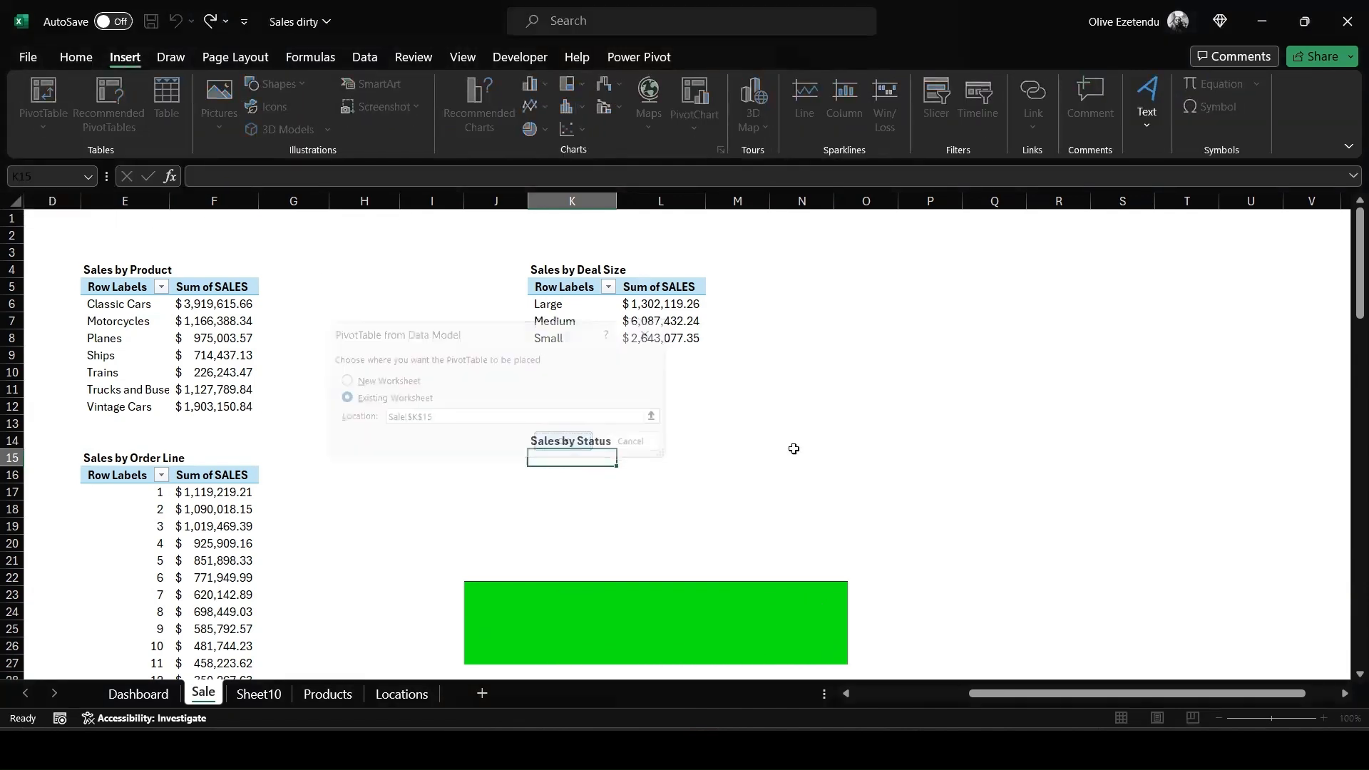
left_click(1078, 367)
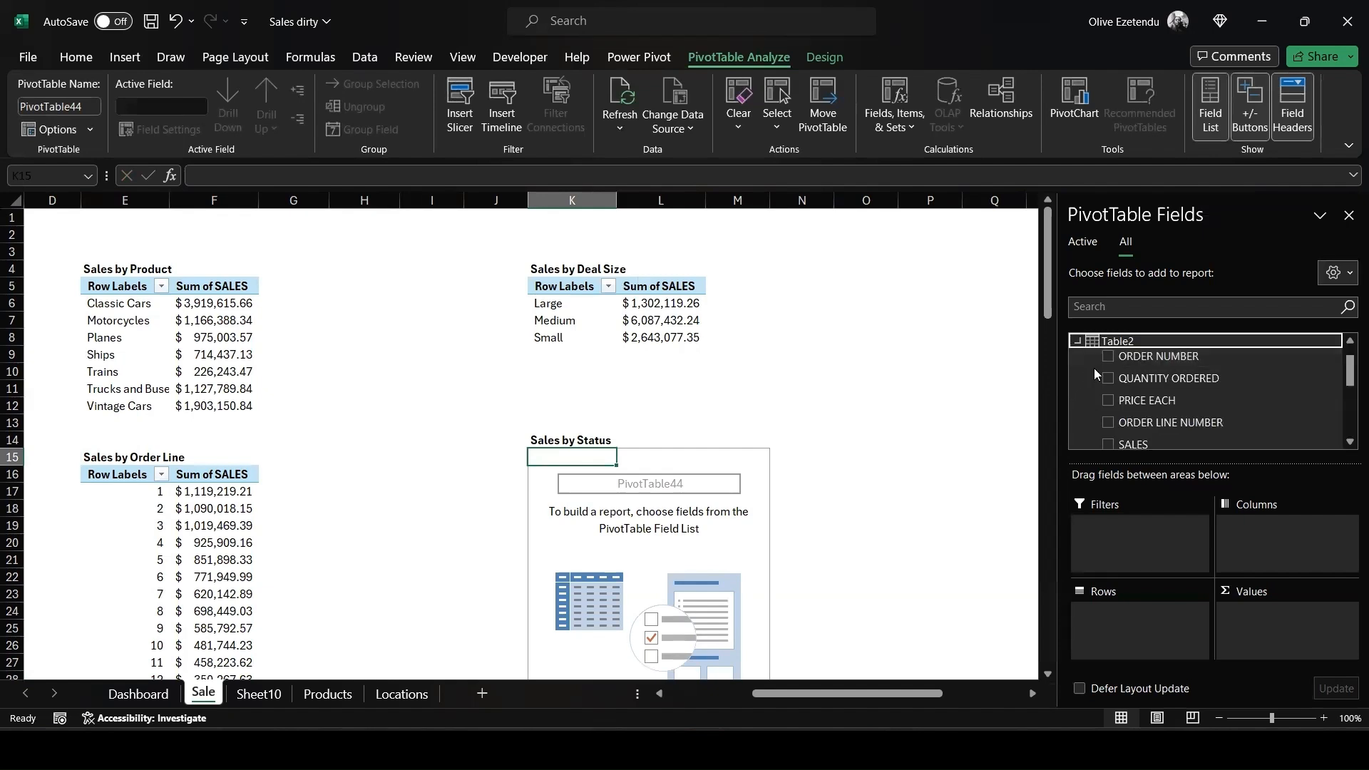
Fill the Sales by Status pivot table with SALES as values and STATUS as row labels.
left_click(1116, 445)
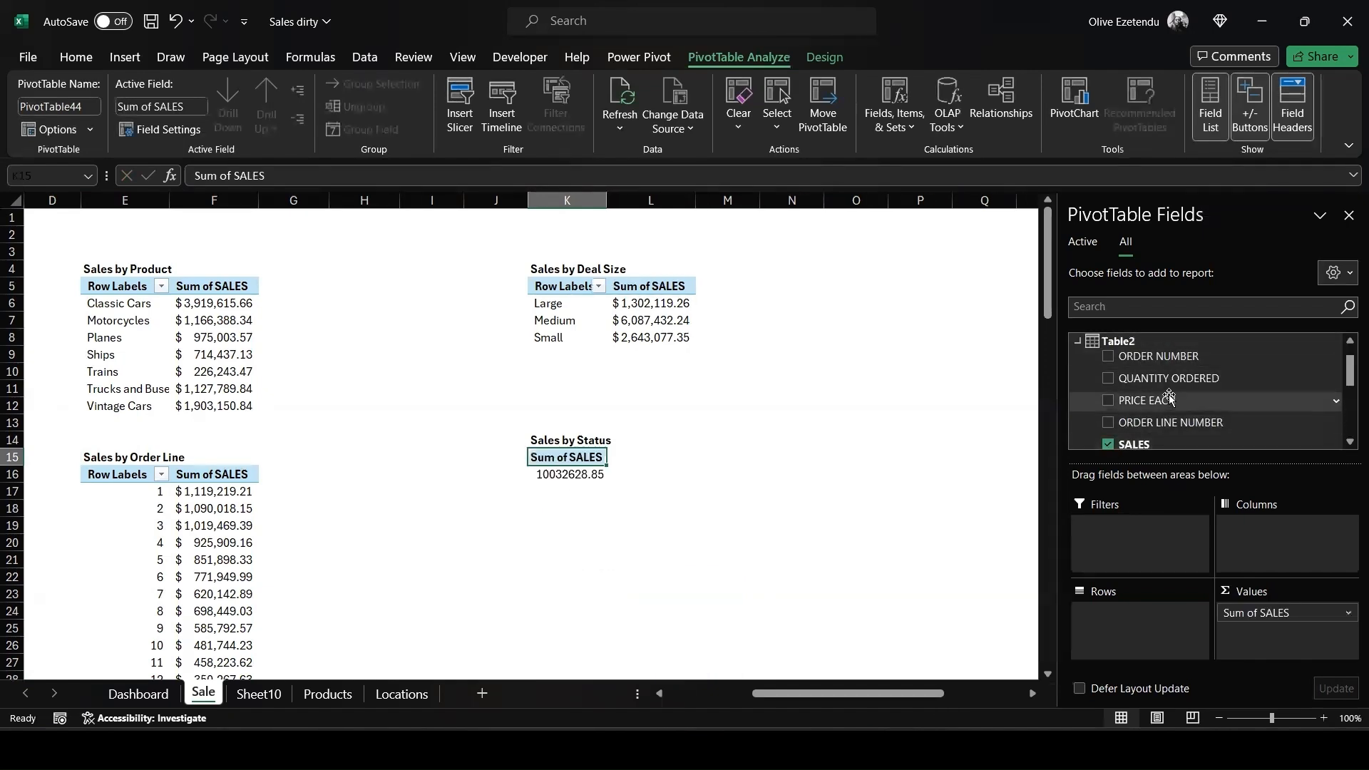
scroll(1117, 428, "down", 3)
left_click(1114, 409)
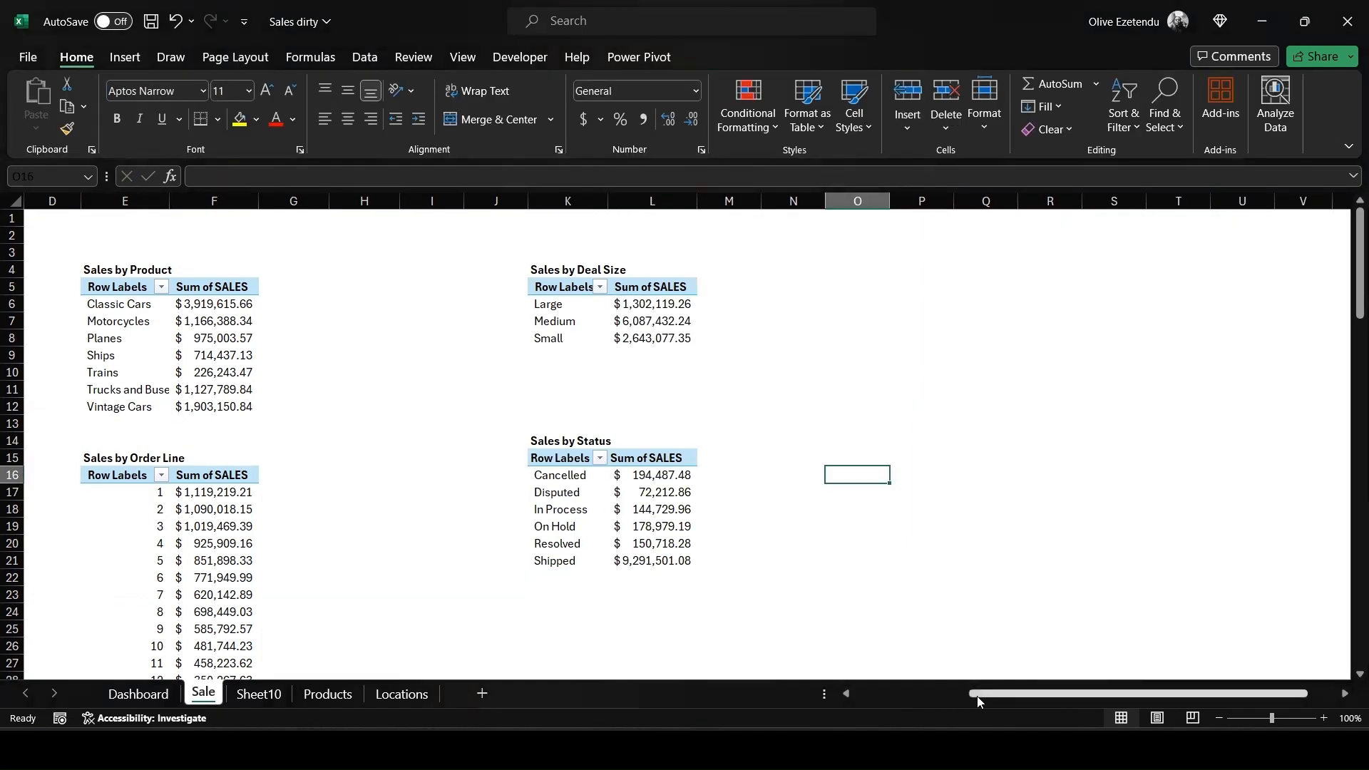
Enter the bold heading "Sales by Month" in cell K24, below the Sales by Status pivot table.
mouse_move(977, 696)
left_mouse_down()
mouse_move(920, 702)
mouse_move(967, 698)
left_mouse_up()
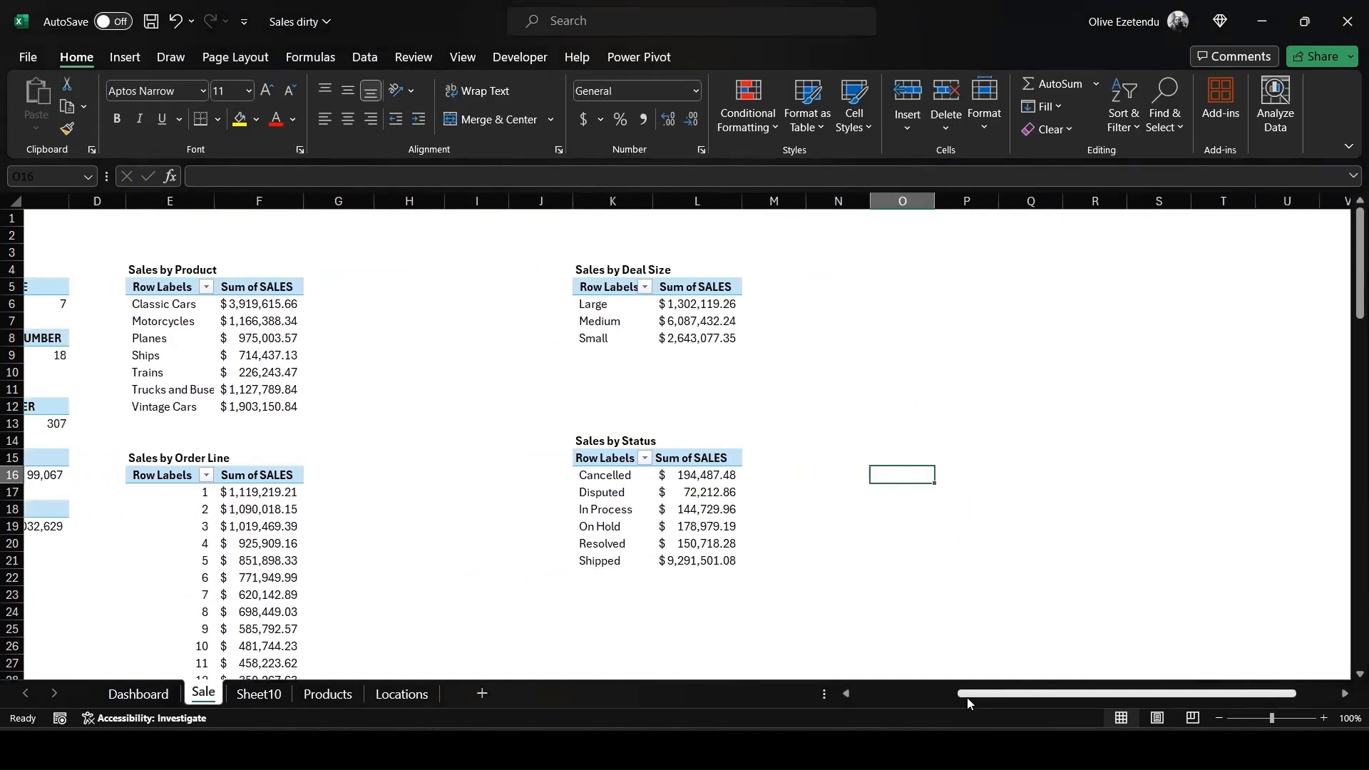
scroll(890, 340, "down", 5)
scroll(840, 375, "down", 1)
left_click(594, 362)
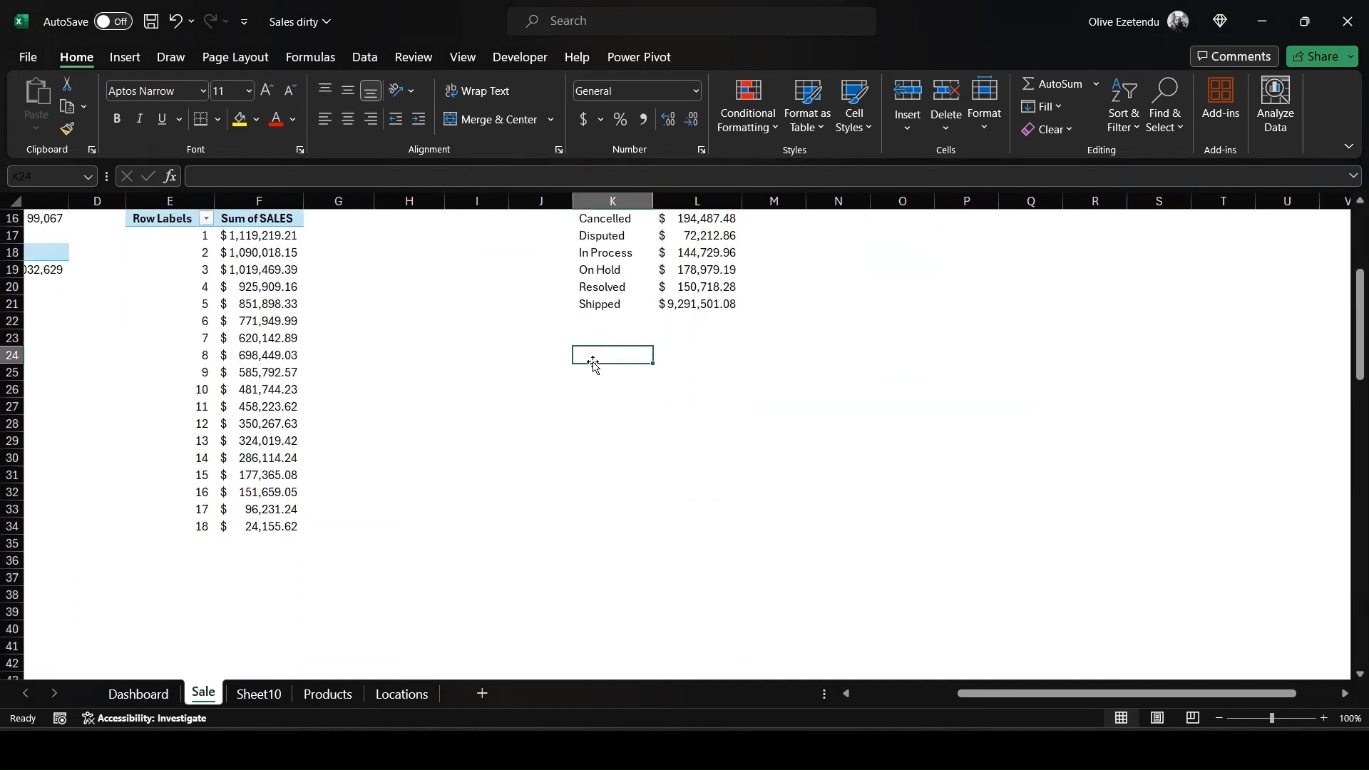
type("Sales")
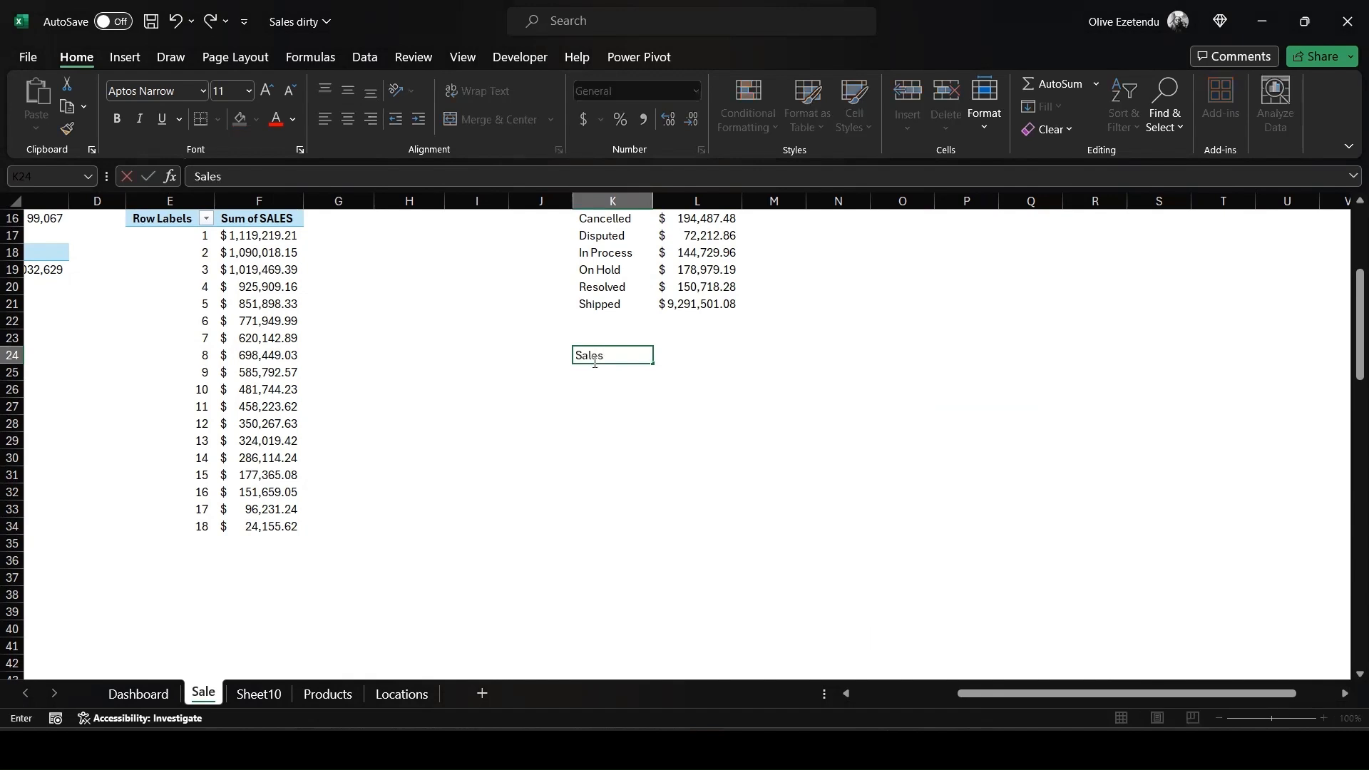
type(" by Month")
triple_click(594, 362)
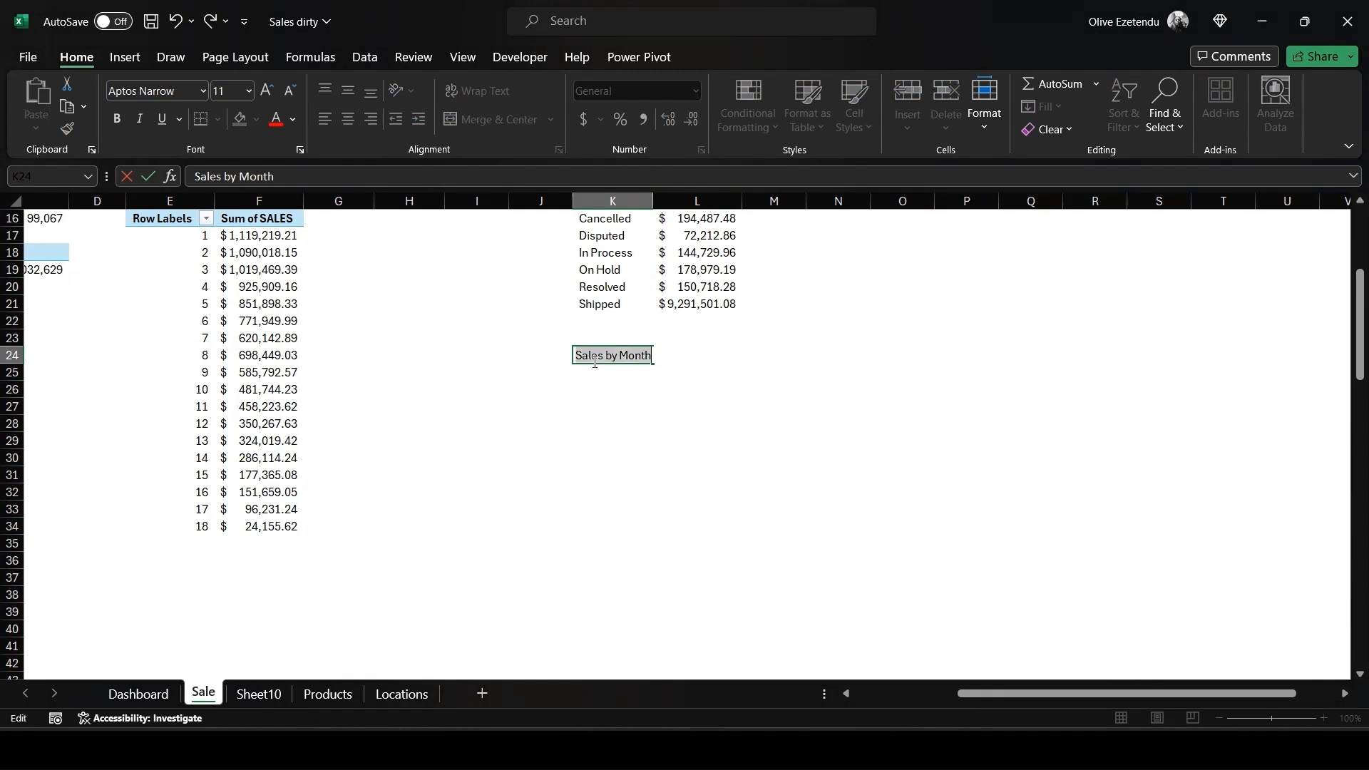
left_click(117, 120)
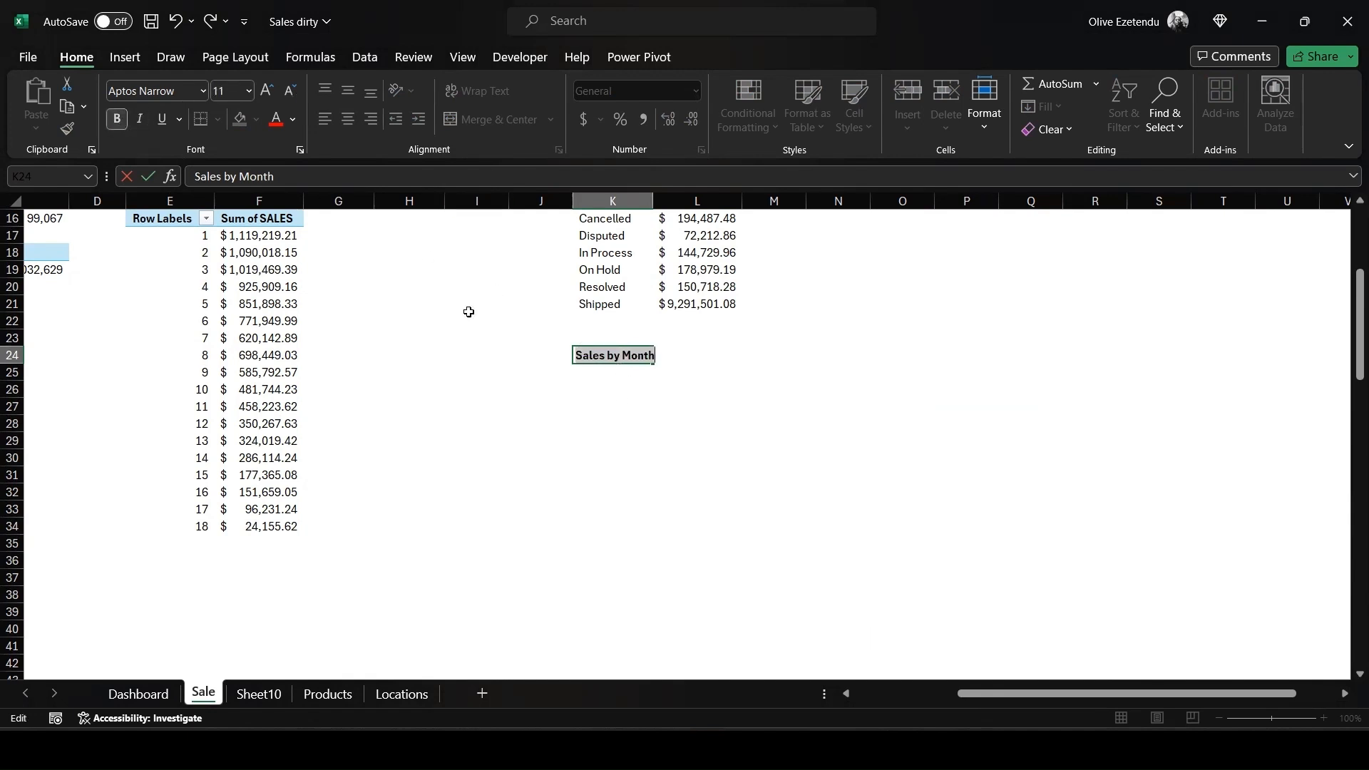
Insert a pivot table from the Data Model on the existing worksheet at cell K25.
left_click(579, 376)
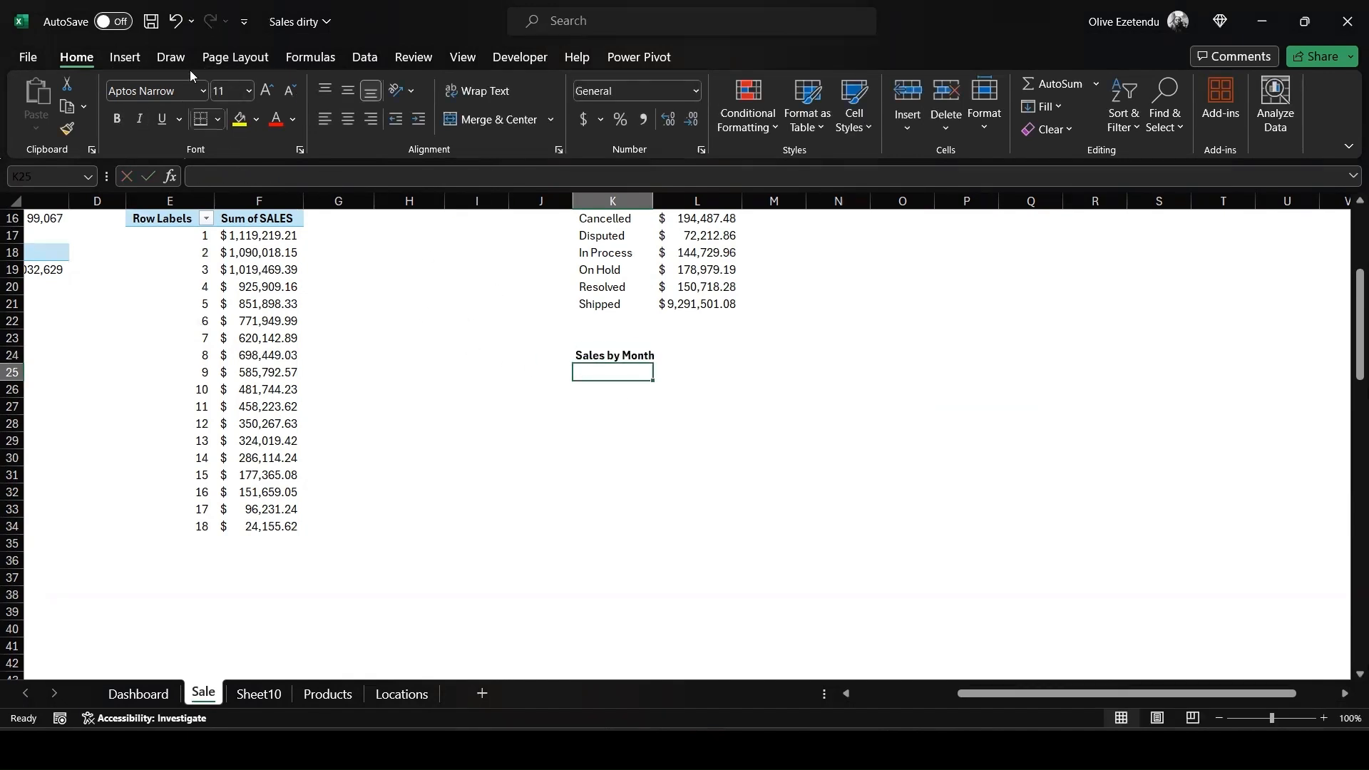
left_click(125, 57)
left_click(43, 120)
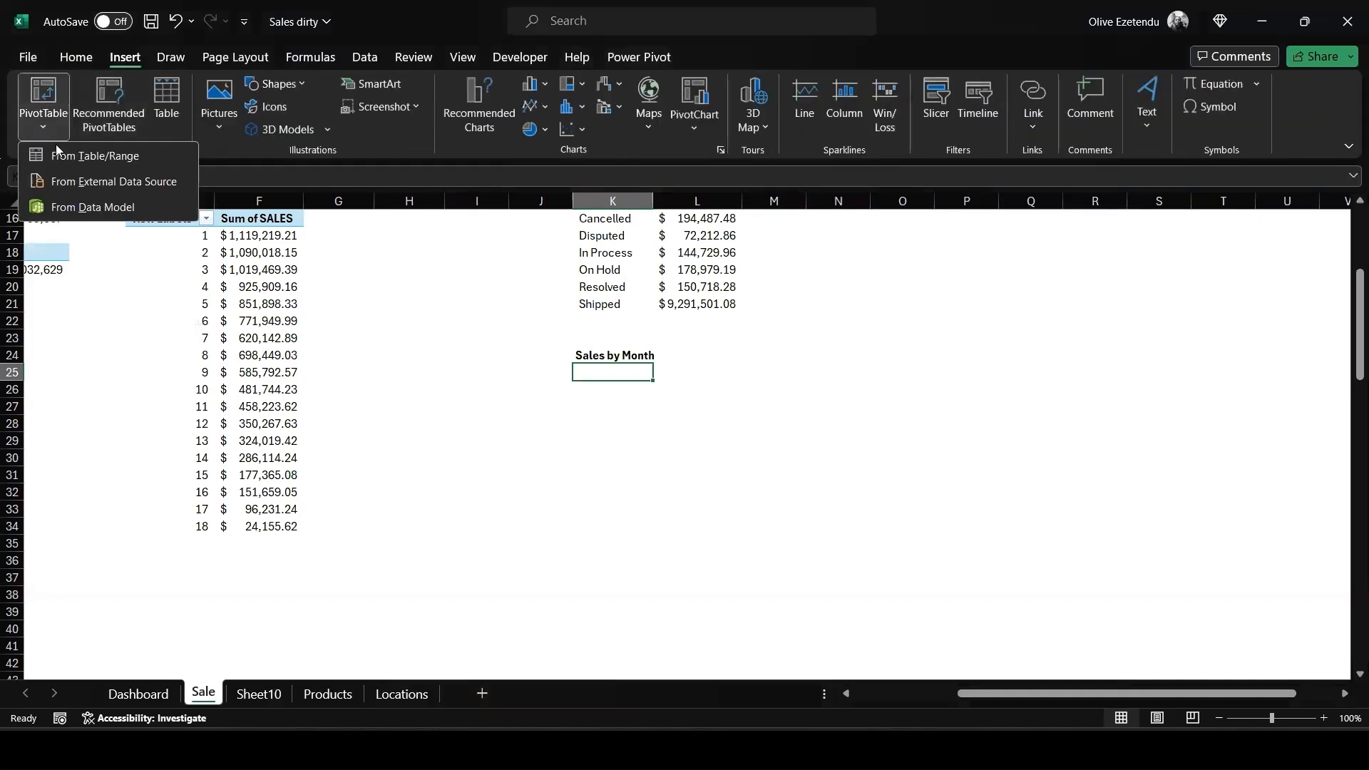
left_click(88, 207)
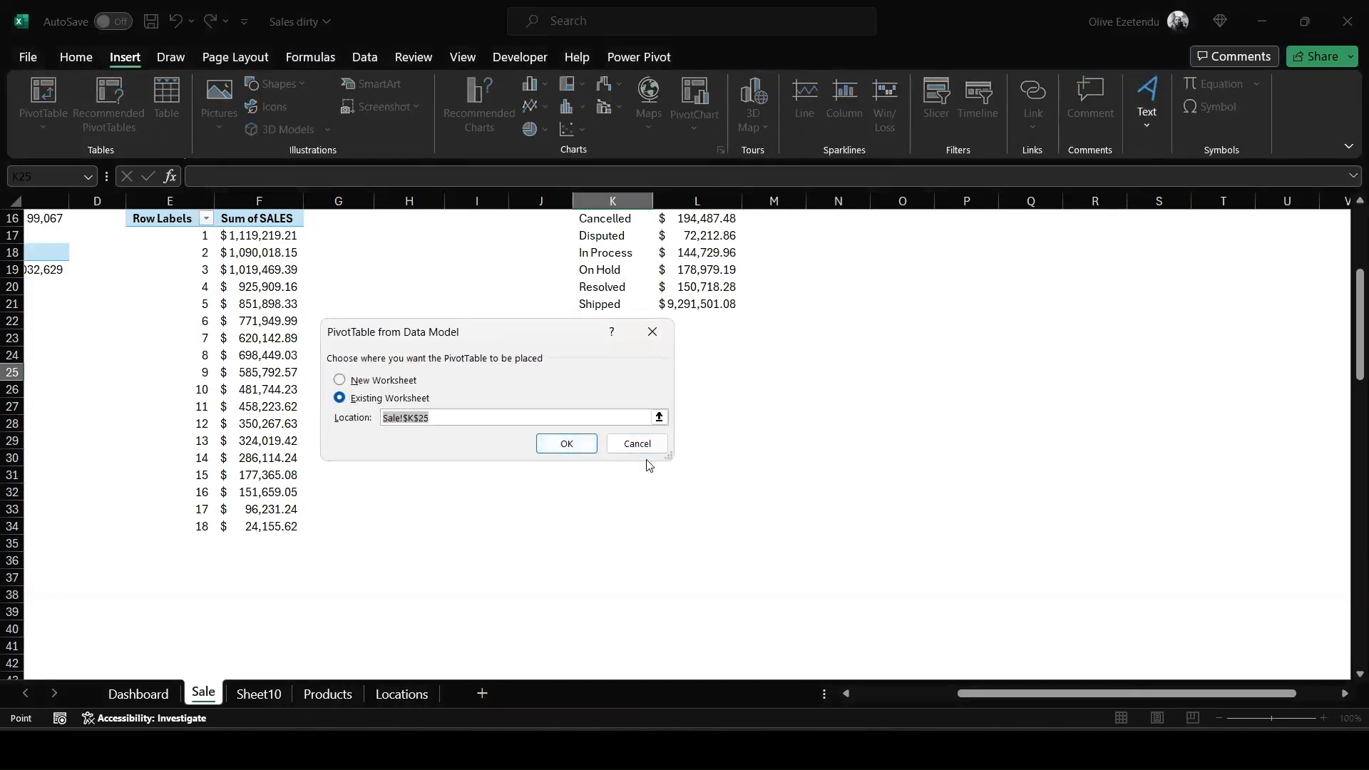
left_click(565, 442)
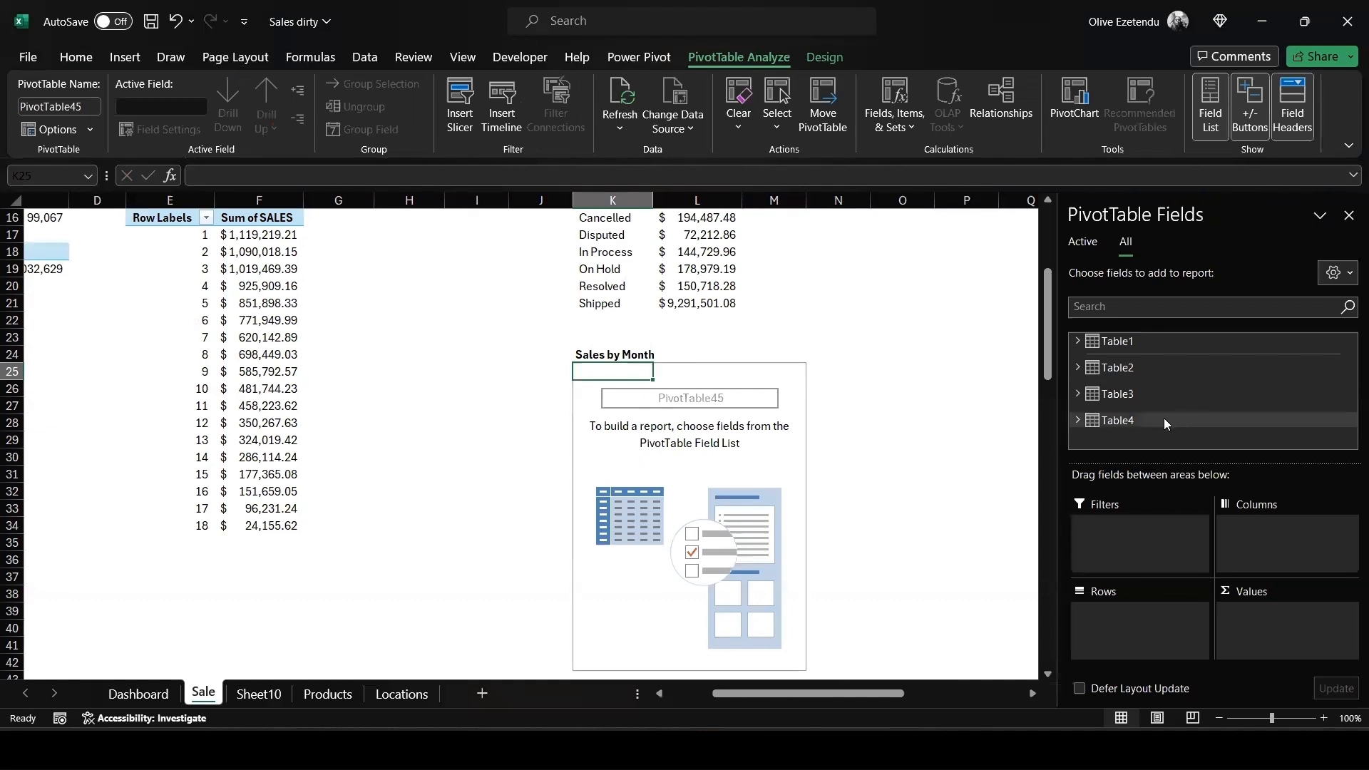
Add the SALES and ORDER DATE fields of Table2 to the Sales by Month pivot table.
left_click(1076, 366)
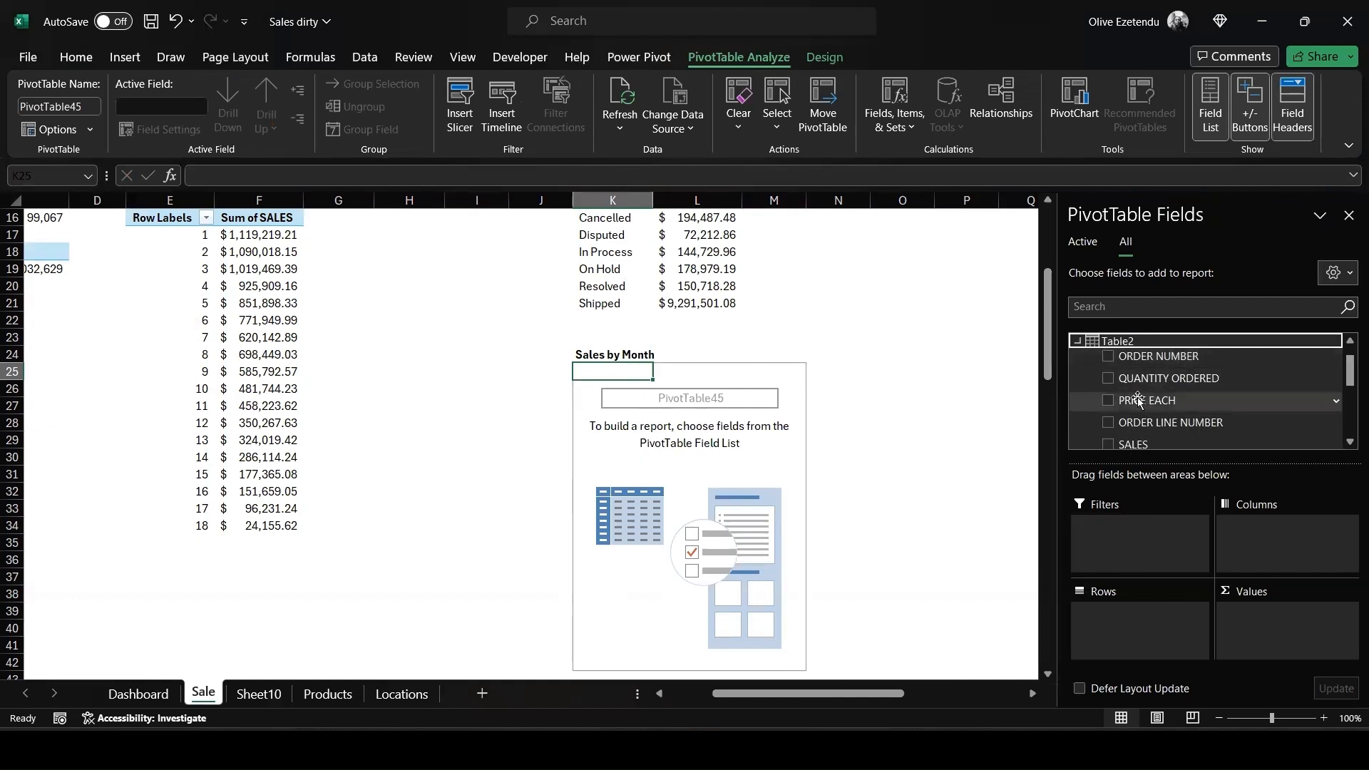
scroll(1133, 400, "down", 2)
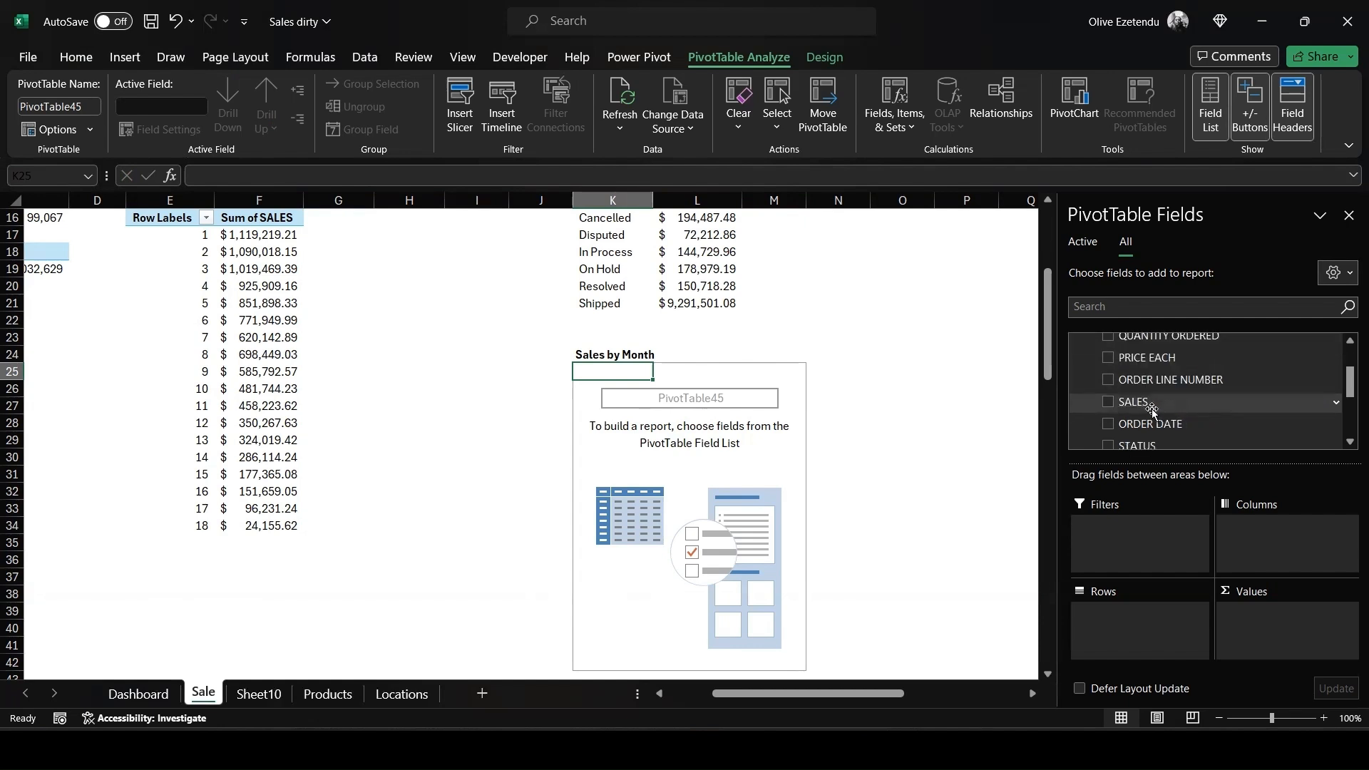
left_click(1112, 401)
scroll(1208, 392, "down", 2)
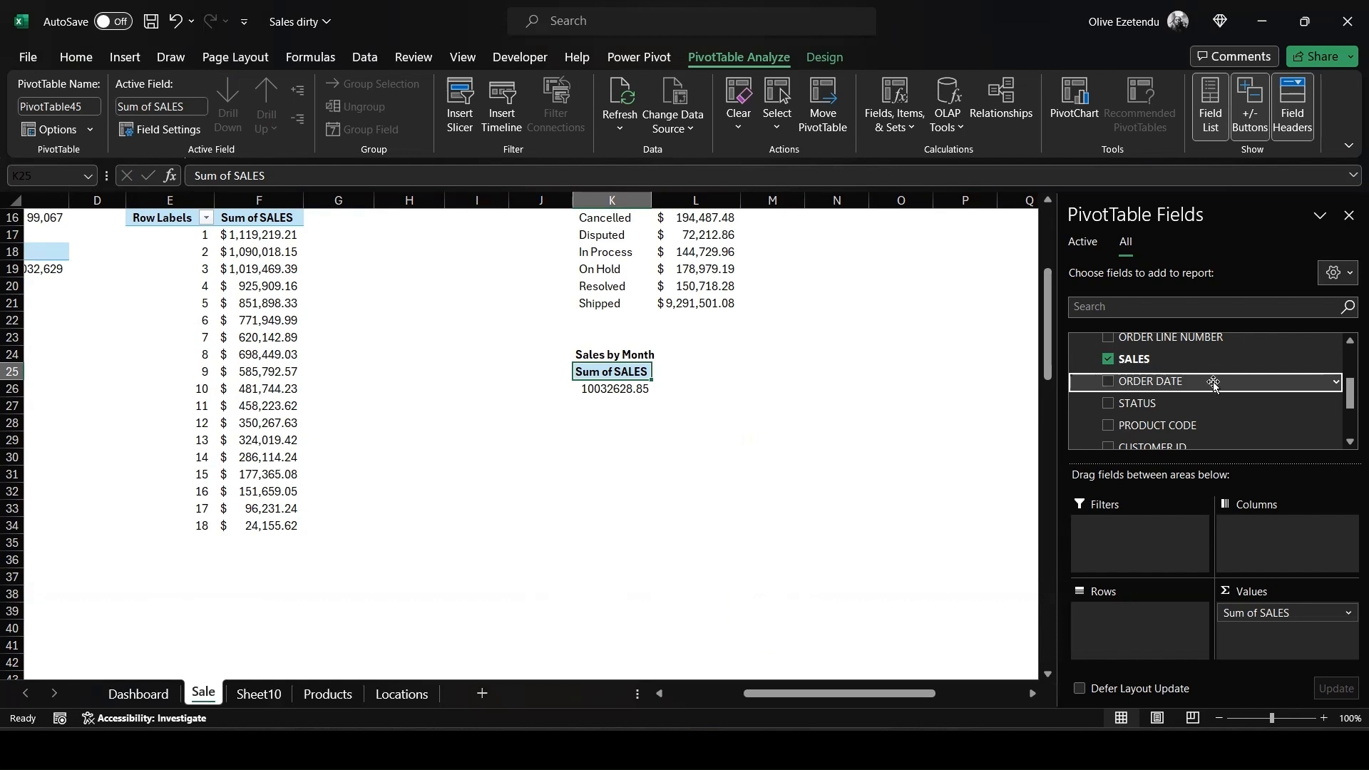
left_click(1335, 382)
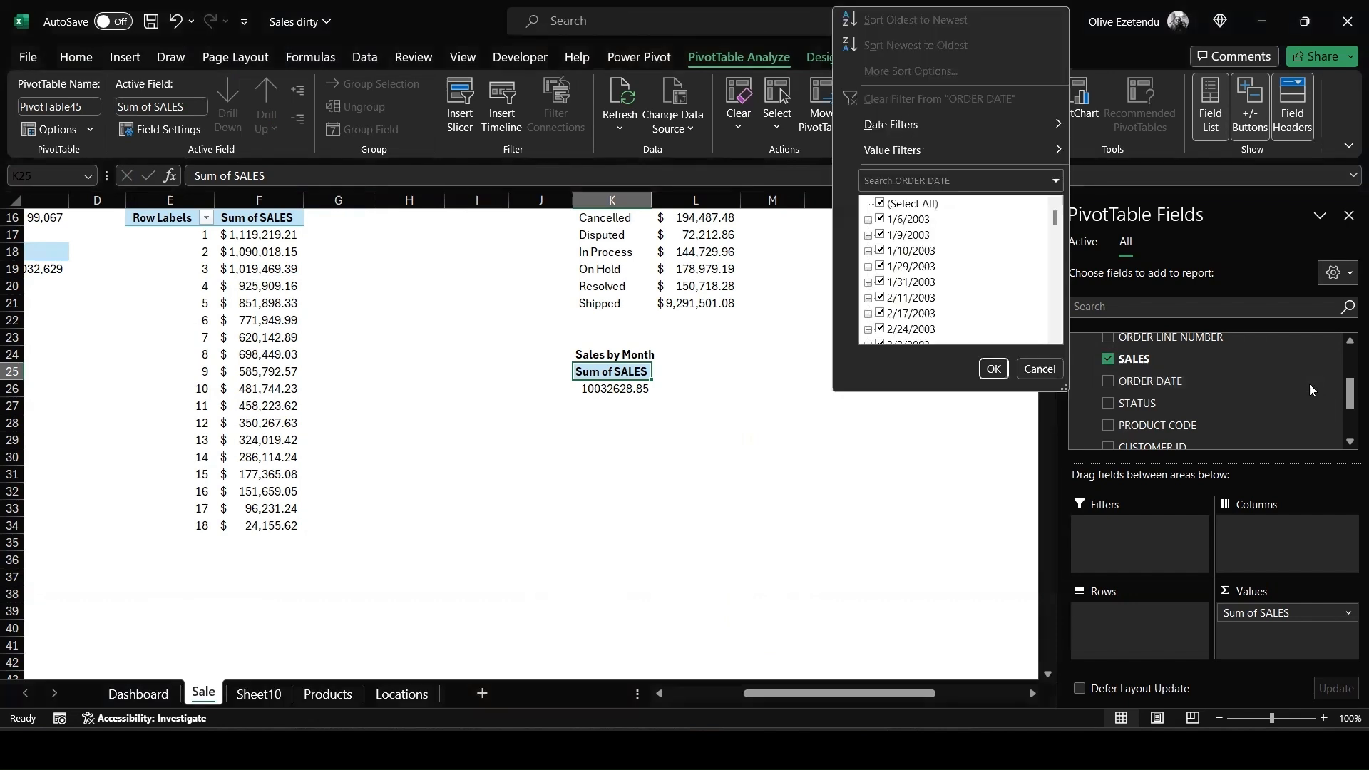
left_click(1108, 385)
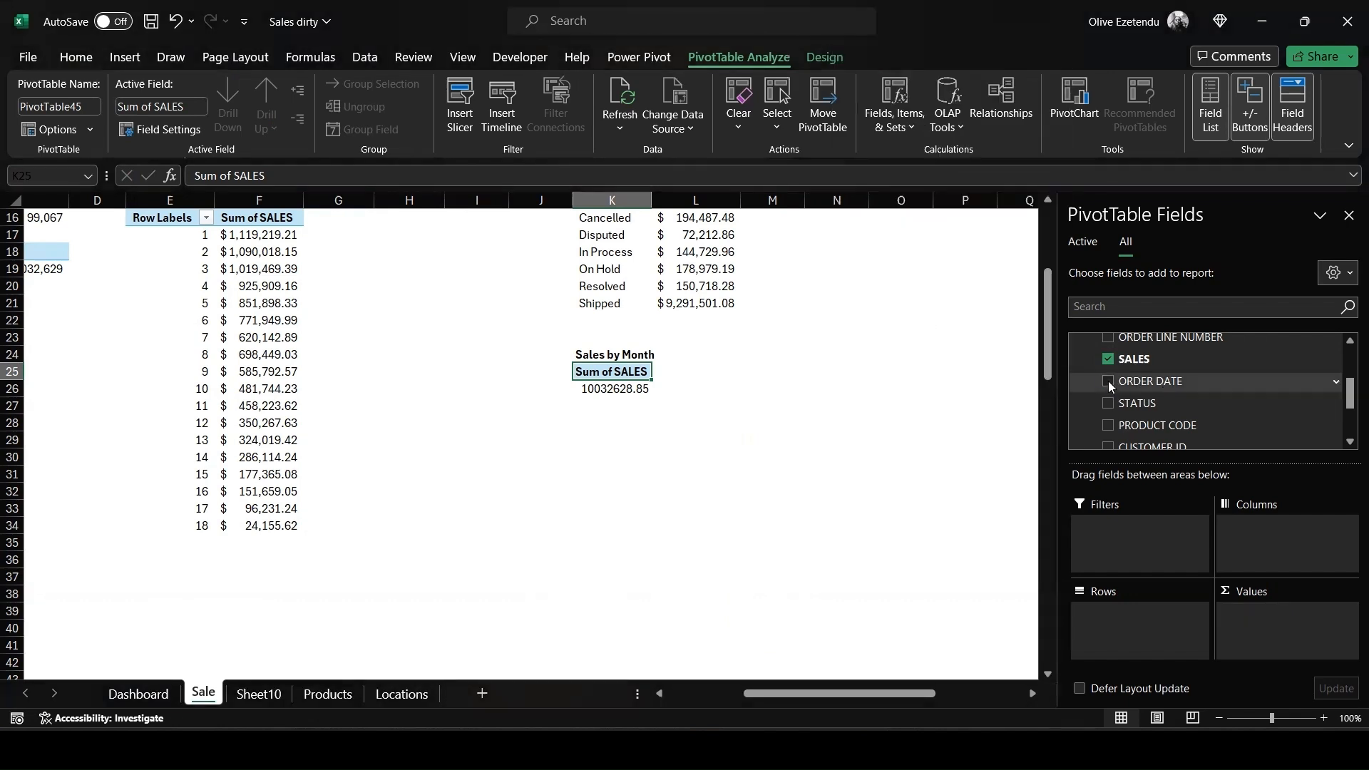
left_click(1109, 382)
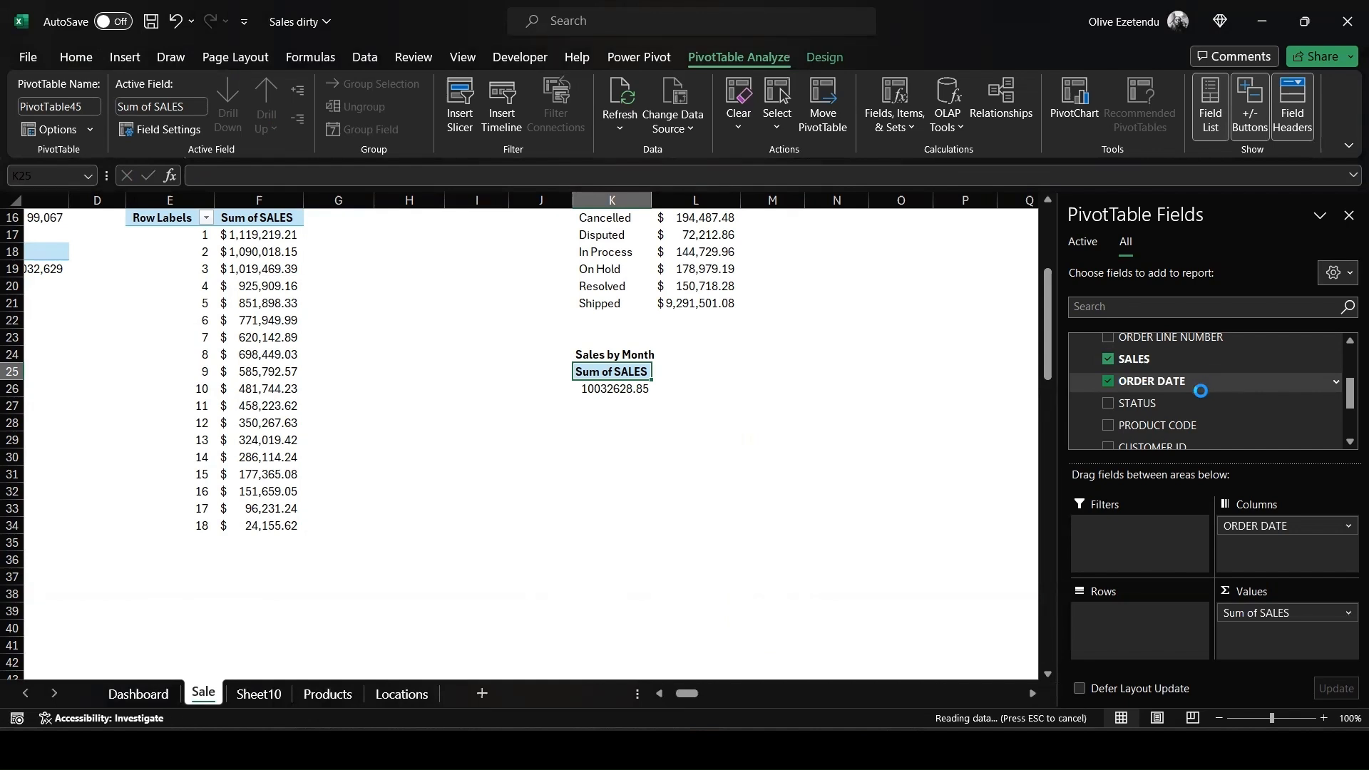
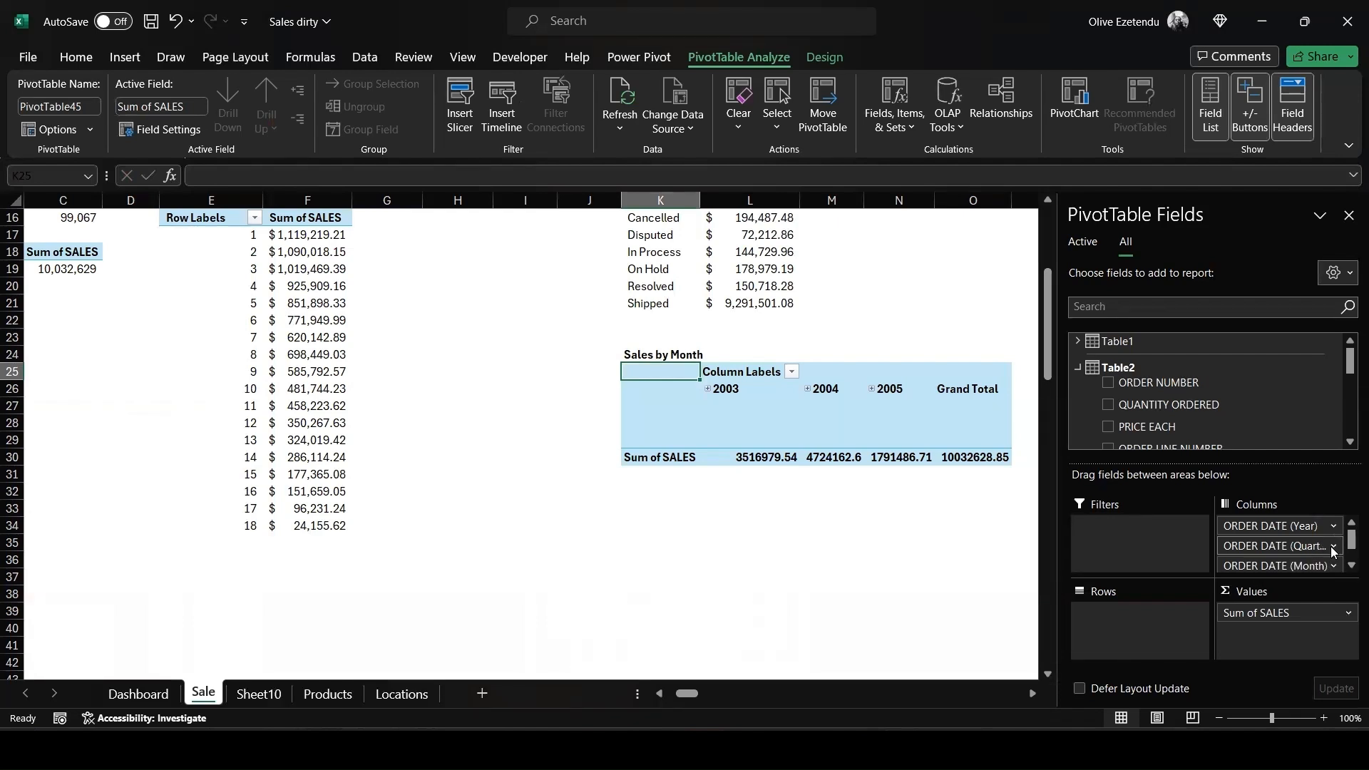
Remove the ORDER DATE (Quarter) and plain ORDER DATE fields from the pivot table's columns.
left_click(1332, 547)
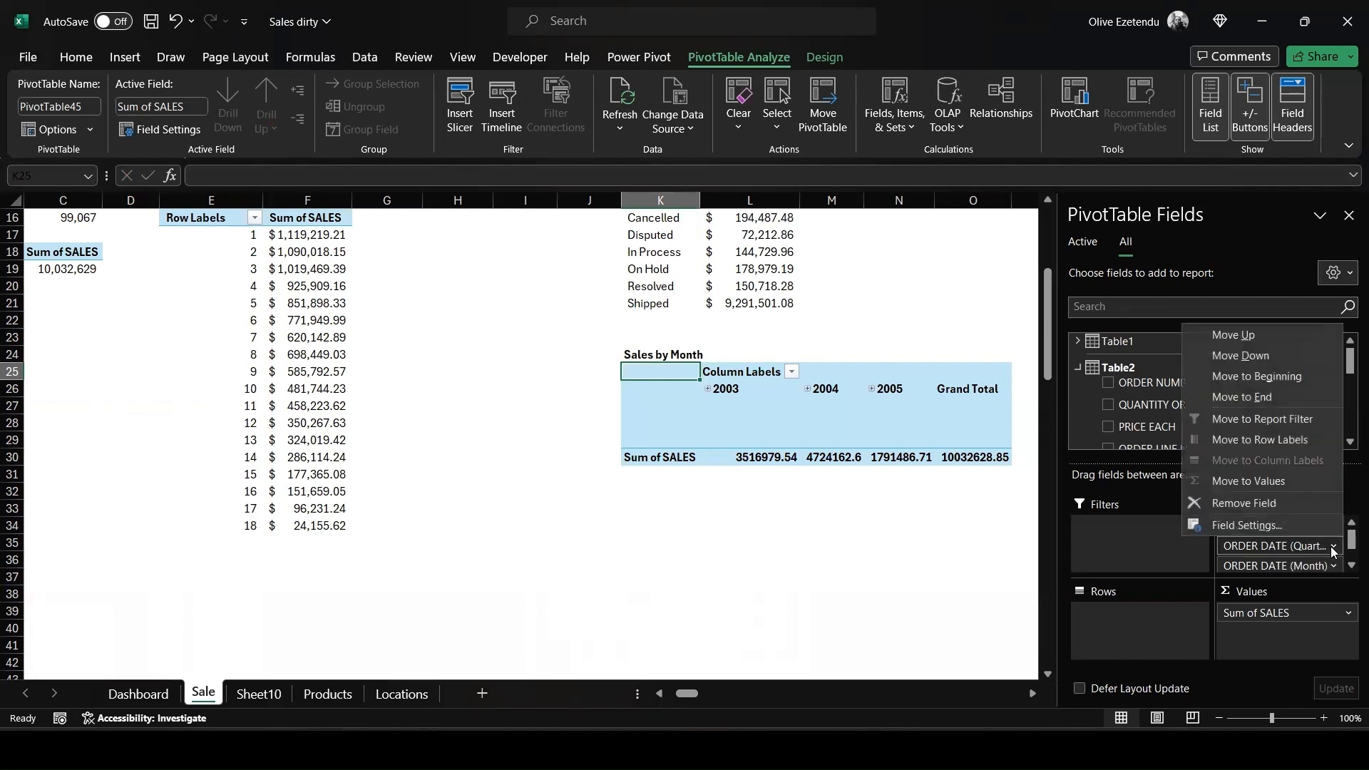
left_click(1246, 501)
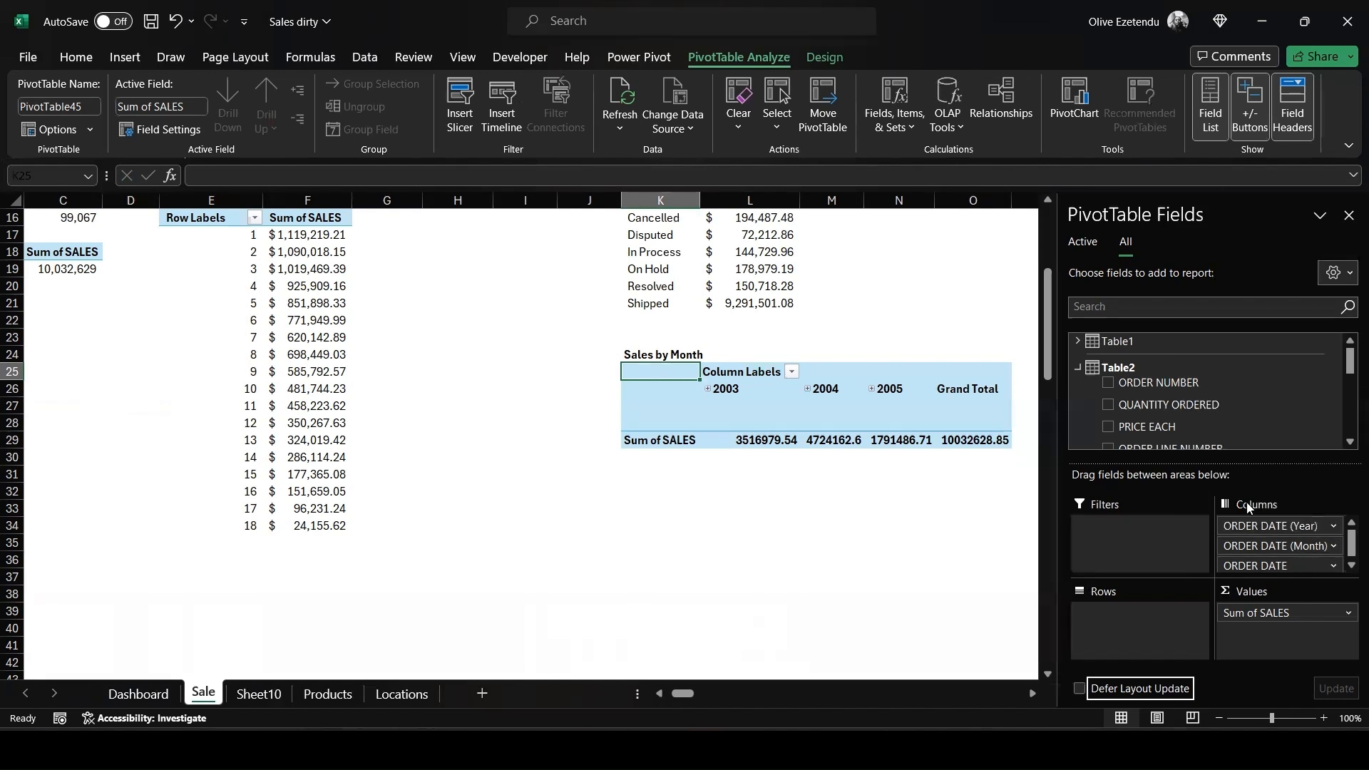
left_click(1334, 567)
left_click(1251, 524)
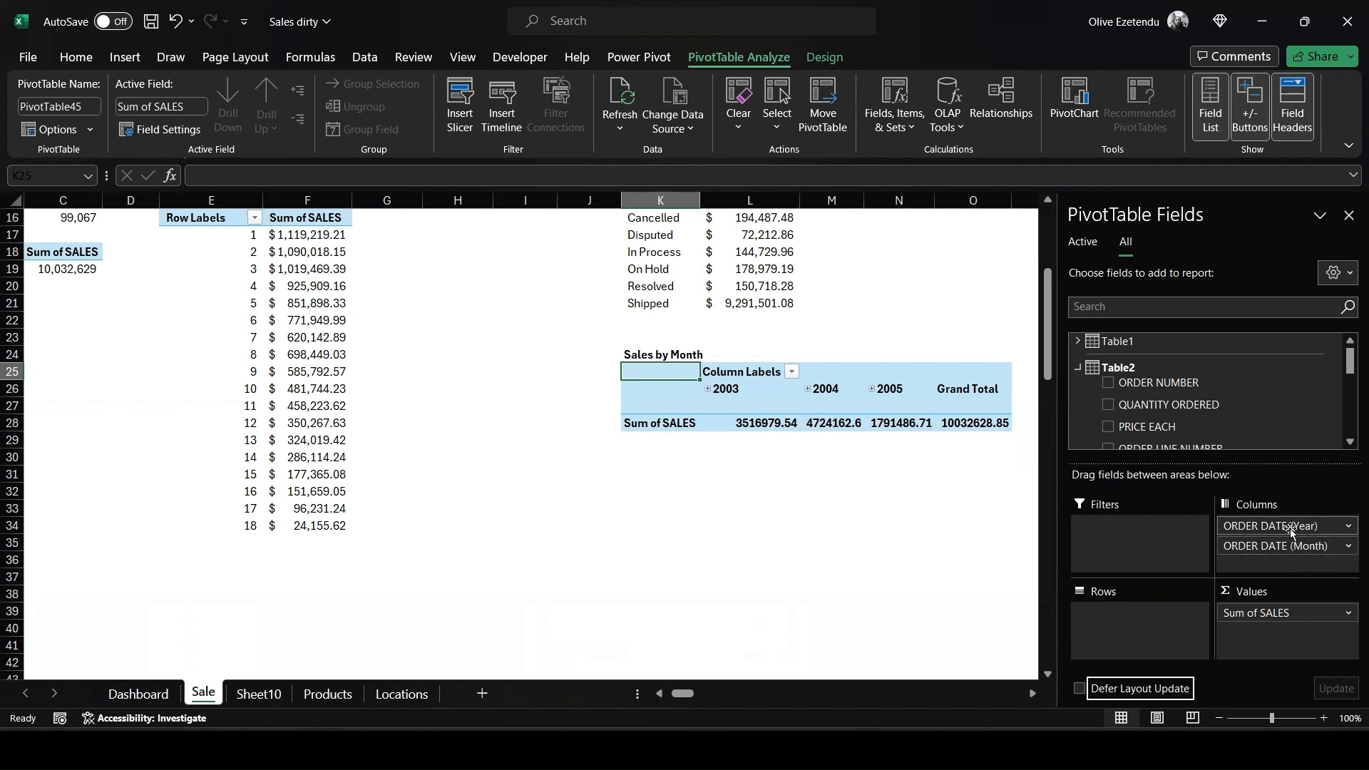
Move ORDER DATE (Year) and ORDER DATE (Month) from columns to rows, with the month below the year.
left_click_drag(1297, 528, 1126, 620)
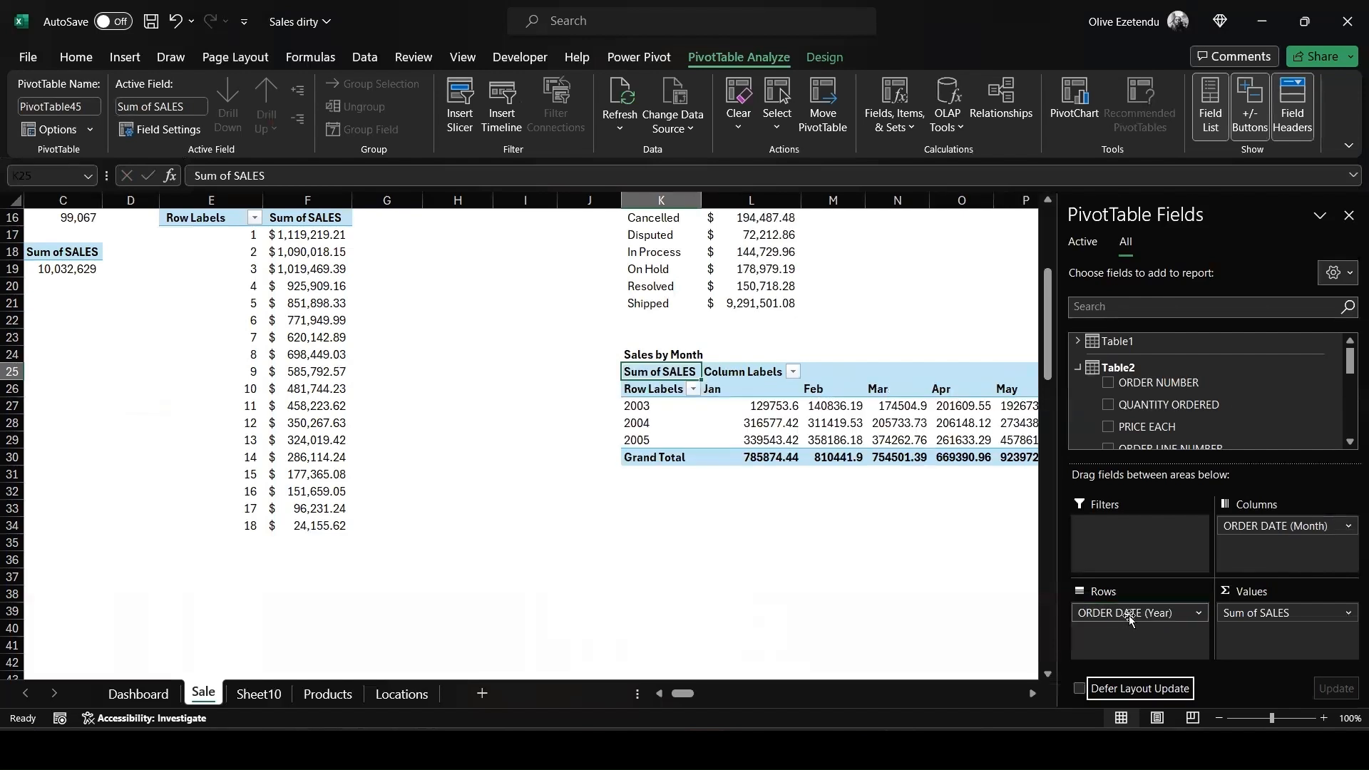
left_click_drag(1302, 529, 1131, 635)
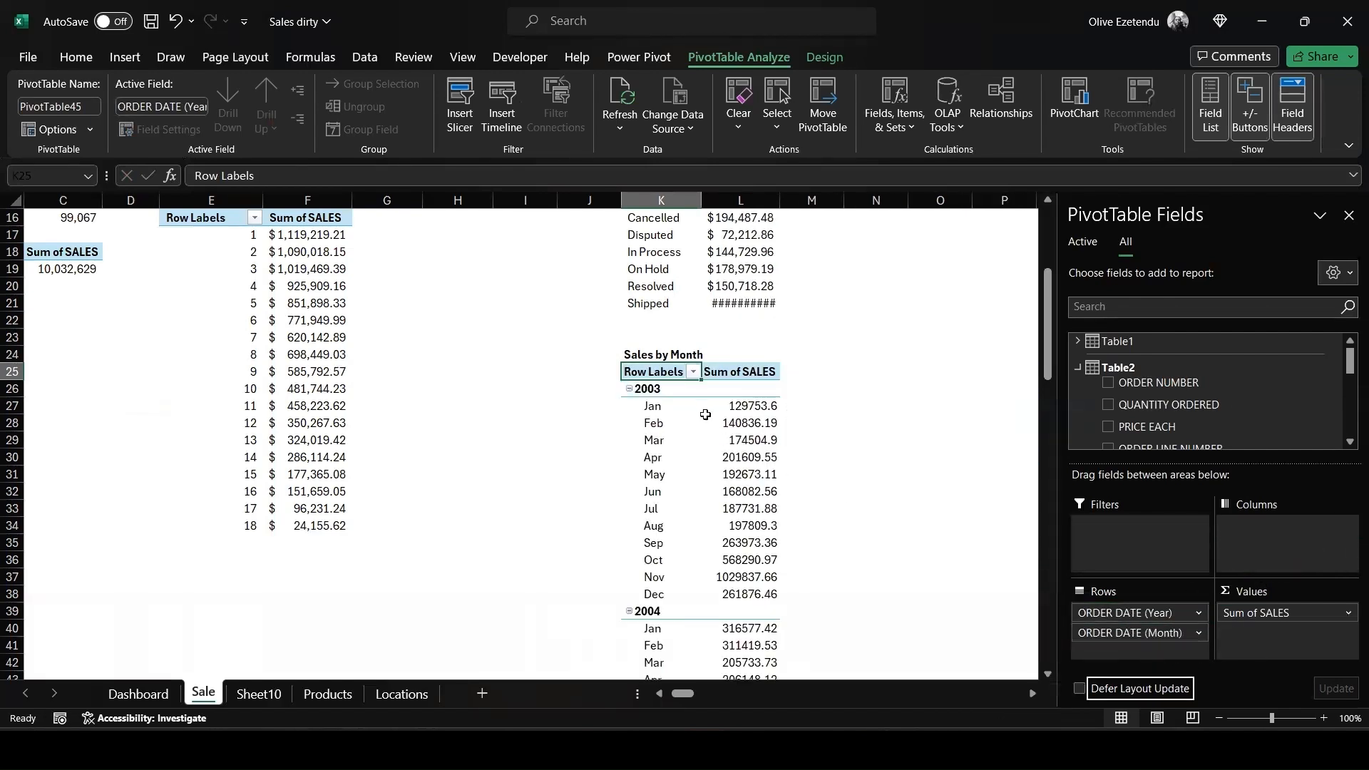
scroll(718, 379, "down", 8)
scroll(718, 378, "up", 8)
Format all Sum of SALES values in the Sales by Month pivot table as dollar Accounting with two decimals.
left_click(726, 403)
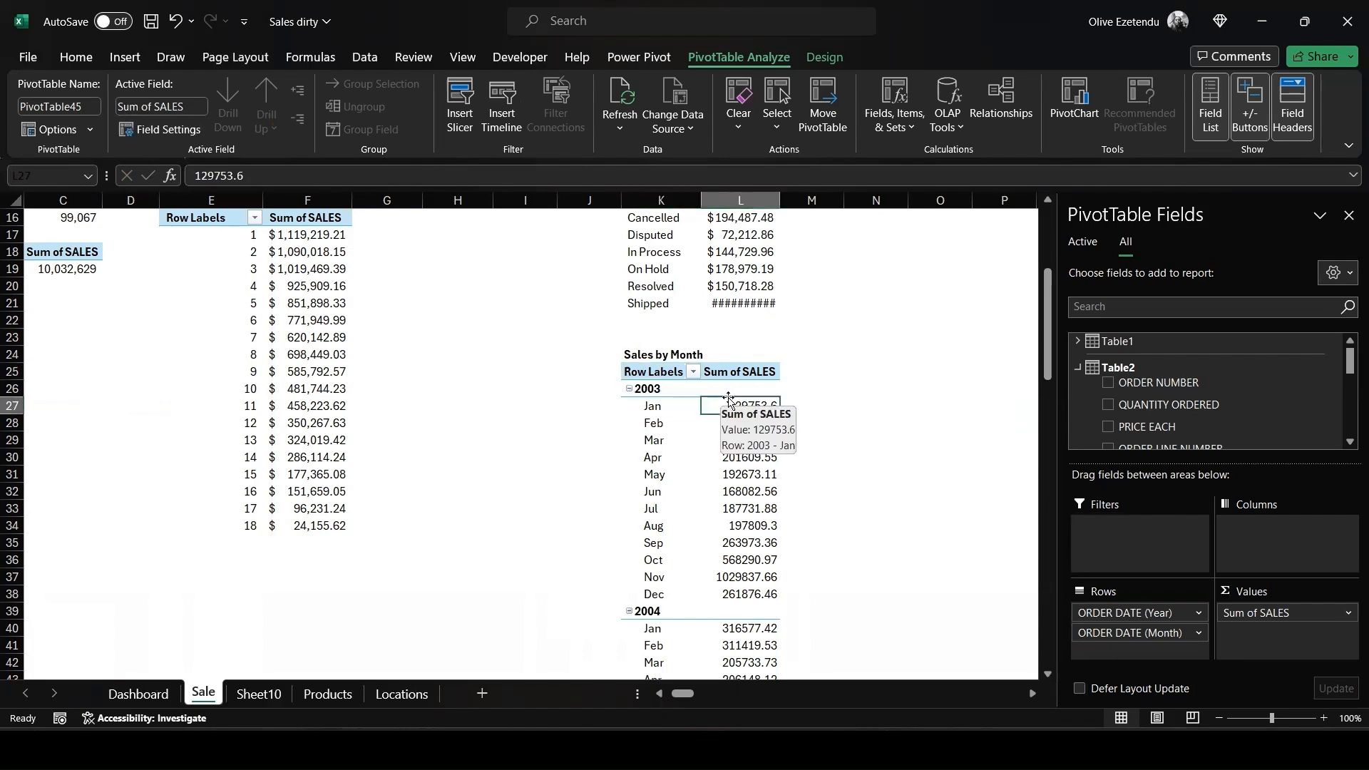
left_click_drag(725, 391, 741, 638)
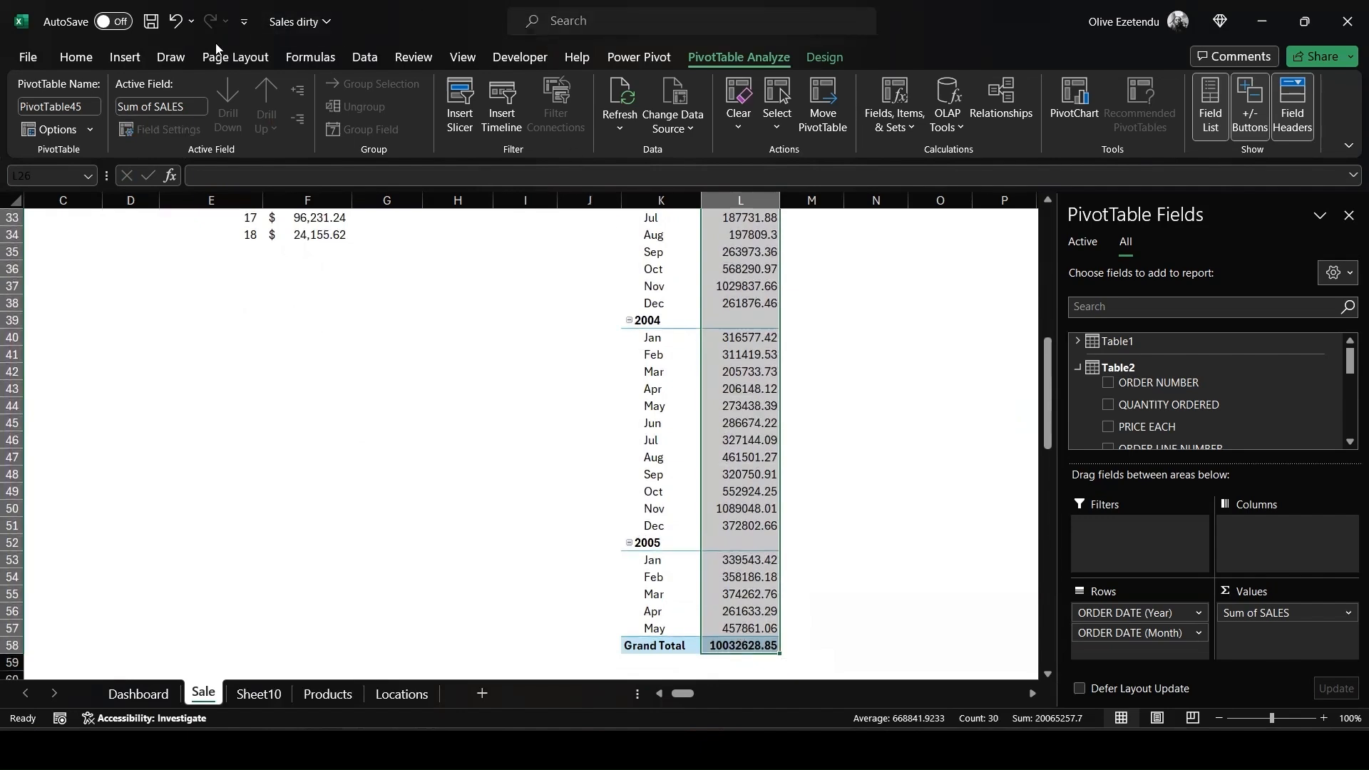
left_click(75, 57)
left_click(642, 119)
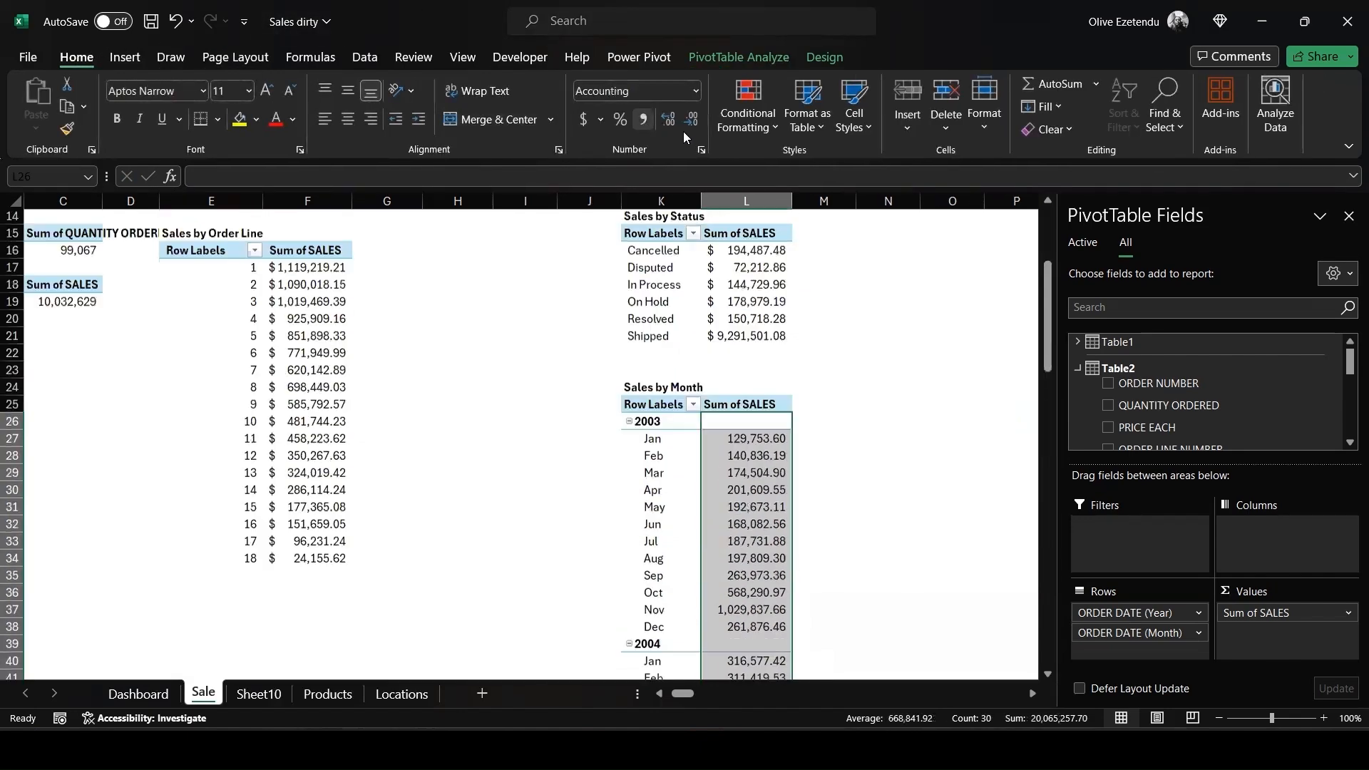
left_click(692, 124)
left_click(683, 127)
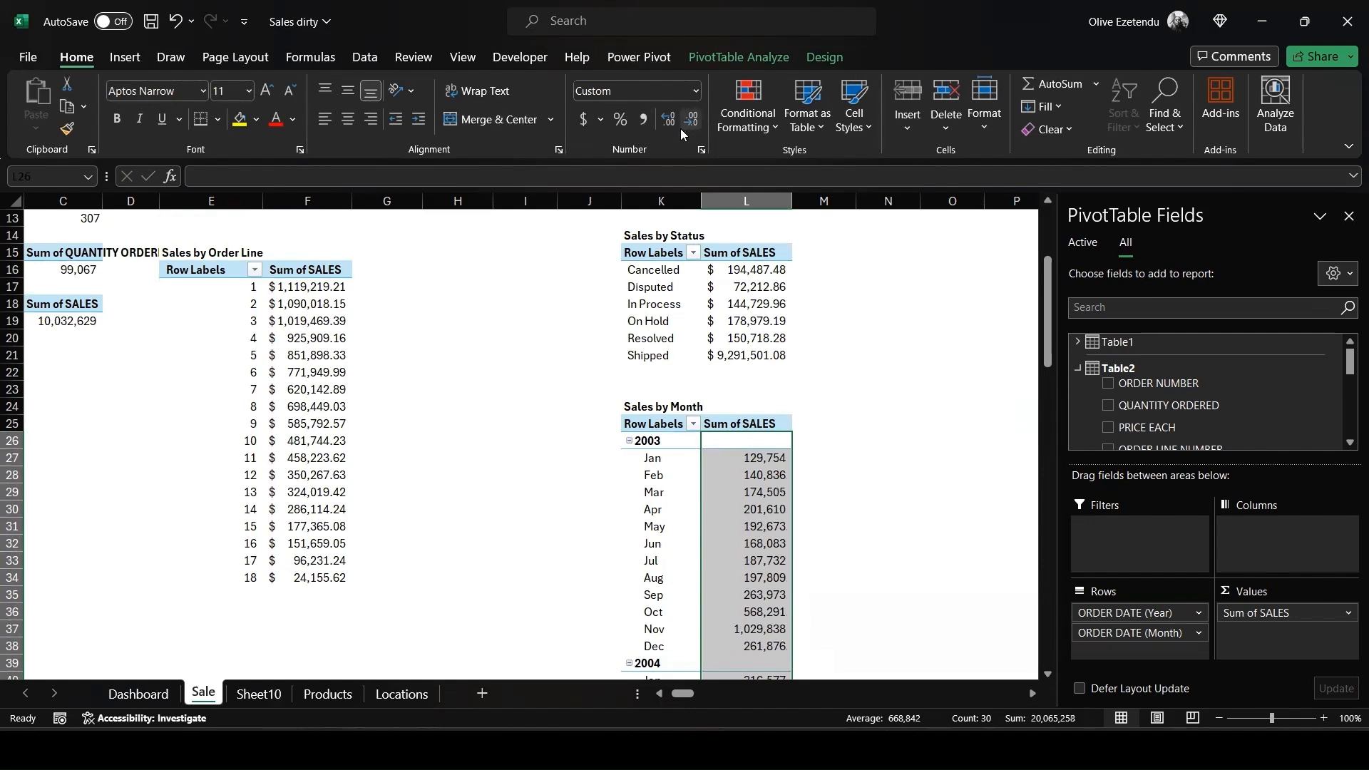
left_click(584, 122)
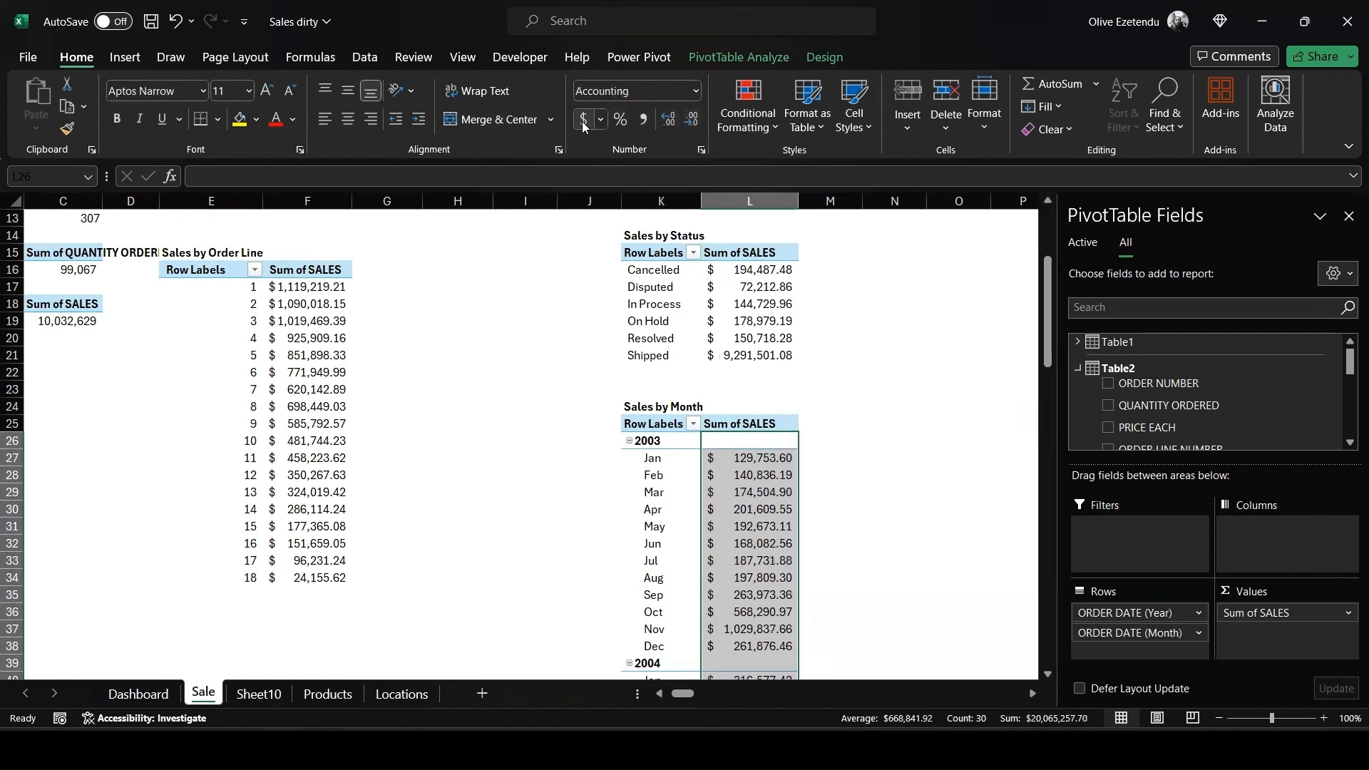
Turn off grand totals for rows and columns in the Sales by Month pivot table.
left_click(825, 57)
left_click(84, 116)
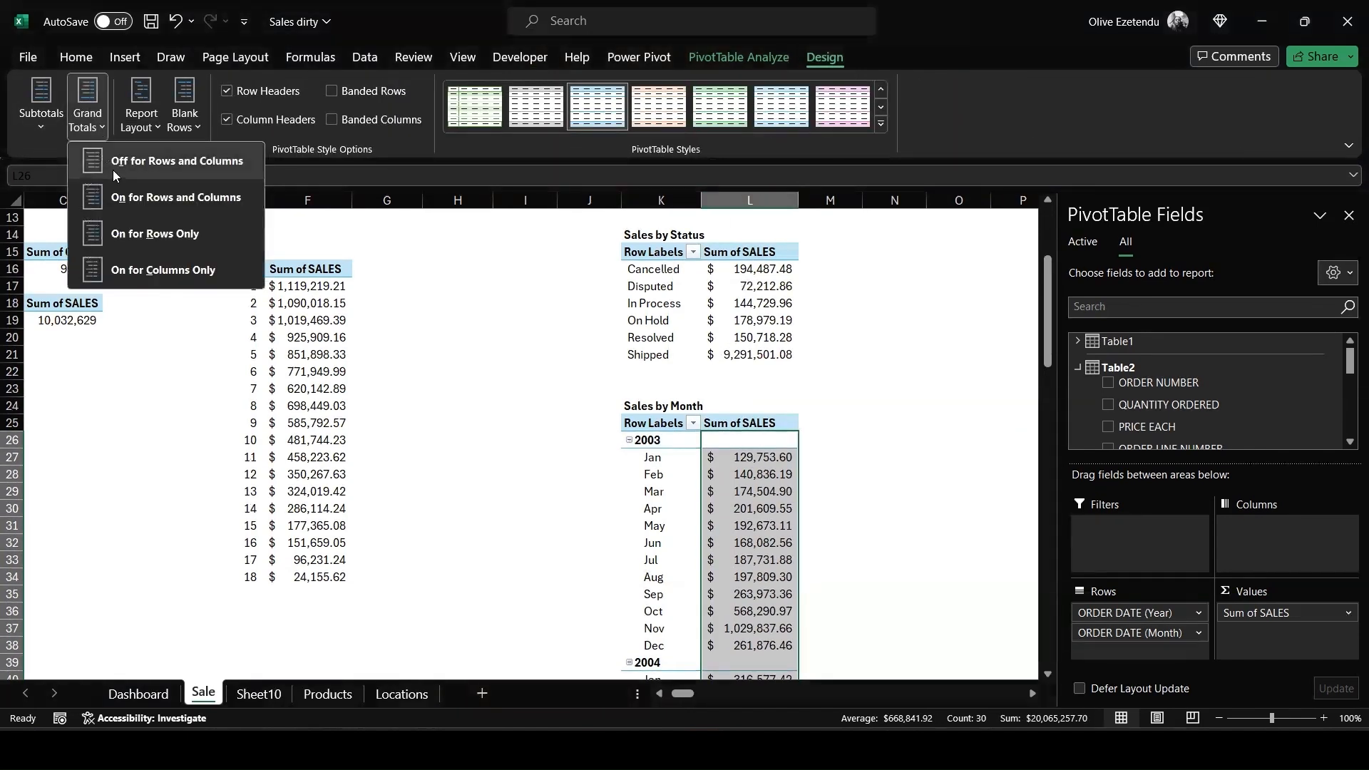
left_click(117, 161)
left_click(865, 385)
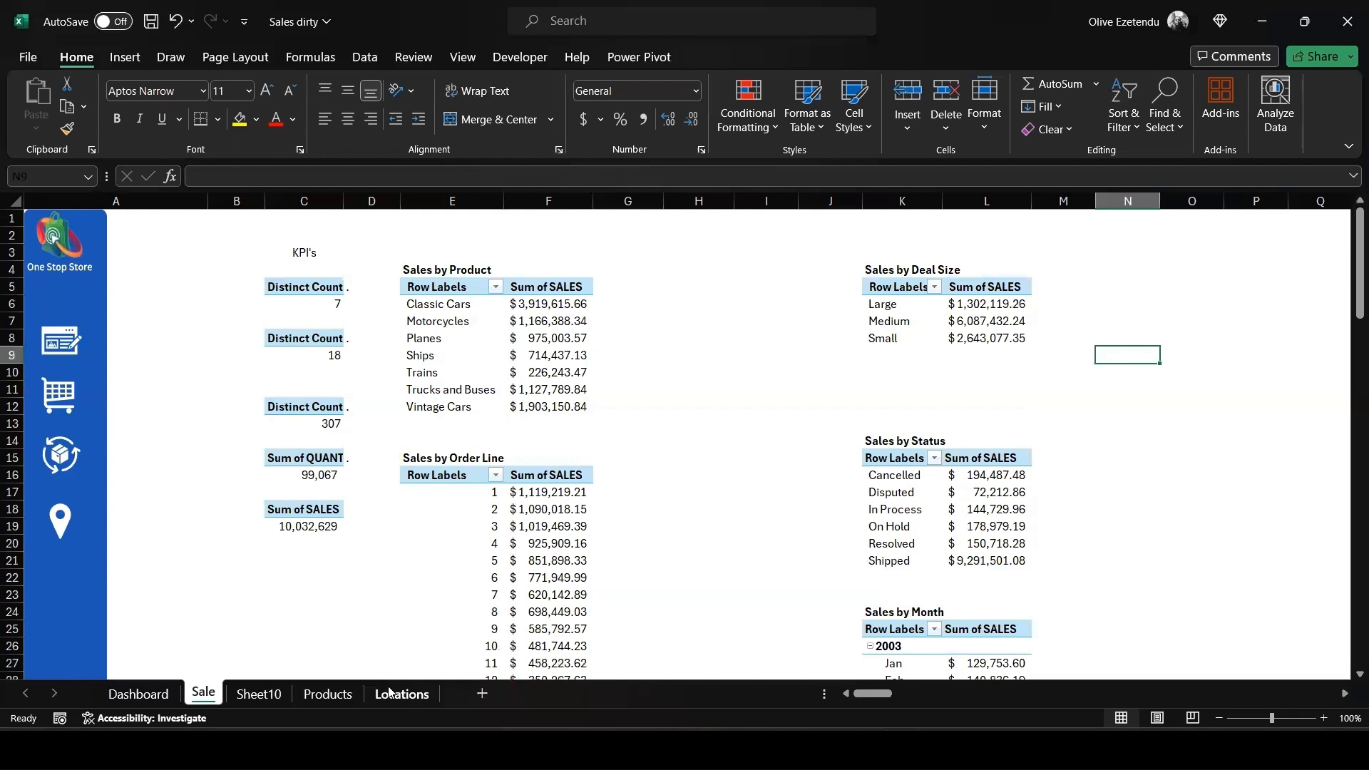
Copy the Sales by Product pivot table from the Sale sheet to cell B3 of the Products sheet.
left_click_drag(401, 282, 551, 387)
key("ctrl+c")
left_click(327, 693)
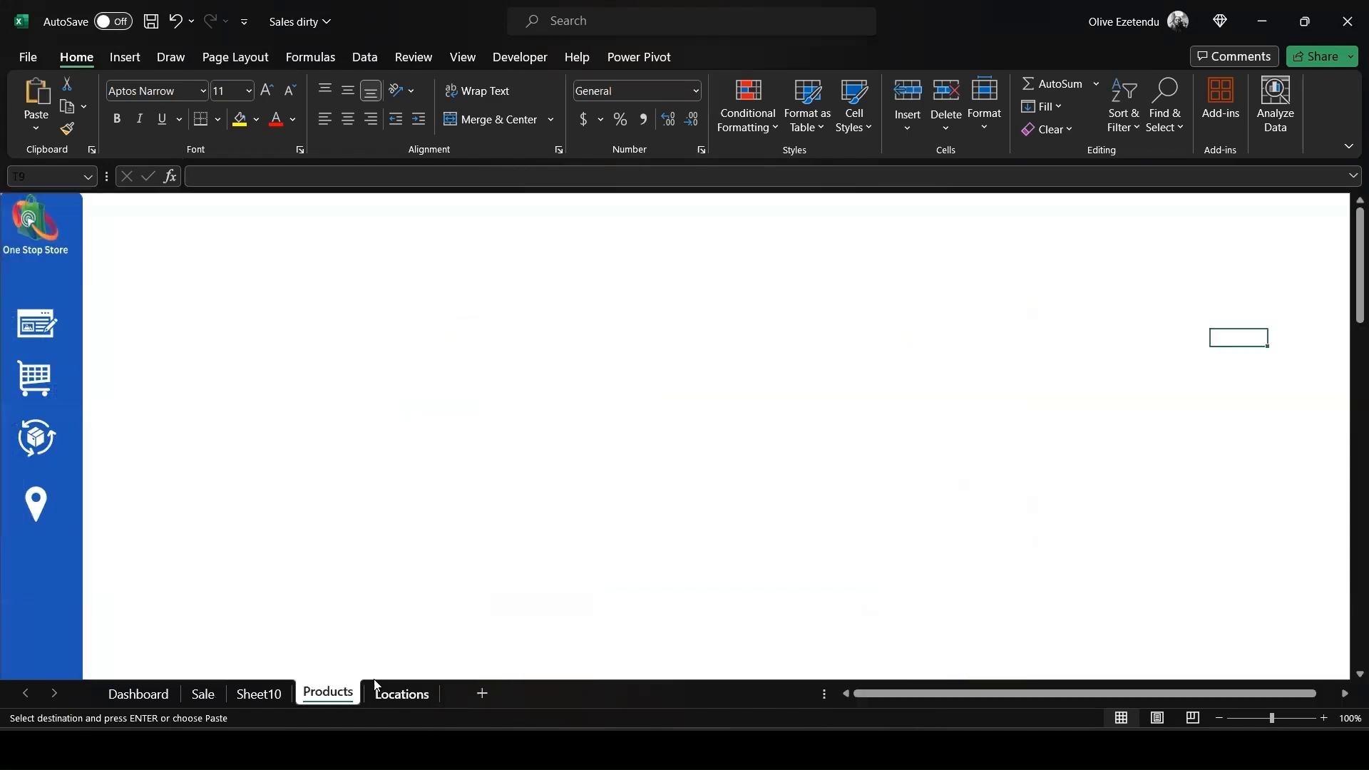
left_click(181, 234)
left_click(209, 239)
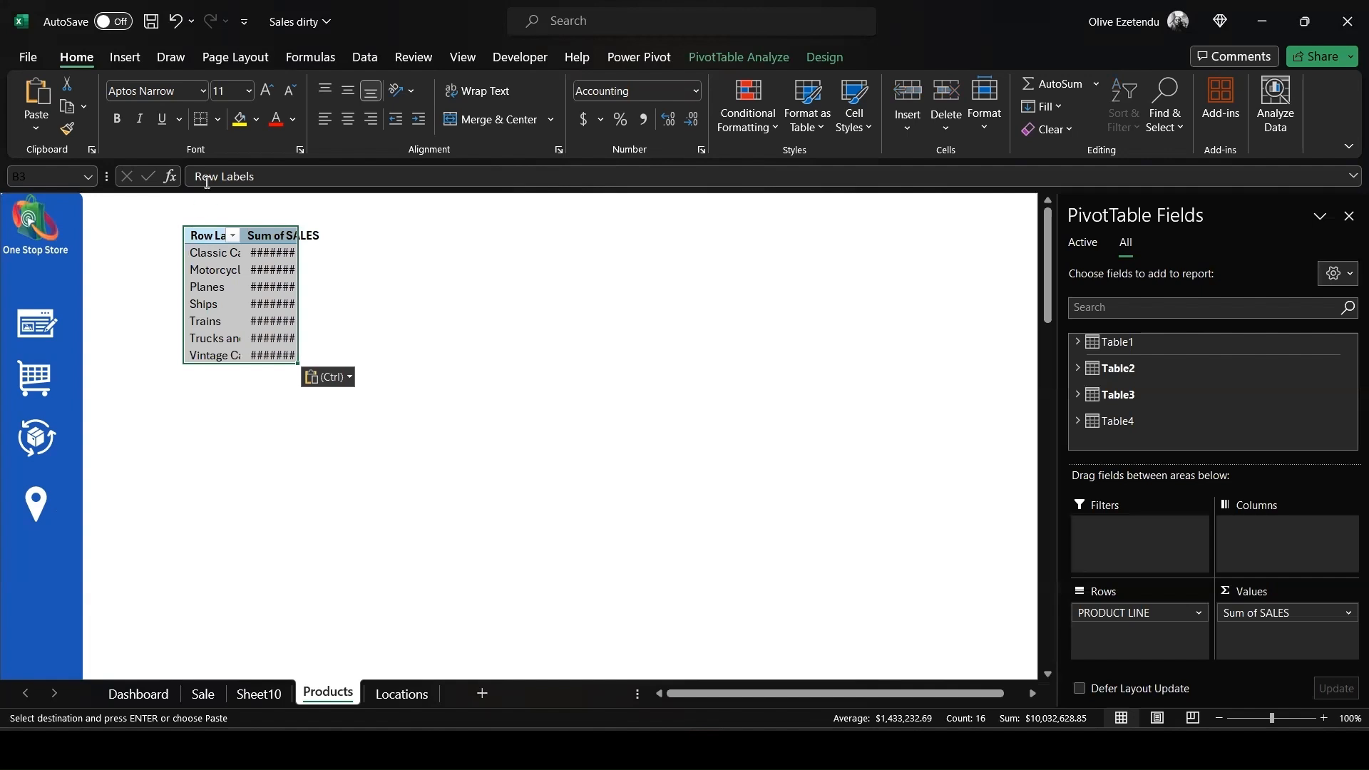
Show the row and column headings on the Products sheet and autofit columns B and C to the pivot table's contents.
left_click(462, 59)
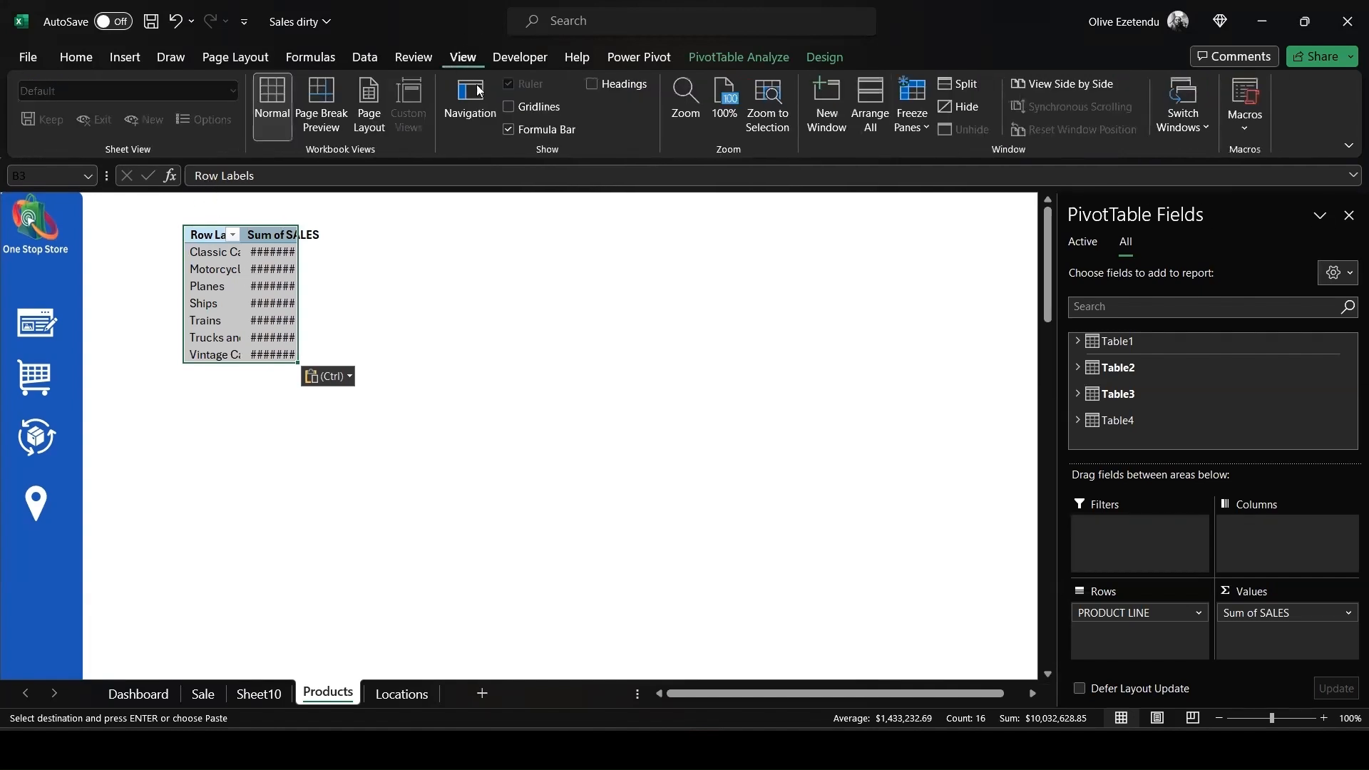
left_click(591, 84)
left_click(246, 199)
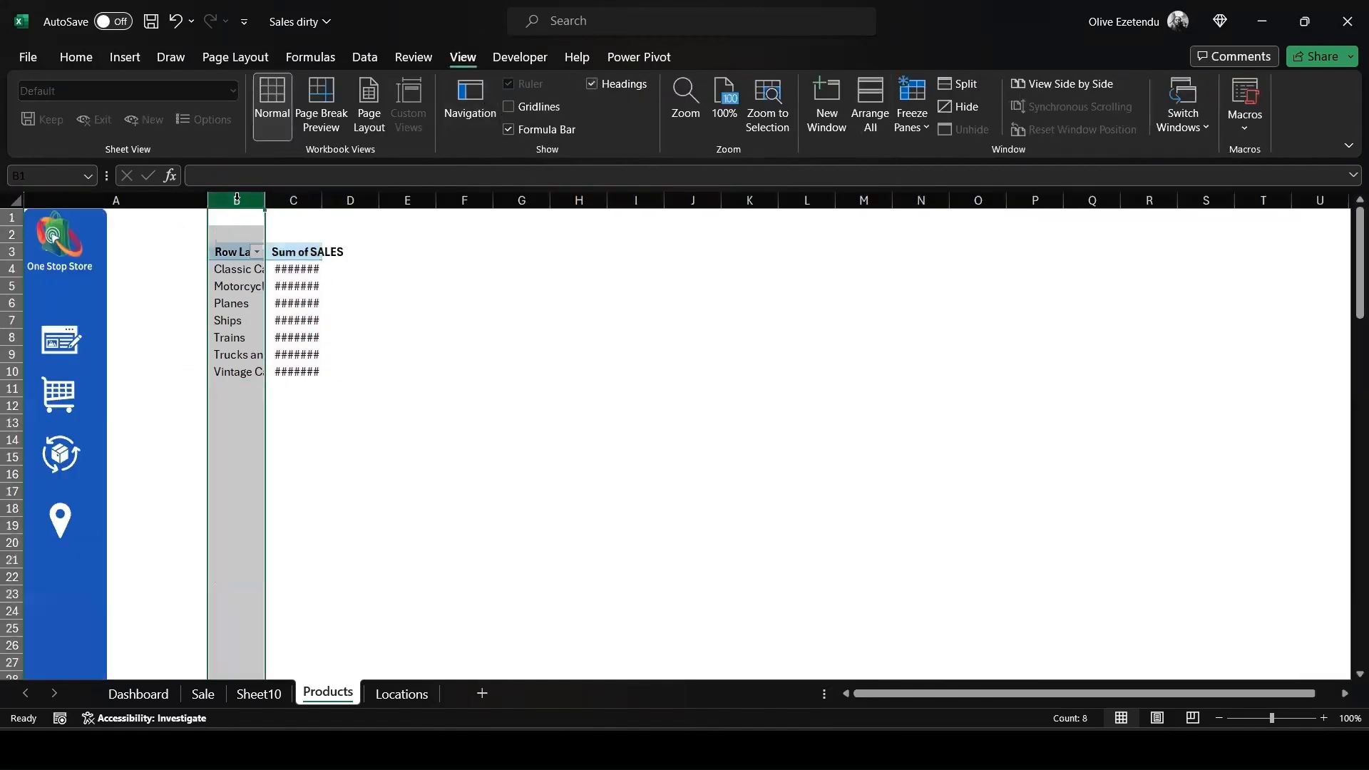
double_click(263, 199)
left_click(339, 200)
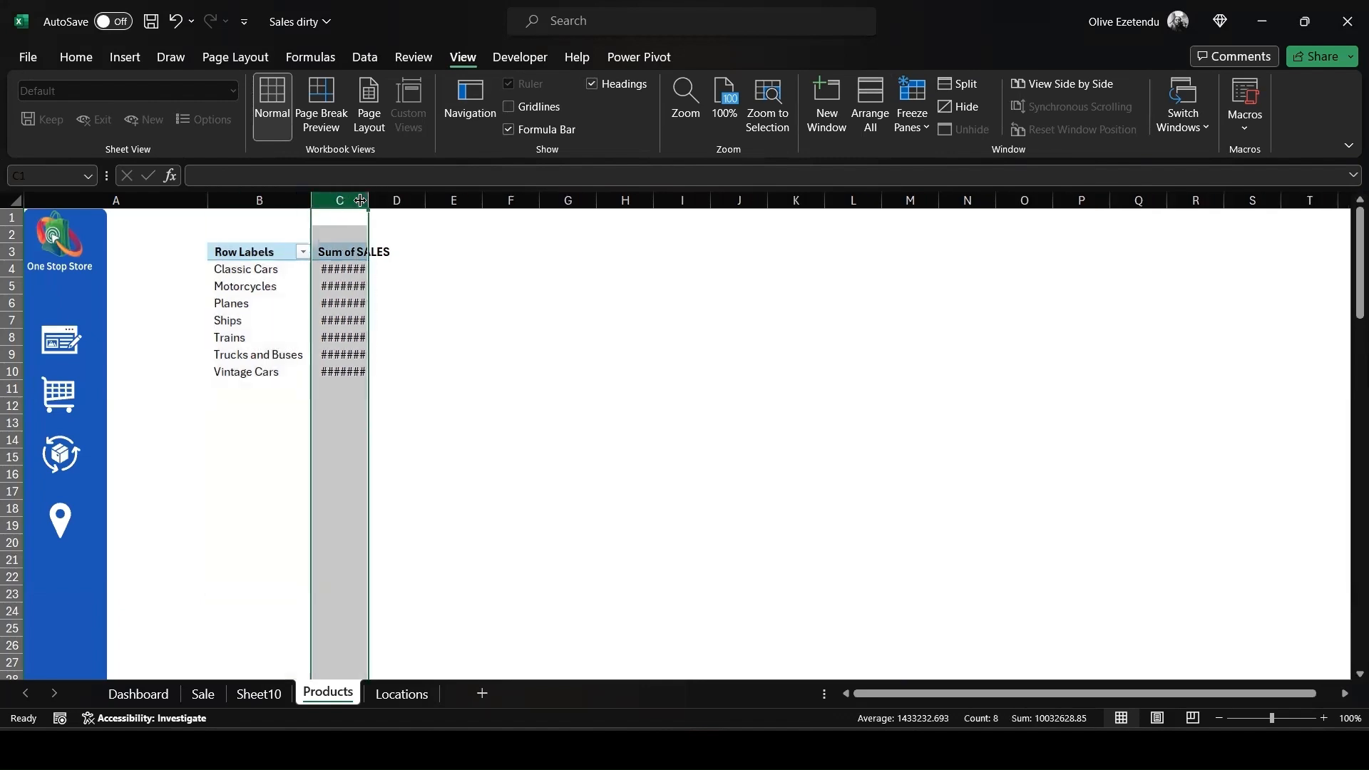
double_click(367, 200)
left_click(453, 308)
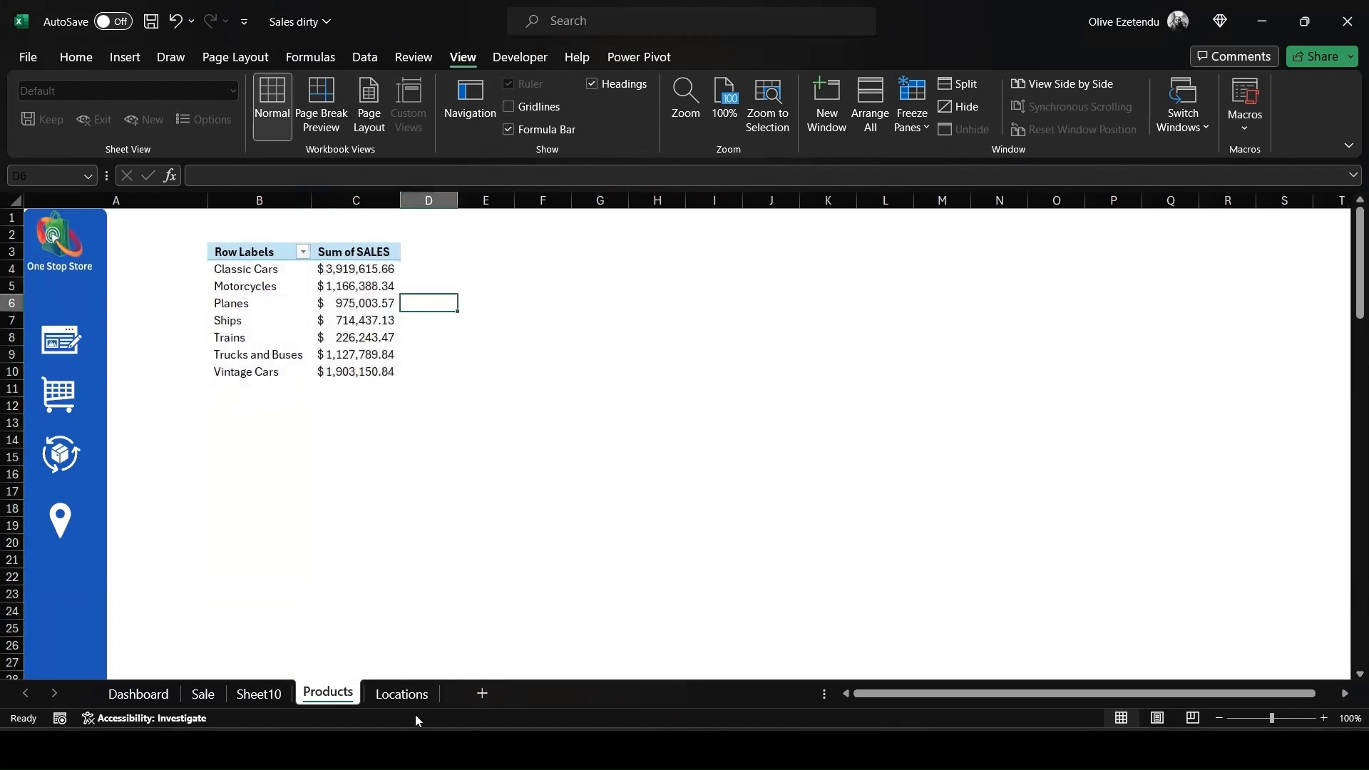
Show the headings on the Locations sheet and insert a PivotTable from the data model at cell B4.
left_click(401, 694)
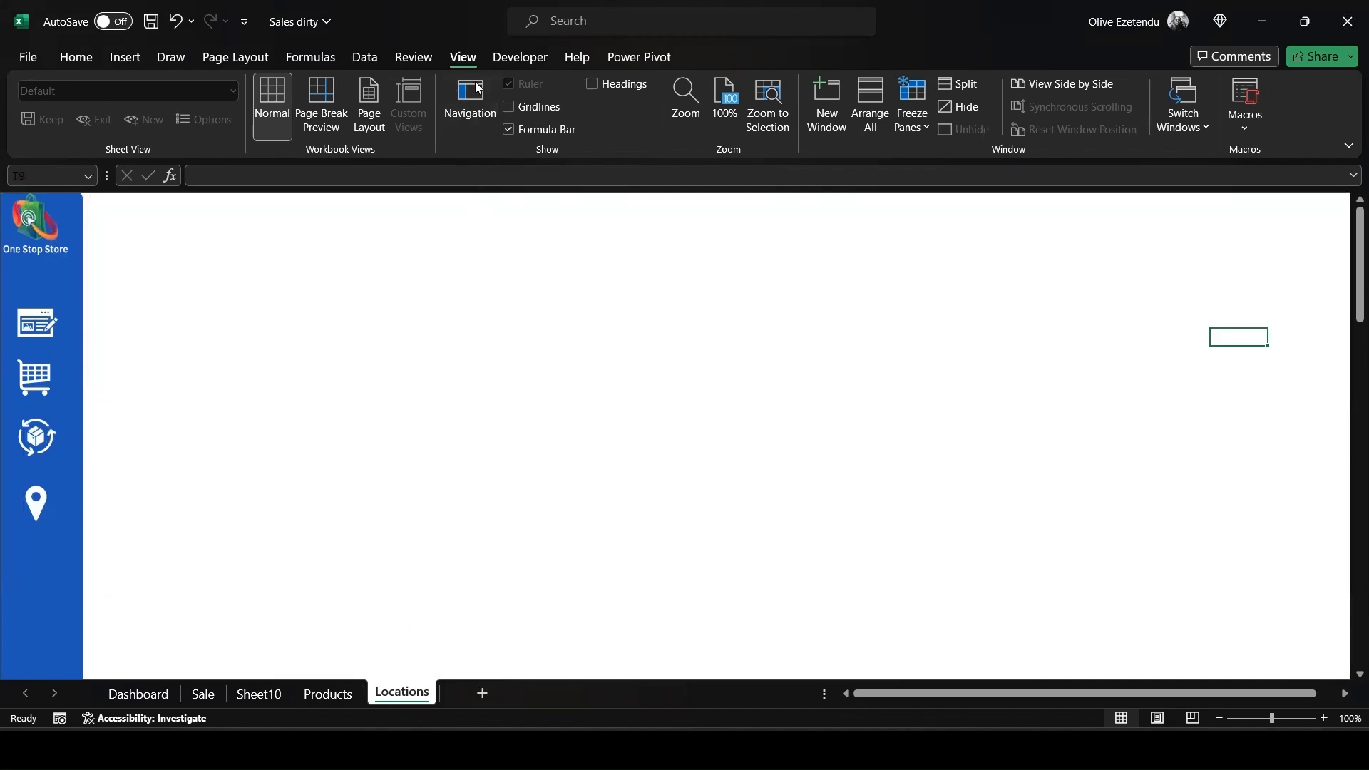
left_click(592, 83)
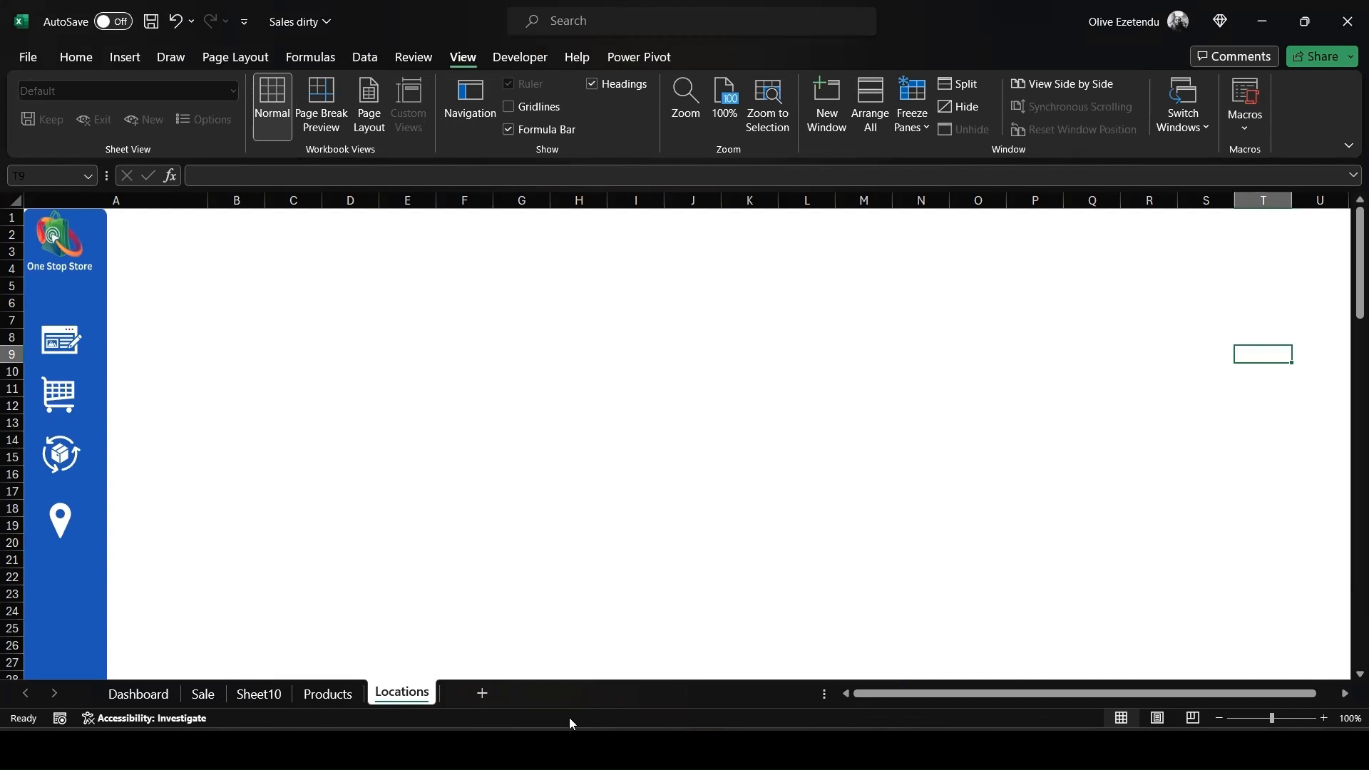
left_click(239, 268)
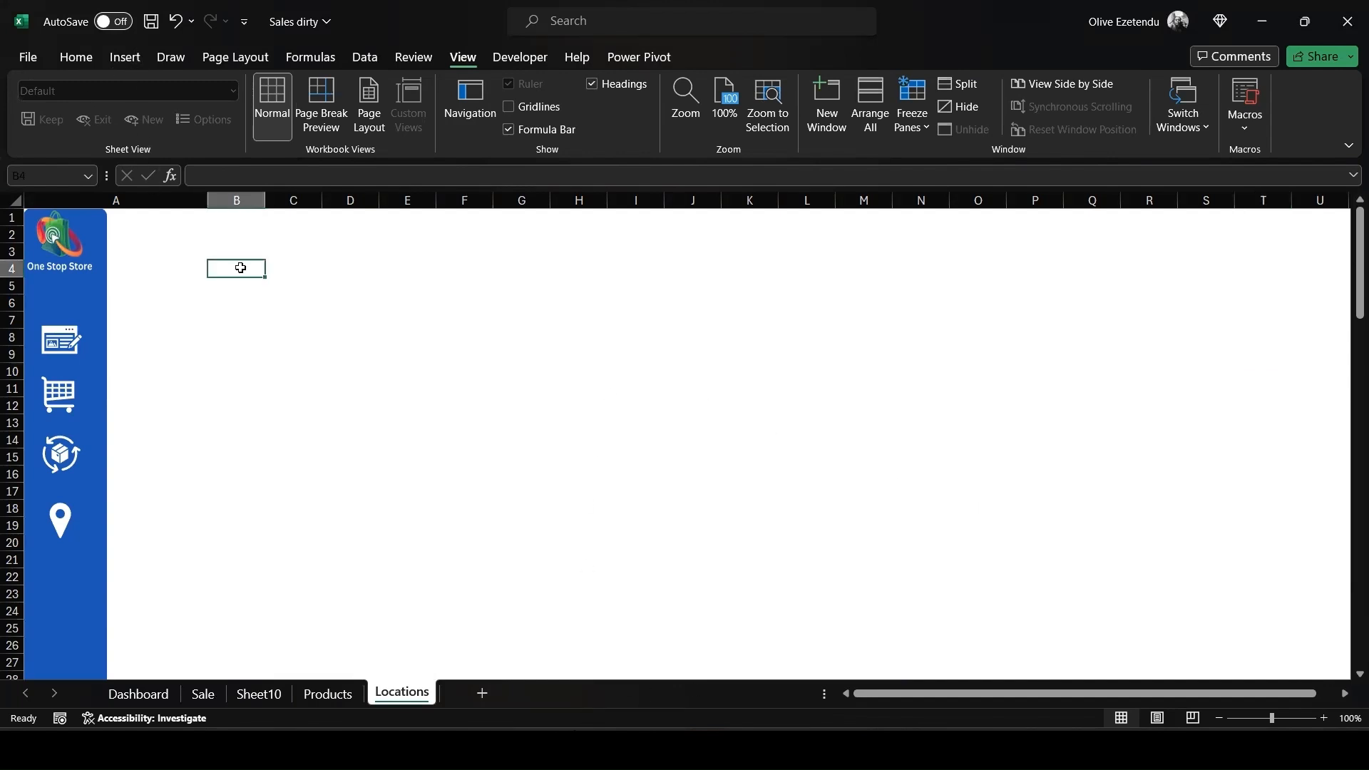
left_click(114, 64)
left_click(43, 107)
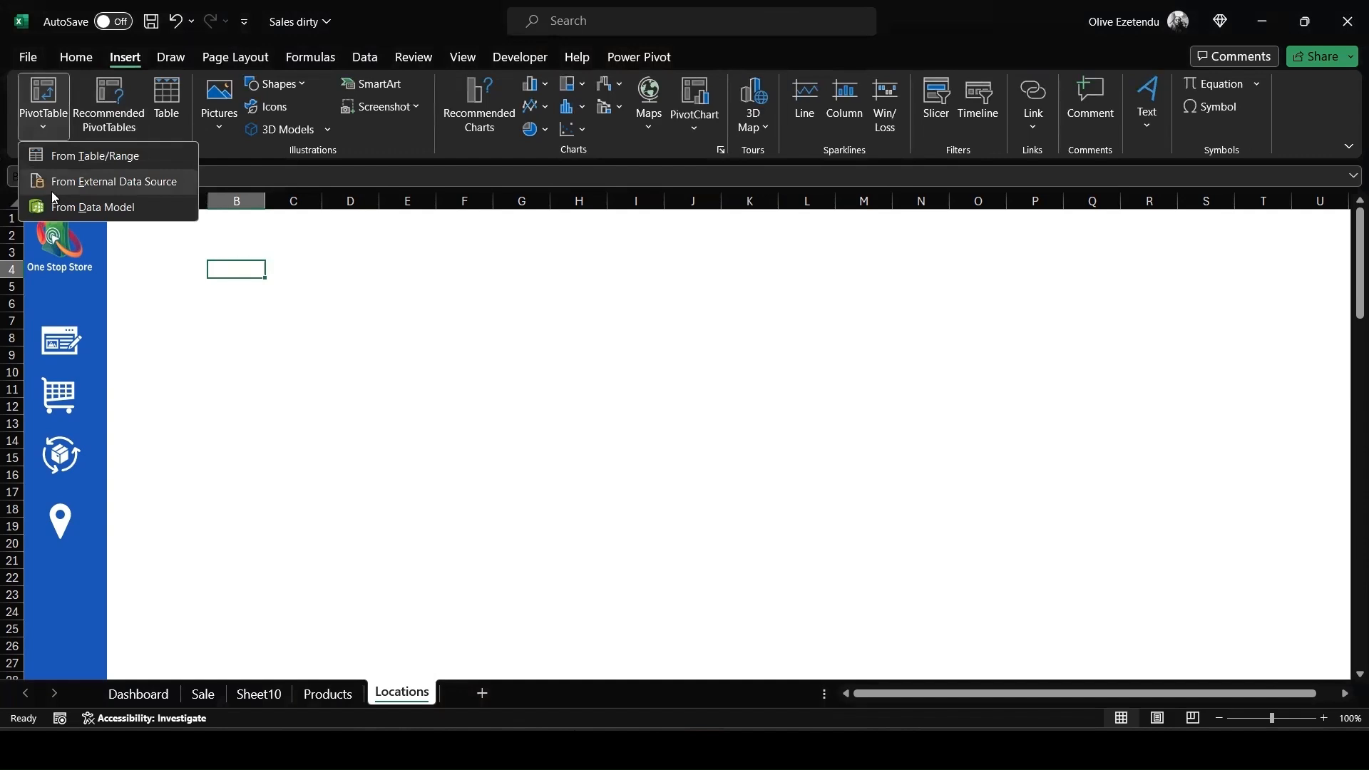
left_click(57, 205)
left_click(556, 444)
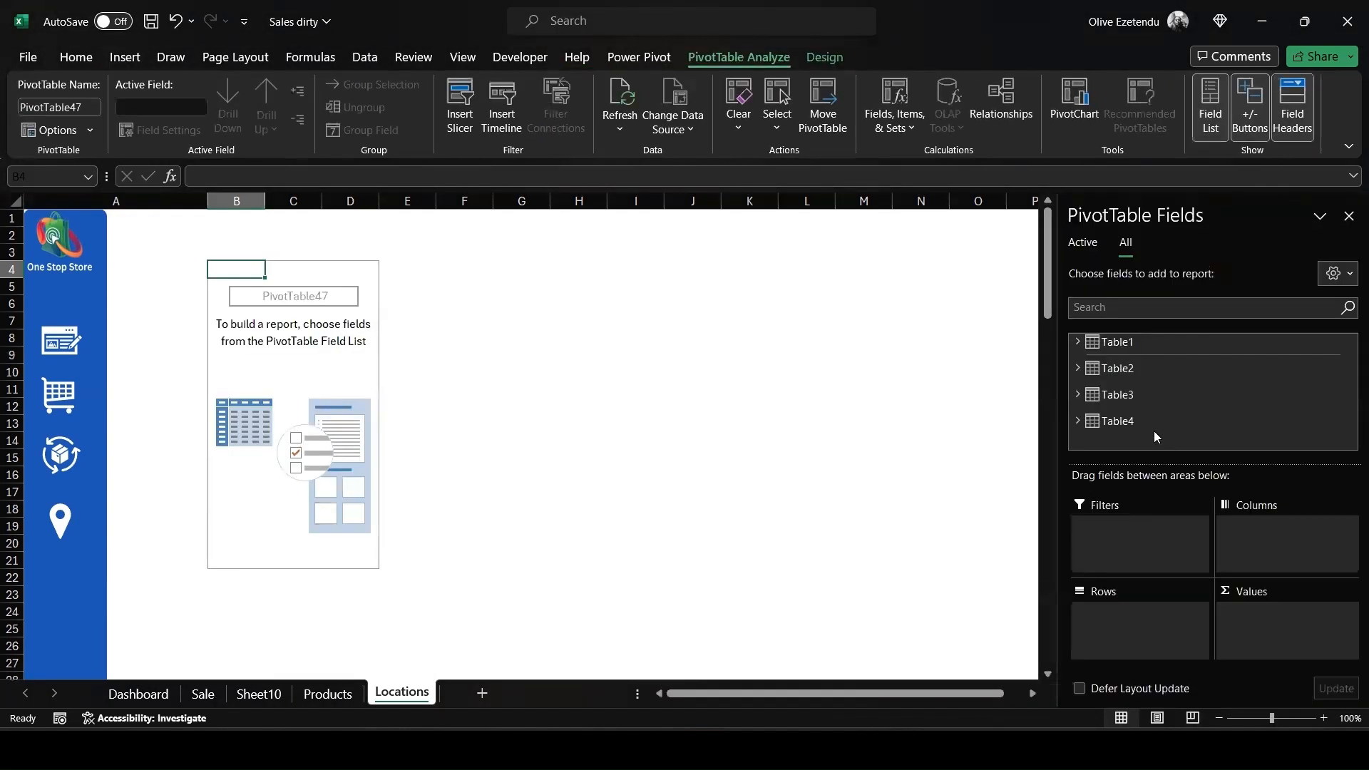
Add the COUNTRY field from Table4 to the rows of the new Locations pivot table.
left_click(1077, 422)
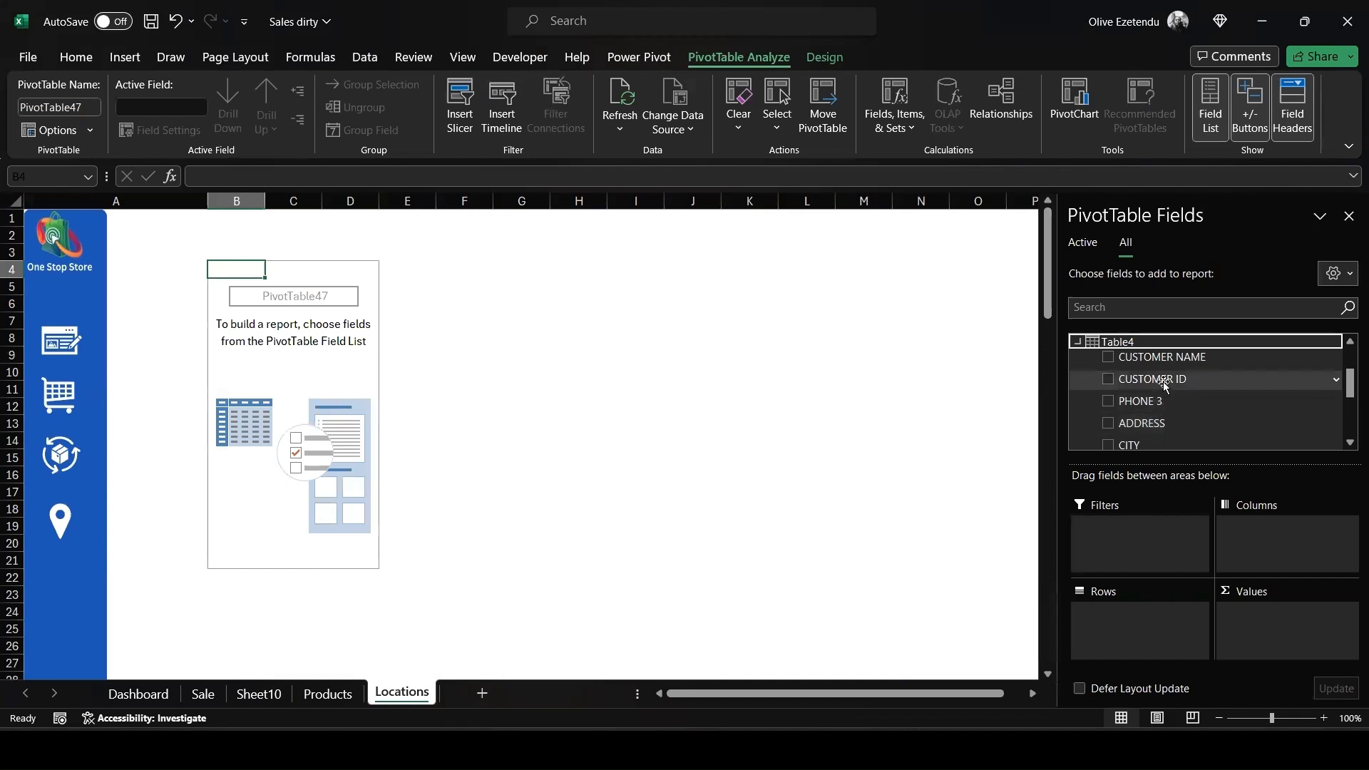
scroll(1163, 385, "down", 1)
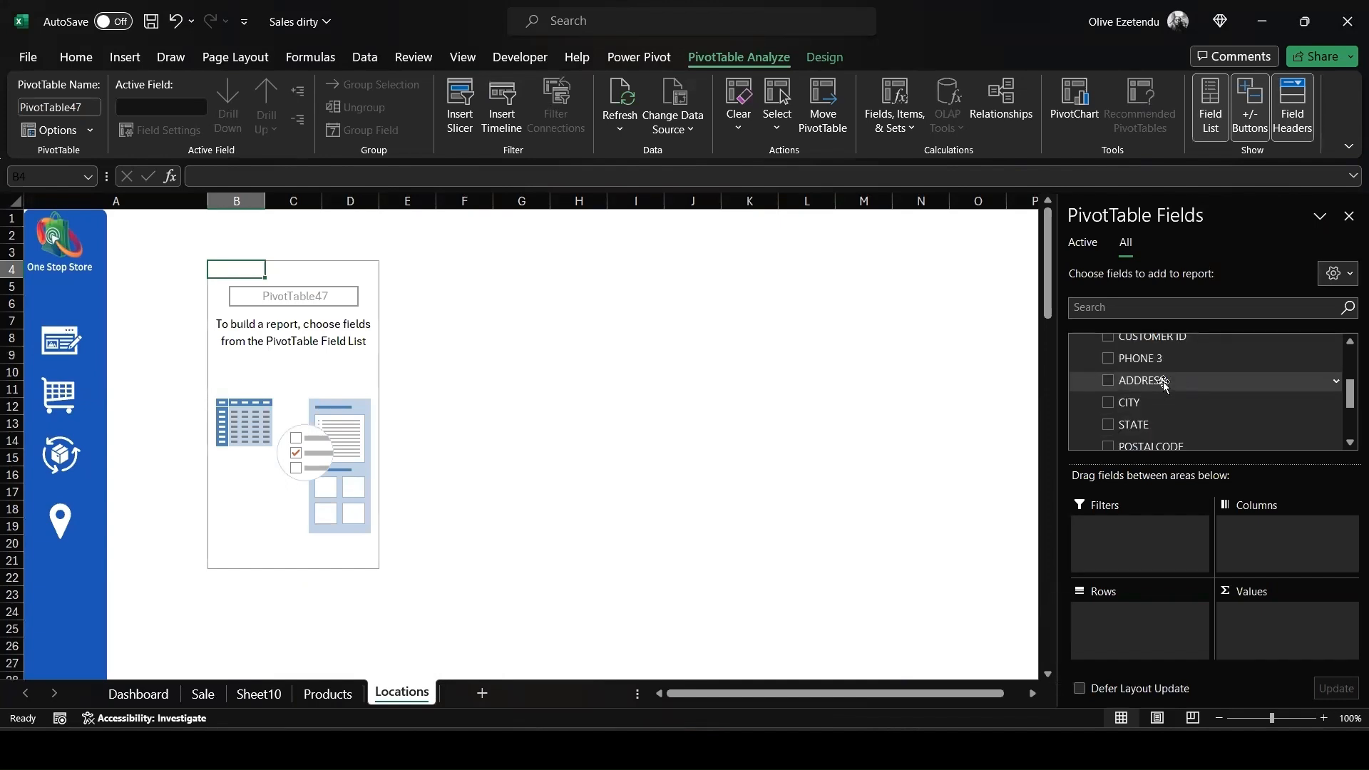
scroll(1165, 374, "down", 2)
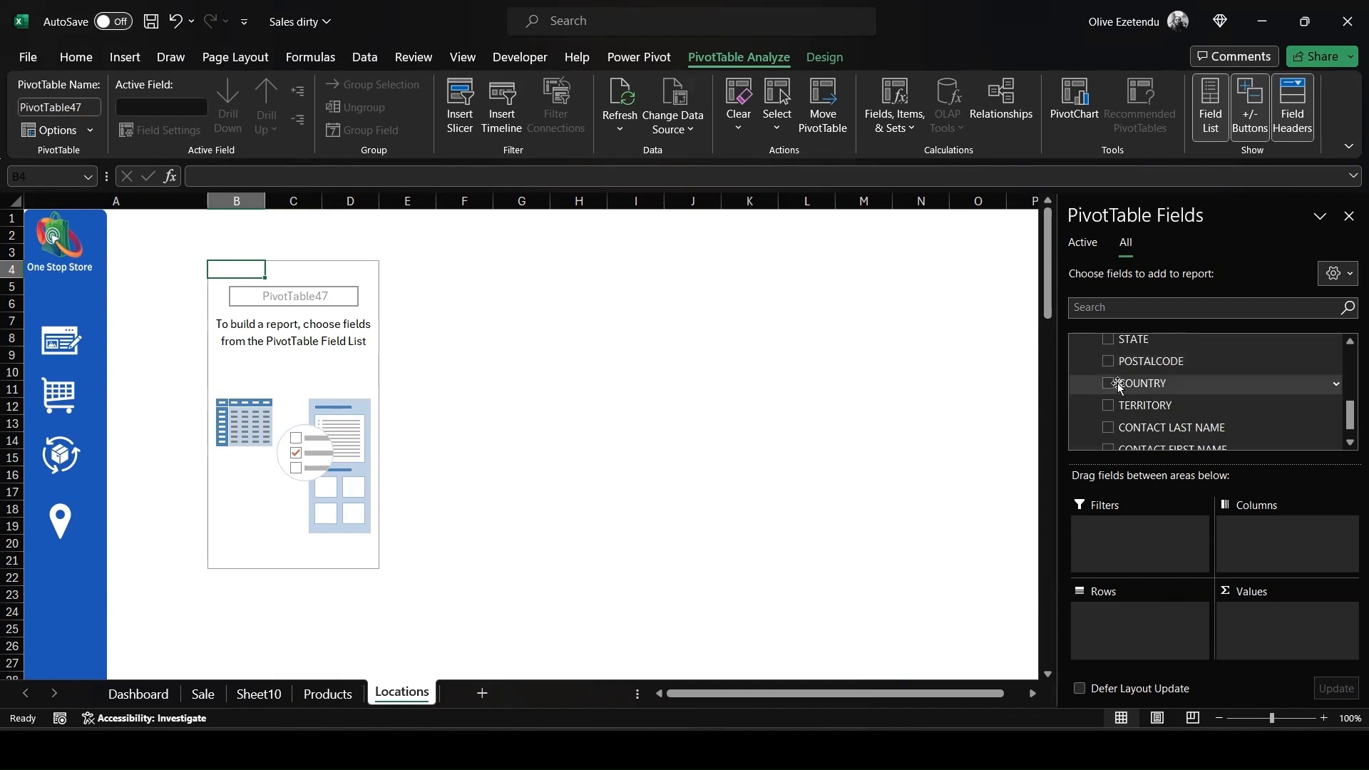
scroll(1130, 385, "up", 1)
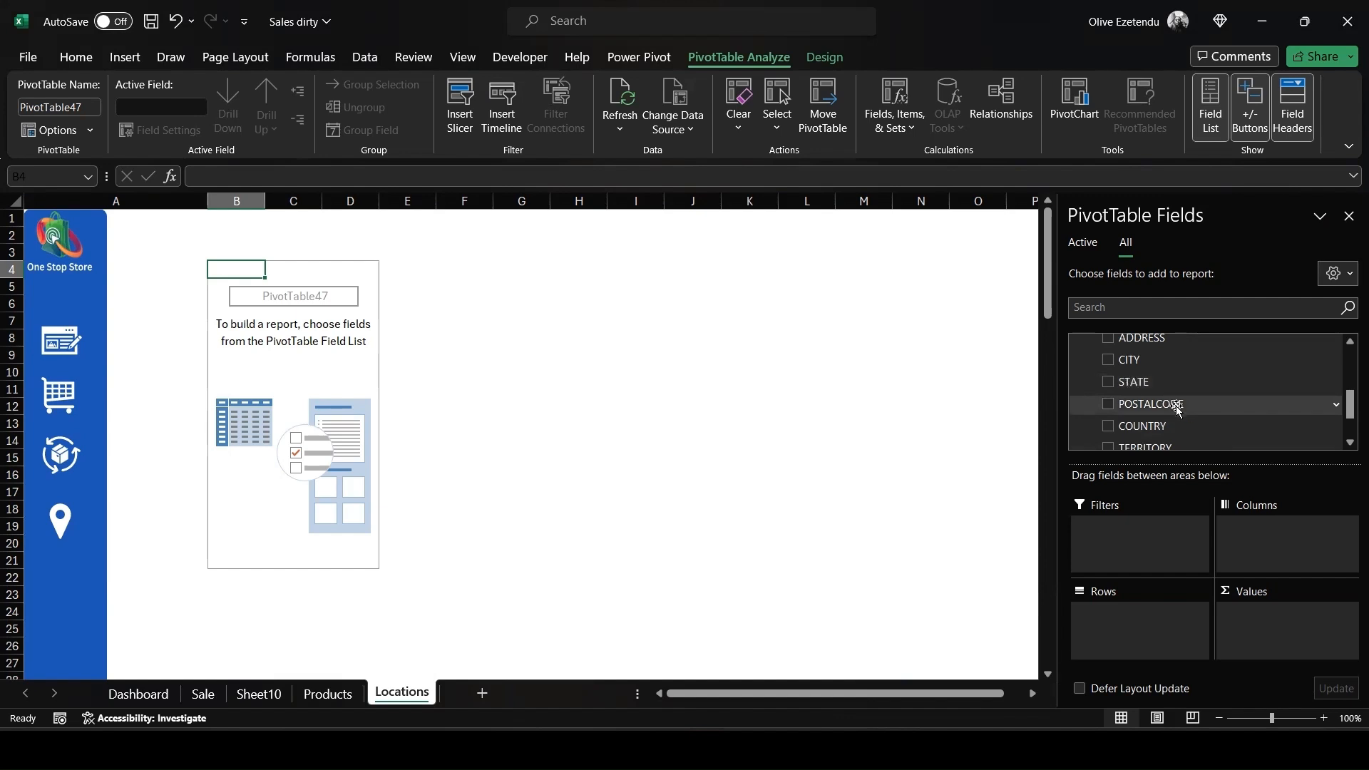
left_click(1109, 426)
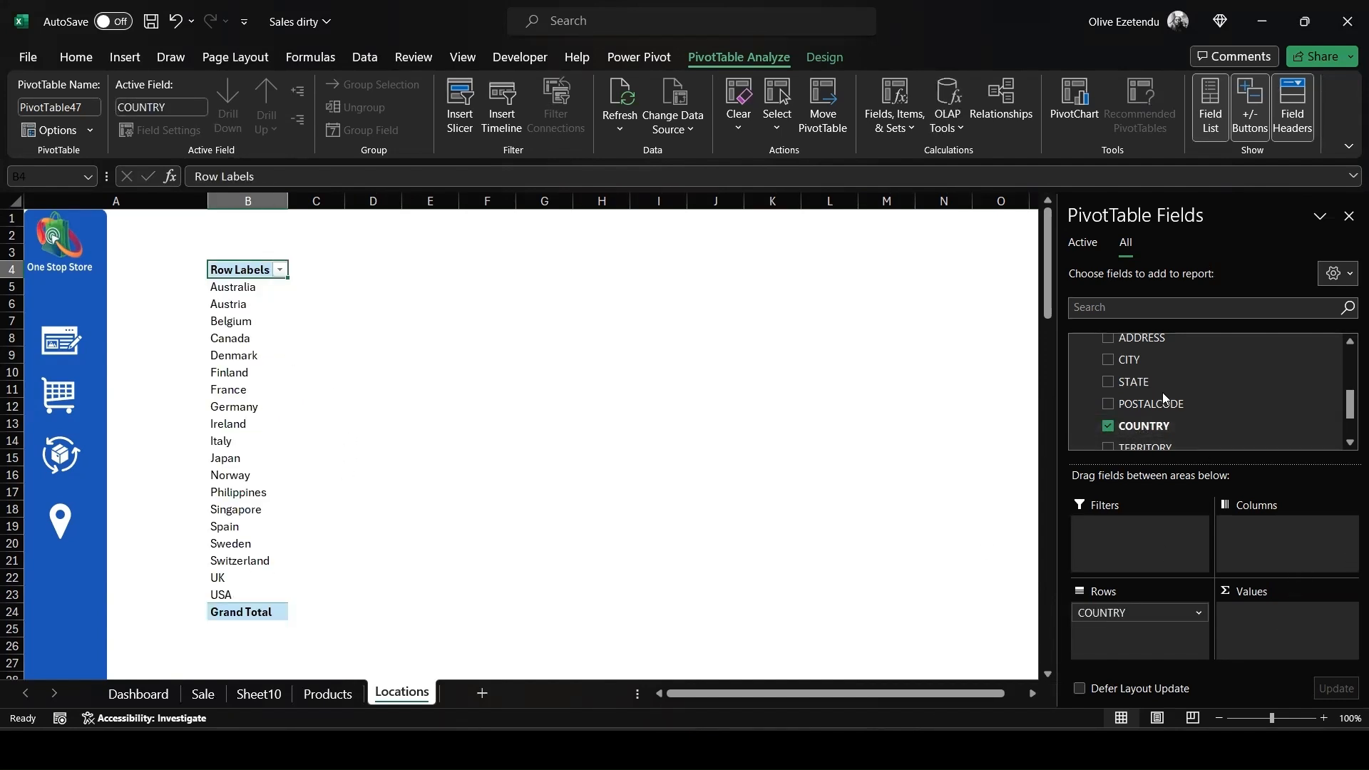
Add the SALES field from Table2 to the country pivot table as summed values.
scroll(1163, 399, "down", 3)
scroll(1160, 386, "up", 2)
scroll(1162, 386, "up", 8)
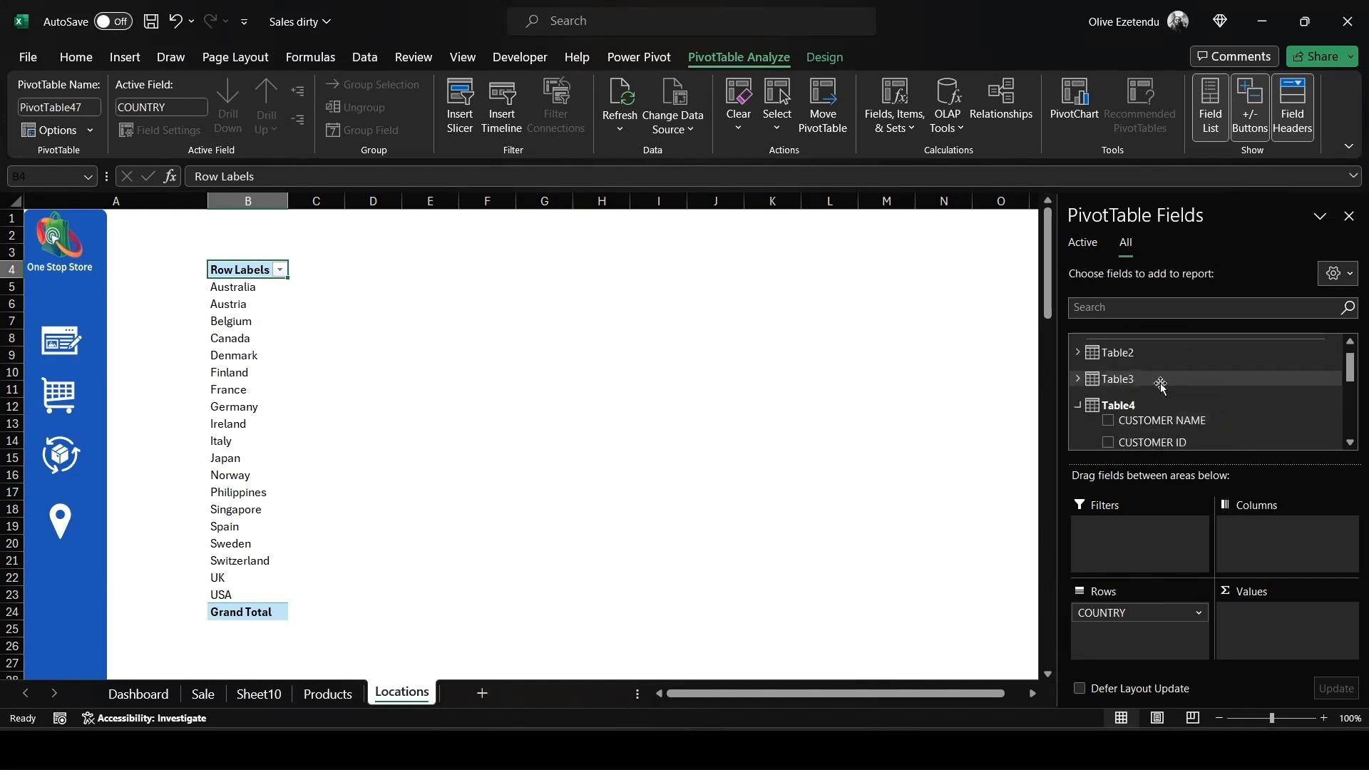
left_click(1163, 384)
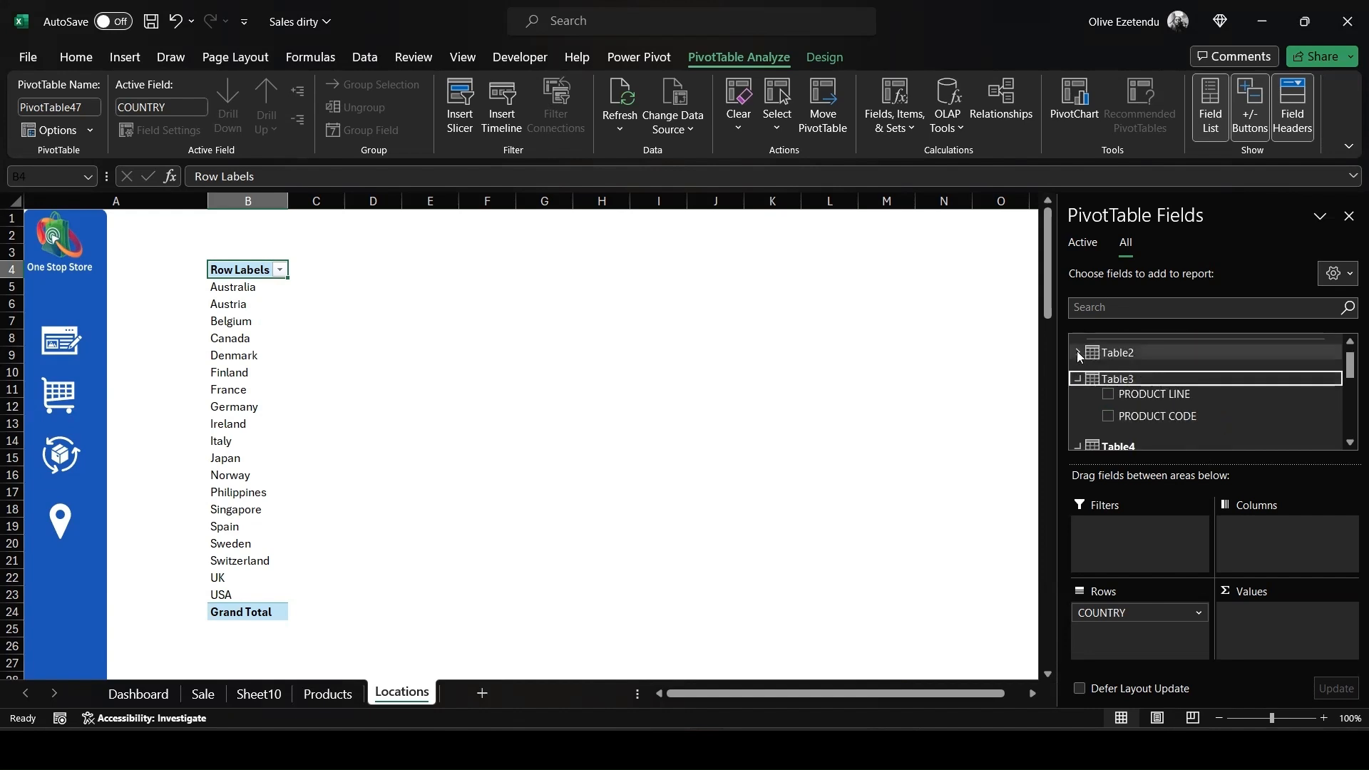
left_click(1162, 352)
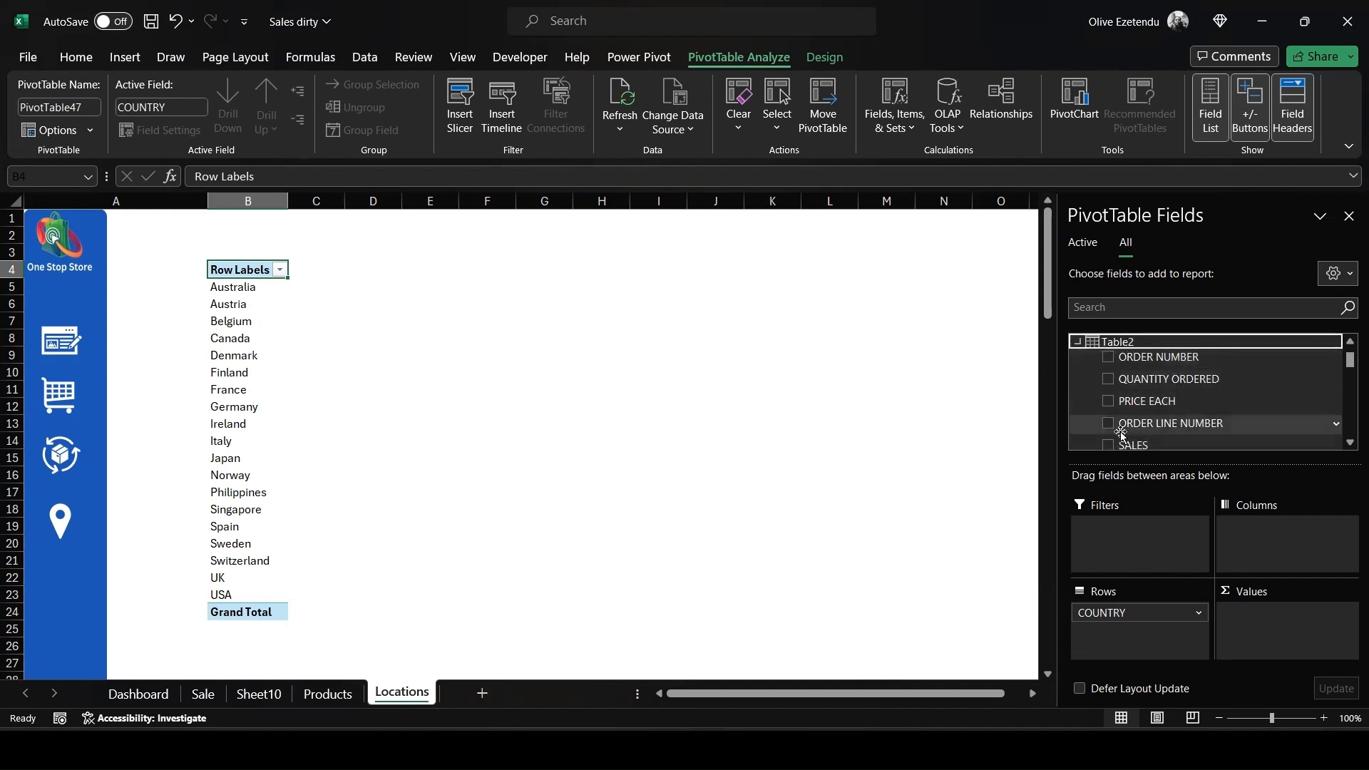
scroll(1119, 428, "down", 2)
left_click(1108, 360)
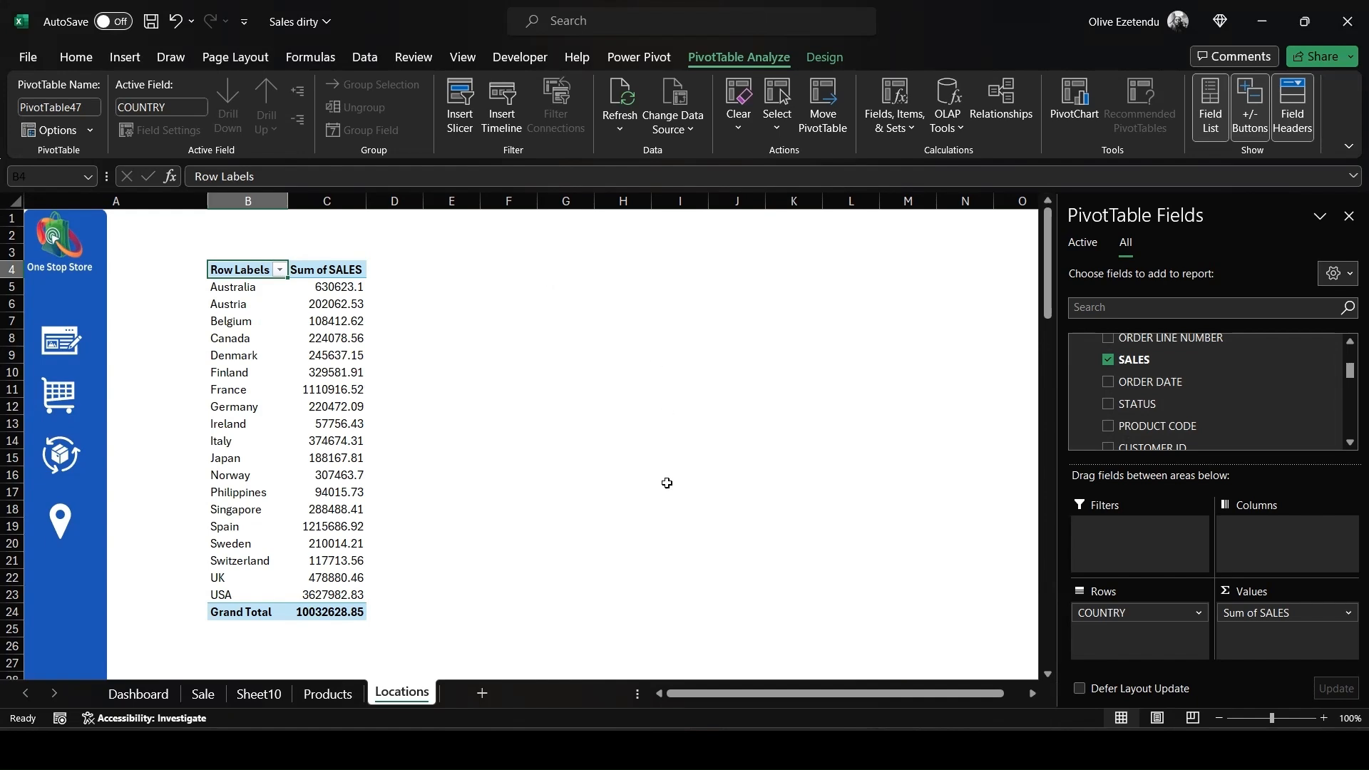
Insert a second PivotTable from the data model at cell M4 of the Locations sheet.
left_click(913, 269)
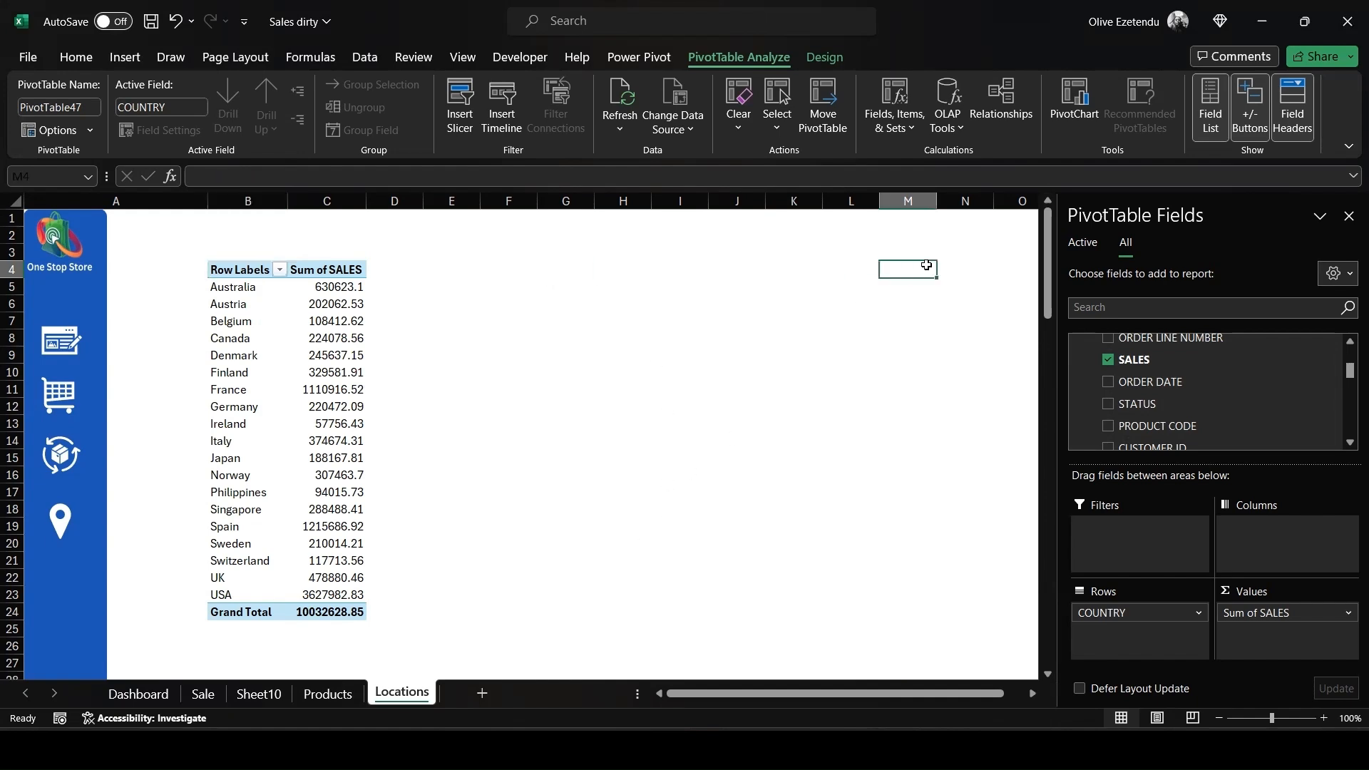
left_click(124, 57)
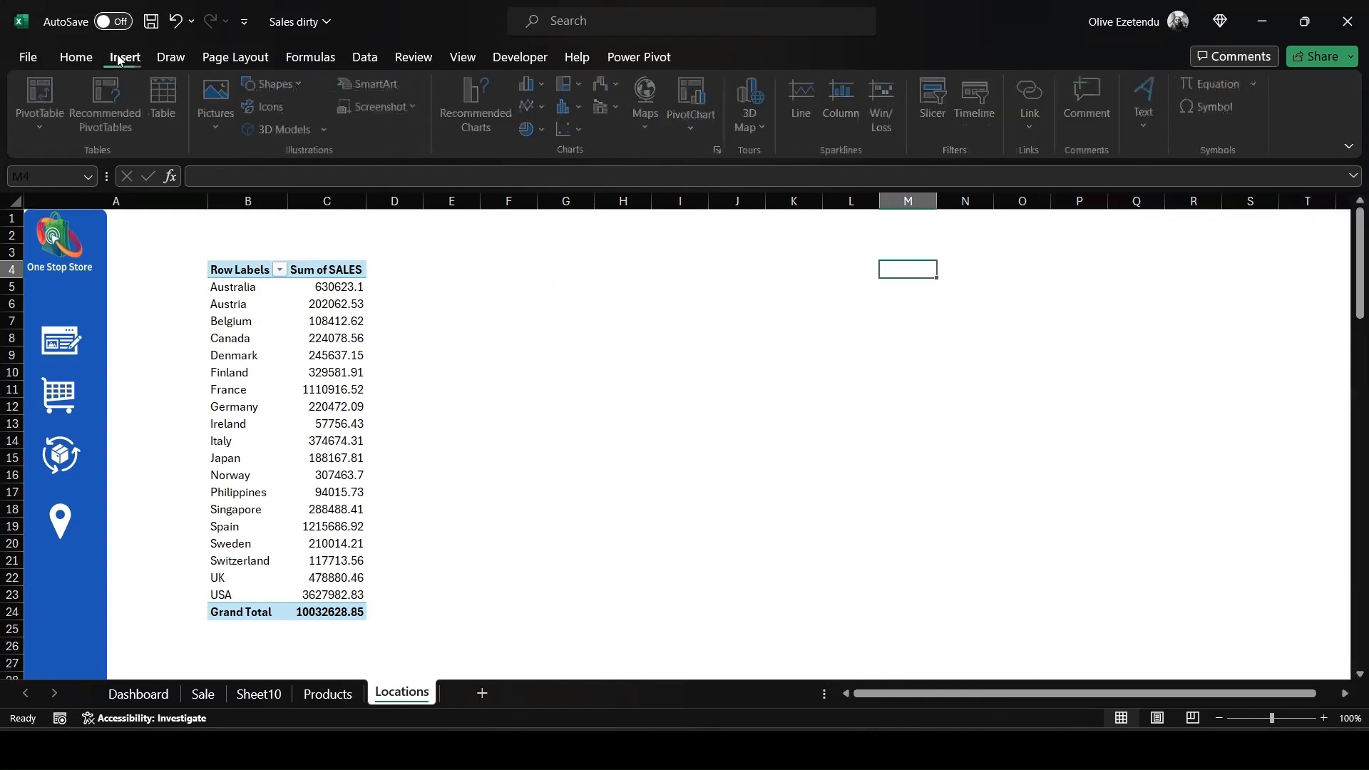
left_click(43, 104)
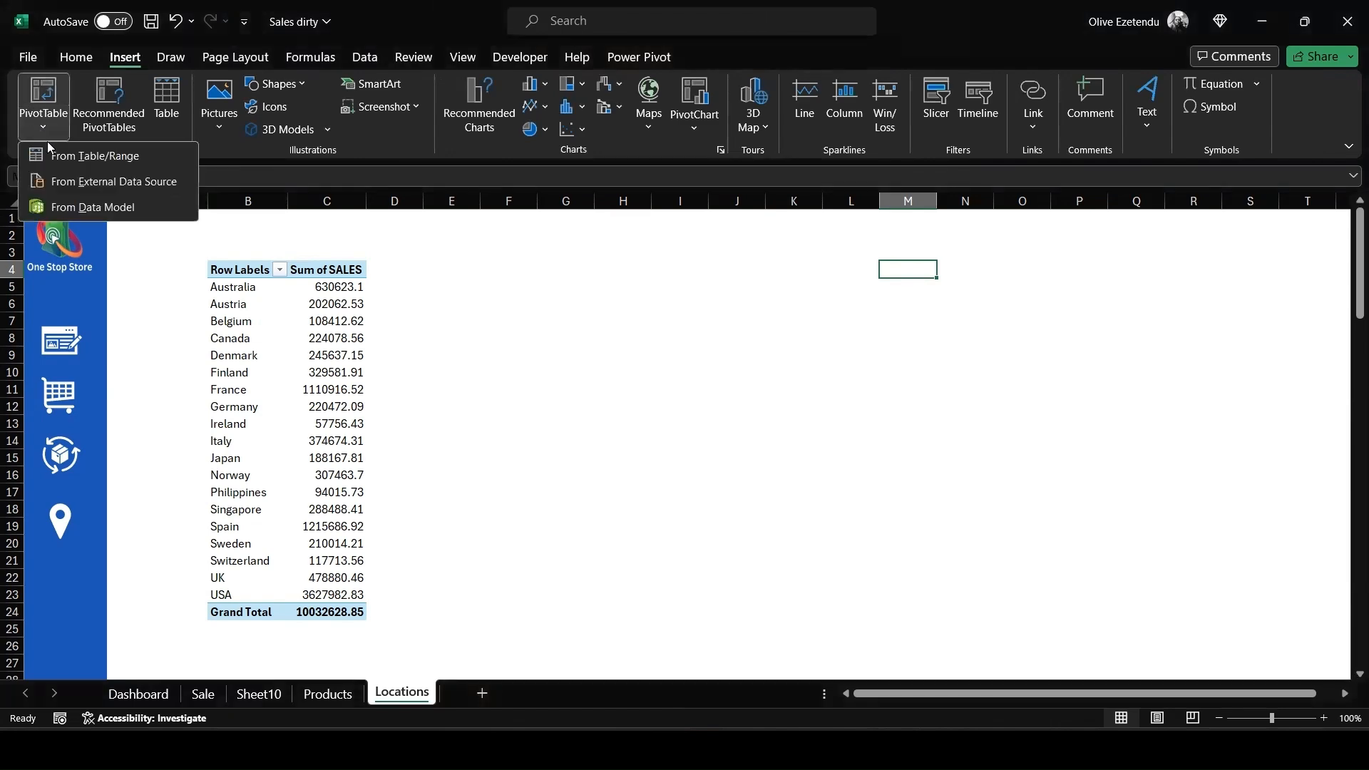
left_click(63, 208)
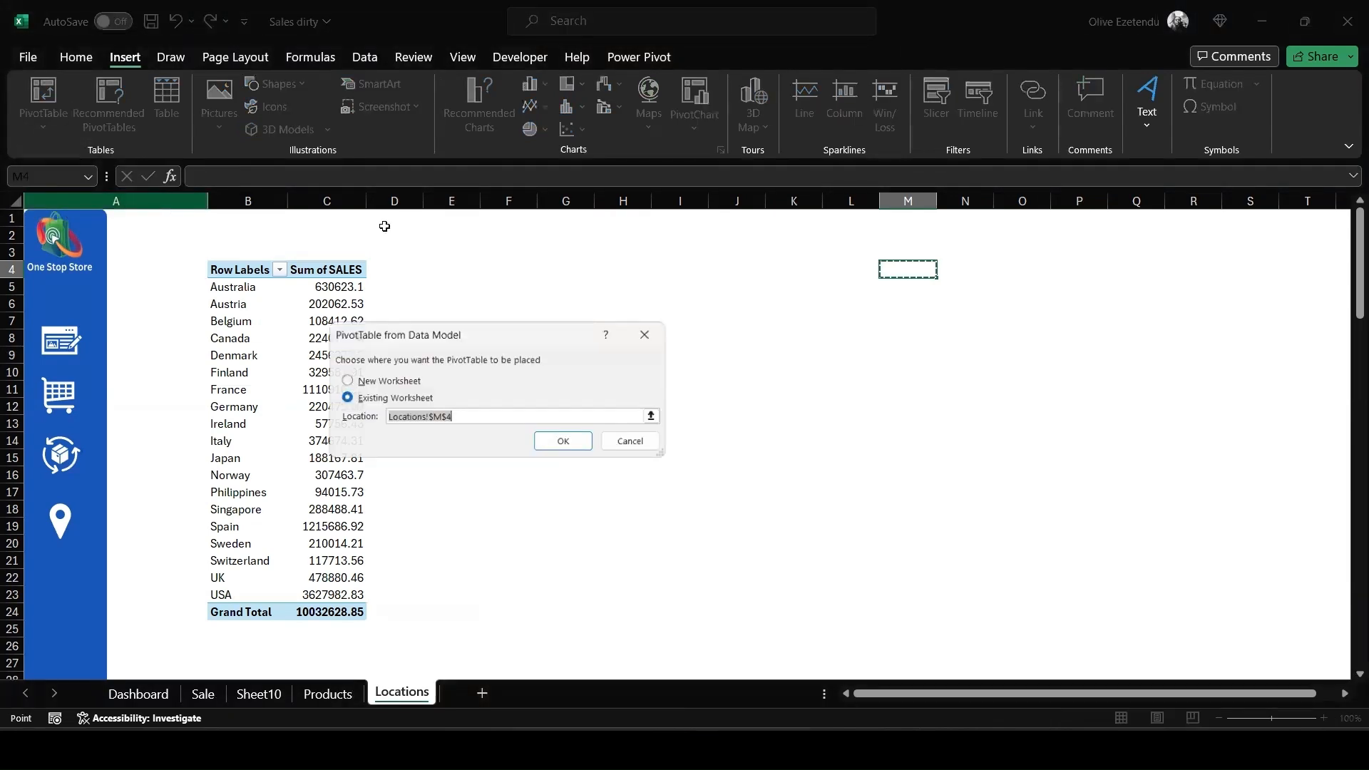
left_click(572, 443)
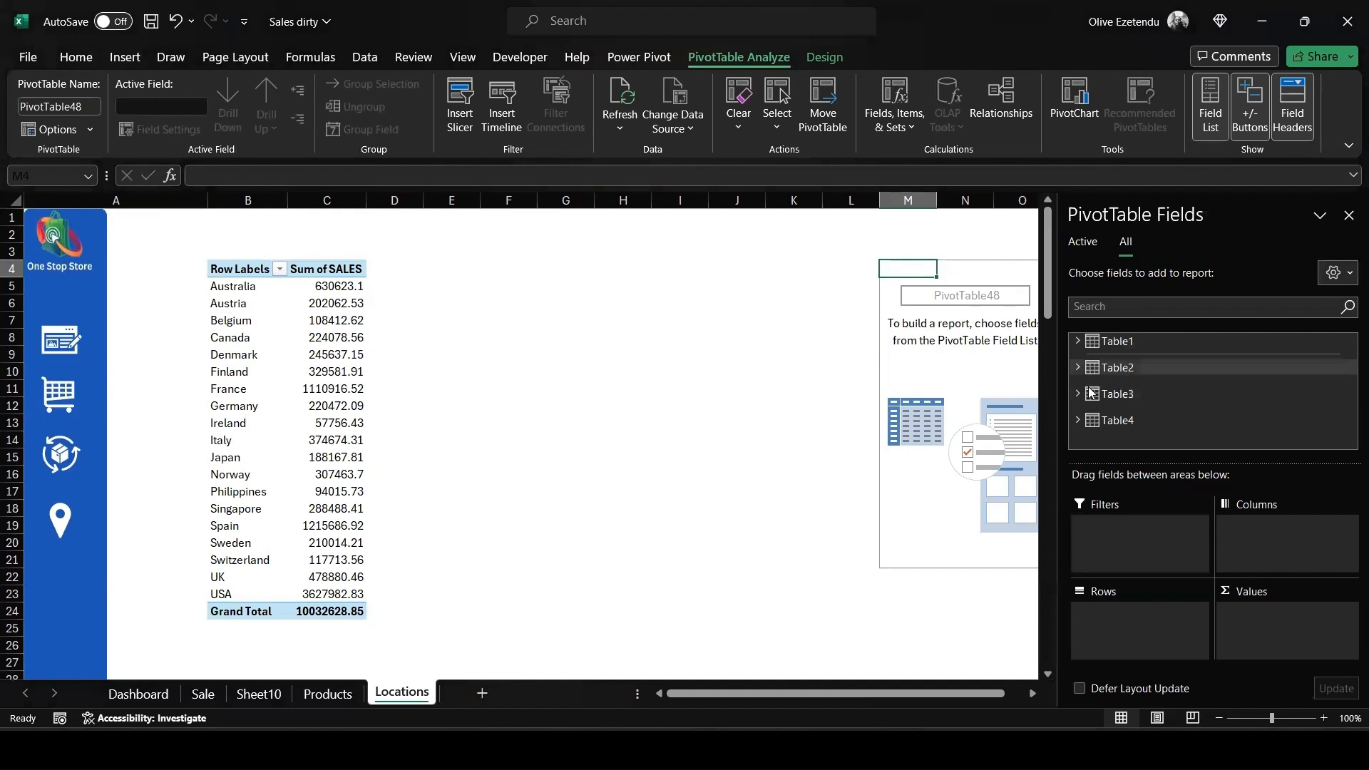
Try the CITY field from Table4 as rows in the pivot table at M4 and look through the listed cities.
left_click(1076, 420)
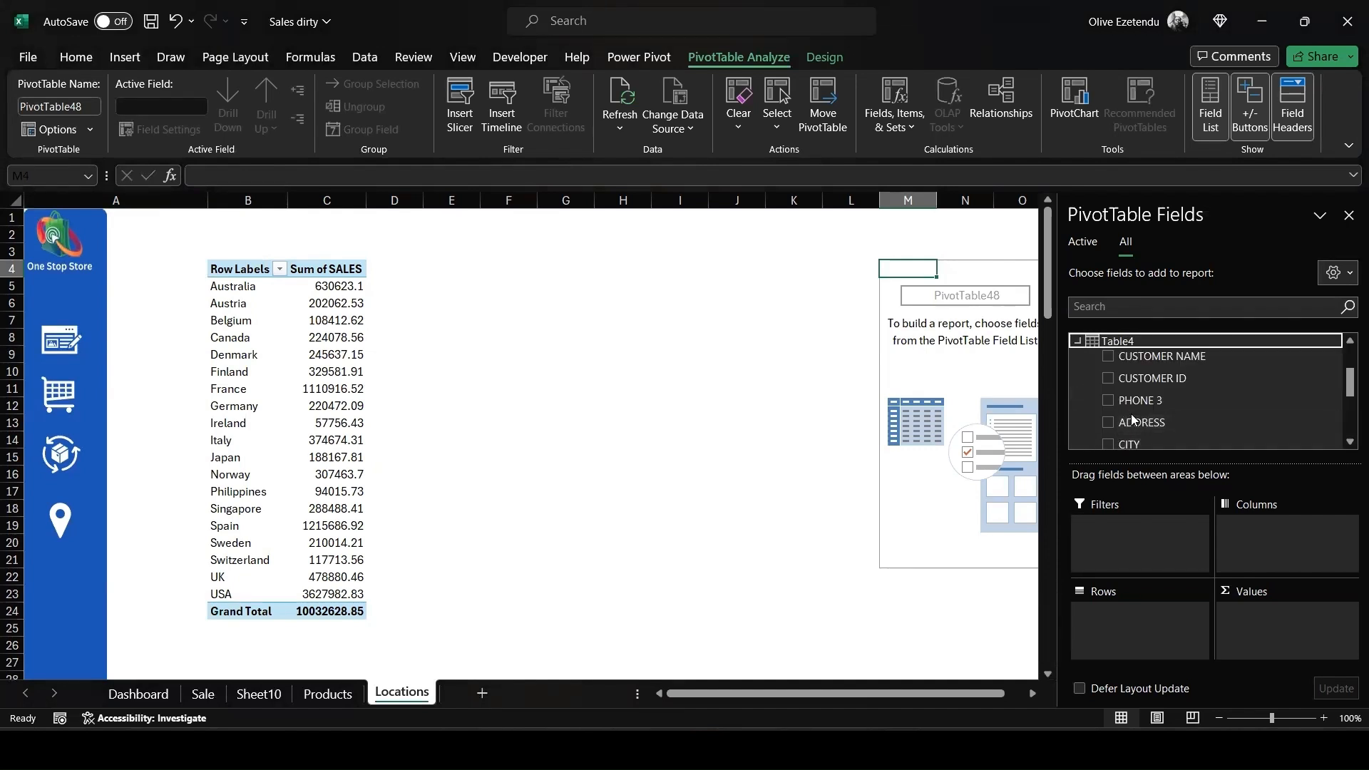
scroll(1134, 418, "down", 1)
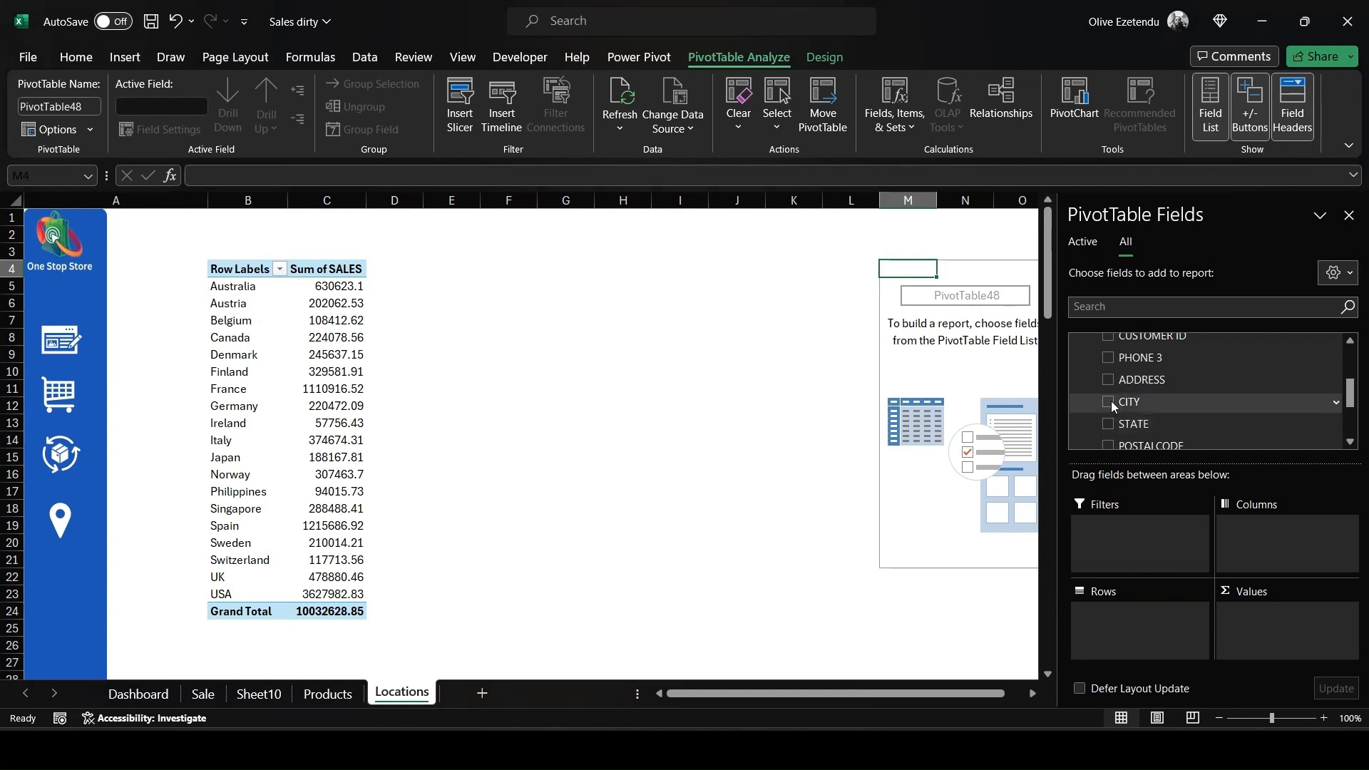
left_click(1108, 401)
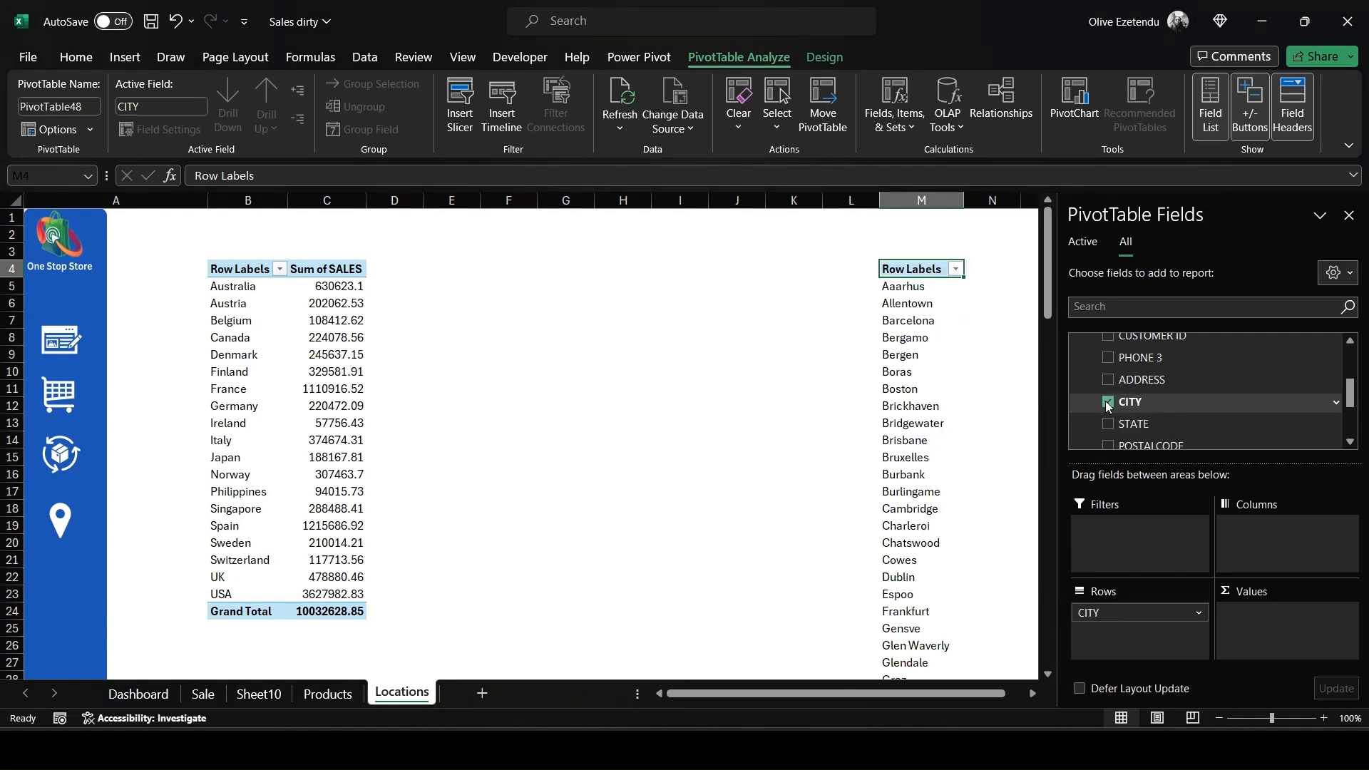
scroll(925, 321, "down", 20)
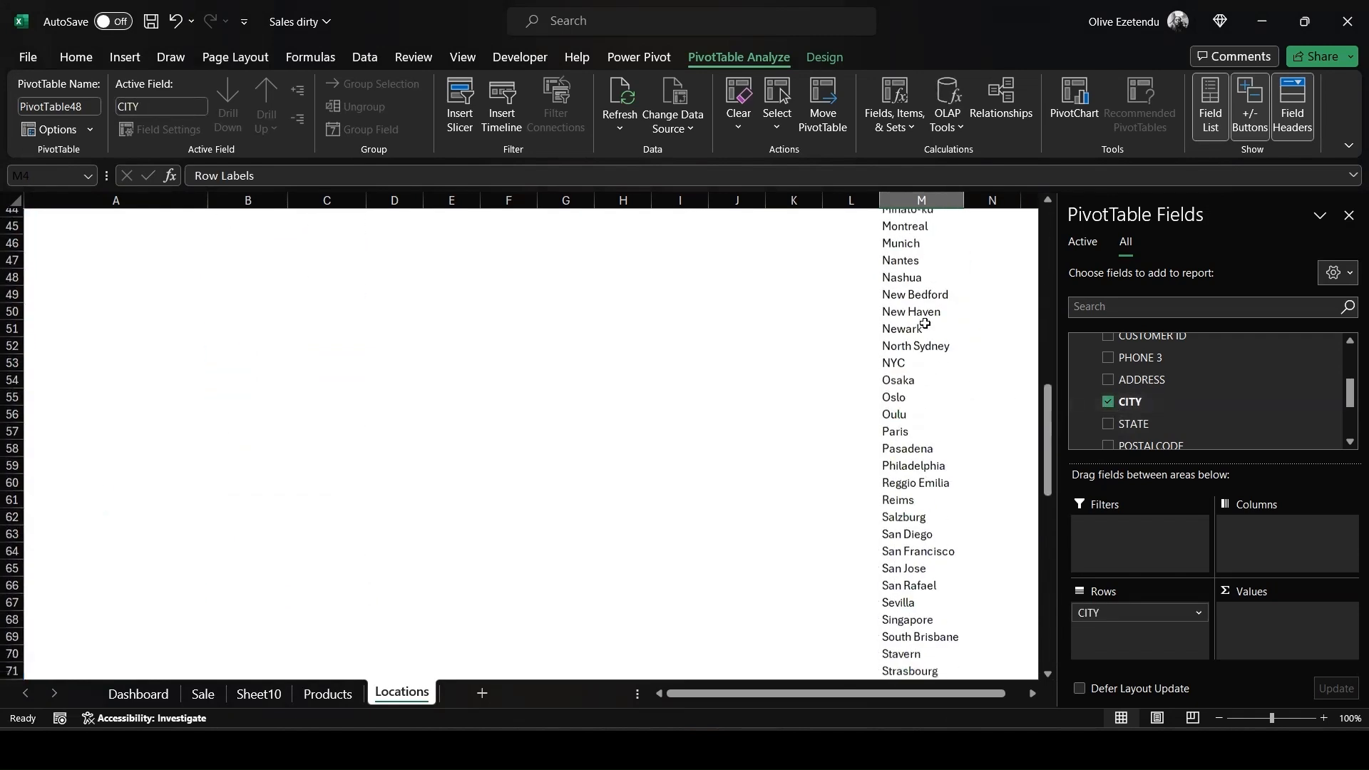
scroll(925, 322, "up", 20)
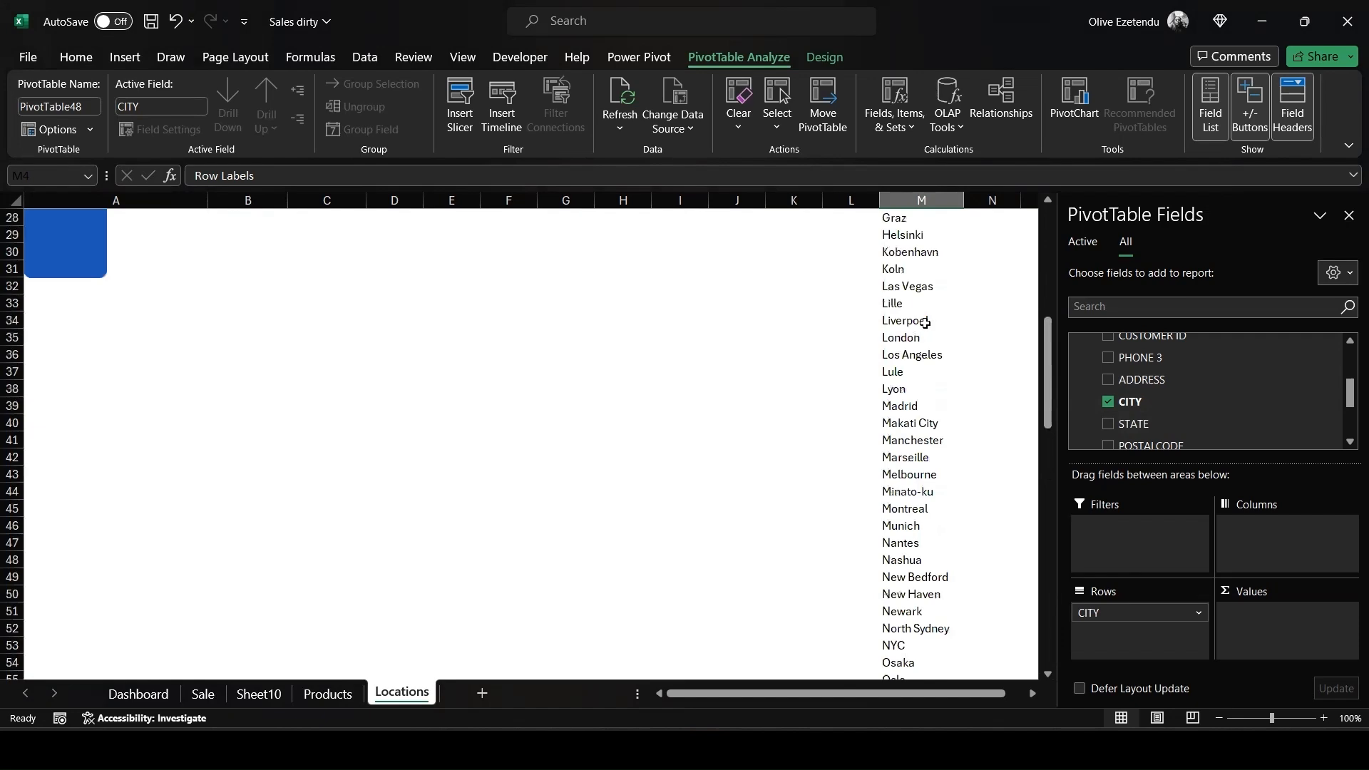
scroll(925, 322, "up", 1)
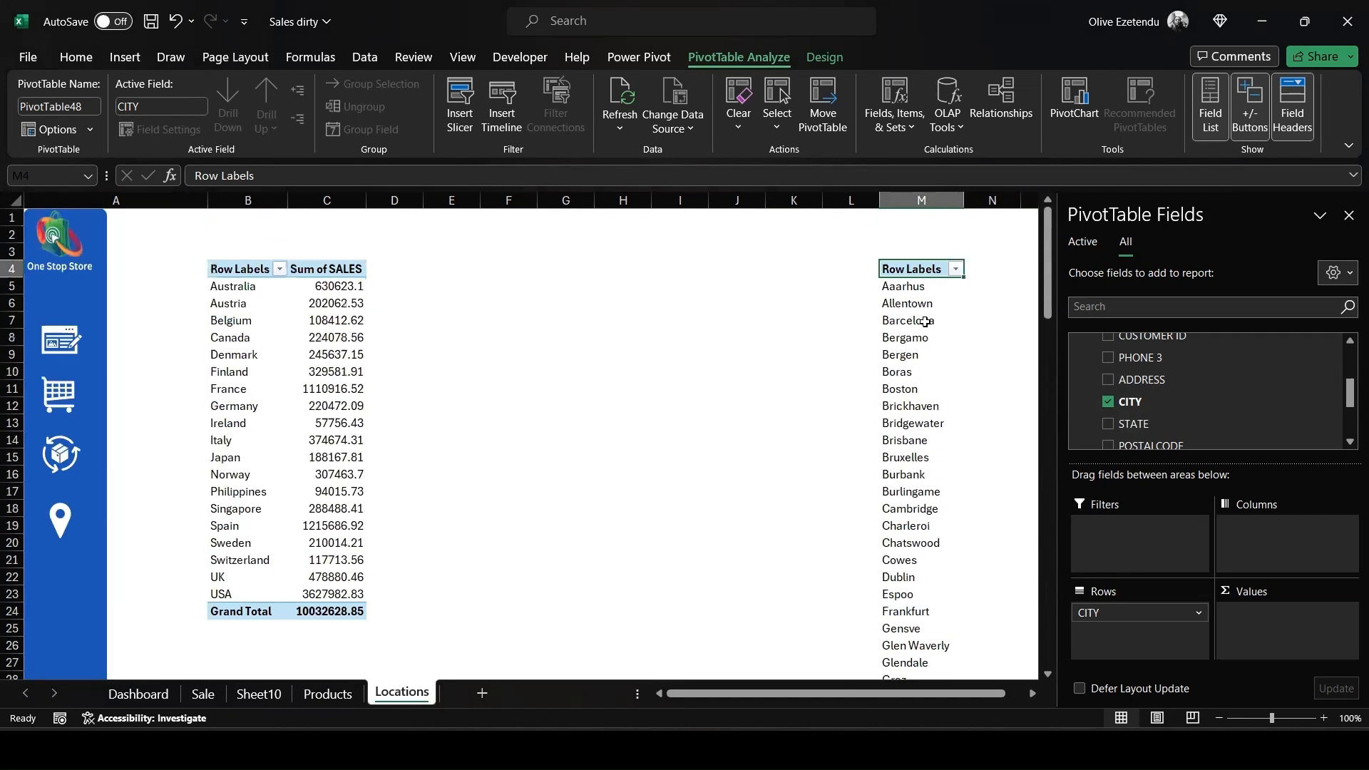
Try STATE instead of CITY as the row field of the pivot table at M4, clearing it again after viewing.
left_click(1109, 402)
left_click(1108, 423)
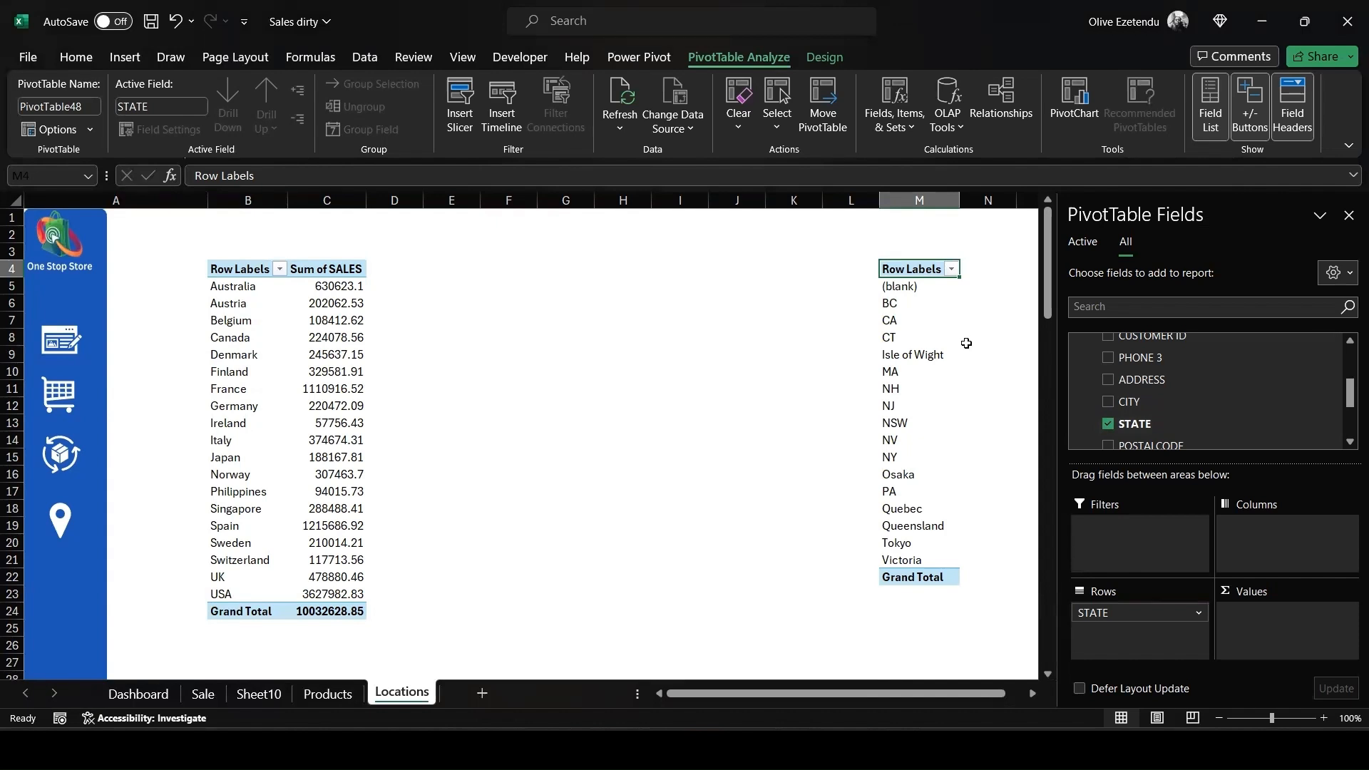
left_click(1108, 424)
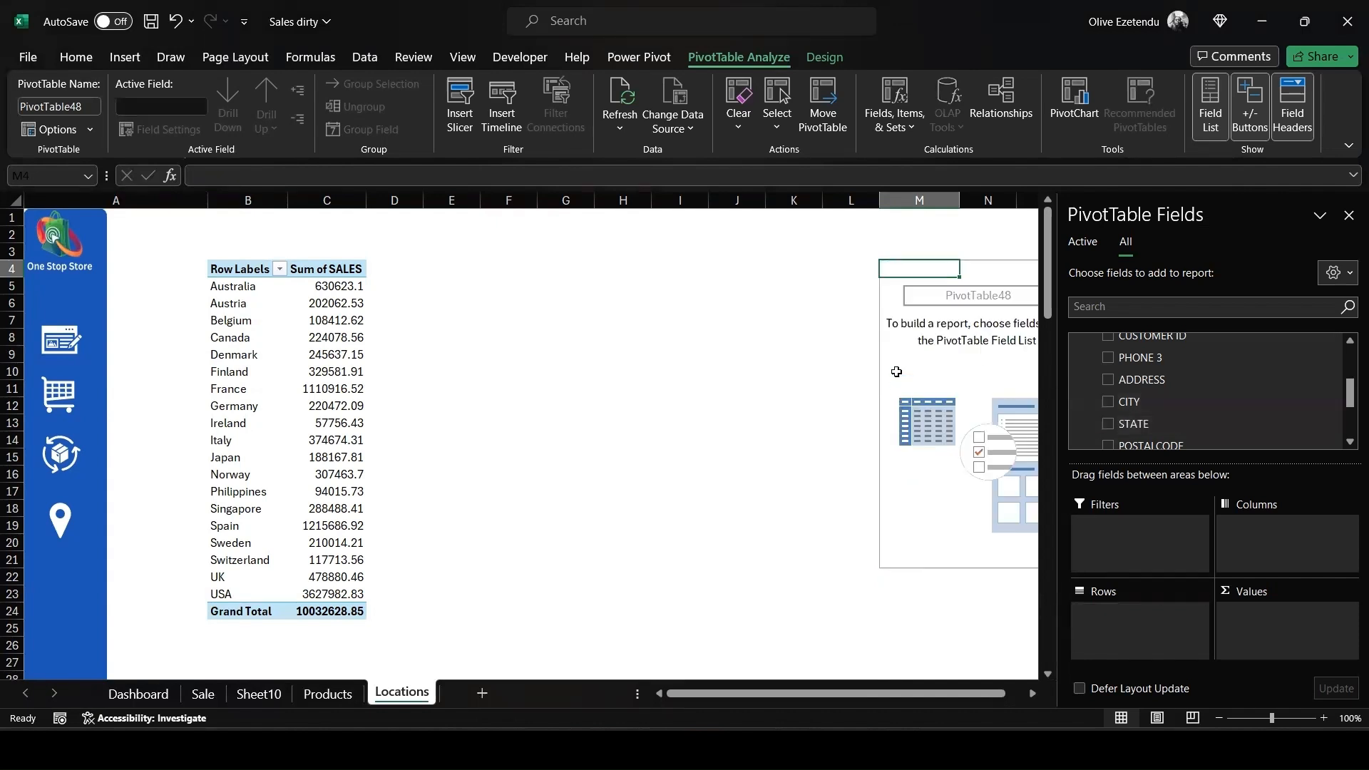
Format the Sum of SALES values in the country pivot table as dollar Accounting with two decimals.
left_click_drag(214, 269, 335, 610)
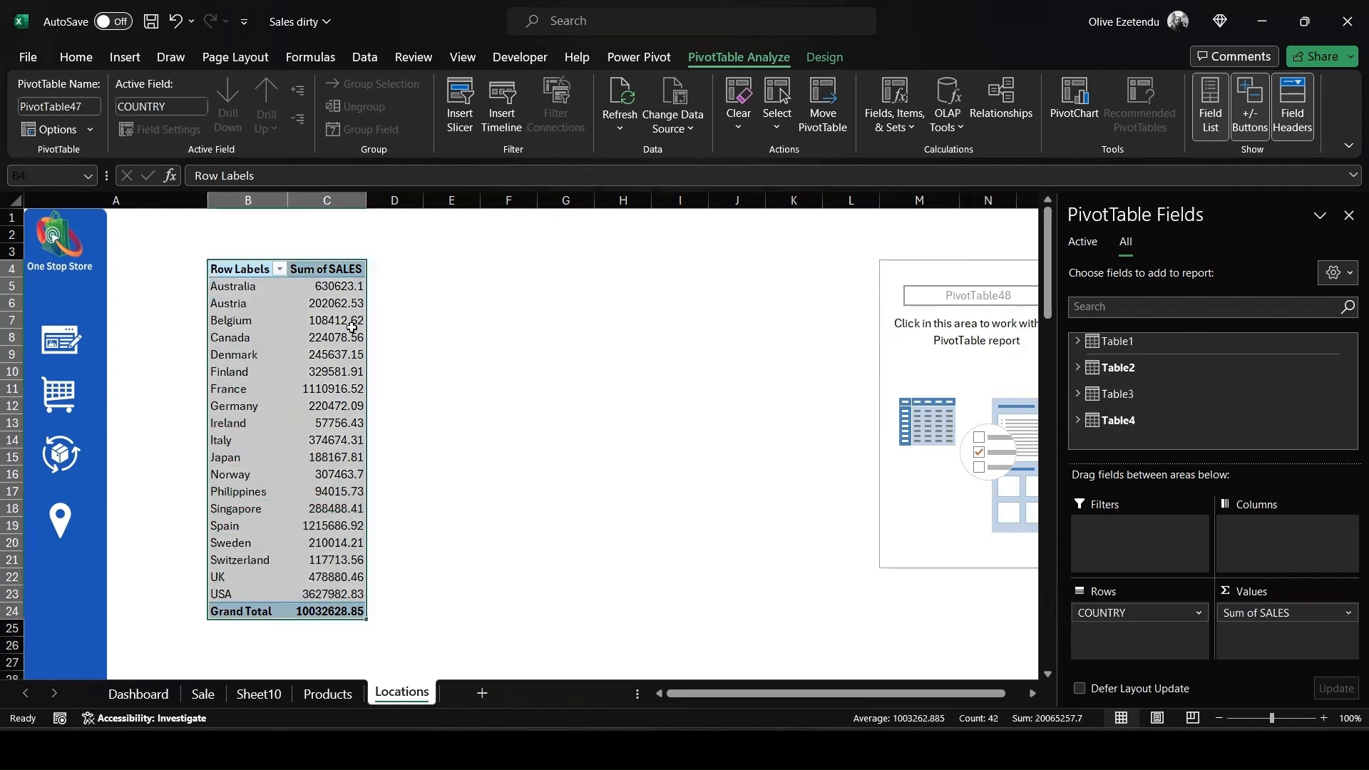
left_click(63, 60)
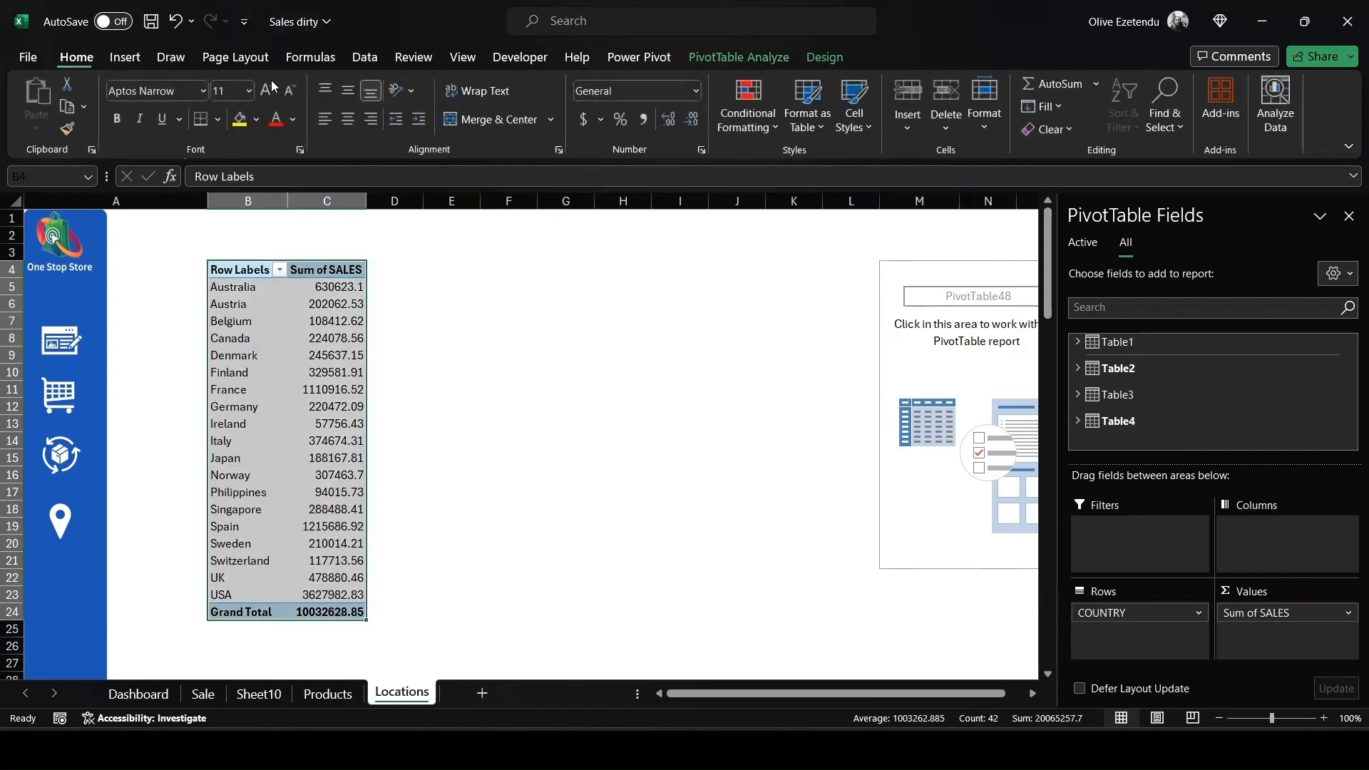
left_click(644, 119)
left_click(691, 128)
left_click(691, 128)
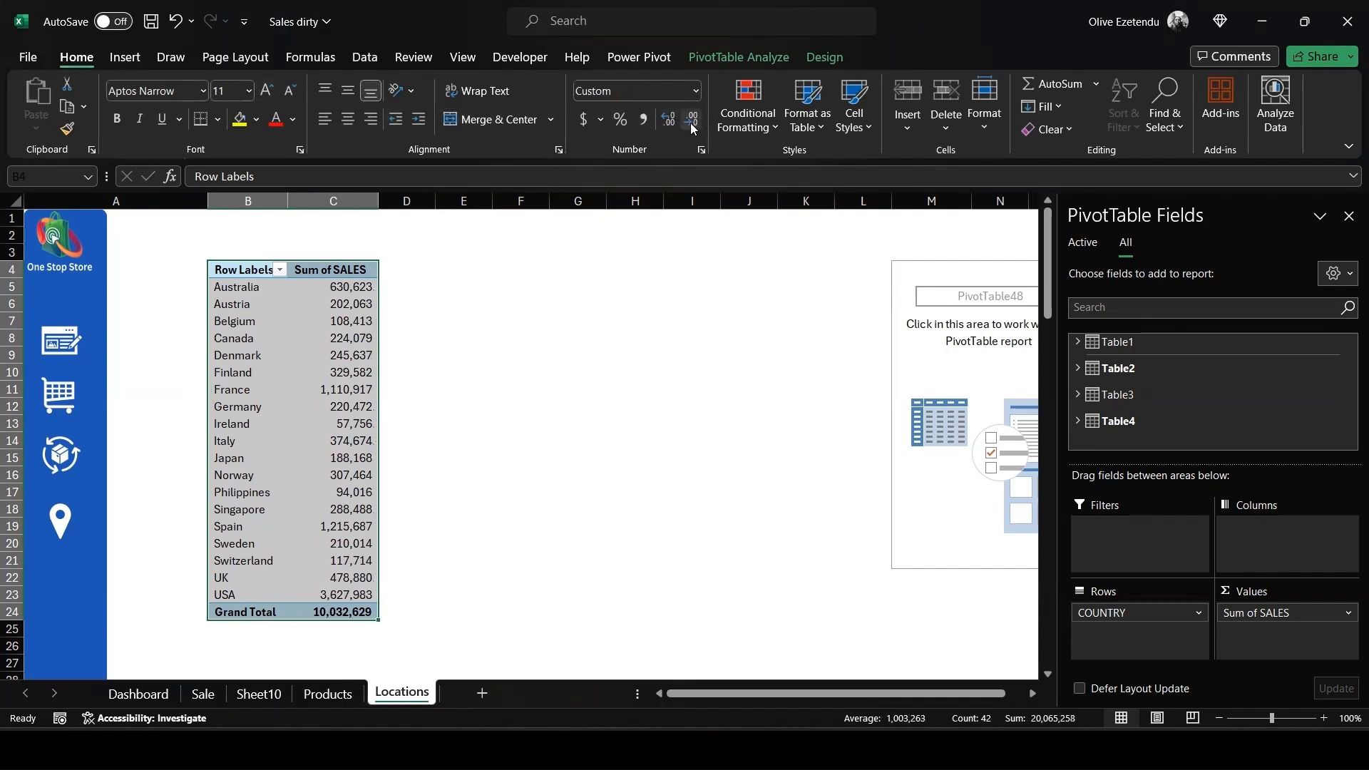
left_click(579, 123)
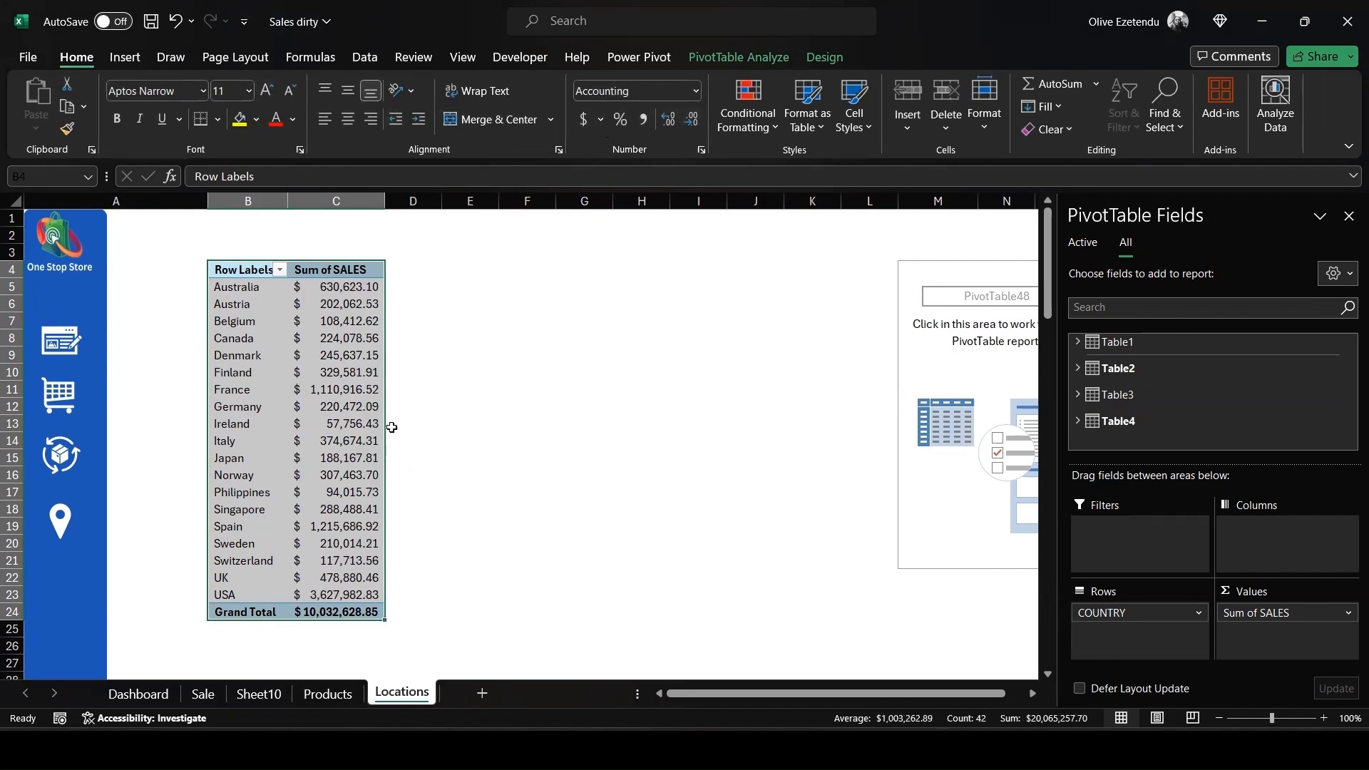
Turn off grand totals for rows and columns in the country pivot table on the Locations sheet.
left_click(820, 57)
left_click(87, 114)
left_click(164, 158)
left_click(642, 269)
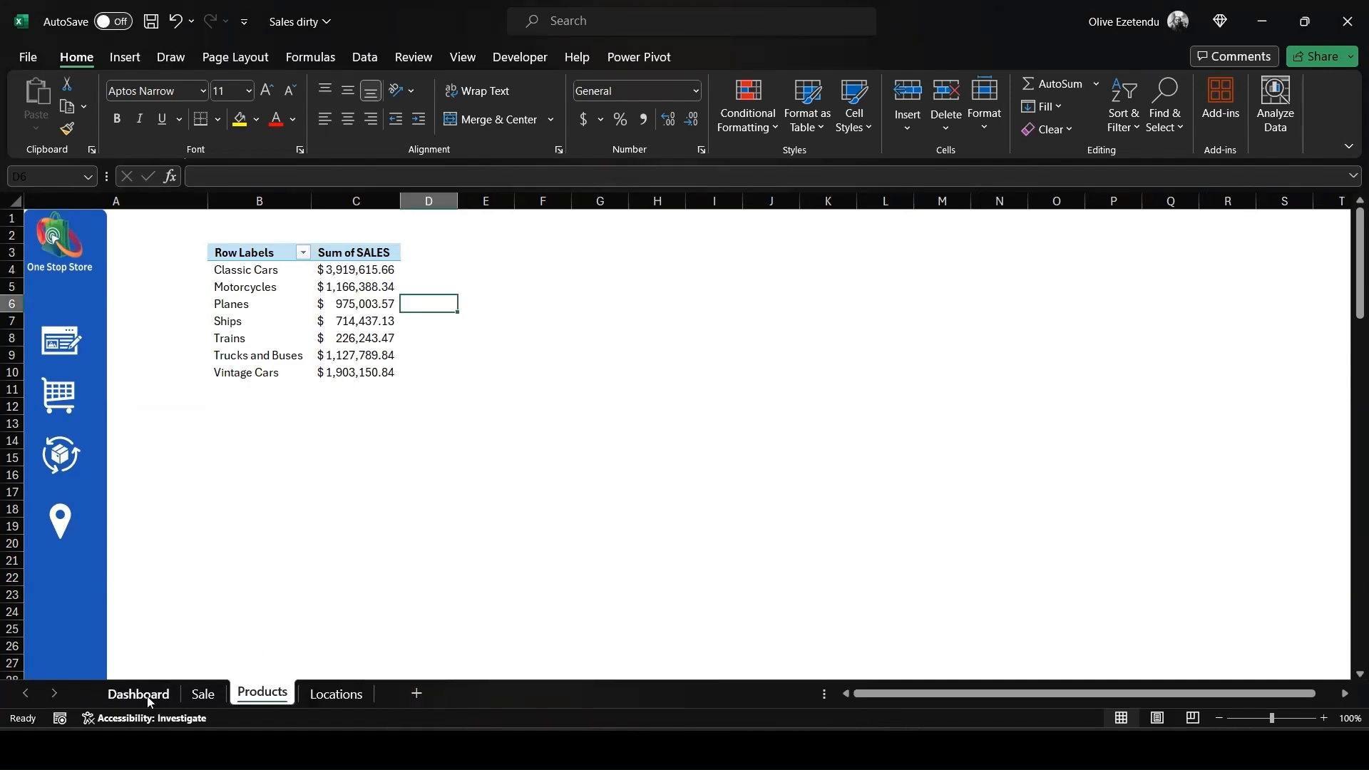
On the Dashboard sheet, hyperlink the web page icon in the sidebar to the Dashboard sheet of this document.
left_click(147, 695)
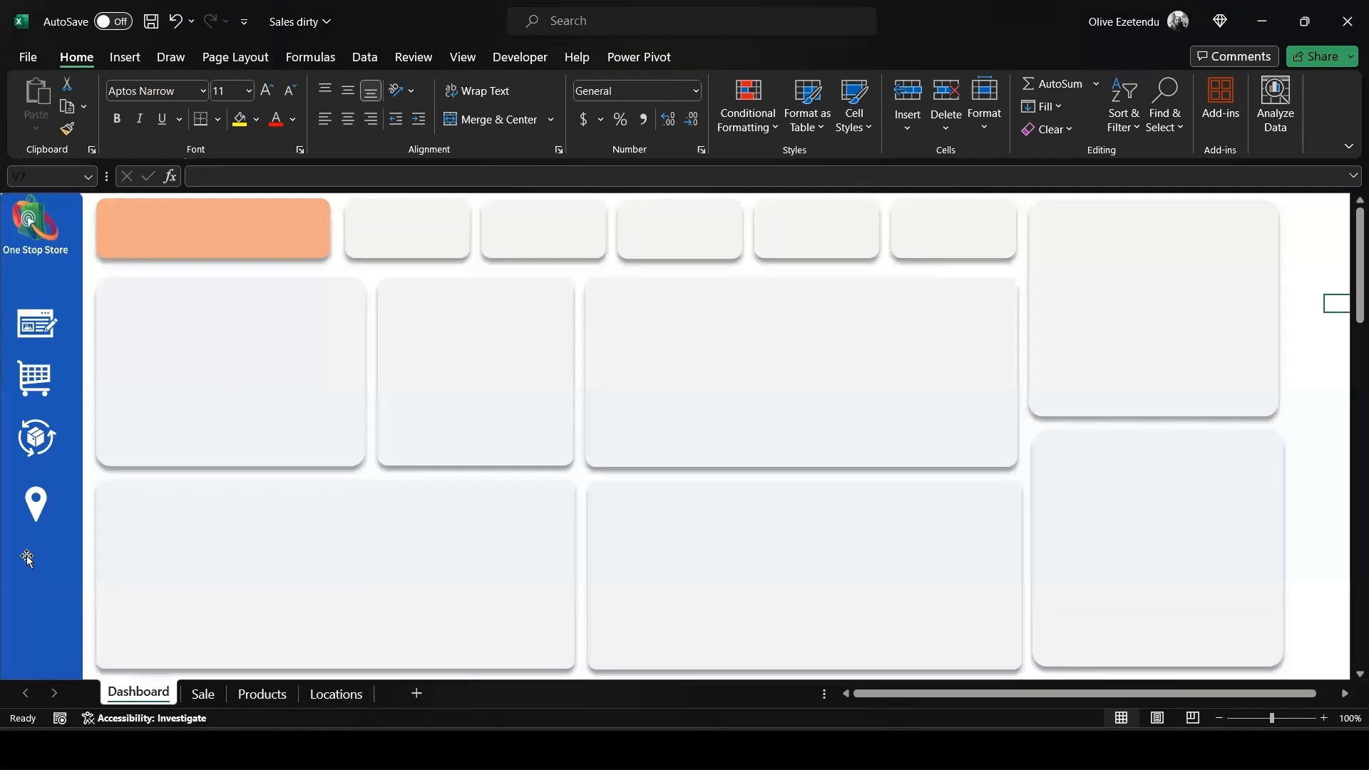
left_click(37, 327)
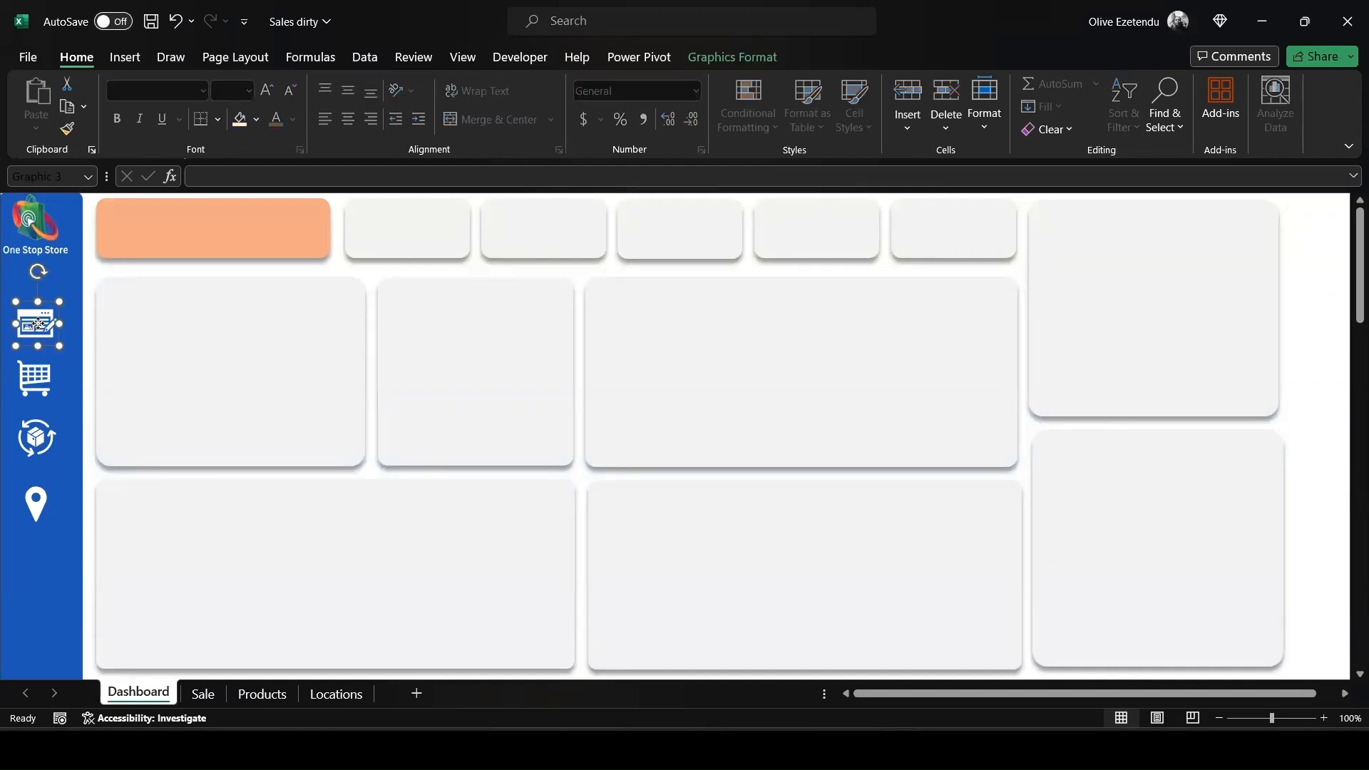
right_click(39, 327)
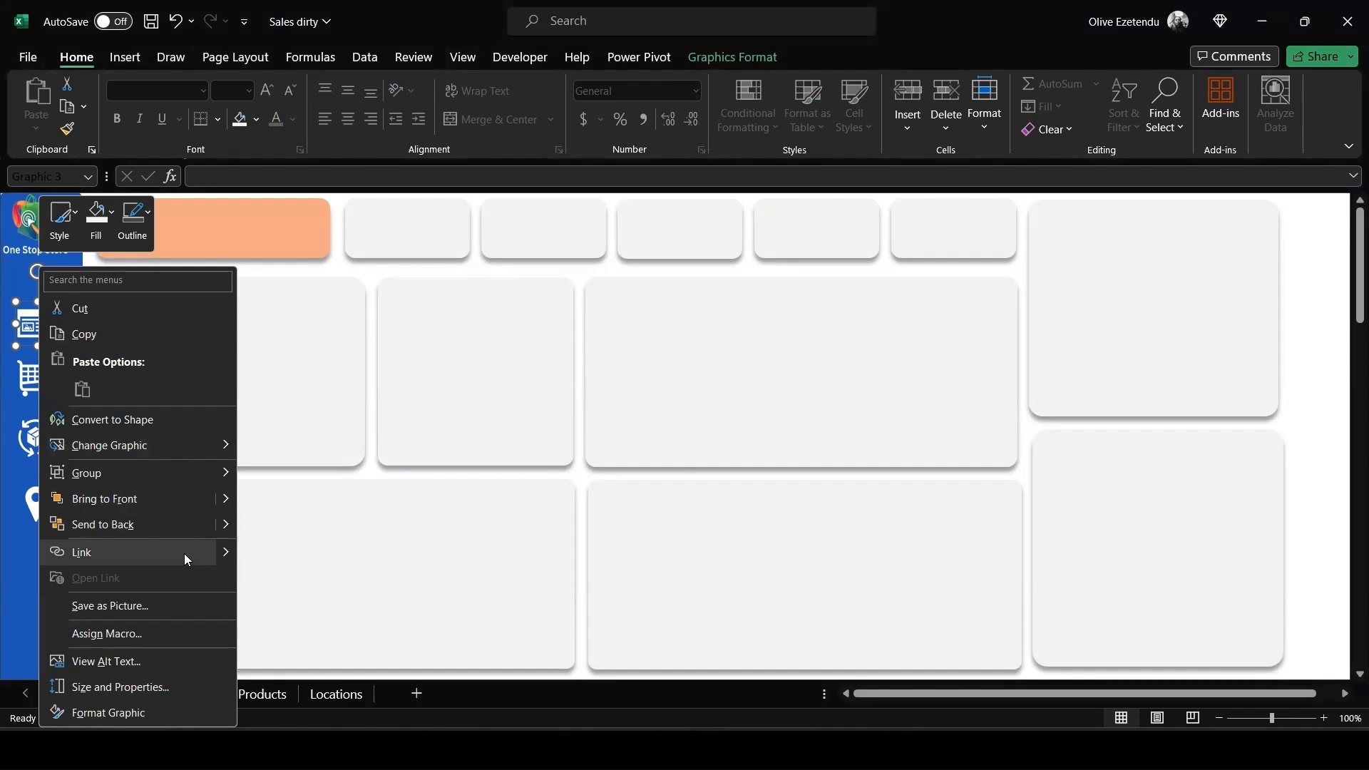
mouse_move(222, 555)
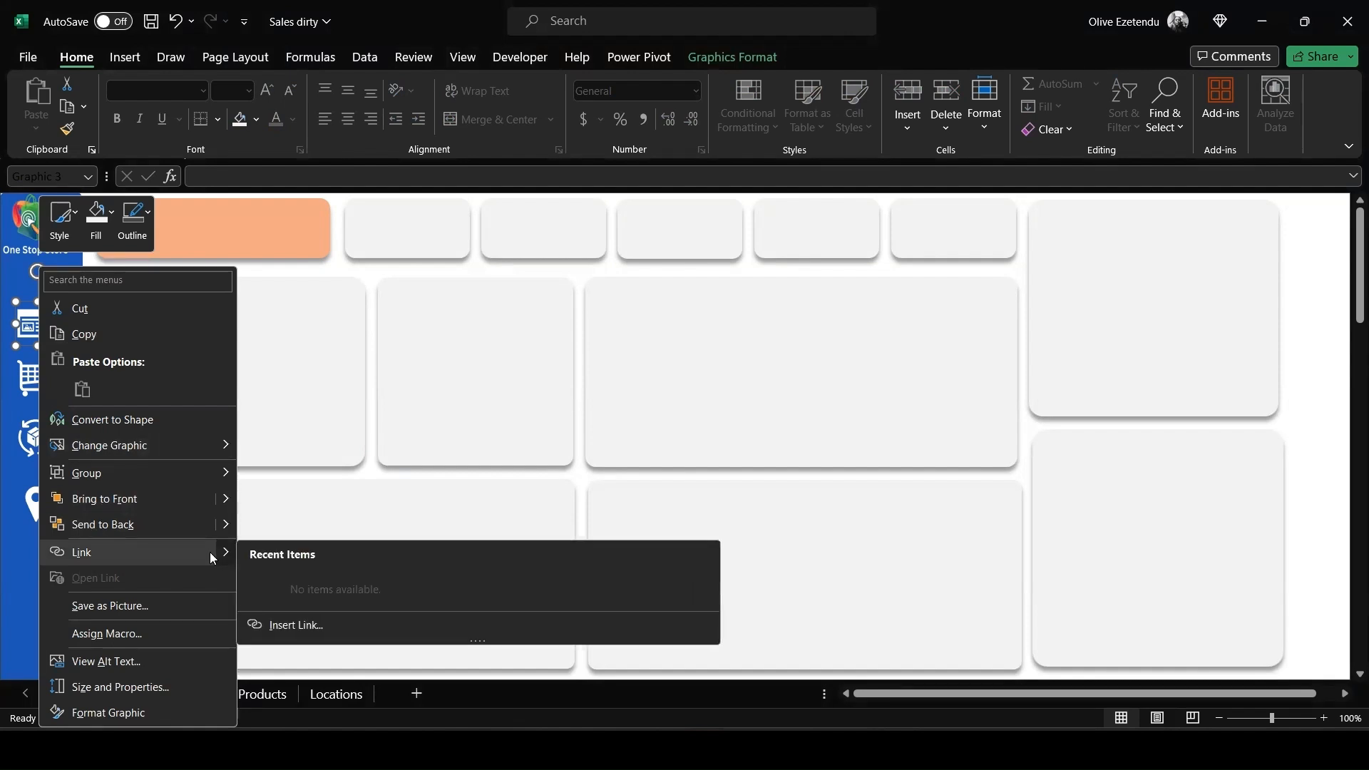
left_click(170, 553)
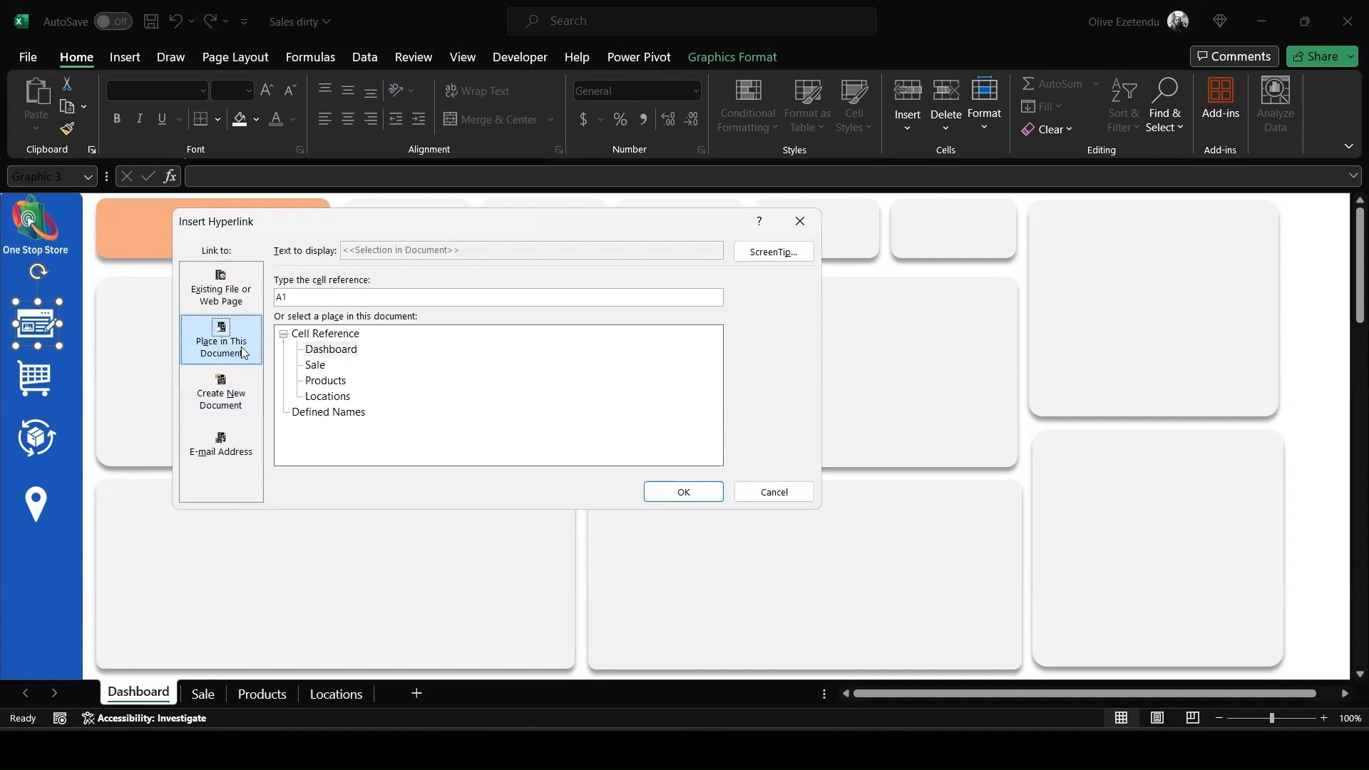
left_click(333, 350)
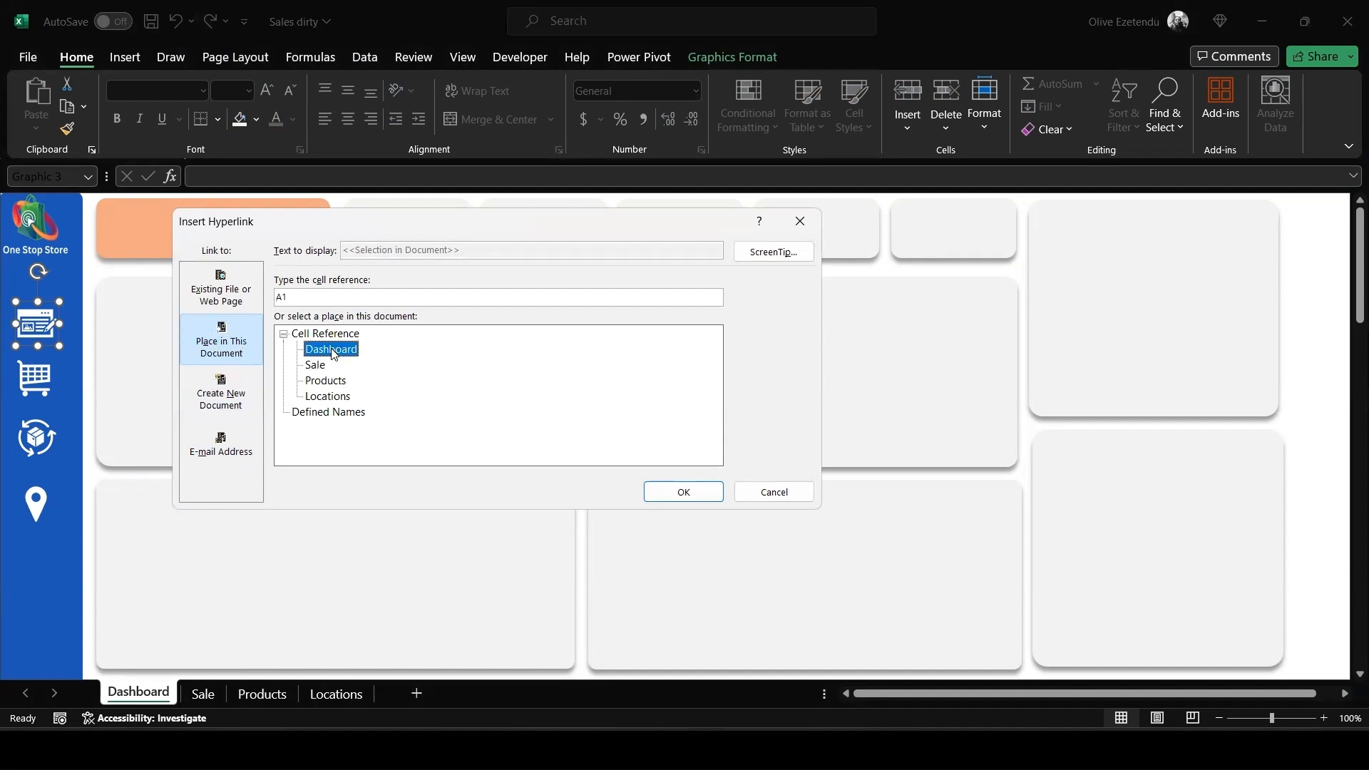
left_click(682, 492)
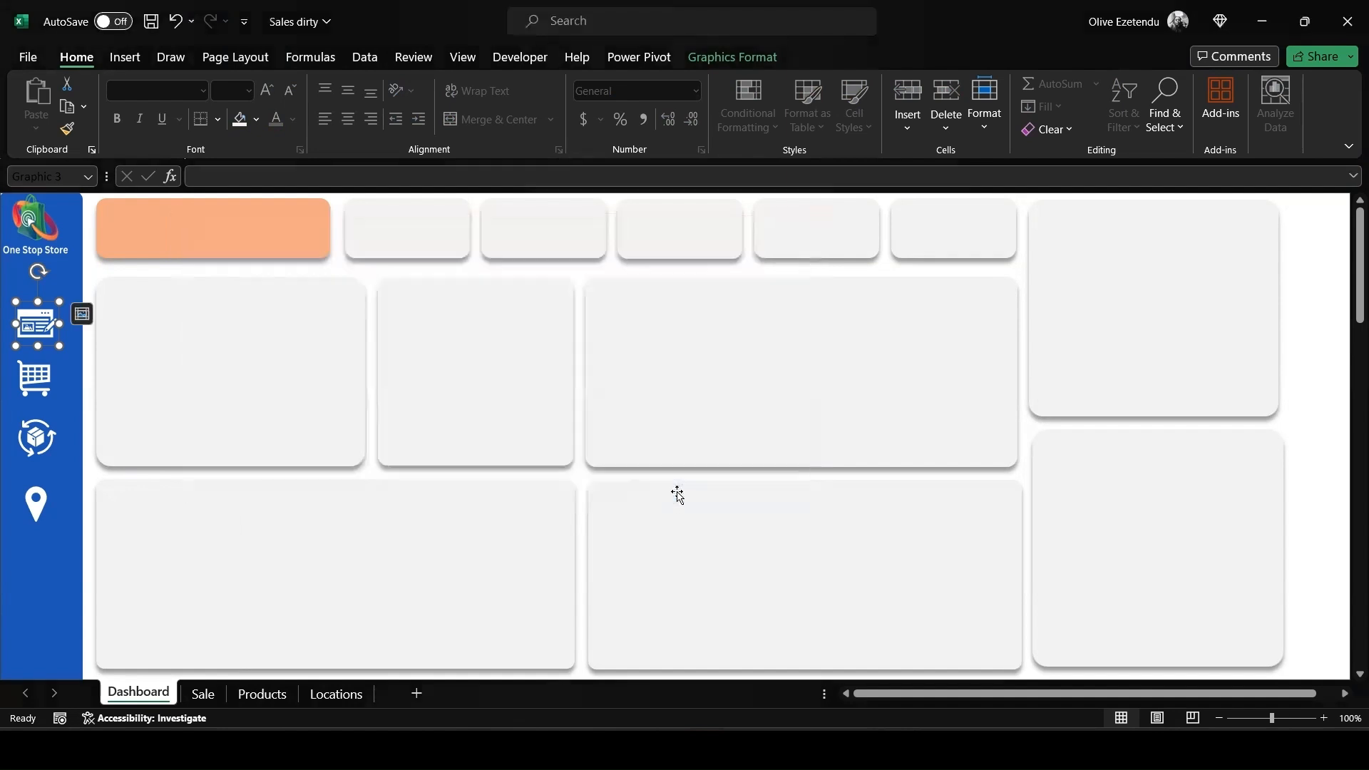
Hyperlink the blue sidebar at the shopping cart icon to the Sale sheet of this document.
left_click(40, 386)
right_click(40, 385)
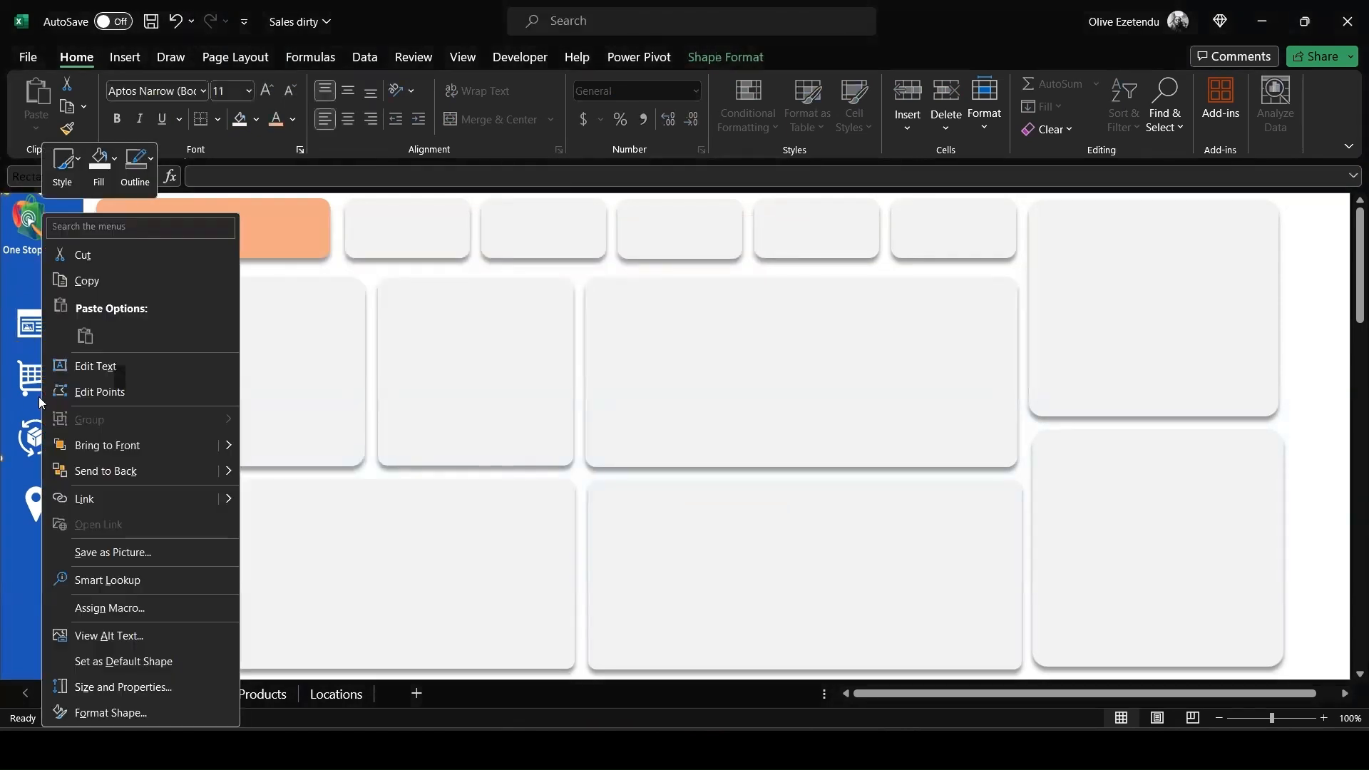
left_click(67, 495)
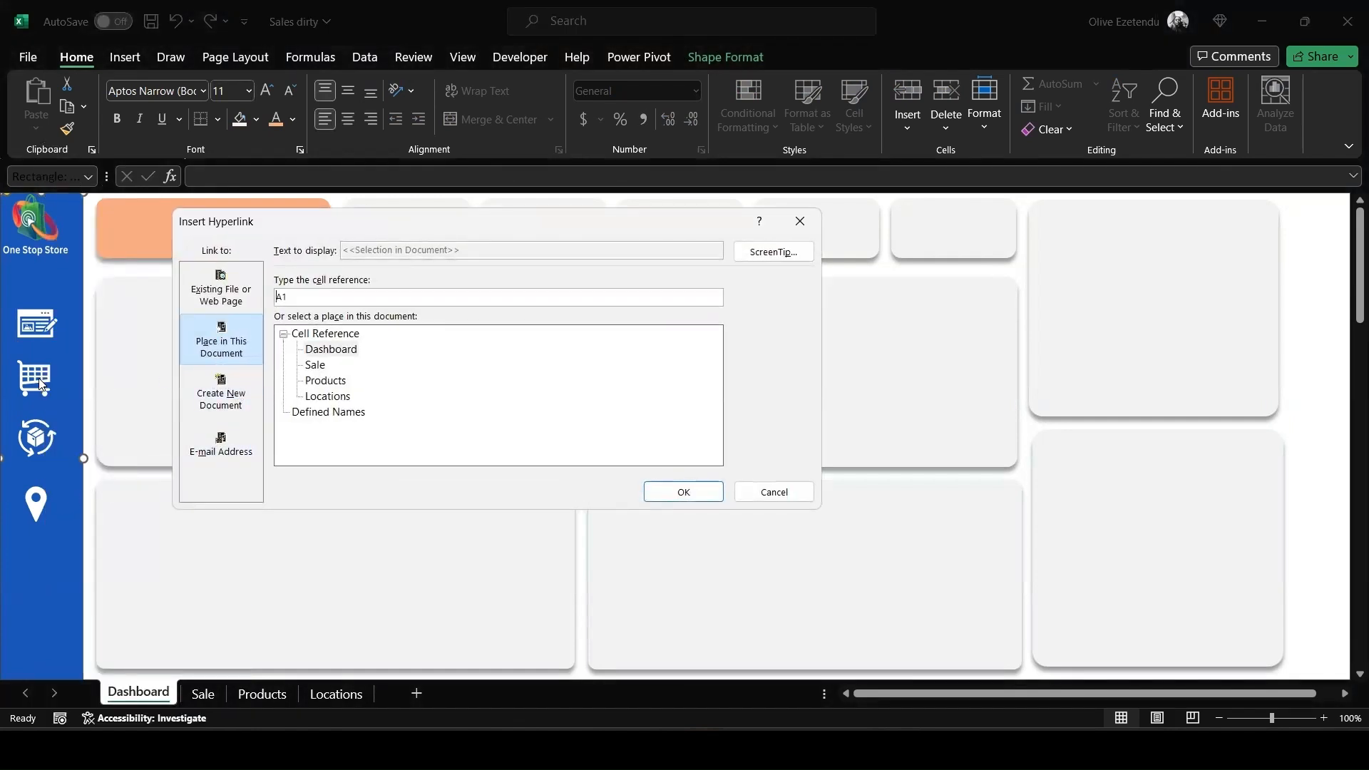
left_click(316, 366)
left_click(684, 492)
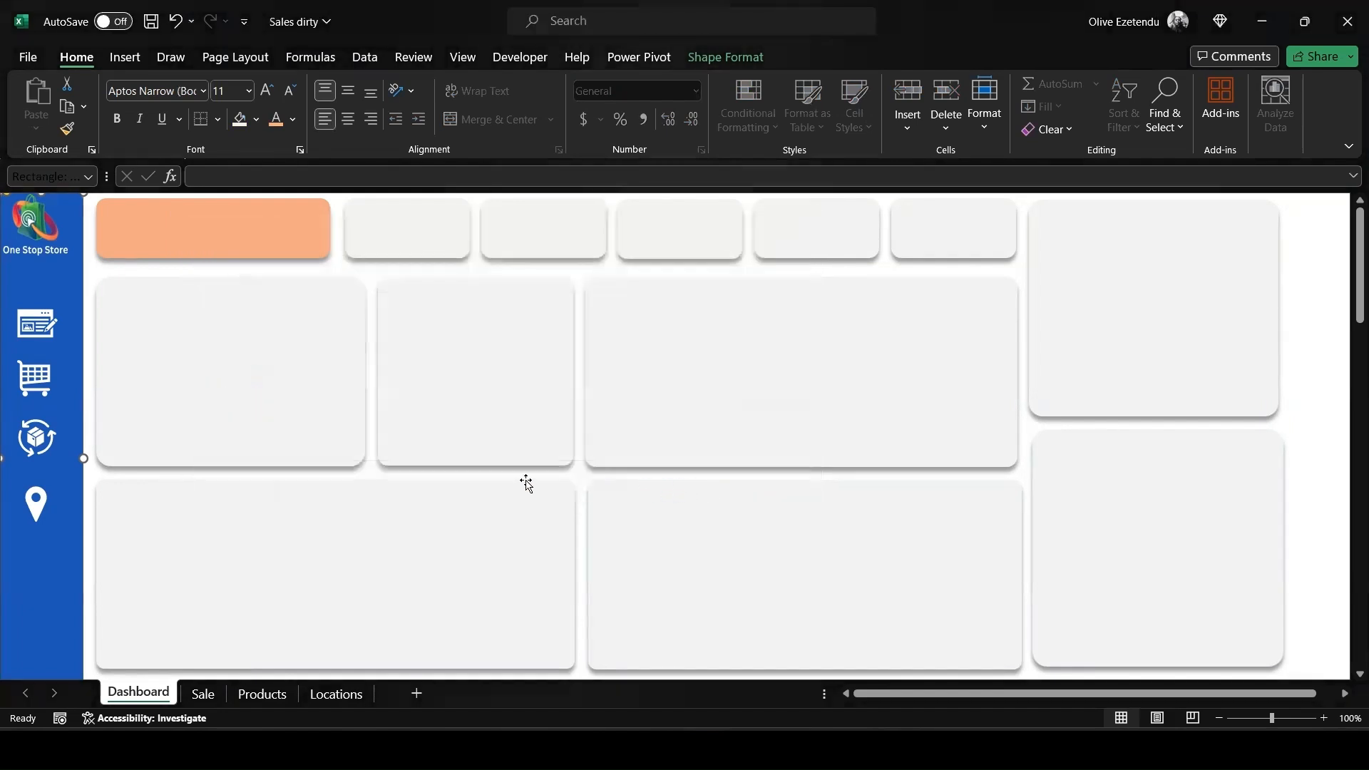
Hyperlink the box-with-arrows icon in the sidebar to the Products sheet.
right_click(68, 439)
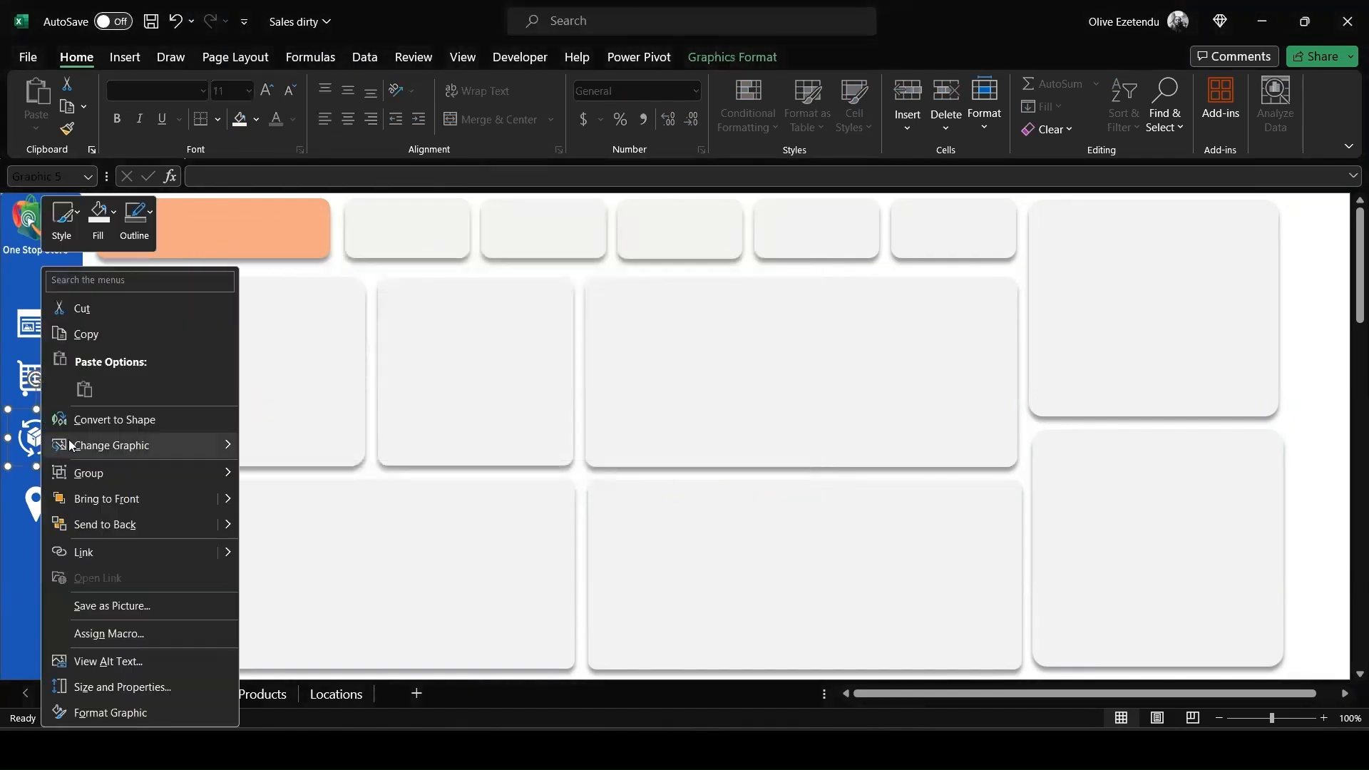
left_click(116, 554)
left_click(325, 380)
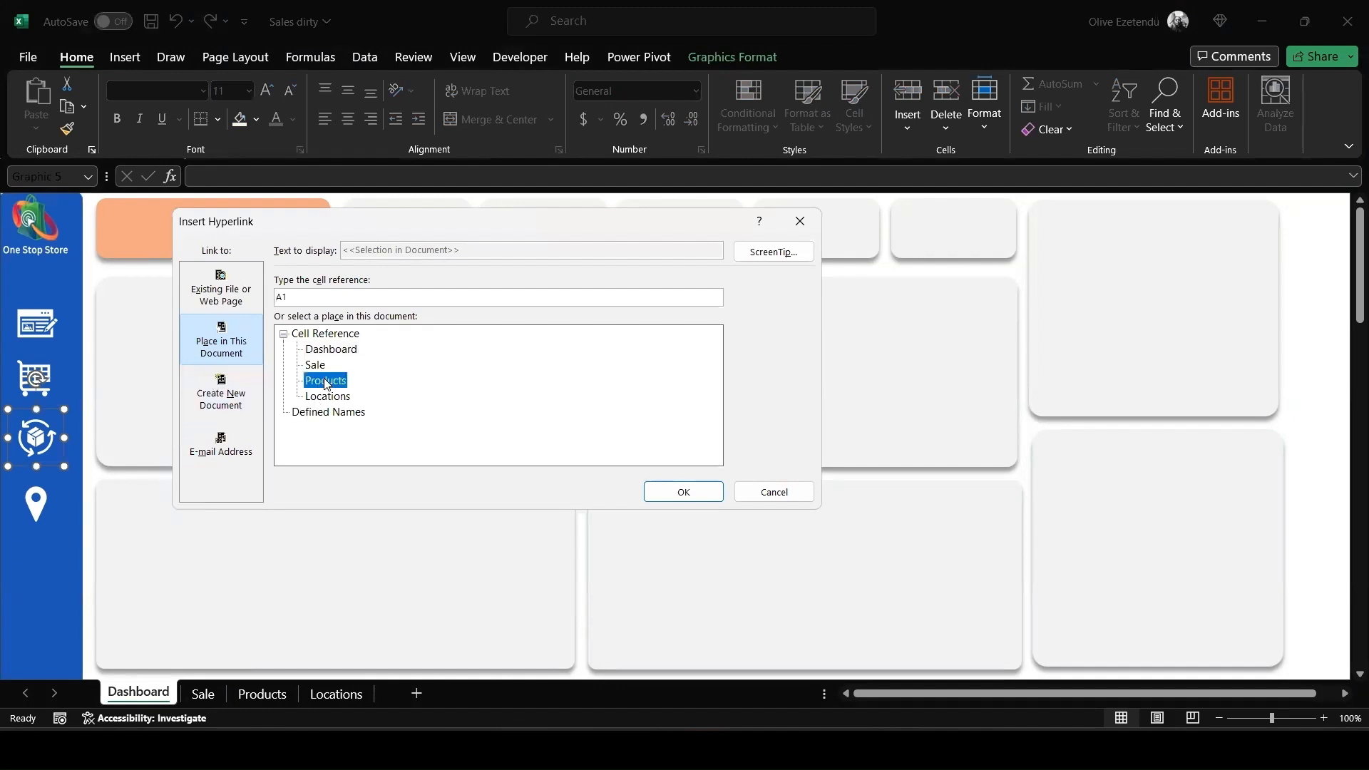
left_click(681, 492)
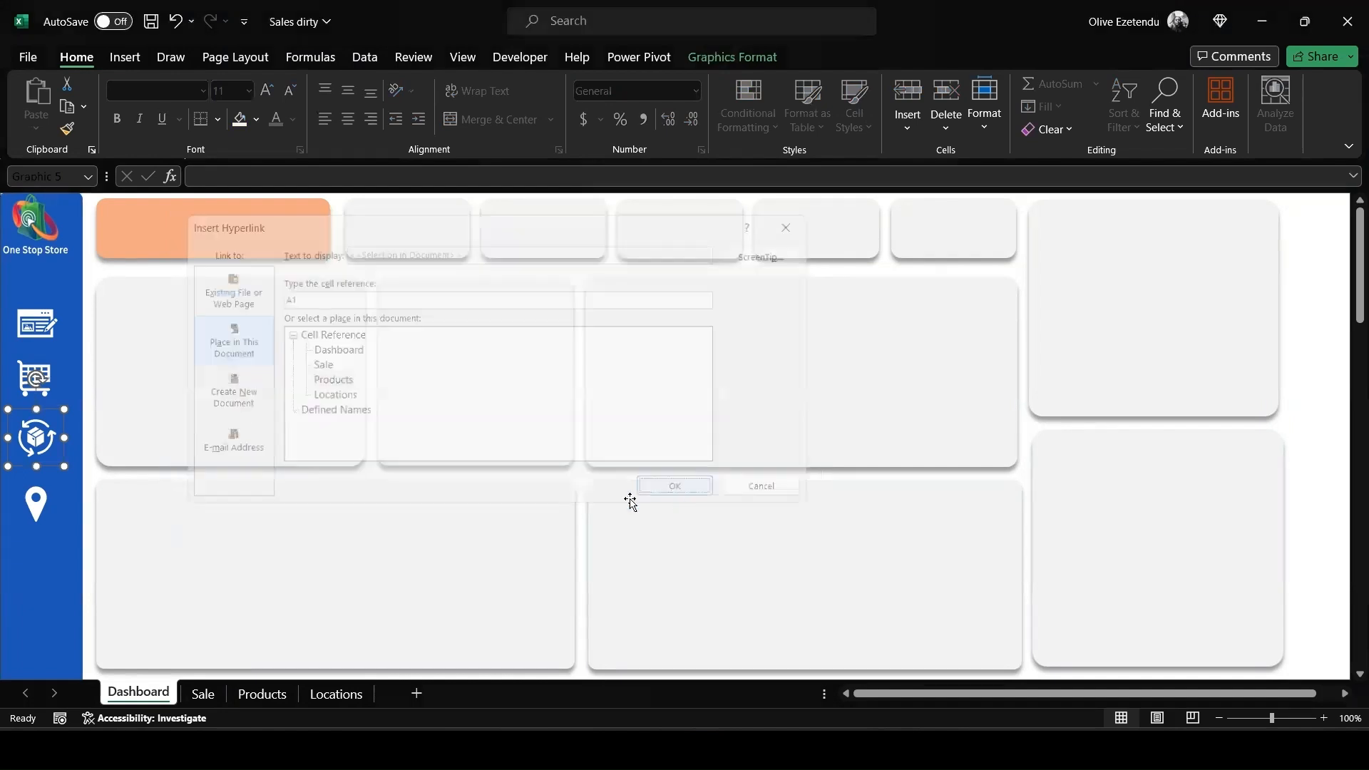
Hyperlink the location pin icon in the sidebar to the Locations sheet.
left_click(38, 508)
right_click(38, 507)
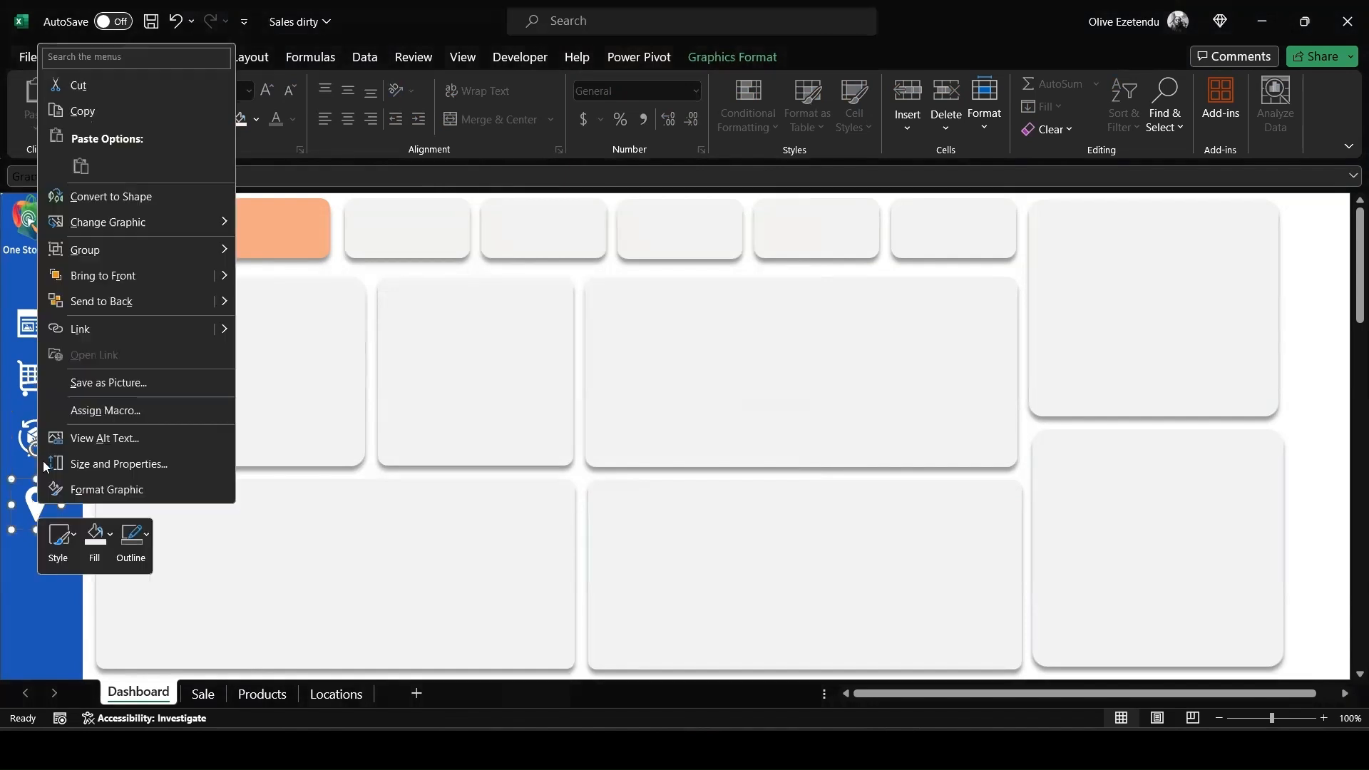
left_click(86, 332)
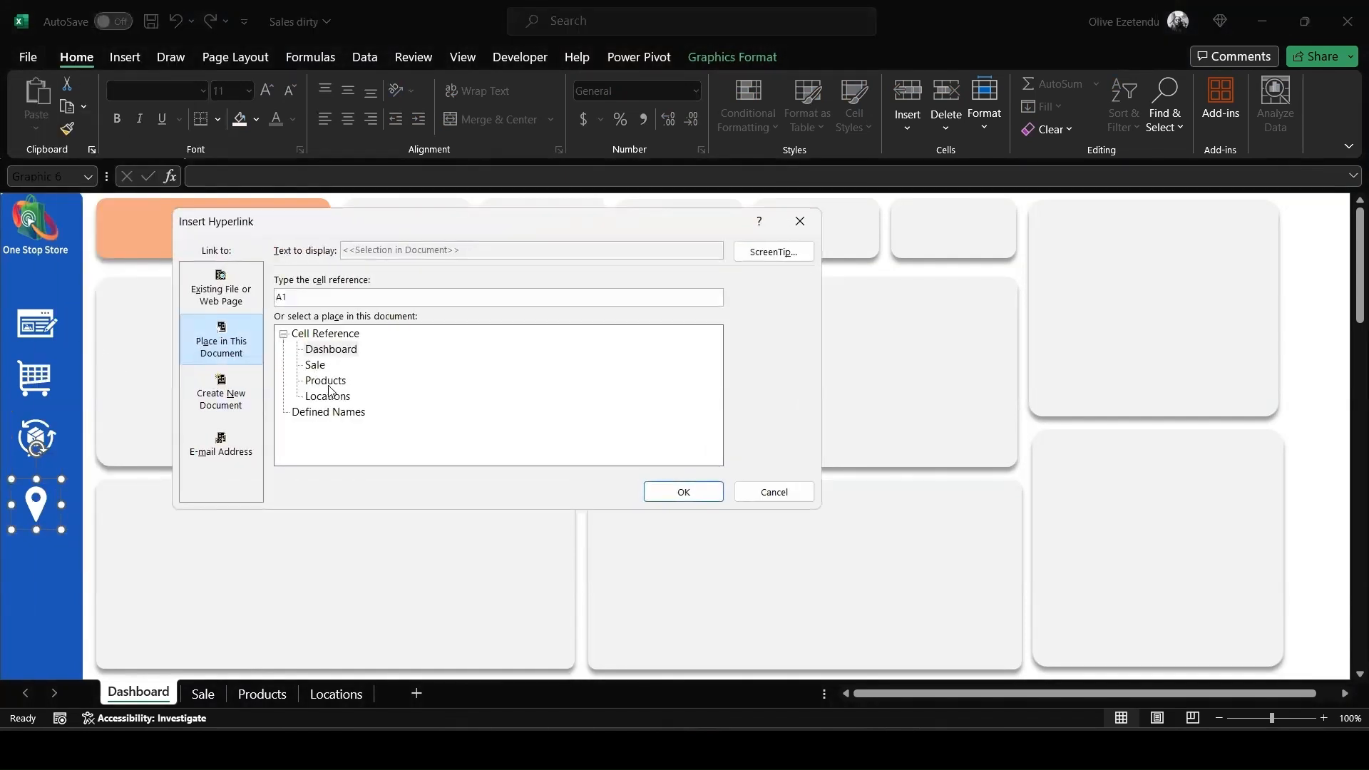
left_click(330, 398)
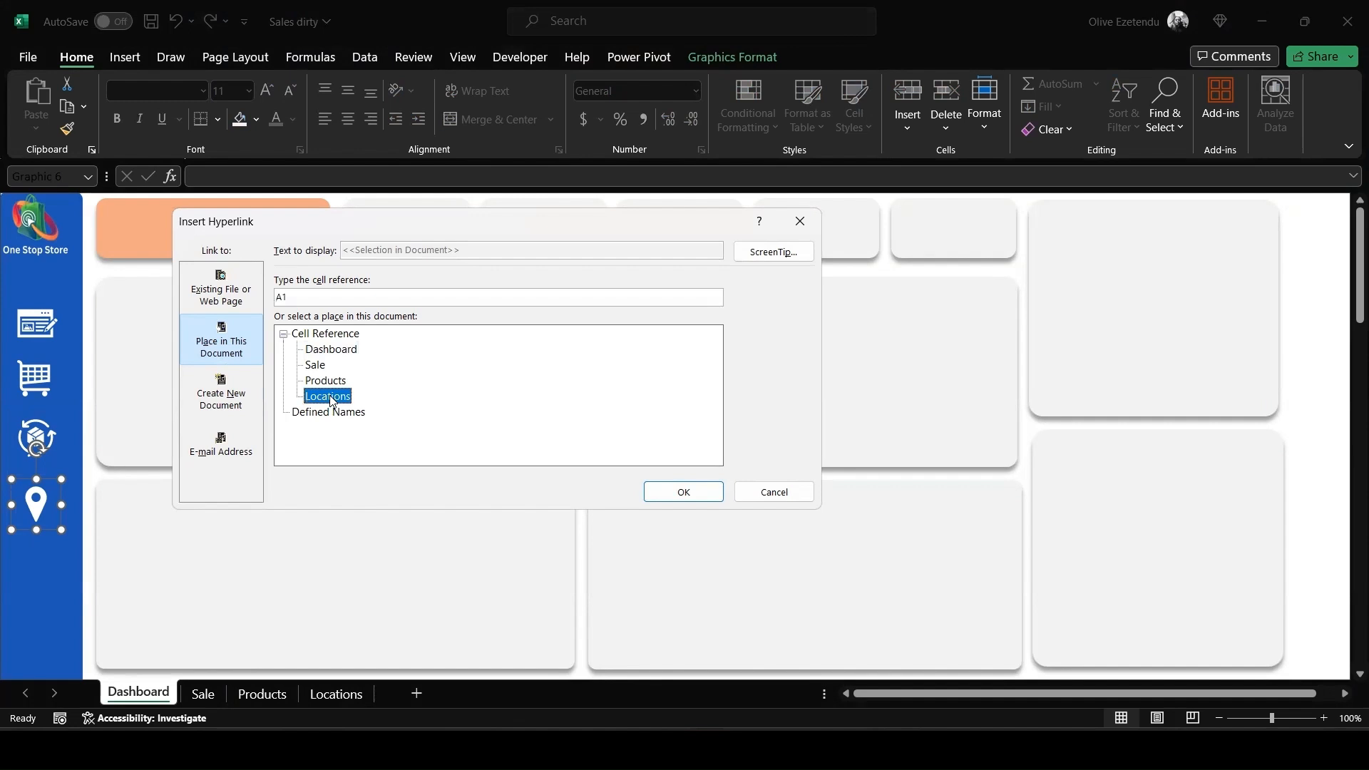
left_click(699, 494)
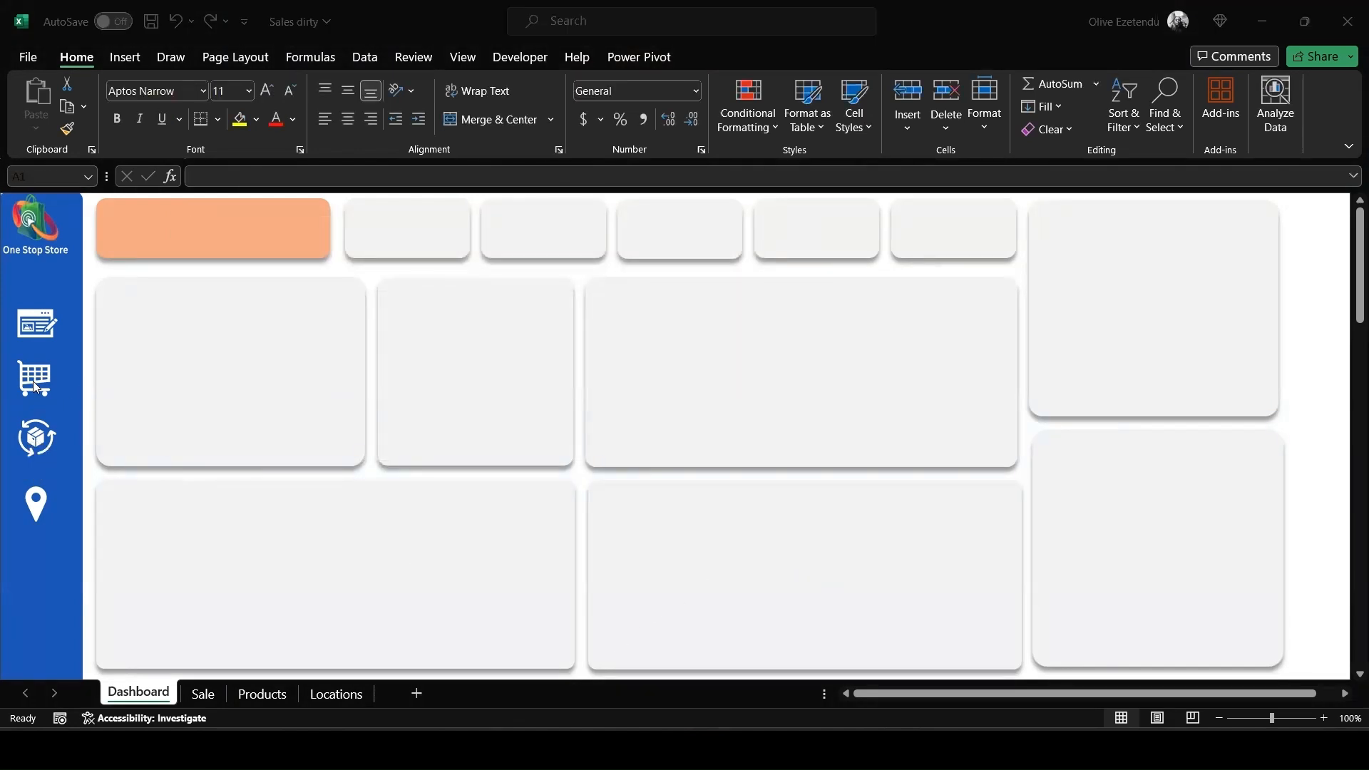
Test the sidebar icon links by visiting the Products, Locations, Sale and Dashboard sheets in turn.
left_click(30, 440)
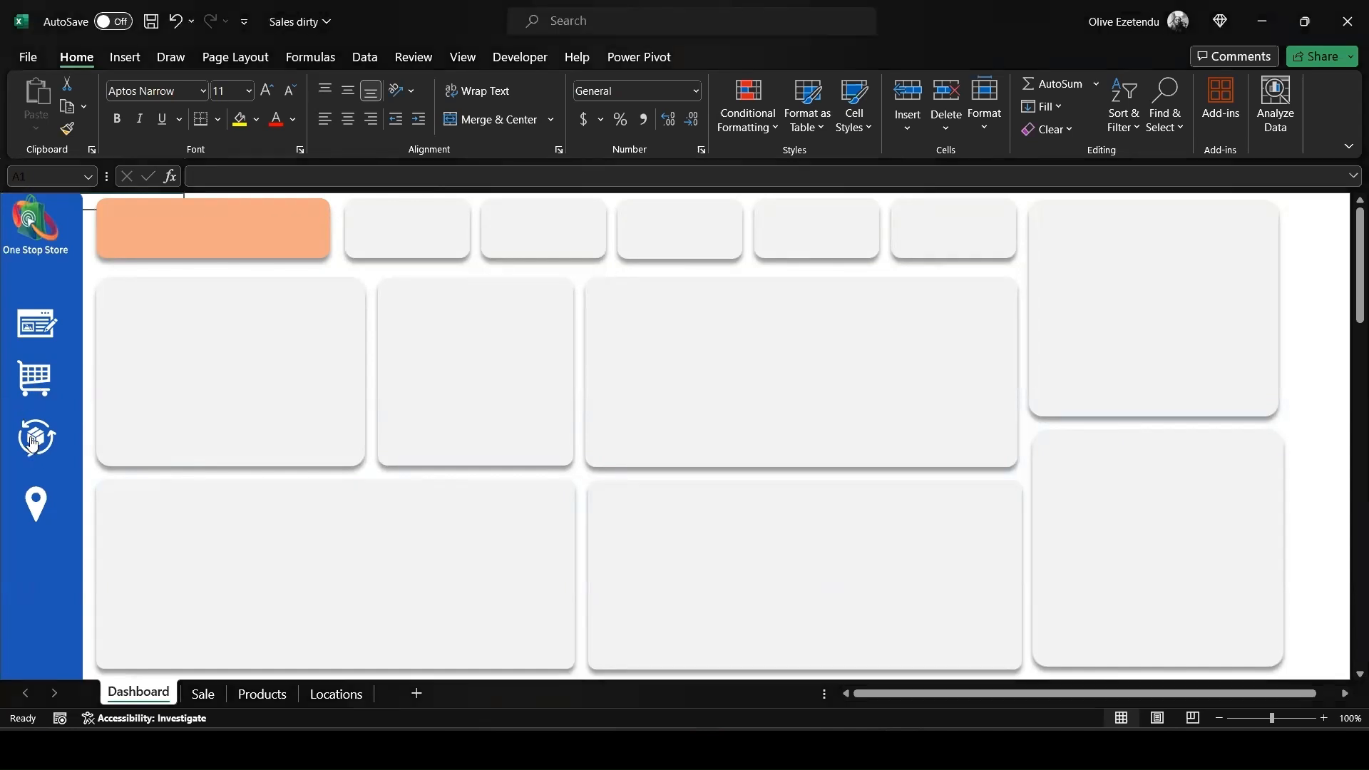
left_click(32, 443)
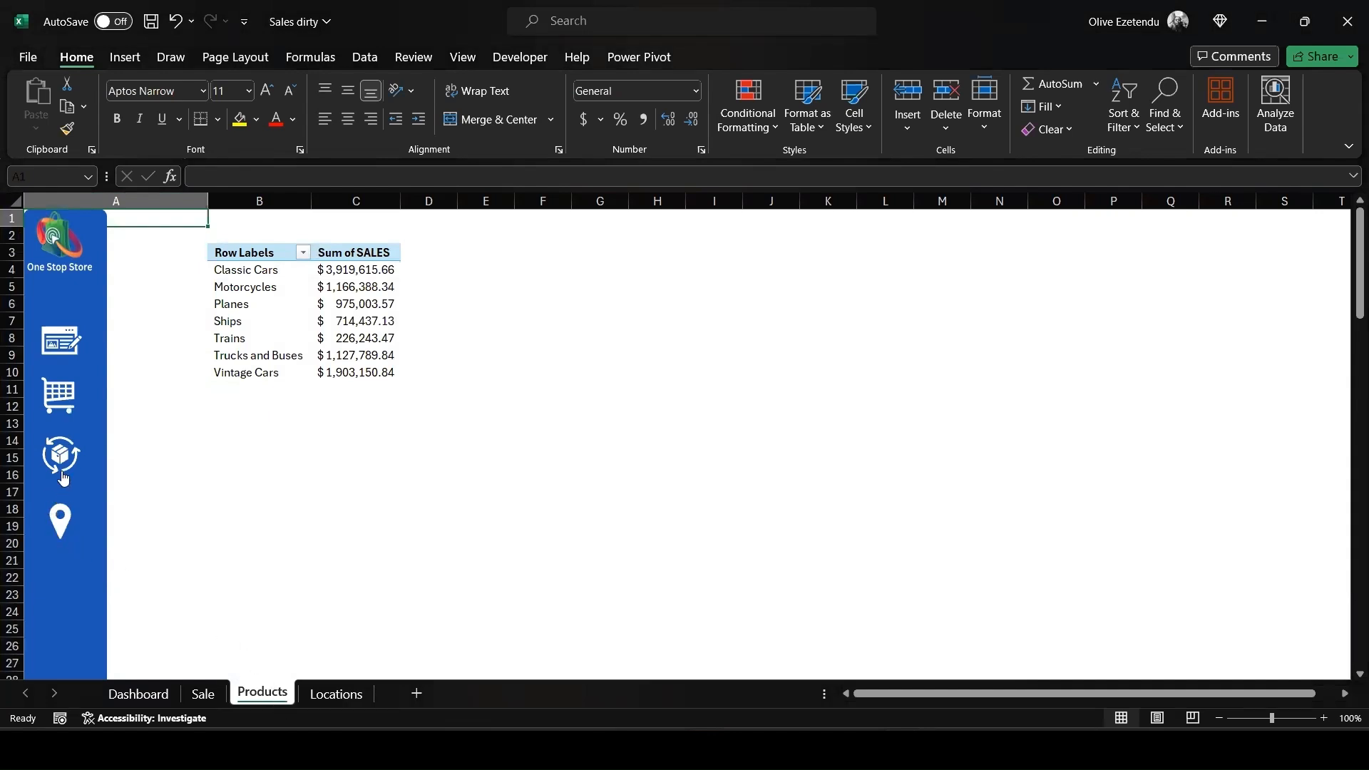
left_click(63, 519)
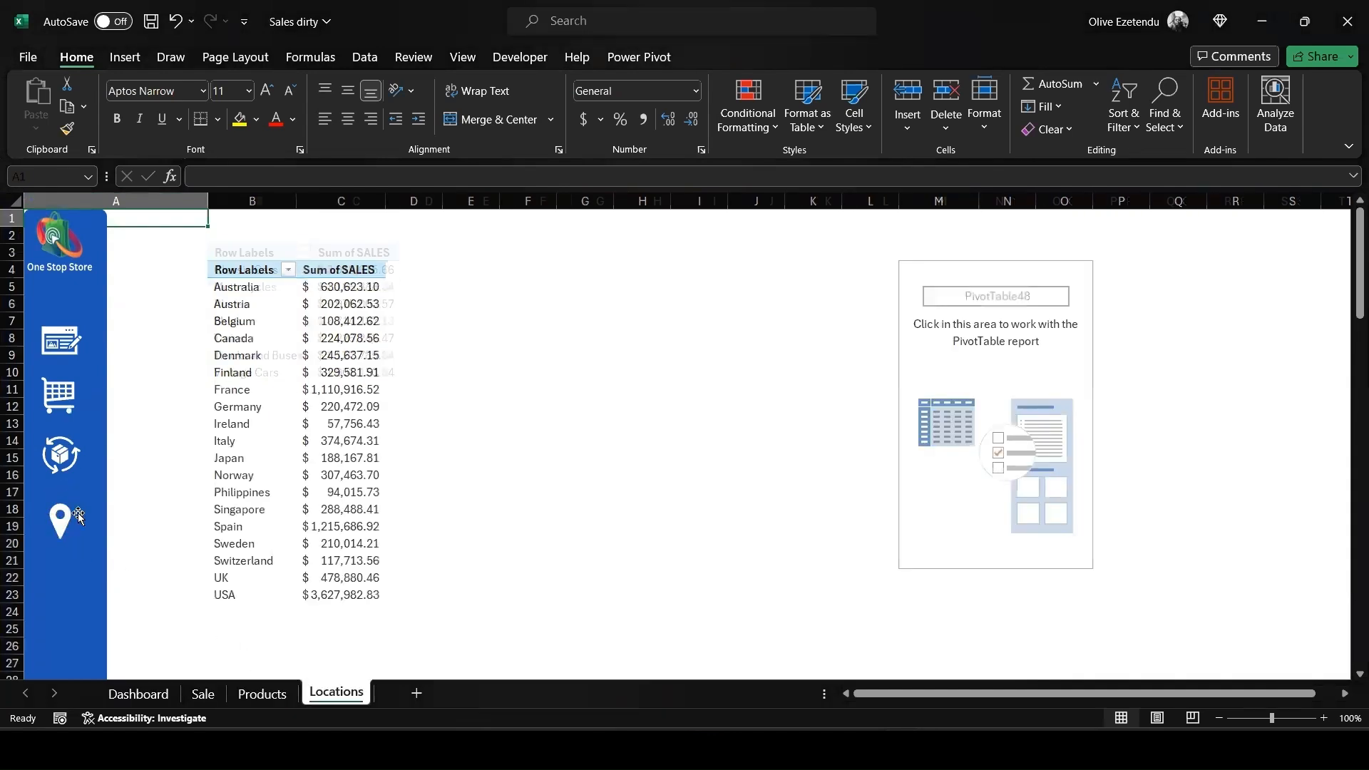
left_click(60, 397)
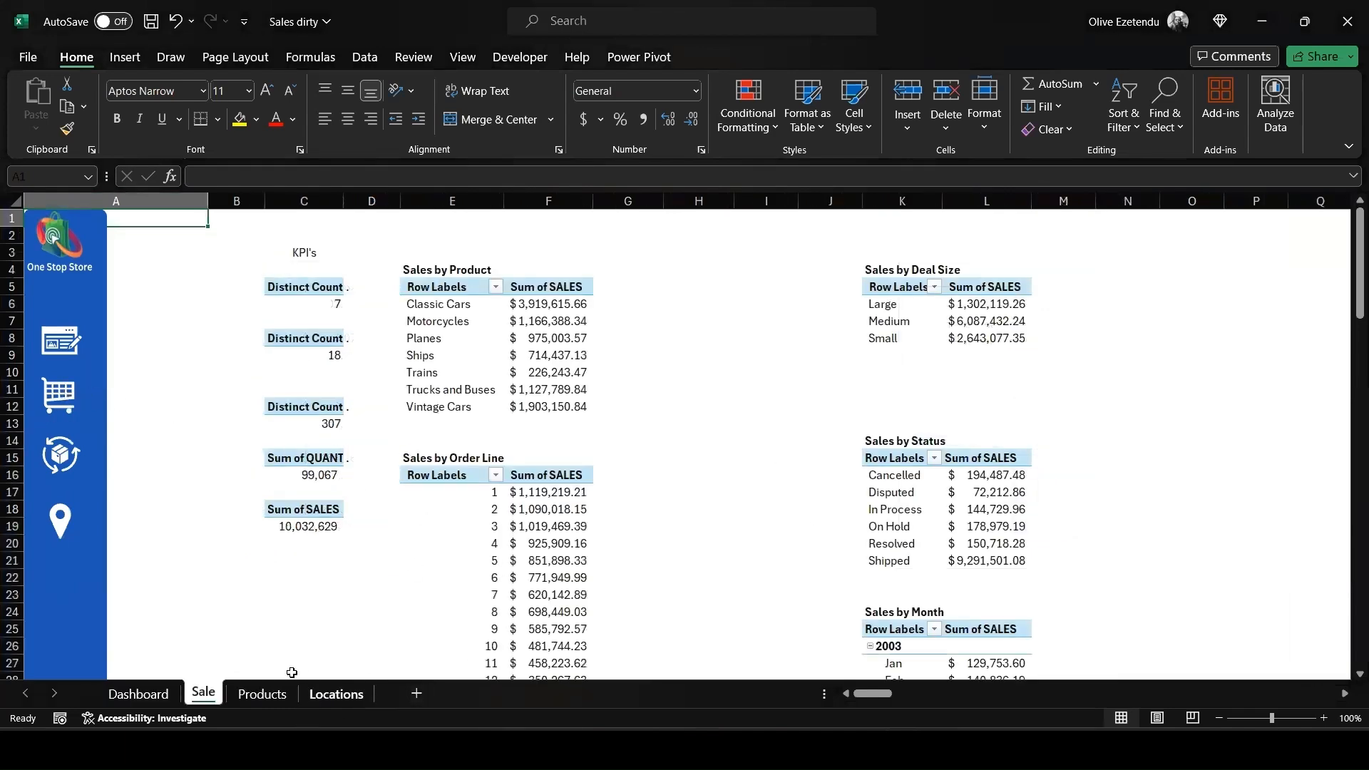
left_click(59, 356)
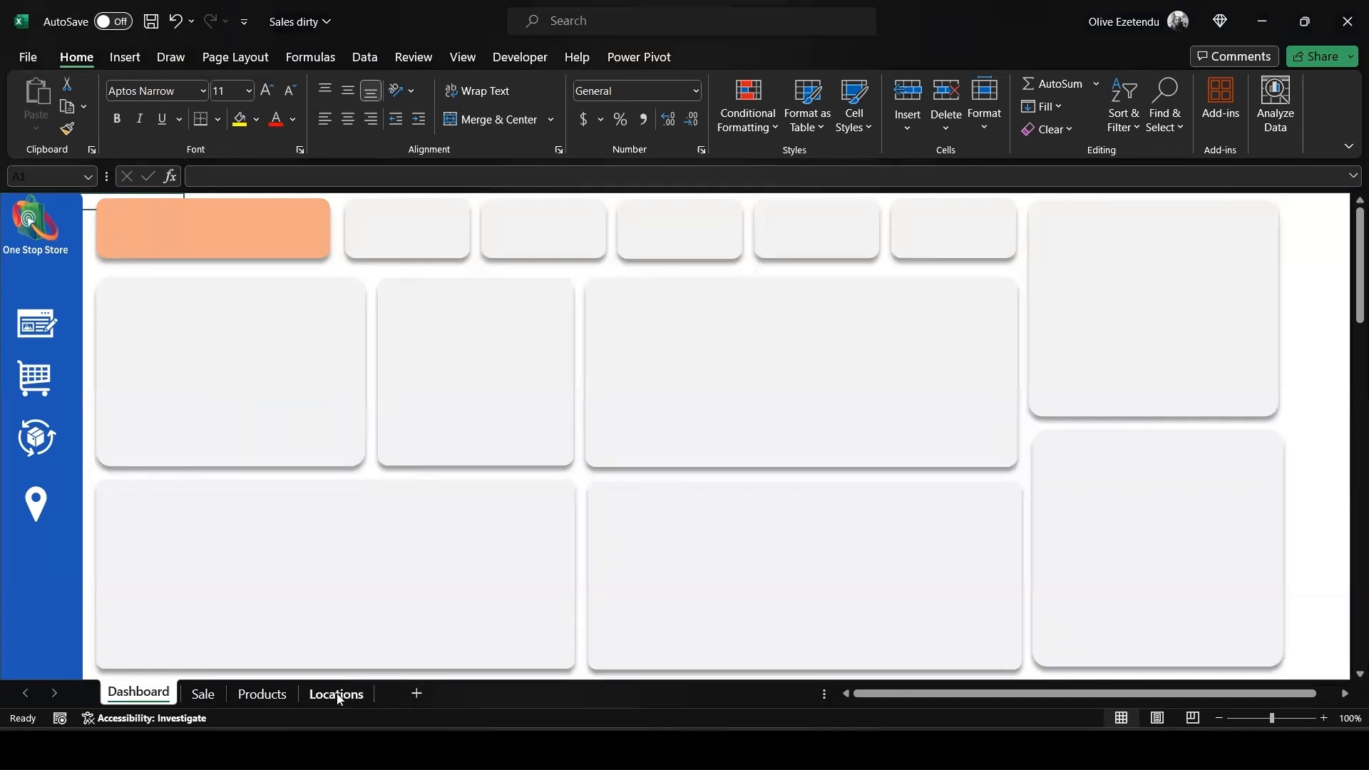
On the Sale sheet, move the Sales by Deal Size table to cell O4 and fit column P to its contents.
left_click(204, 693)
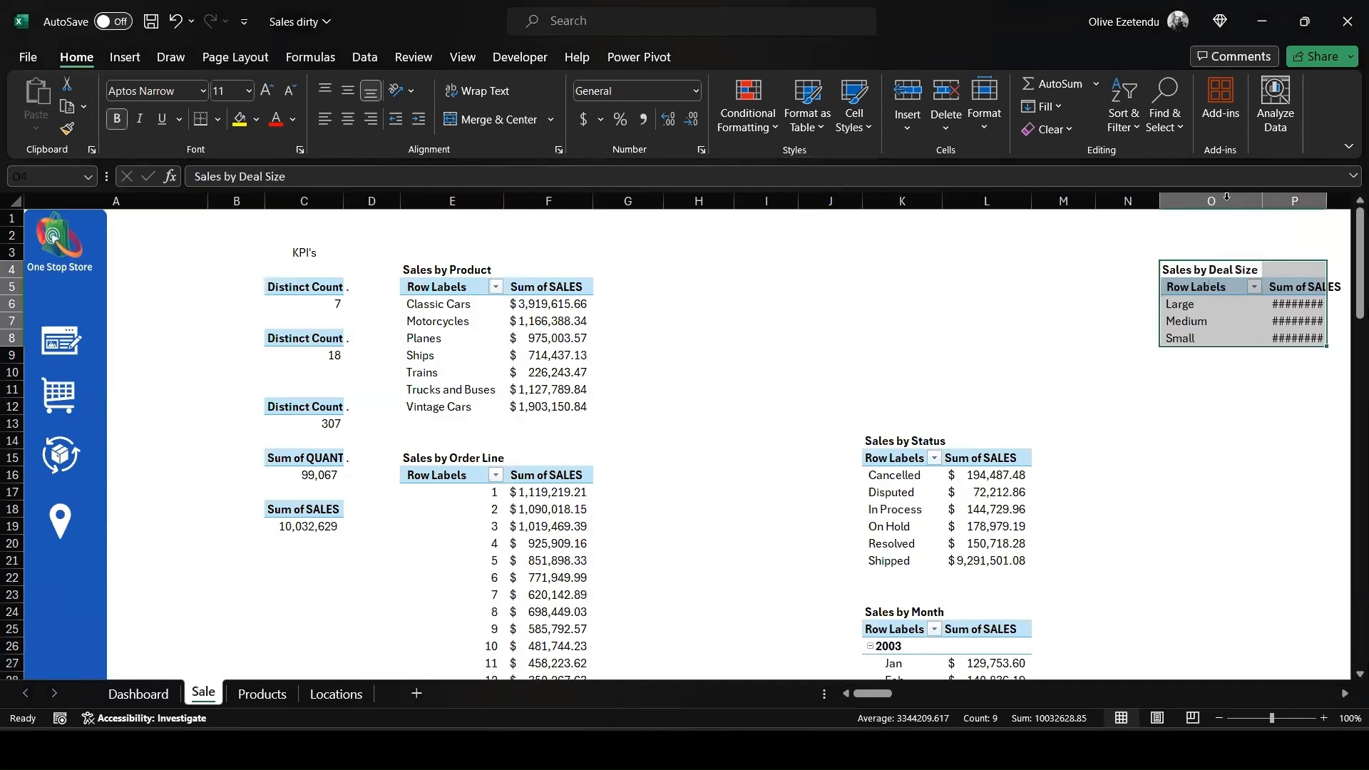
double_click(1327, 201)
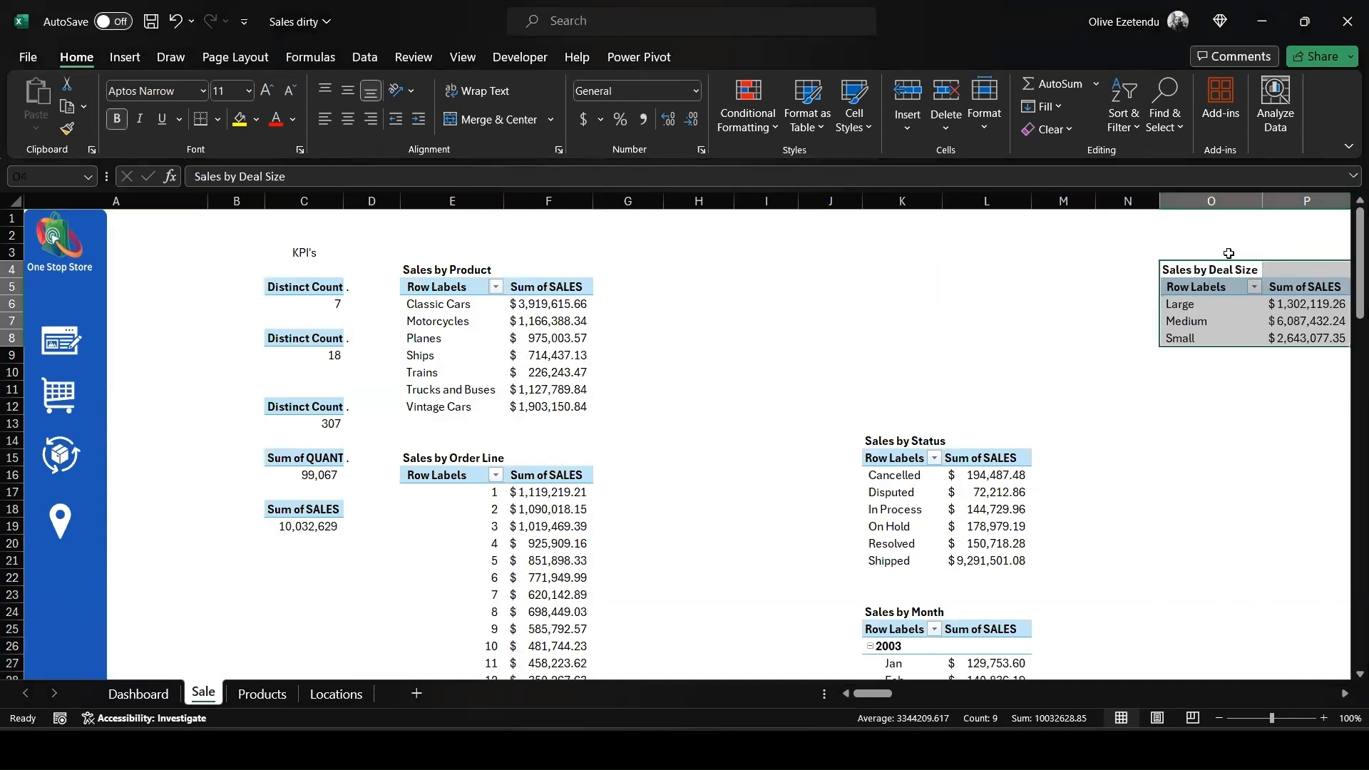
left_click(634, 284)
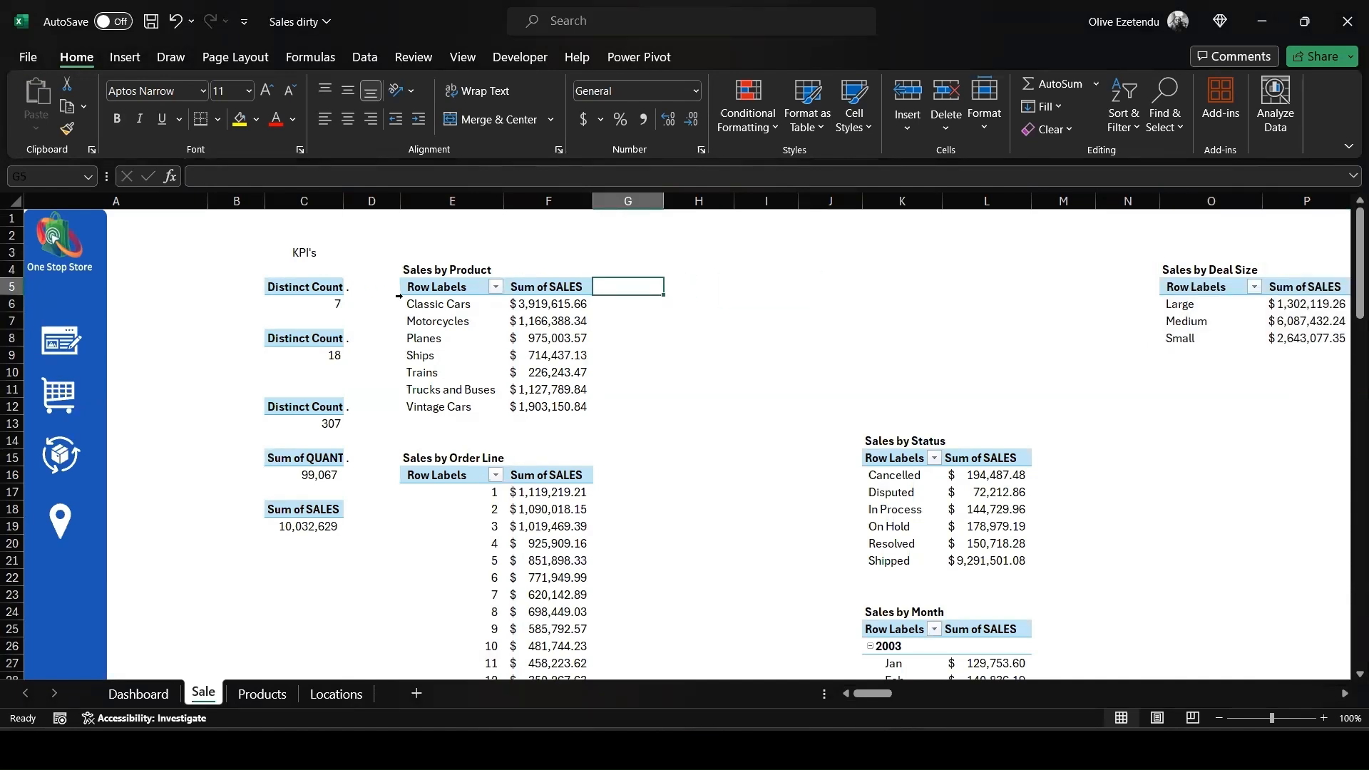
Insert a 2-D clustered column PivotChart from the Sales by Product table and place it beside the table, starting at column G.
left_click_drag(403, 285, 556, 407)
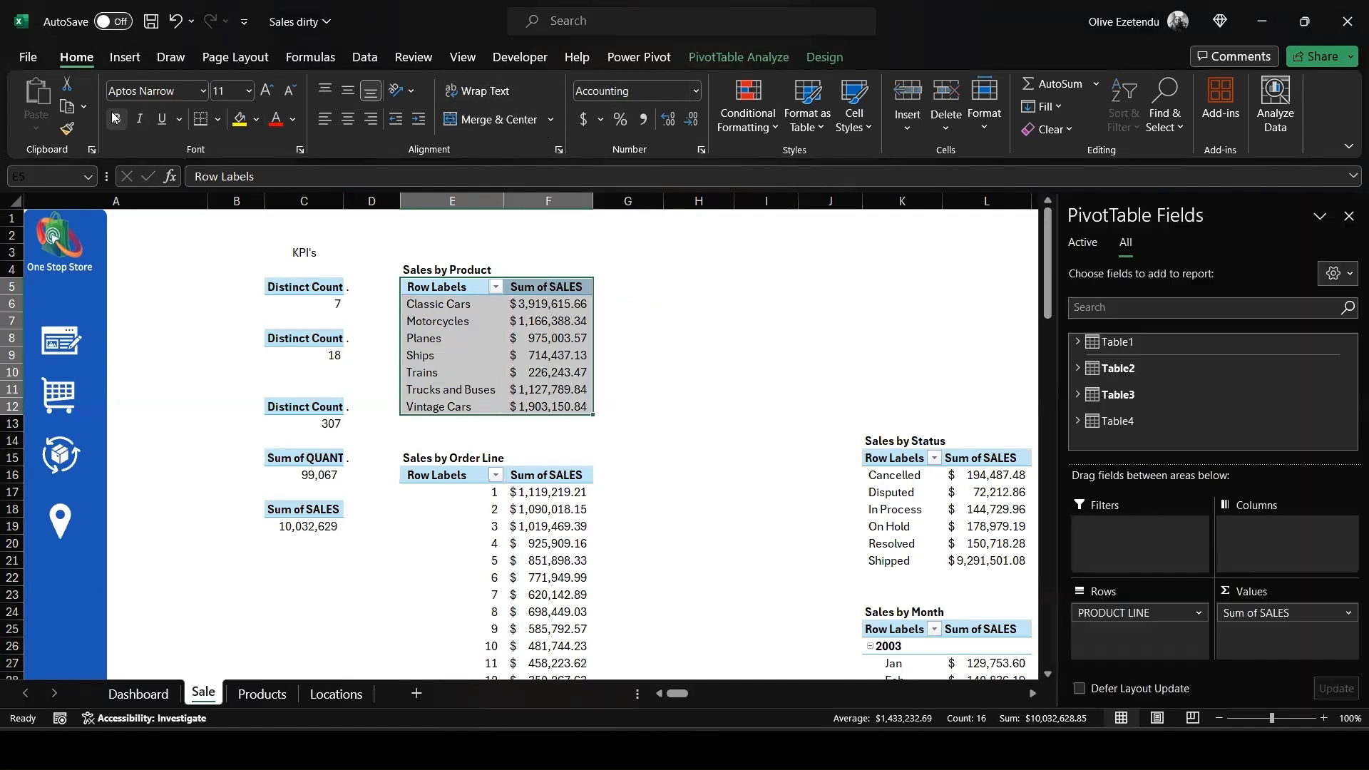
left_click(130, 60)
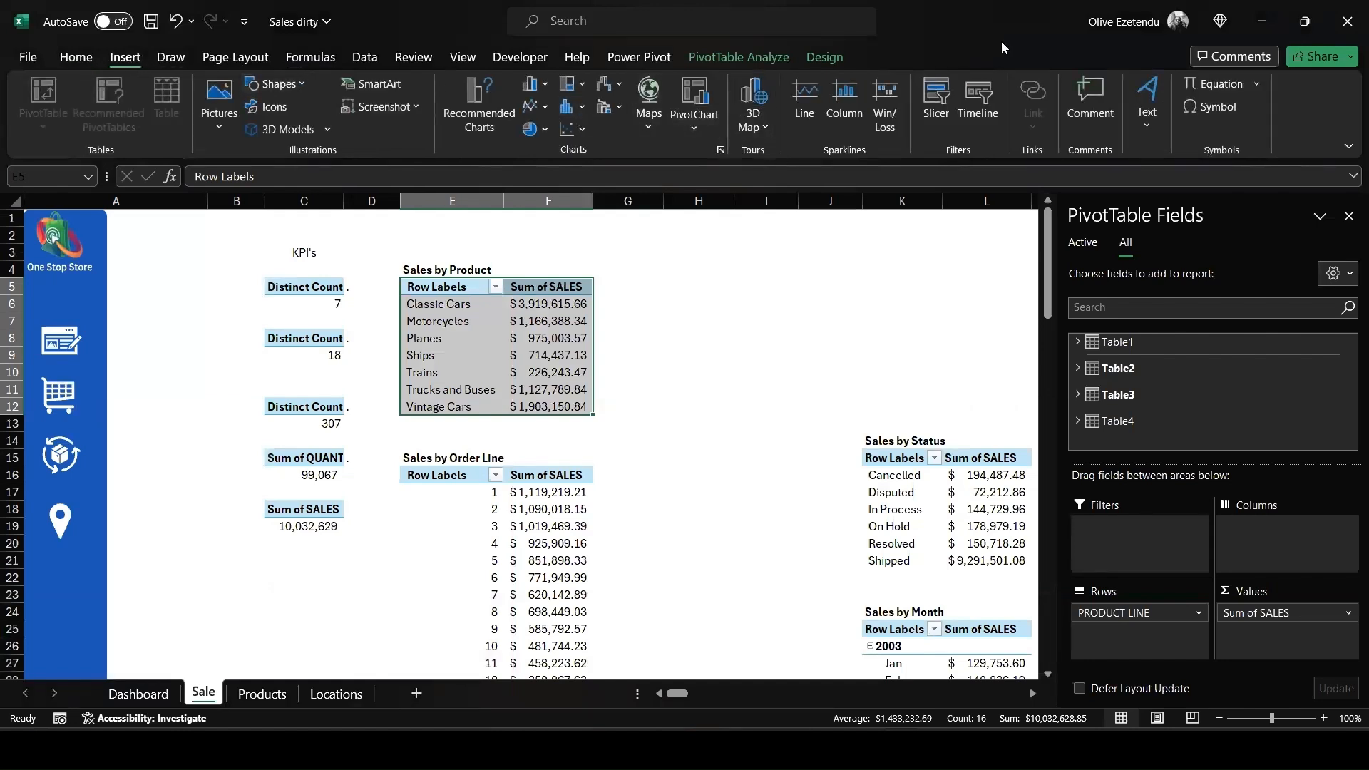
left_click(922, 35)
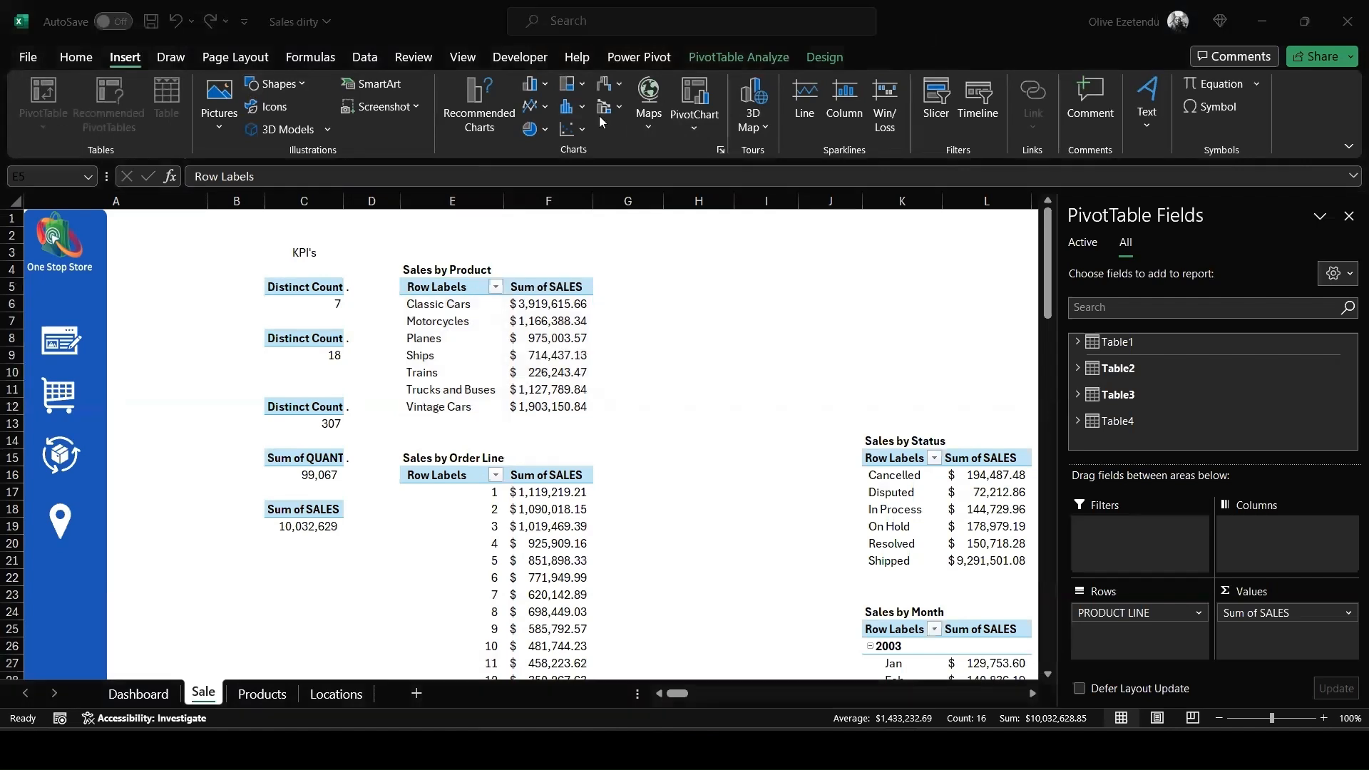
left_click(403, 279)
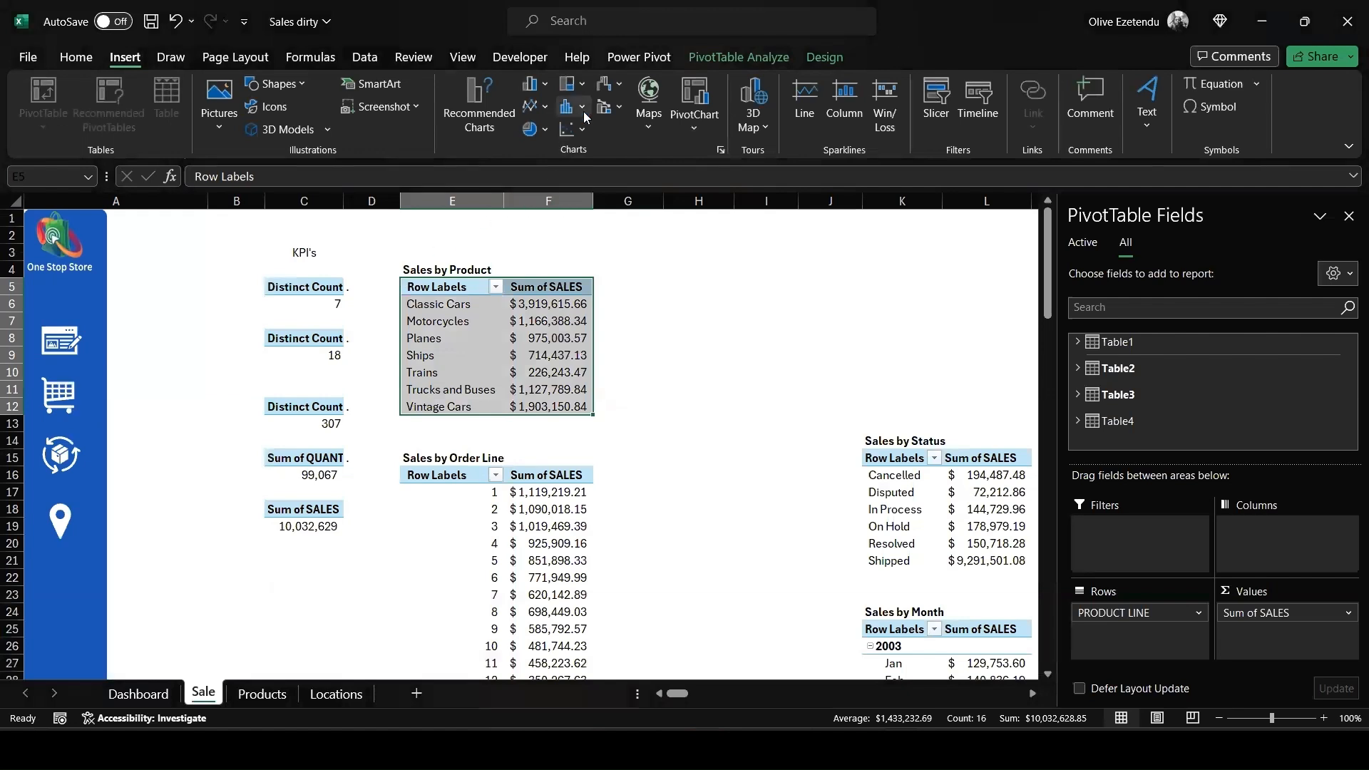
left_click(545, 84)
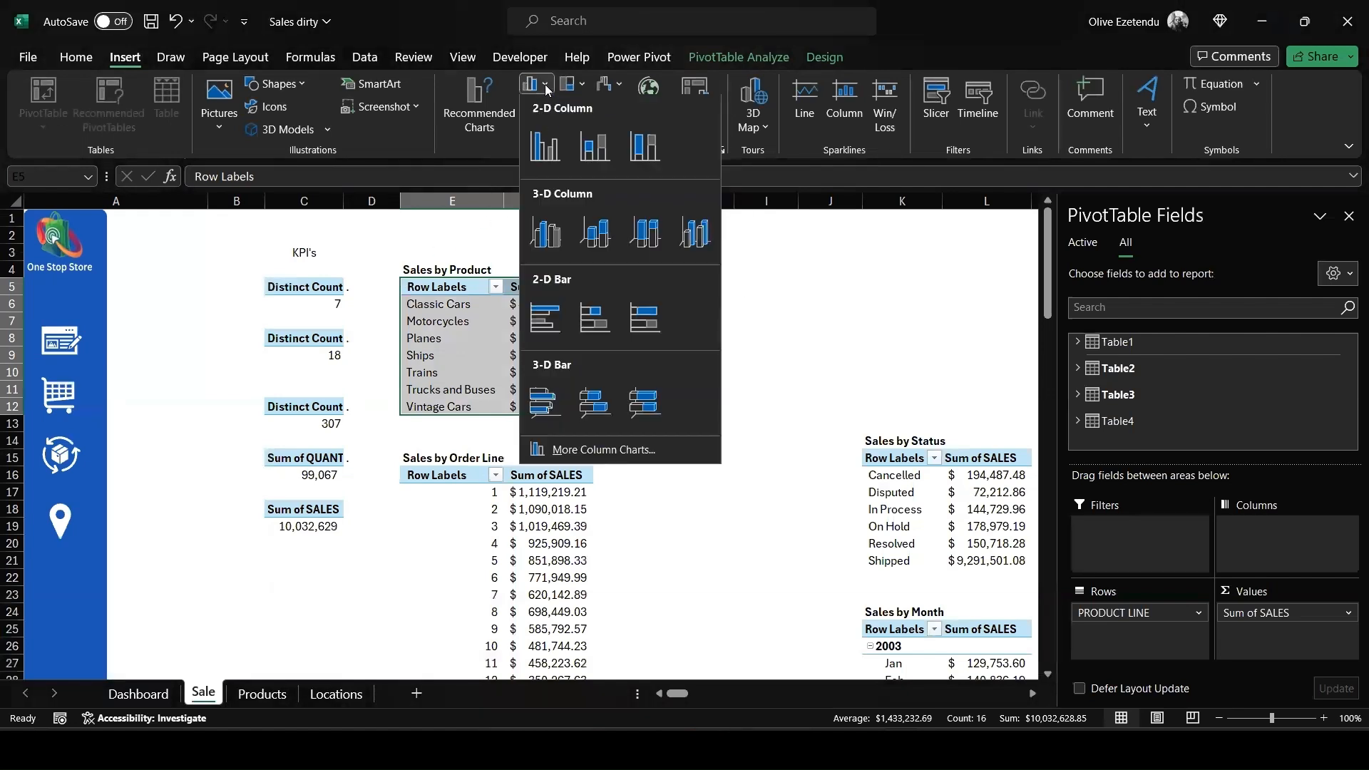
left_click(549, 154)
mouse_move(661, 307)
left_mouse_down()
mouse_move(868, 274)
mouse_move(895, 259)
mouse_move(898, 229)
left_mouse_up()
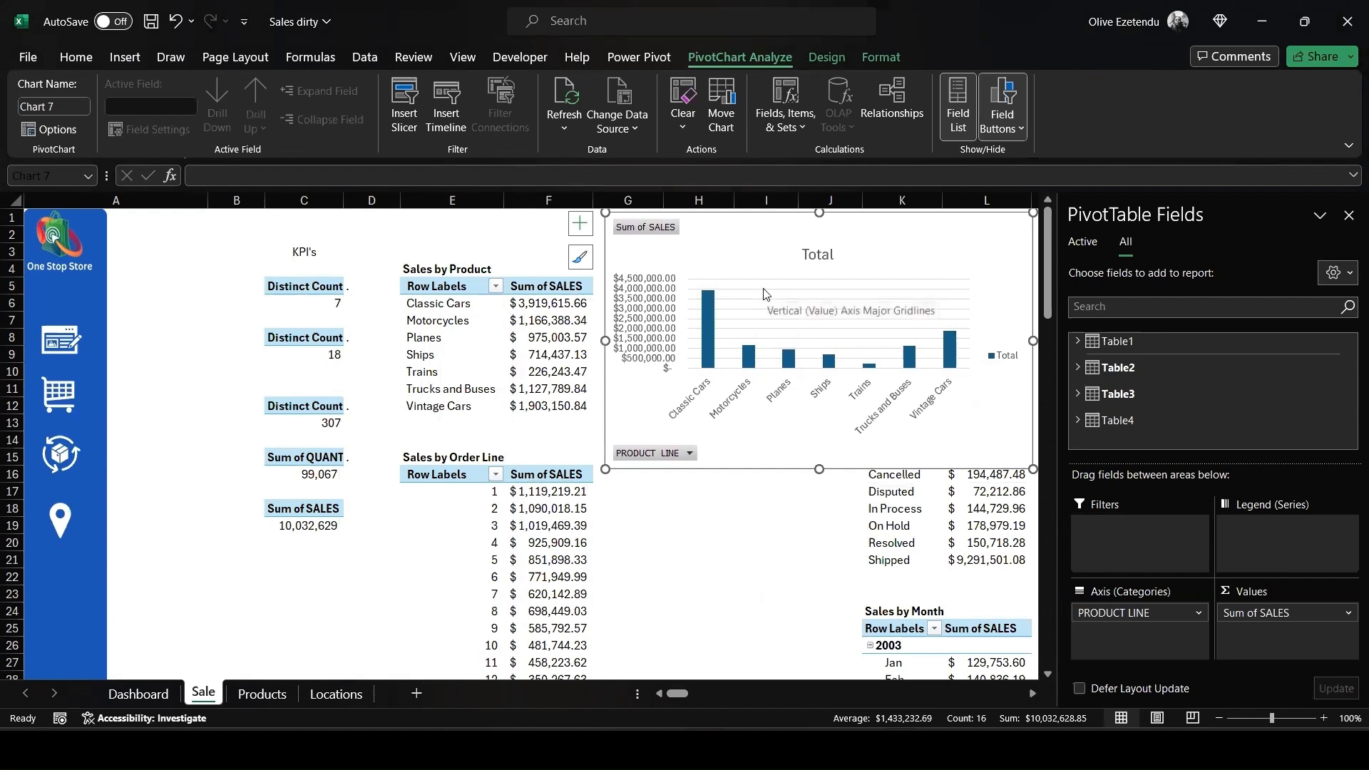
Hide all field buttons on the Sales by Product chart and delete its legend and title.
right_click(629, 230)
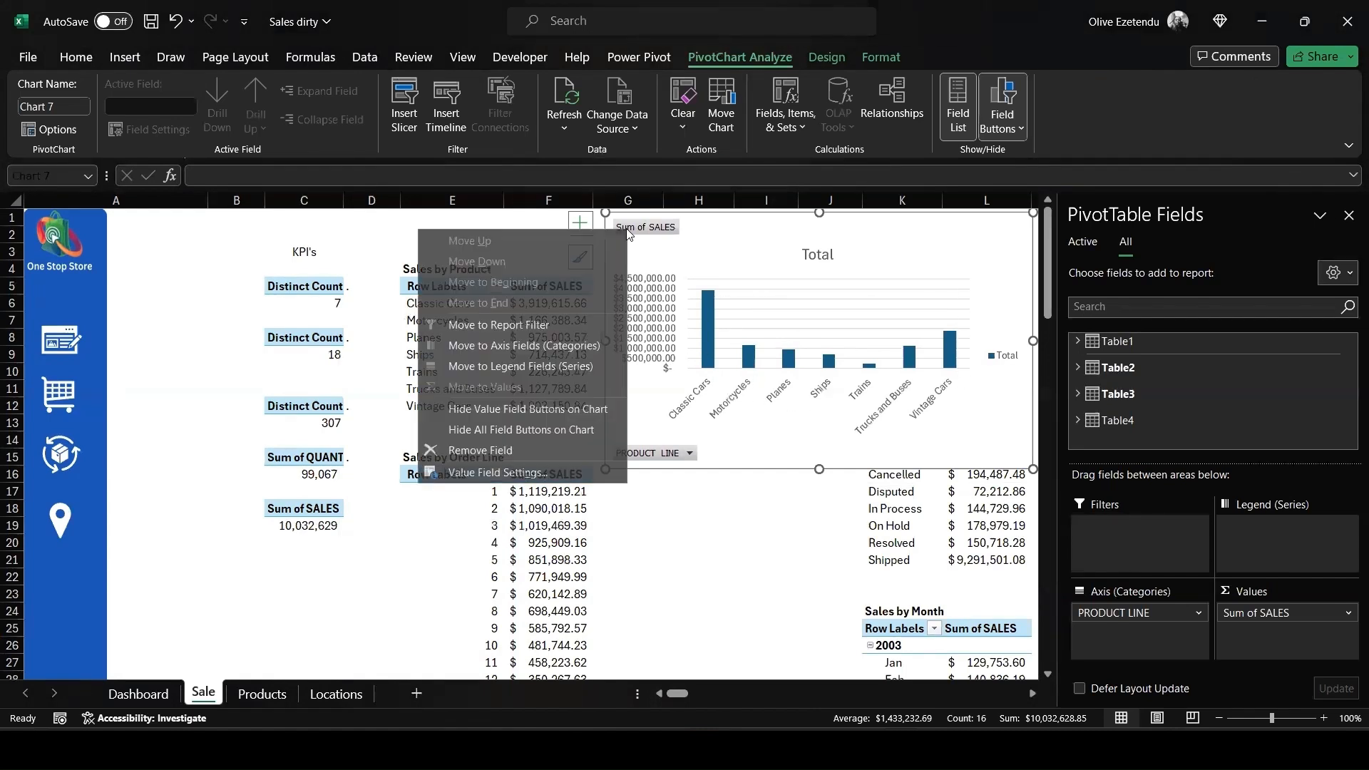
left_click(528, 431)
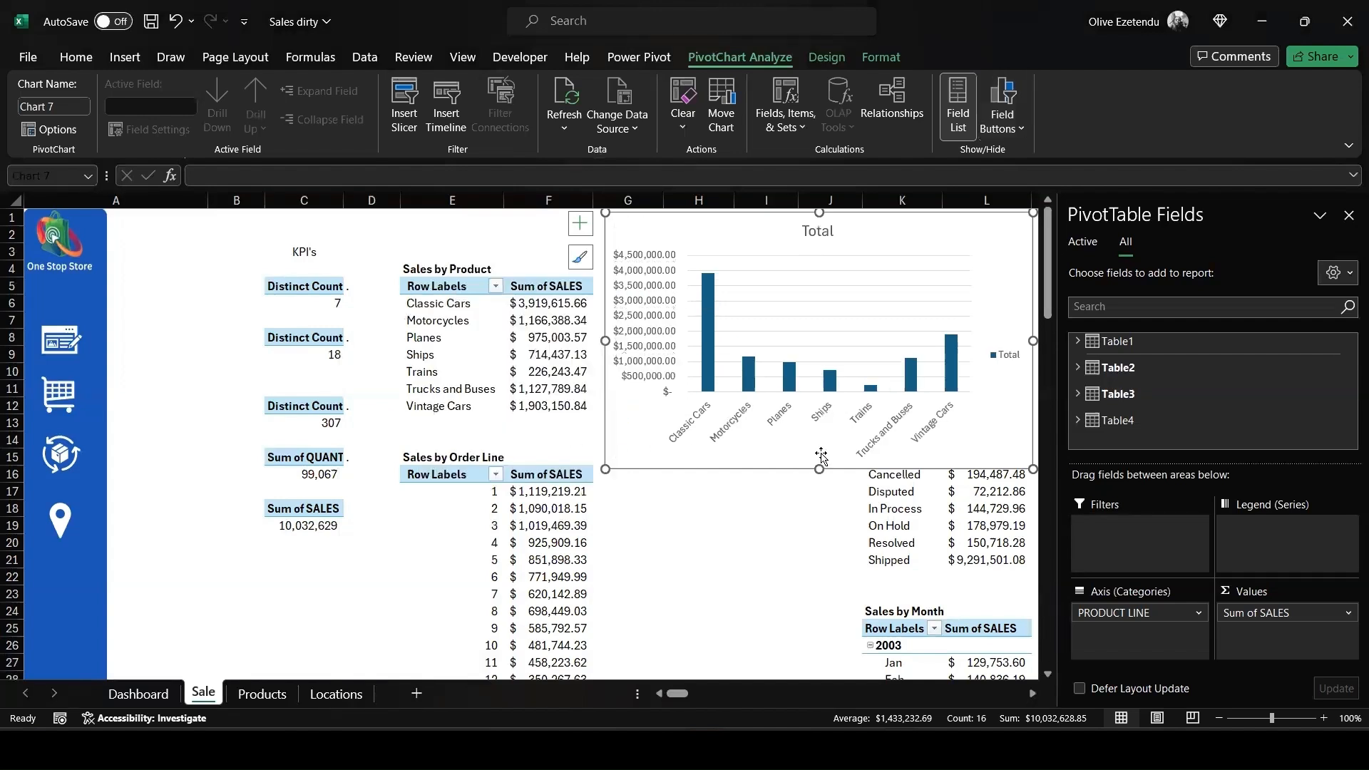
left_click(1009, 355)
key("Delete")
left_click(822, 233)
key("Delete")
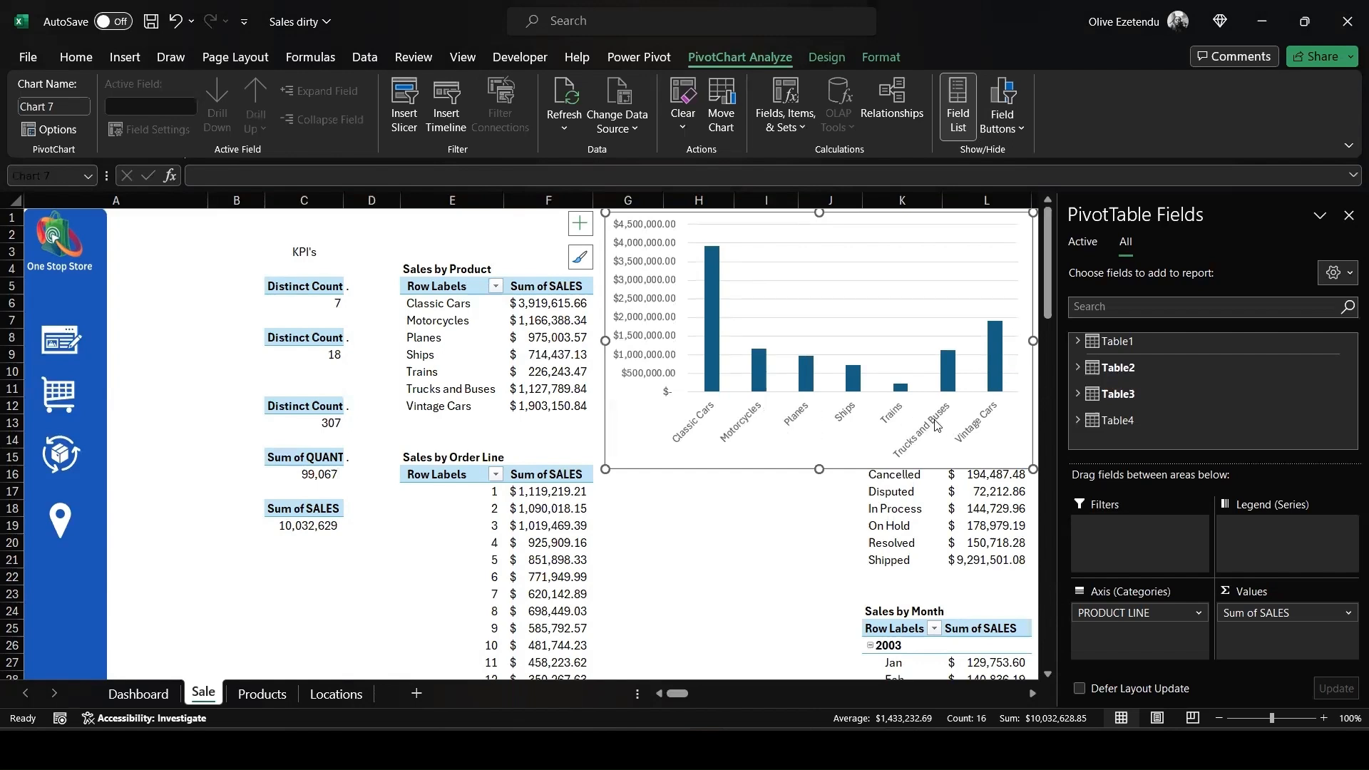
Fill the Sales by Product chart's columns with the recently used blue and remove the chart's gridlines.
left_click(716, 370)
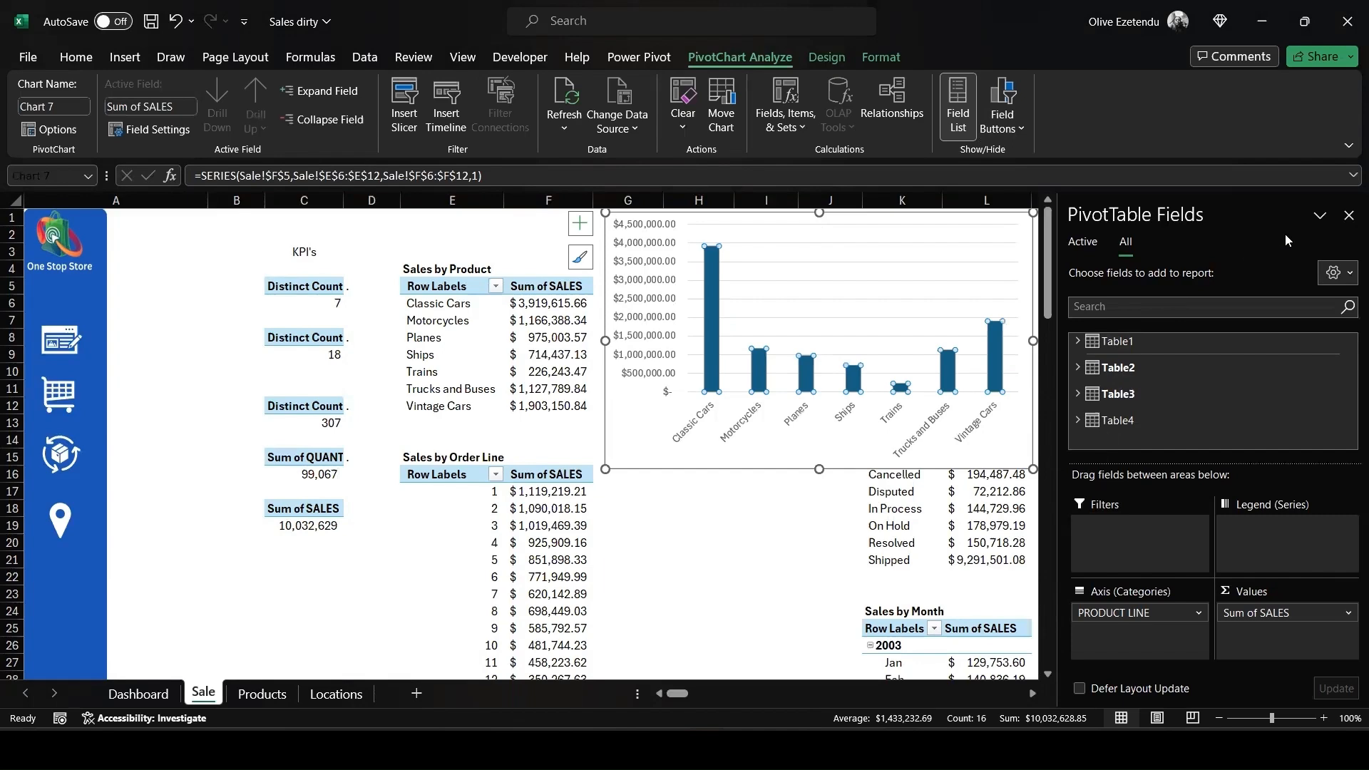
left_click(1348, 216)
left_click(882, 58)
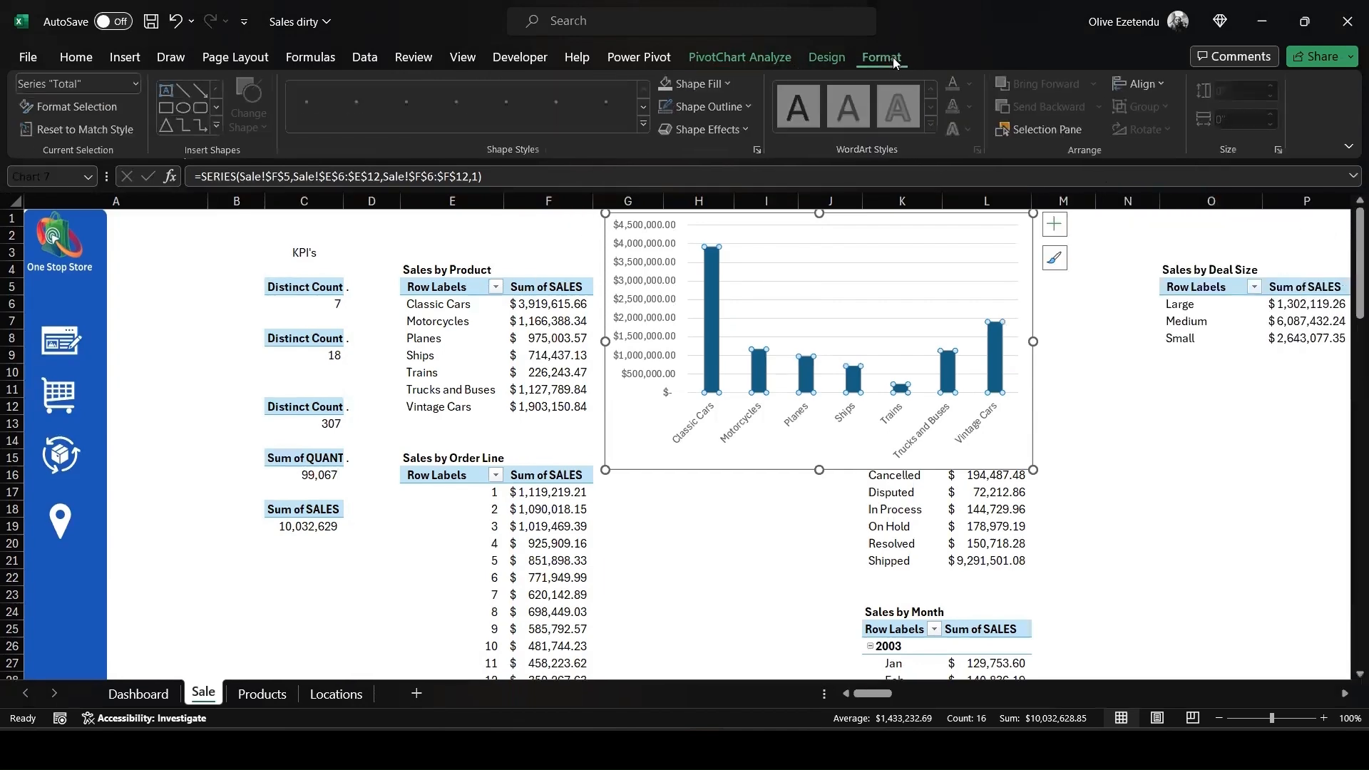
left_click(727, 83)
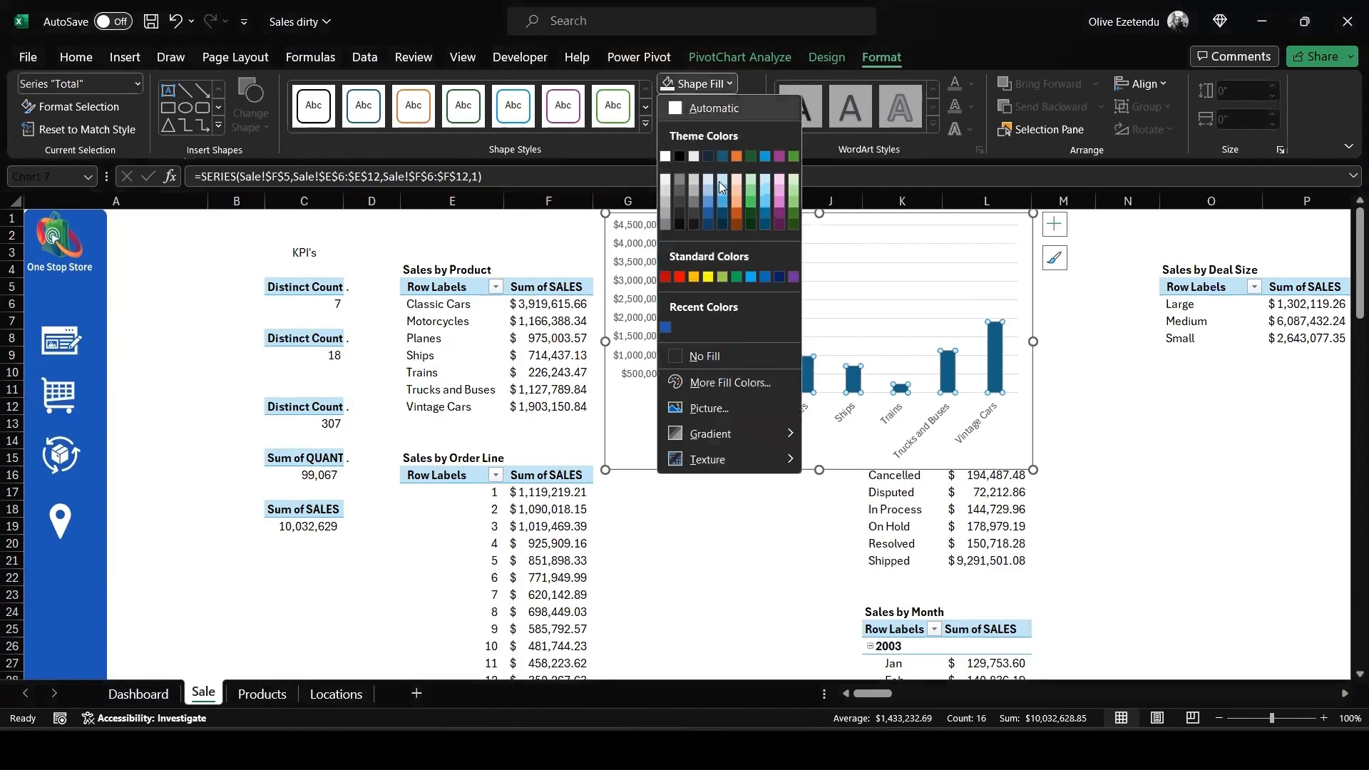
left_click(666, 328)
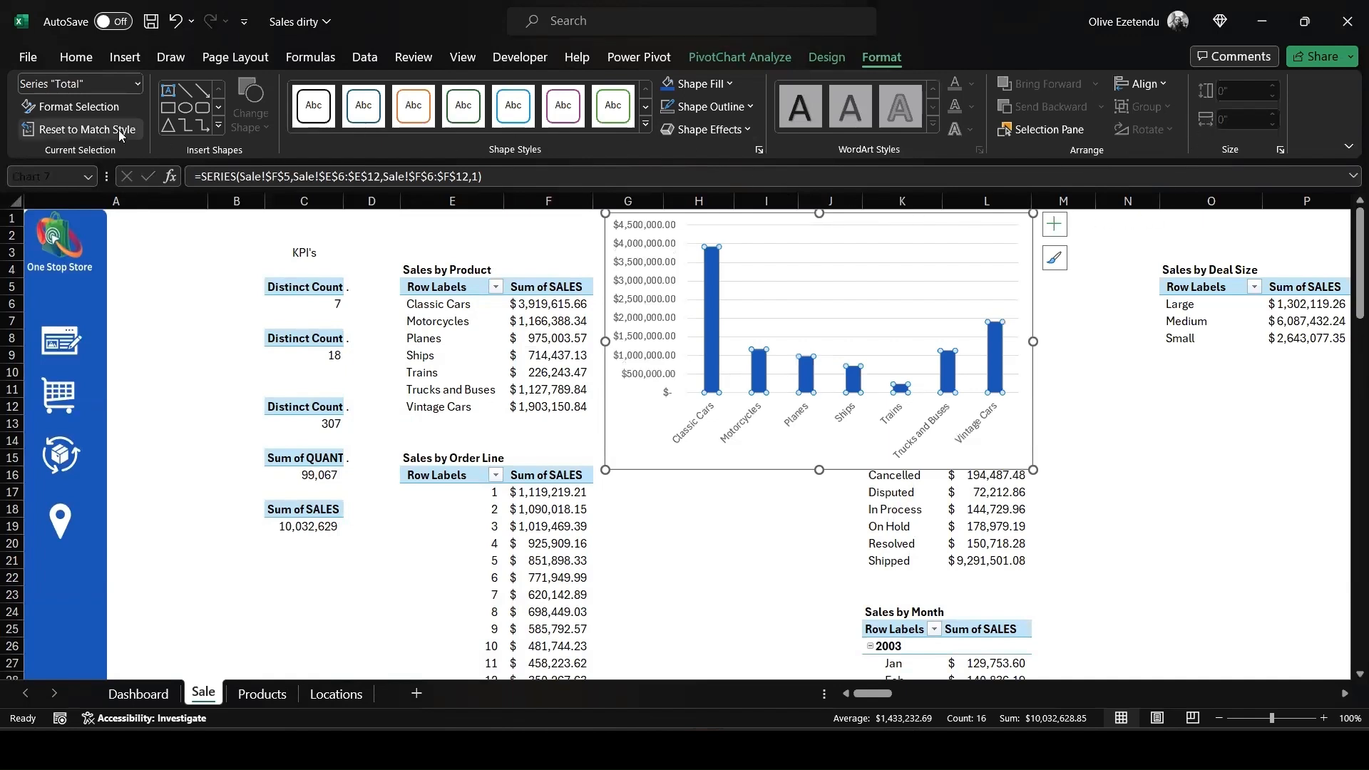
left_click(1053, 224)
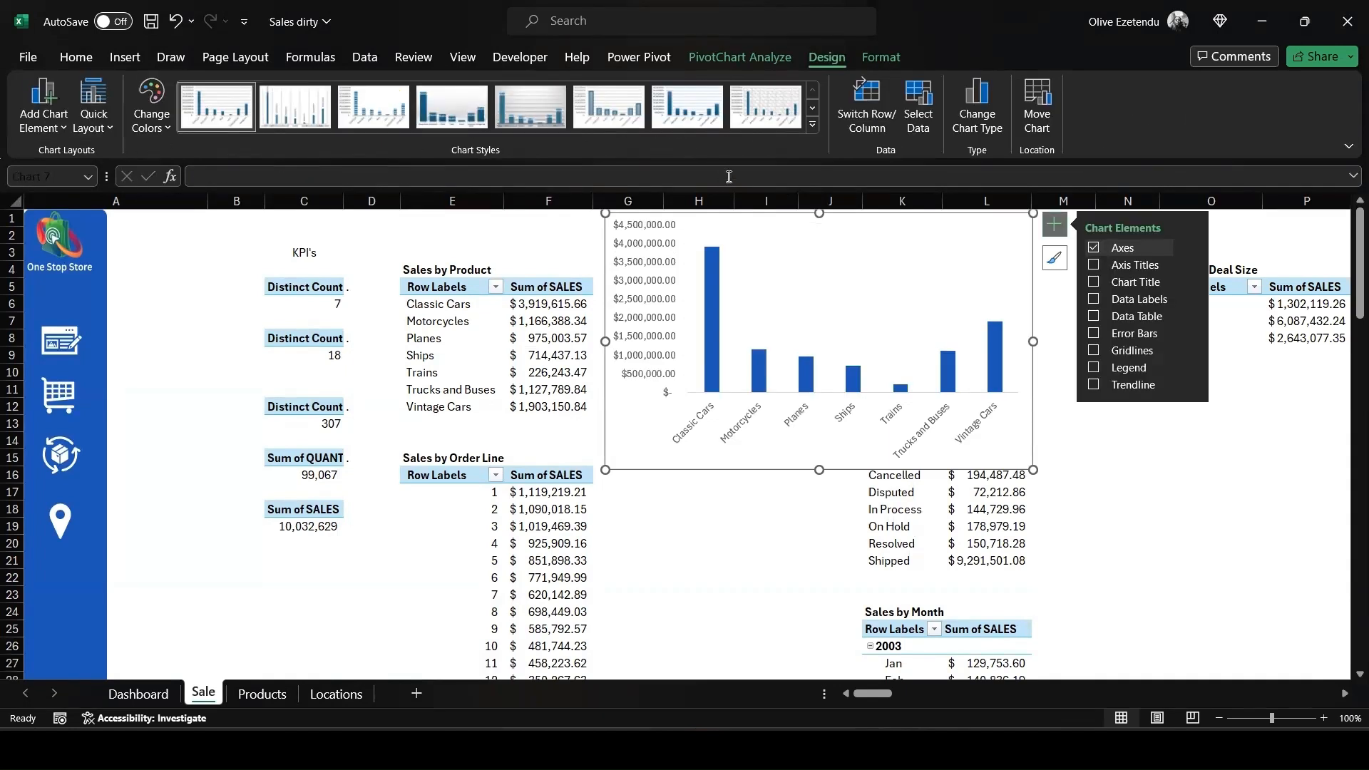
Set the gap width of the Sales by Product chart's data series to 20%.
left_click(718, 385)
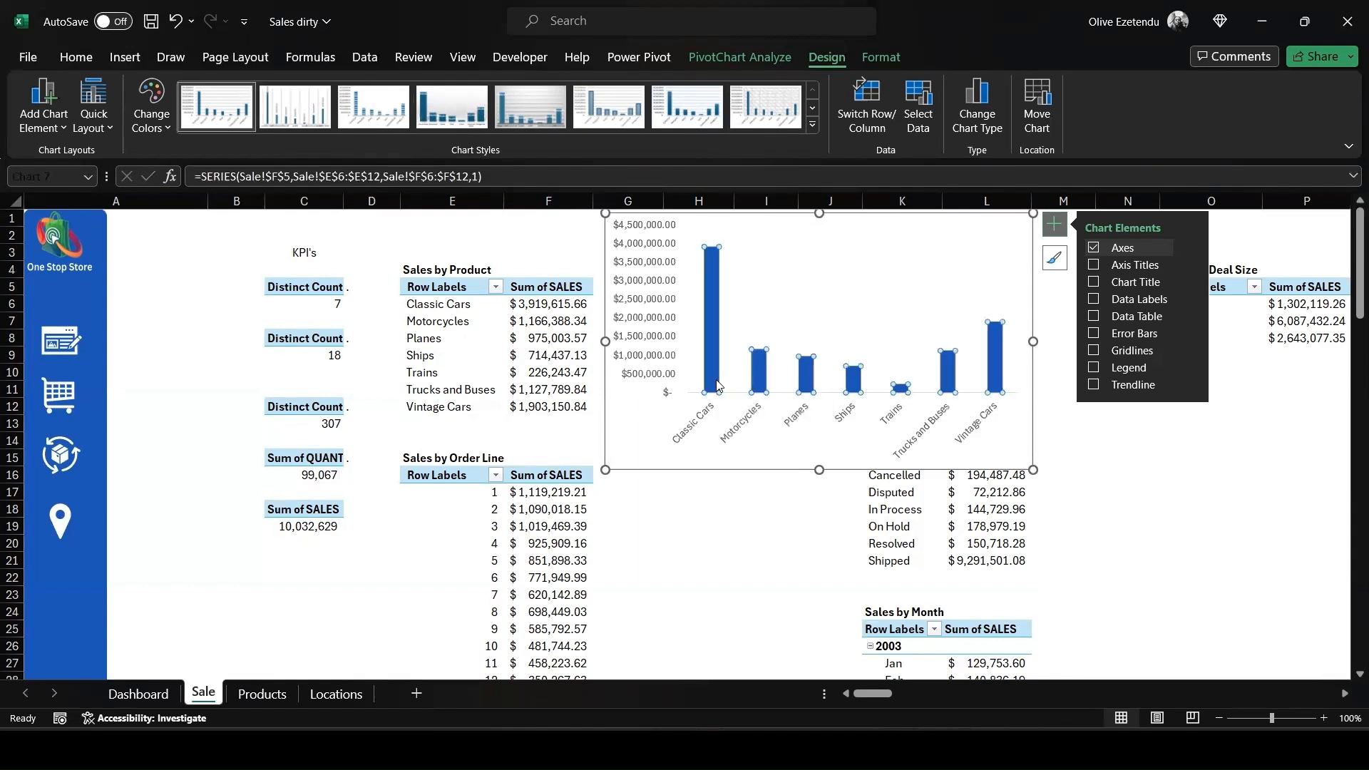
right_click(715, 387)
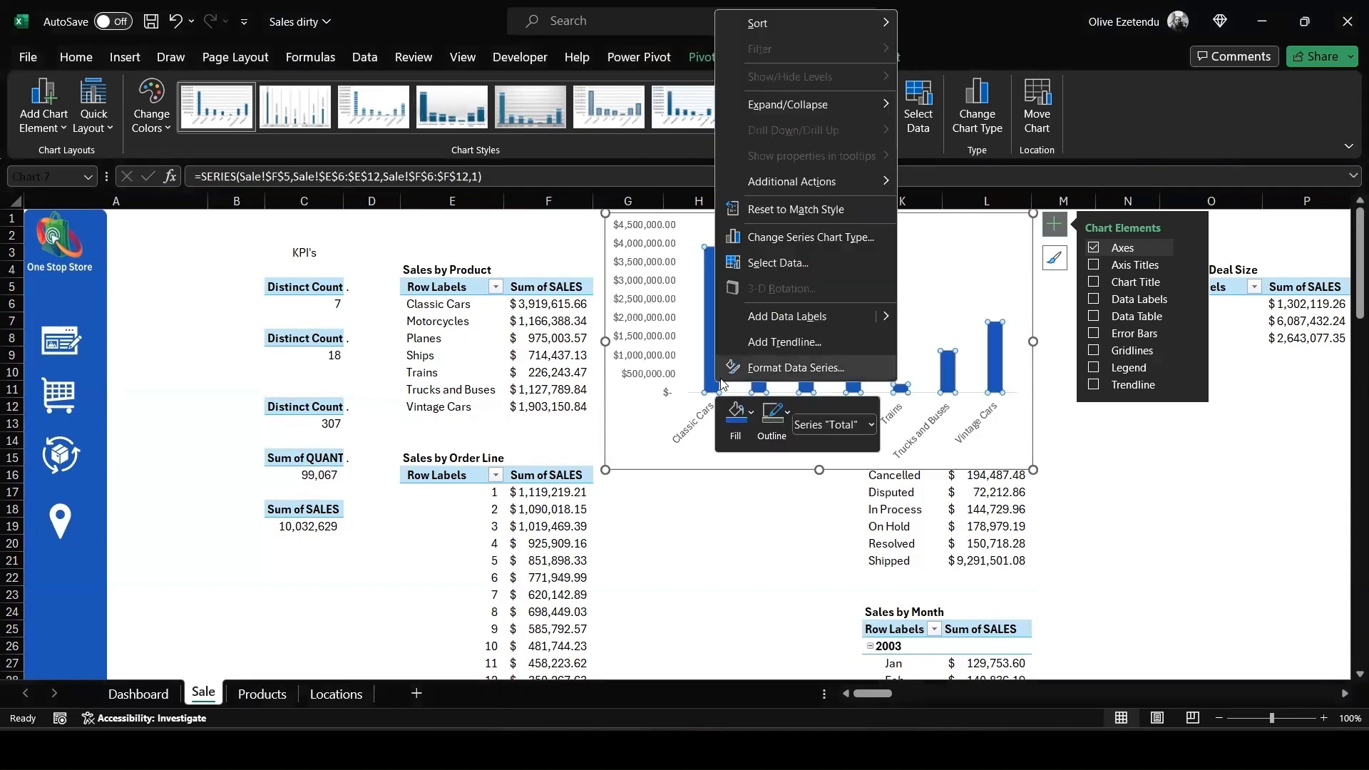
left_click(773, 368)
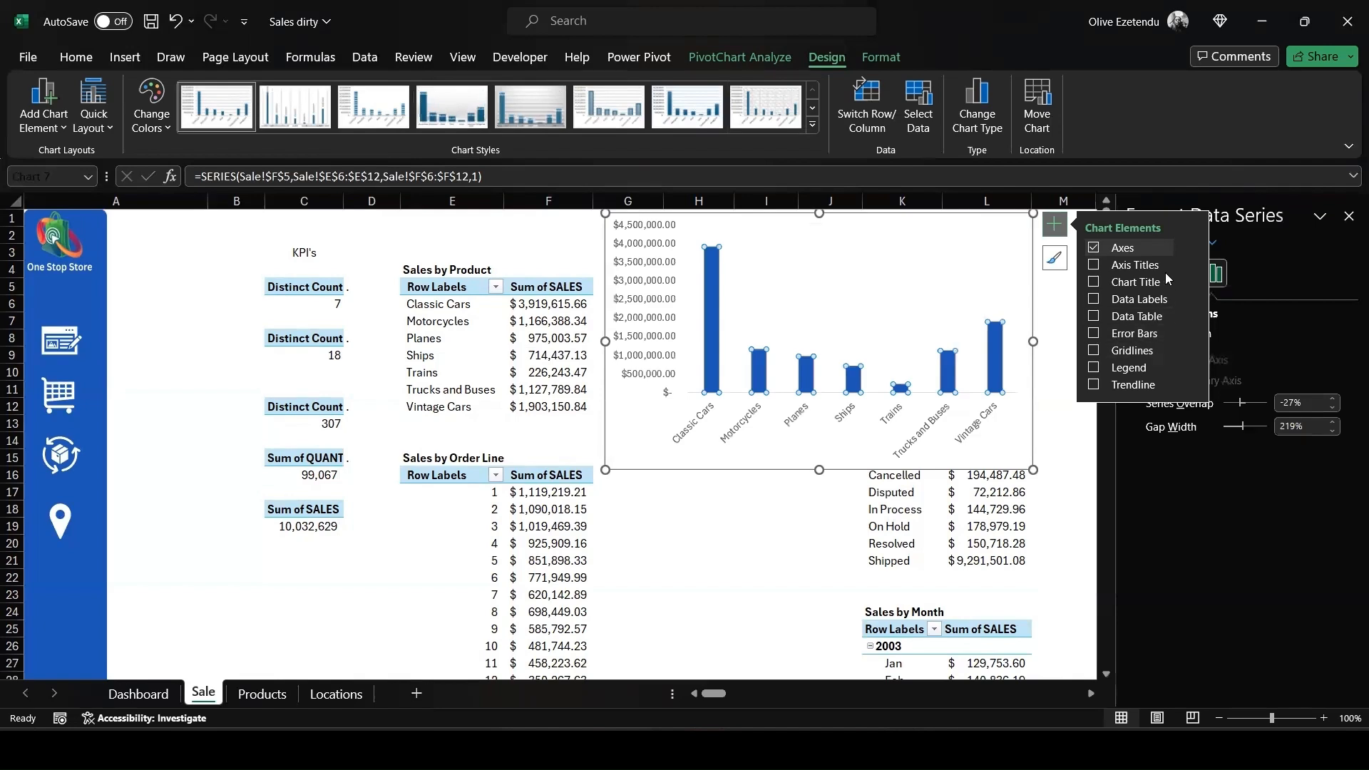
left_click(1064, 470)
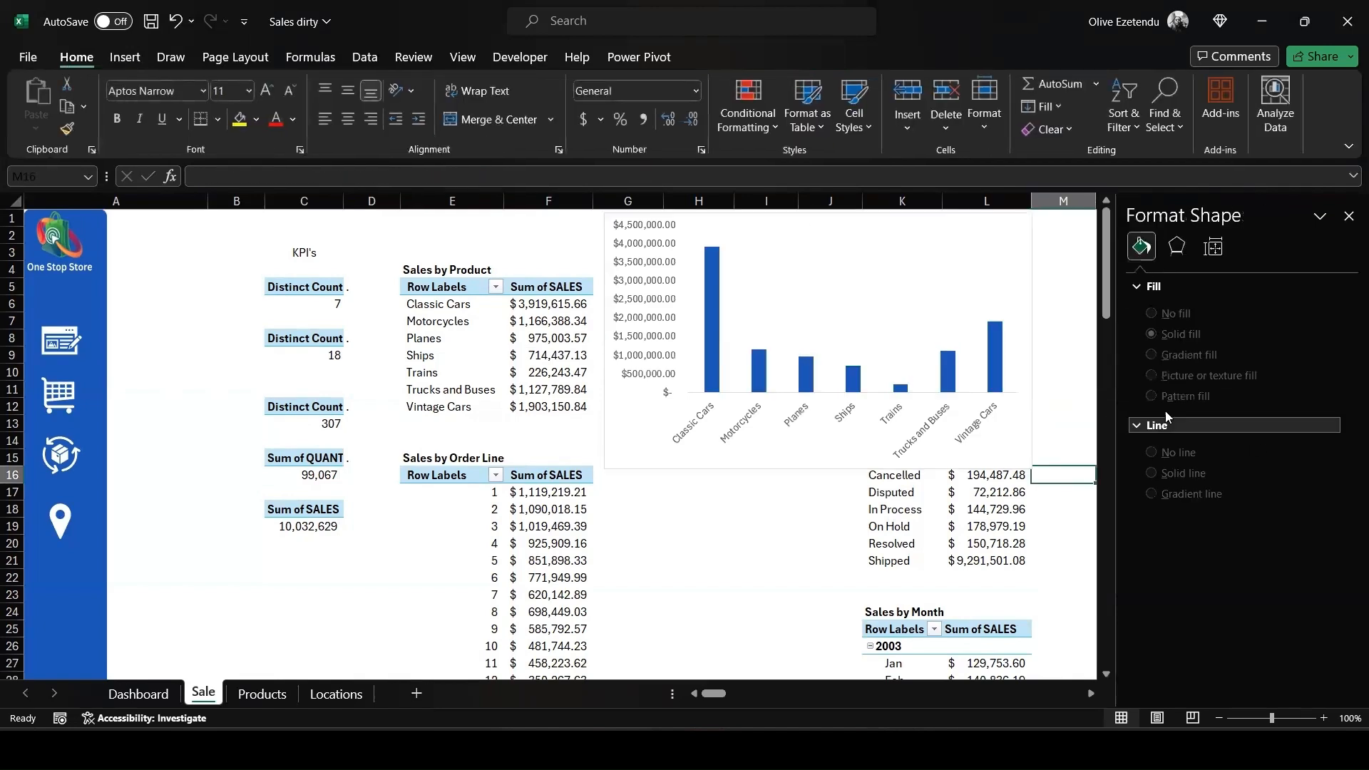
left_click(713, 378)
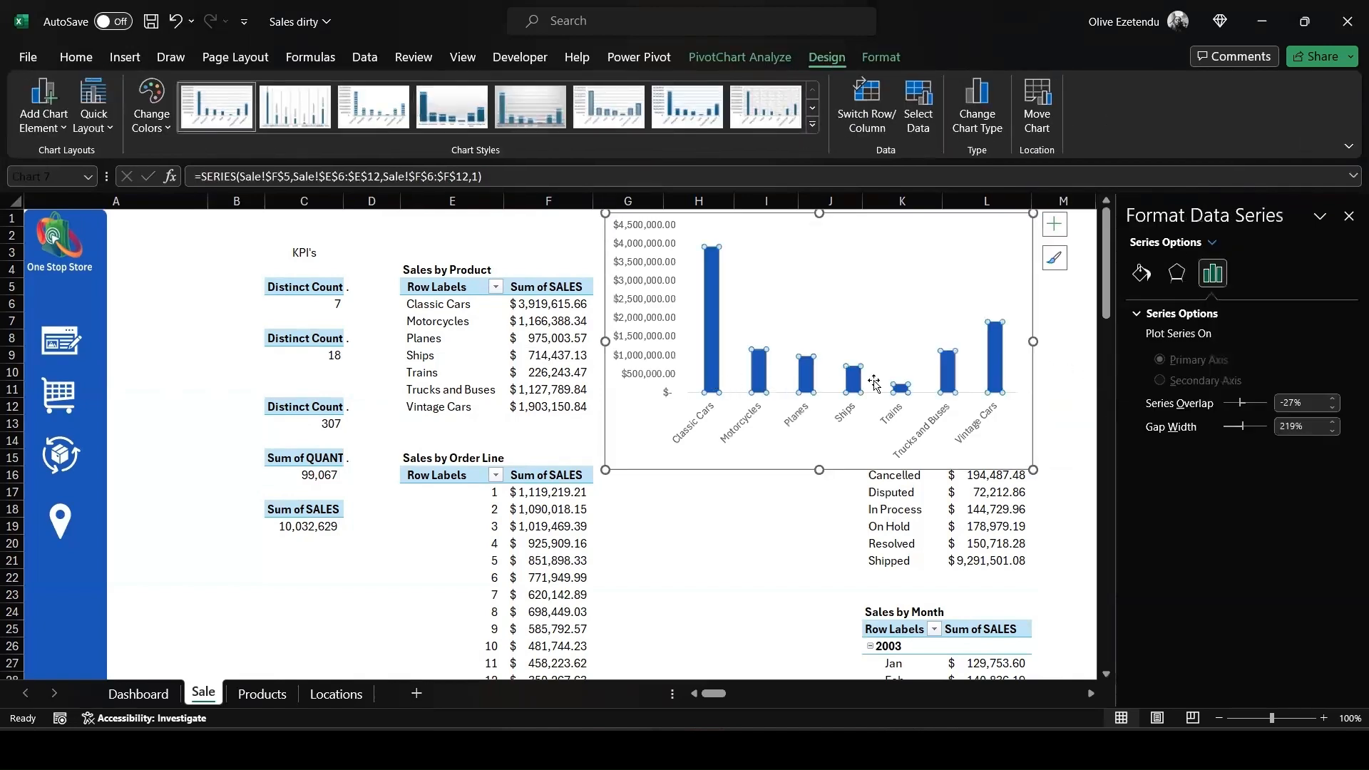
left_click_drag(1244, 431, 1226, 429)
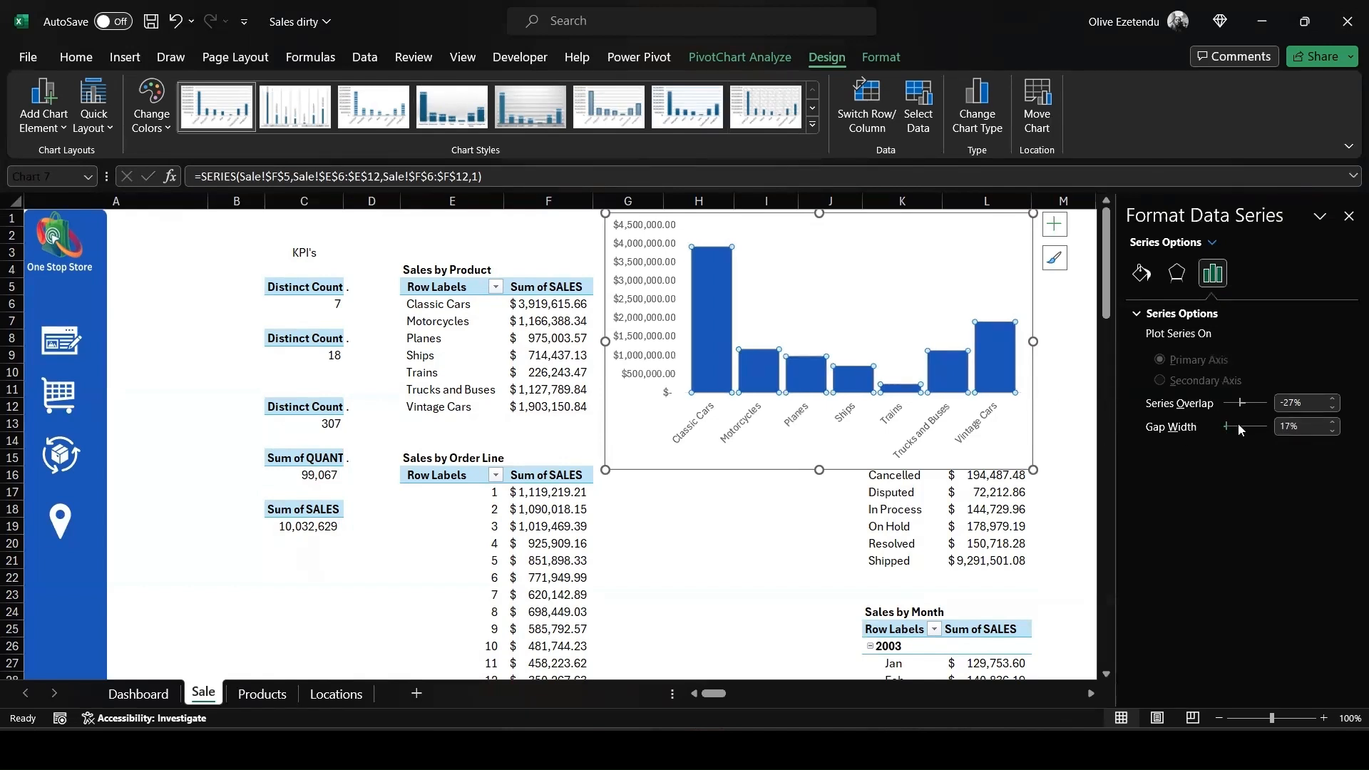
left_click(1333, 422)
left_click(1333, 421)
left_click(1334, 422)
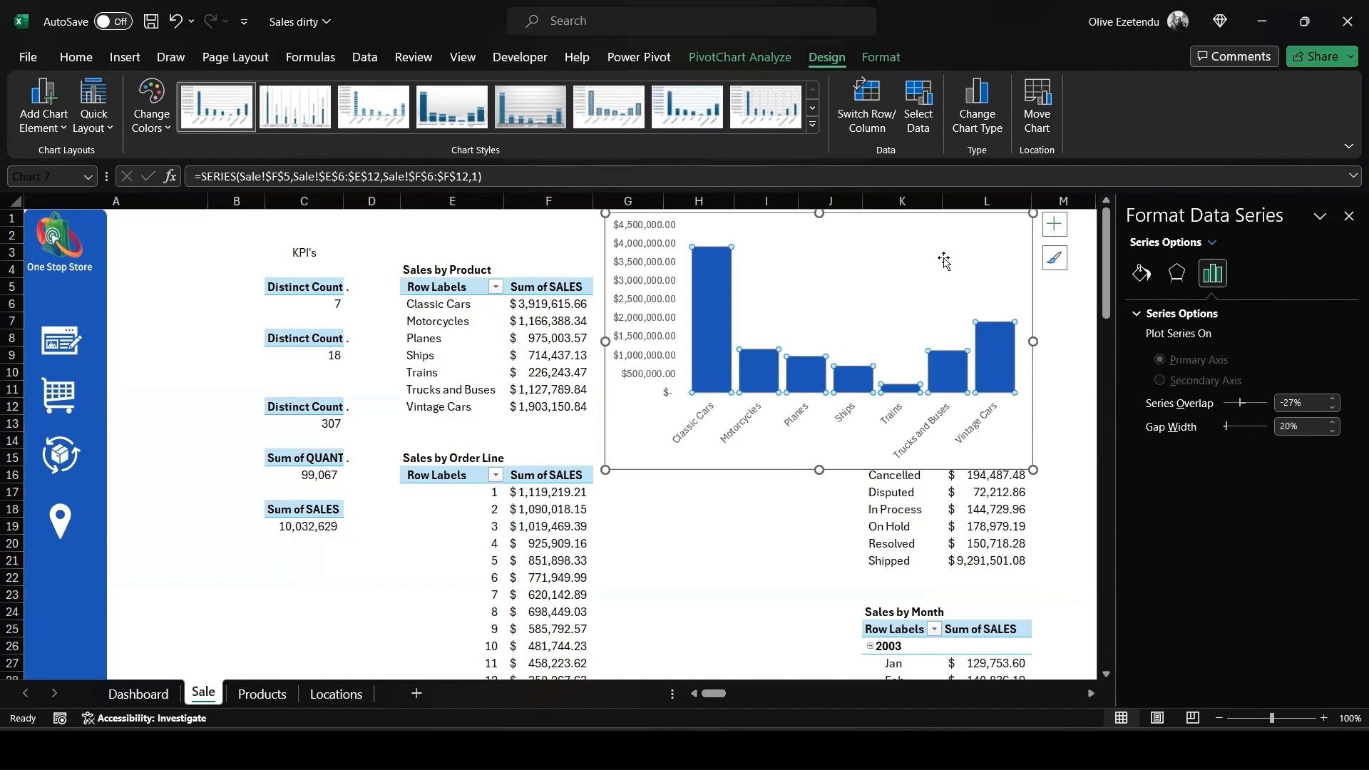
Adjust the Sales by Product chart's plot area, widen the chart leftward to the start of column F and shorten it to about row 14.
left_click(947, 312)
left_click_drag(946, 301, 941, 265)
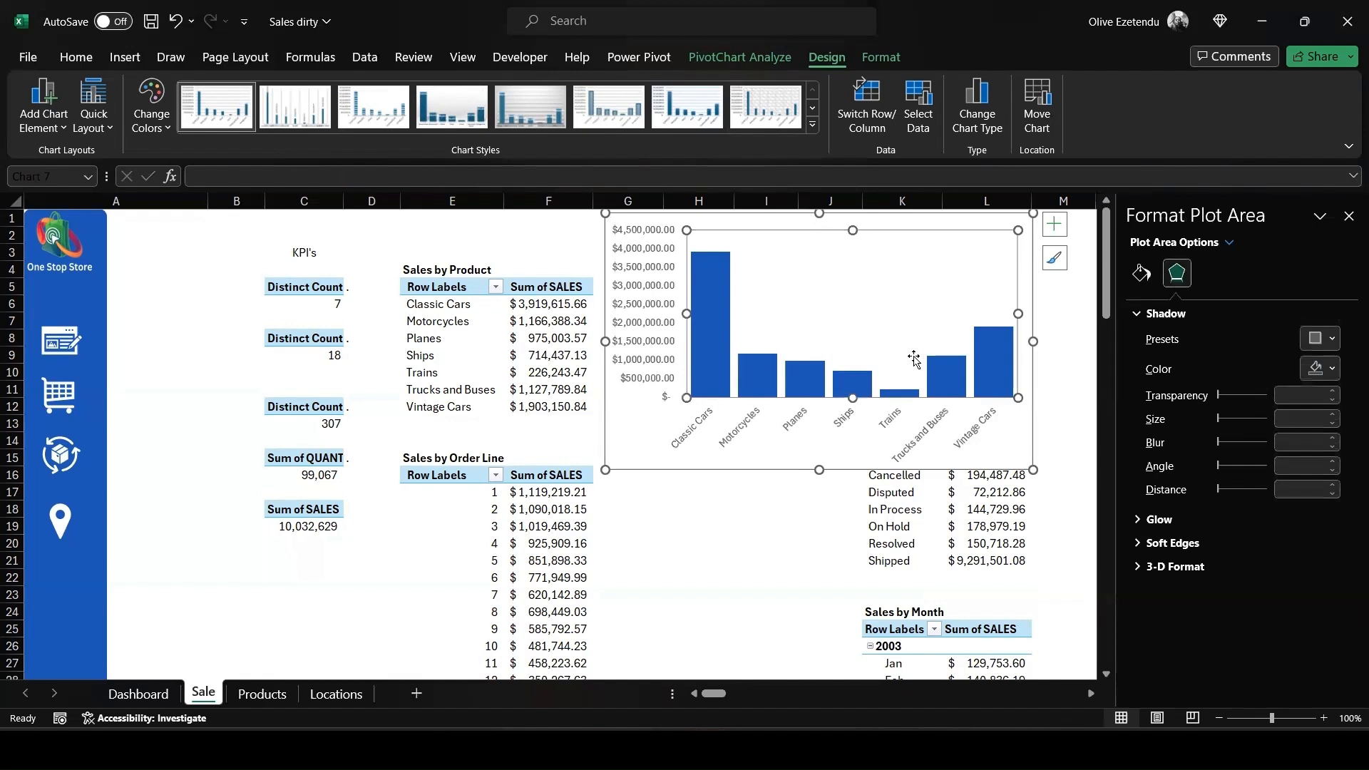
left_click_drag(601, 340, 507, 341)
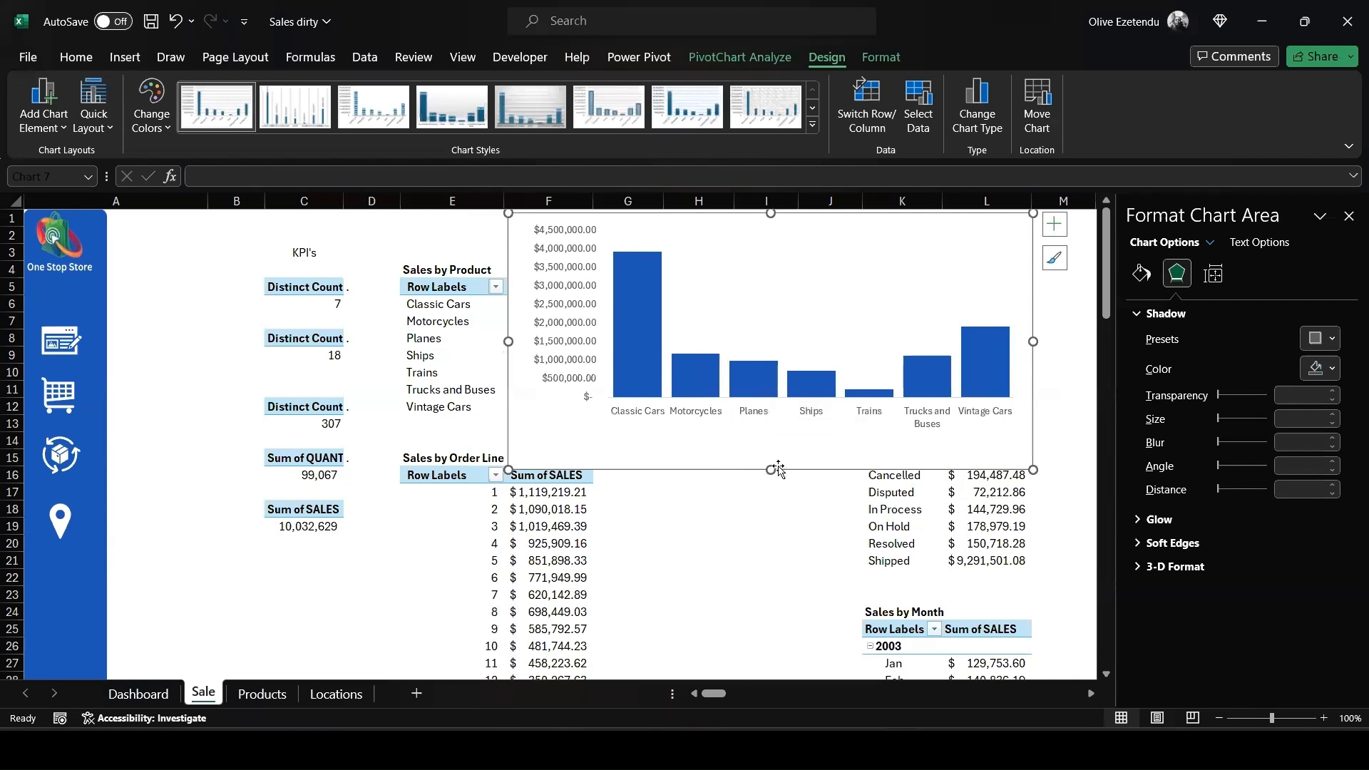
left_click_drag(770, 470, 769, 443)
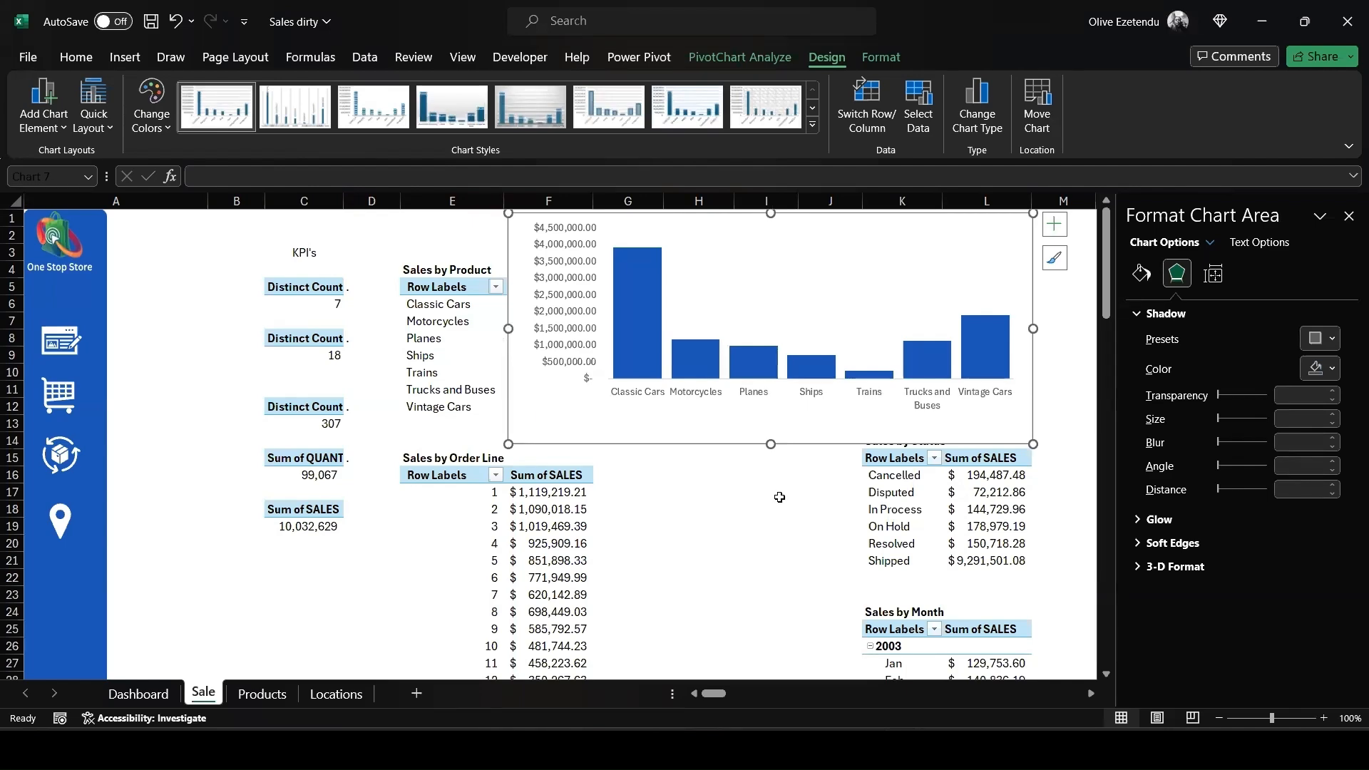
Insert a 2-D clustered column PivotChart from the Sales by Order Line table and place it beside the table.
scroll(774, 498, "down", 3)
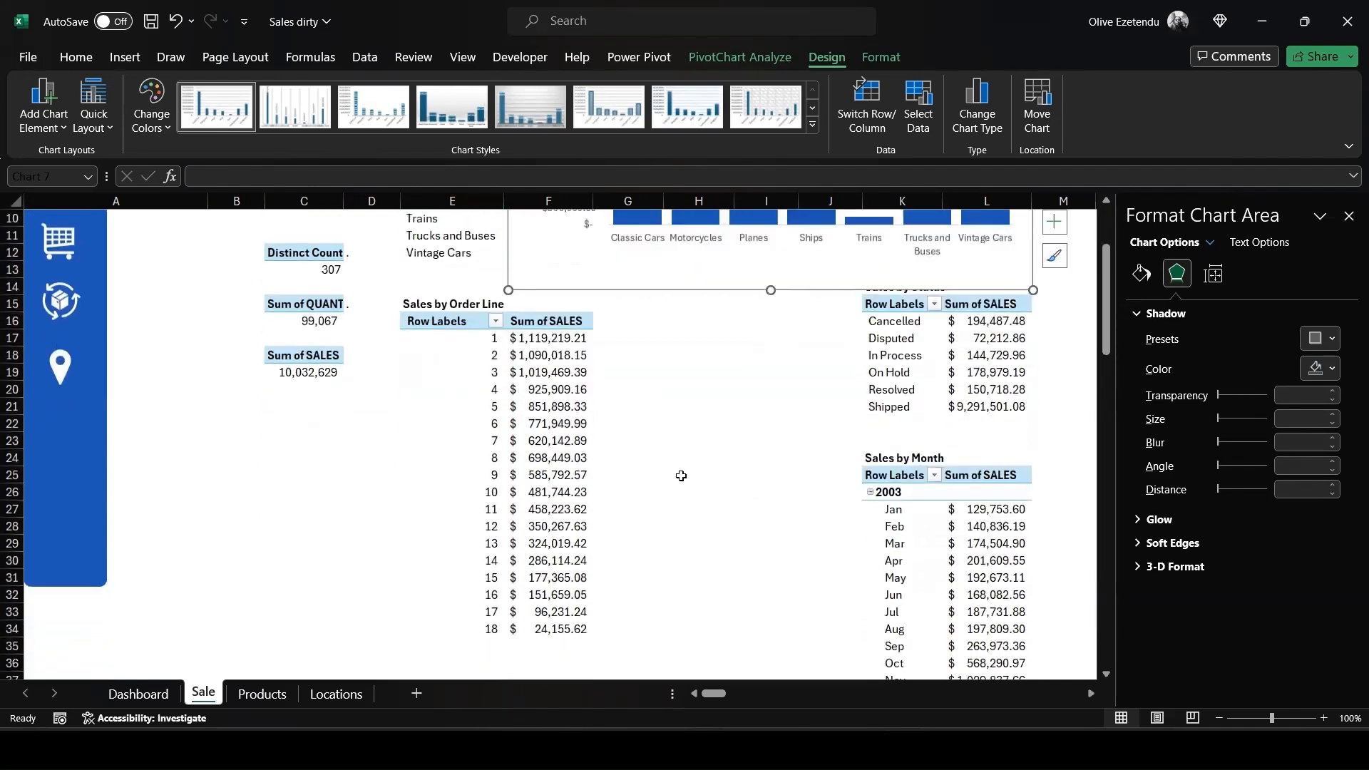
left_click_drag(400, 329, 542, 631)
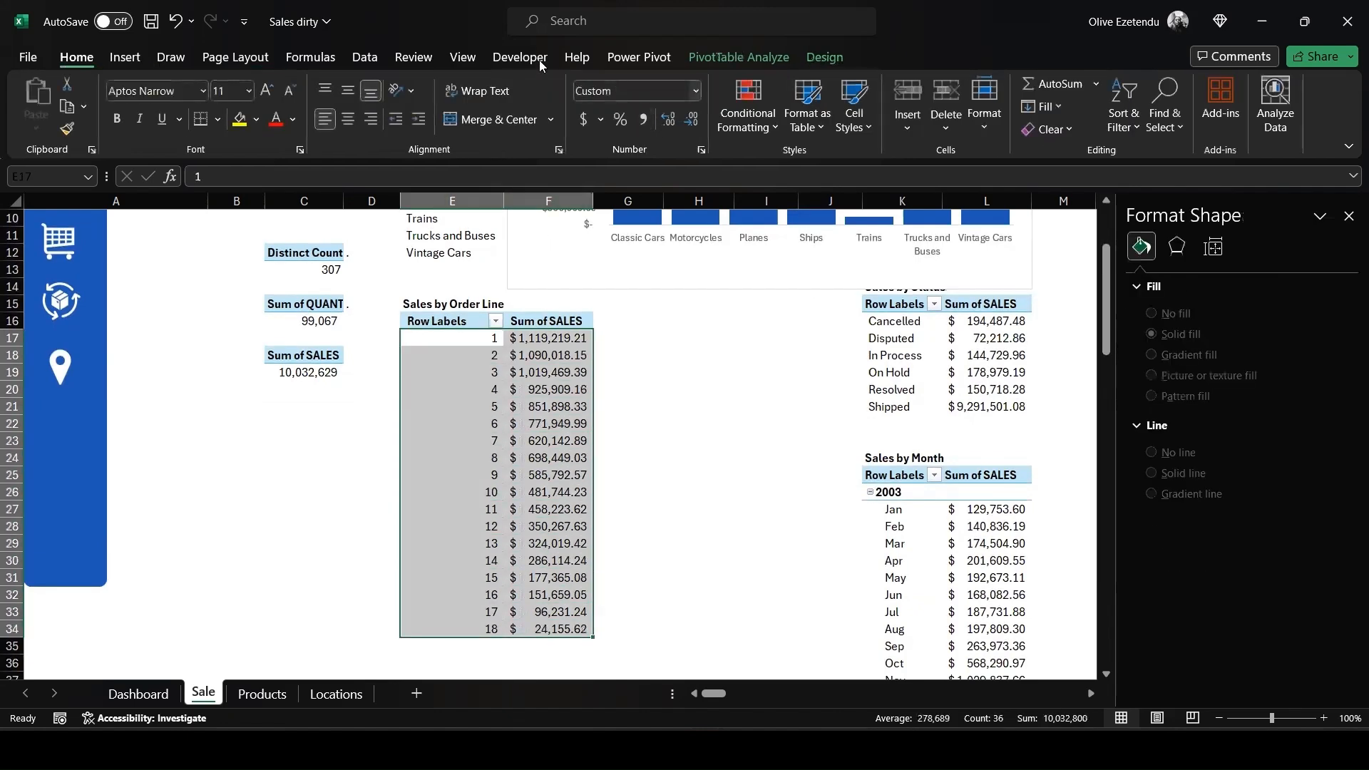
left_click(118, 64)
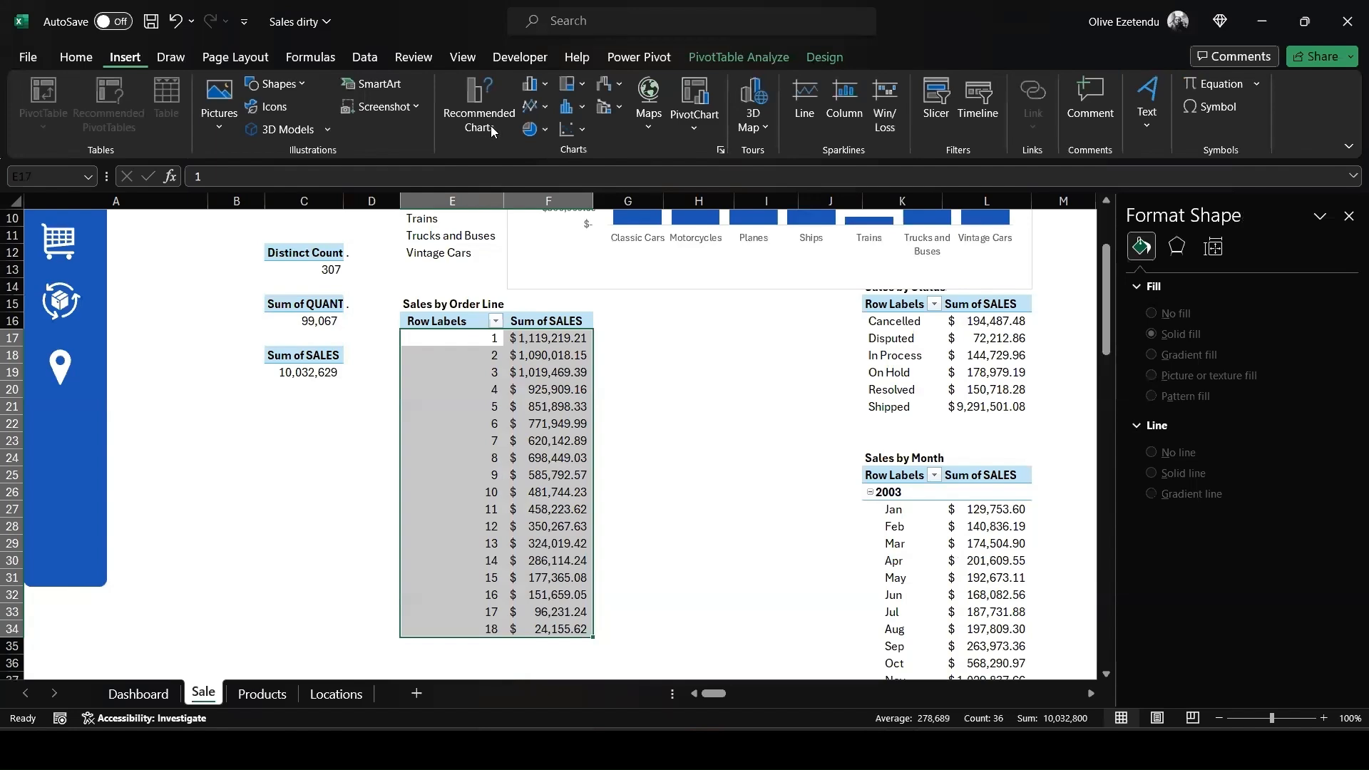
left_click(546, 87)
left_click(543, 146)
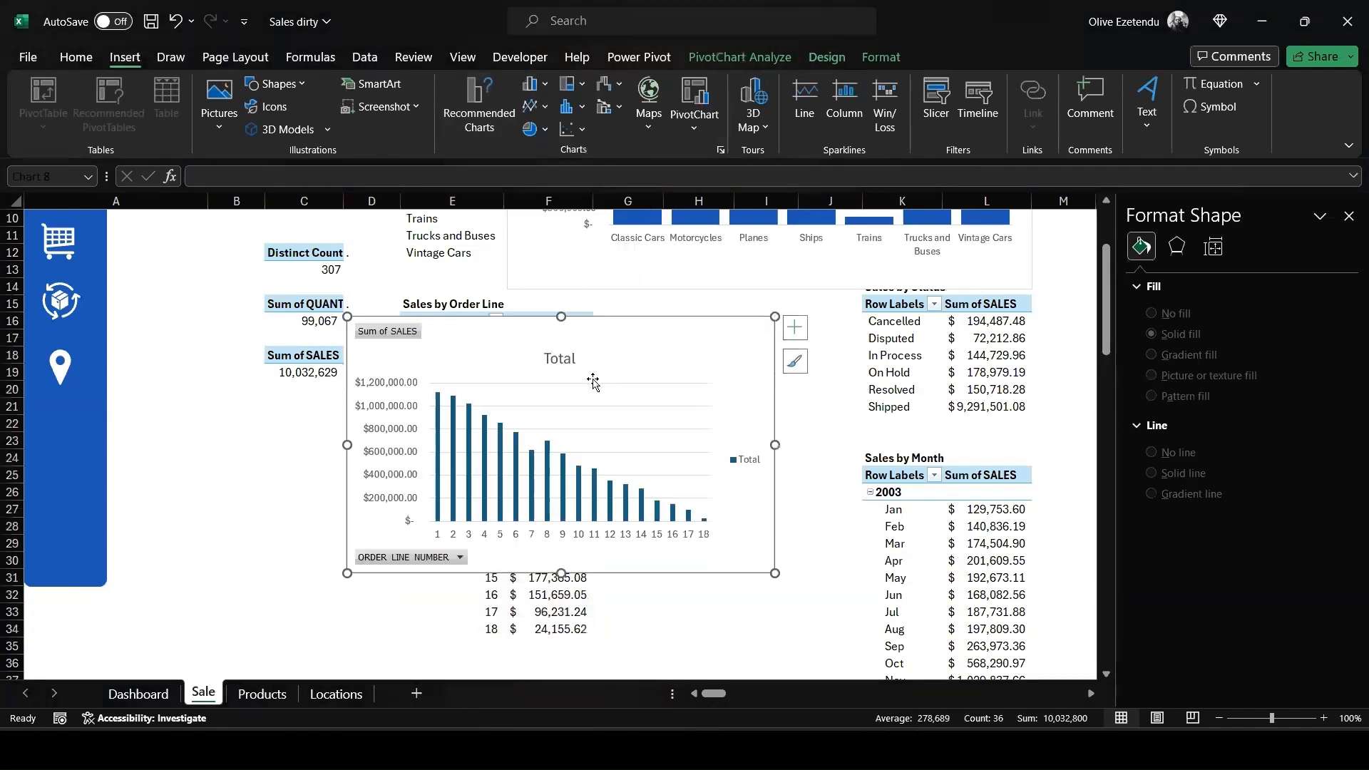
left_click_drag(587, 361, 856, 418)
Set the Sales by Product chart's plot area to no fill and no border line.
scroll(764, 269, "up", 3)
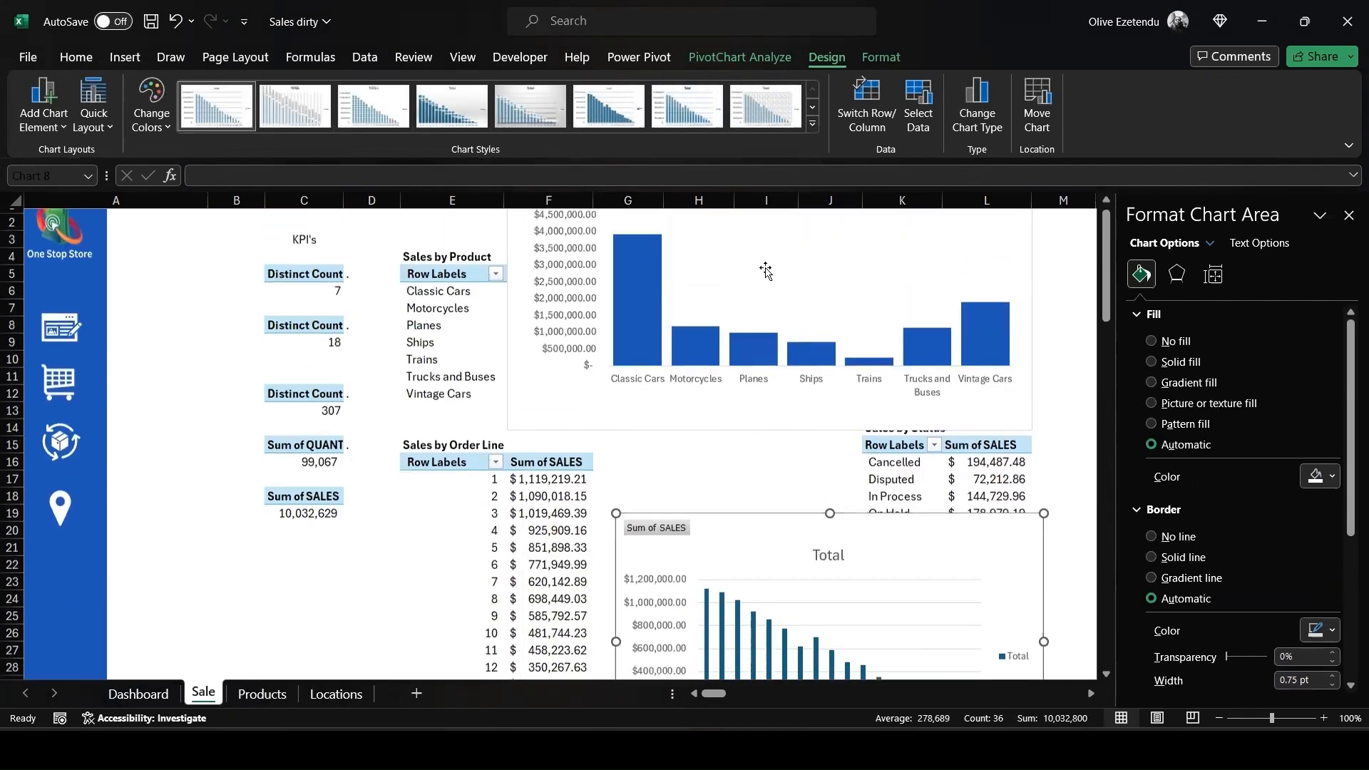
left_click(952, 244)
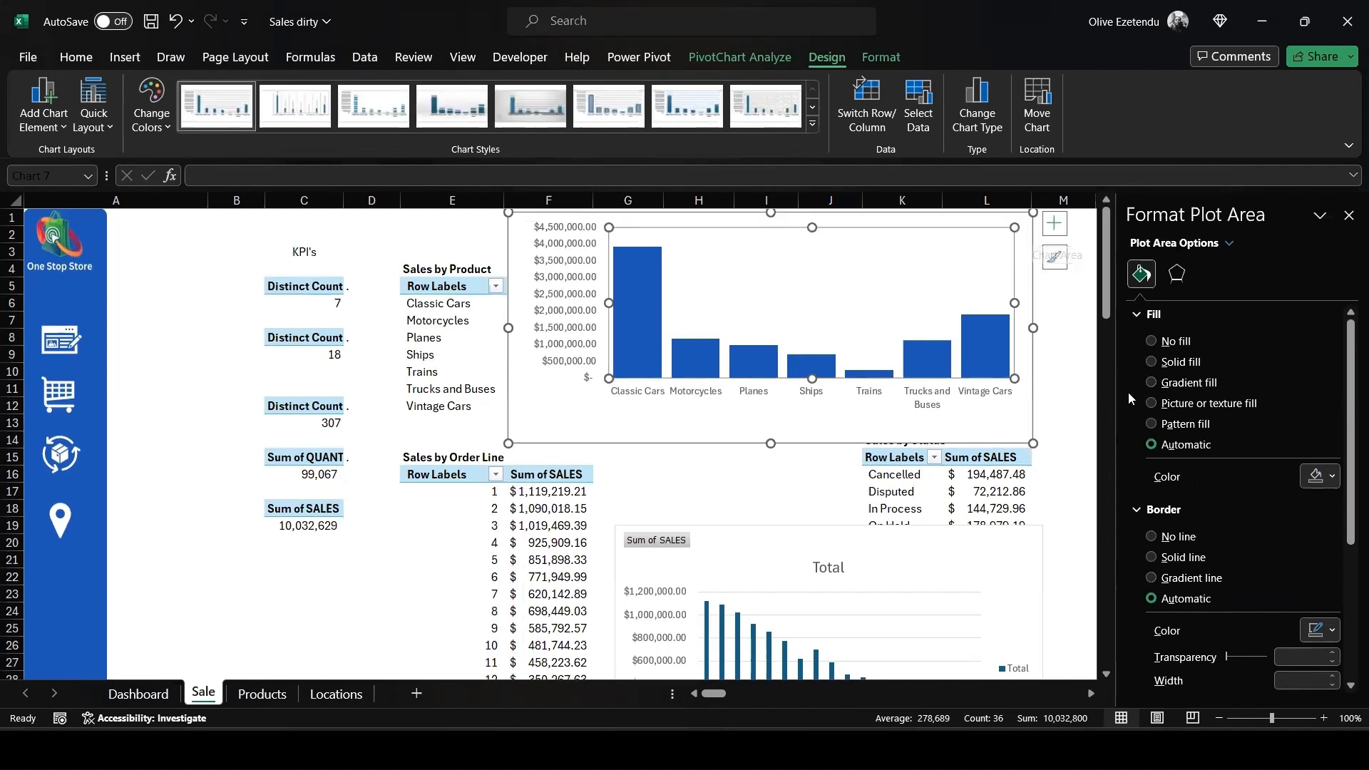
left_click(1149, 340)
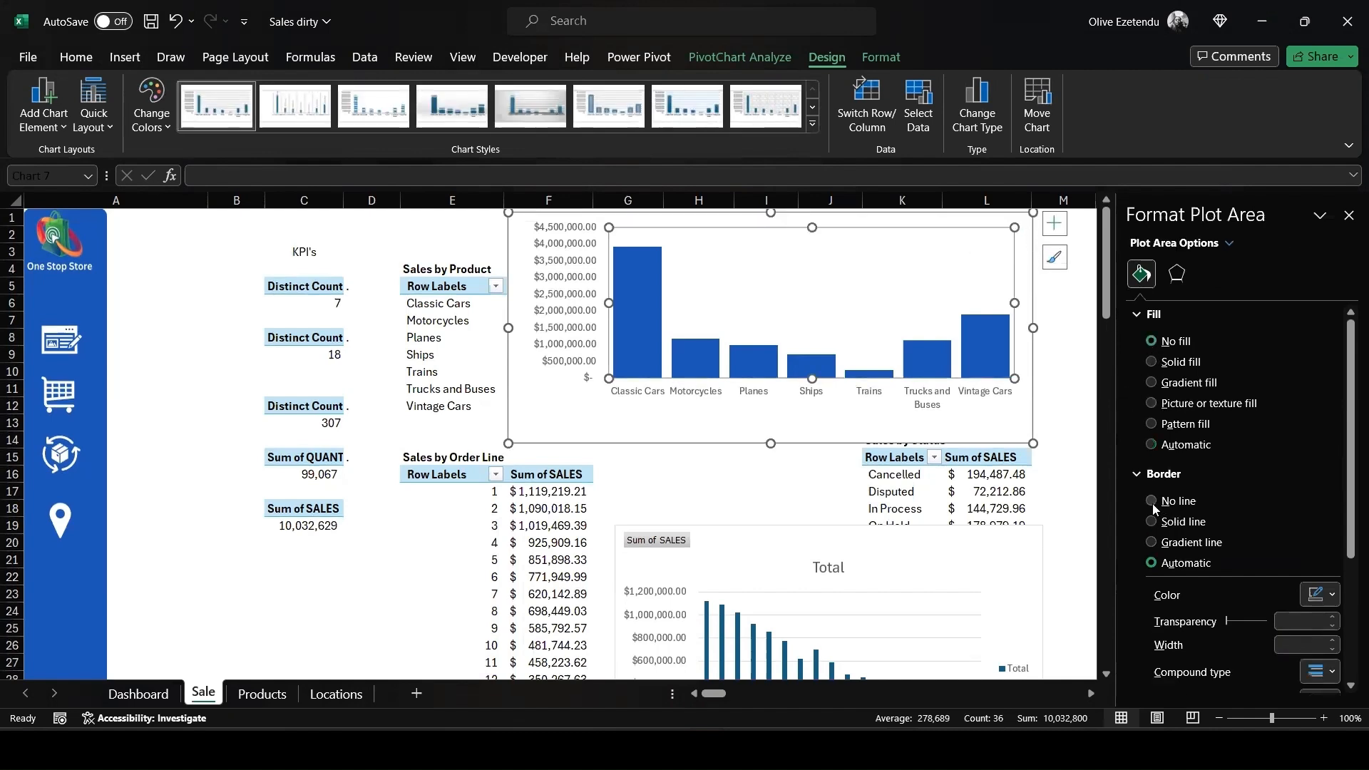
left_click(1152, 501)
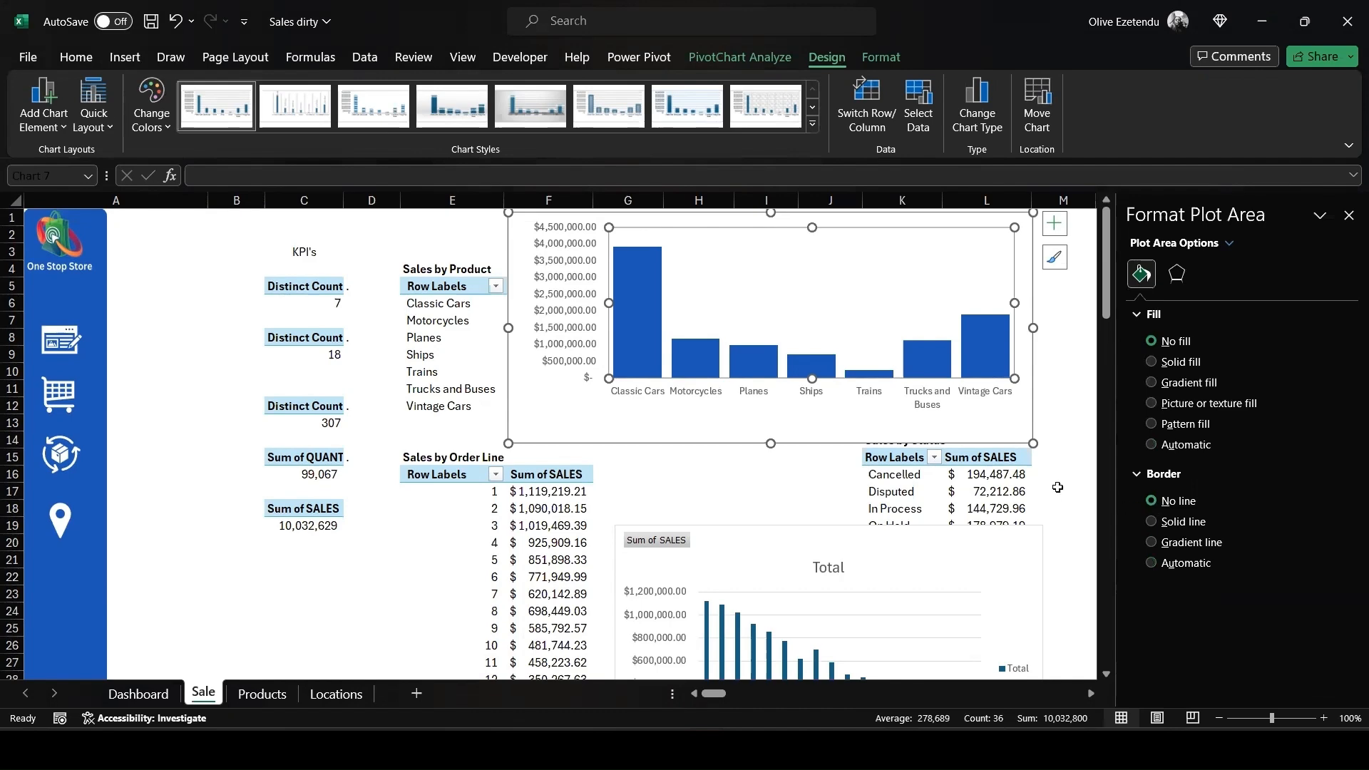
Hide all field buttons on the Sales by Order Line chart and delete its legend and title.
scroll(866, 551, "down", 4)
left_click(771, 364)
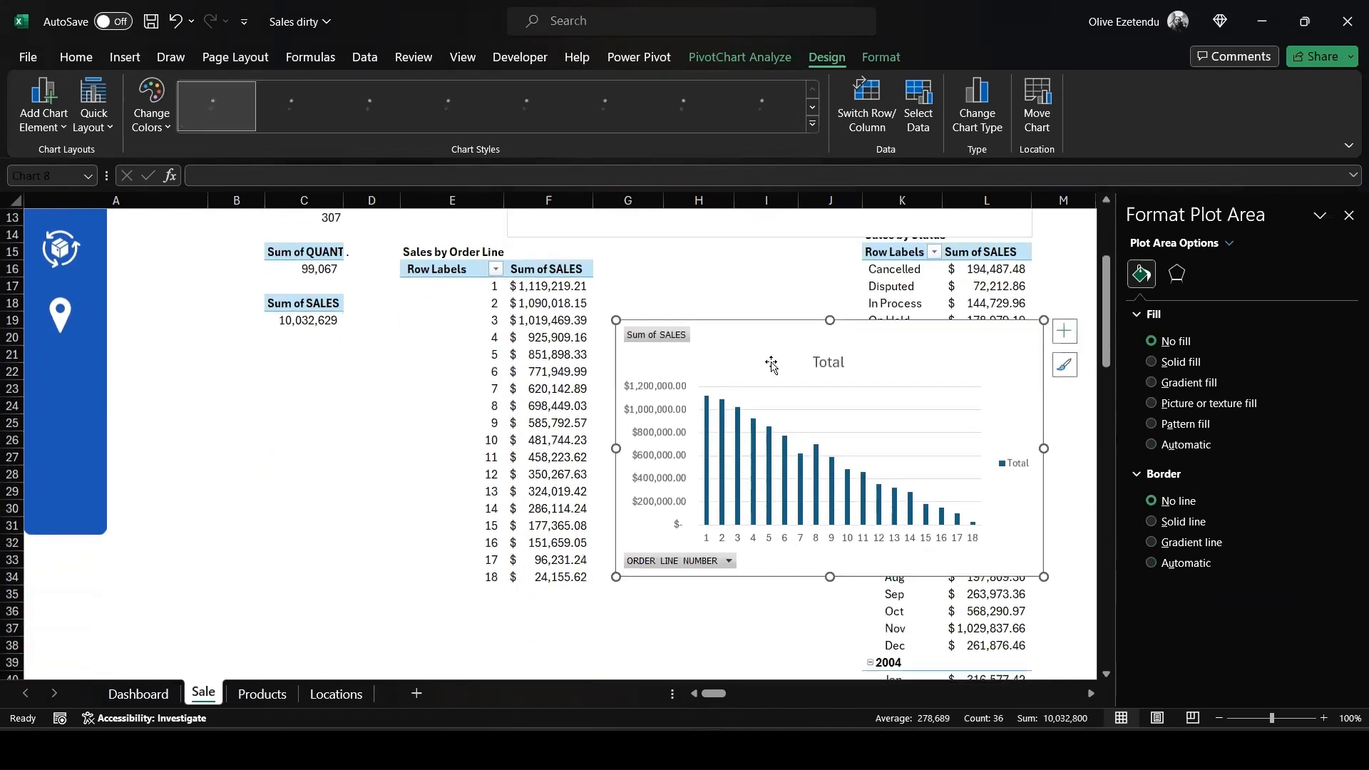
right_click(651, 337)
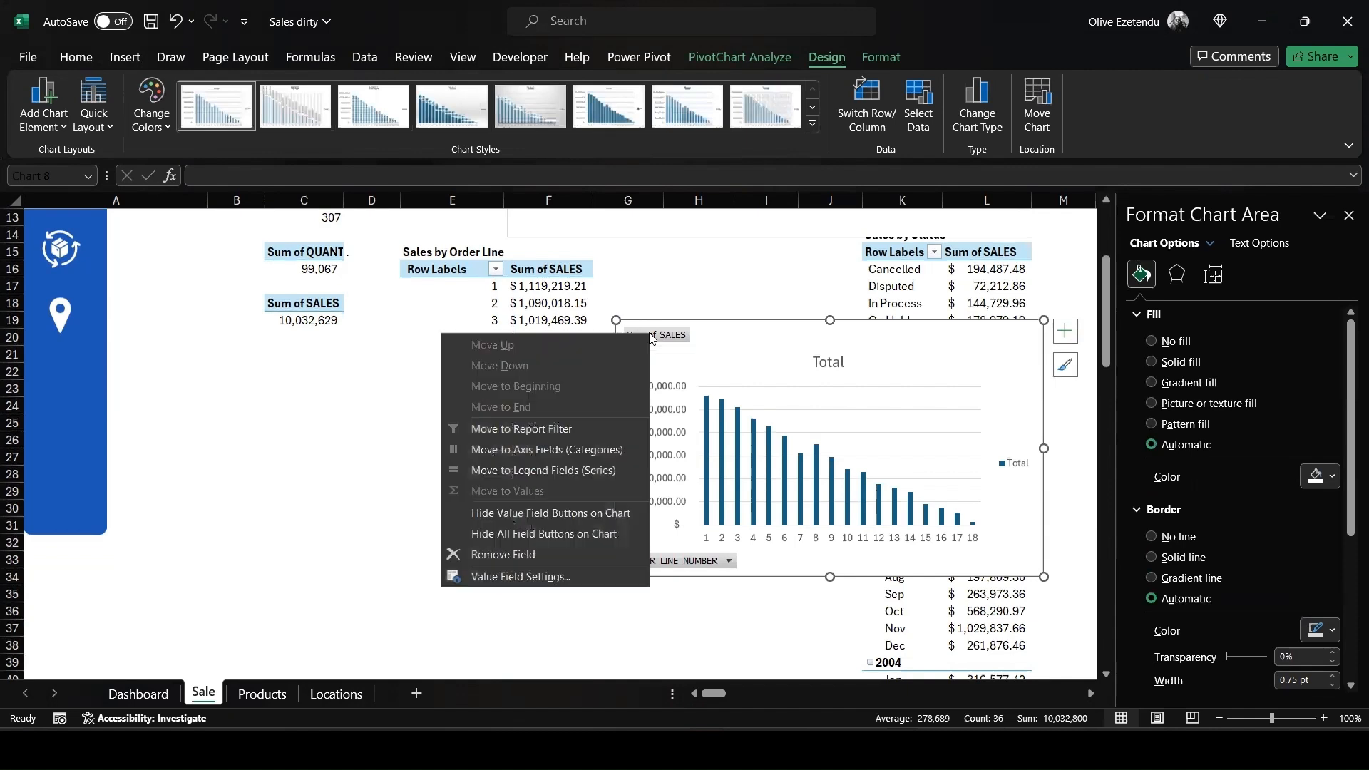
left_click(537, 535)
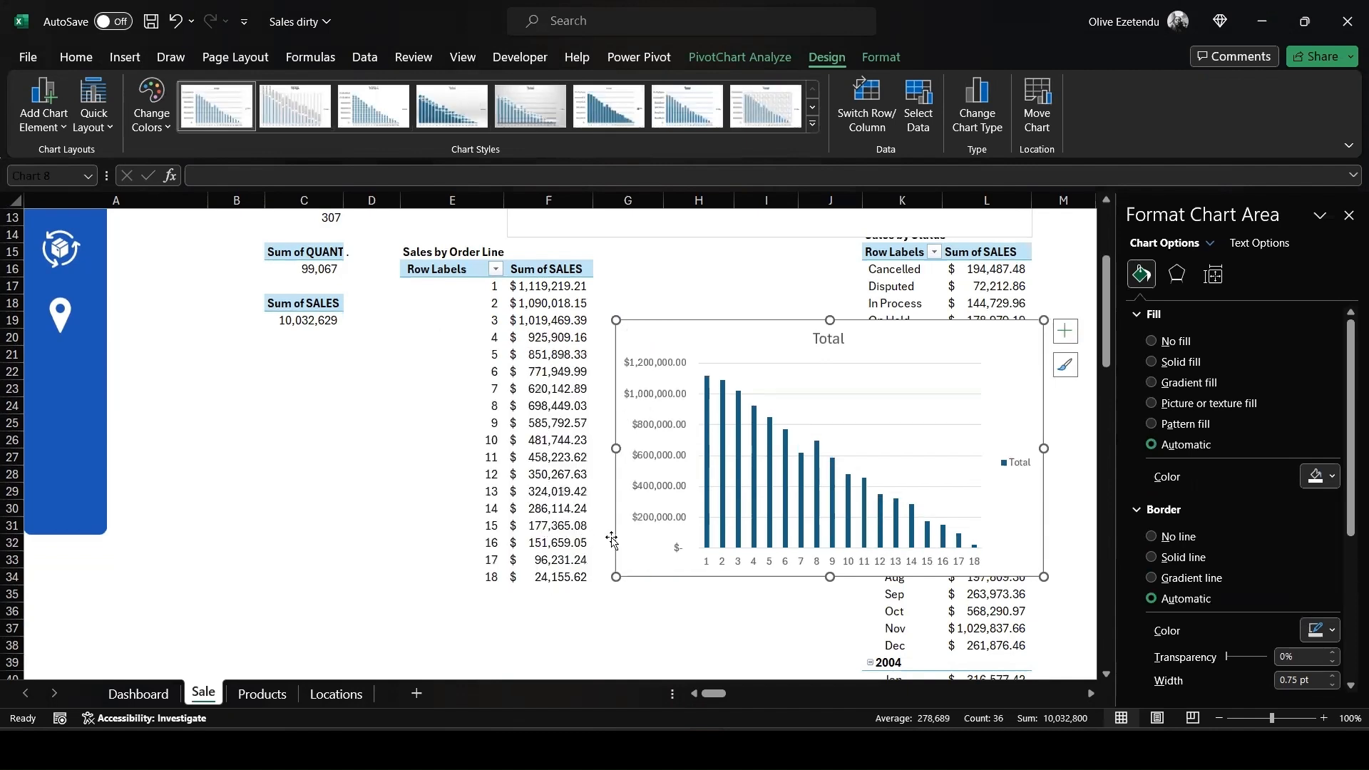
left_click(1022, 473)
key("Delete")
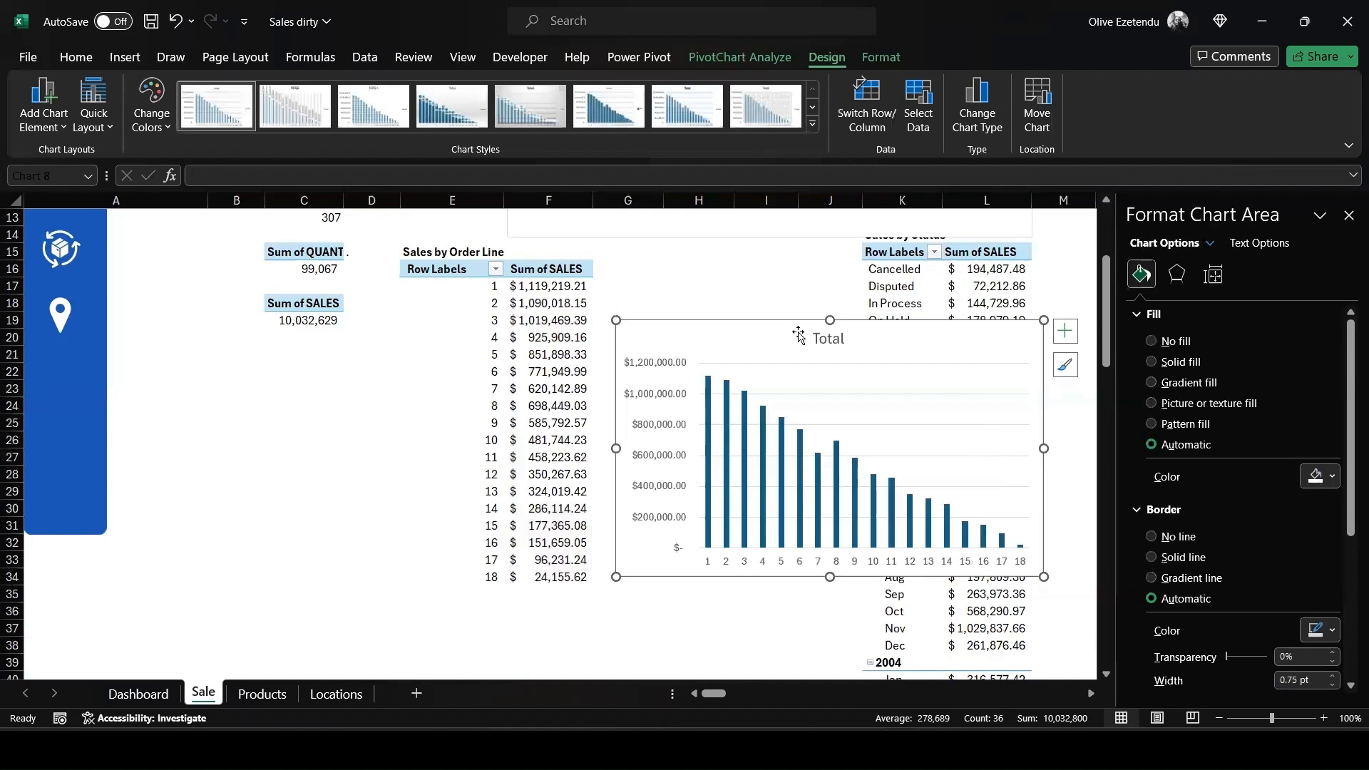
left_click(828, 340)
key("Delete")
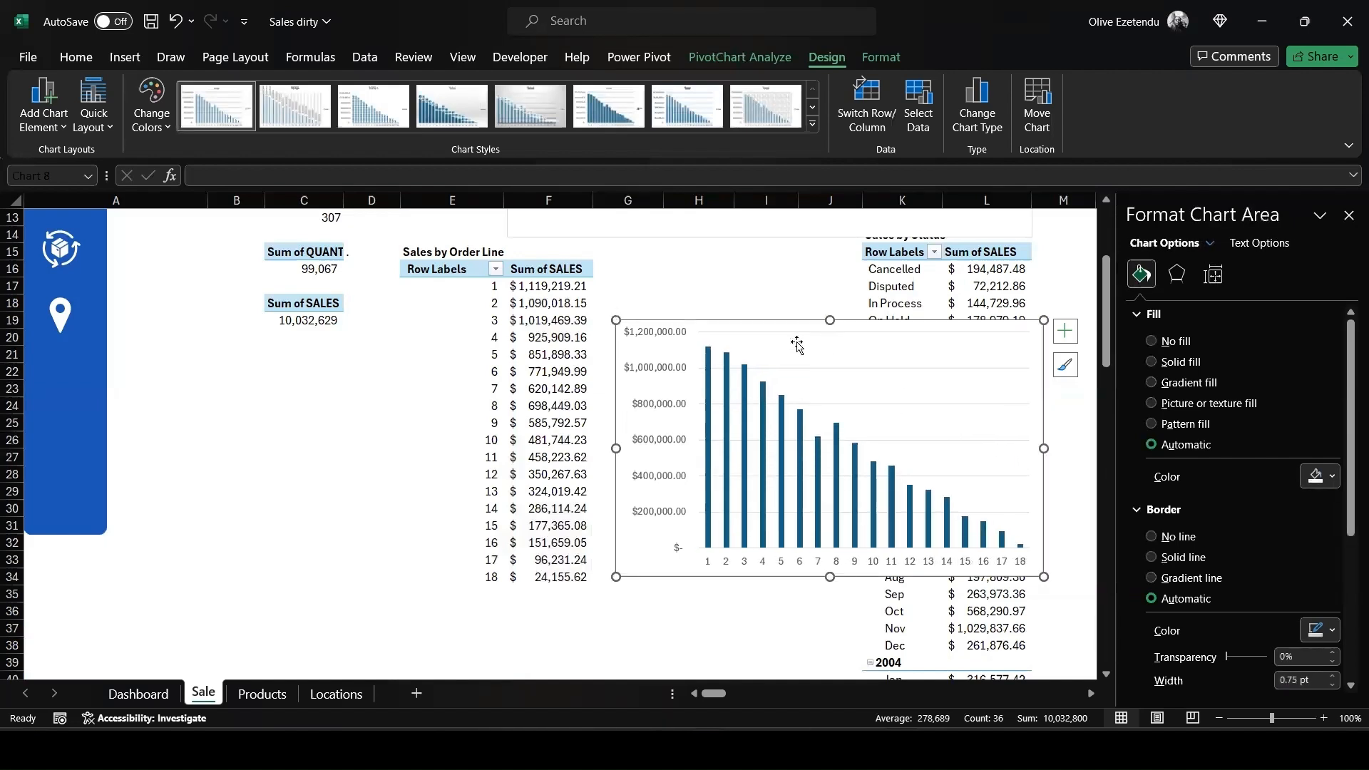
Set the Sales by Order Line chart area to no fill and no border line, and remove its gridlines.
left_click(1151, 340)
left_click(1150, 501)
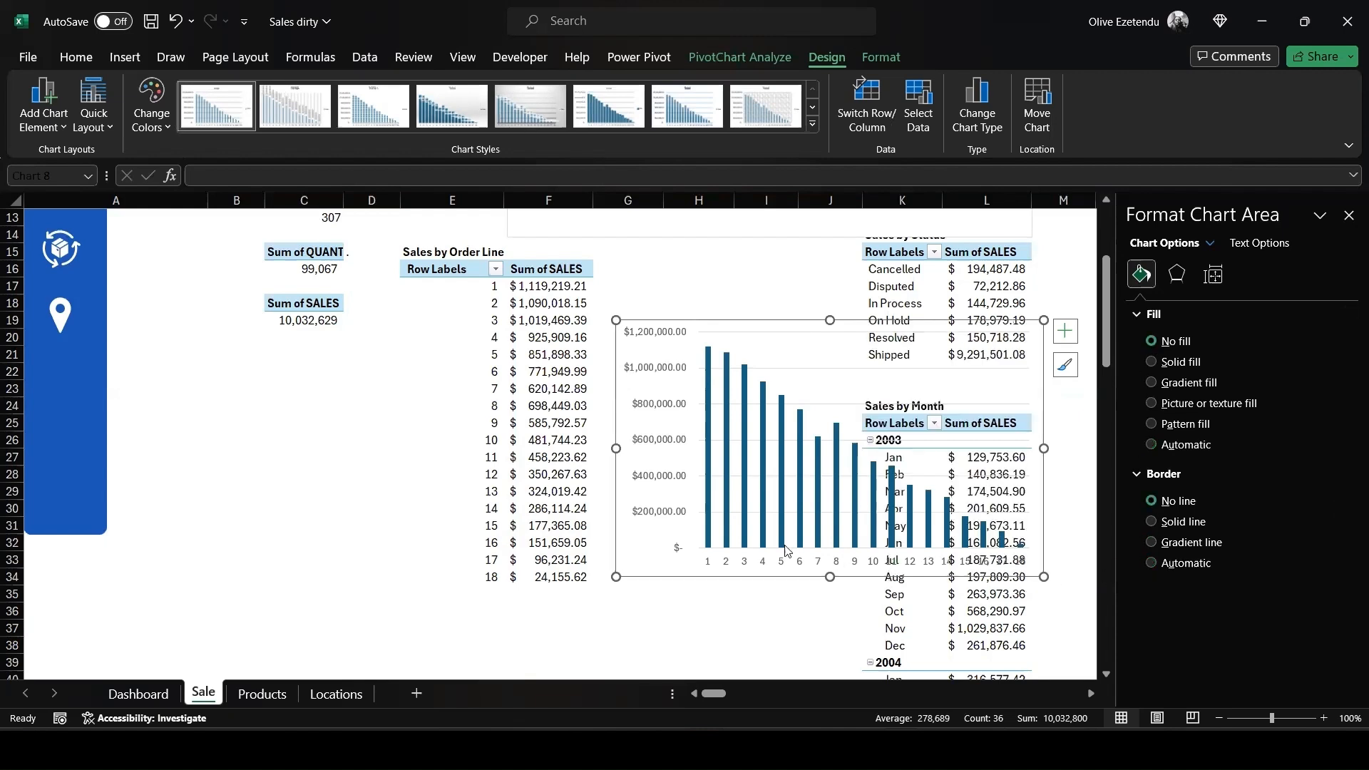
left_click(1177, 275)
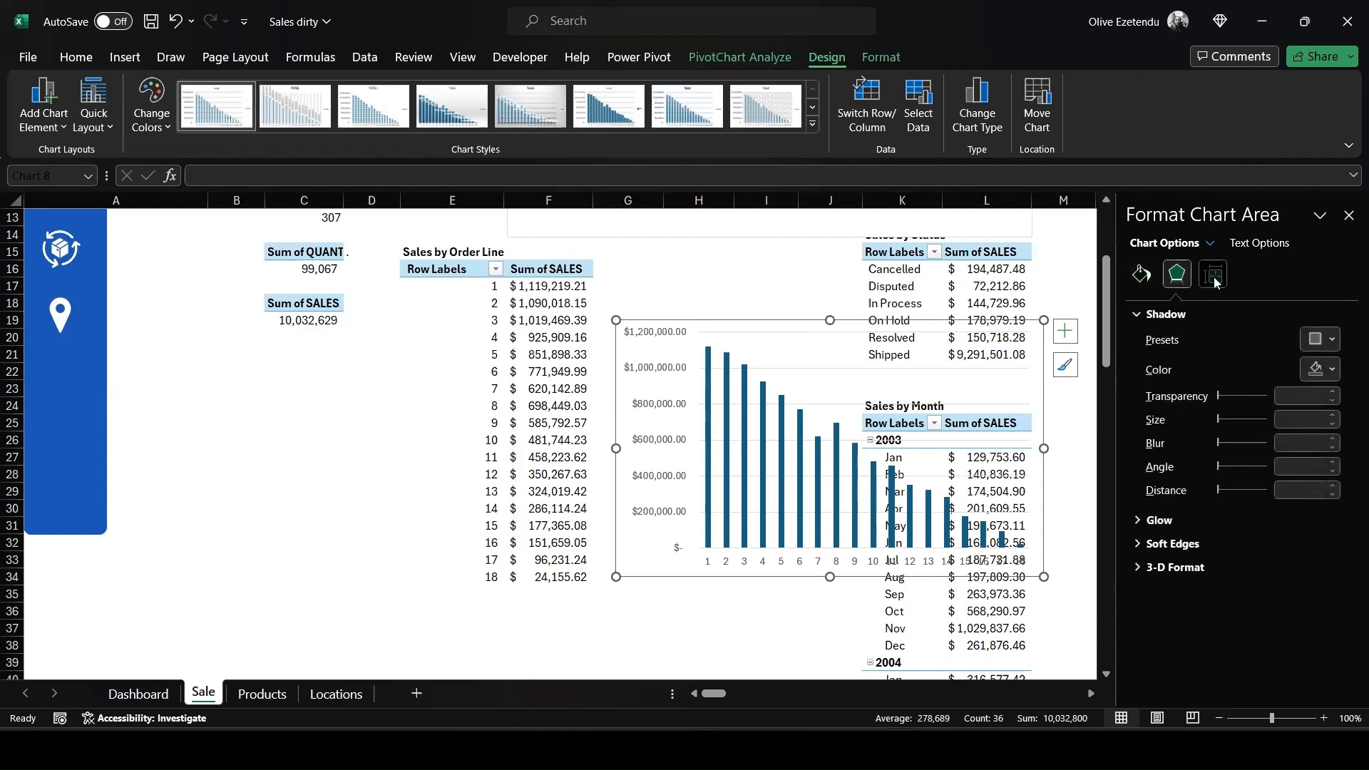
left_click(1212, 275)
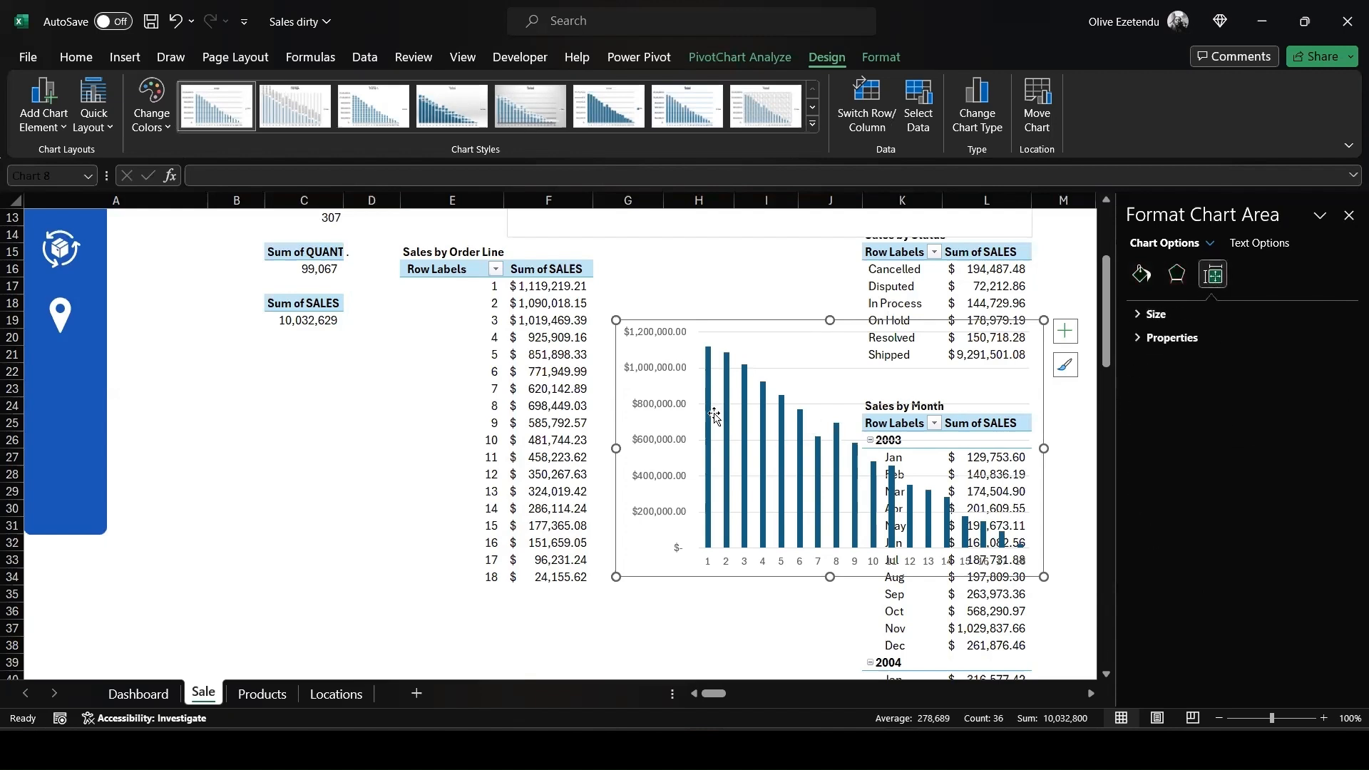
left_click(1065, 330)
left_click(1104, 457)
Fill the columns of the Sales by Order Line chart with the recently used blue.
left_click(708, 383)
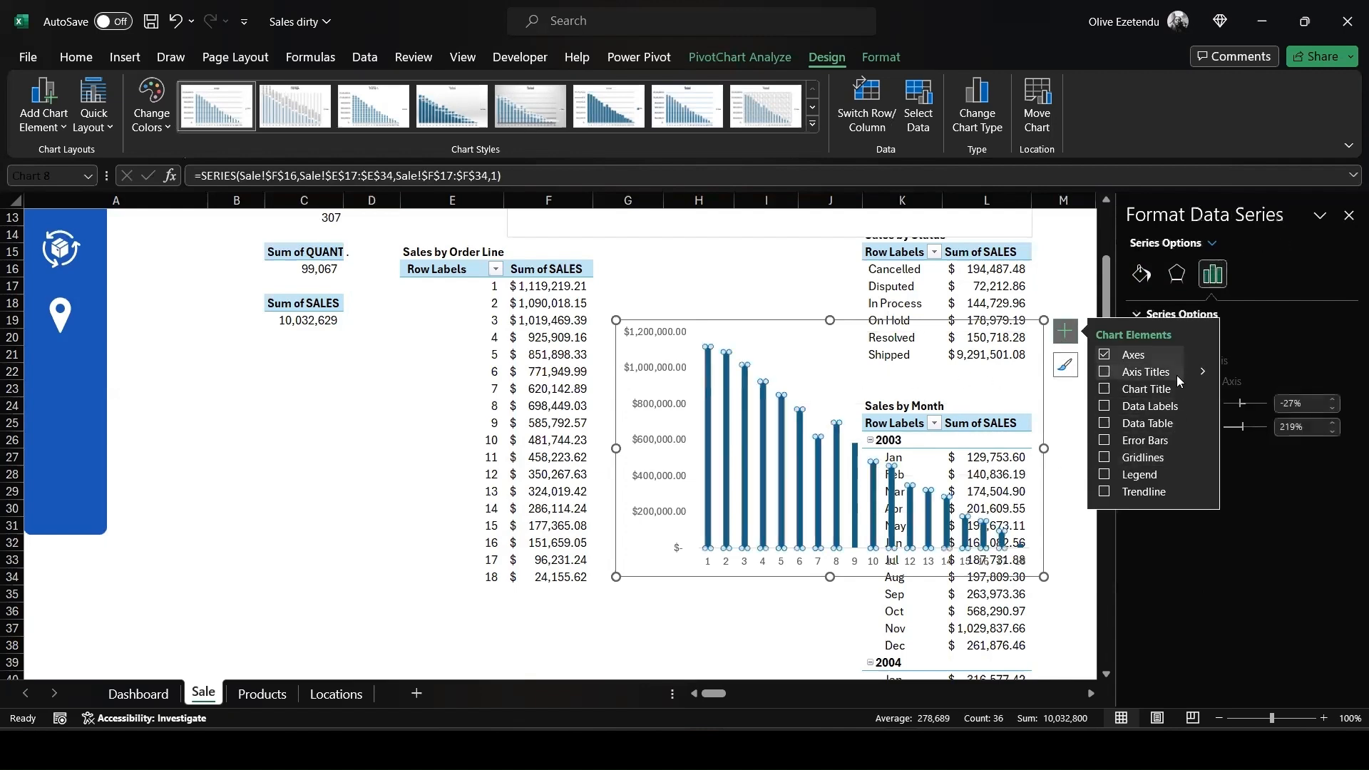
left_click(1141, 274)
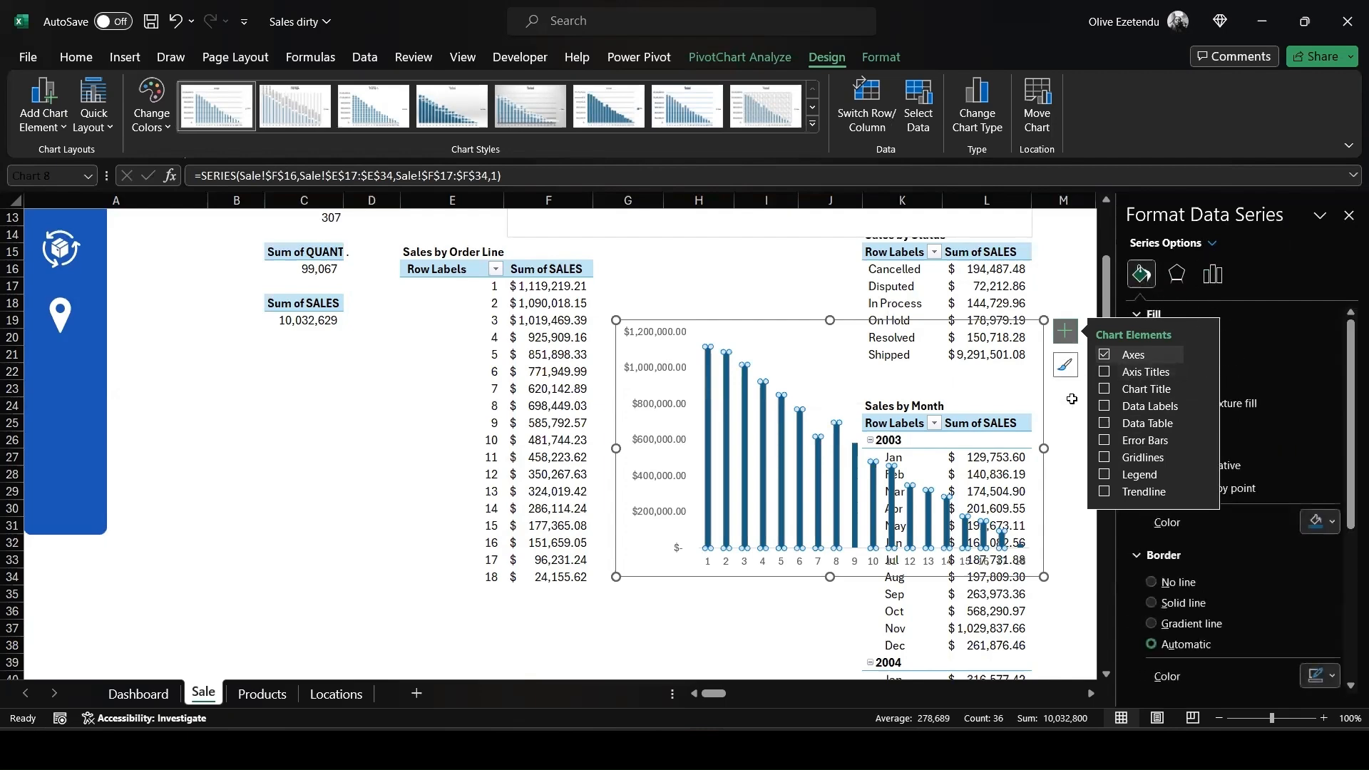
left_click(1070, 404)
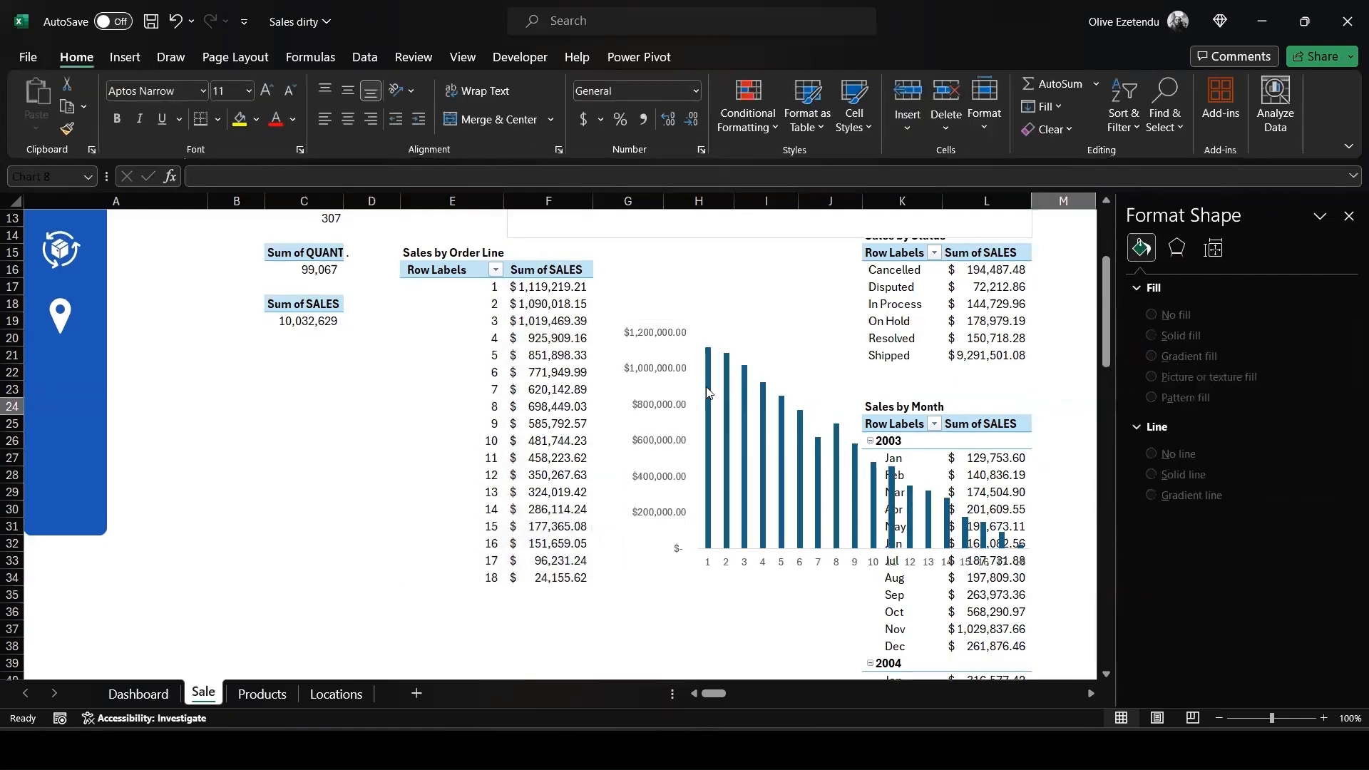
left_click(708, 392)
left_click(1142, 280)
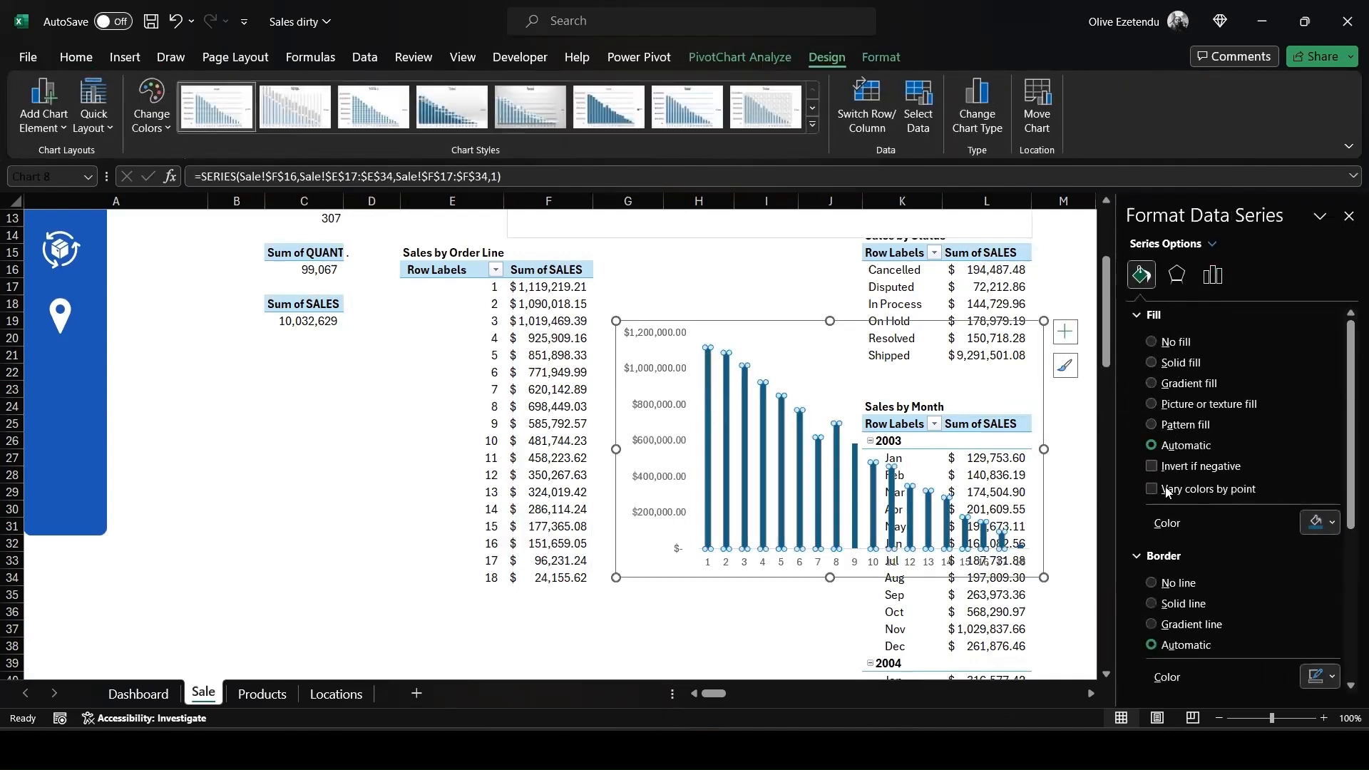
left_click(1332, 523)
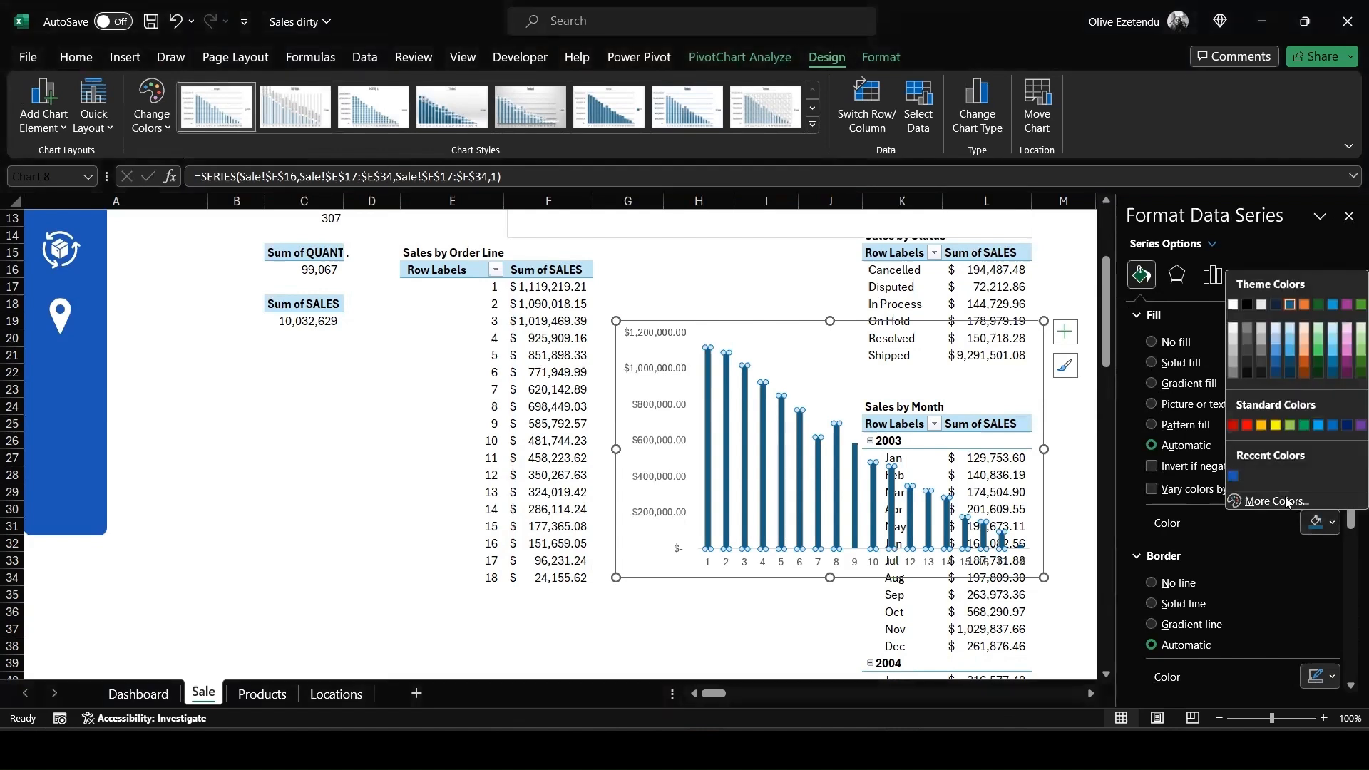
left_click(1232, 479)
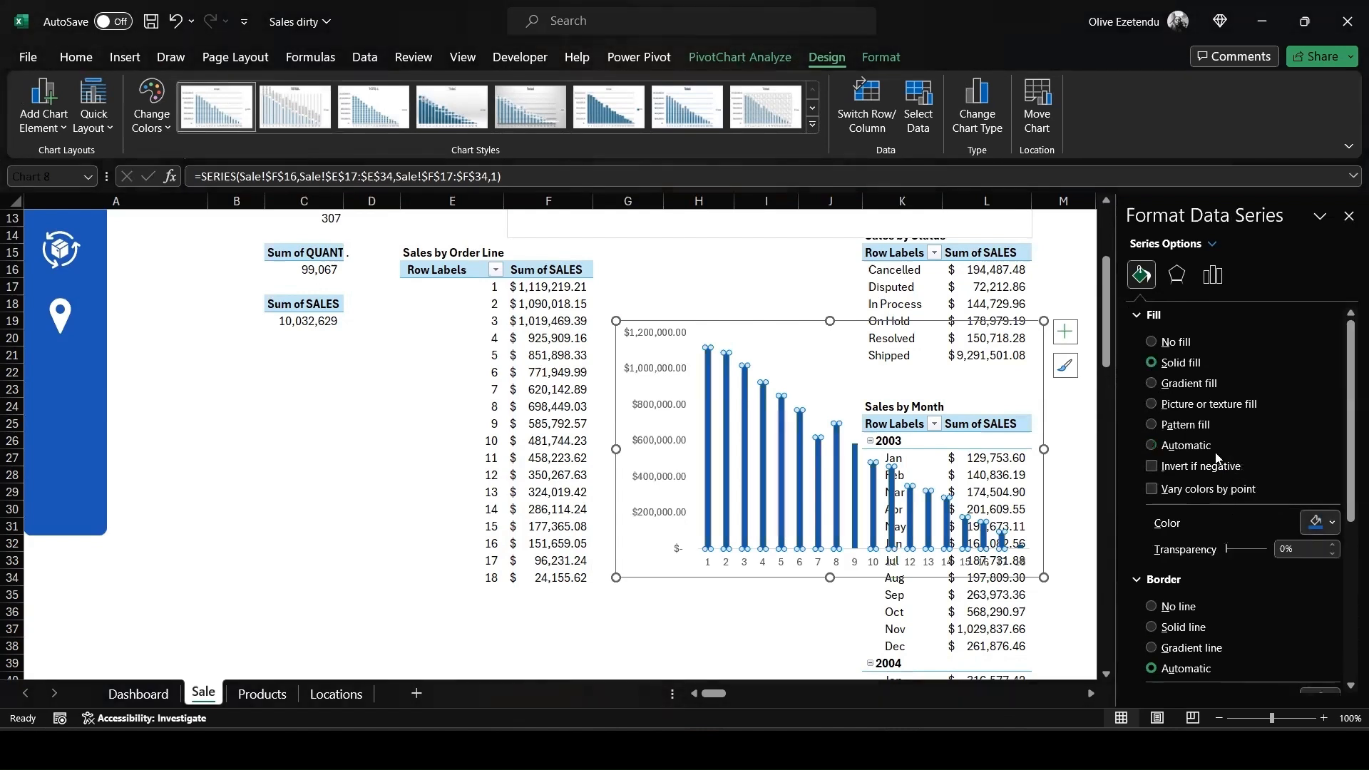
Reduce the gap width between the Sales by Order Line columns and move the chart clear of the Sales by Month table.
left_click(1180, 282)
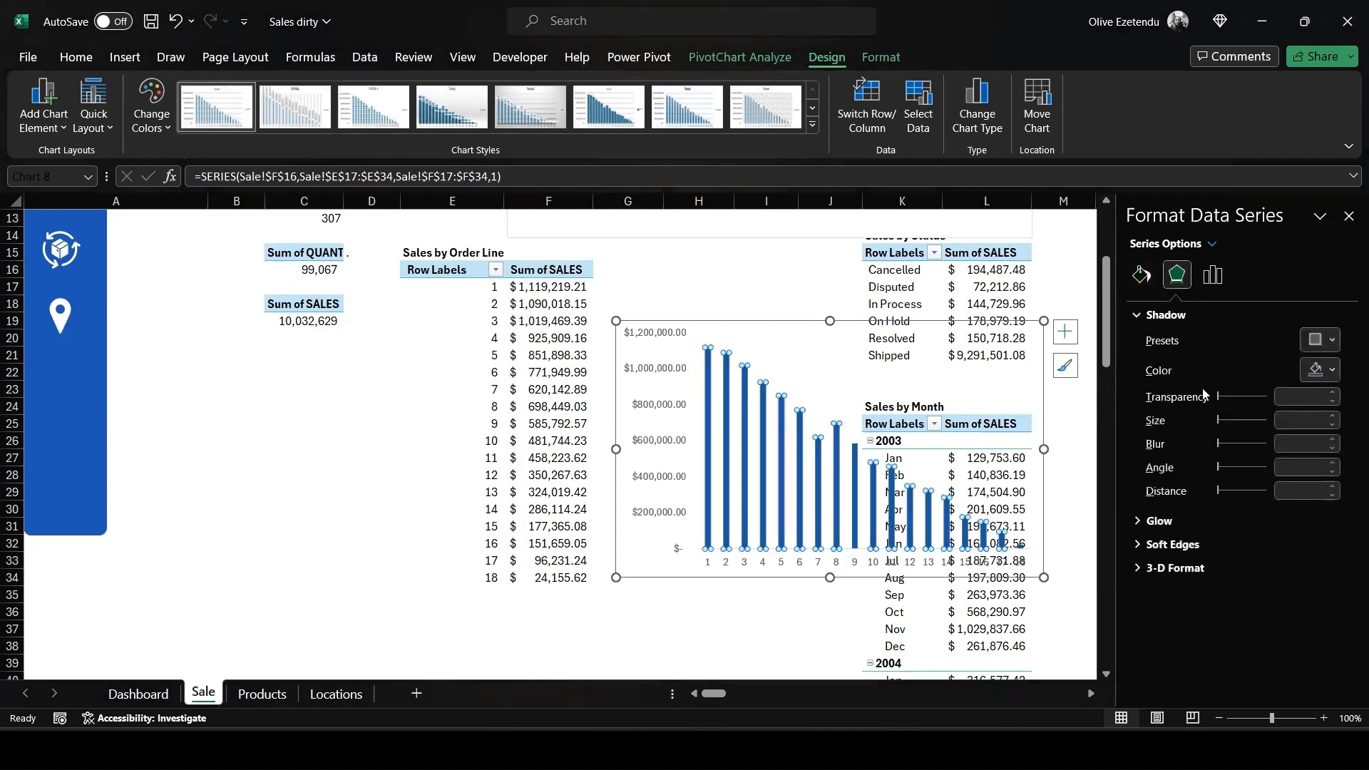
left_click(1211, 278)
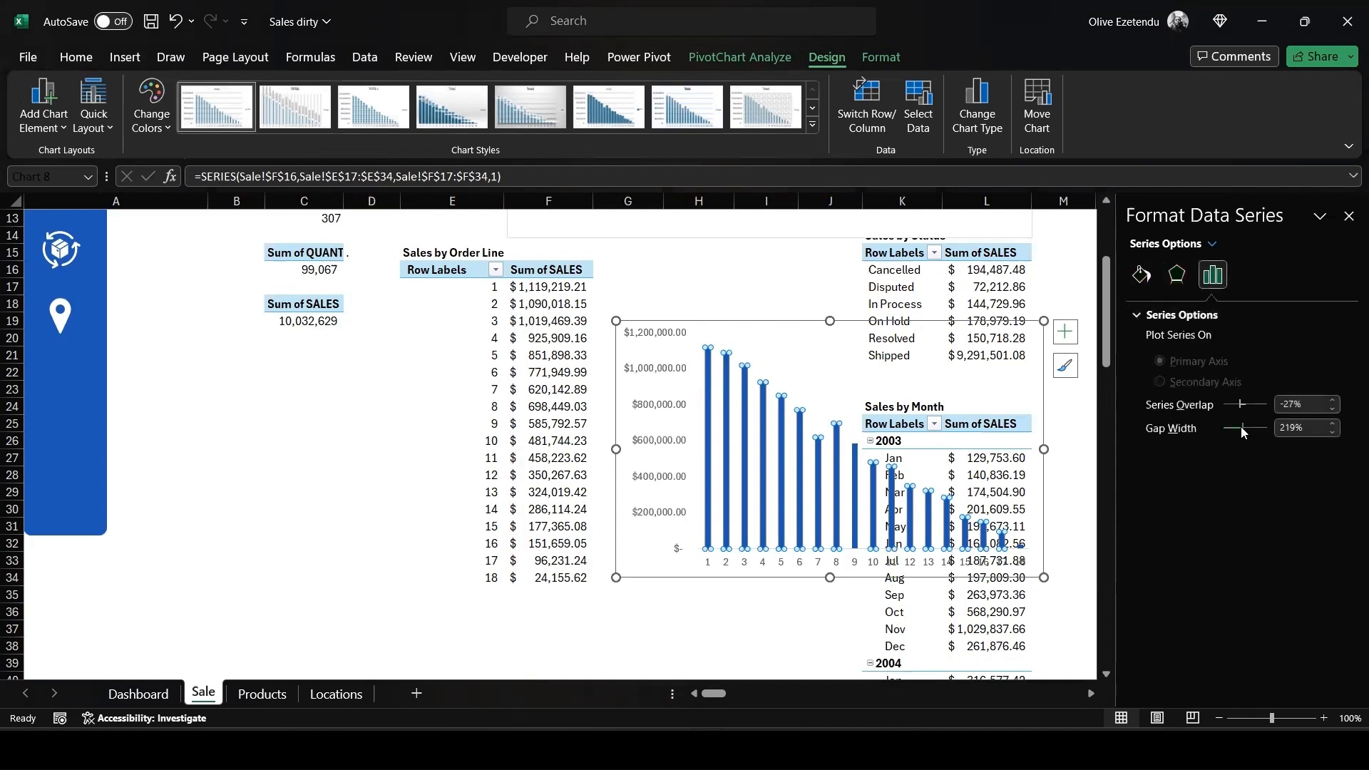
left_click_drag(1241, 426, 1226, 429)
left_click_drag(787, 318, 353, 410)
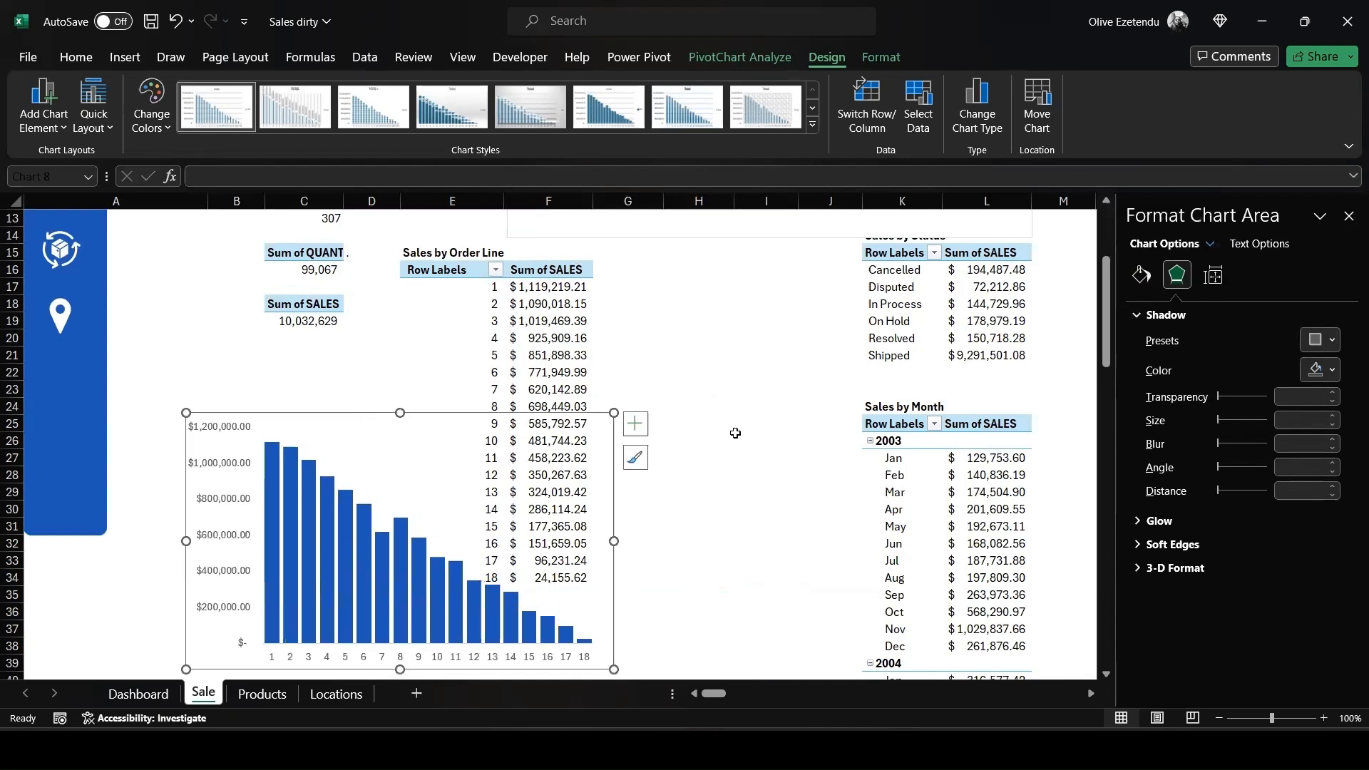
Collapse the years 2003, 2004 and 2005 in the Sales by Month pivot table.
mouse_move(710, 695)
left_mouse_down()
mouse_move(739, 695)
mouse_move(713, 696)
left_mouse_up()
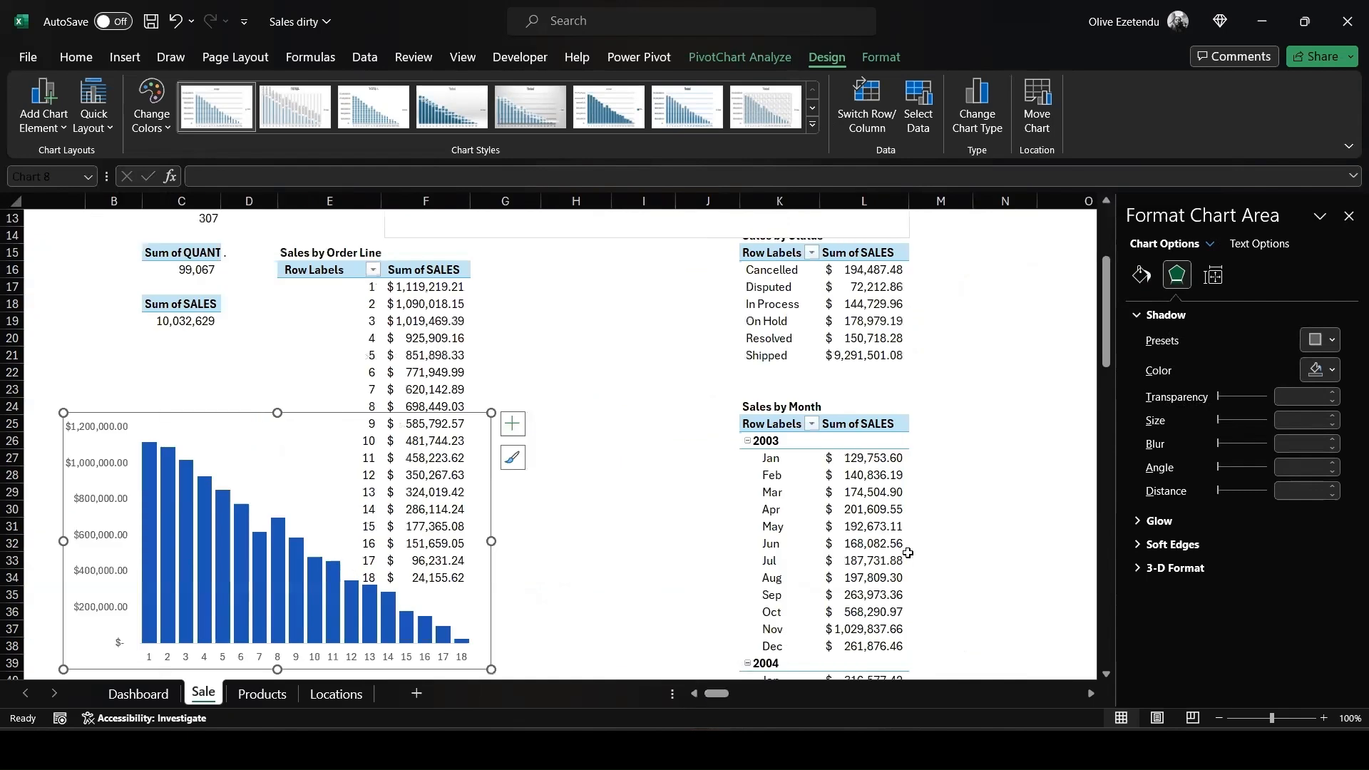
scroll(906, 549, "up", 2)
scroll(908, 553, "down", 7)
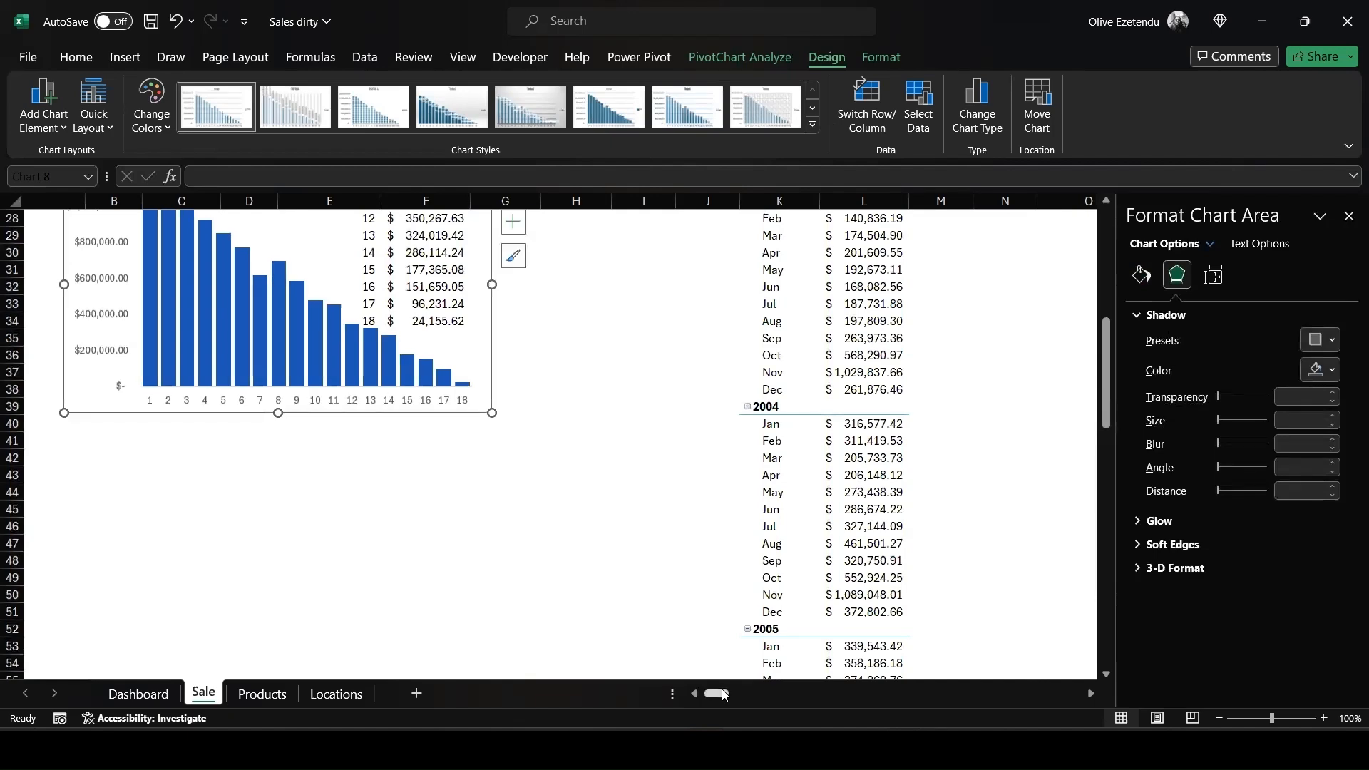
left_click_drag(722, 695, 725, 697)
scroll(486, 461, "up", 2)
scroll(484, 463, "up", 1)
left_click(318, 339)
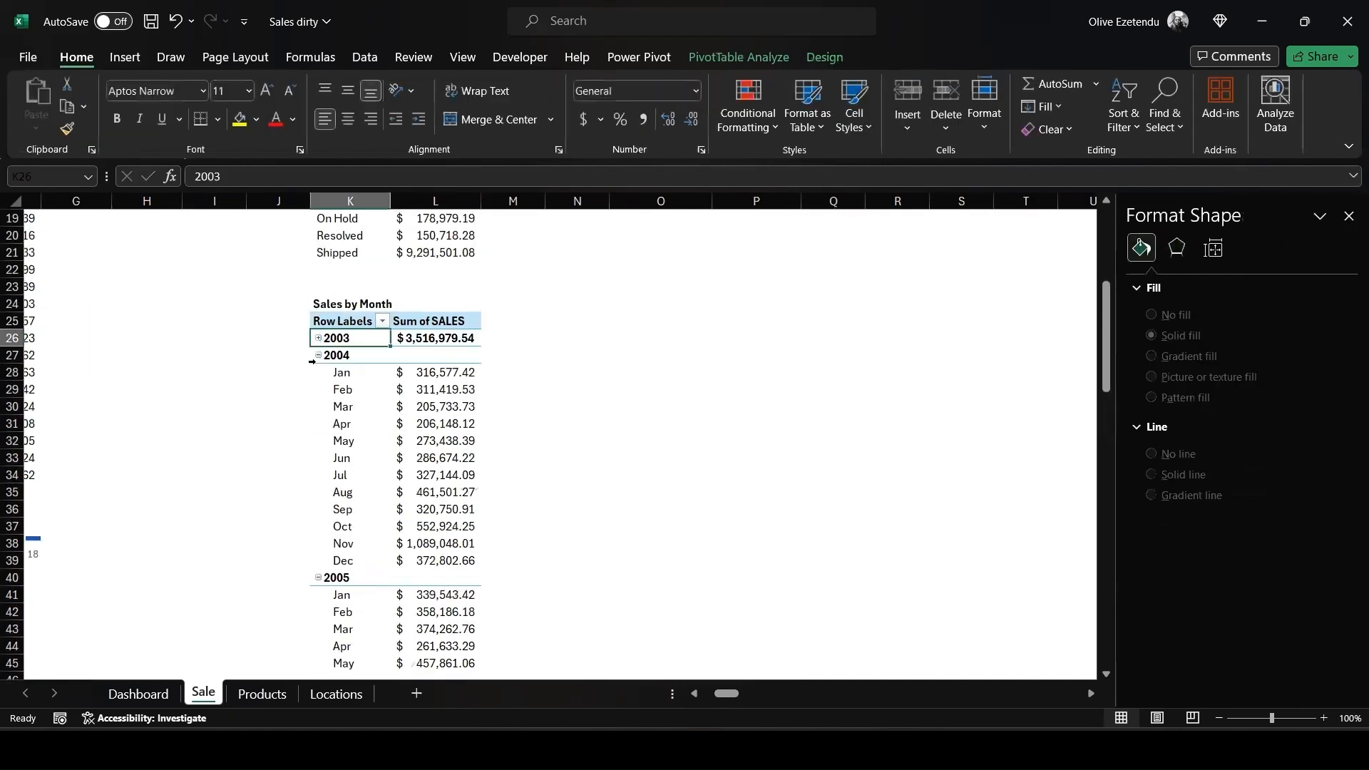
left_click(319, 355)
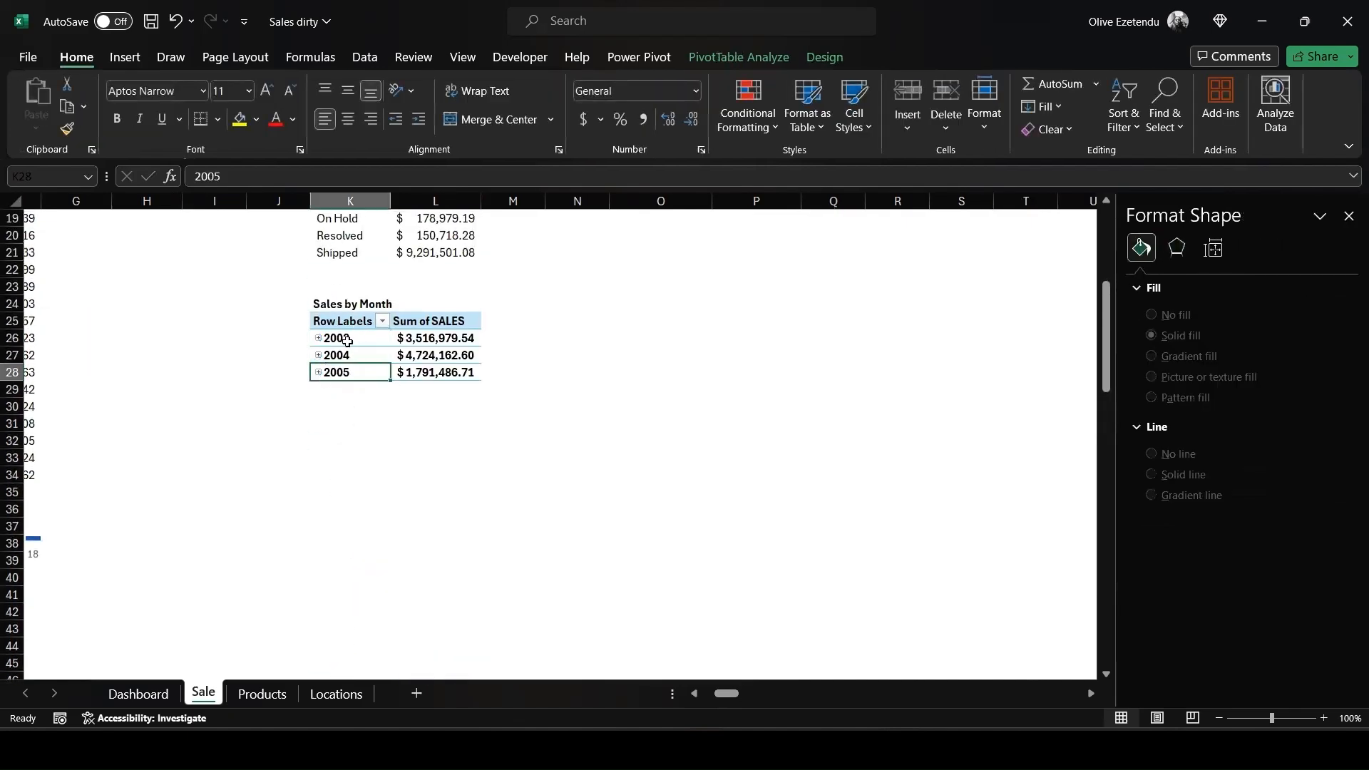
Insert a 2-D line PivotChart from the three yearly rows of the Sales by Month table and place it beside the table.
left_click_drag(311, 330, 344, 372)
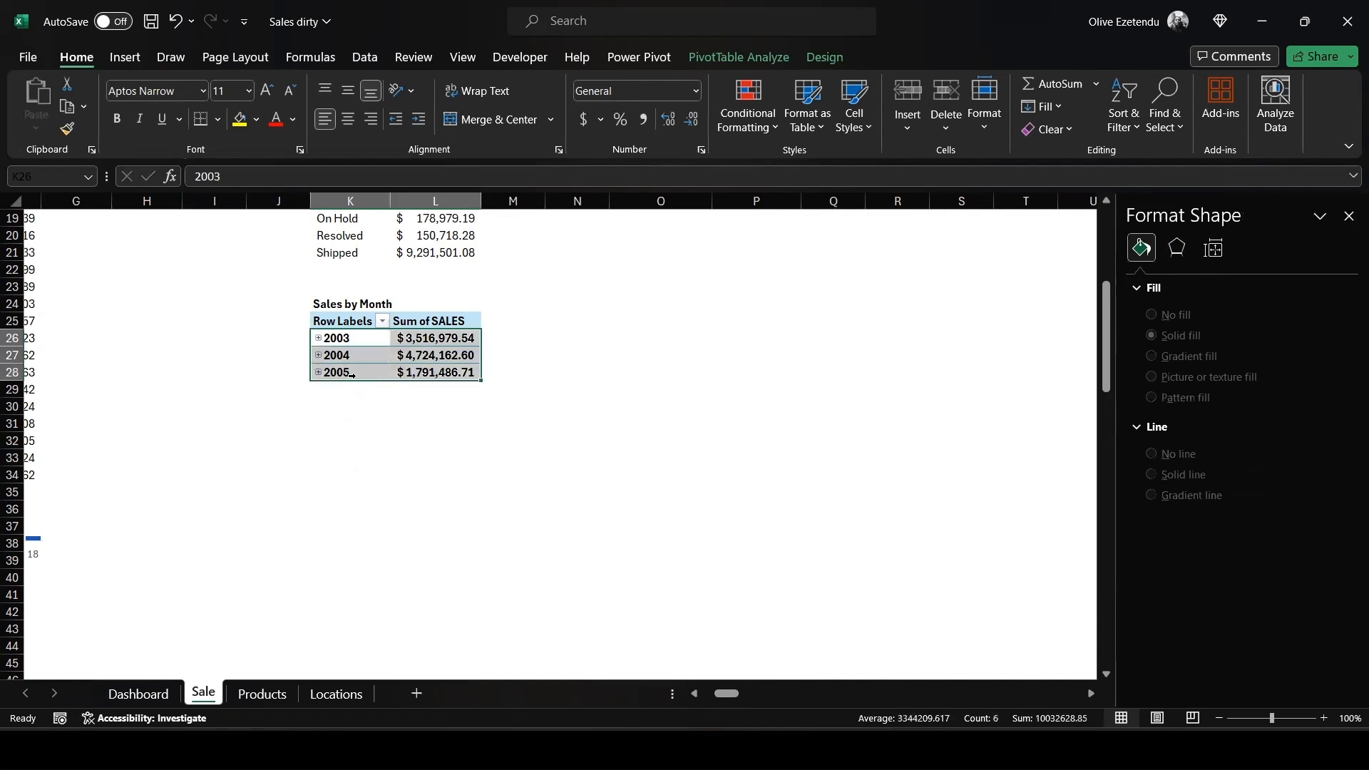
left_click(125, 57)
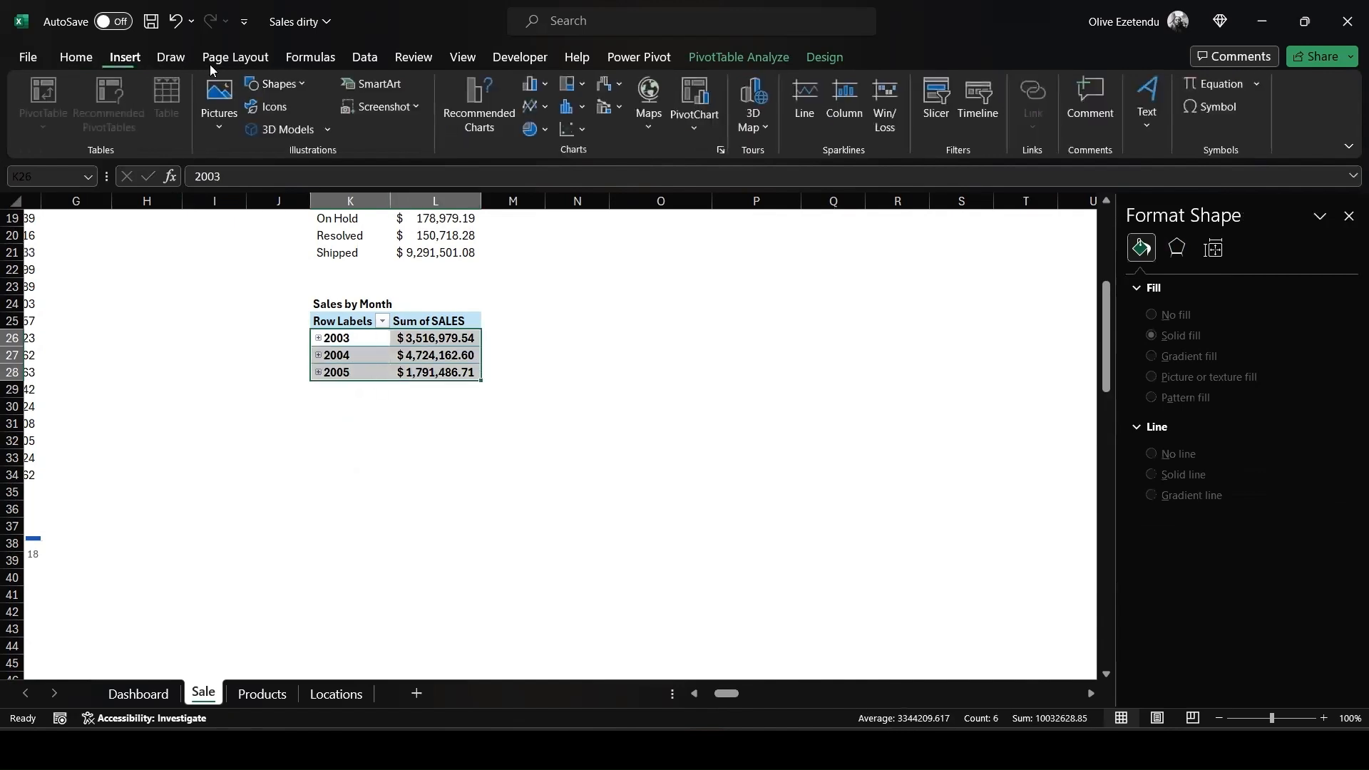
left_click(538, 116)
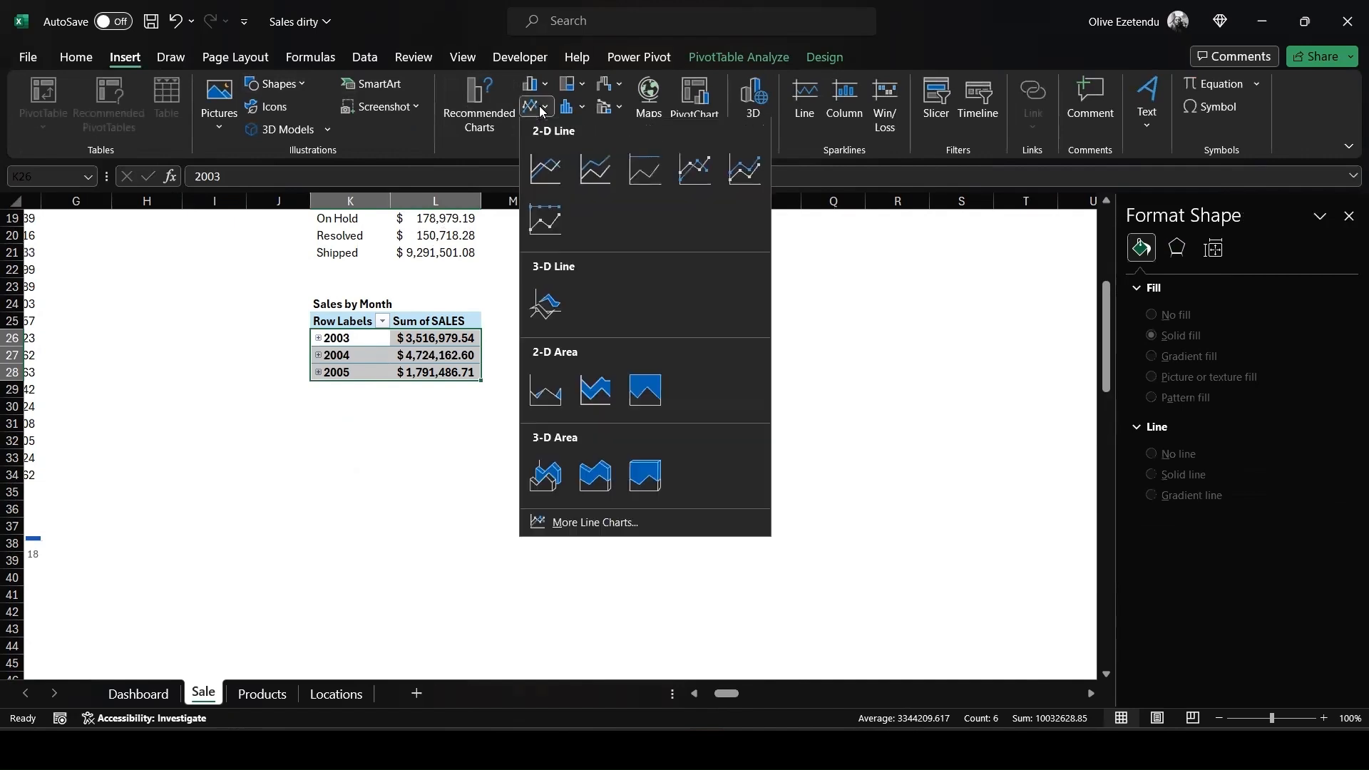
left_click(542, 171)
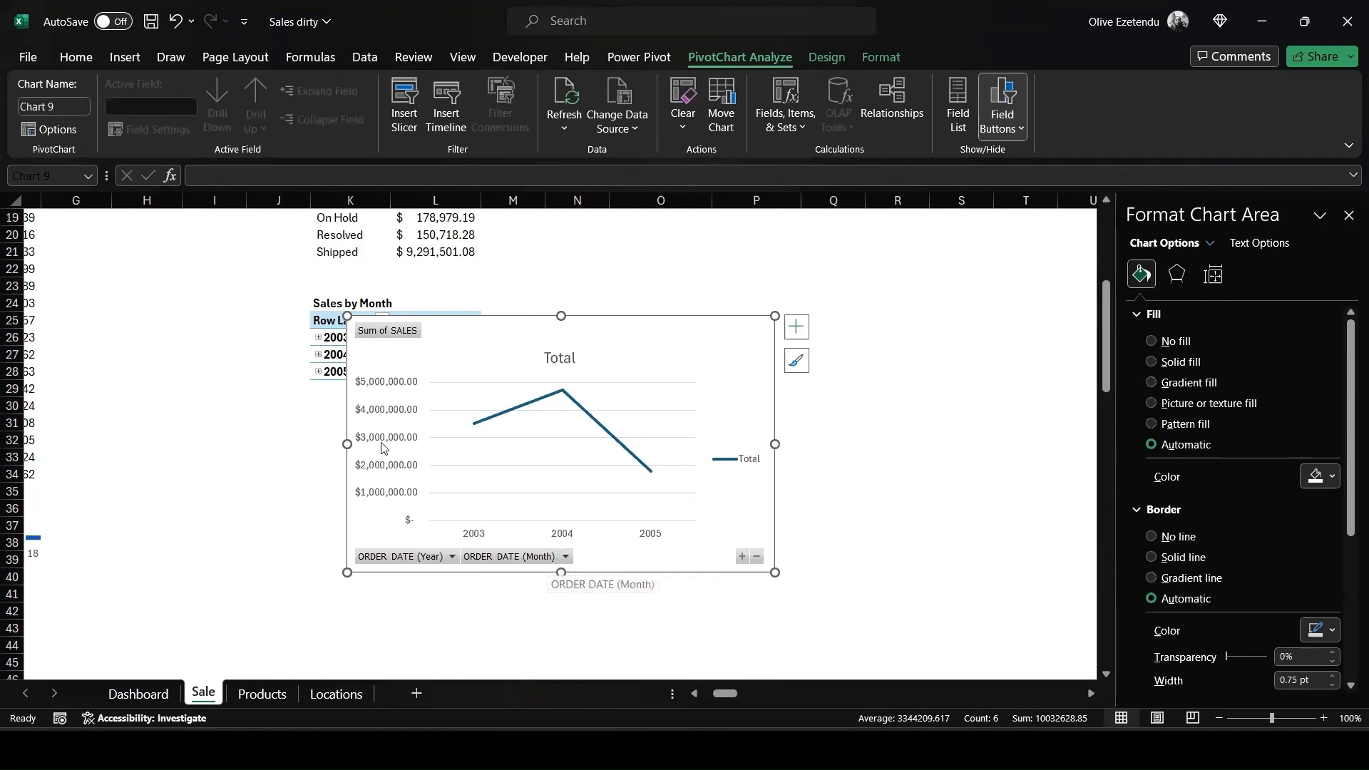
left_click_drag(408, 471, 649, 447)
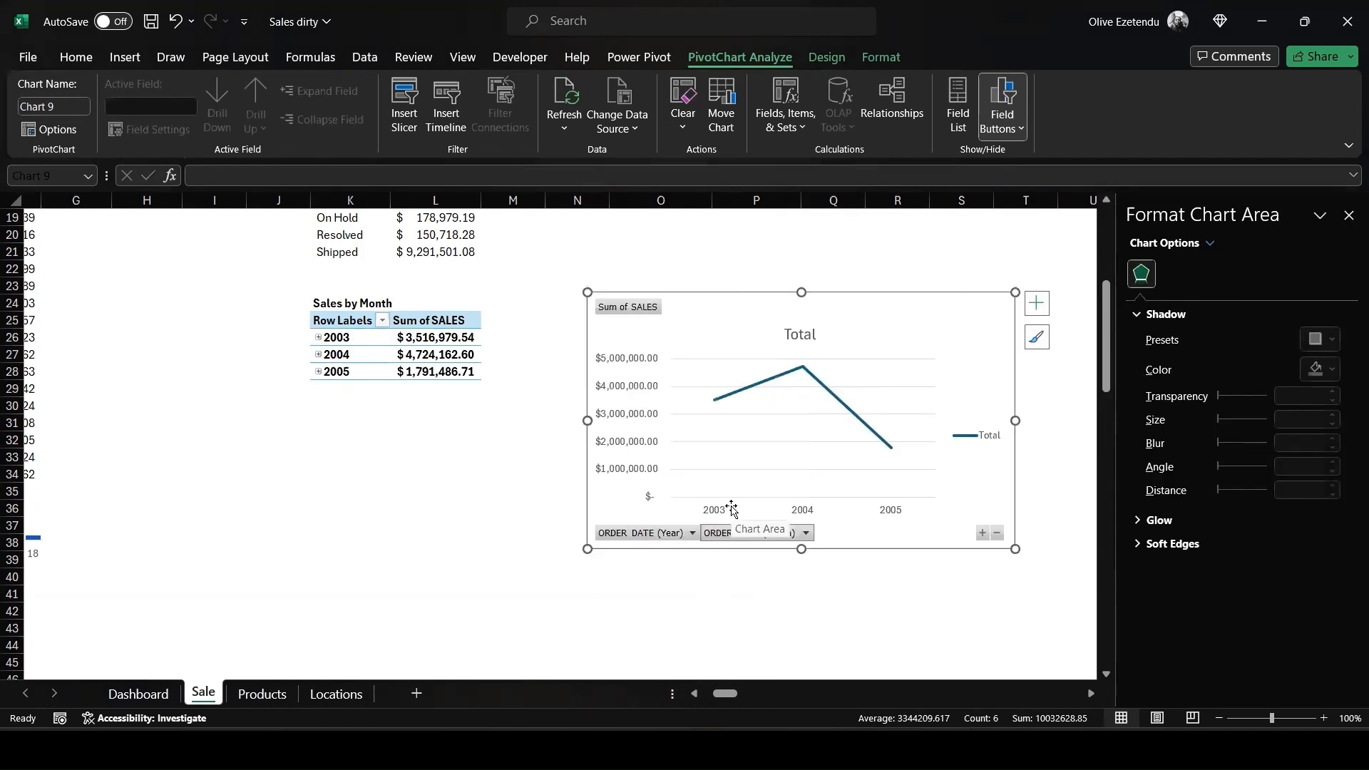
Expand the years 2003, 2004 and 2005 in the Sales by Month table so the line chart plots individual months.
left_click(318, 337)
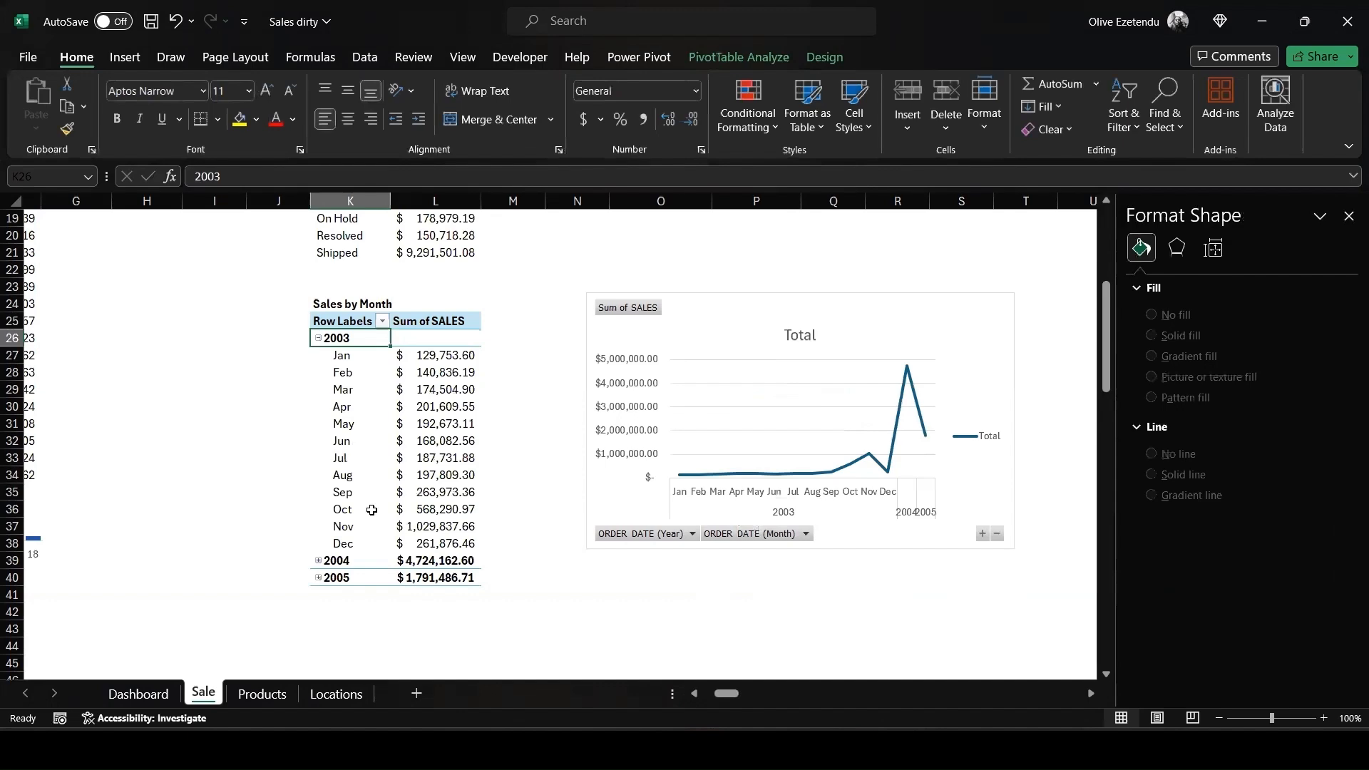
left_click(318, 560)
scroll(314, 581, "down", 4)
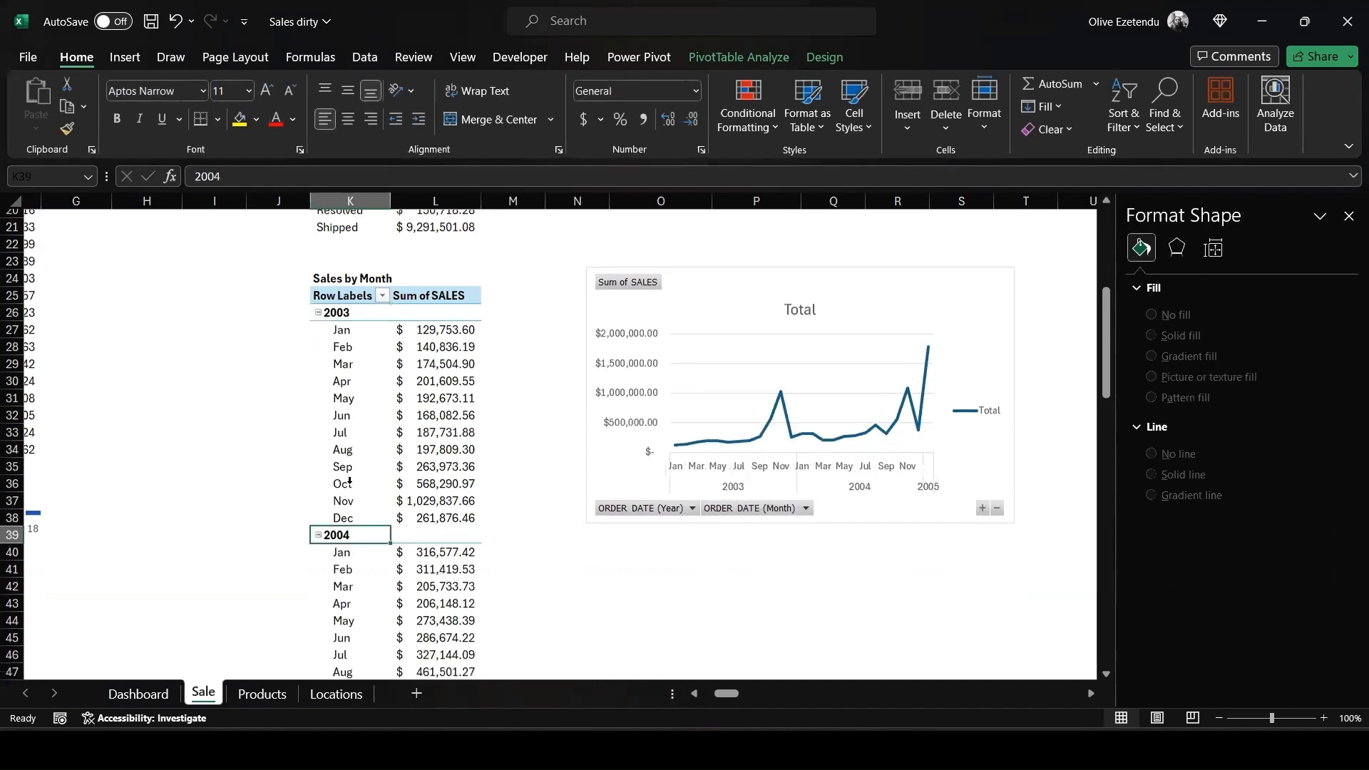
left_click(318, 578)
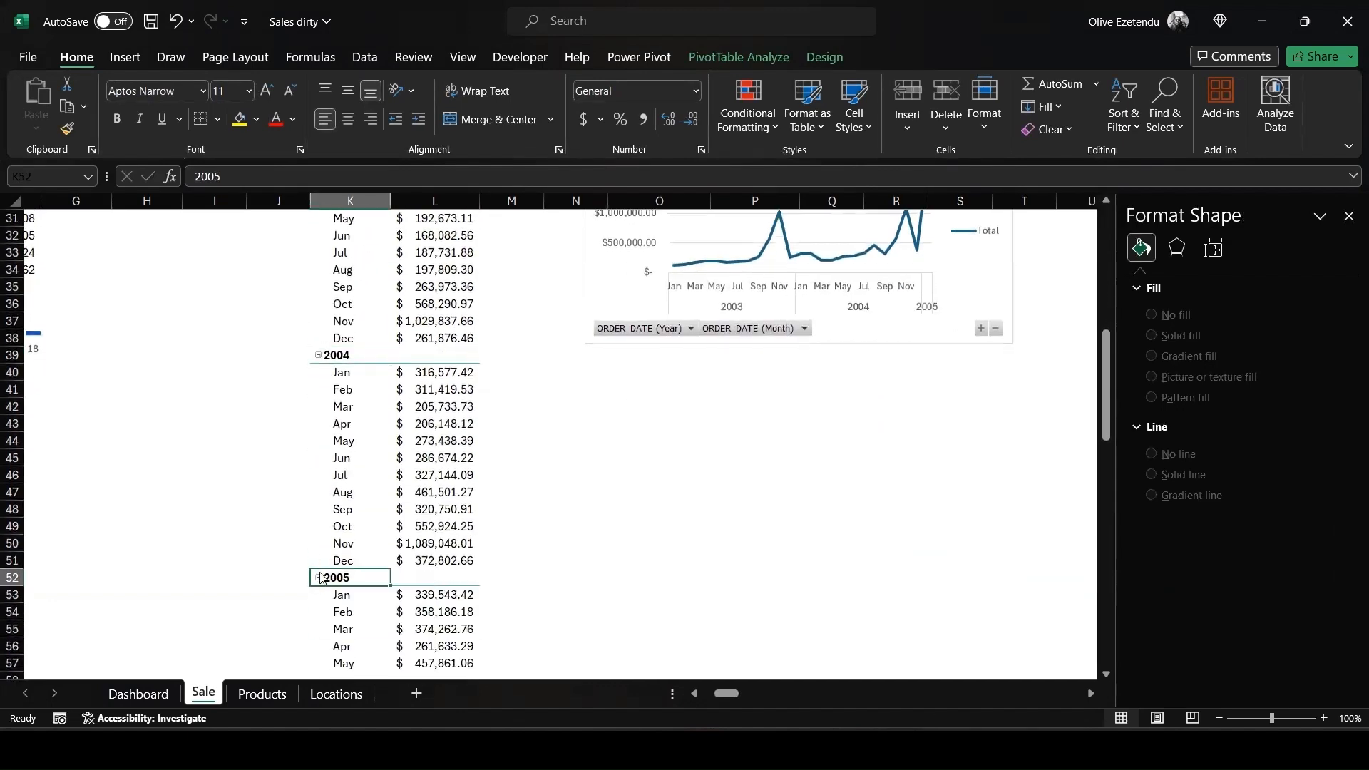
Widen the Sales by Month chart on both sides so its month labels have more room.
scroll(649, 568, "up", 4)
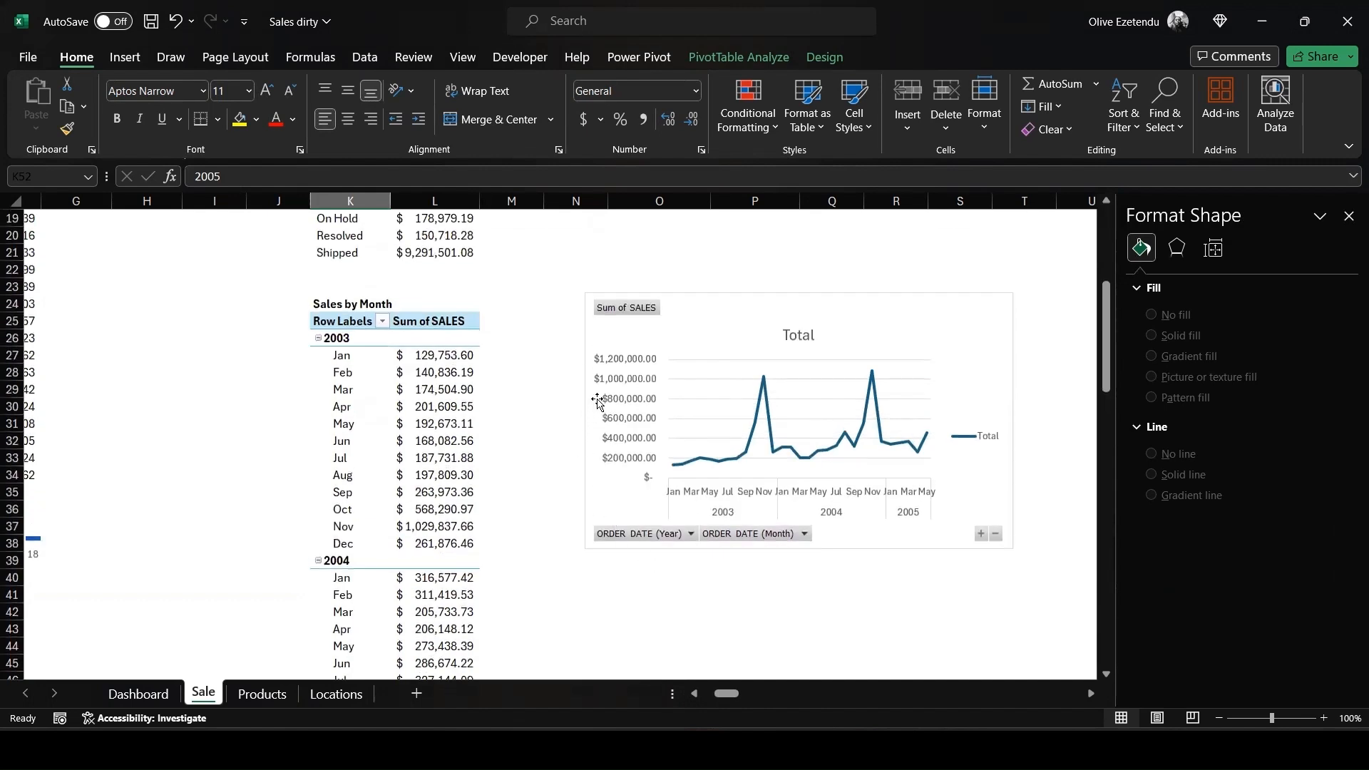
left_click(709, 314)
left_click_drag(585, 421, 502, 420)
left_click_drag(1036, 422, 1089, 423)
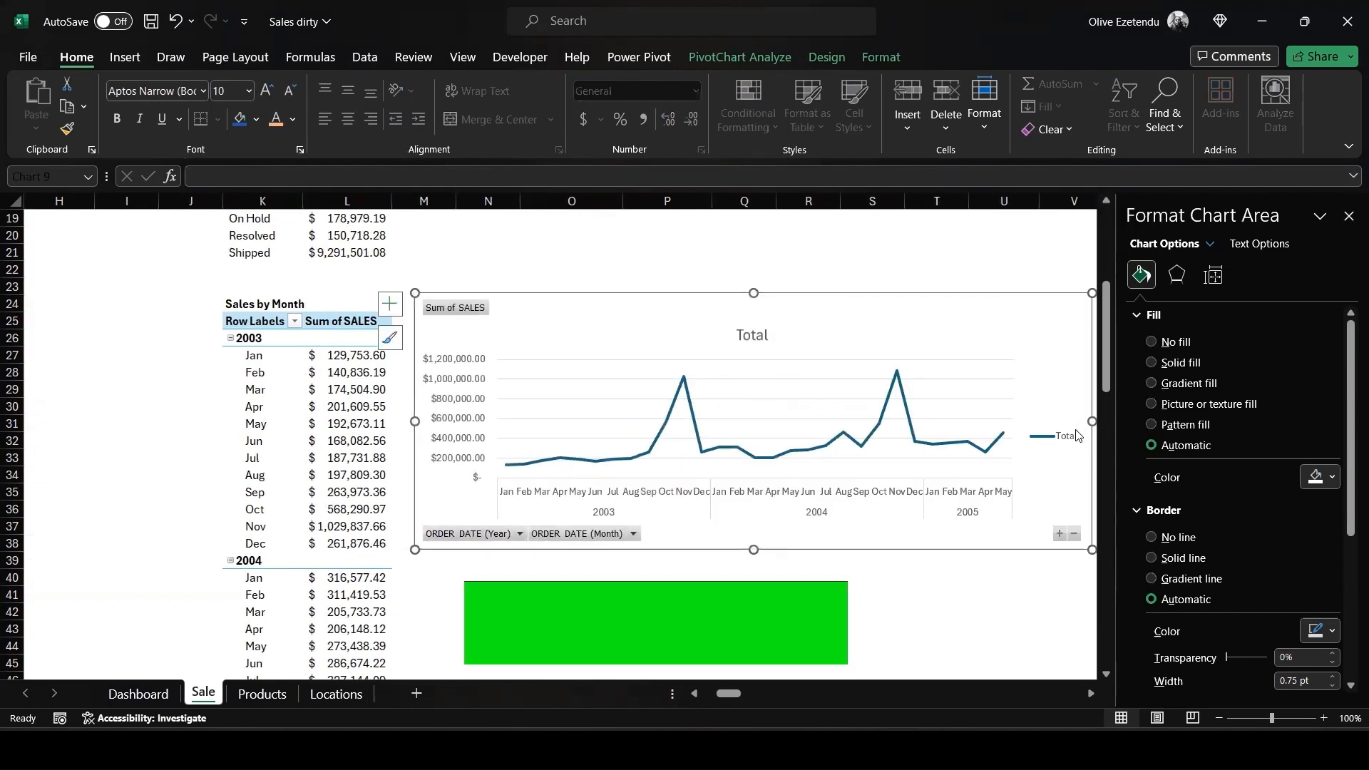
left_click_drag(722, 690, 731, 690)
mouse_move(723, 421)
left_mouse_down()
mouse_move(764, 420)
mouse_move(732, 422)
left_mouse_up()
left_click_drag(728, 695, 727, 695)
Hide all field buttons on the Sales by Month chart and delete its title and legend.
right_click(496, 314)
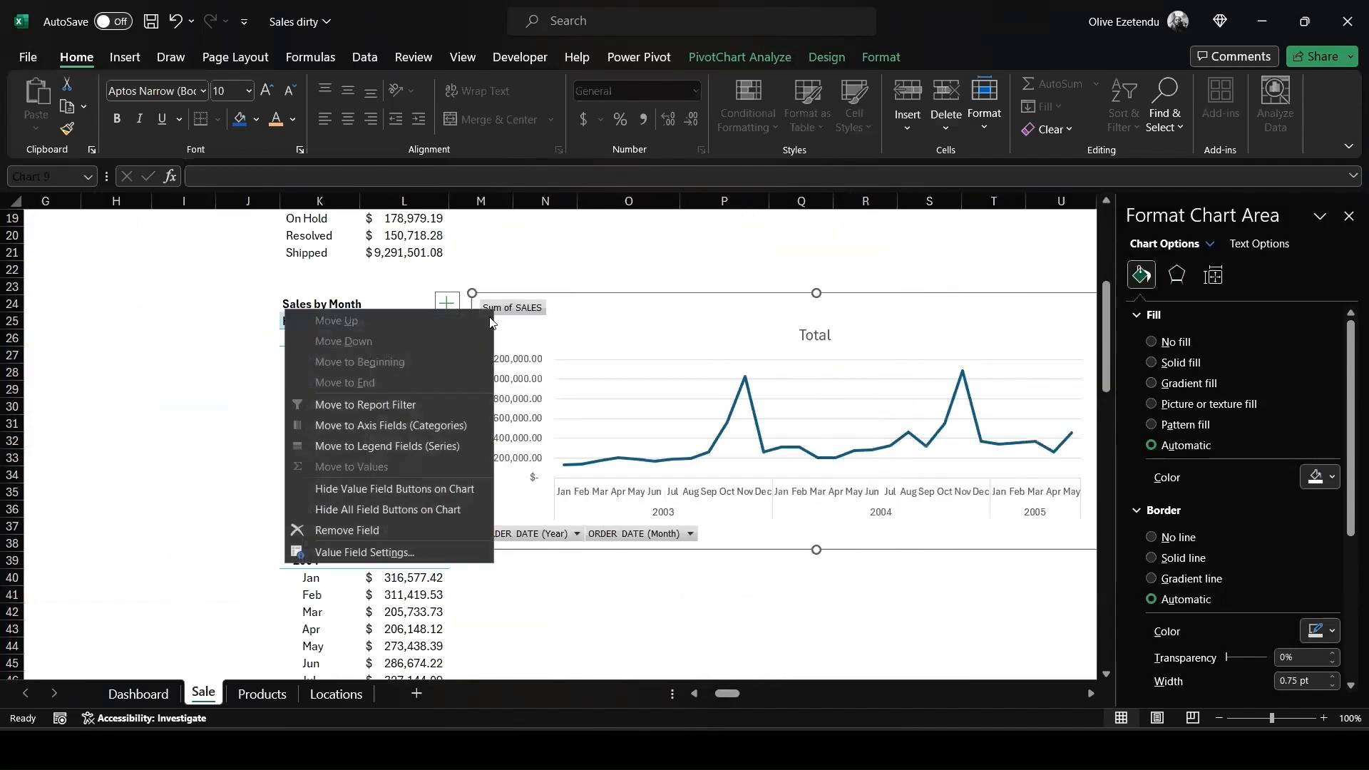
left_click(354, 511)
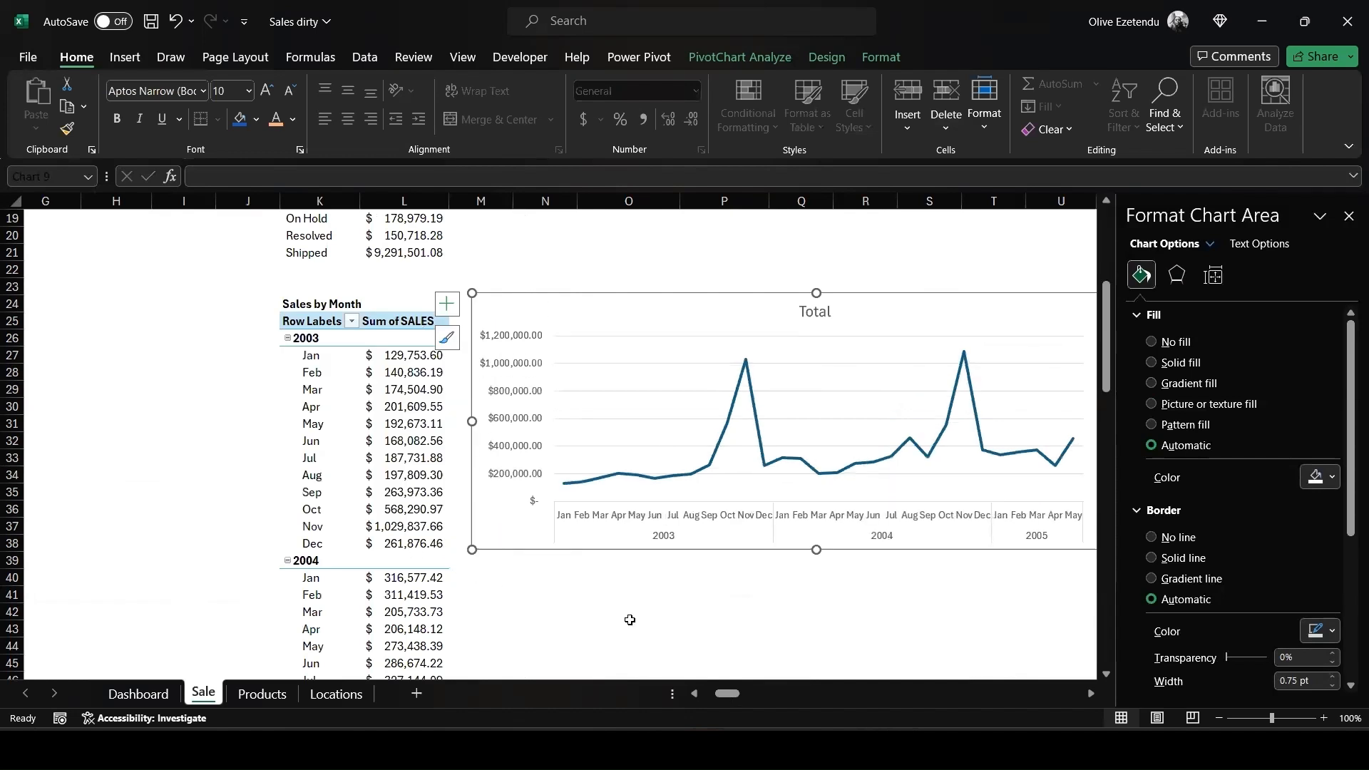
left_click_drag(723, 698, 727, 699)
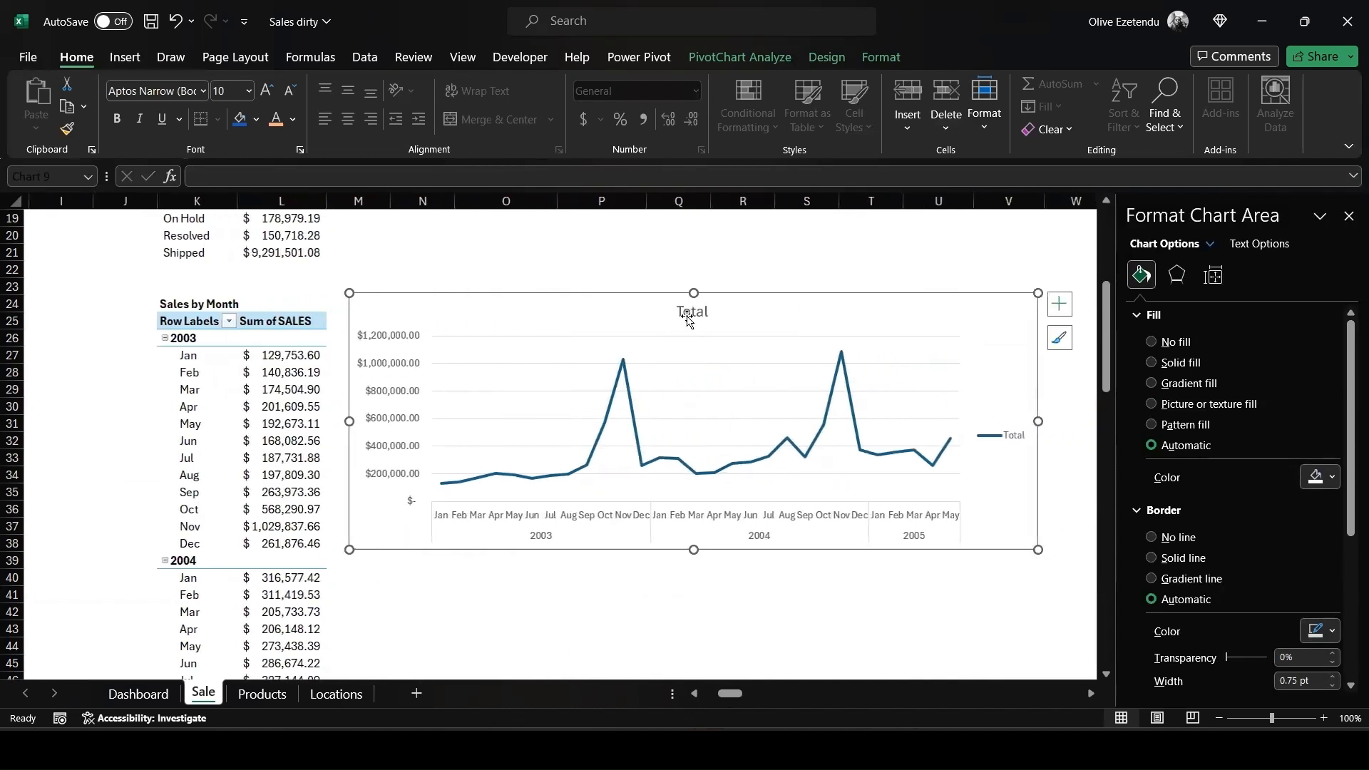
left_click(690, 314)
key("Delete")
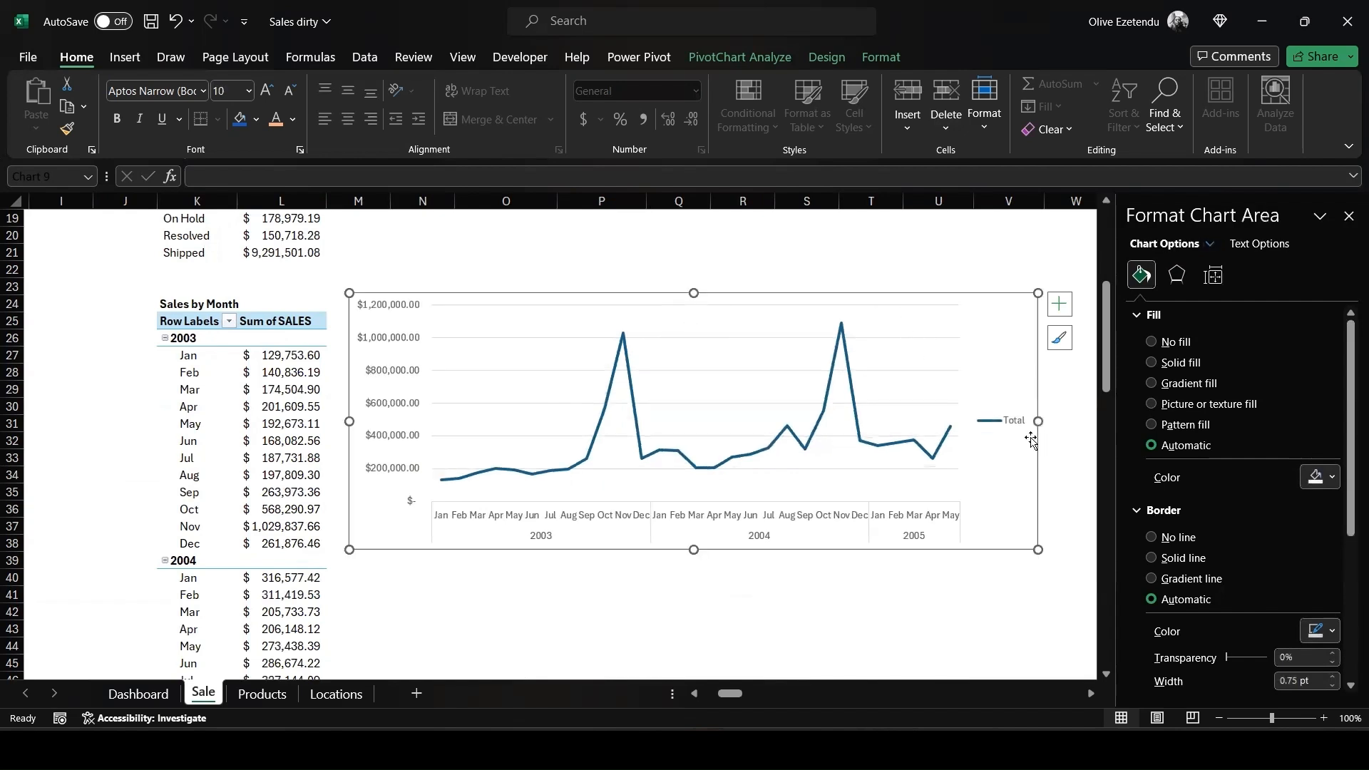
left_click(997, 423)
key("Delete")
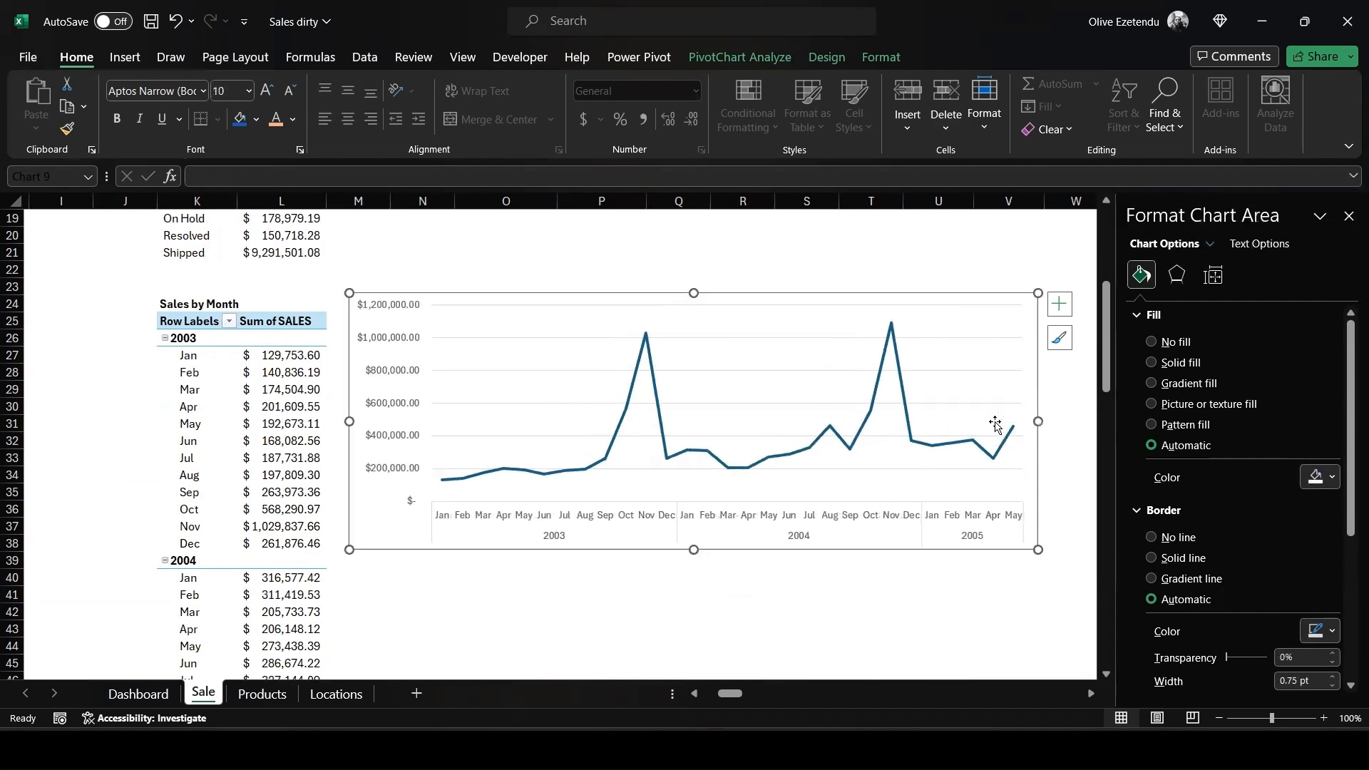
Remove the Sales by Month chart's gridlines and set its plot area to no fill and no border line.
left_click(1059, 305)
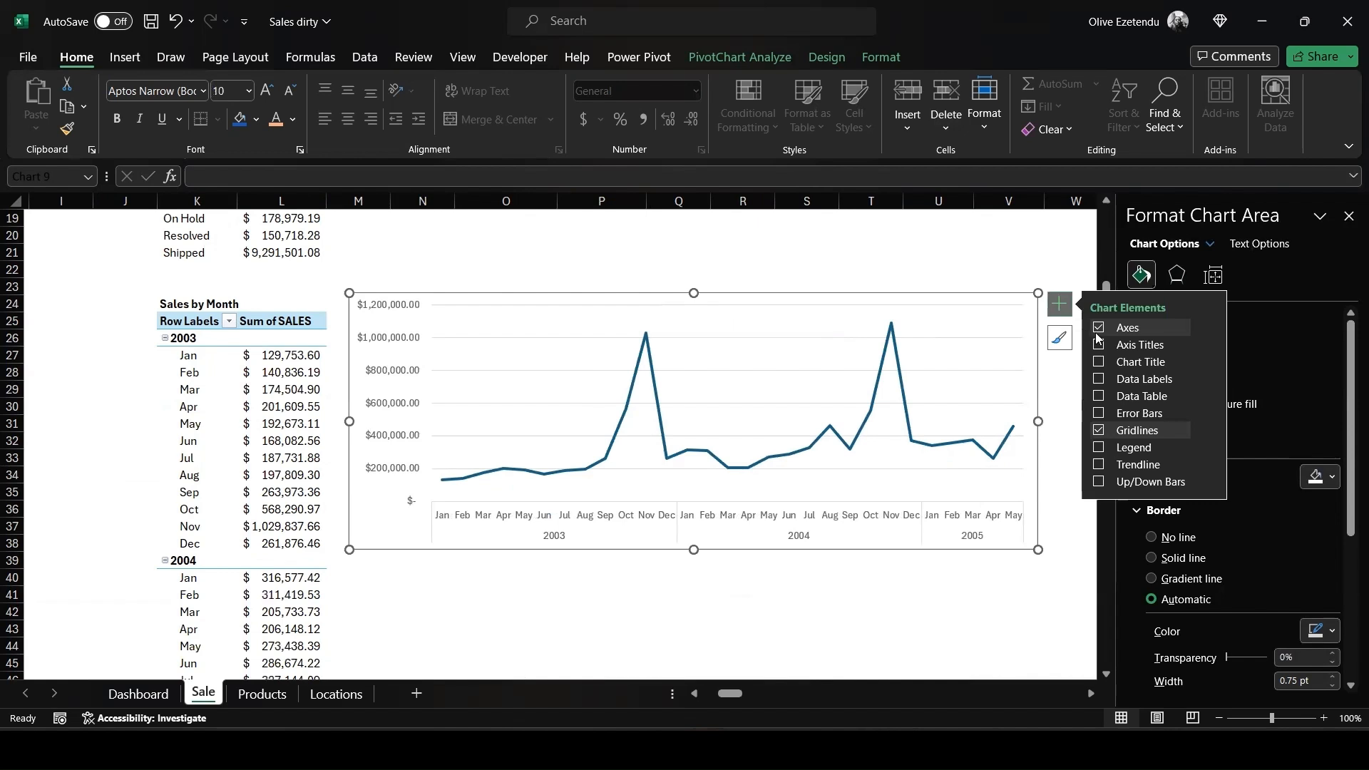
left_click(1099, 431)
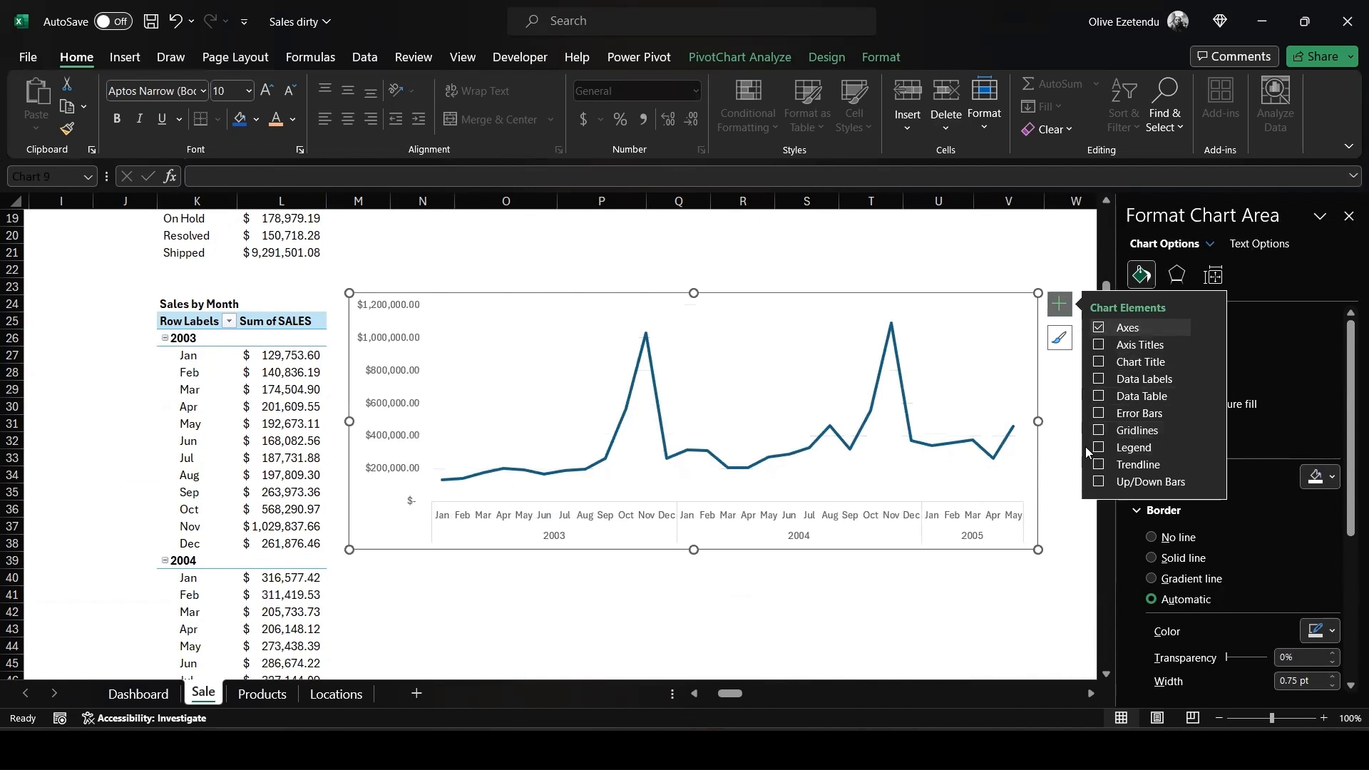
left_click(929, 270)
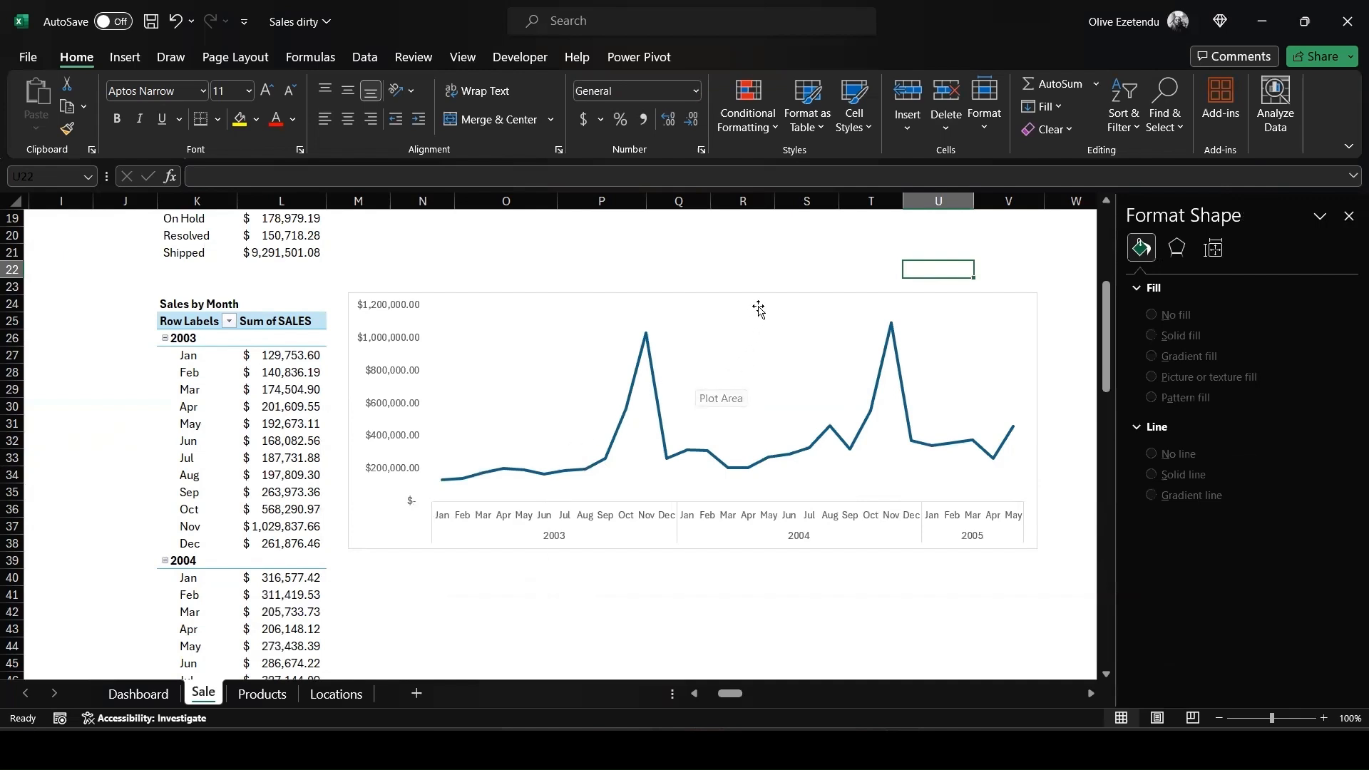
left_click(762, 332)
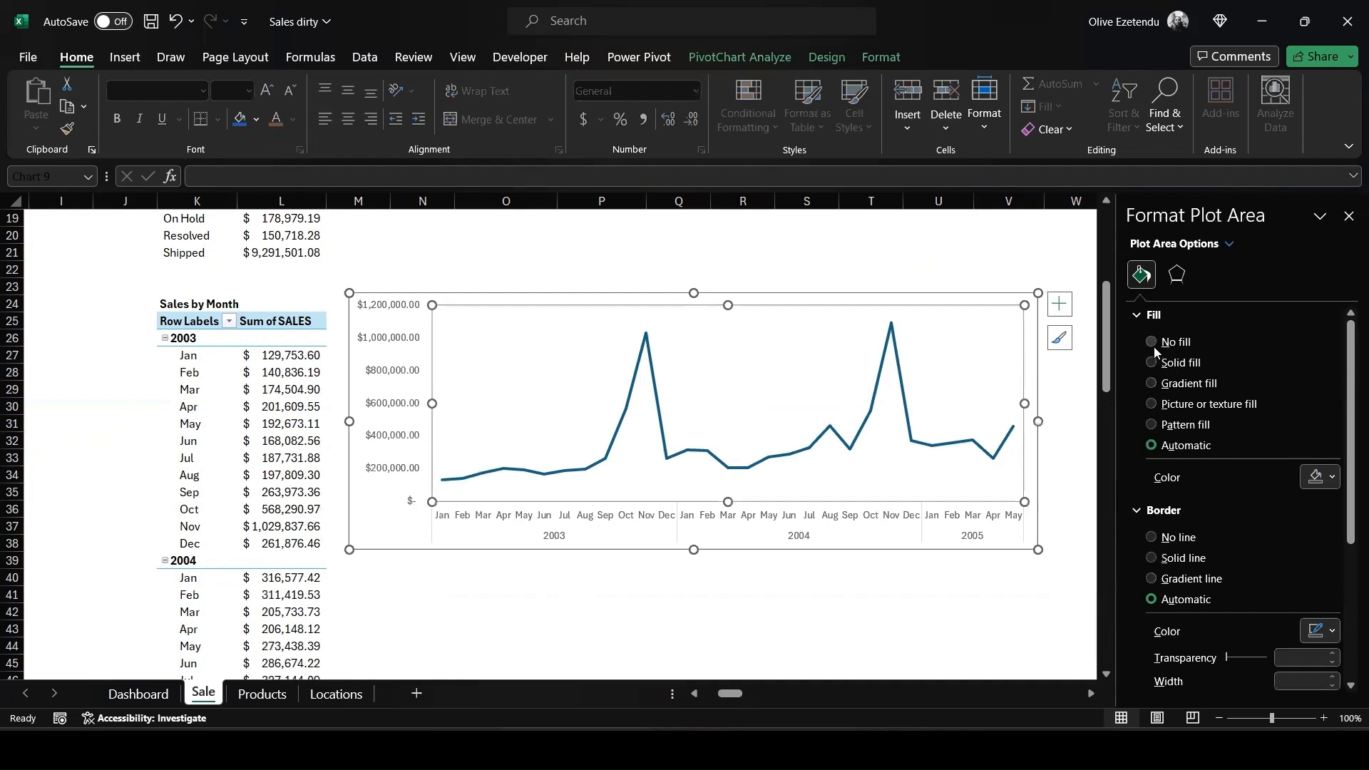
left_click(1153, 344)
left_click(1152, 503)
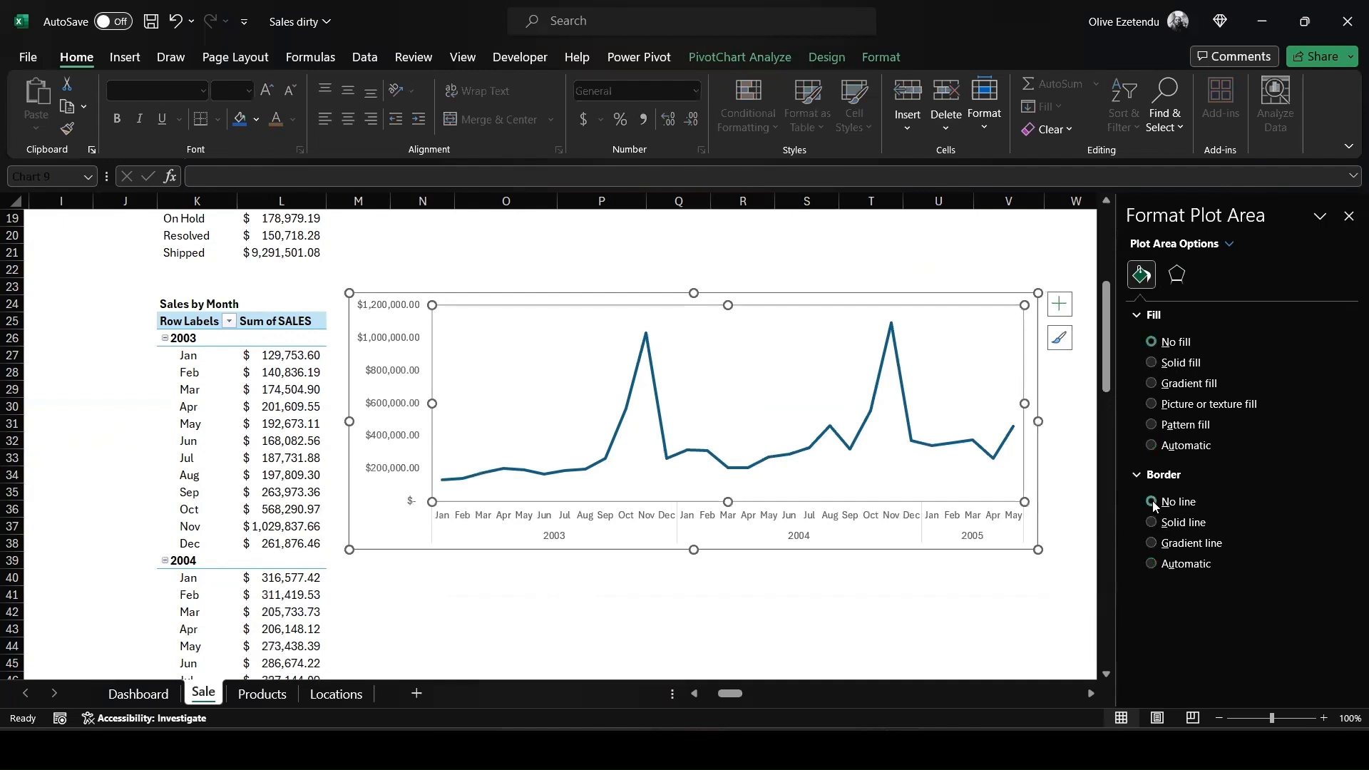
left_click(1177, 274)
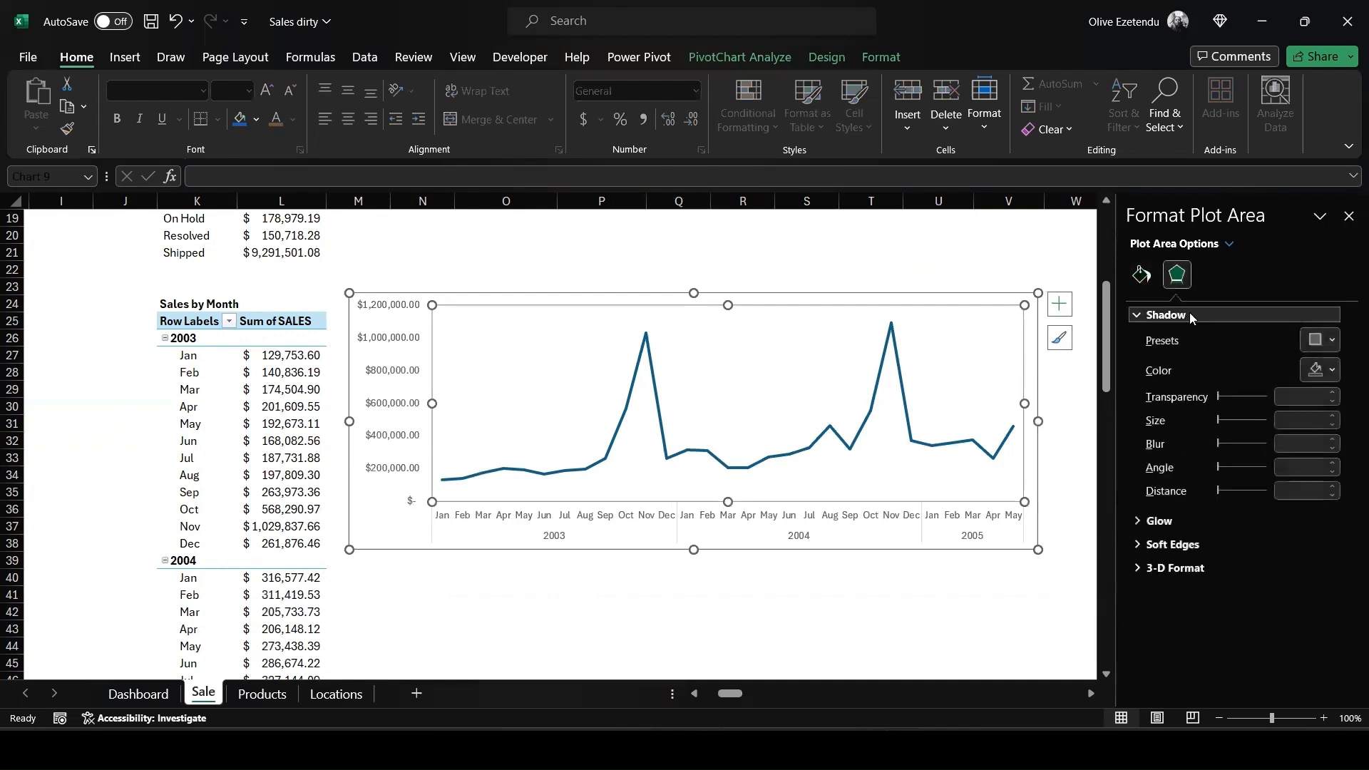
Recolor the Sales by Month chart's line with the recently used dark blue.
left_click(892, 329)
left_click(1140, 274)
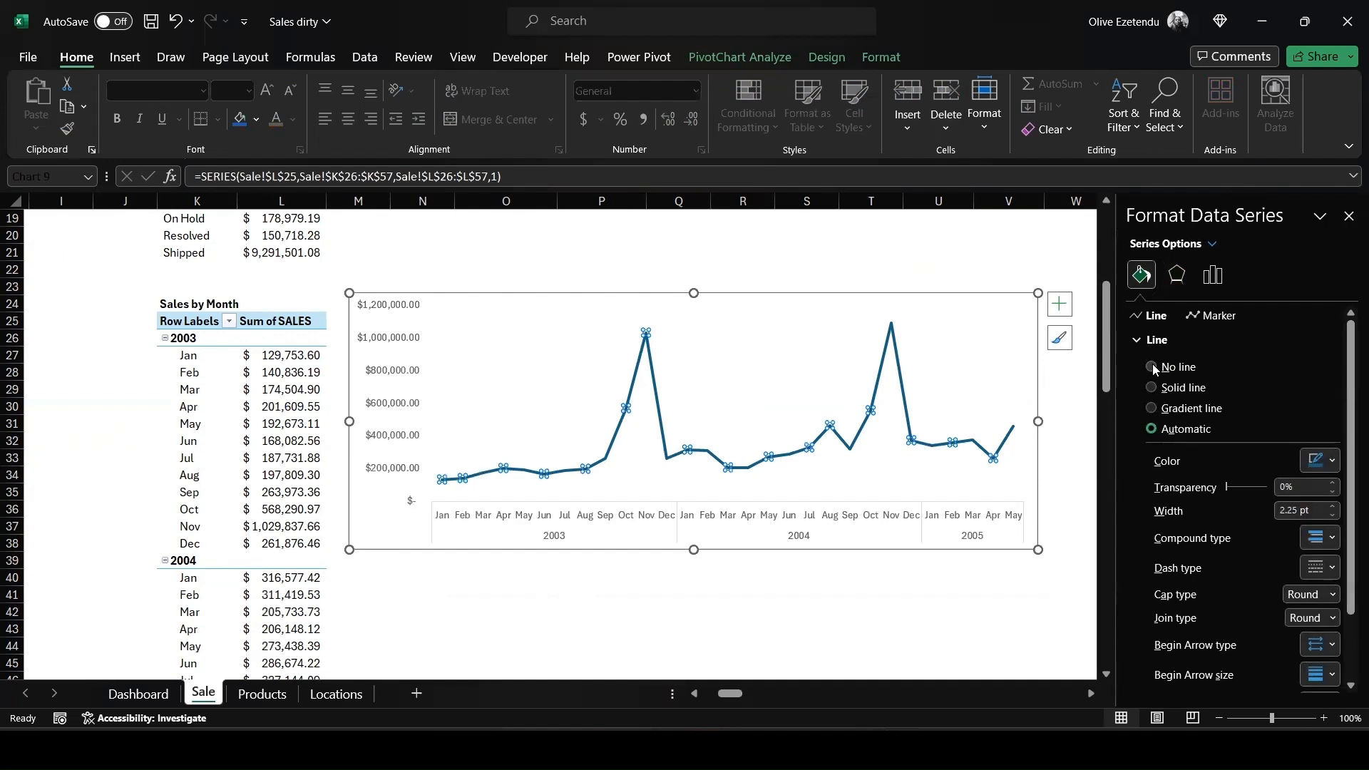
left_click(1329, 467)
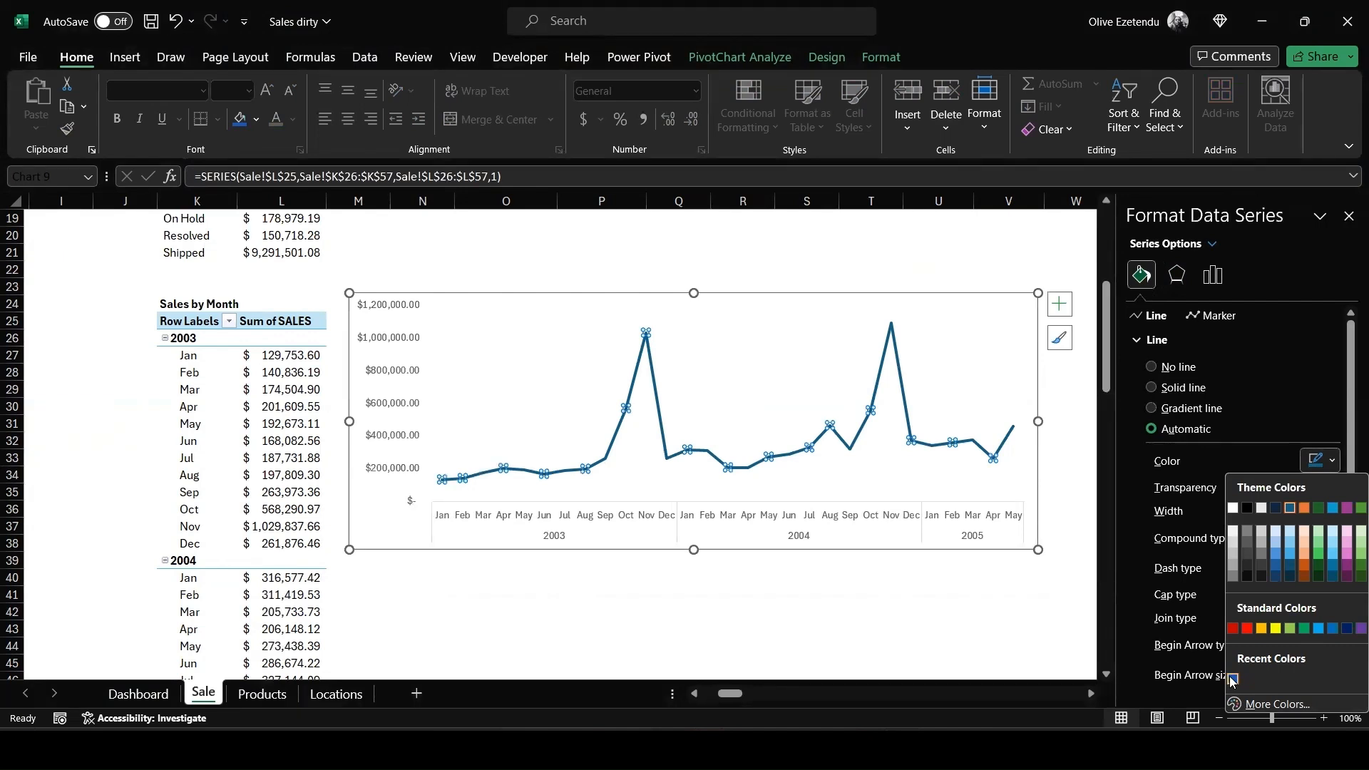
left_click(1233, 678)
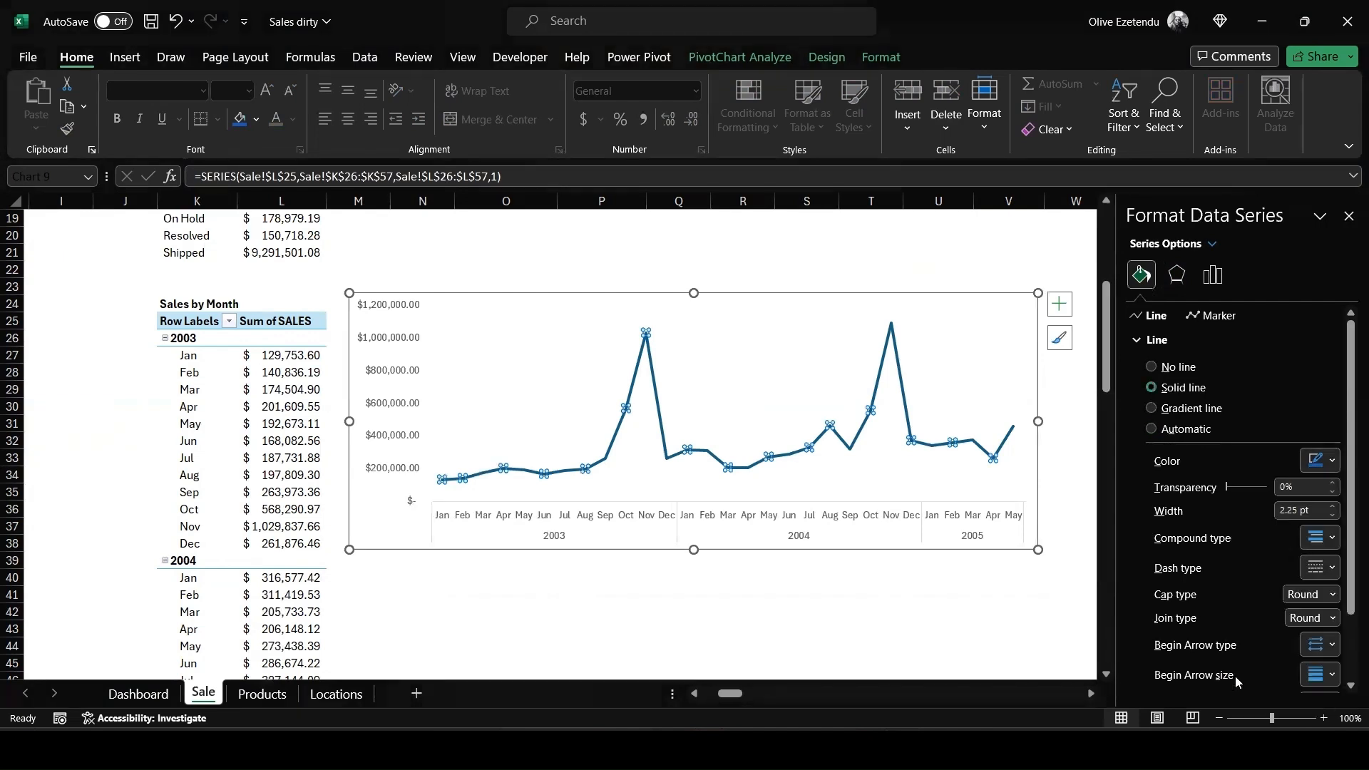
left_click(936, 625)
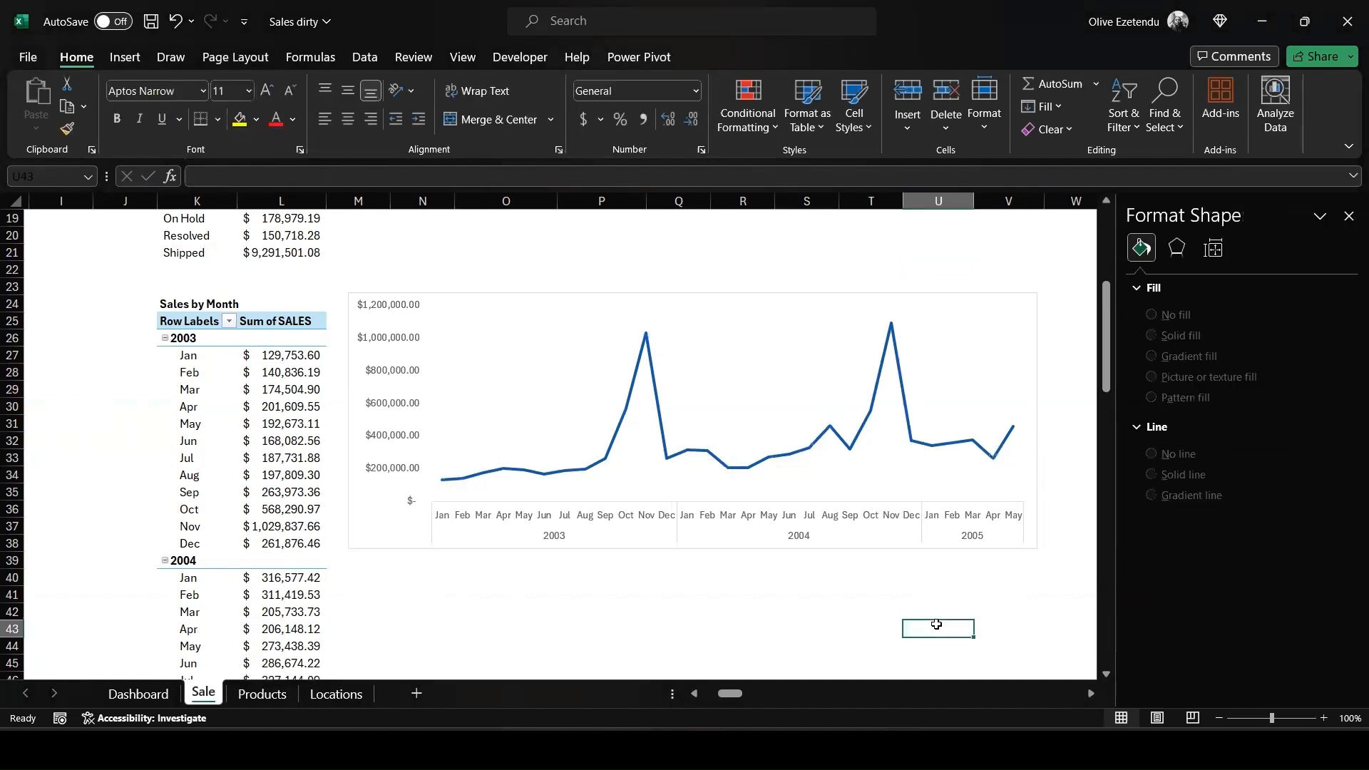
Turn on the smoothed line option for the Sales by Month chart's data series.
left_click(646, 335)
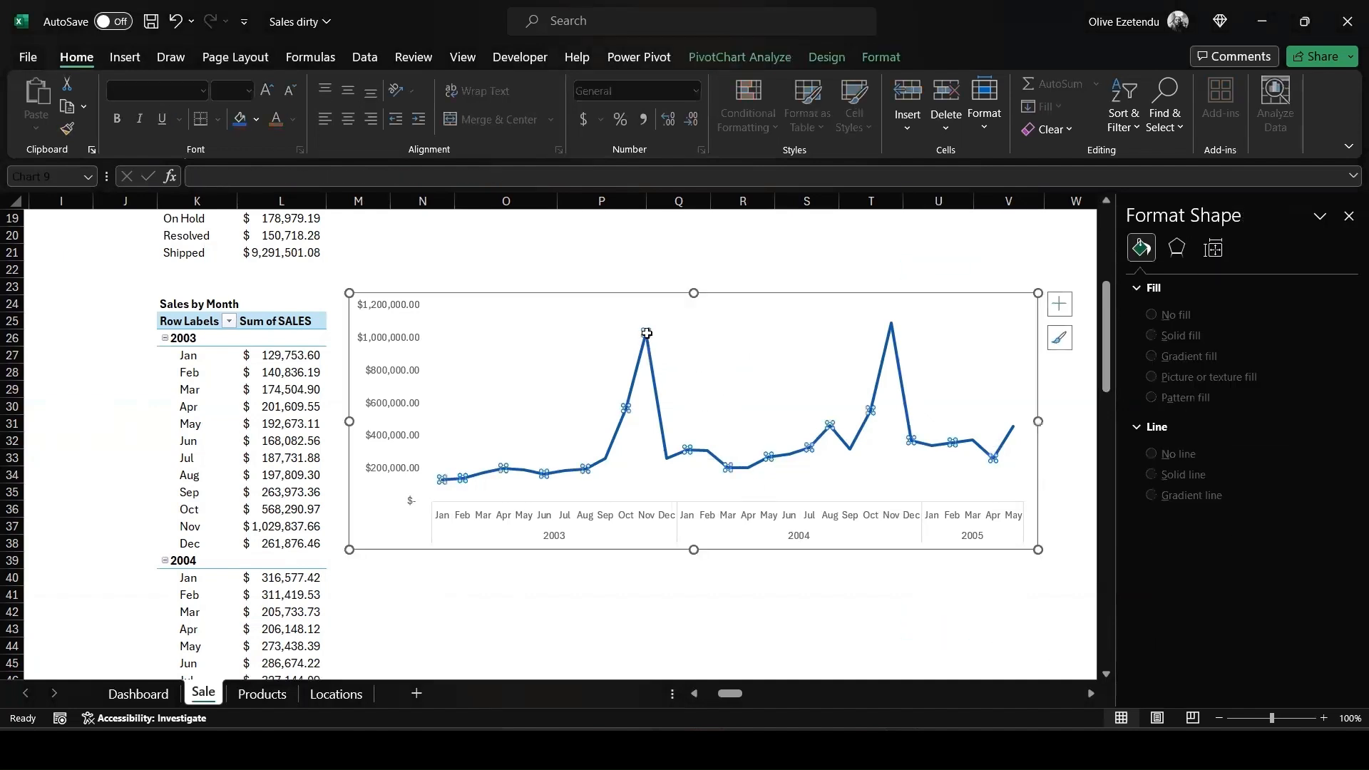
left_click(1176, 277)
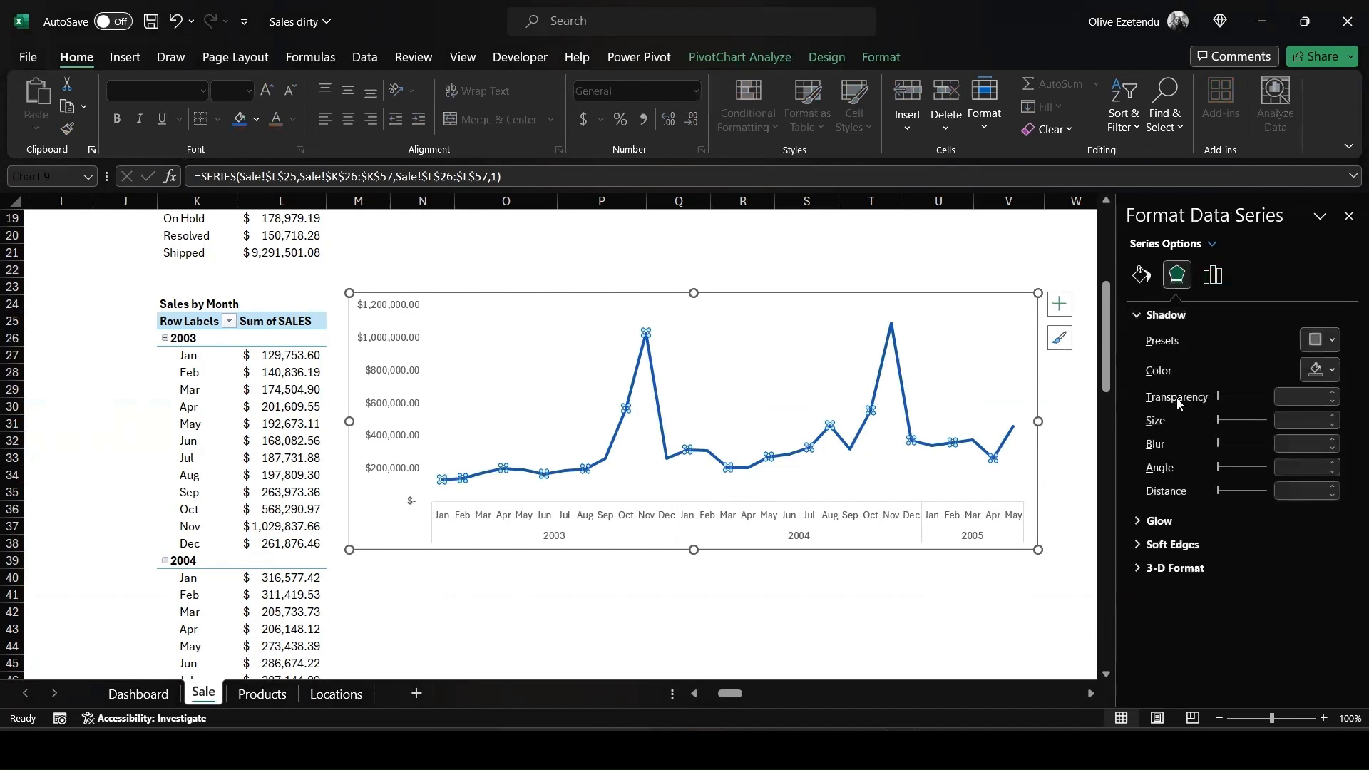
left_click(1142, 275)
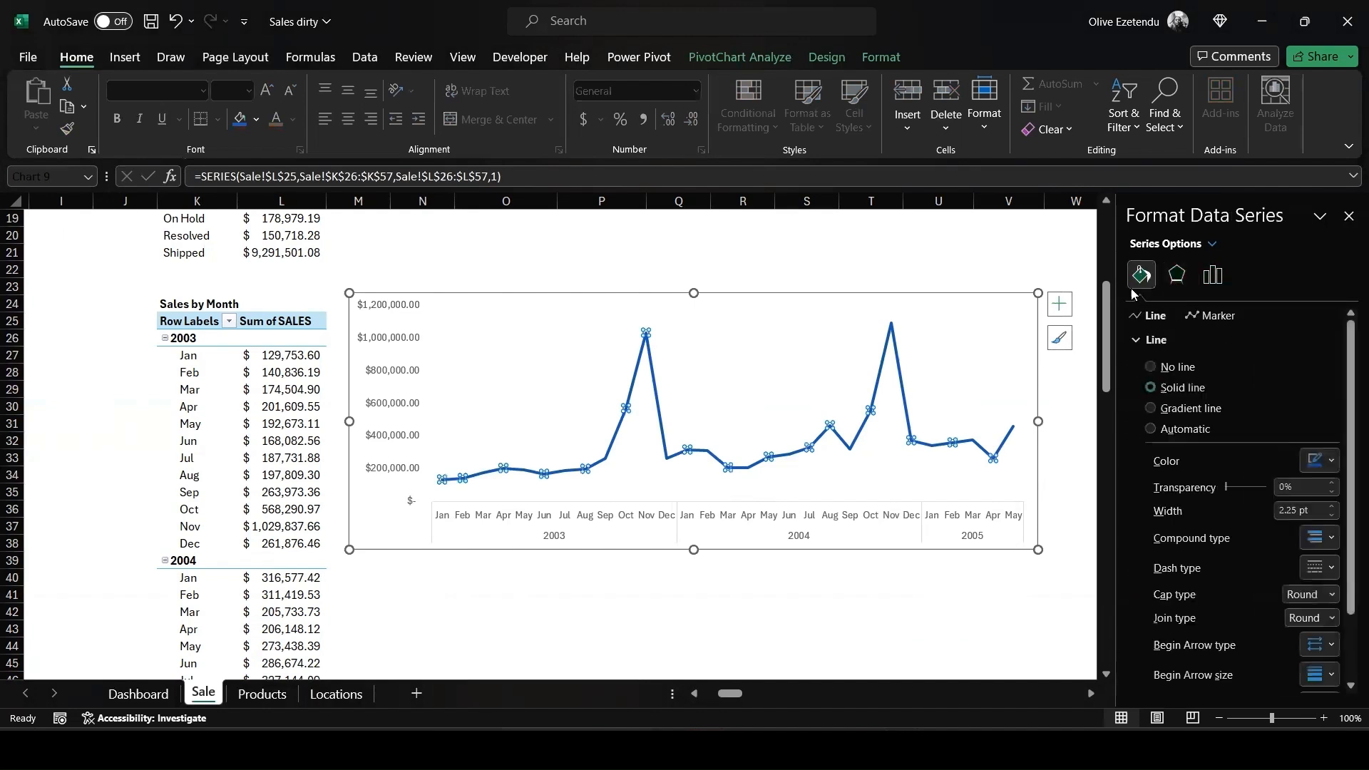
scroll(1165, 641, "down", 3)
left_click(1162, 678)
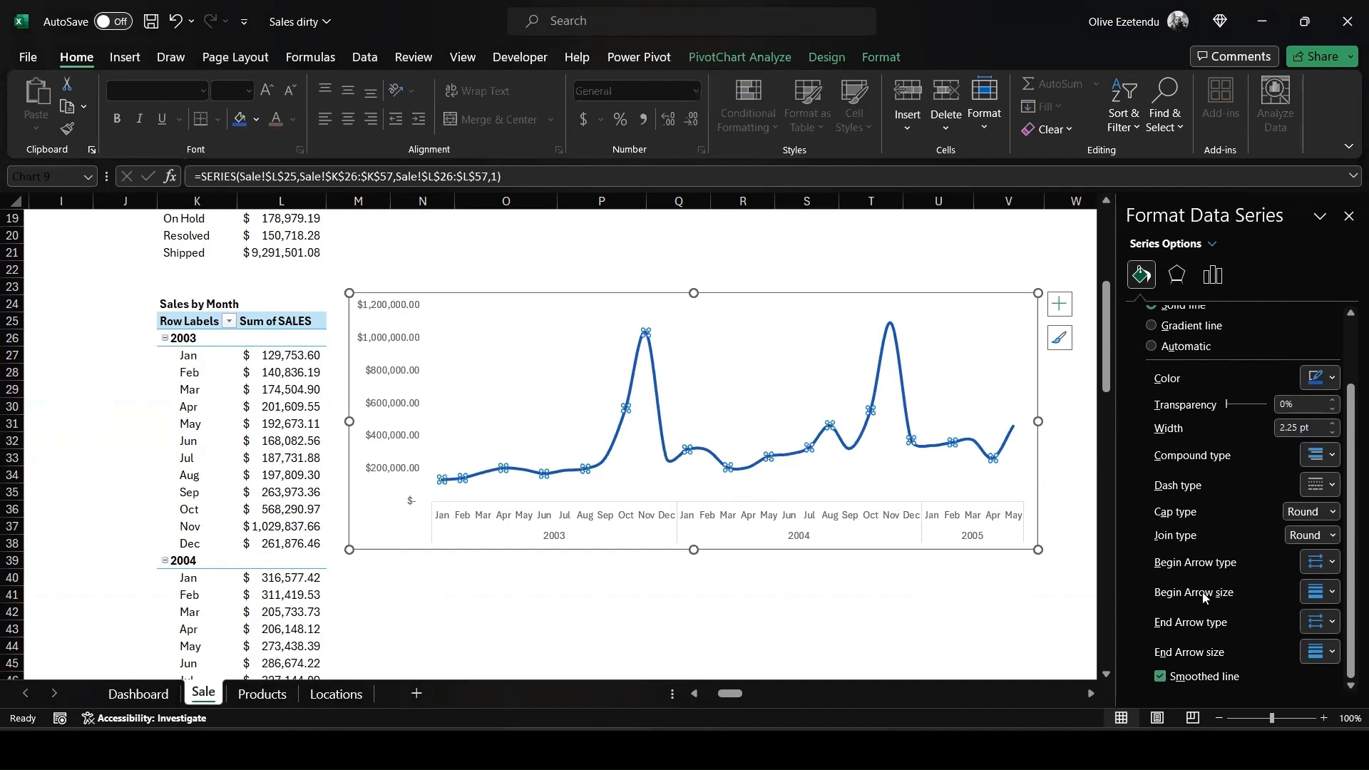
Insert a doughnut PivotChart from the Sales by Deal Size table.
scroll(1205, 597, "up", 3)
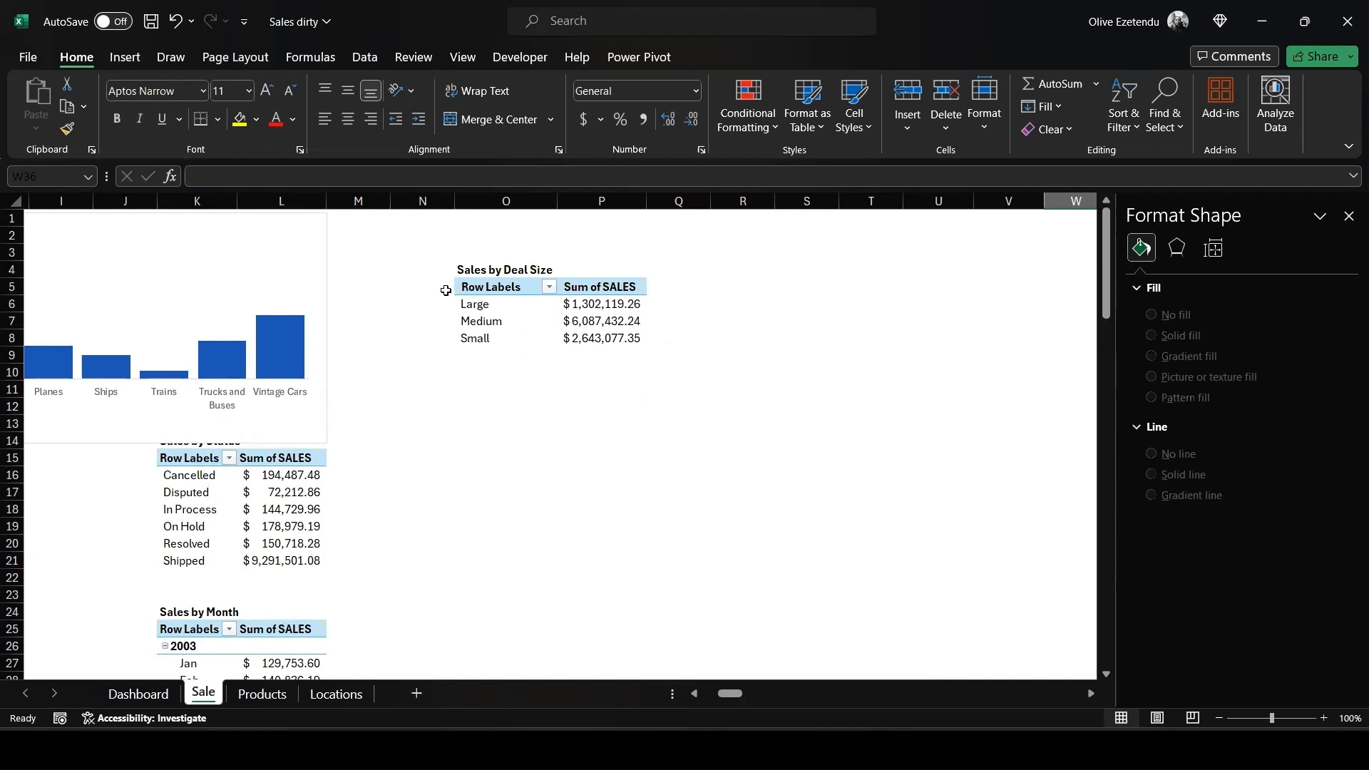
left_click_drag(453, 292, 618, 335)
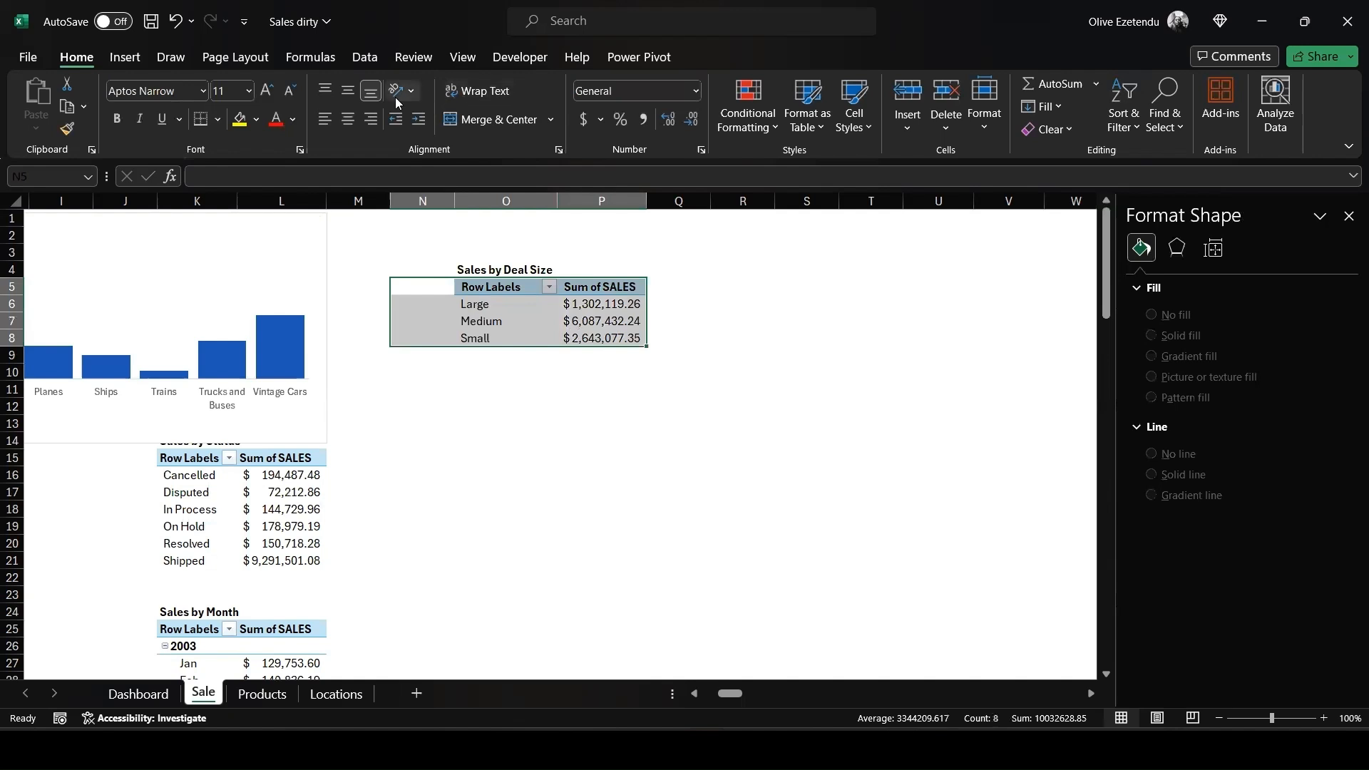
left_click(125, 57)
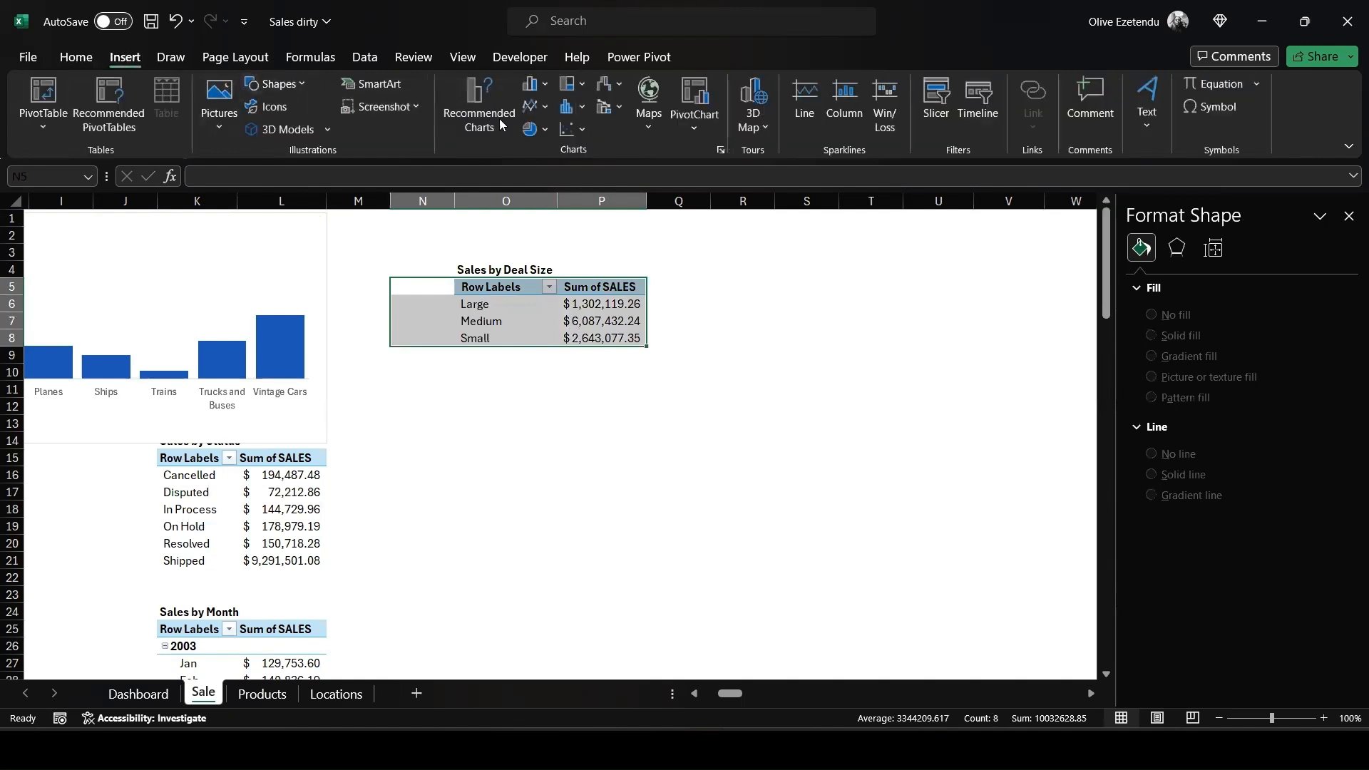
left_click(545, 132)
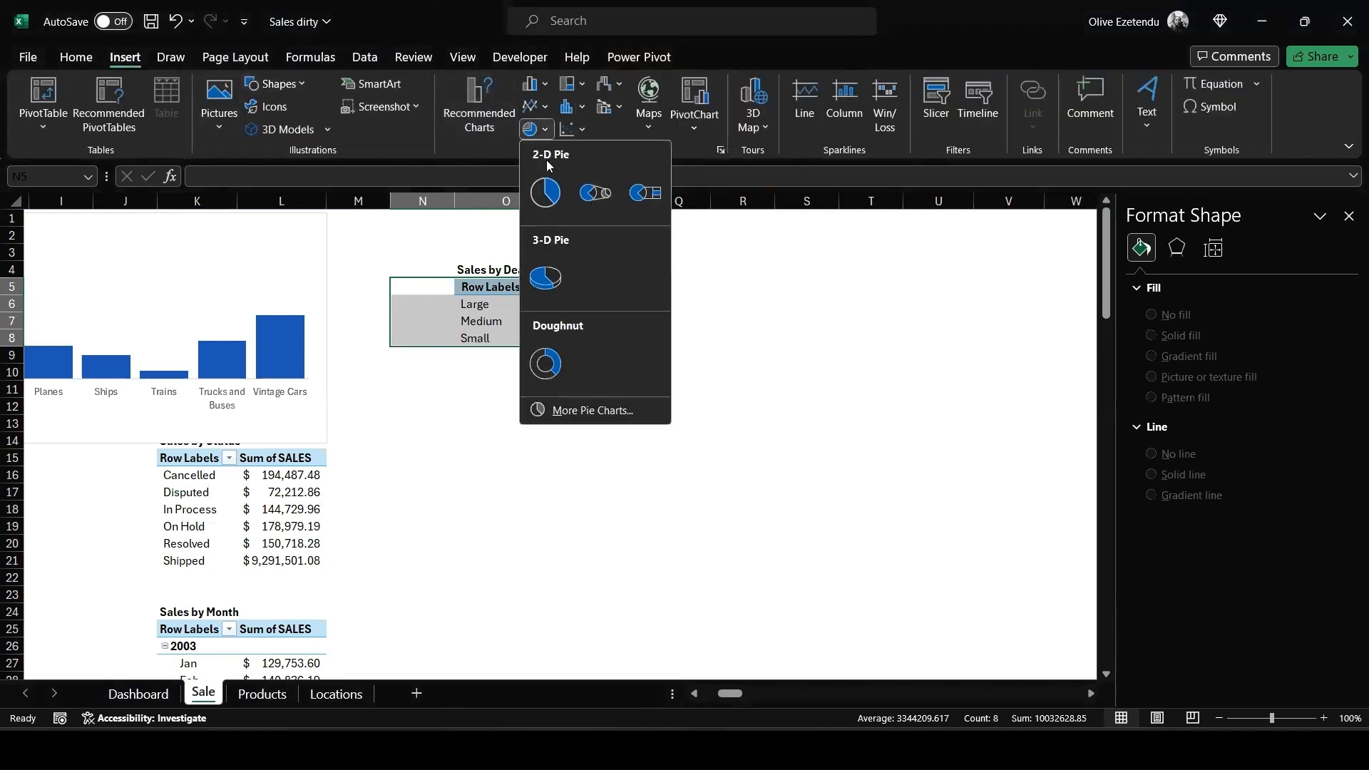
left_click(554, 365)
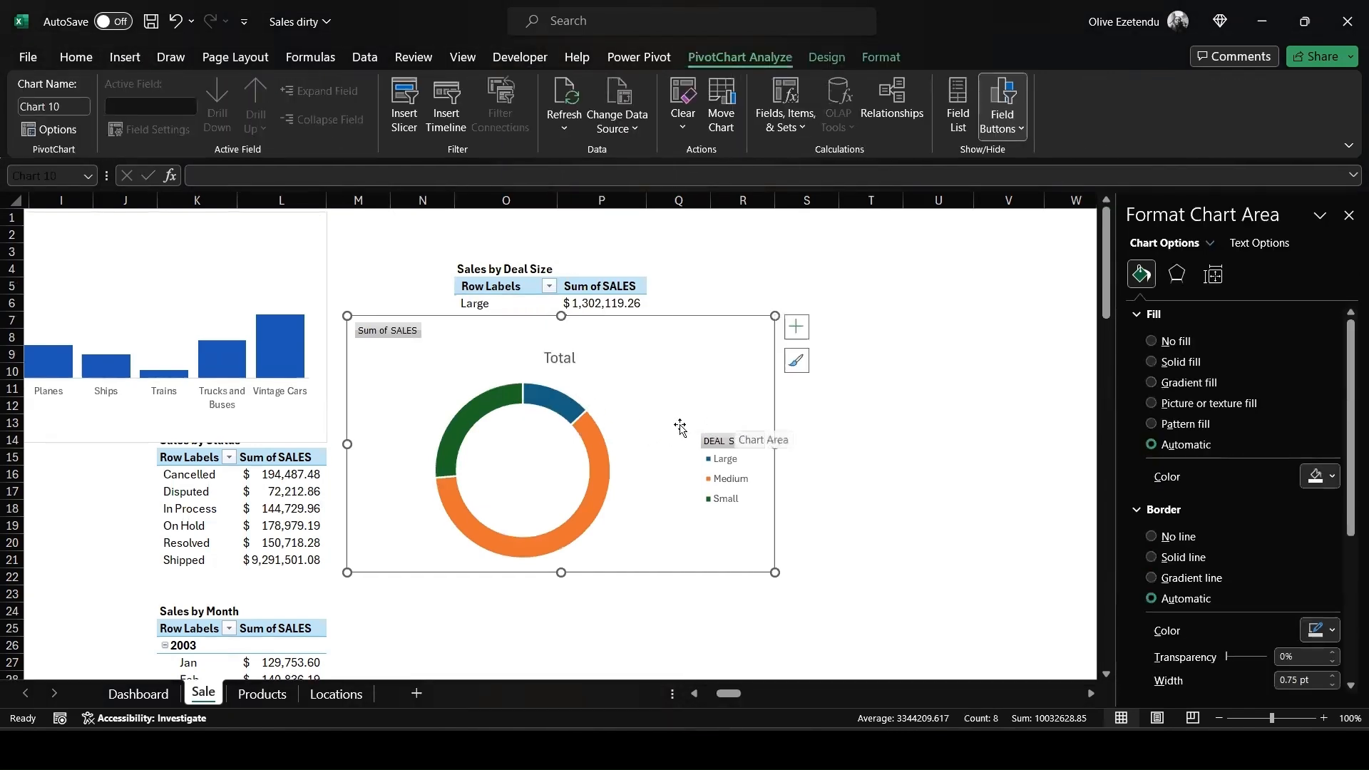
Fill the doughnut's Large slice with grey and its Small slice with the recently used blue.
left_click(574, 425)
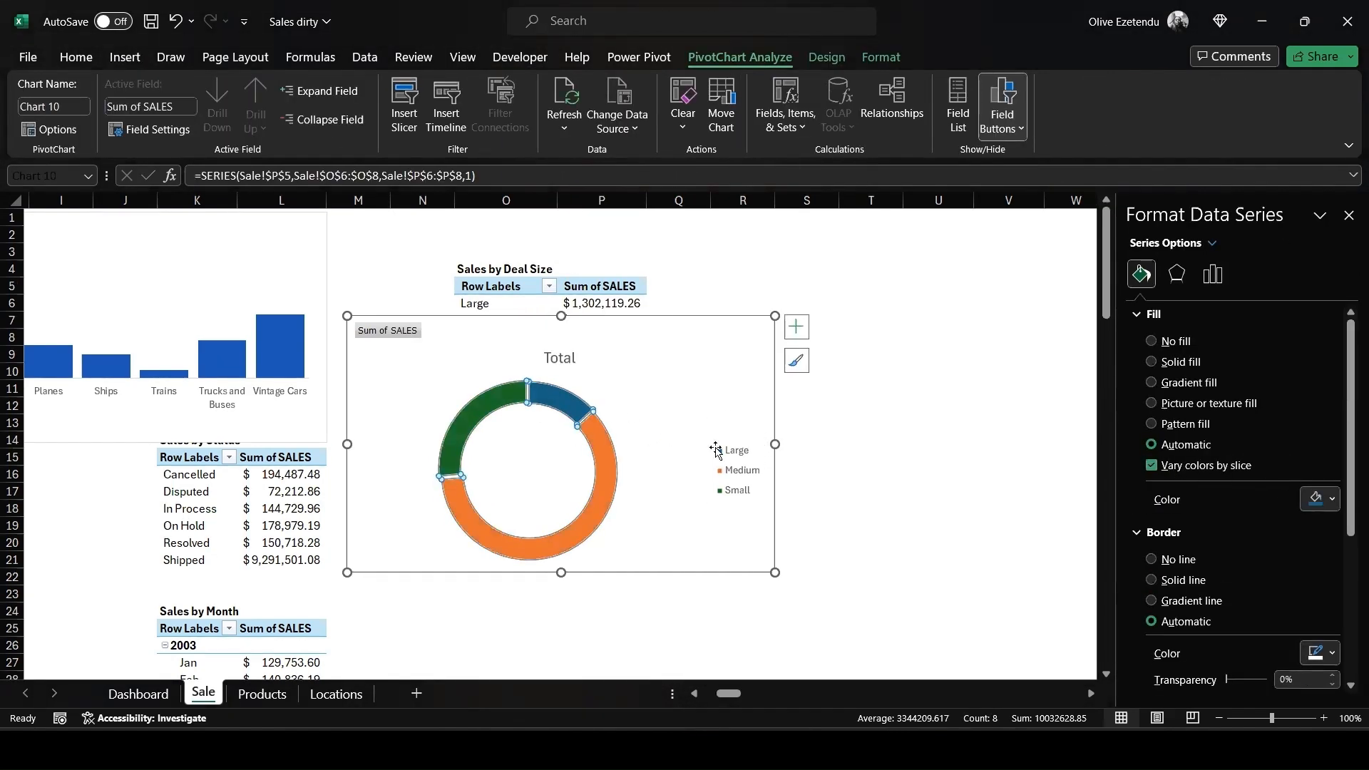
left_click(556, 405)
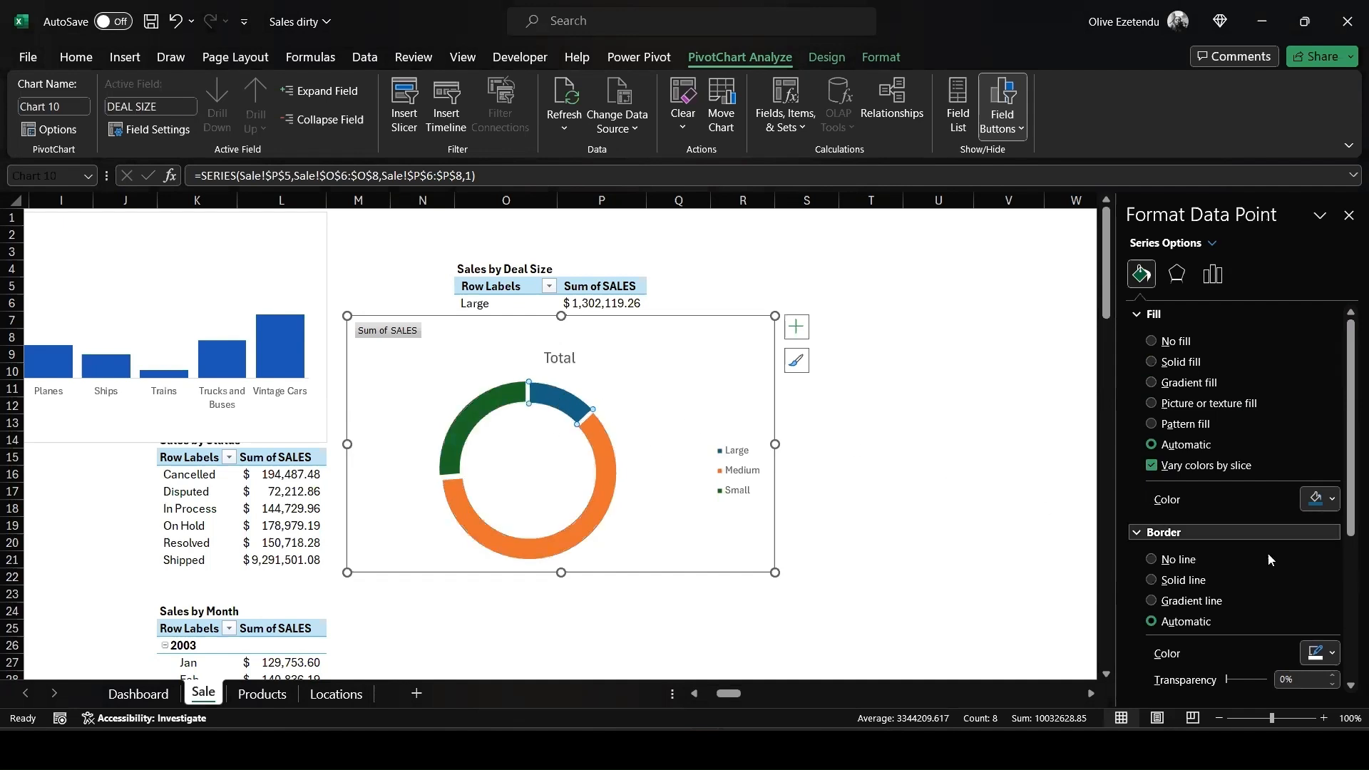
left_click(1317, 498)
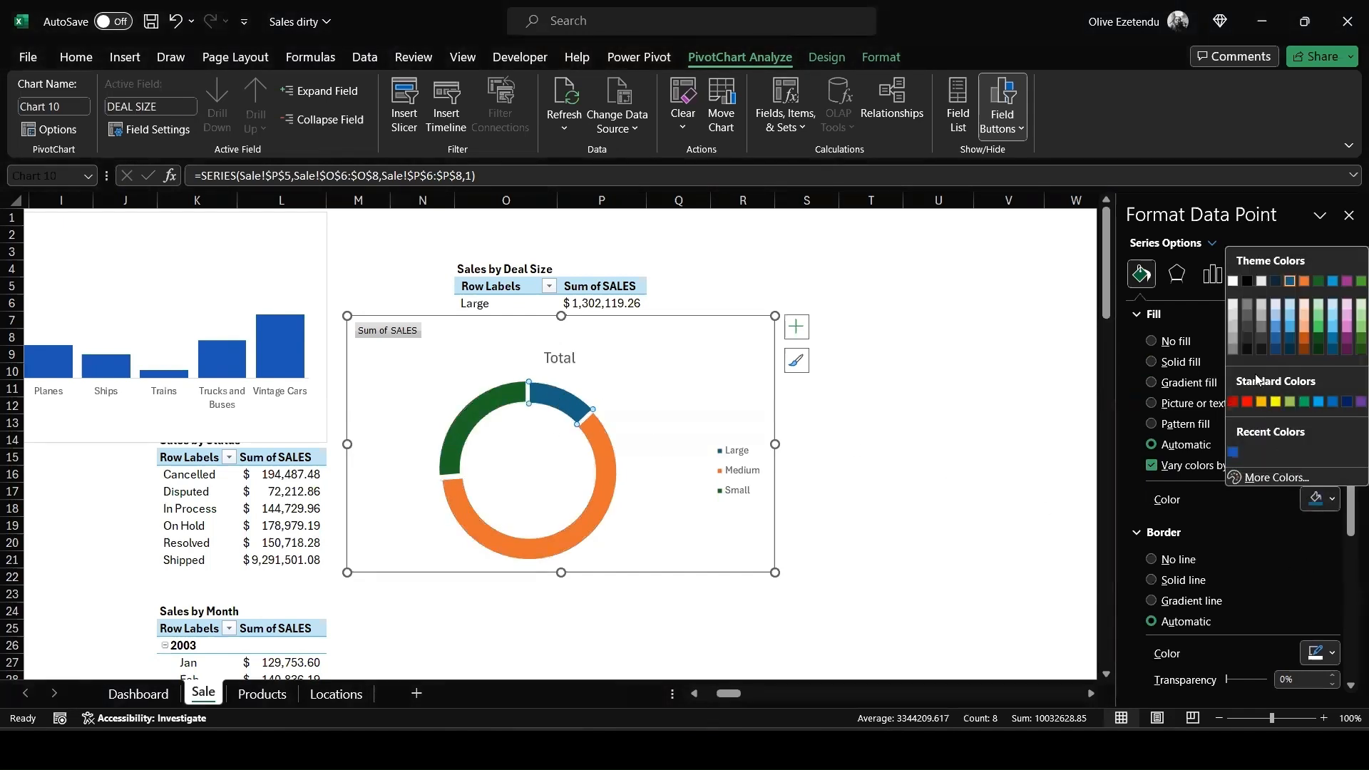
left_click(1233, 330)
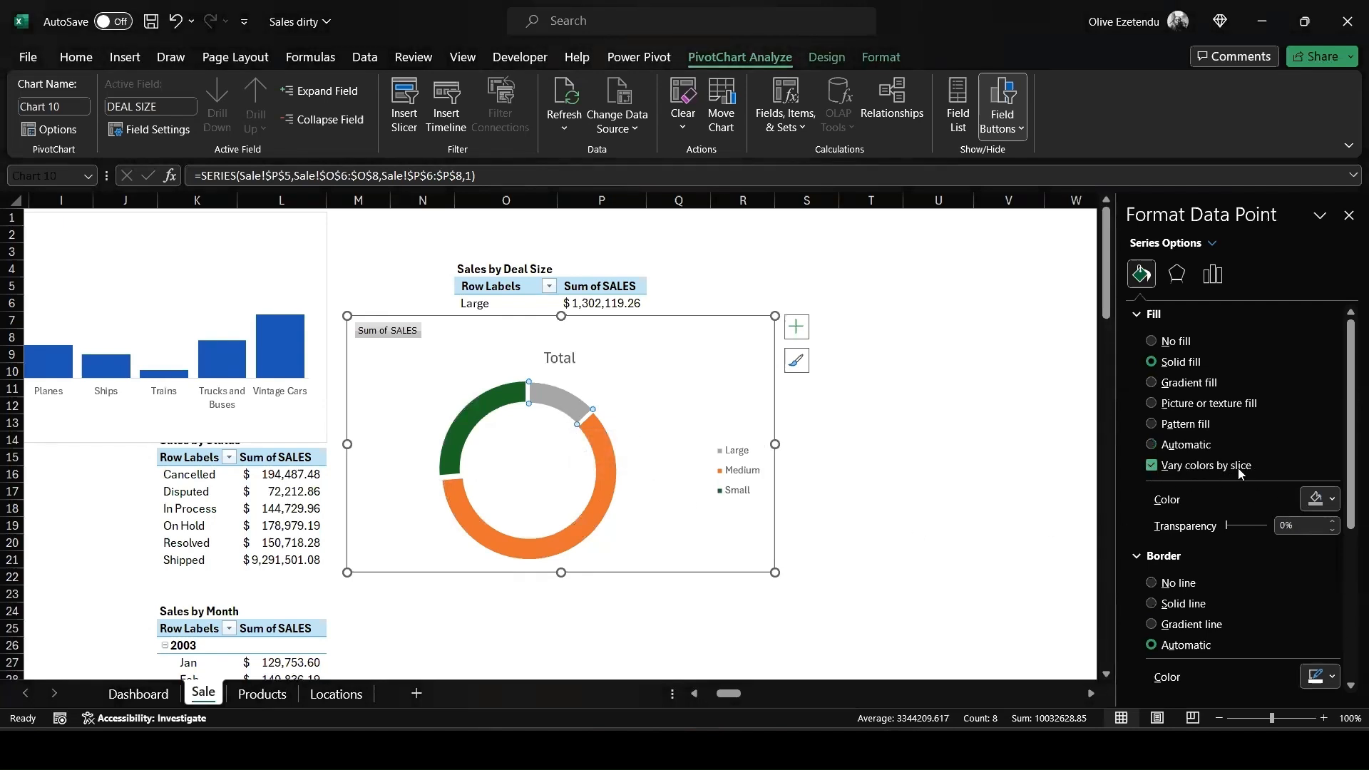
left_click(467, 428)
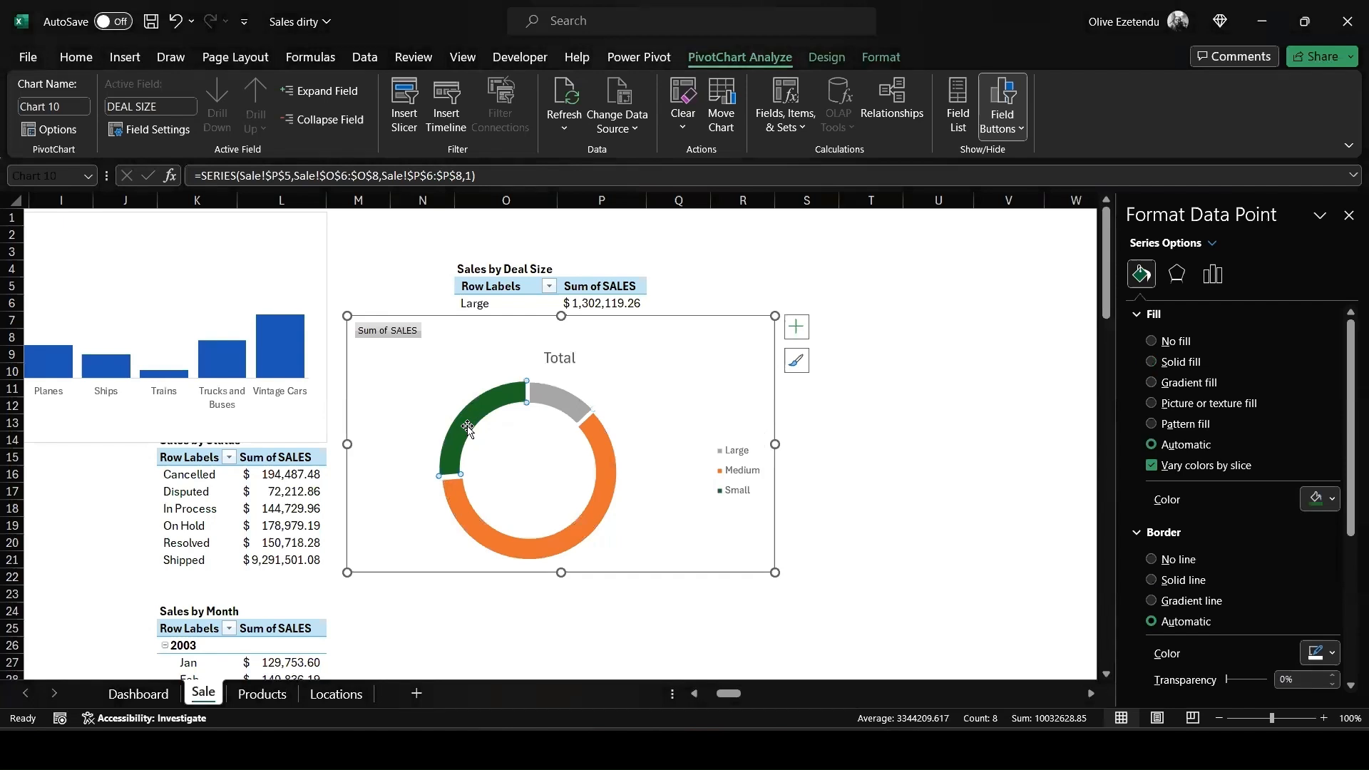
left_click(1332, 500)
left_click(1234, 454)
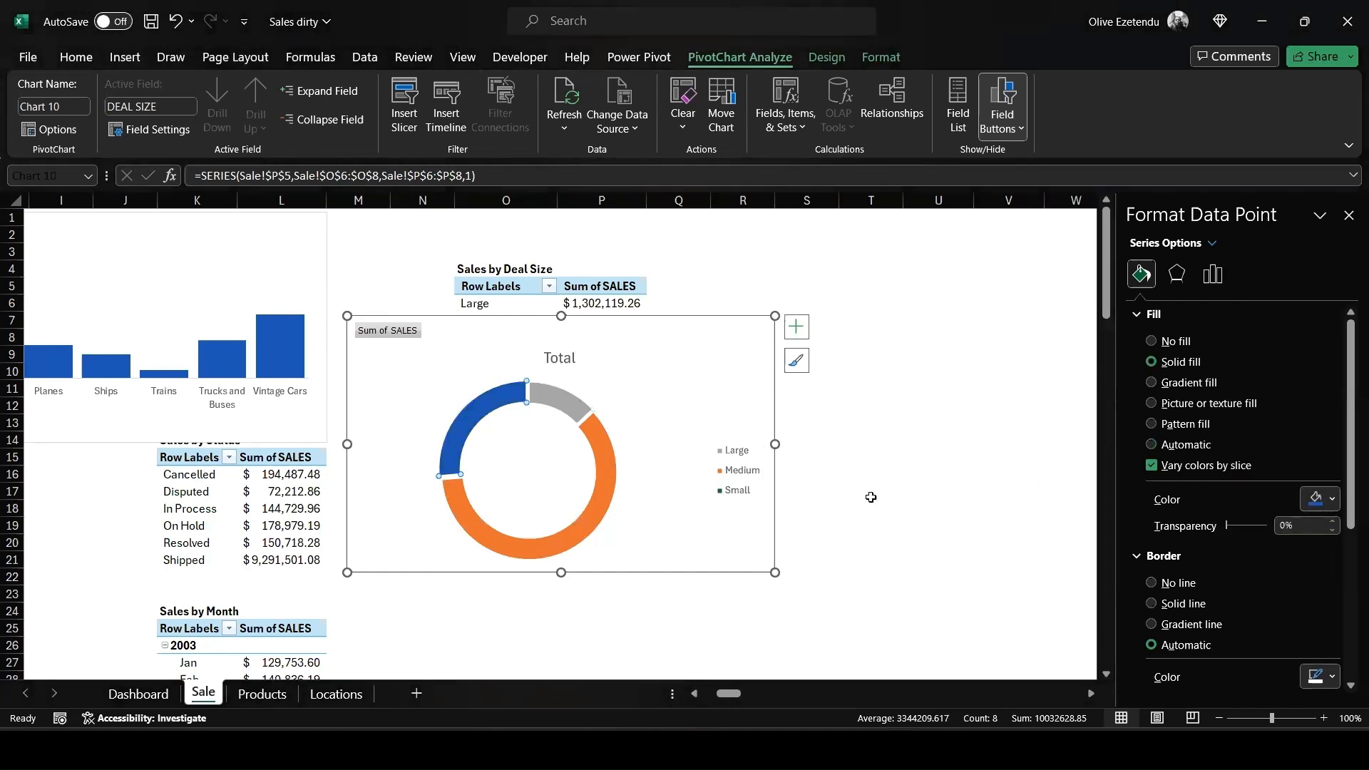
Hide all field buttons on the Sales by Deal Size doughnut chart and delete its title and legend.
right_click(374, 333)
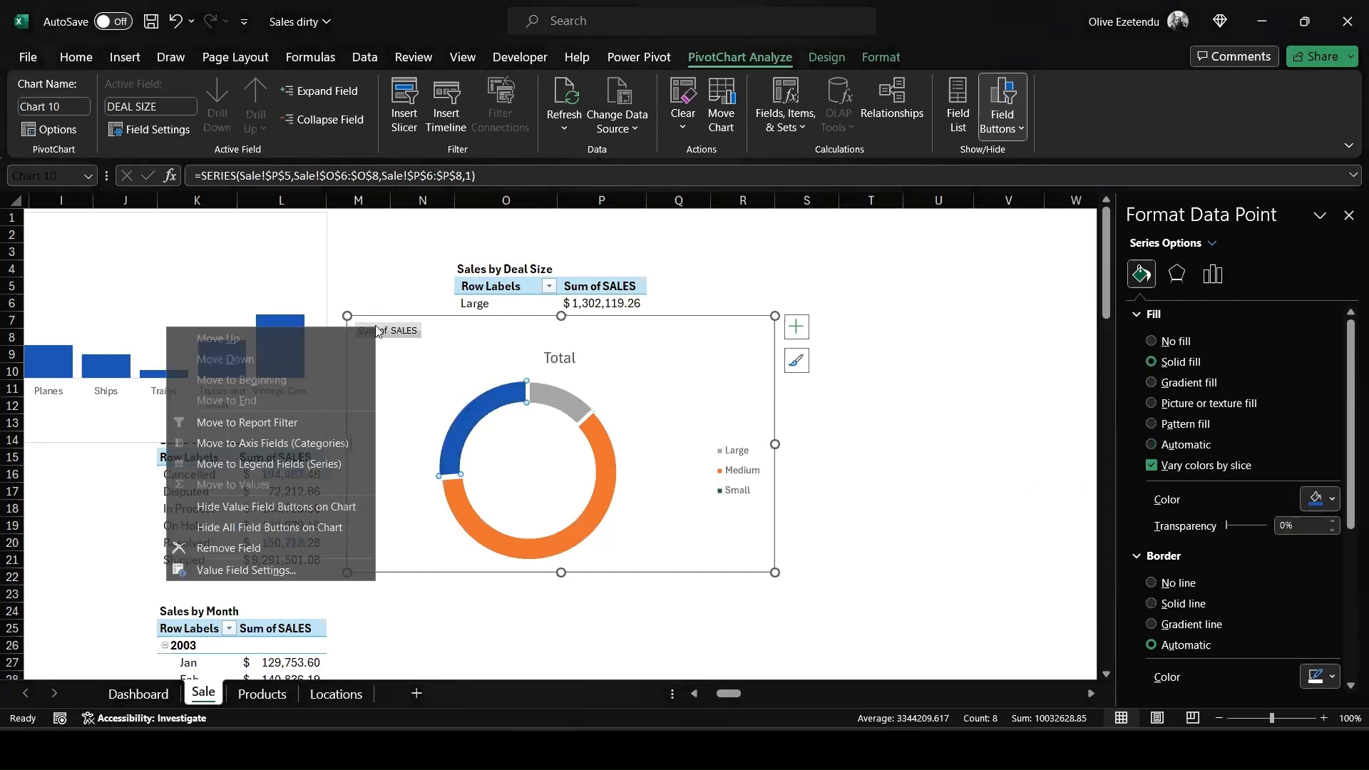
left_click(255, 525)
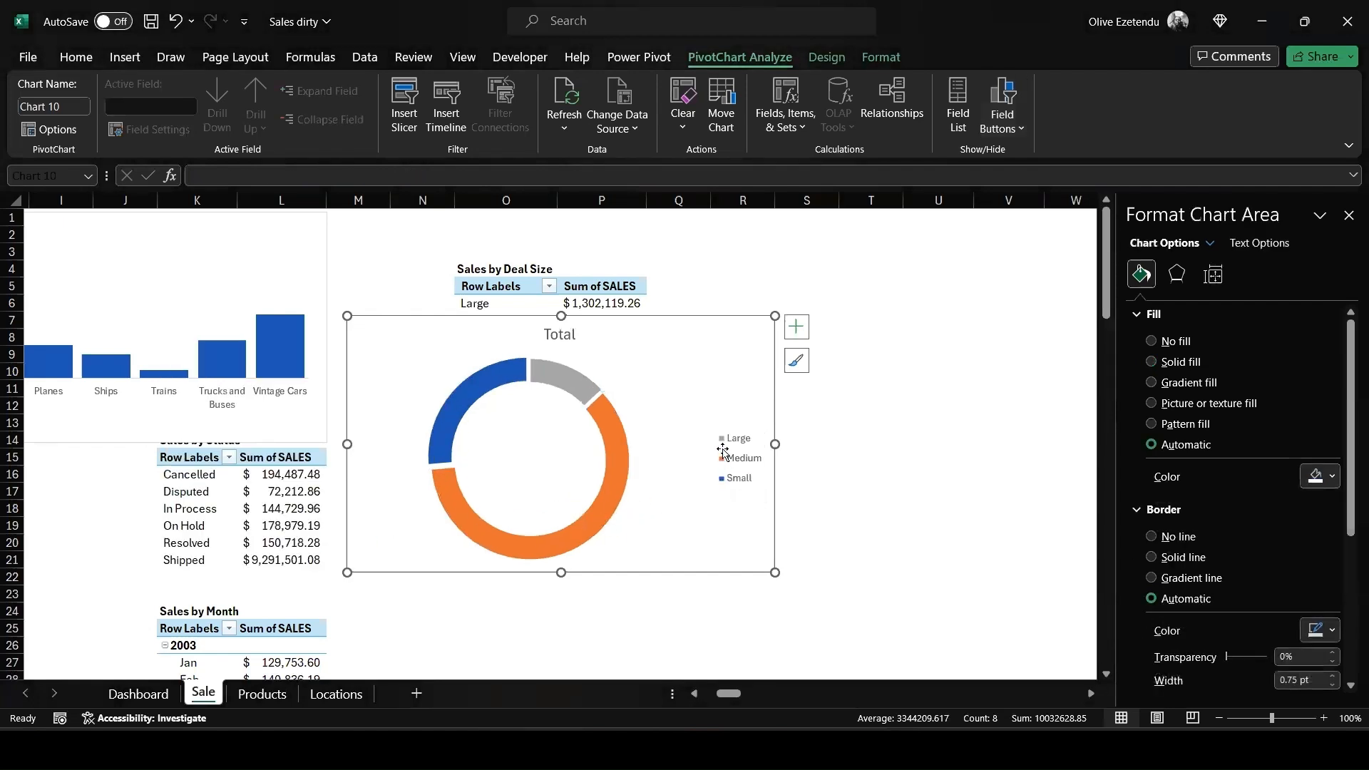
left_click(571, 343)
key("Delete")
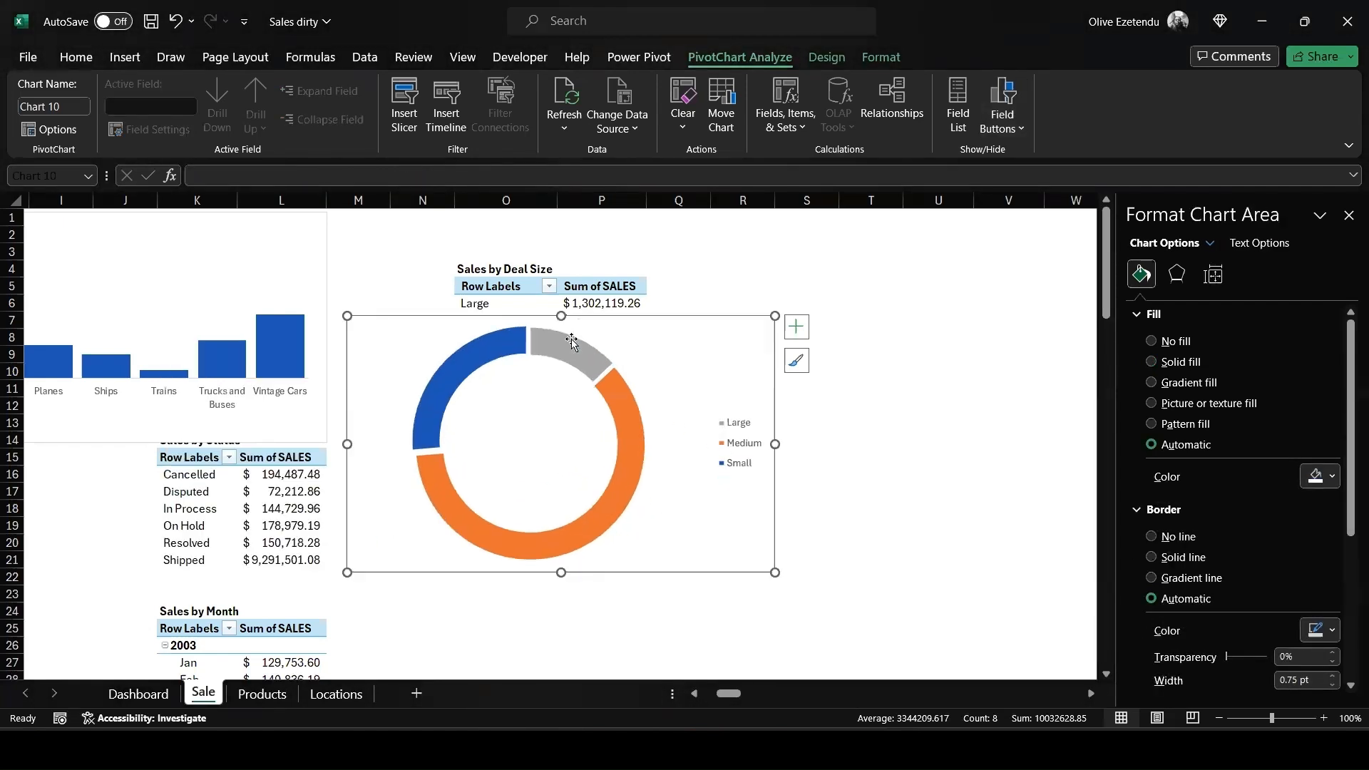
left_click(725, 433)
key("Delete")
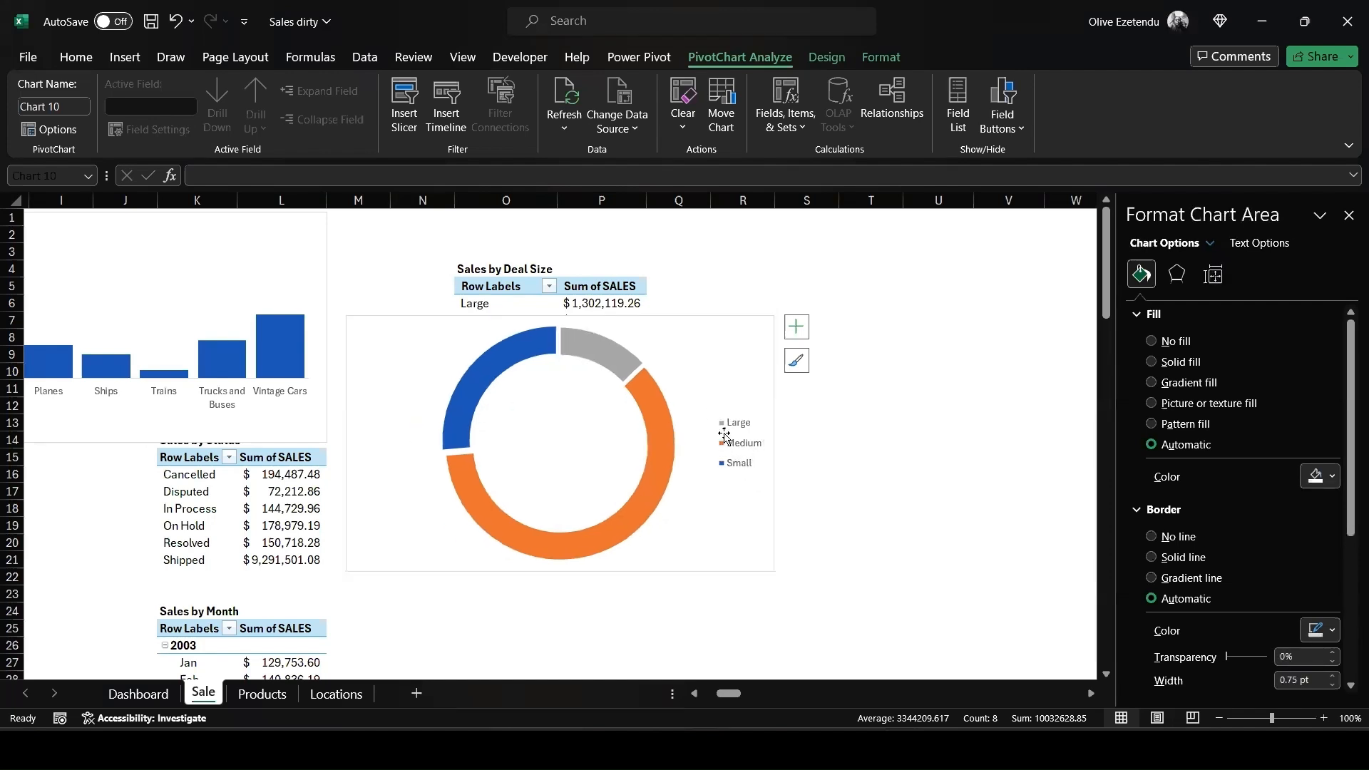
Add data labels to the doughnut chart as data callouts.
left_click(796, 327)
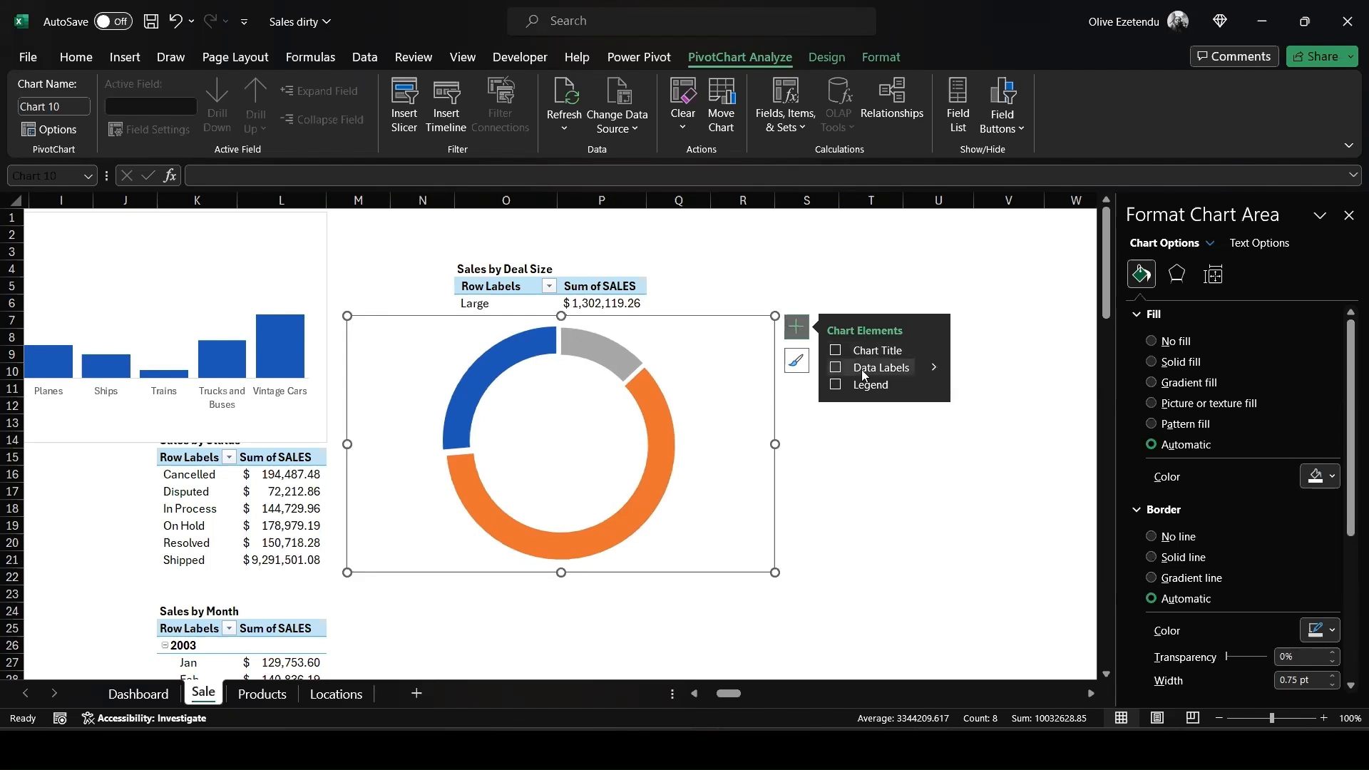
left_click(934, 367)
left_click(980, 398)
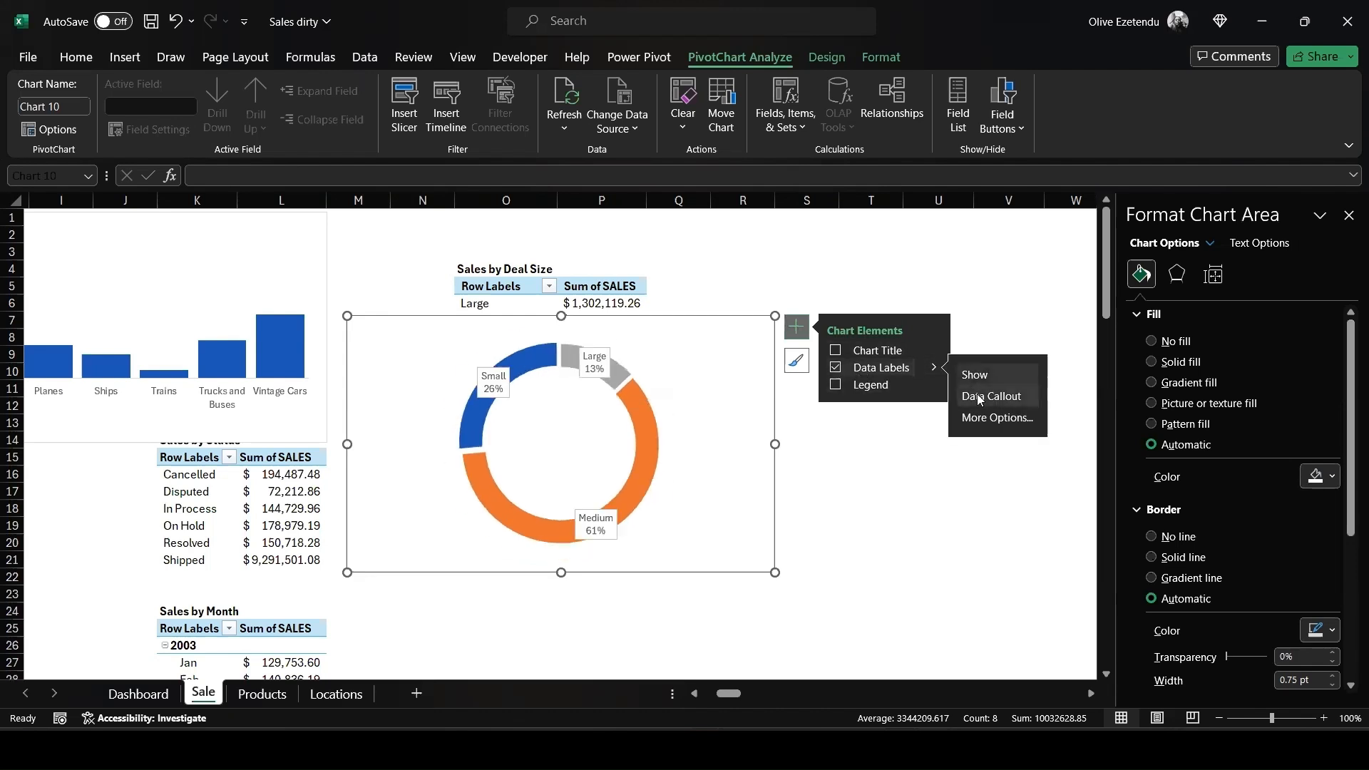
Move the Small, Large and Medium callouts outward, away from the doughnut's ring.
left_click(487, 385)
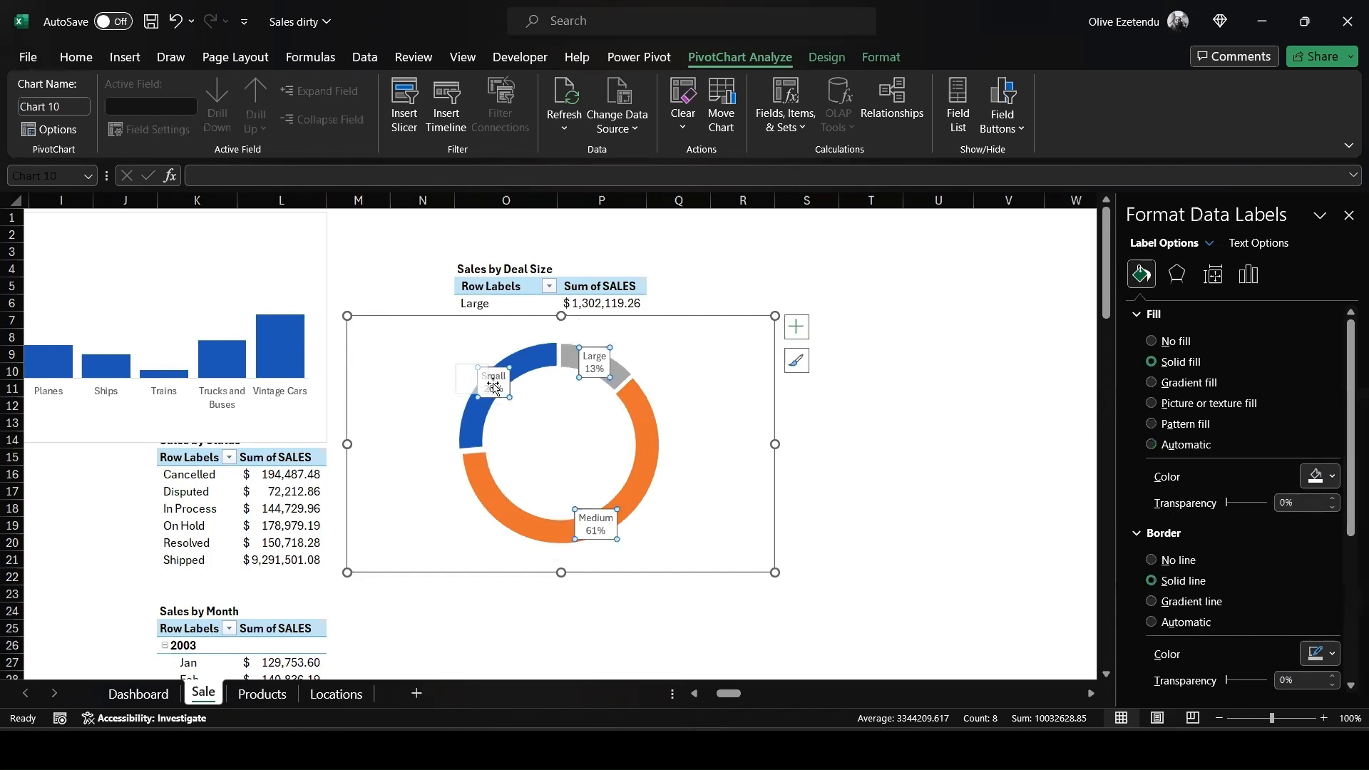
left_click(494, 385)
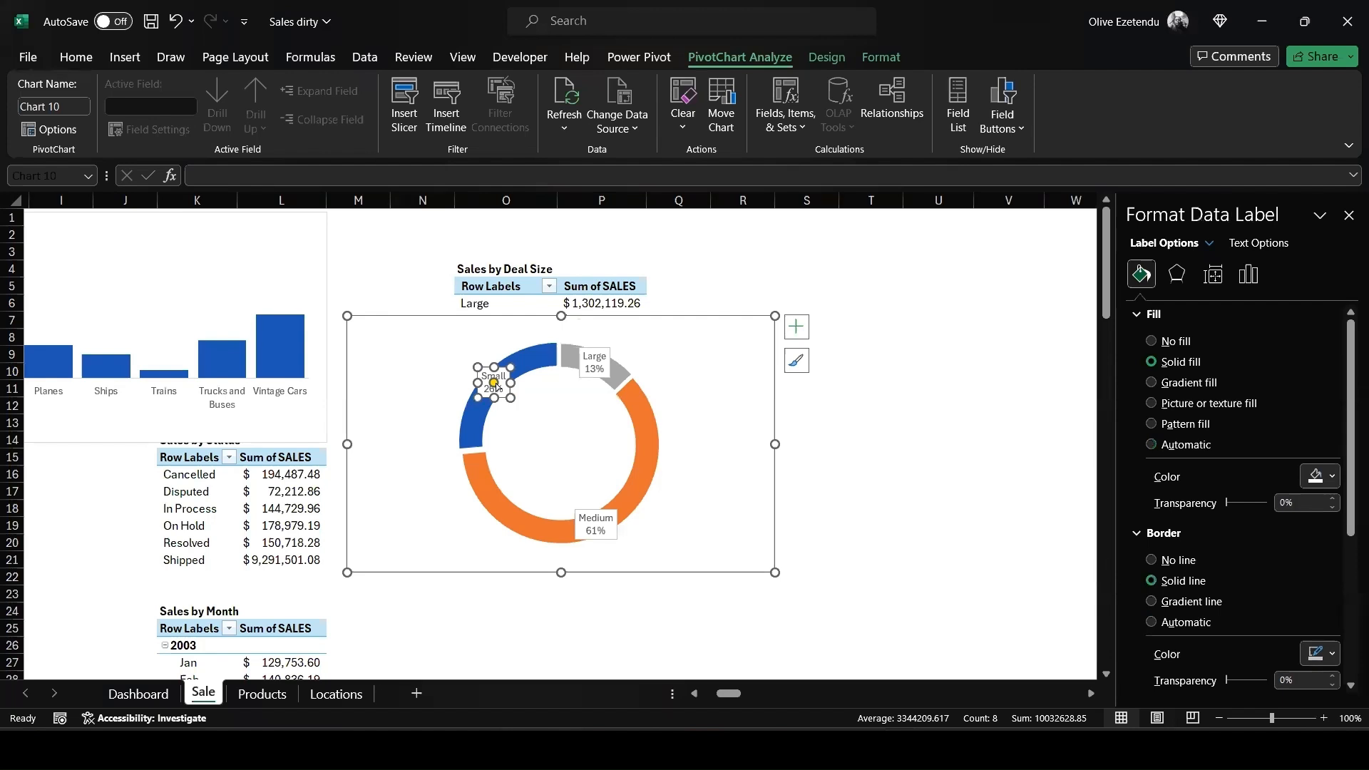
left_click_drag(486, 368, 498, 362)
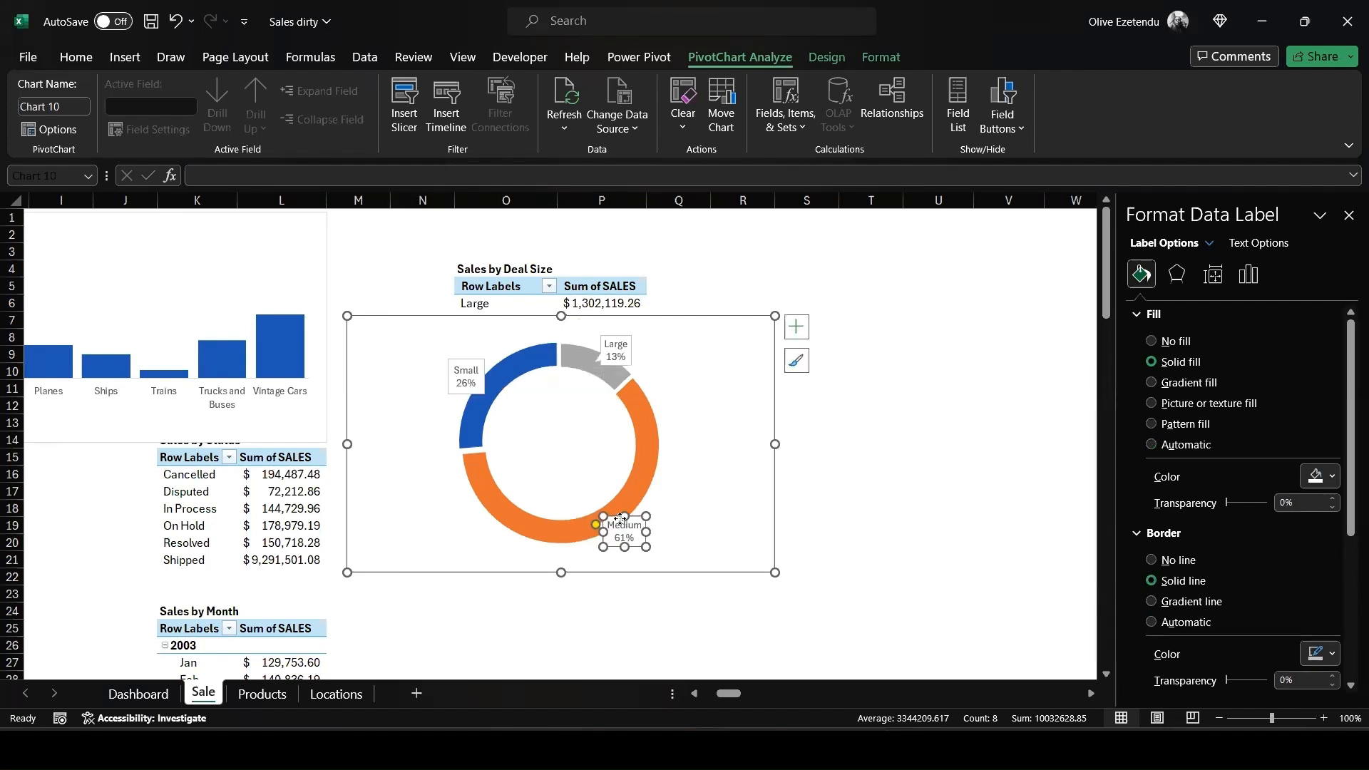
left_click_drag(620, 518, 644, 523)
left_click(755, 364)
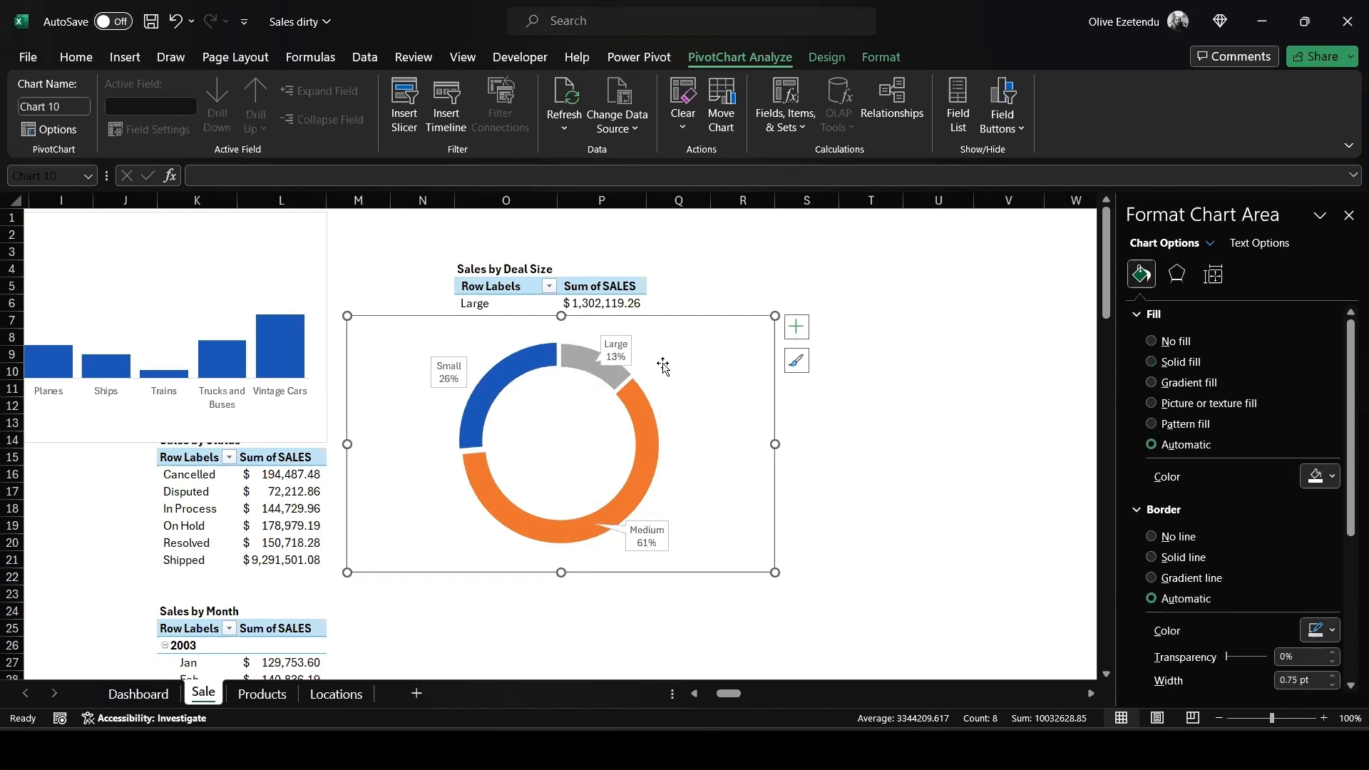
Set the doughnut's data labels to show the value instead of the percentage, alongside the category name.
right_click(612, 352)
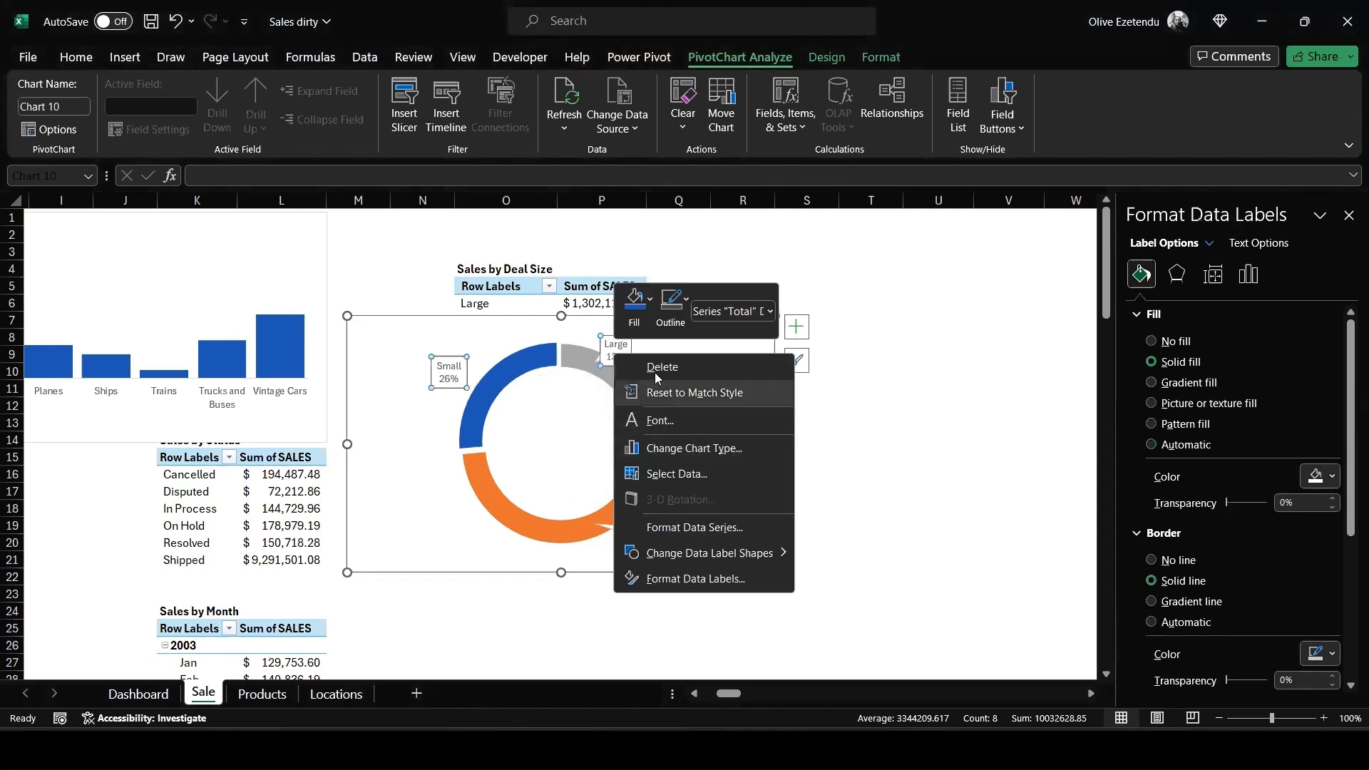
mouse_move(700, 559)
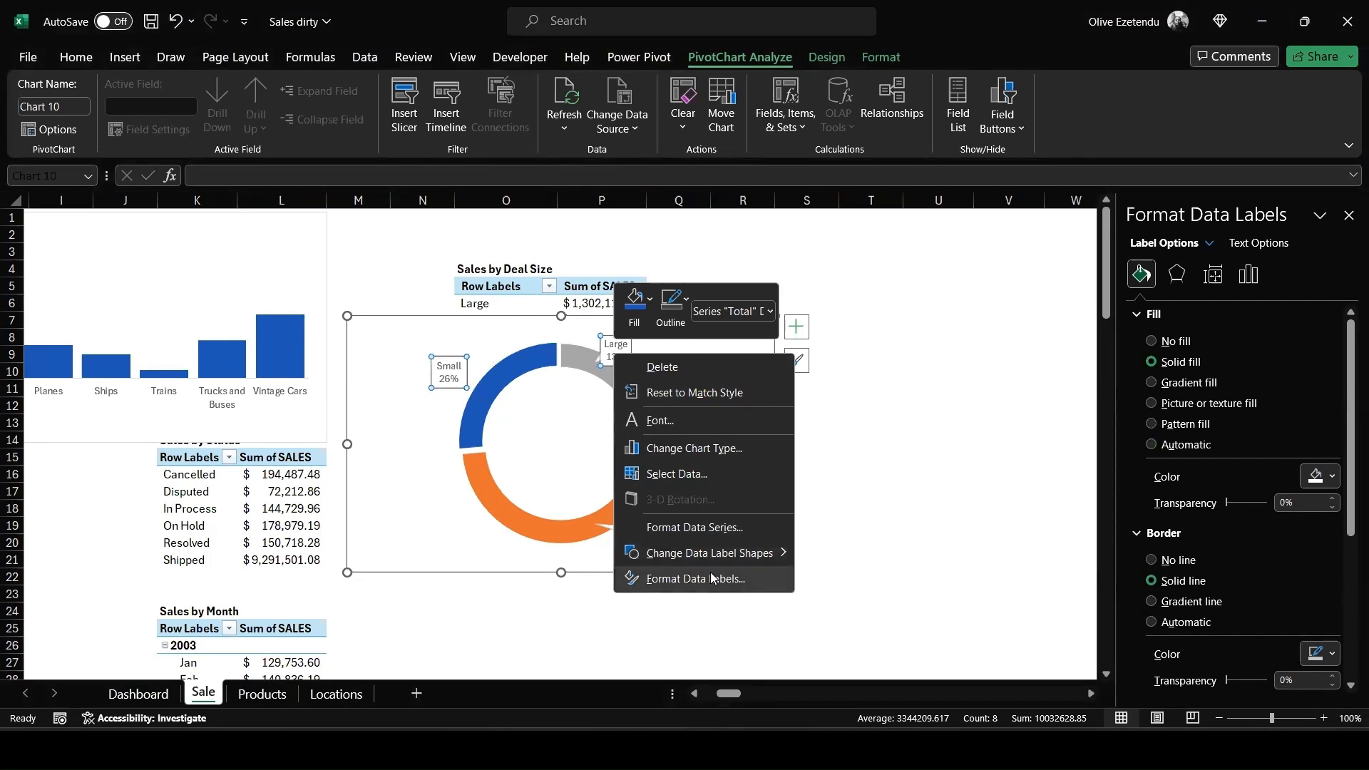
left_click(710, 578)
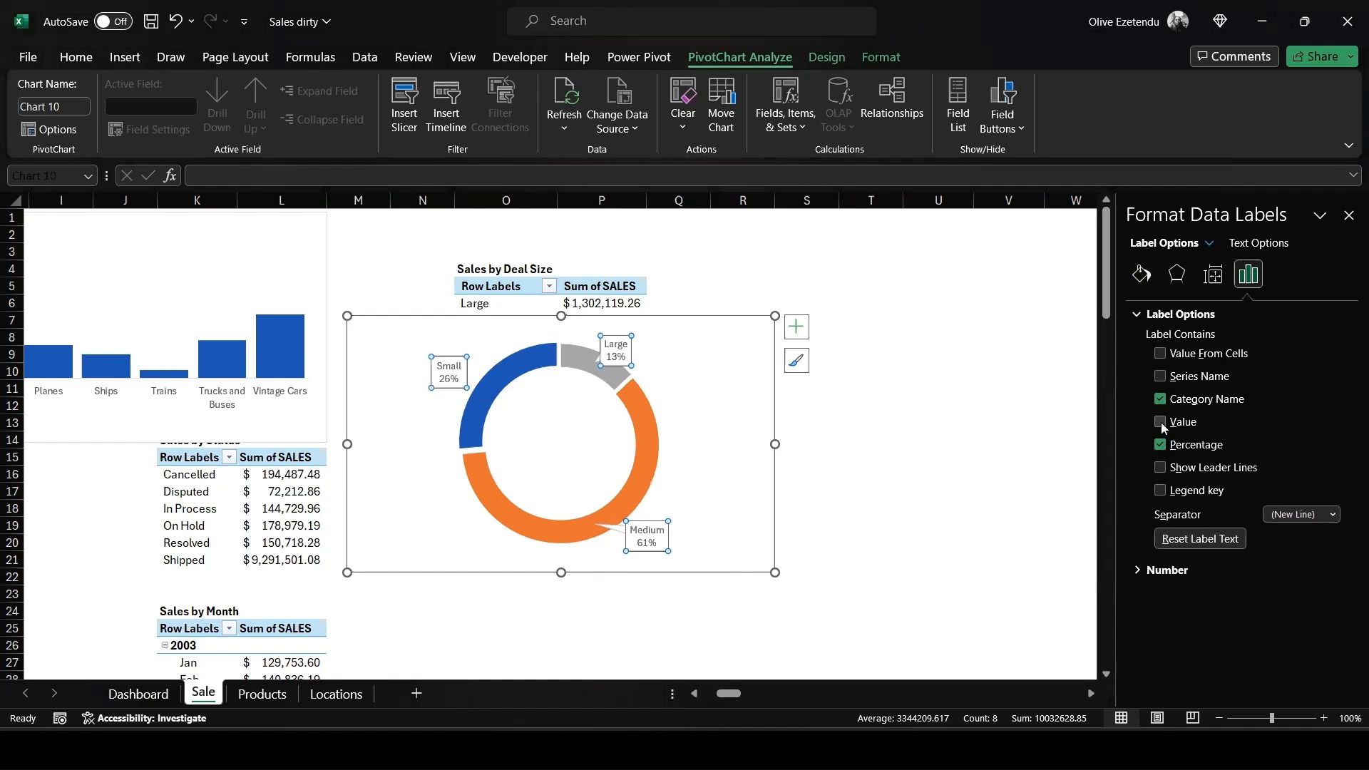
right_click(658, 533)
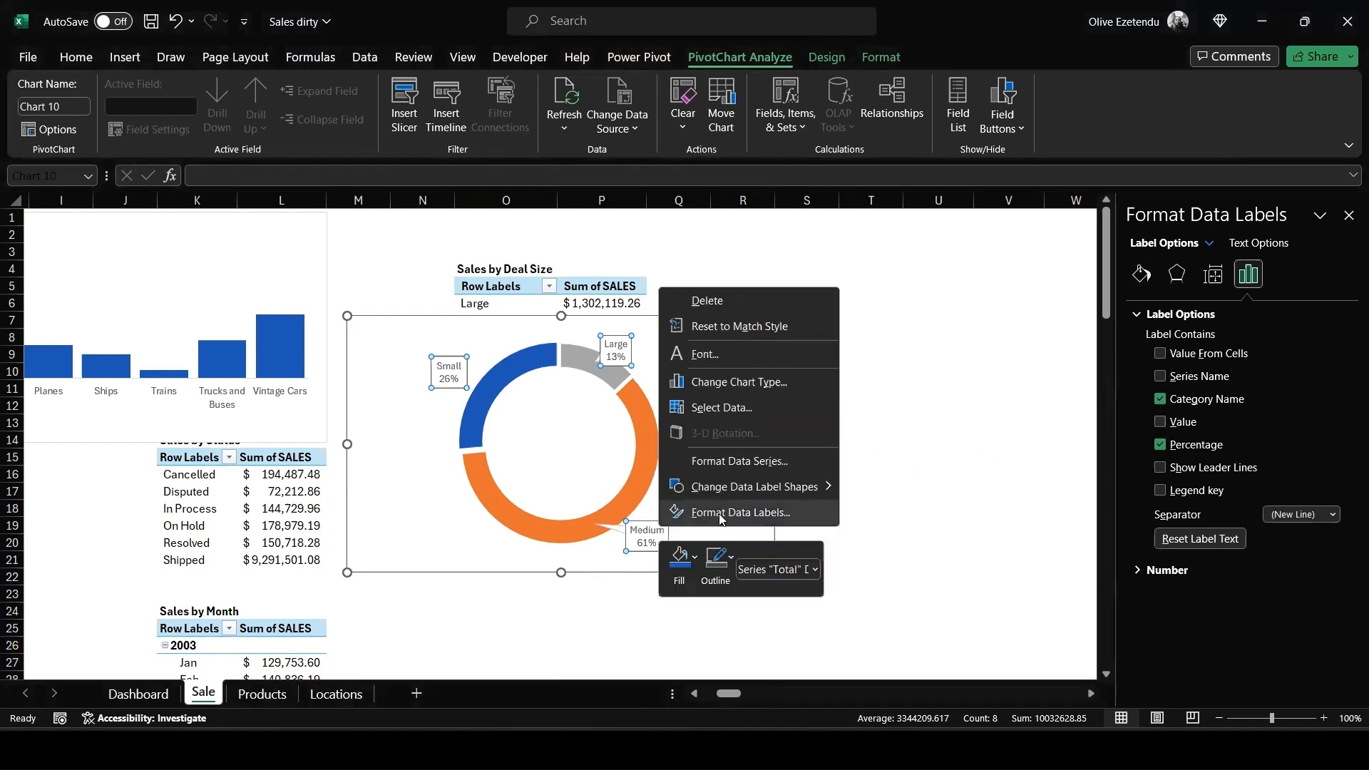
left_click(741, 512)
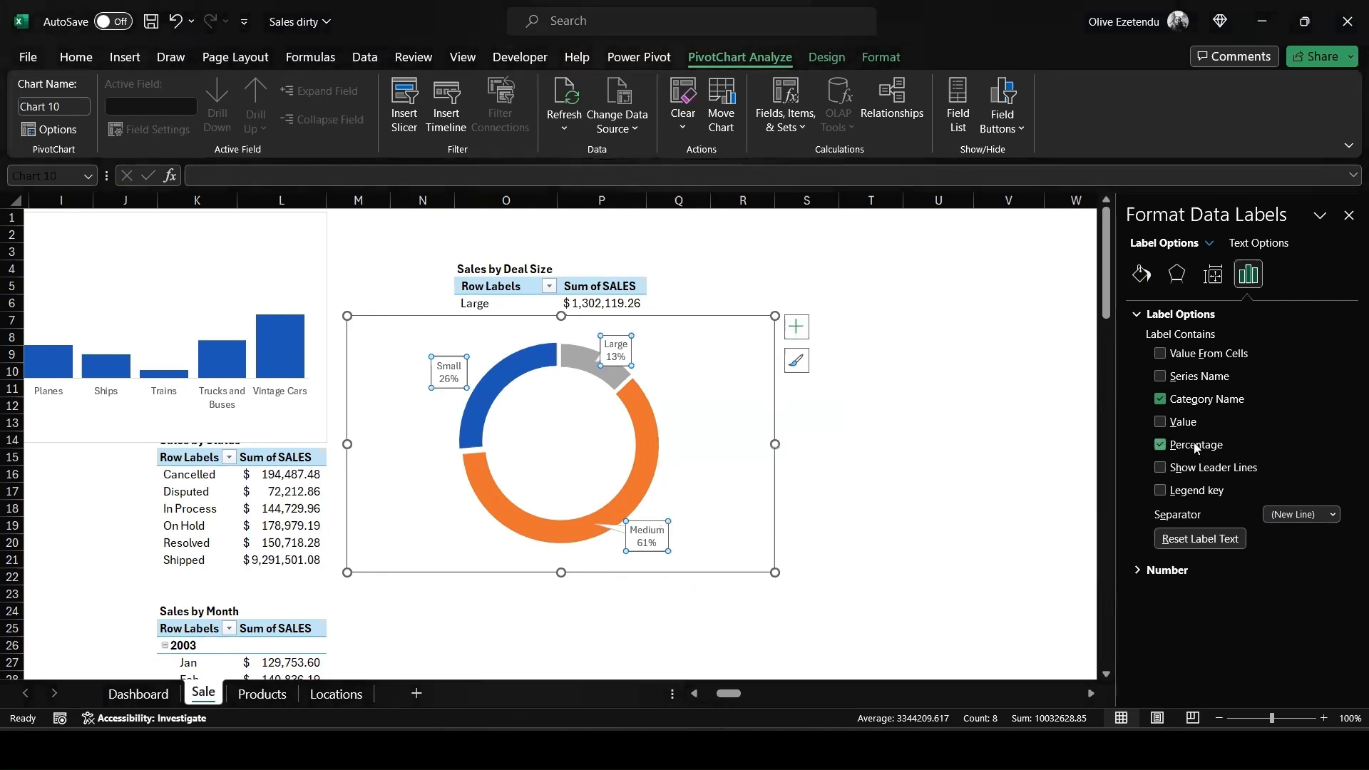
left_click(1159, 421)
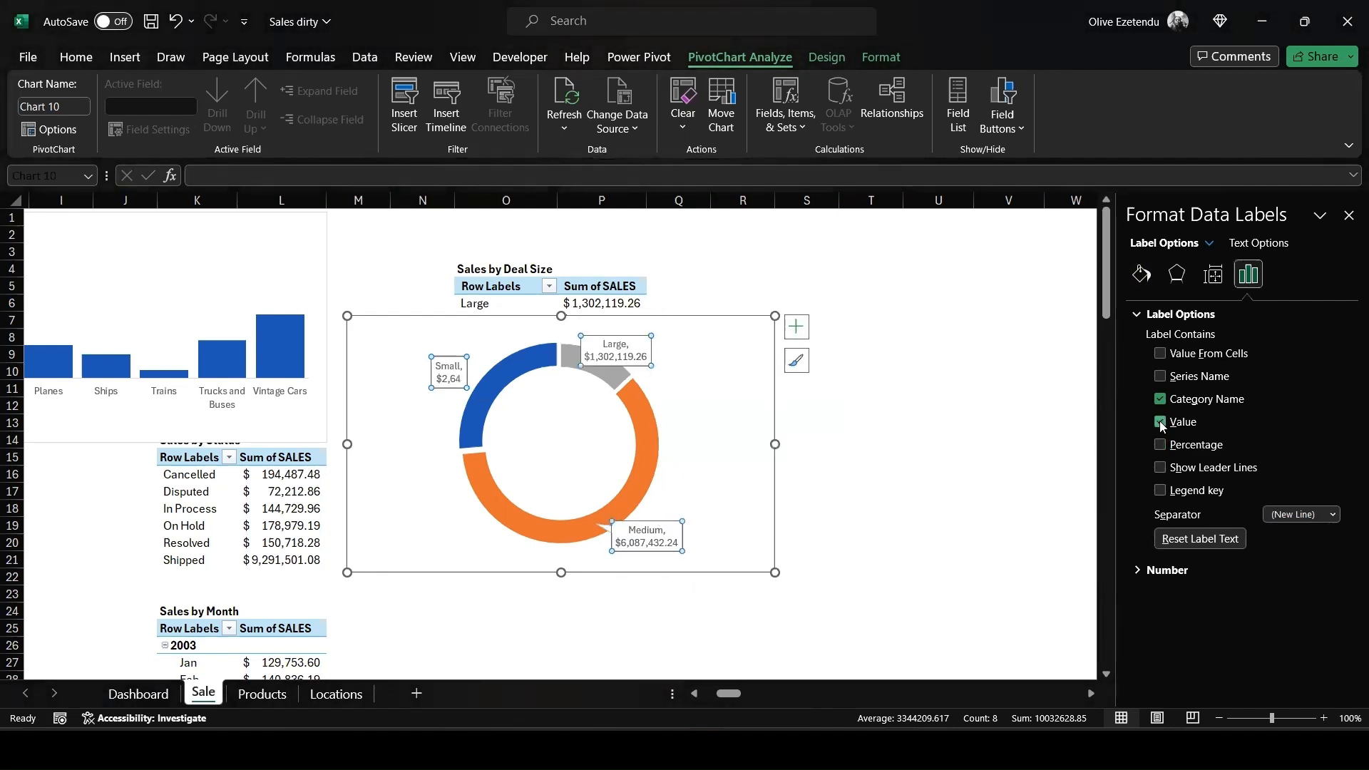
Reposition the Small callout outside the Sales by Deal Size doughnut's ring and remove the fill and border from all its data labels.
left_click(442, 378)
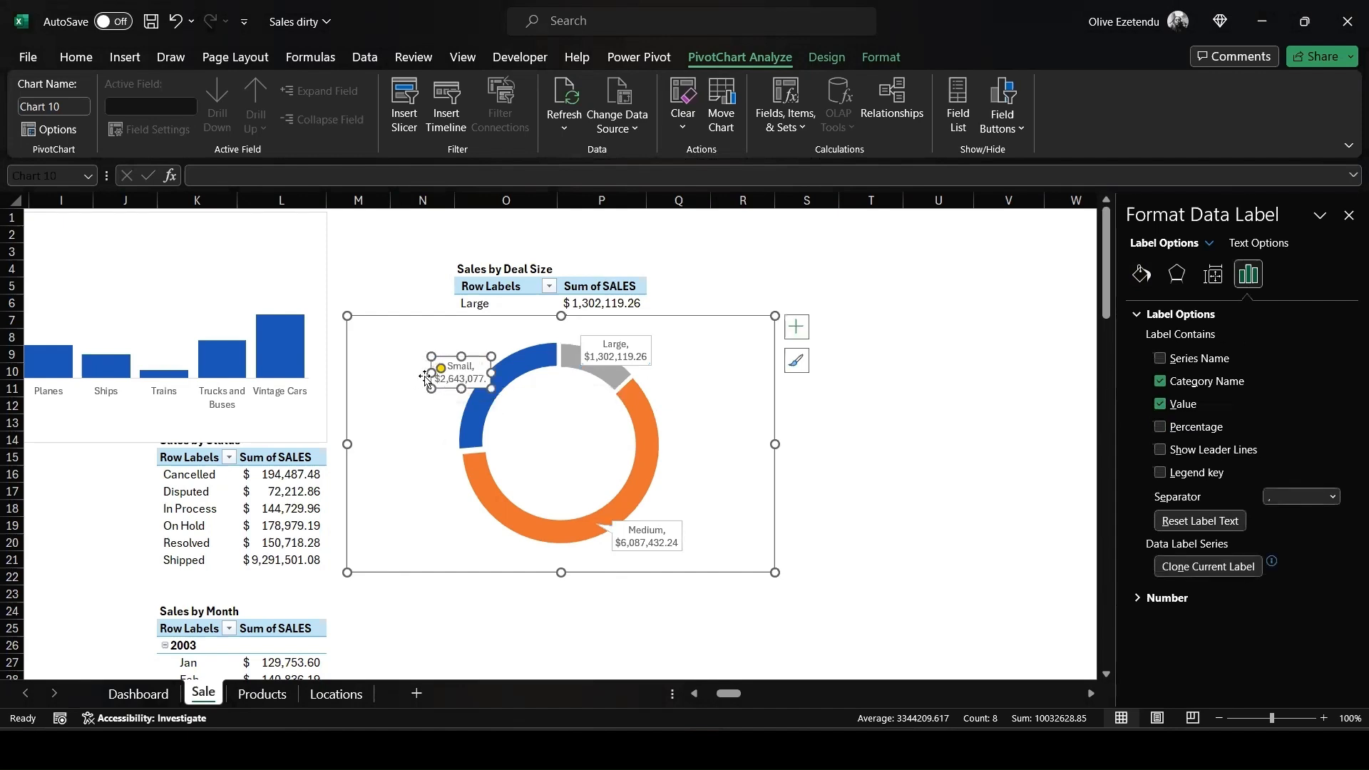
mouse_move(436, 373)
left_mouse_down()
mouse_move(407, 372)
mouse_move(453, 354)
left_mouse_up()
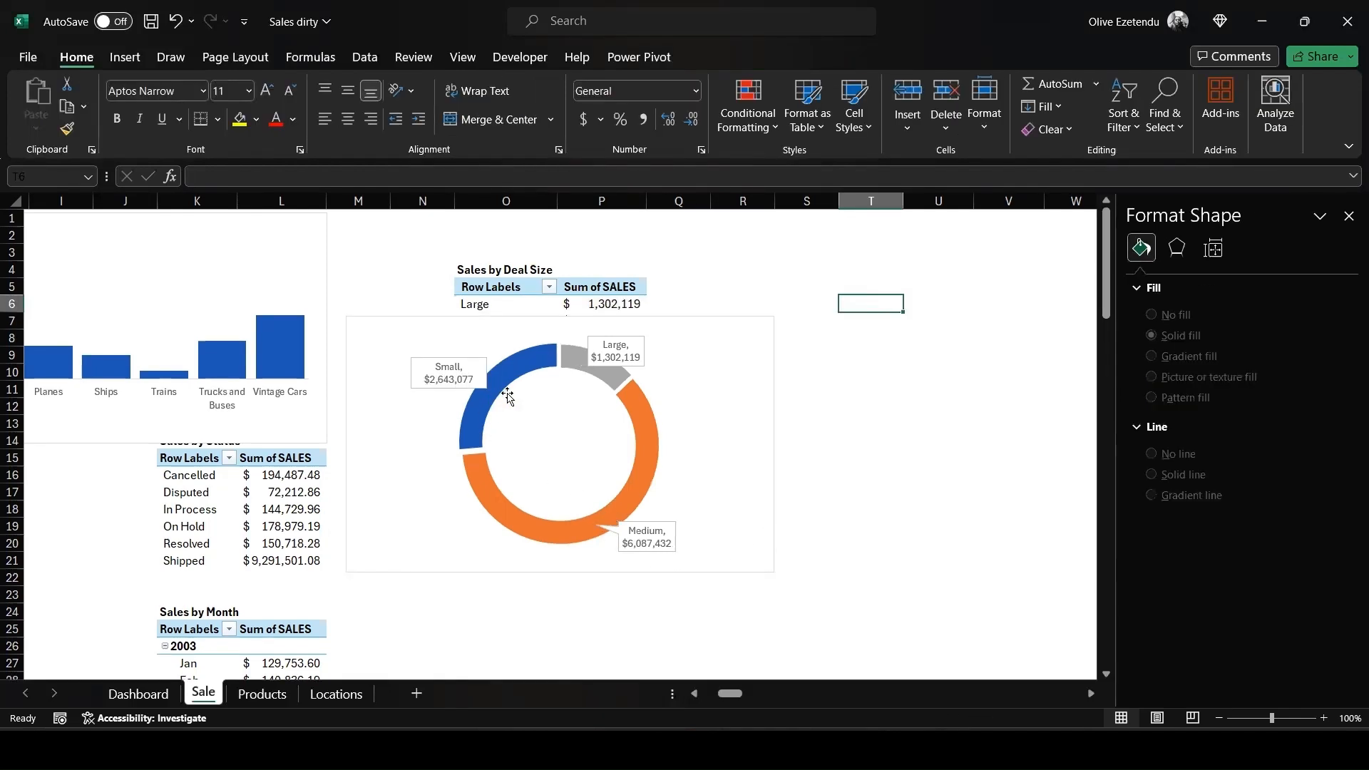
left_click(616, 362)
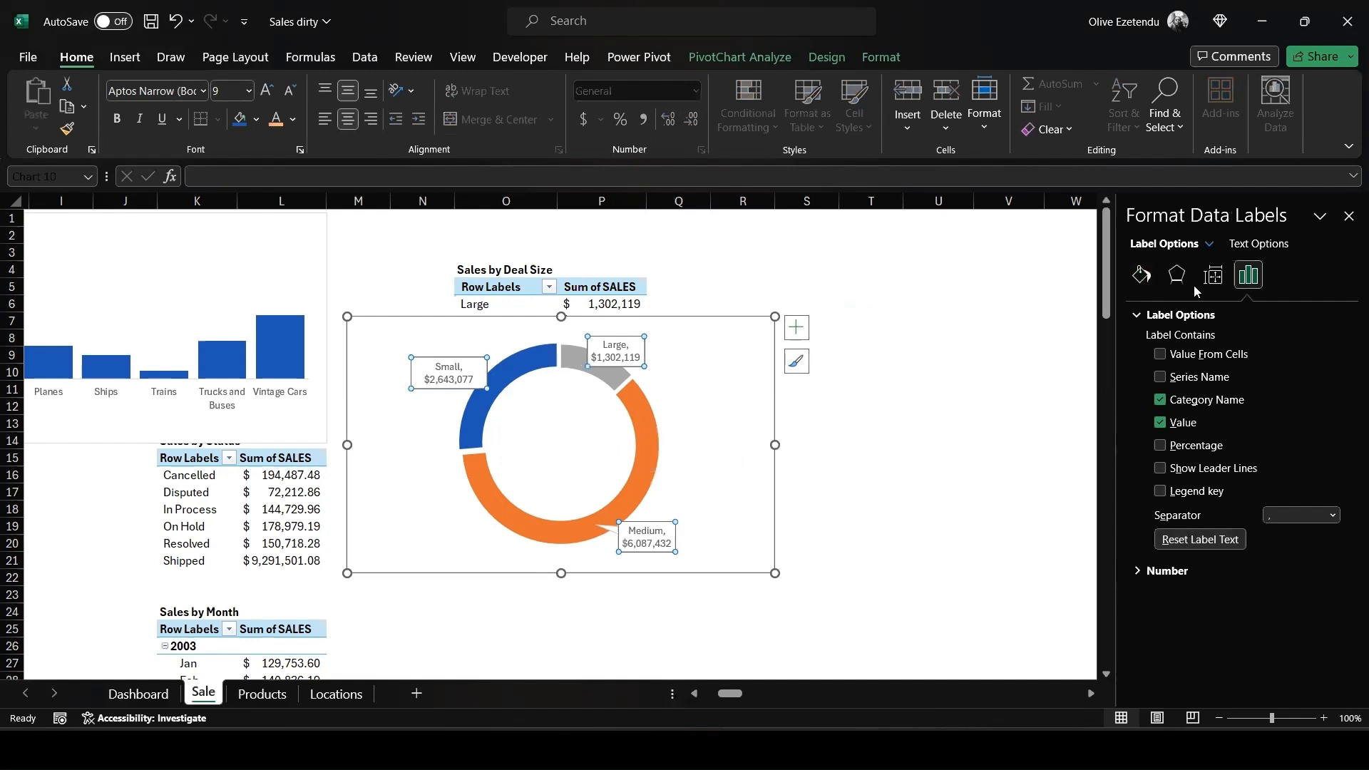
left_click(1143, 276)
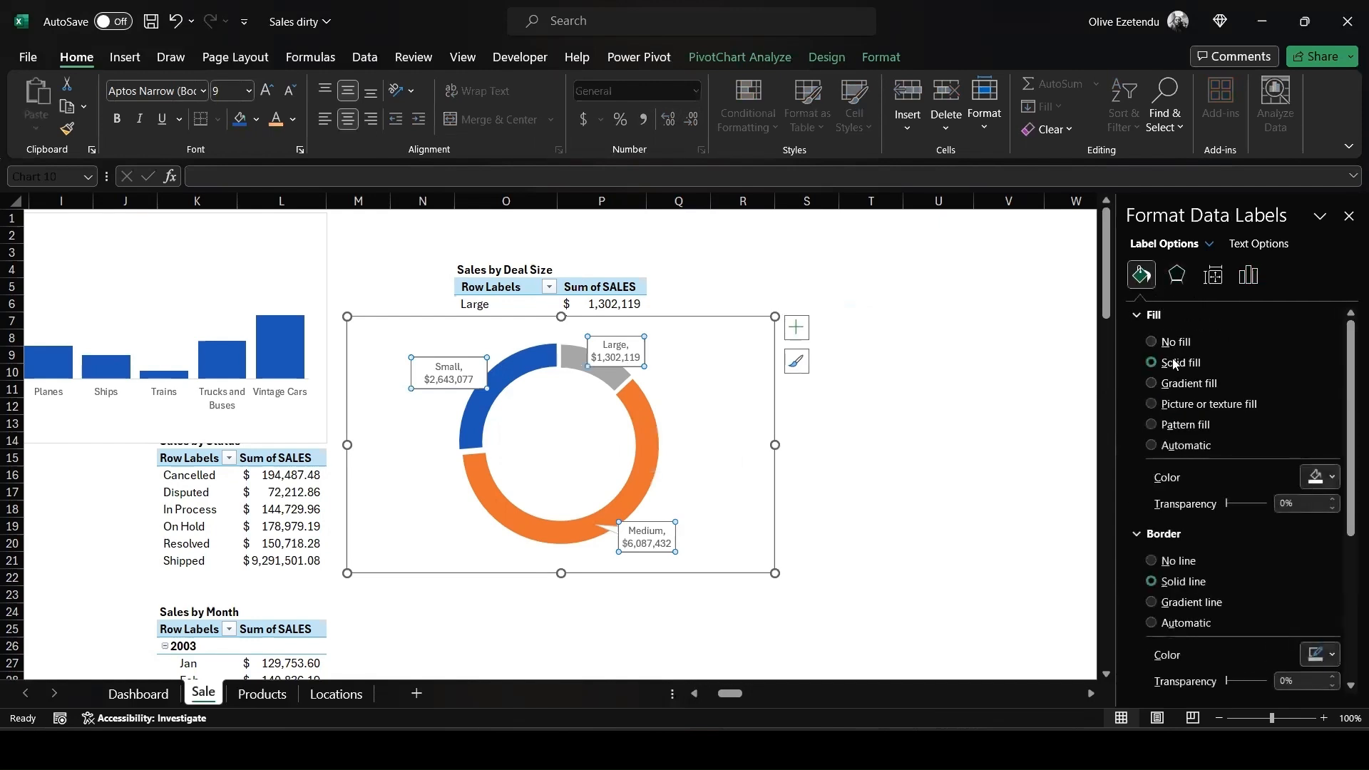
left_click(1153, 344)
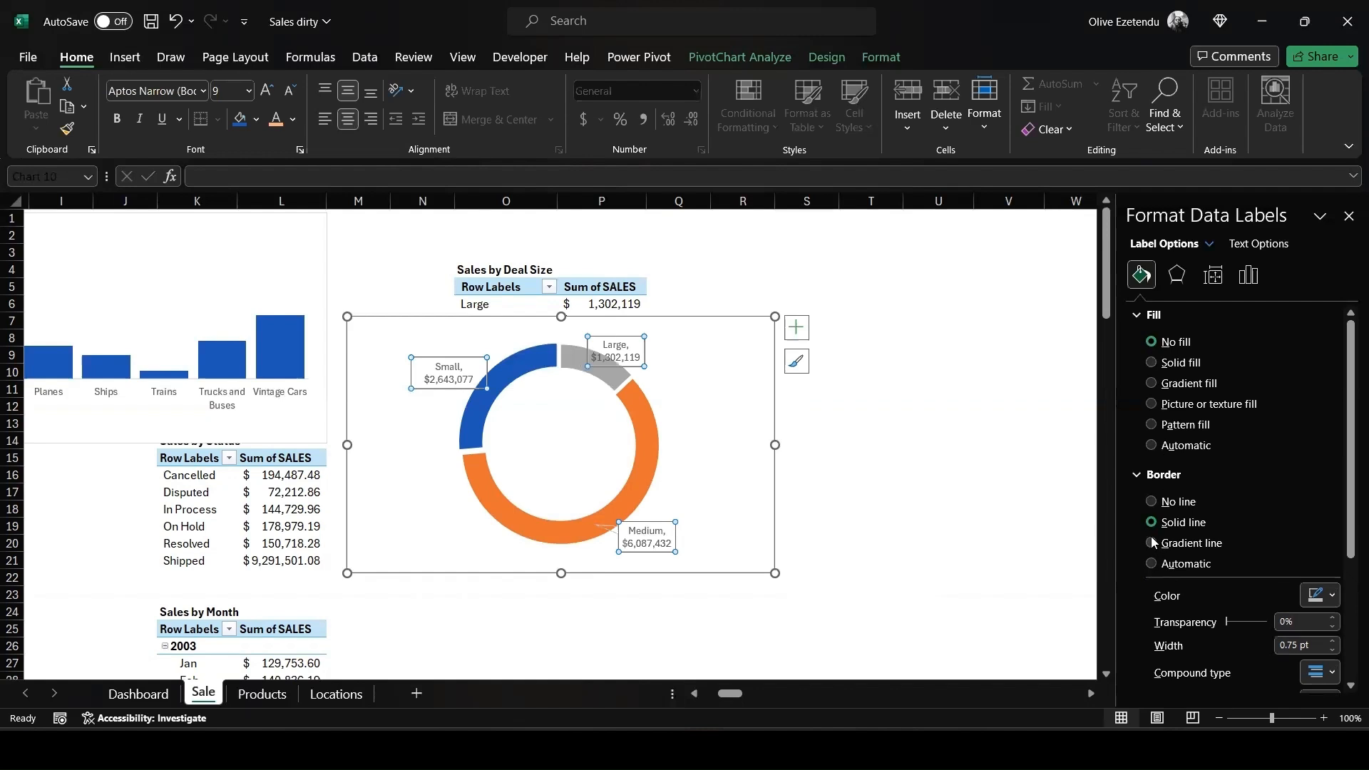
left_click(1150, 501)
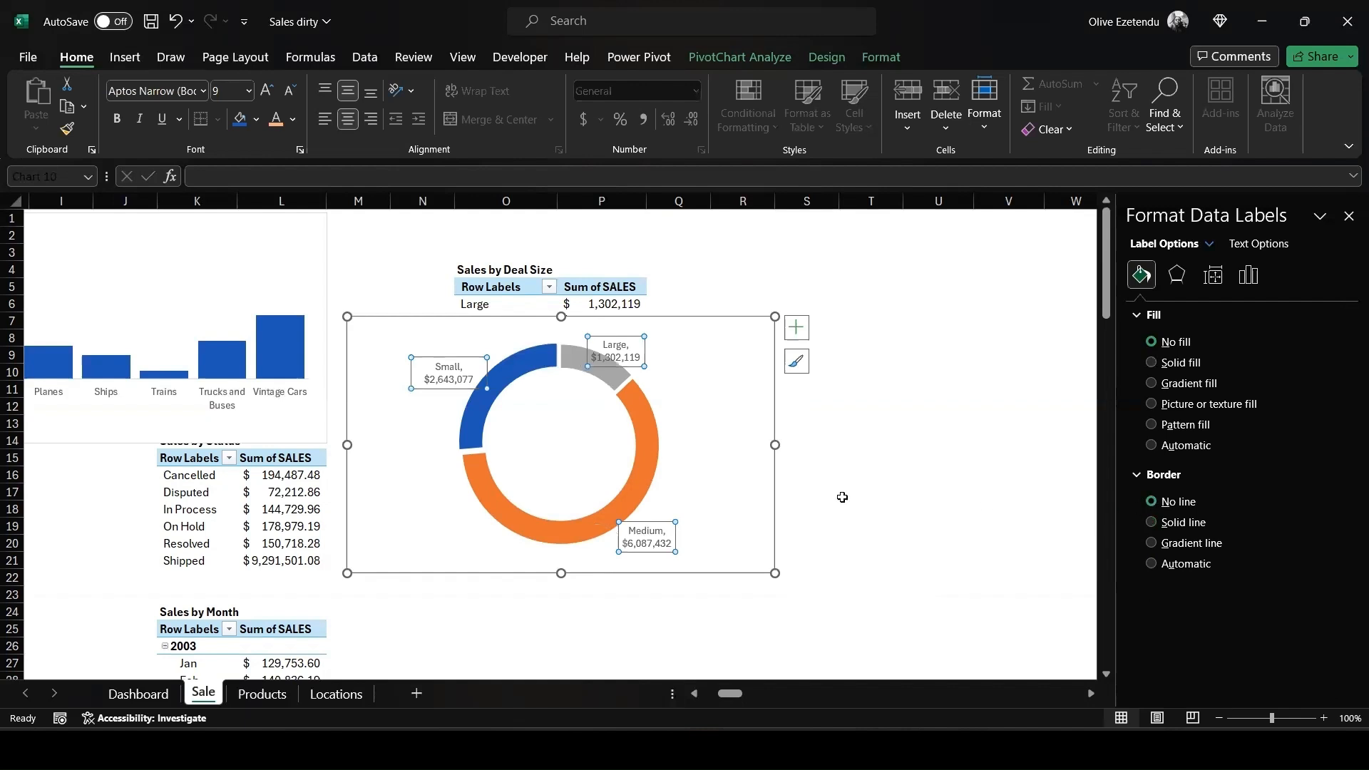
left_click(703, 457)
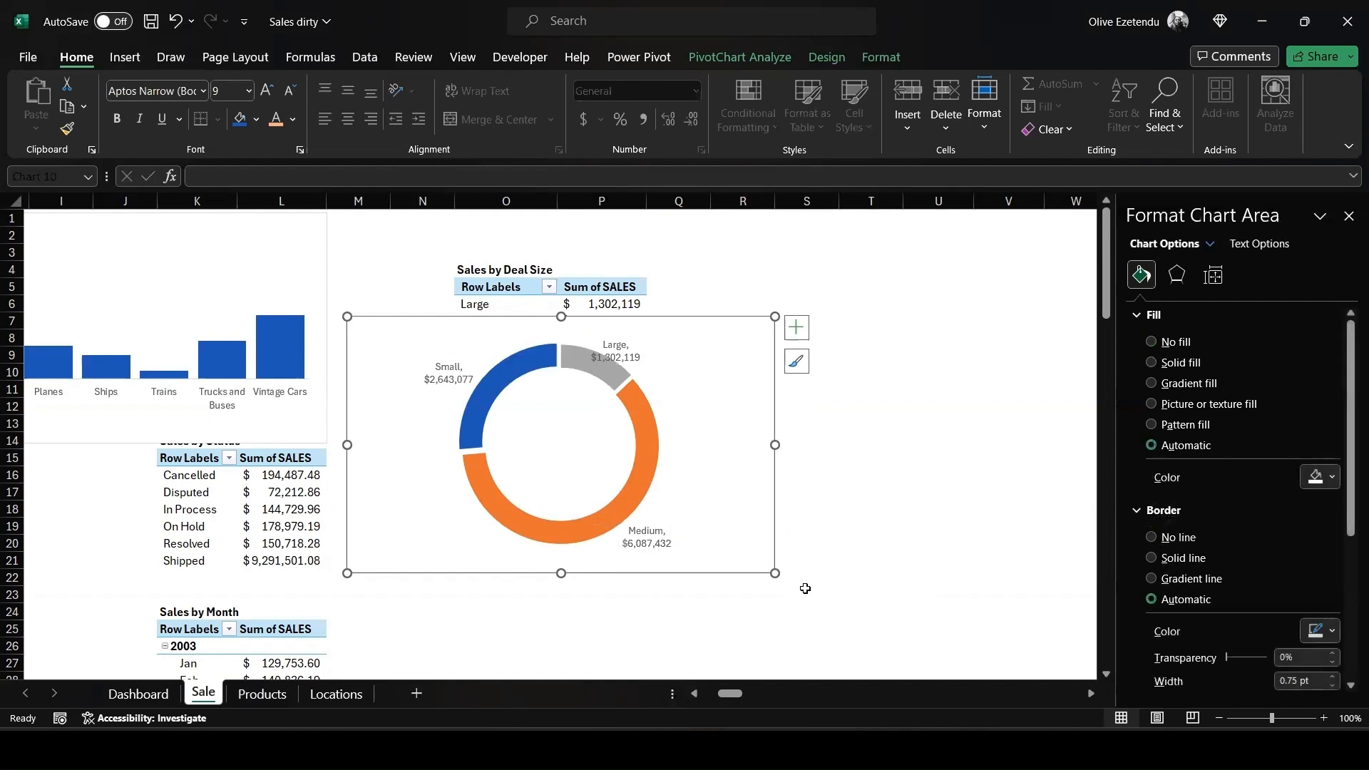
left_click(616, 347)
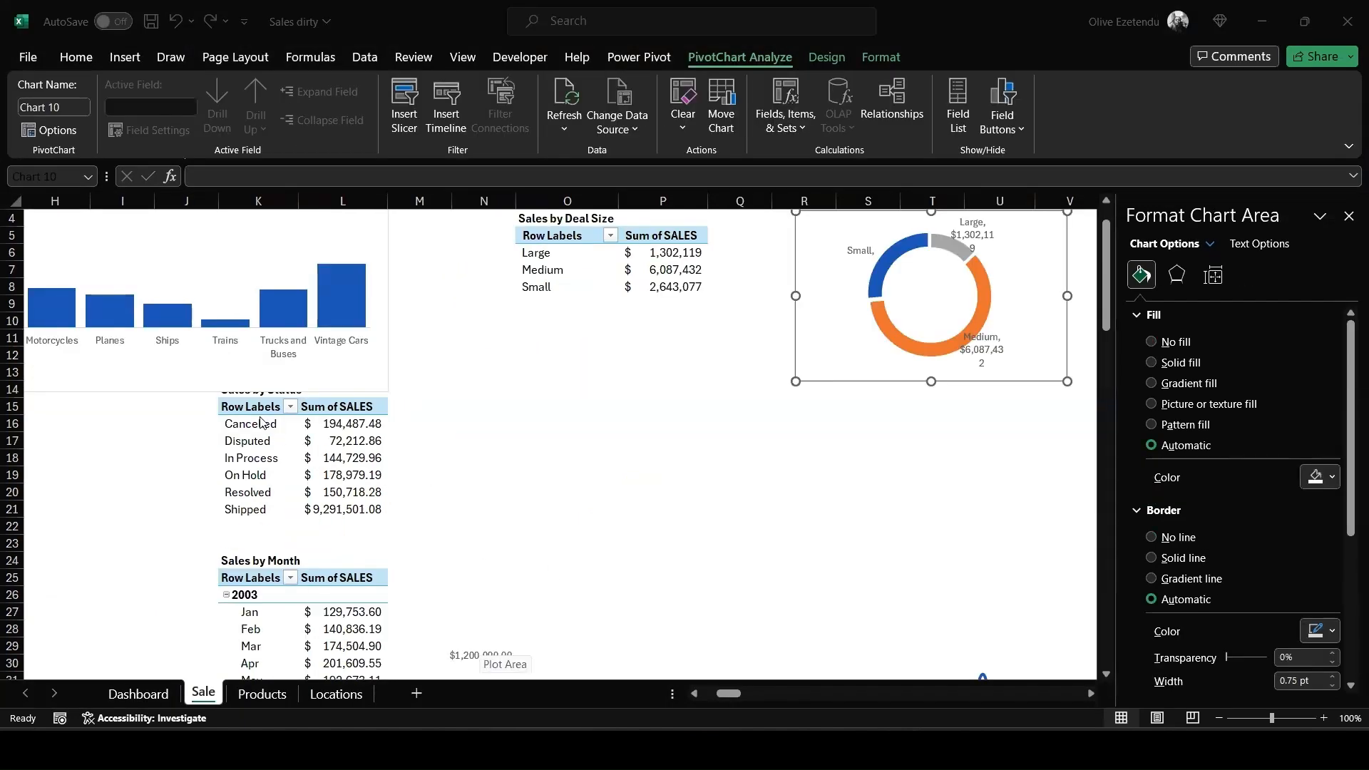
Insert a doughnut PivotChart from the Sales by Status pivot table and place it below the Sales by Deal Size table.
left_click(264, 375)
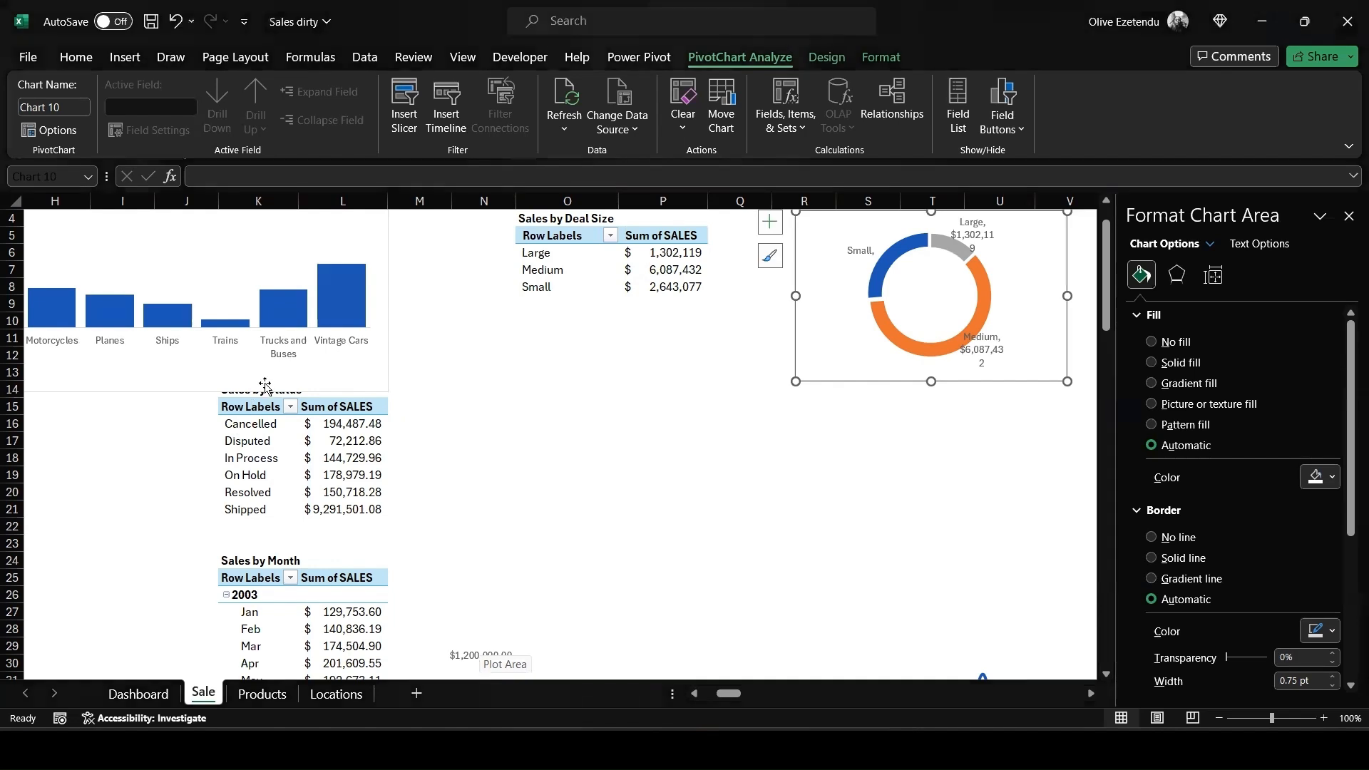
left_click(223, 423)
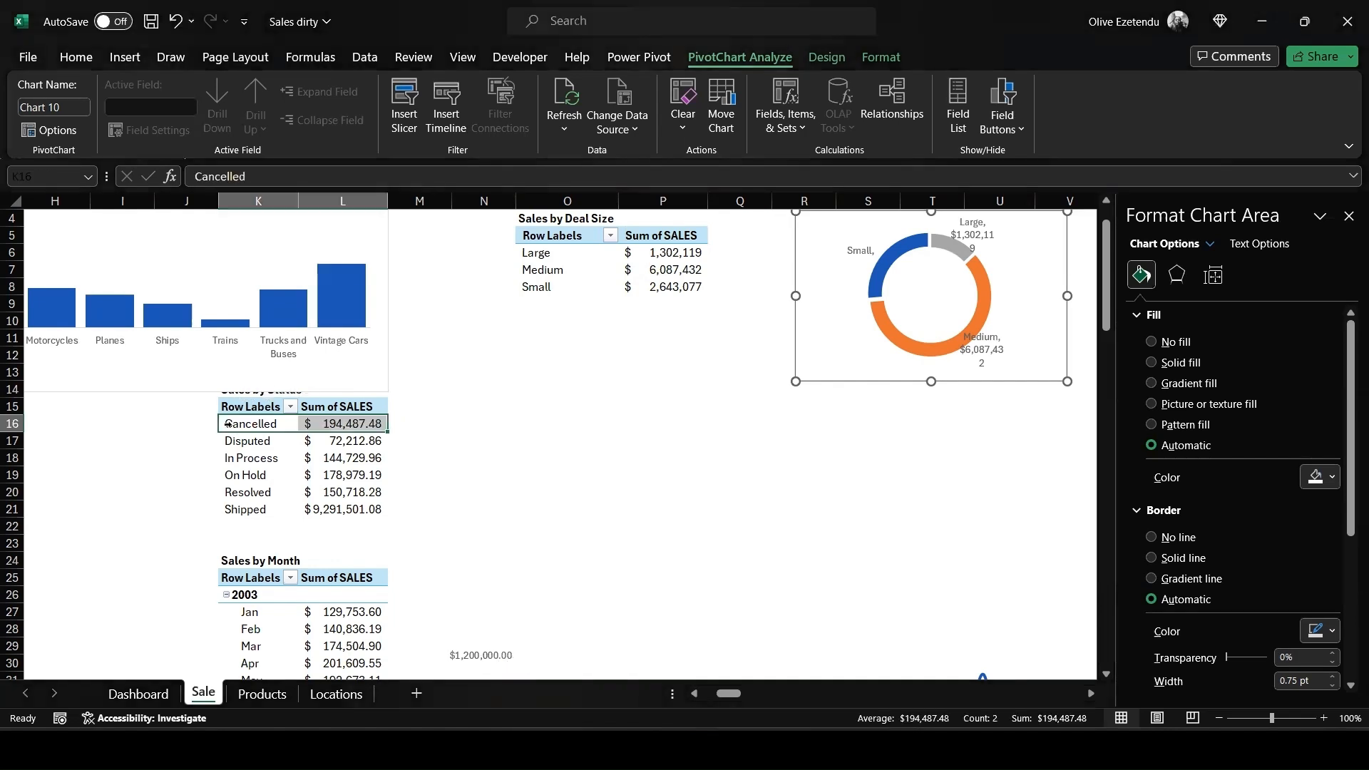
left_click_drag(224, 423, 246, 492)
left_click(125, 57)
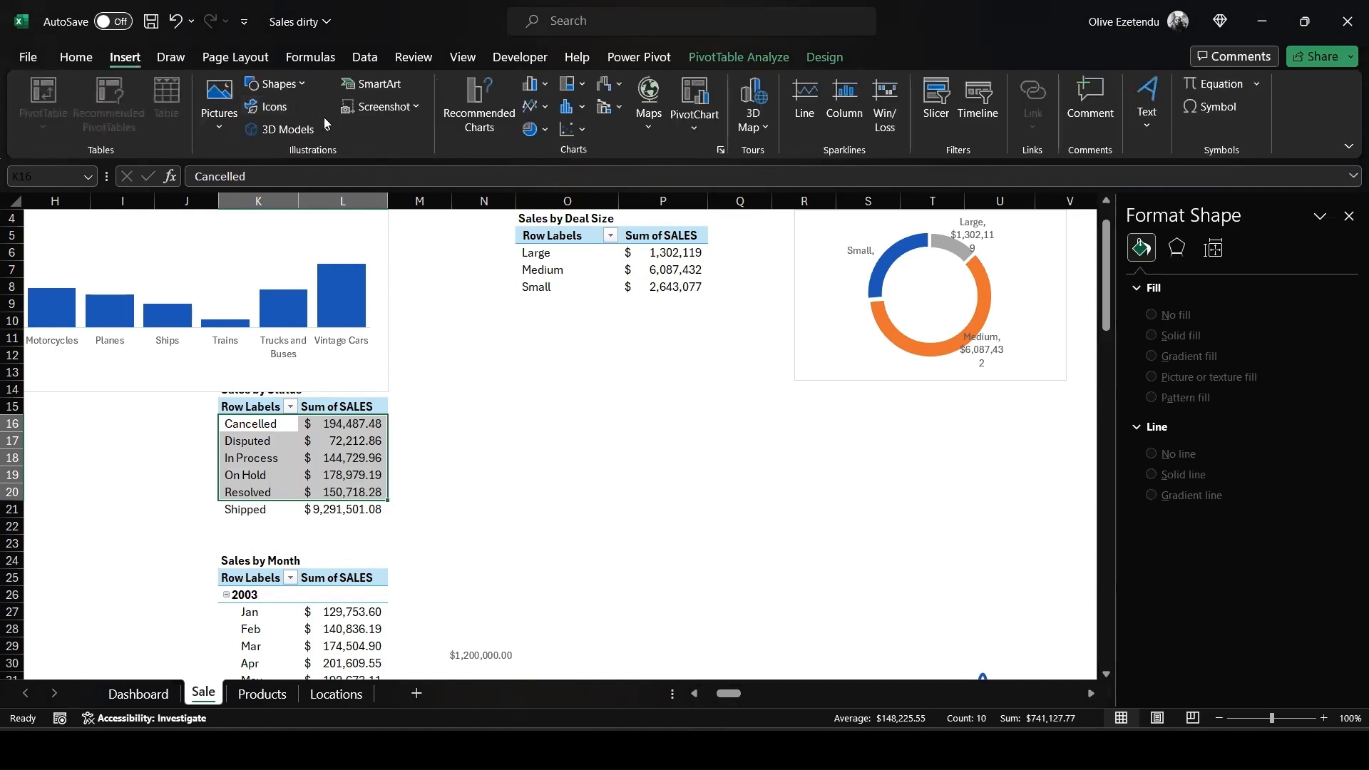
left_click(543, 135)
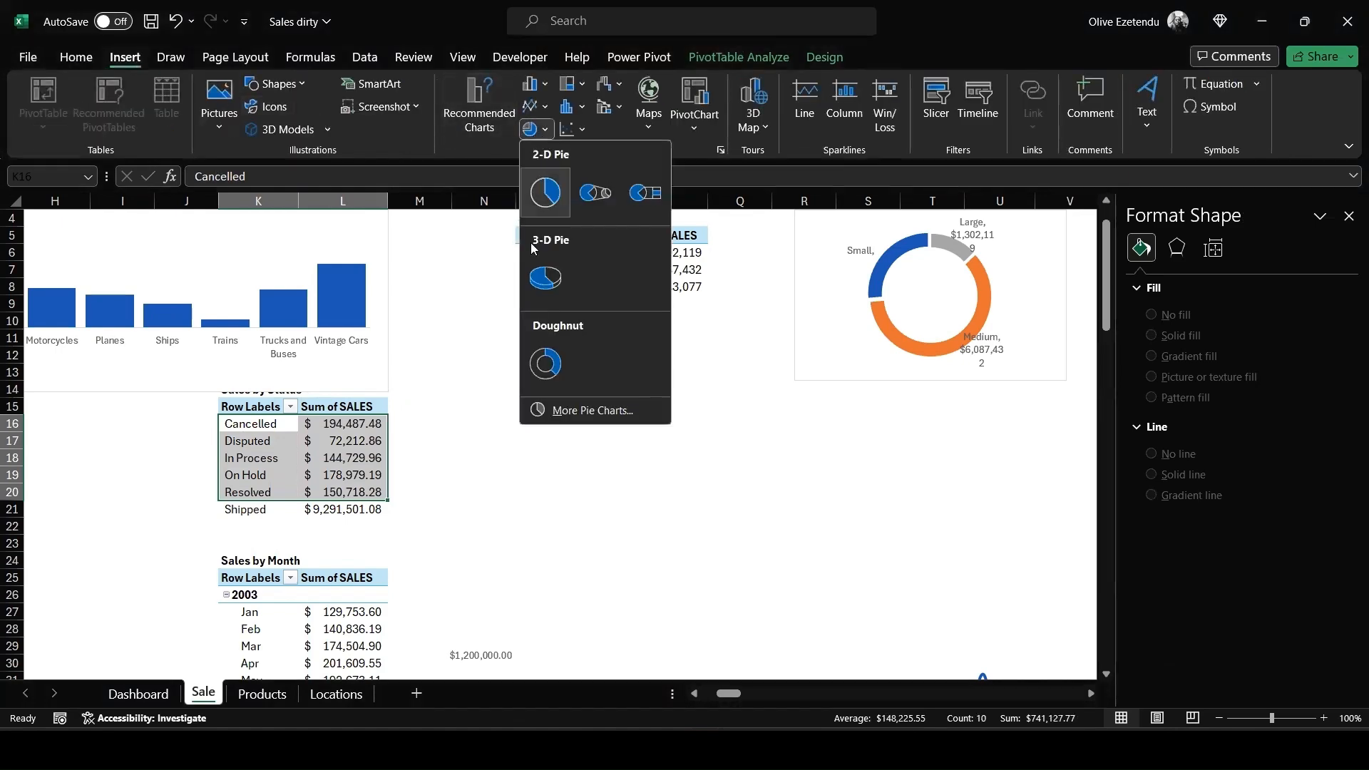
left_click(541, 359)
left_click(606, 407)
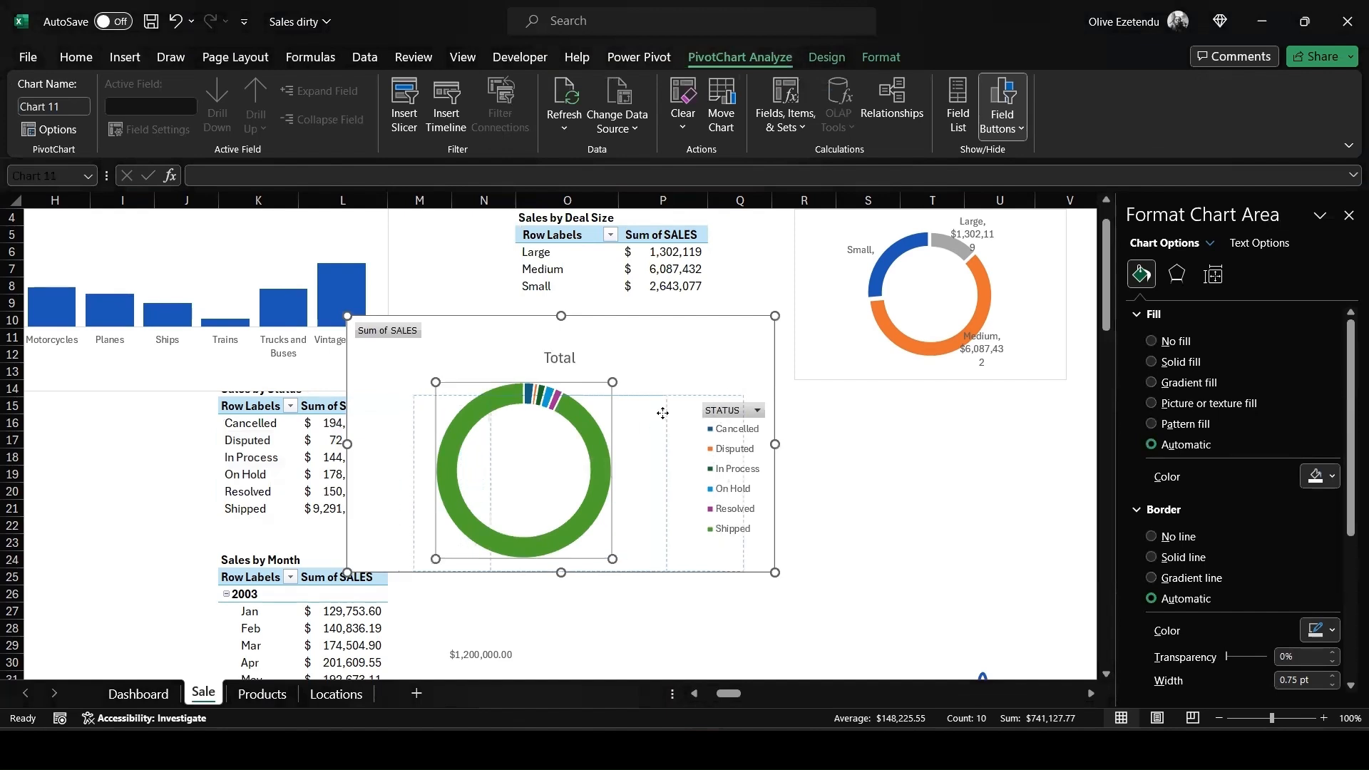
left_click_drag(642, 347, 714, 375)
left_click(714, 374)
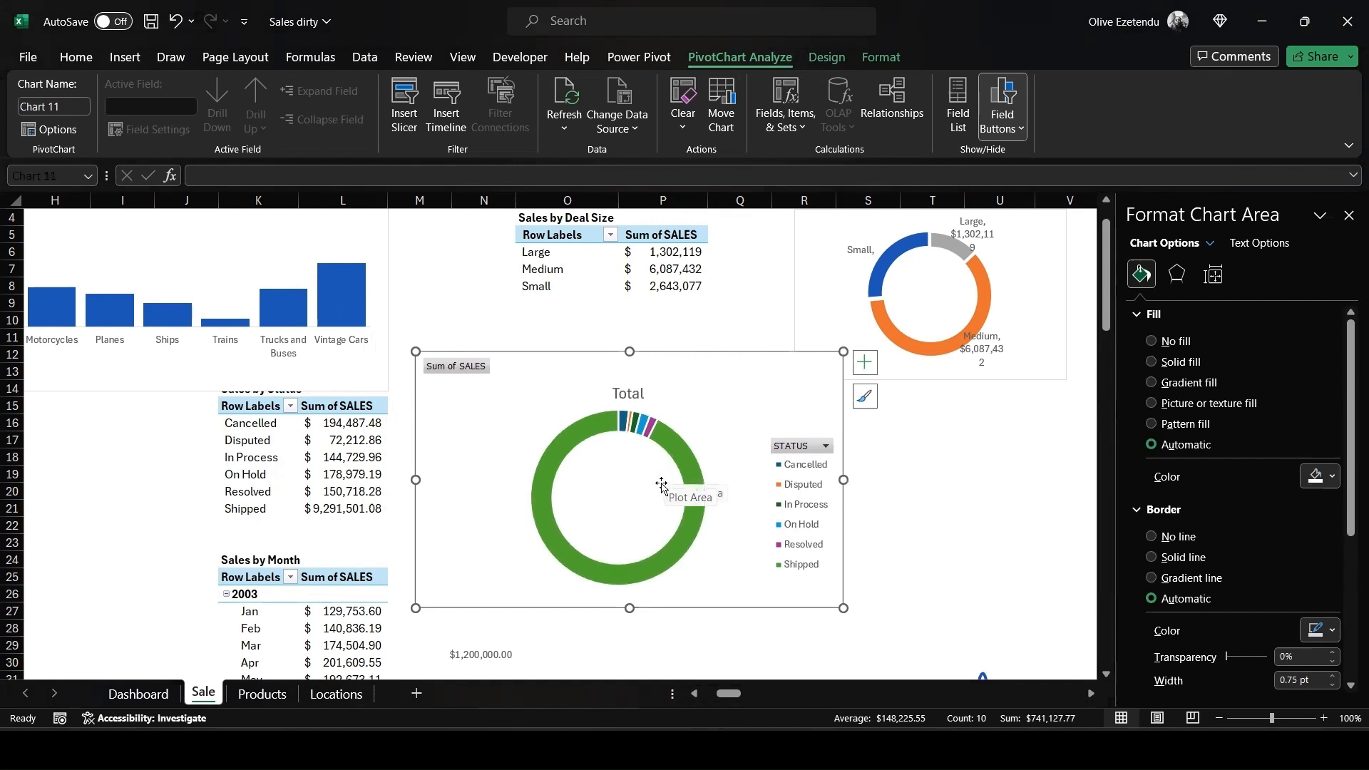
Hide all field buttons on the Sales by Status doughnut chart and delete its legend and title.
mouse_move(684, 474)
right_click(442, 367)
left_click(319, 567)
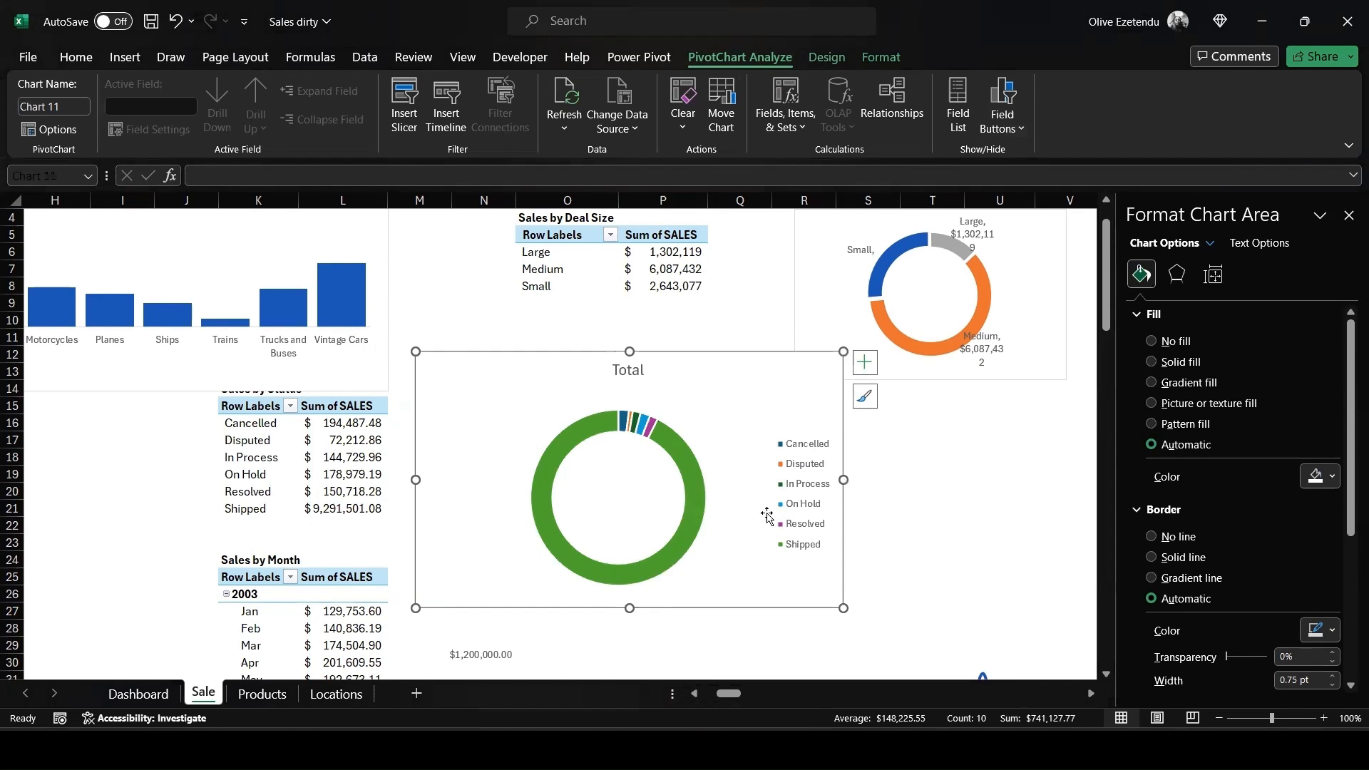
left_click(787, 474)
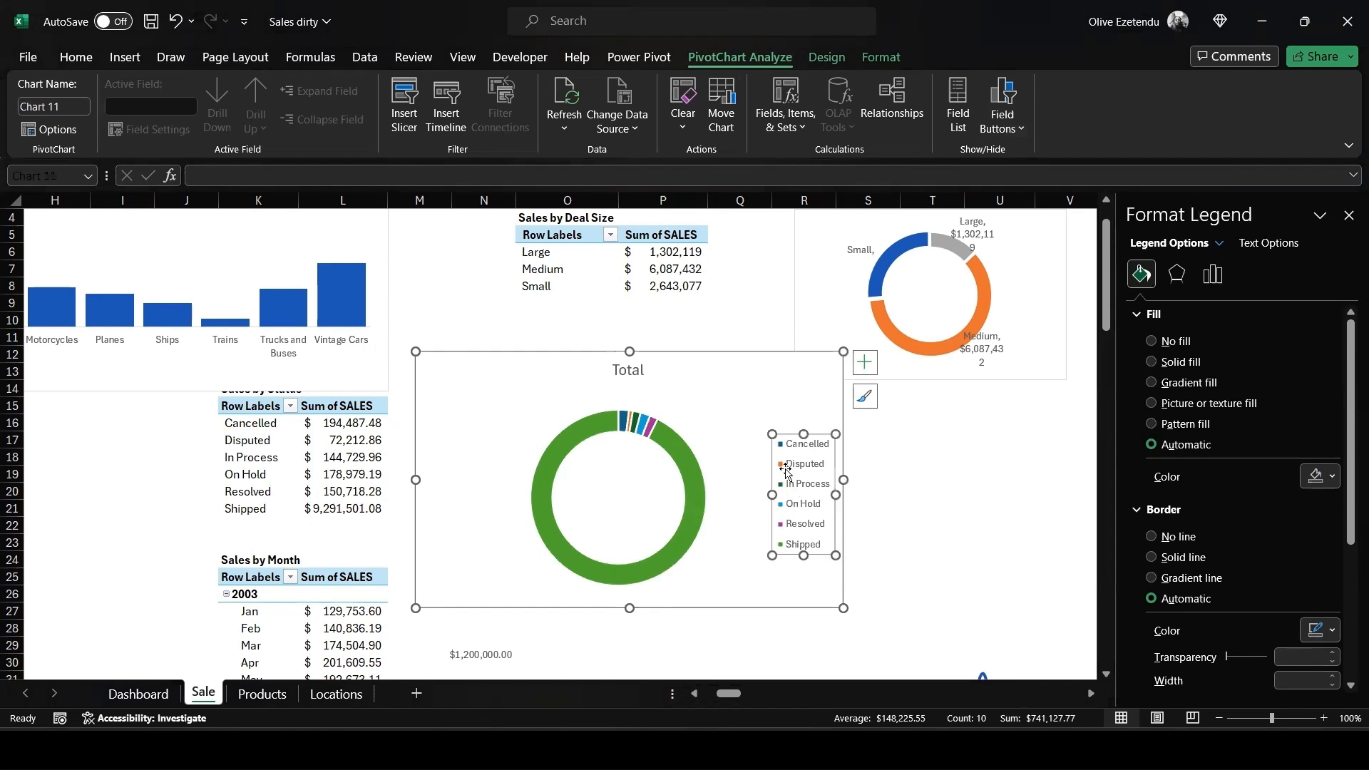
key("Delete")
left_click(635, 373)
key("Delete")
Pull the Shipped slice slightly away from the Sales by Status doughnut and fill it solid orange.
left_click(686, 485)
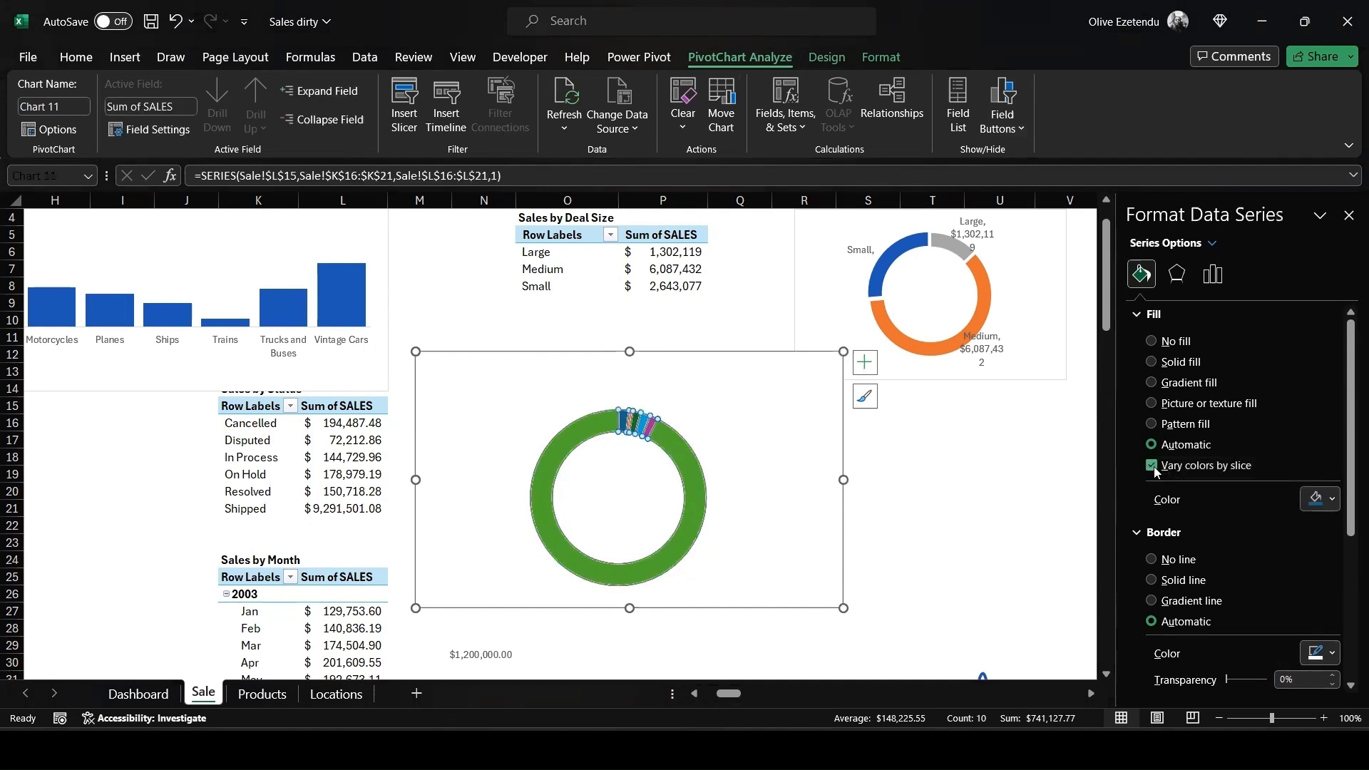
left_click_drag(649, 563, 654, 572)
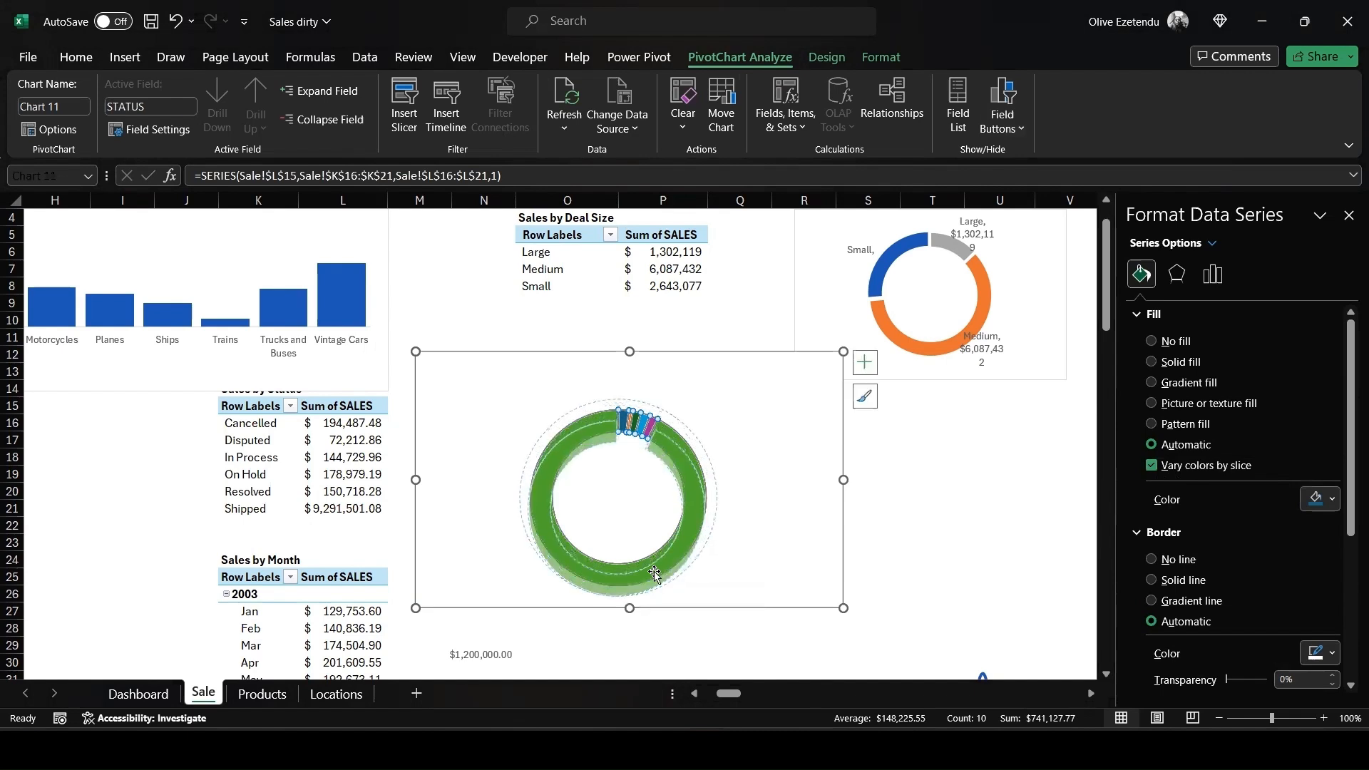
left_click(1320, 499)
left_click(1233, 452)
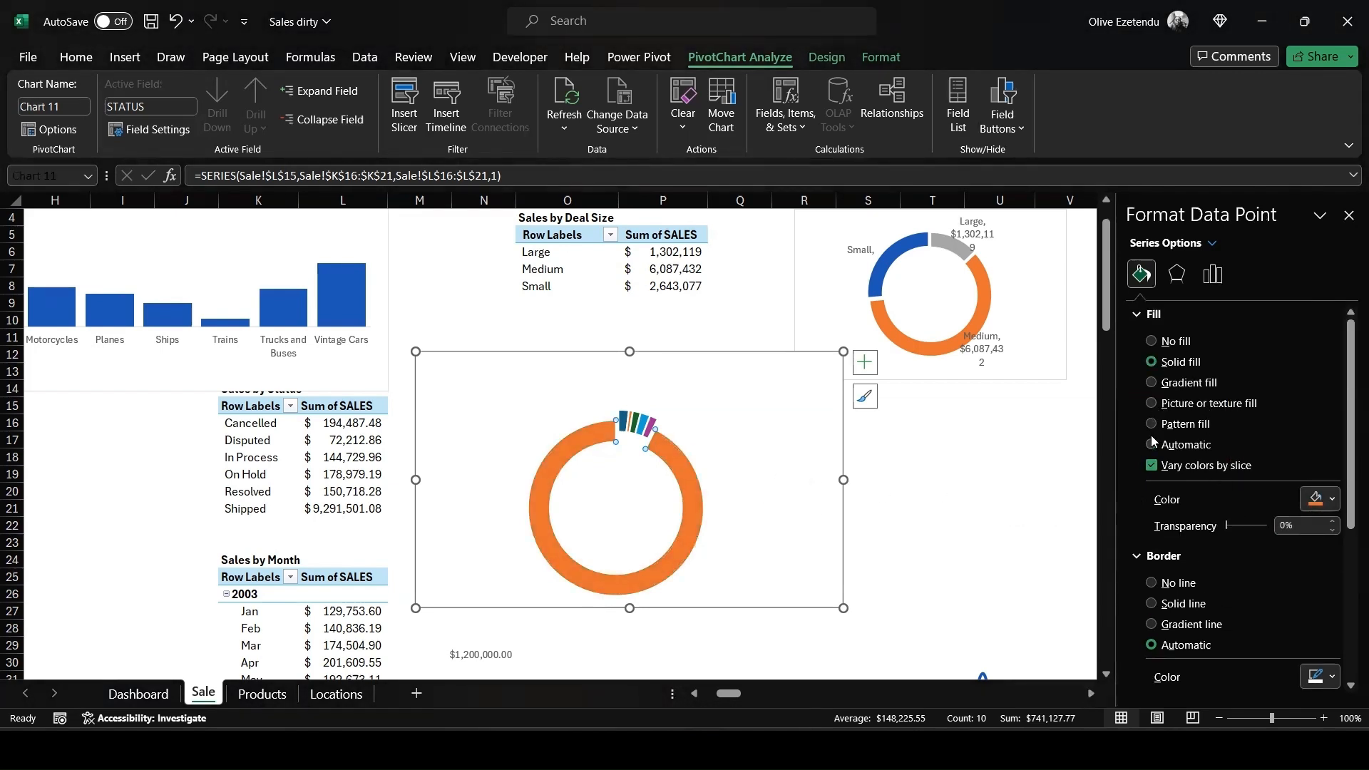
Enlarge the Sales by Status doughnut chart and add data labels to it as data callouts.
left_click(866, 363)
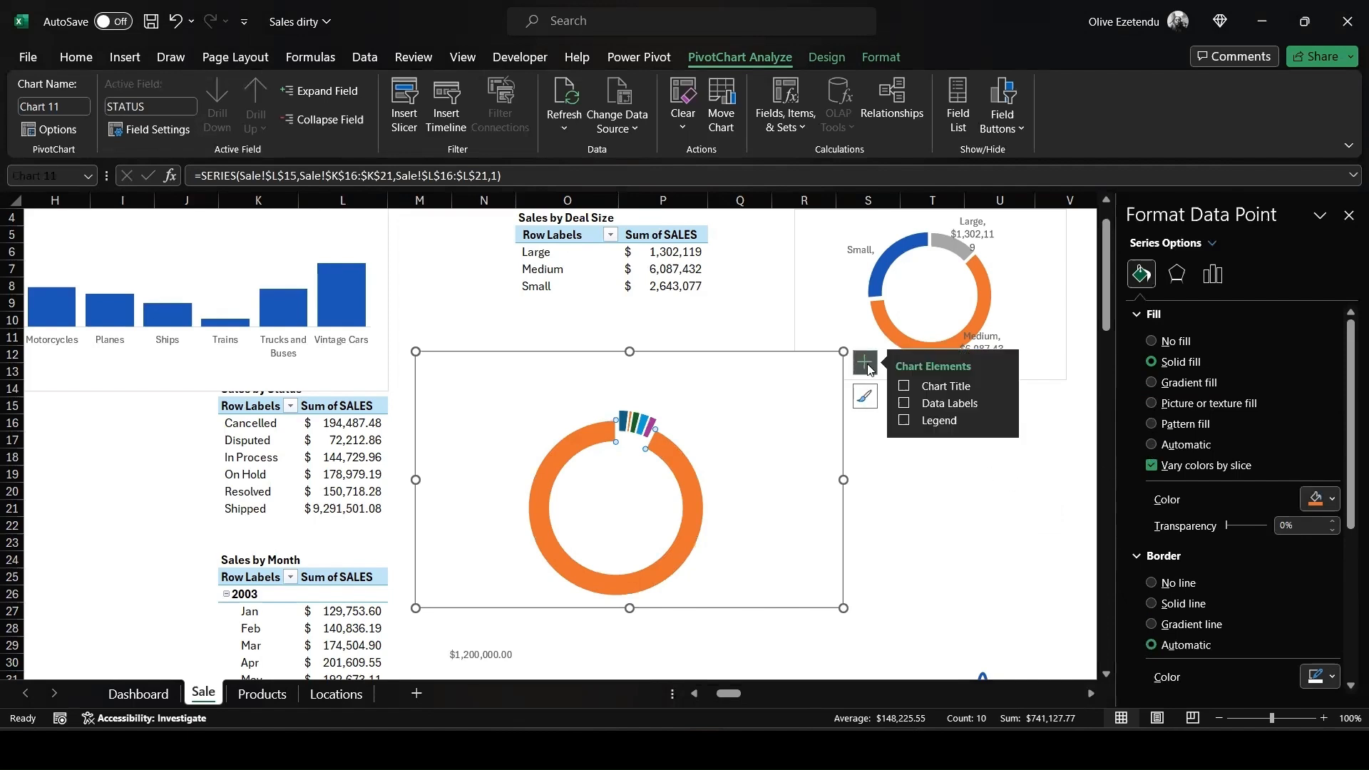
left_click(1000, 405)
left_click(1043, 411)
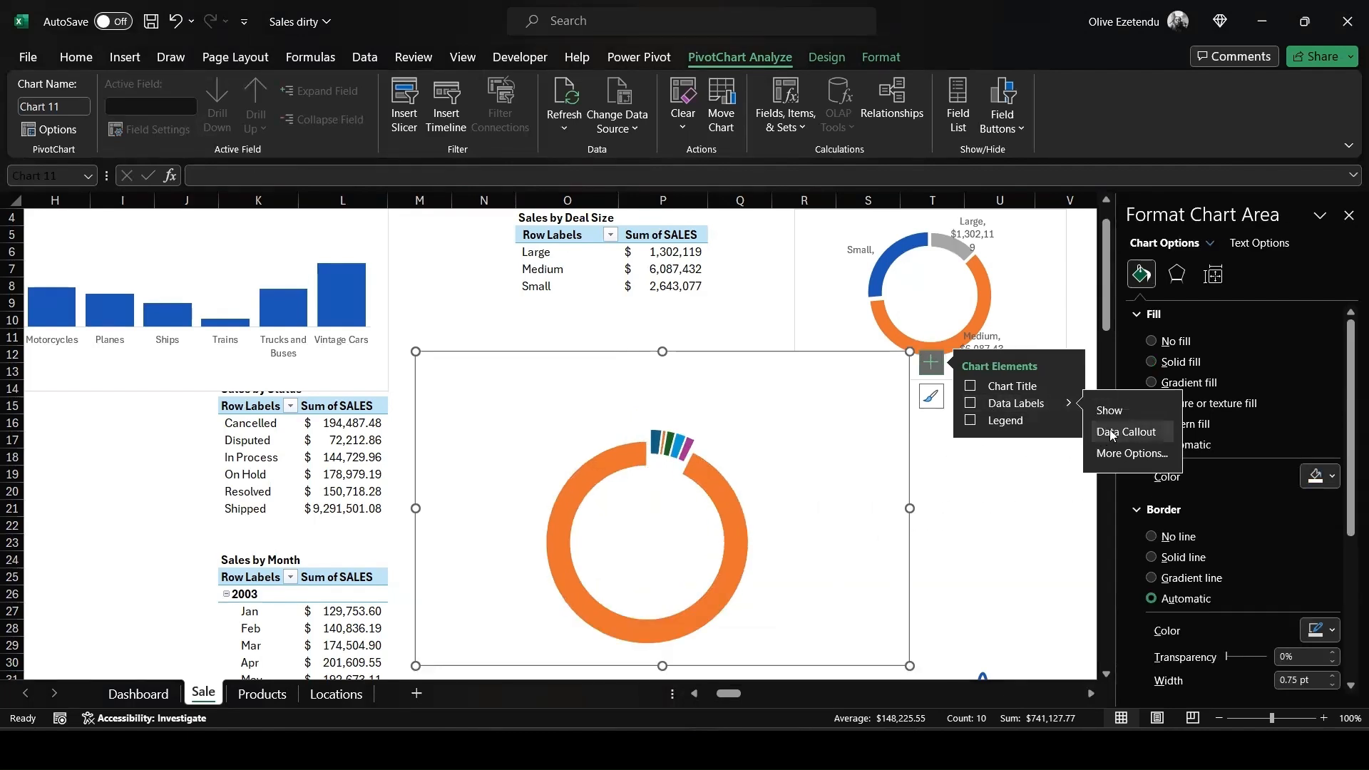
left_click(1116, 432)
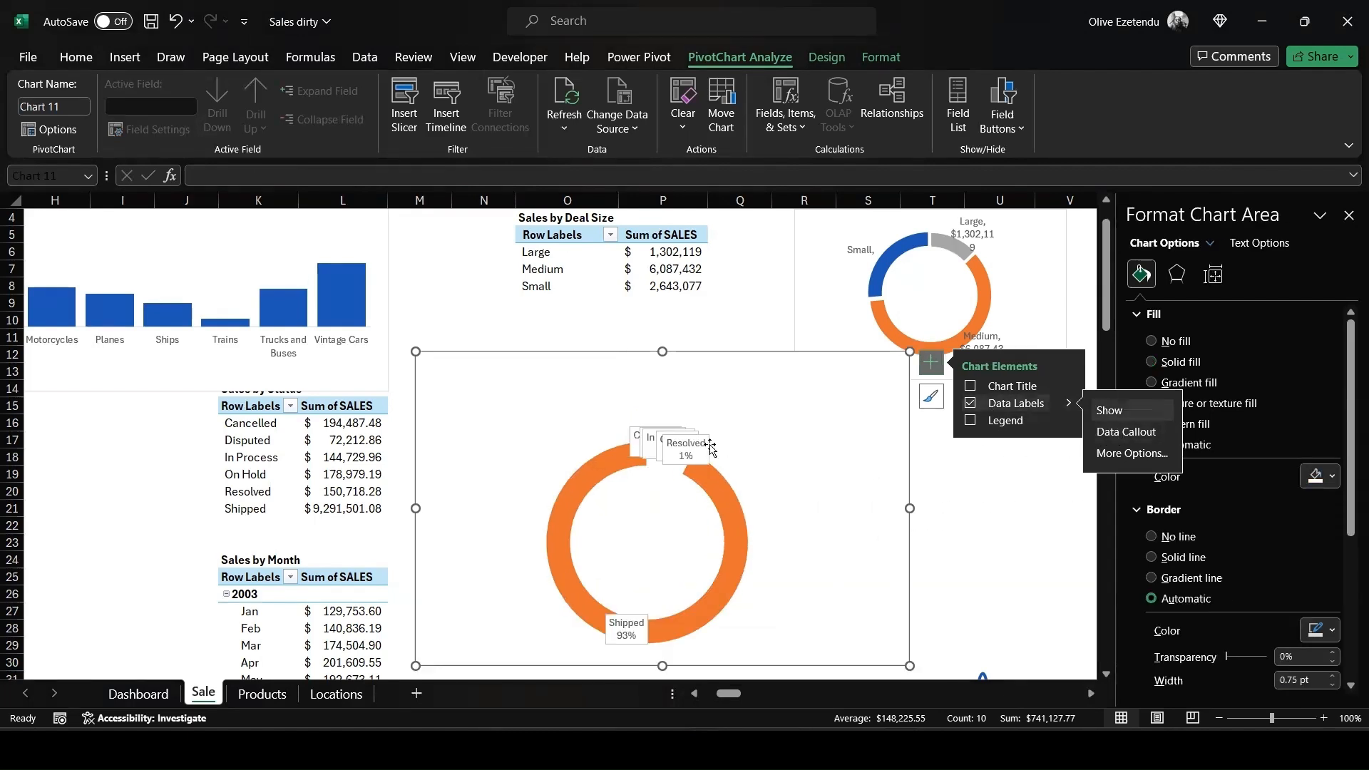
Spread the Resolved, On Hold, In Process, Disputed, Cancelled and Shipped callouts around the outside of the ring so they no longer overlap.
left_click(687, 449)
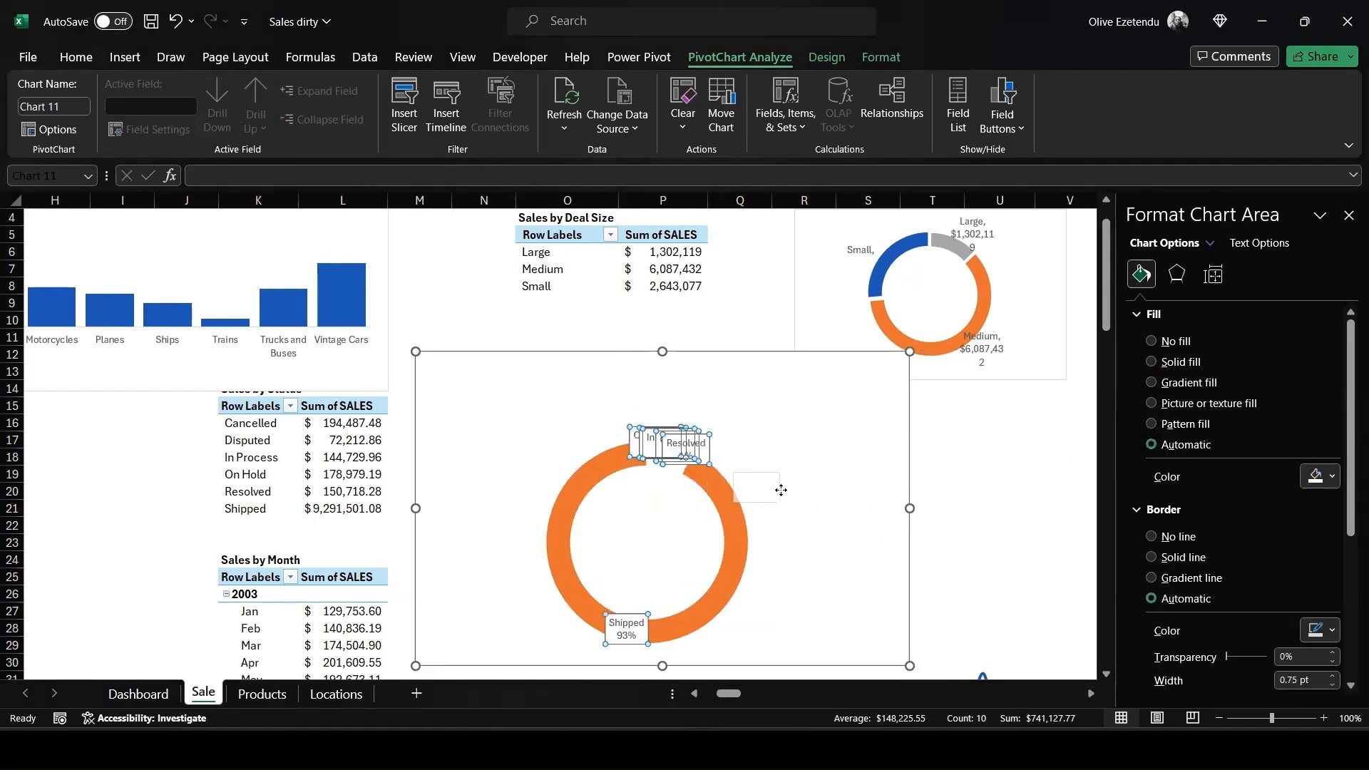
left_click(678, 451)
left_click_drag(725, 420, 570, 430)
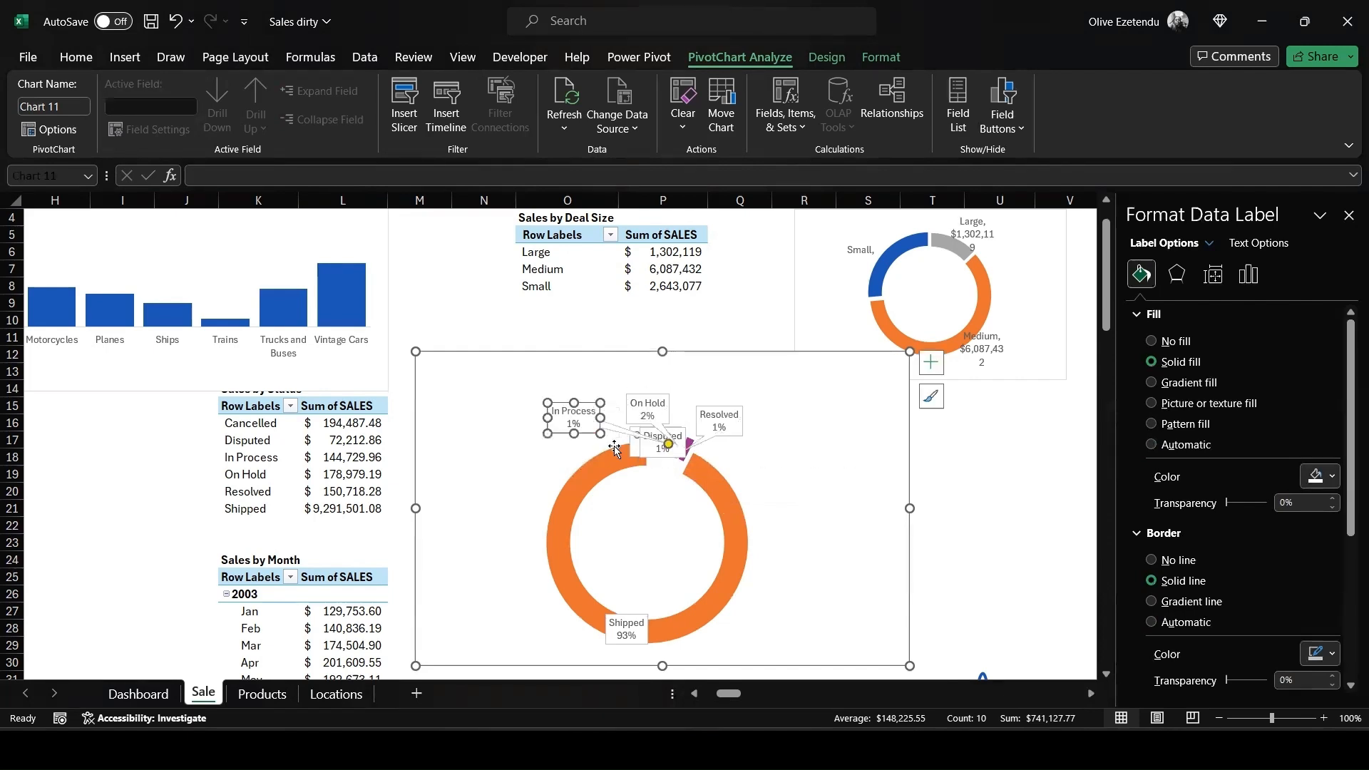
left_click_drag(646, 450, 524, 463)
left_click_drag(659, 451, 779, 487)
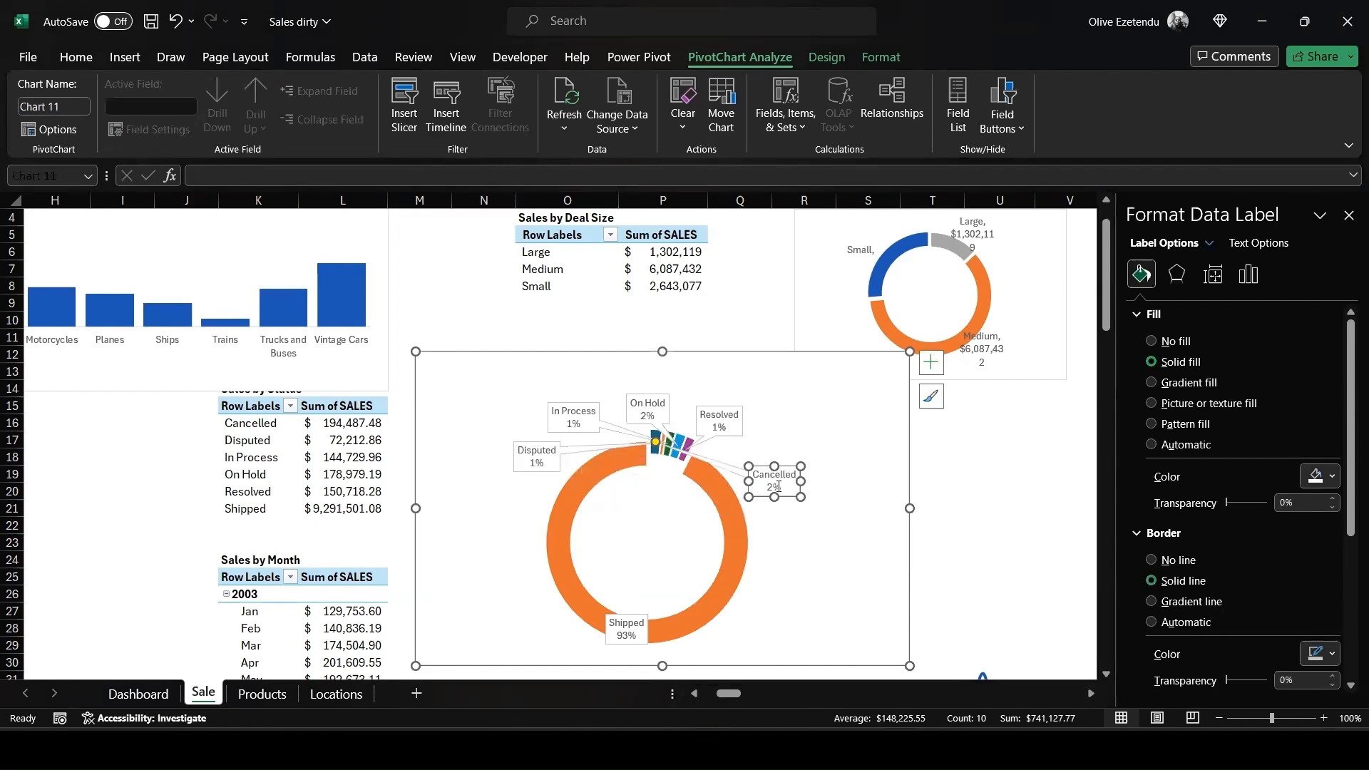
left_click(616, 635)
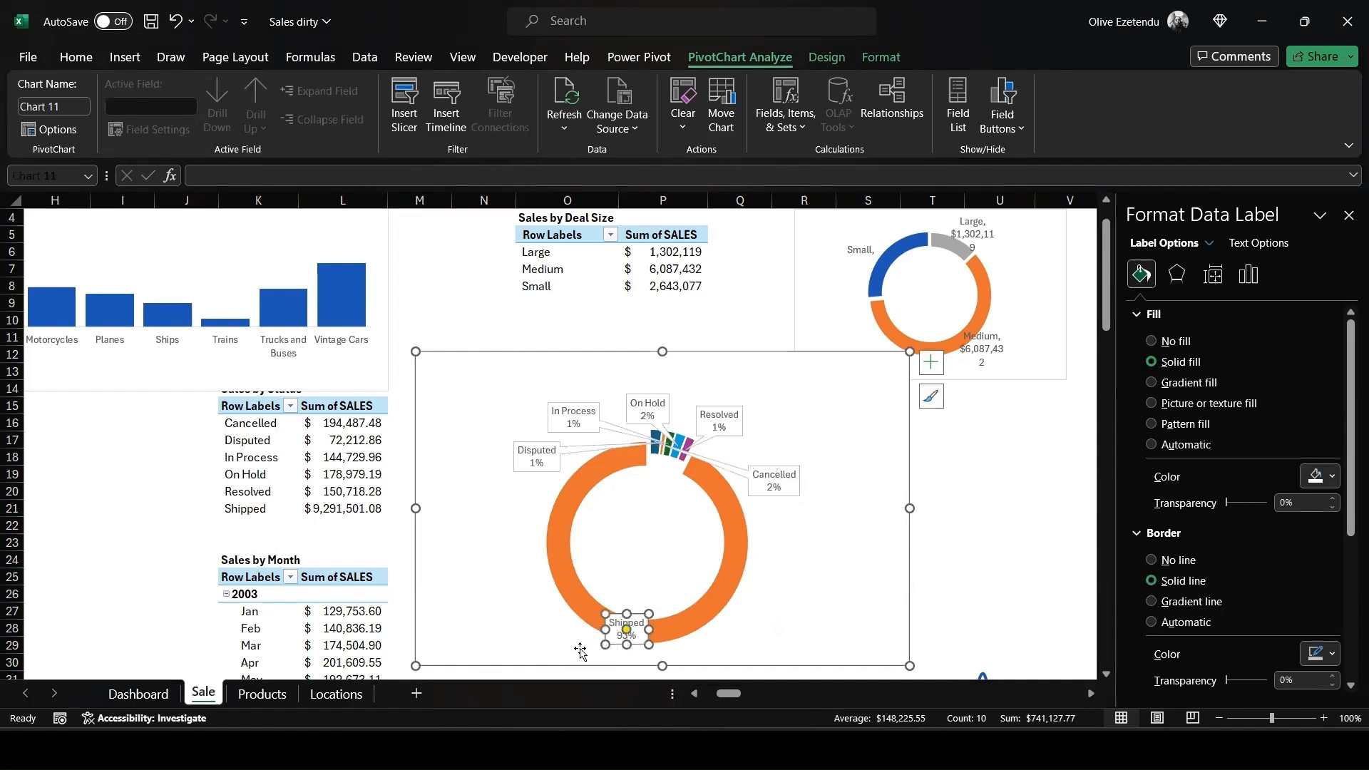
left_click_drag(580, 650, 582, 650)
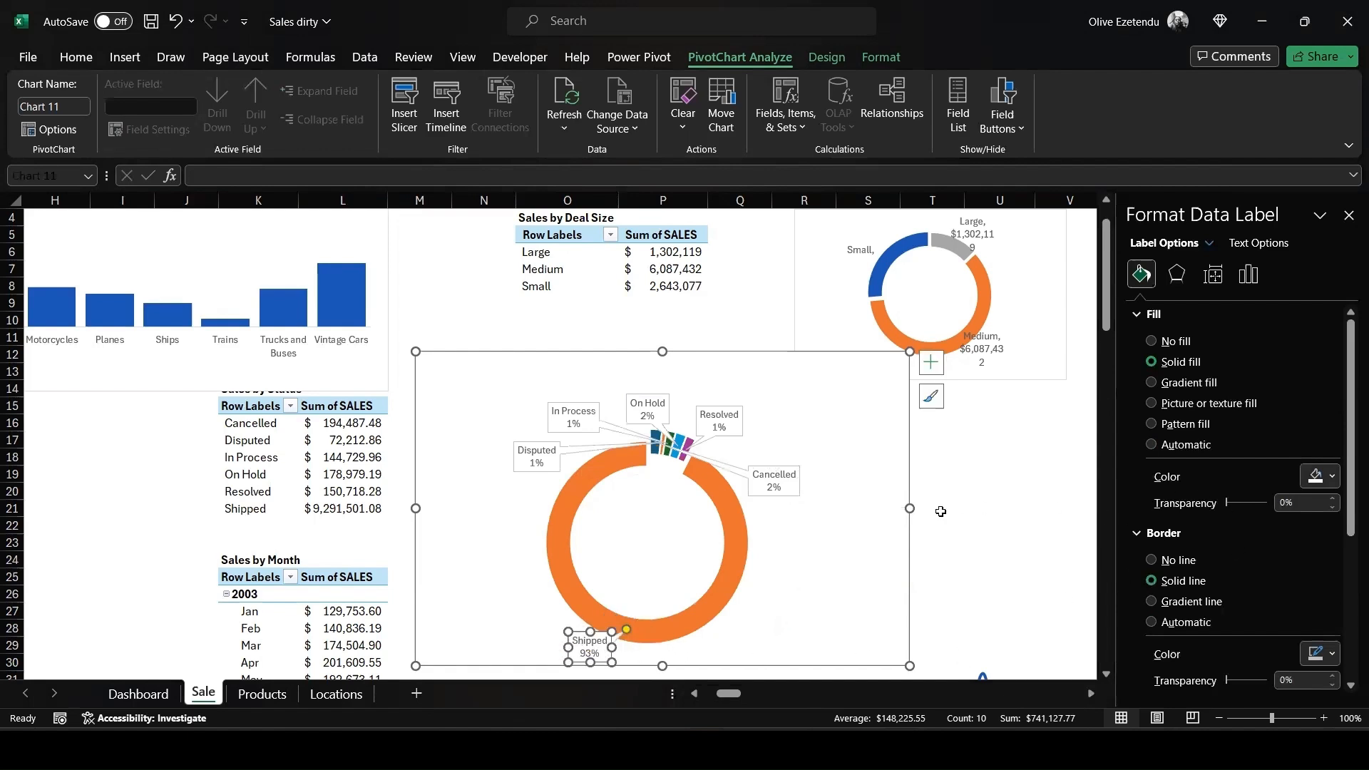
Set the Cancelled callout on the Sales by Status doughnut to no fill.
left_click(790, 487)
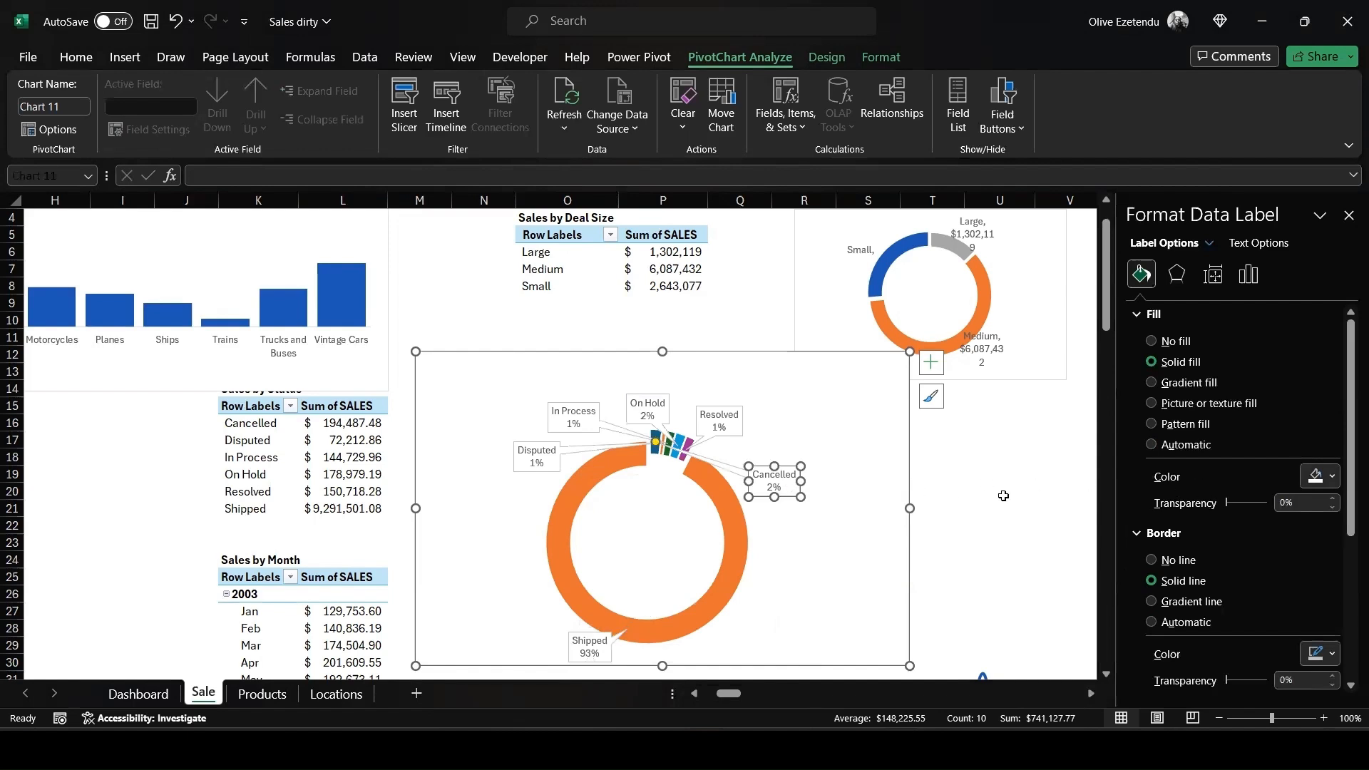
double_click(766, 482)
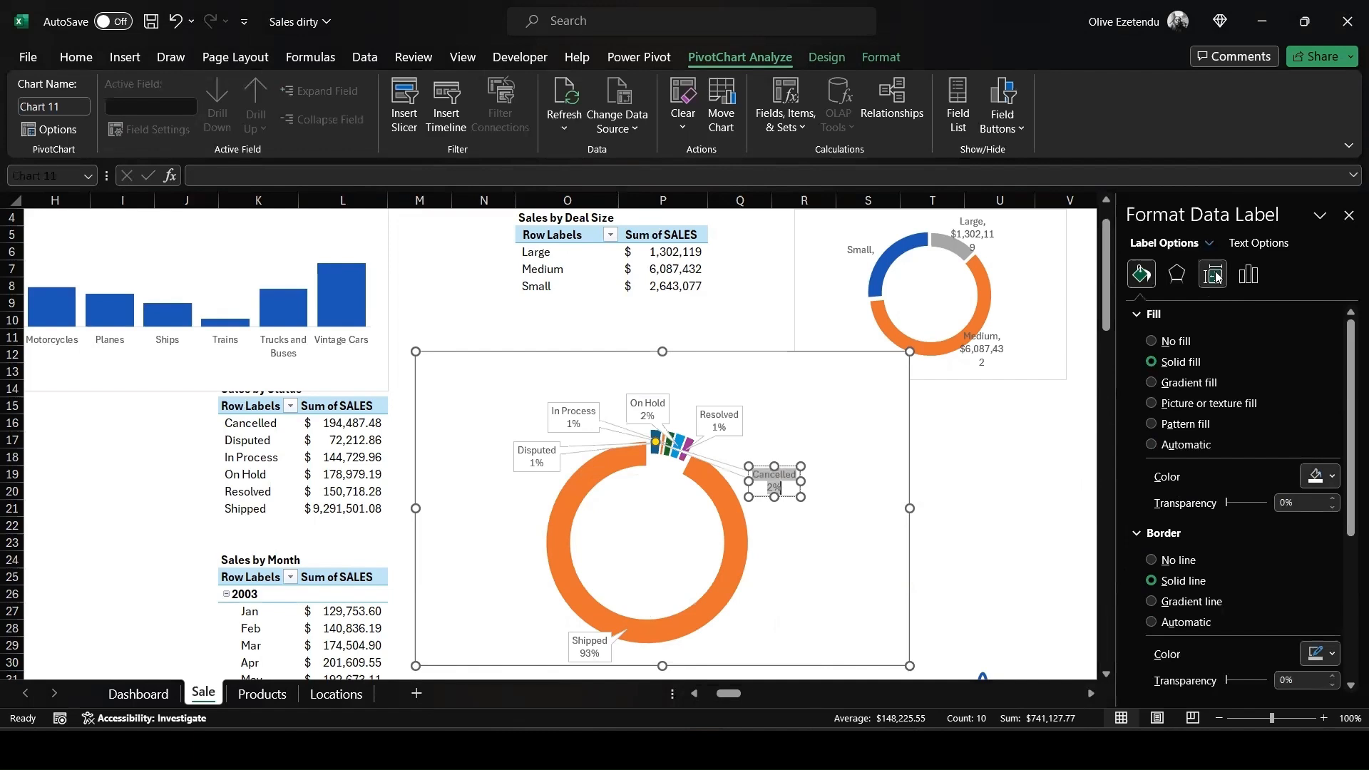
left_click(1177, 275)
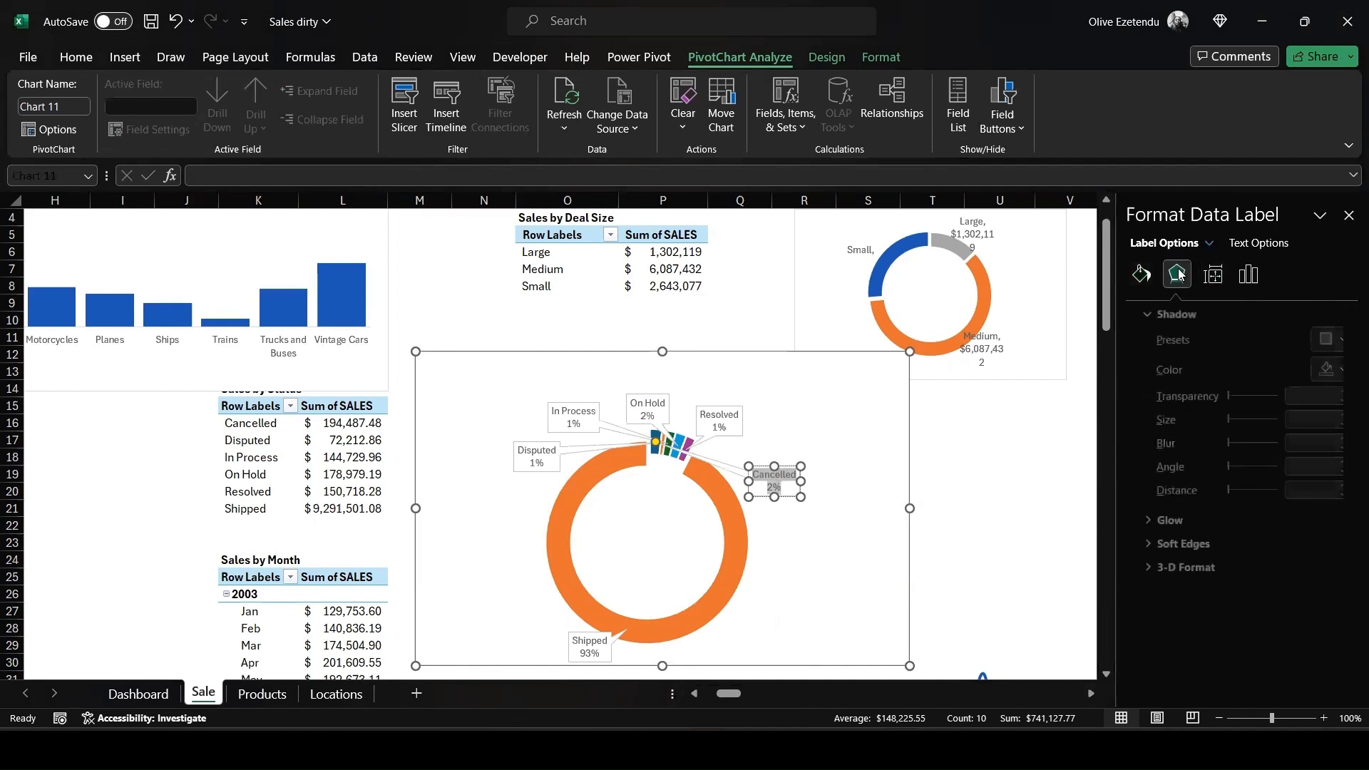
left_click(1142, 275)
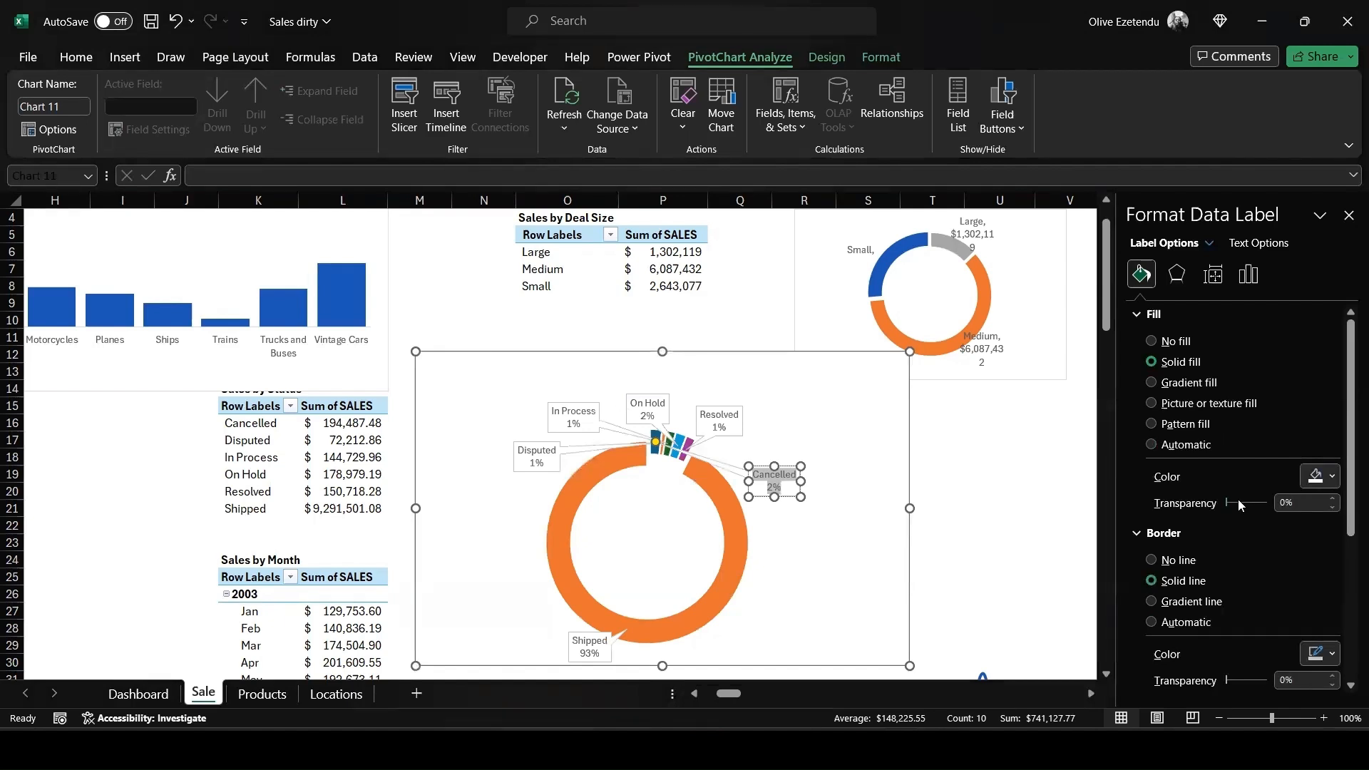
left_click(1151, 341)
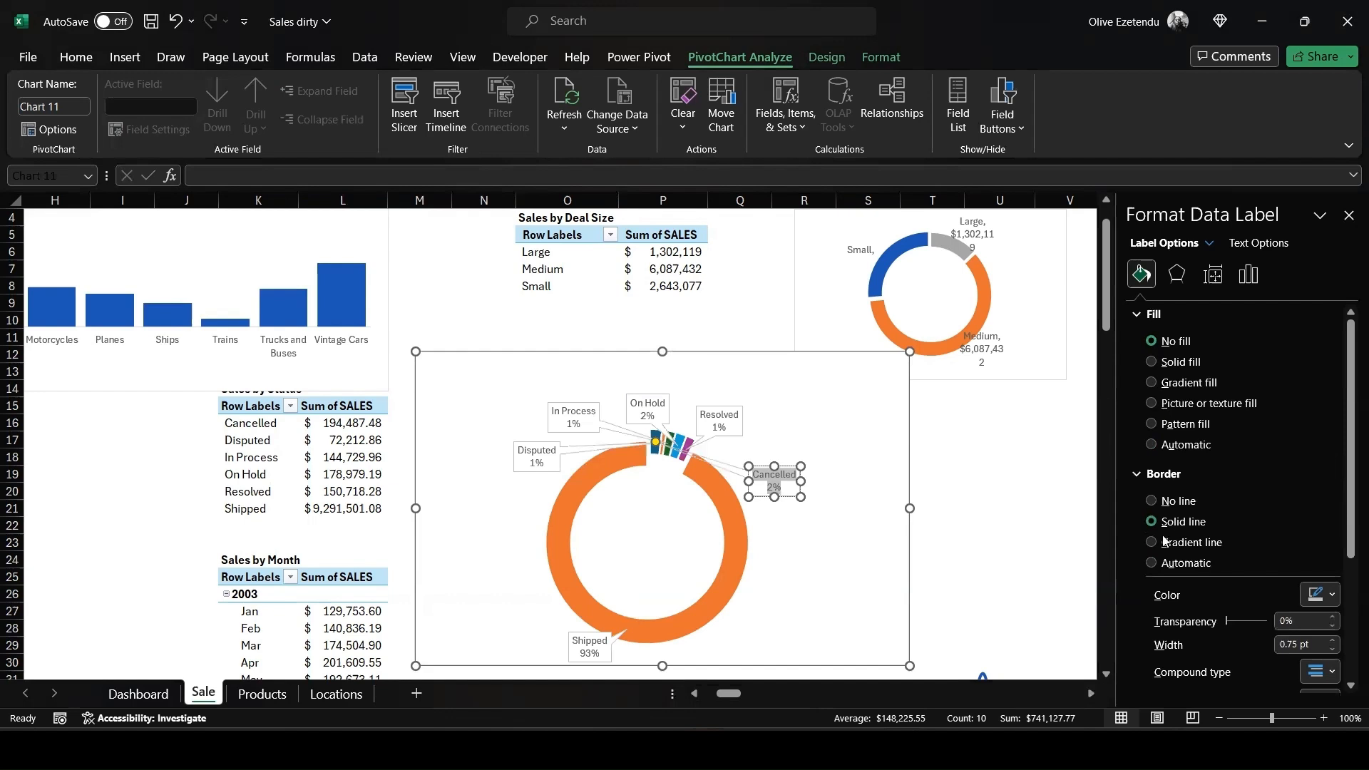
Set the Cancelled callout to show the value instead of the percentage, alongside the category name.
left_click(1177, 275)
left_click(1213, 276)
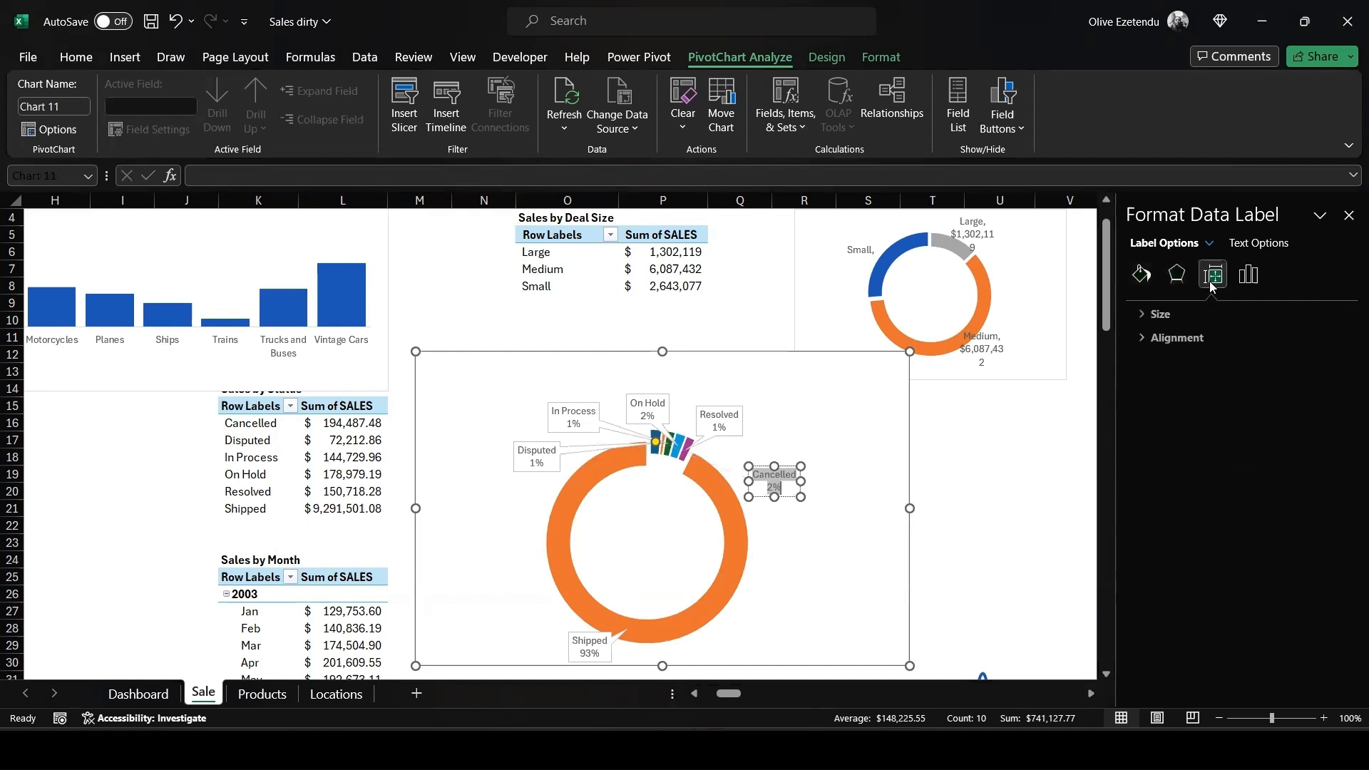
left_click(1246, 277)
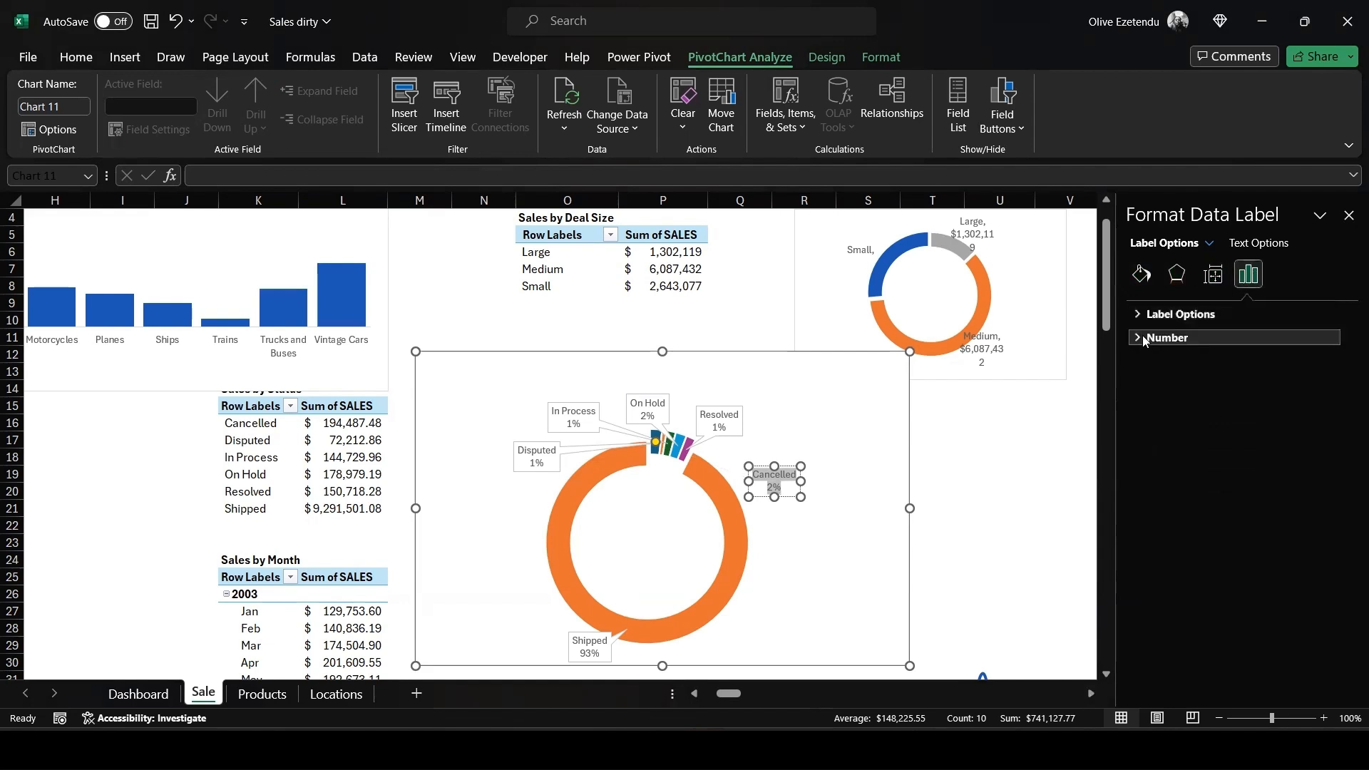
left_click(1141, 314)
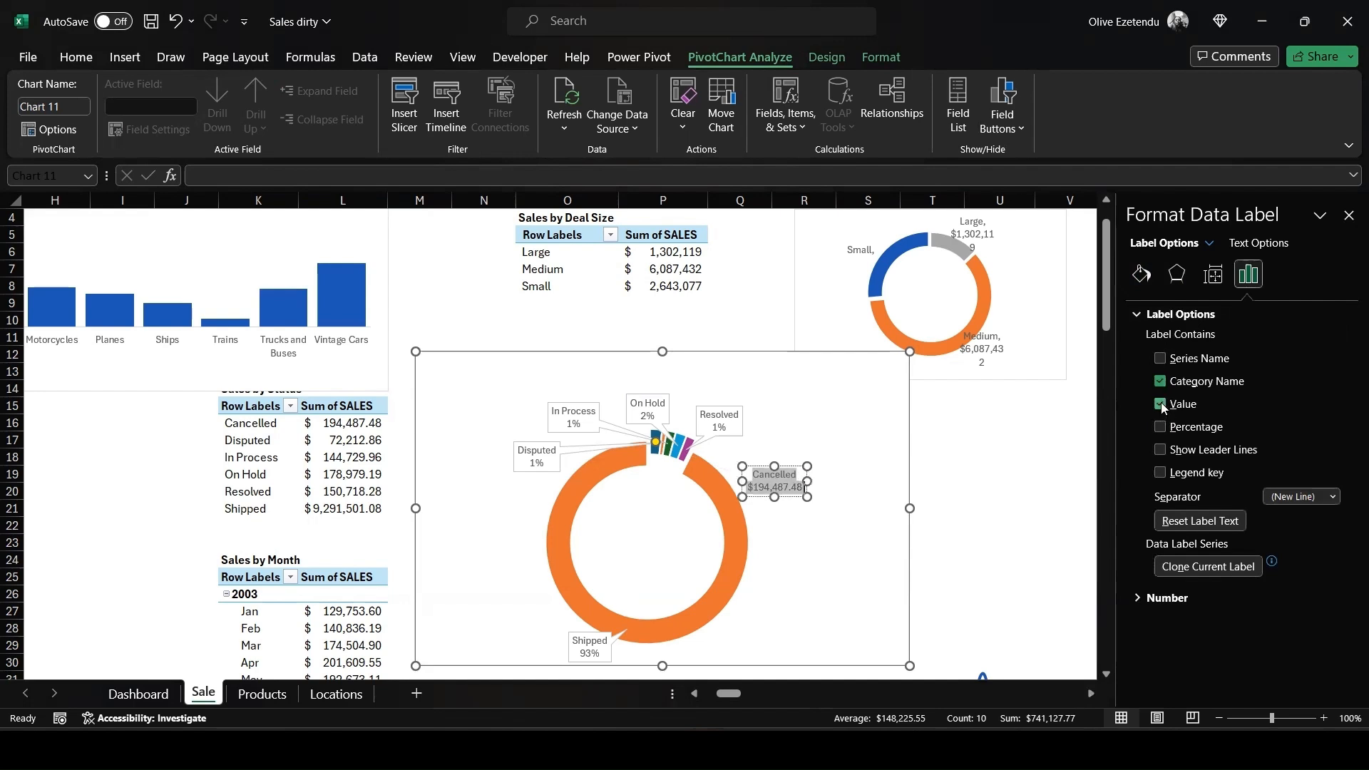
Set all data labels on the Sales by Status doughnut to show the category name and value instead of the percentage.
left_click(718, 421)
left_click(796, 421)
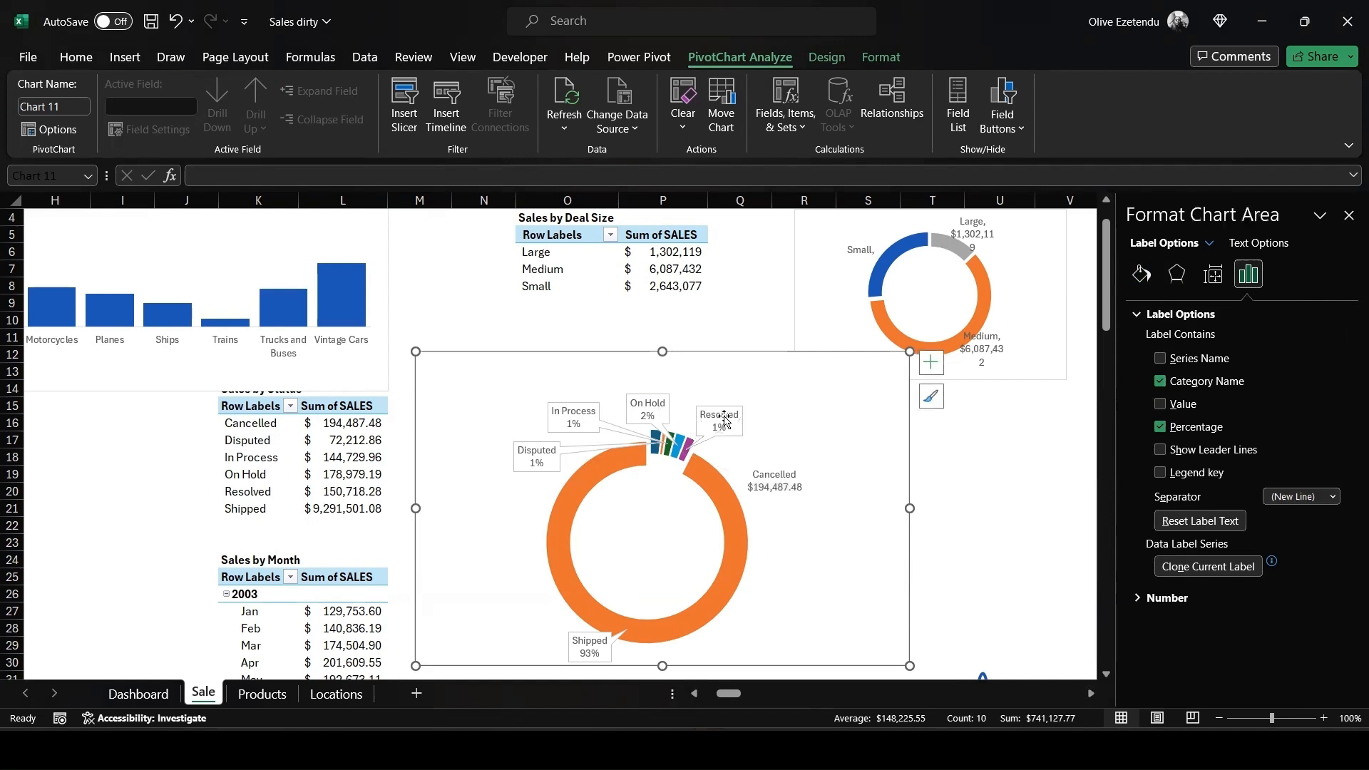
left_click(647, 408)
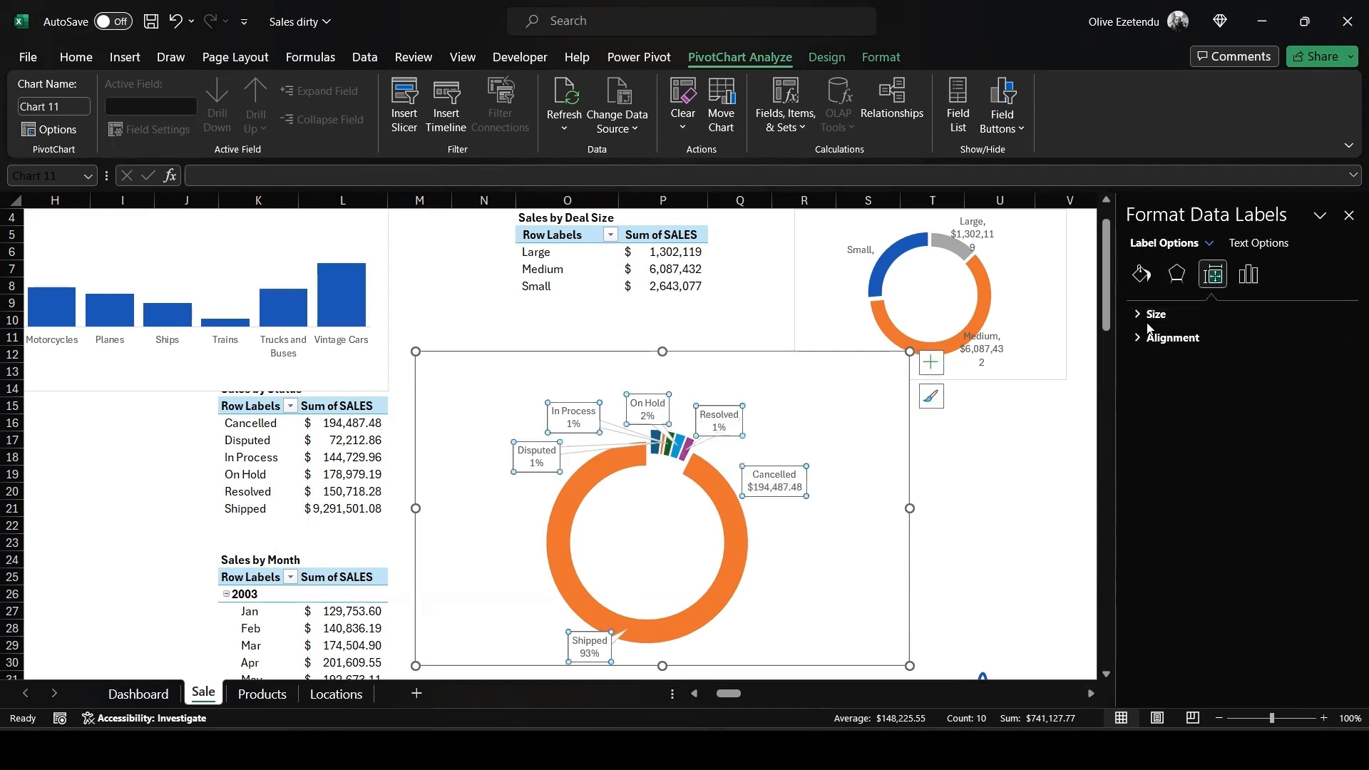
left_click(1249, 274)
left_click(1141, 315)
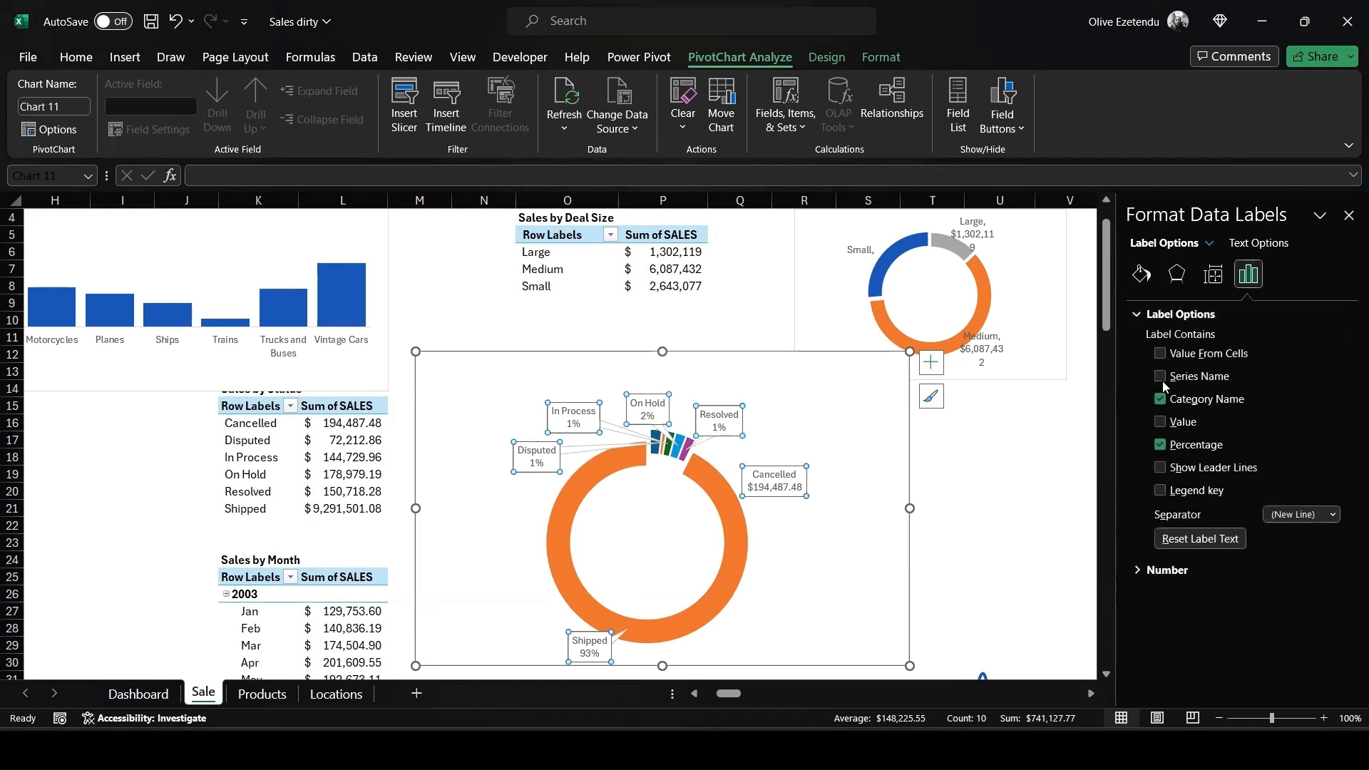
left_click(1160, 422)
left_click(1161, 445)
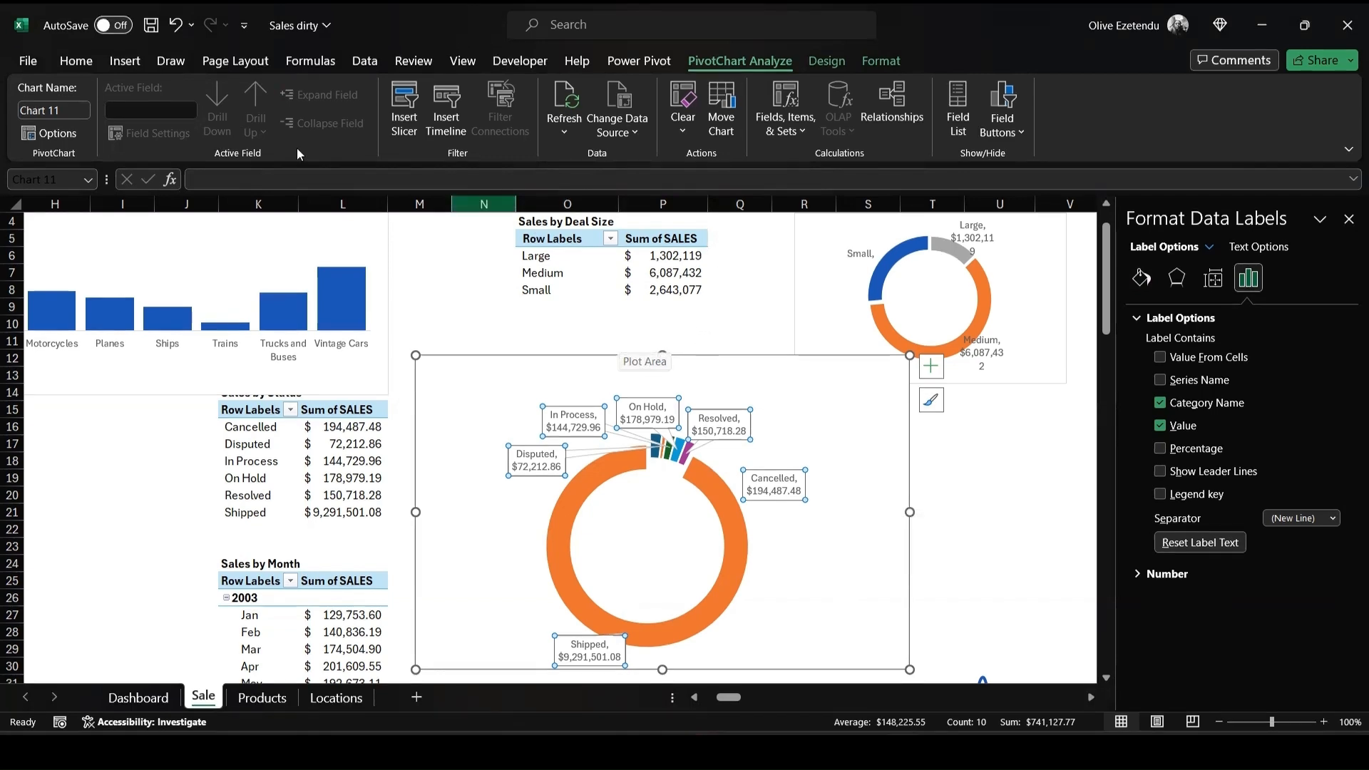
Remove the decimal places from the sales figures in the Sales by Status pivot table.
left_click(75, 62)
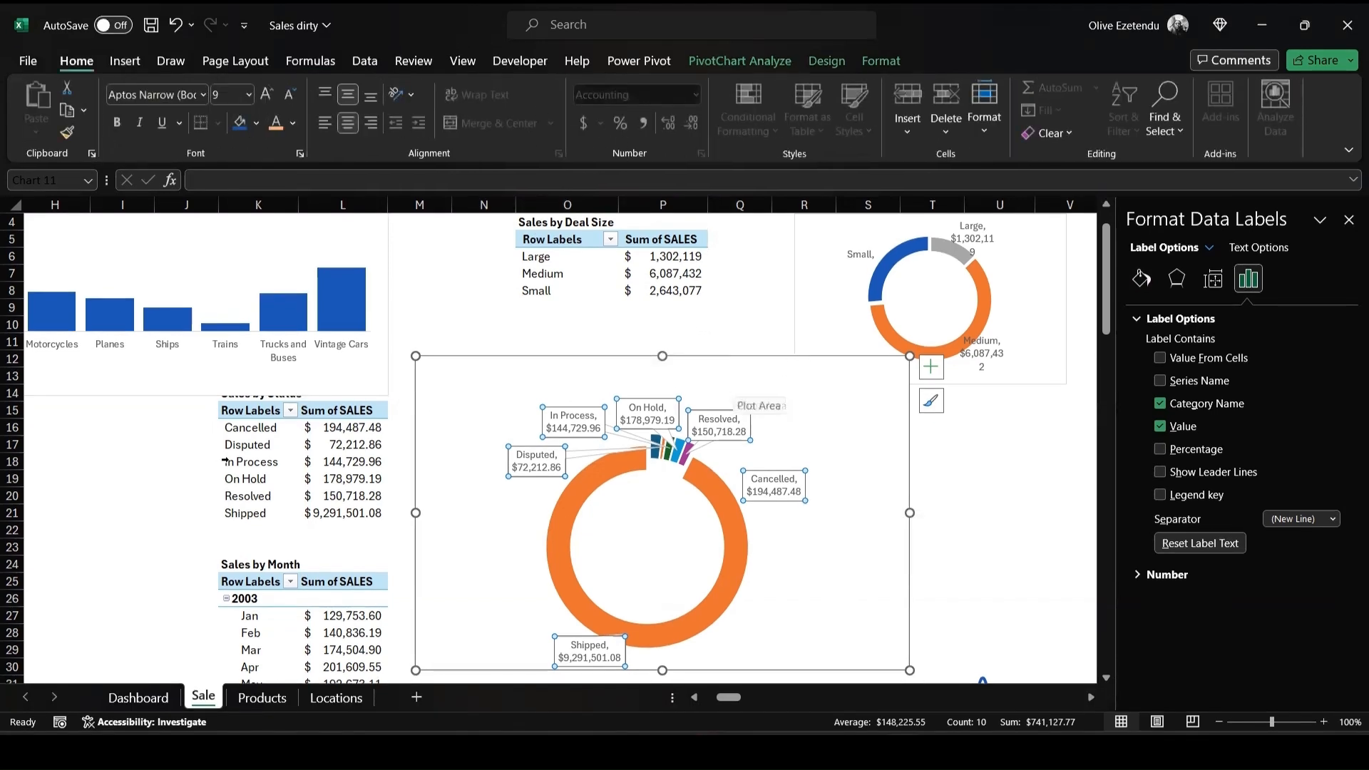
left_click_drag(227, 425, 342, 513)
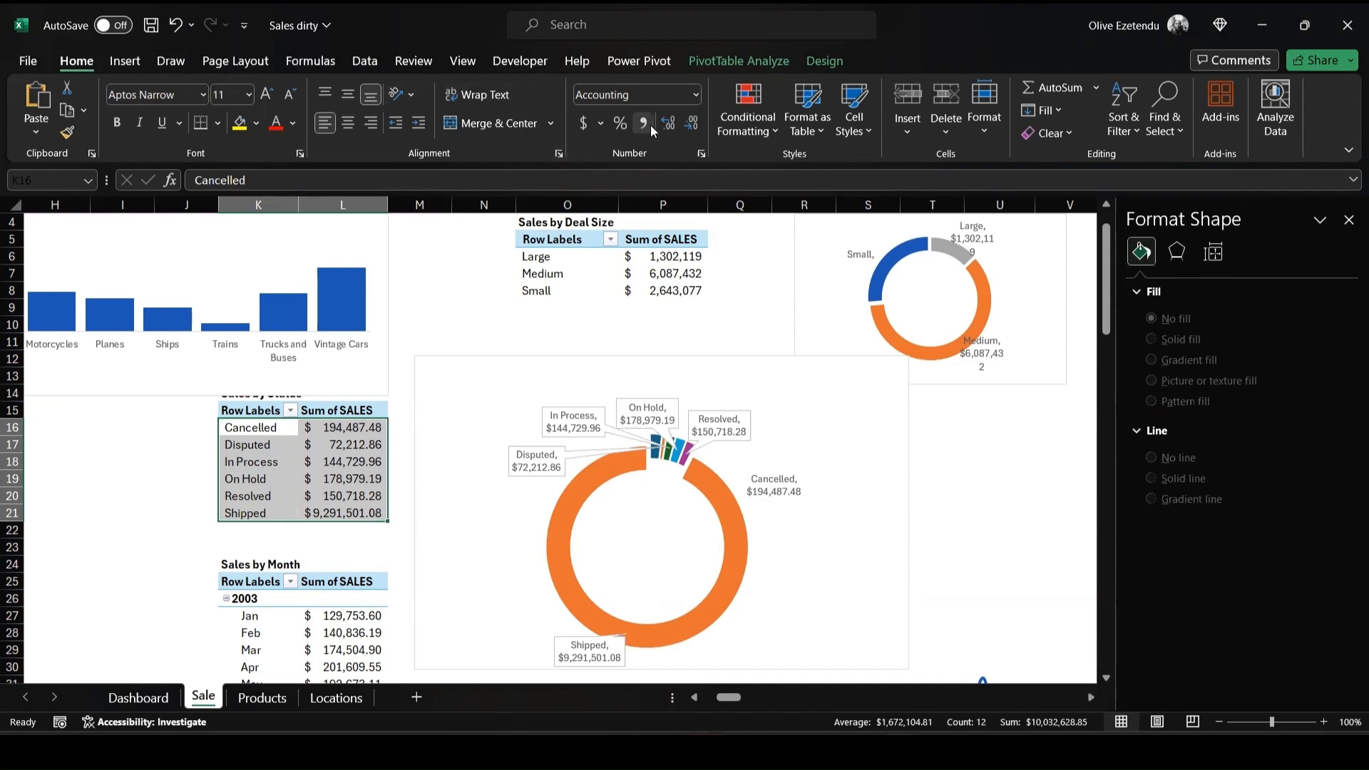
left_click(693, 125)
left_click(693, 126)
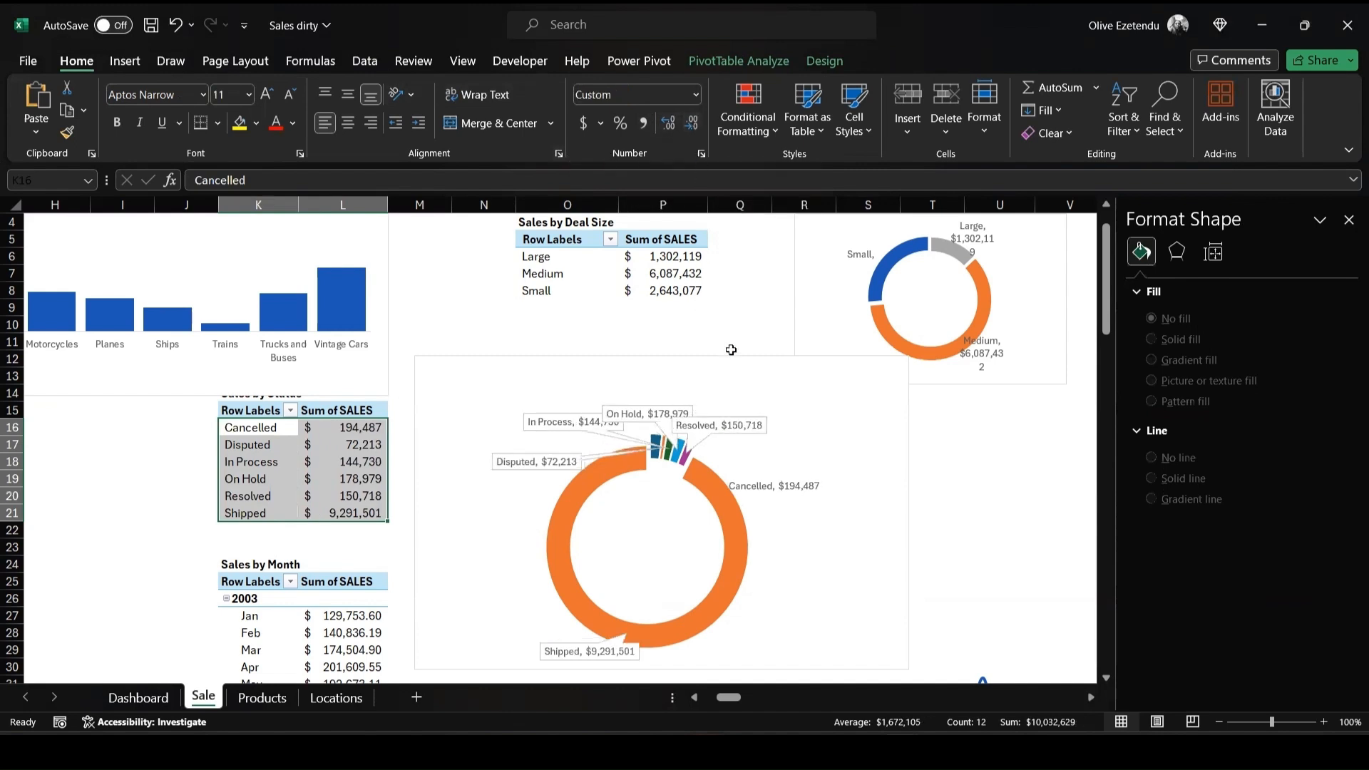
Move the Resolved, On Hold and In Process callouts on the Sales by Status doughnut apart so they no longer overlap.
left_click(737, 426)
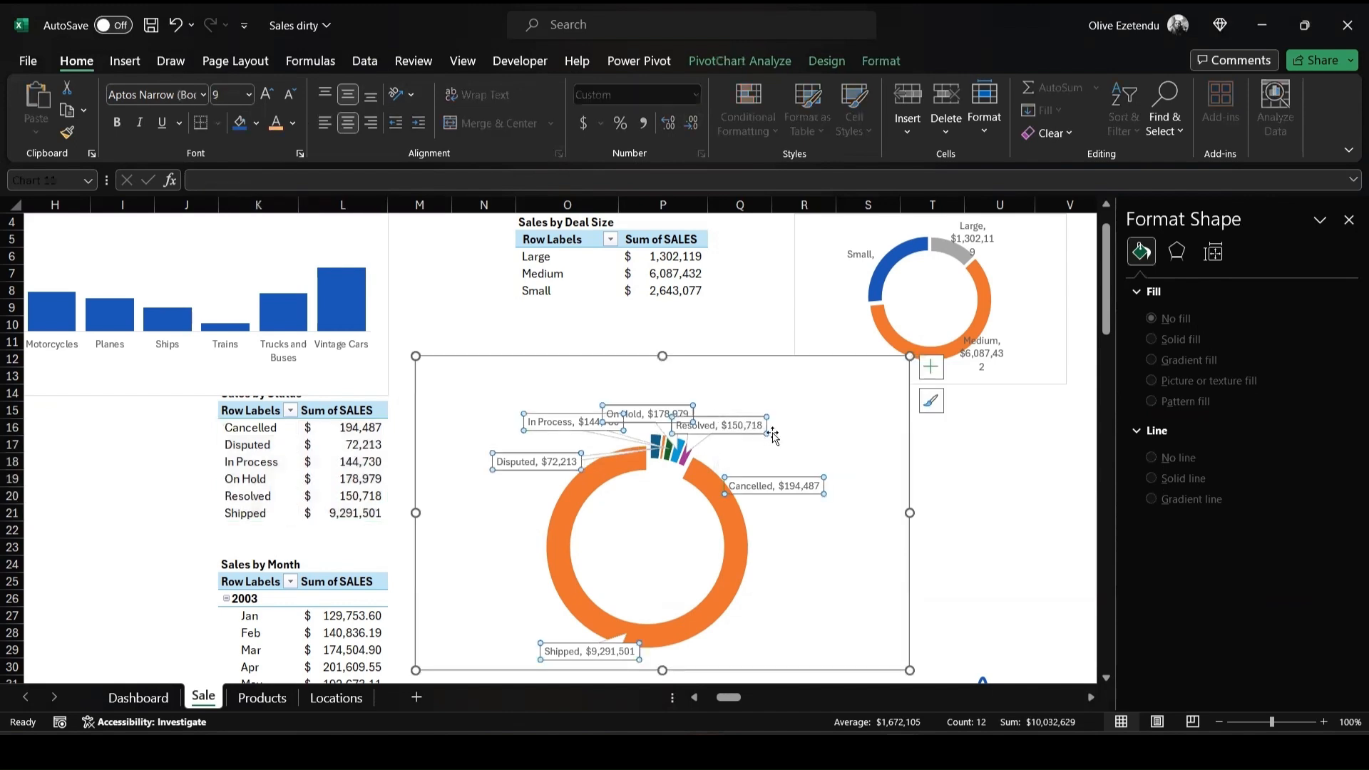
left_click_drag(738, 421, 784, 429)
left_click_drag(665, 413, 684, 396)
left_click_drag(596, 419, 574, 412)
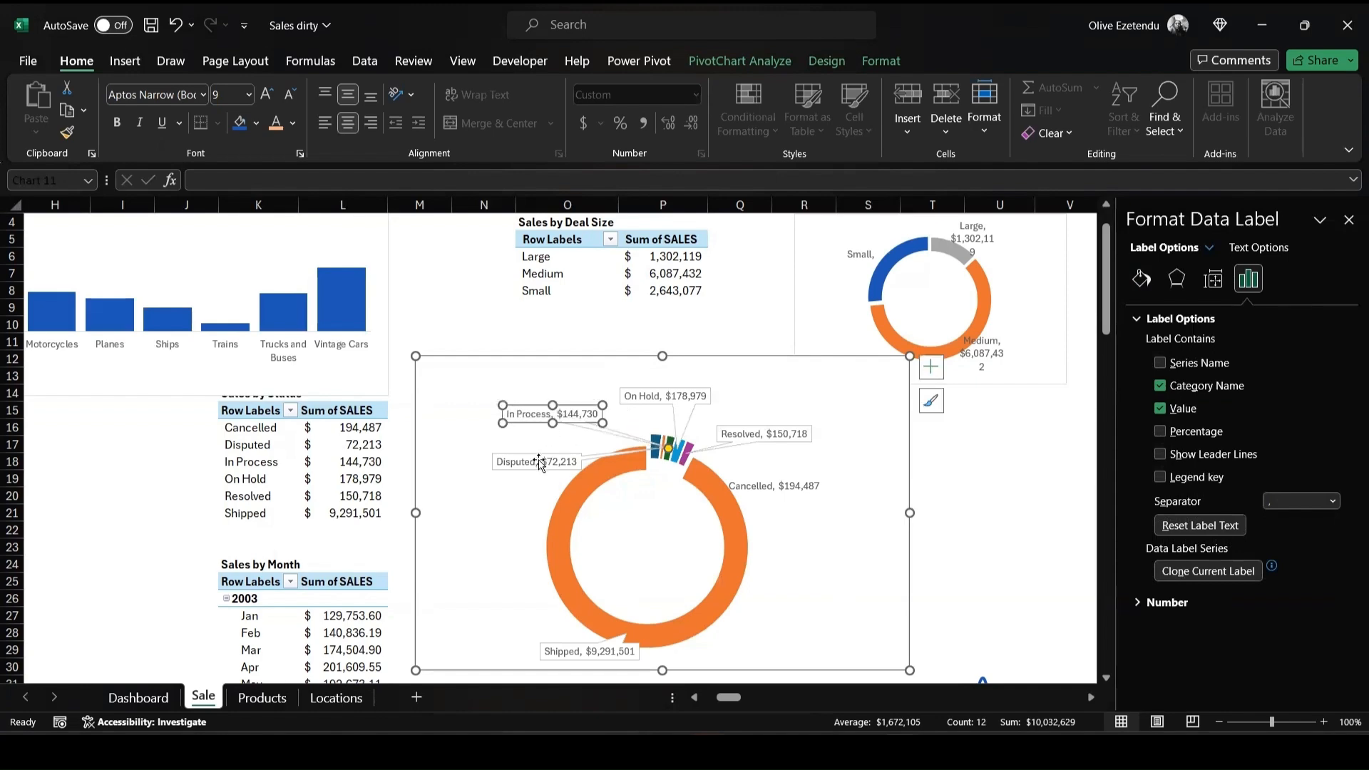
left_click(460, 527)
Look over the pivot tables and charts on the Products, Sale and Locations sheets.
left_click(263, 697)
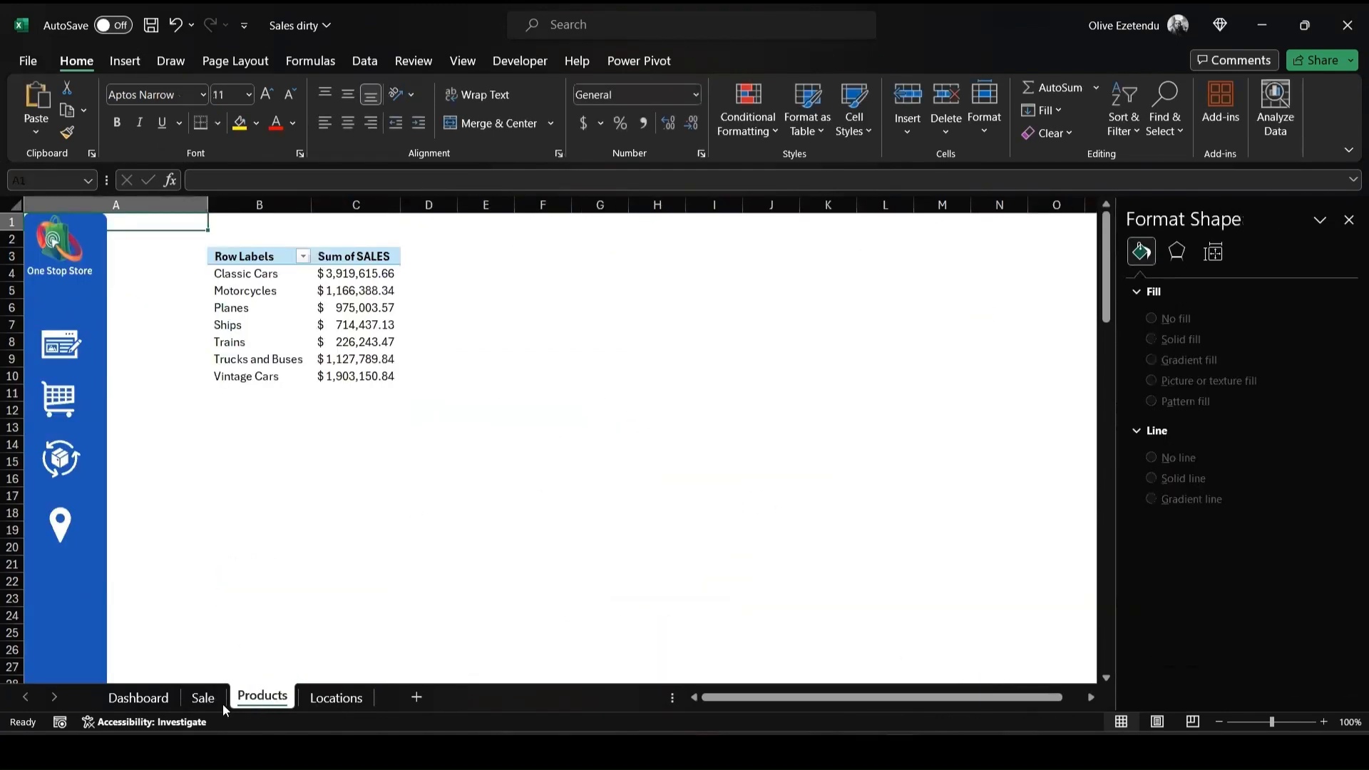
left_click(197, 700)
scroll(473, 563, "up", 1)
scroll(473, 563, "up", 1)
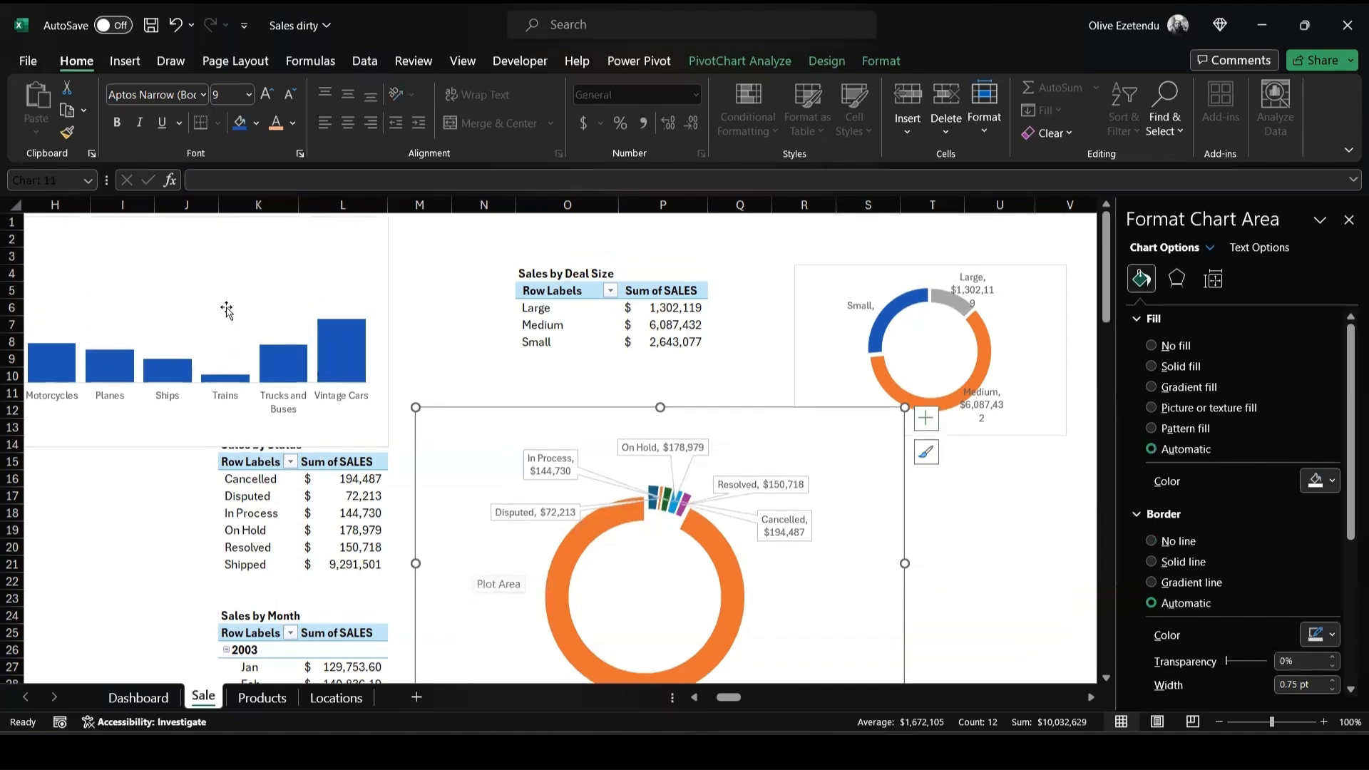
scroll(725, 699, "left", 5)
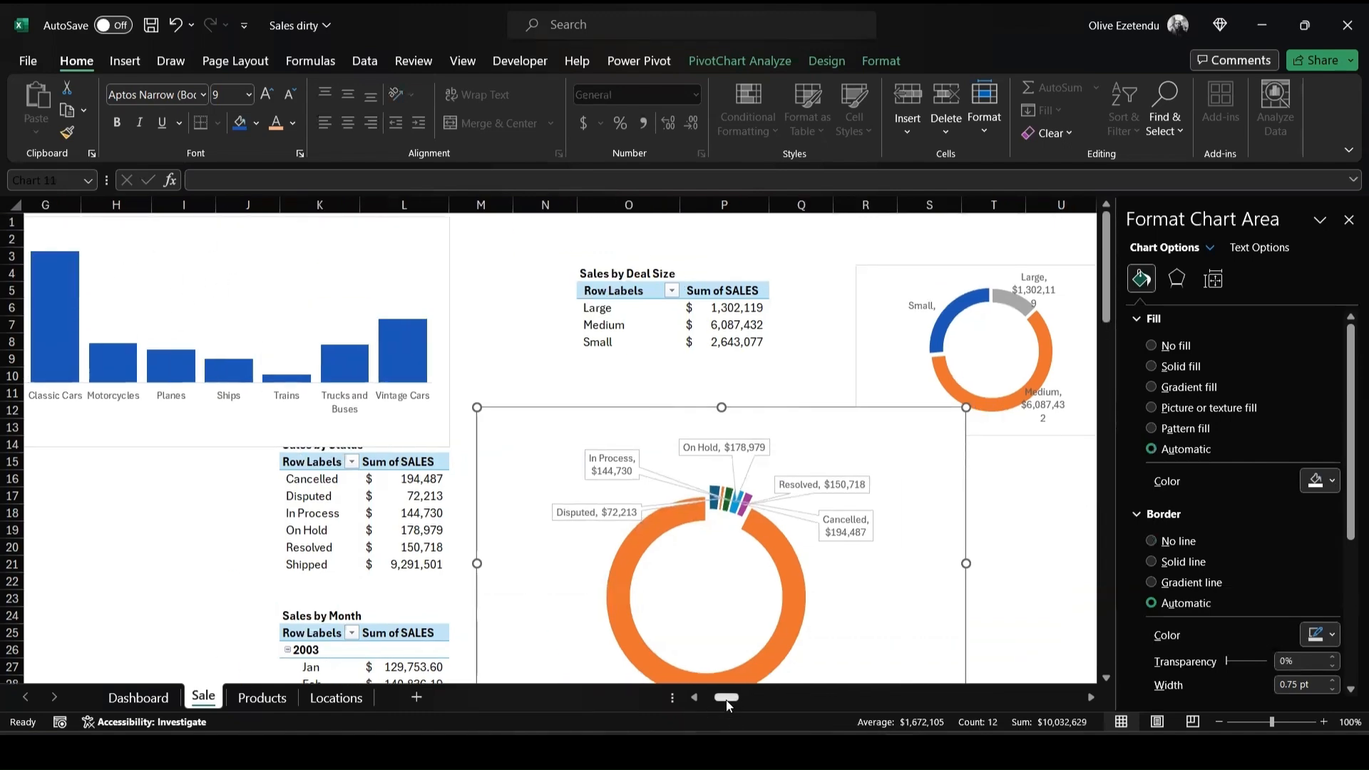
left_click(341, 702)
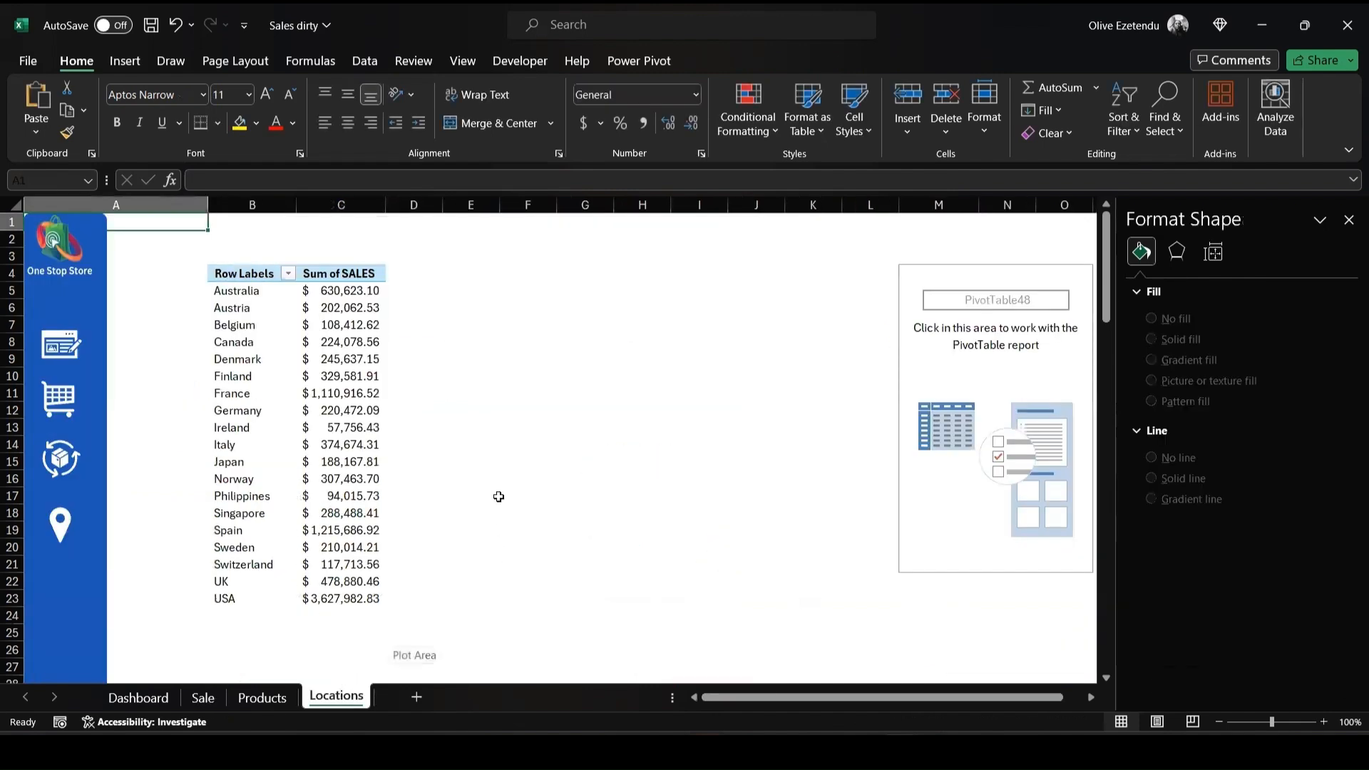